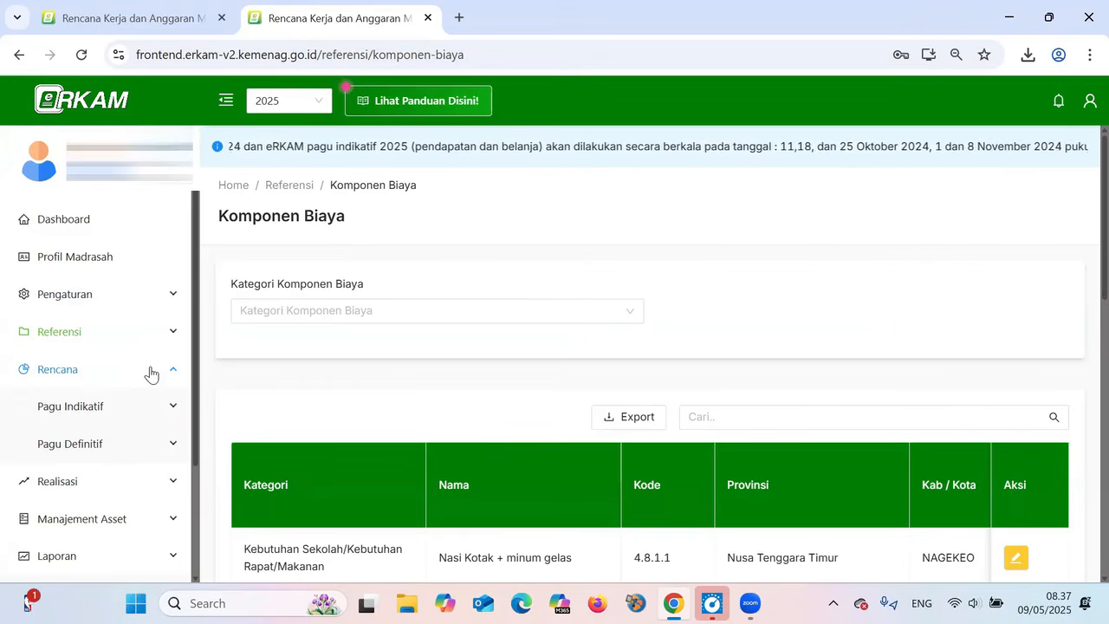
# Open the income page and the spending page under Pagu Indikatif and look through the planned spending activities
pyautogui.click(119, 412)
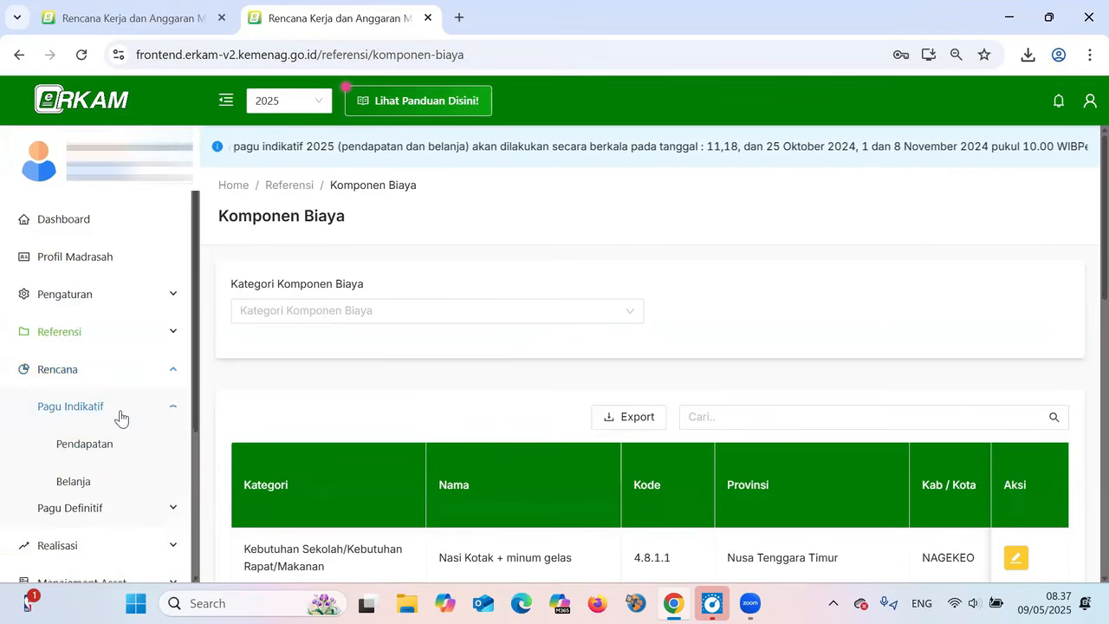
pyautogui.click(111, 448)
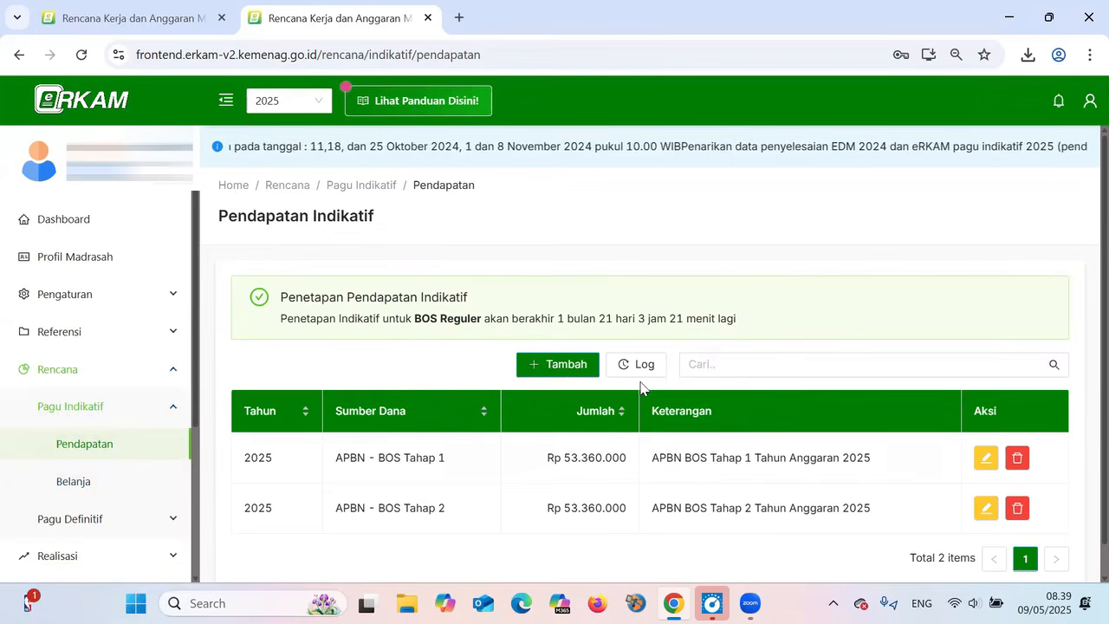
pyautogui.click(131, 488)
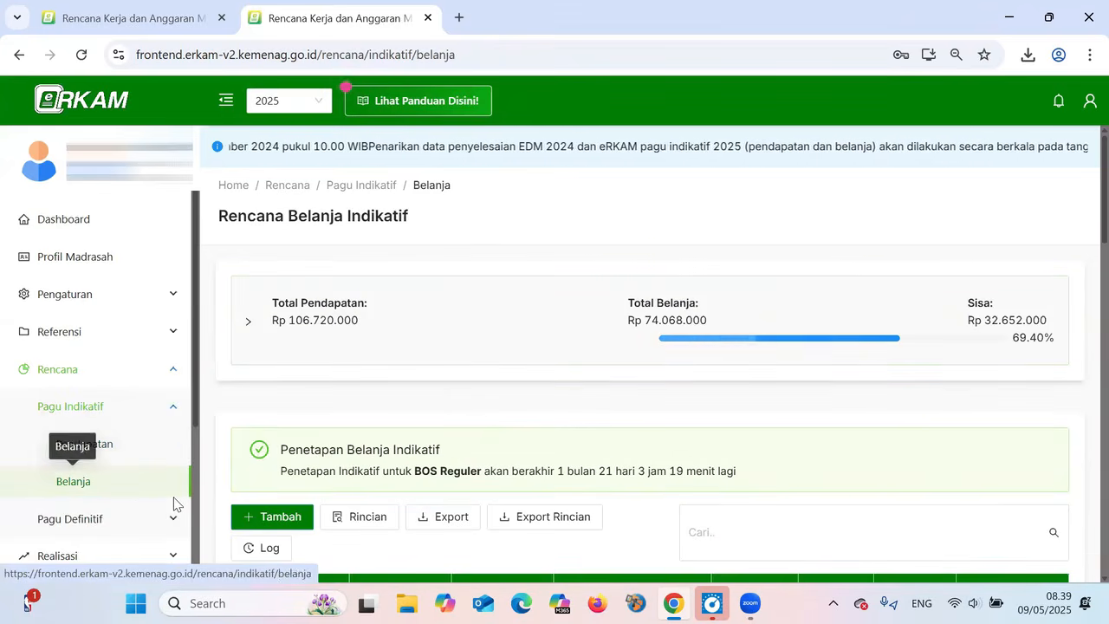
pyautogui.scroll(-3, 269, 441)
pyautogui.scroll(-1, 390, 421)
pyautogui.scroll(1, 401, 421)
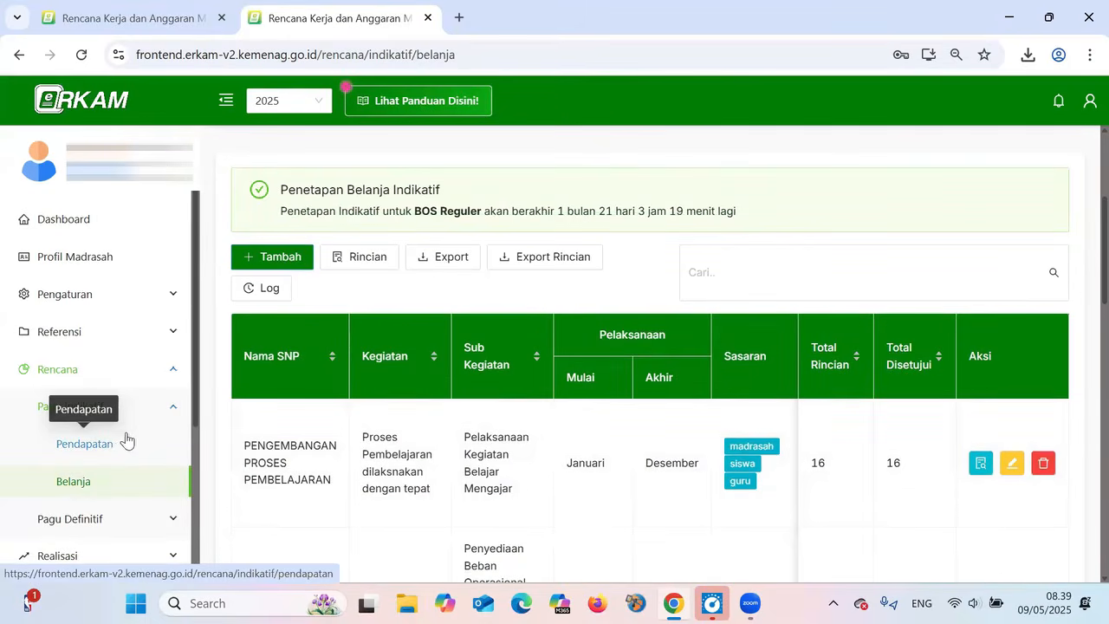
# Open the Pendapatan page under Pagu Definitif and dismiss the error dialog
pyautogui.click(148, 412)
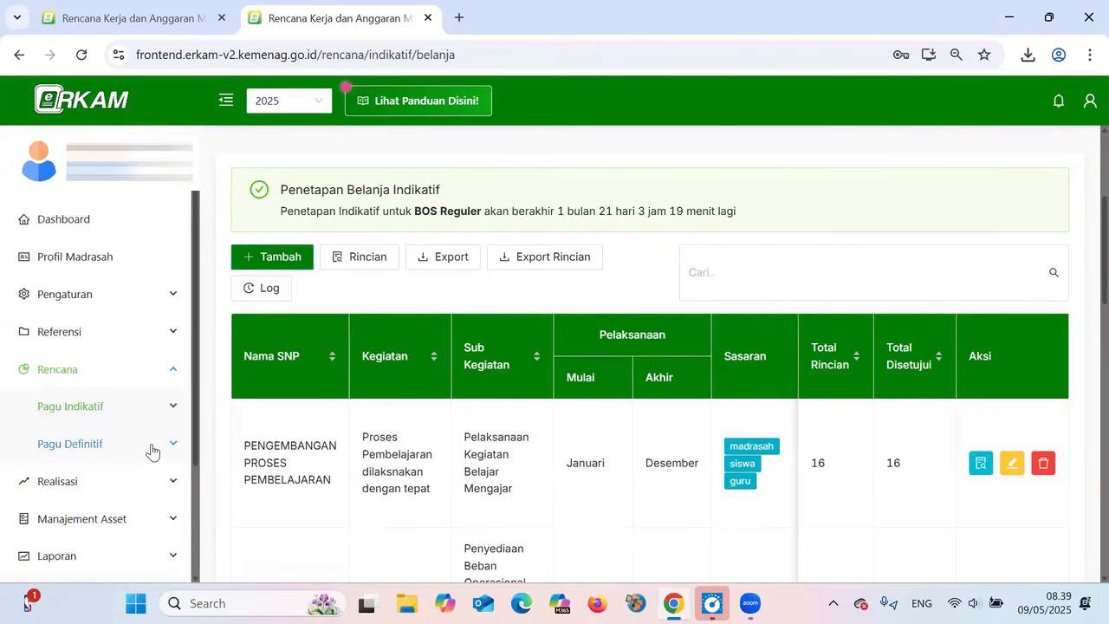
pyautogui.click(152, 446)
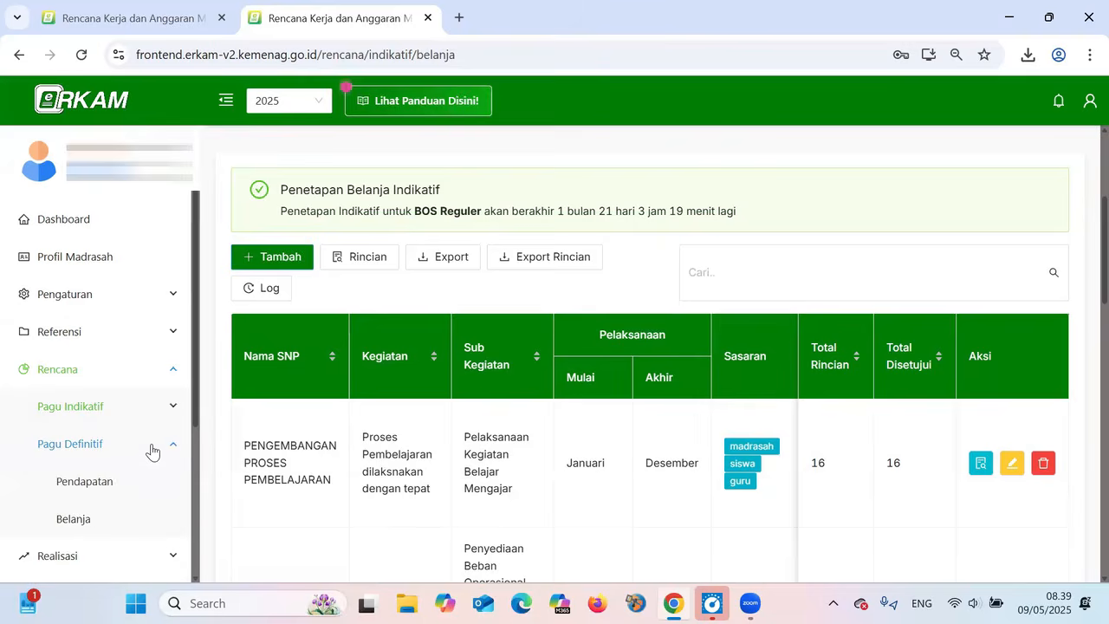
pyautogui.click(102, 480)
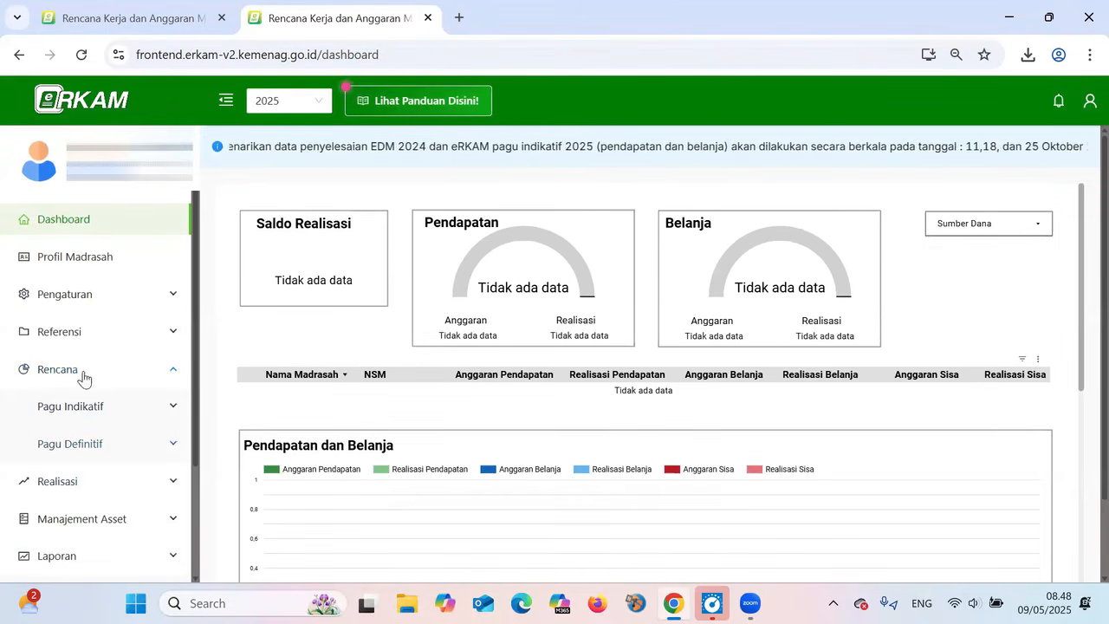
pyautogui.click(100, 447)
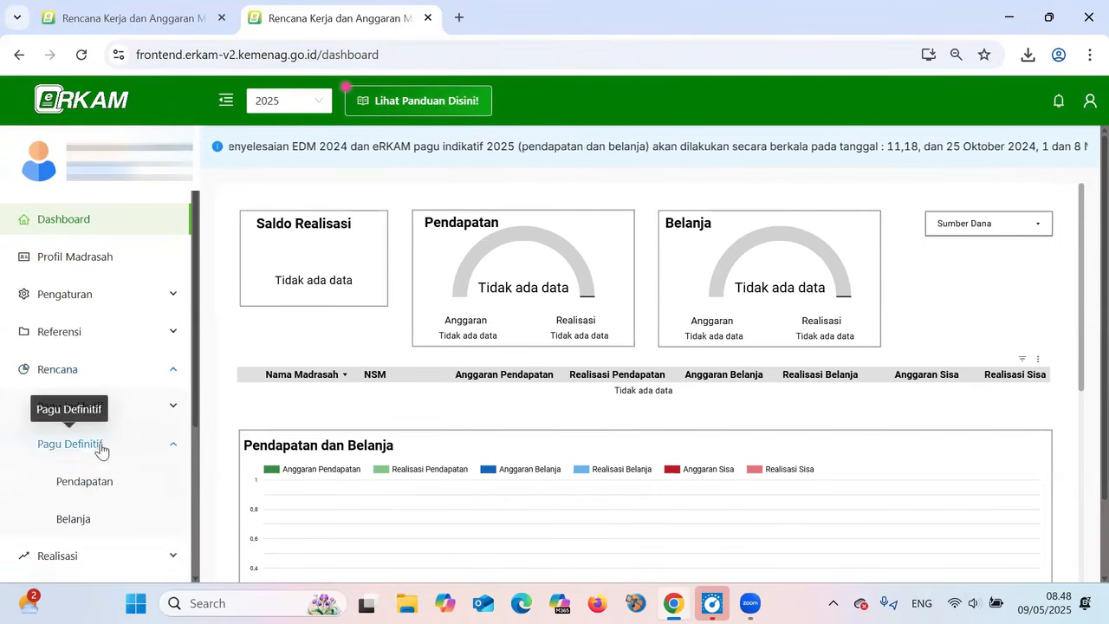
pyautogui.click(102, 482)
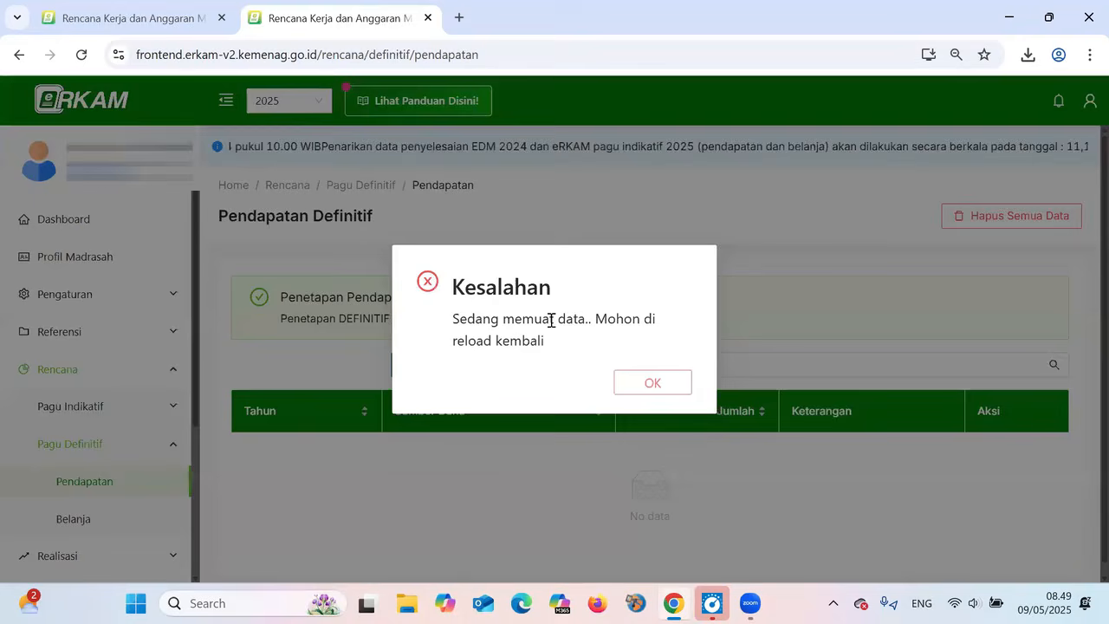
pyautogui.click(644, 387)
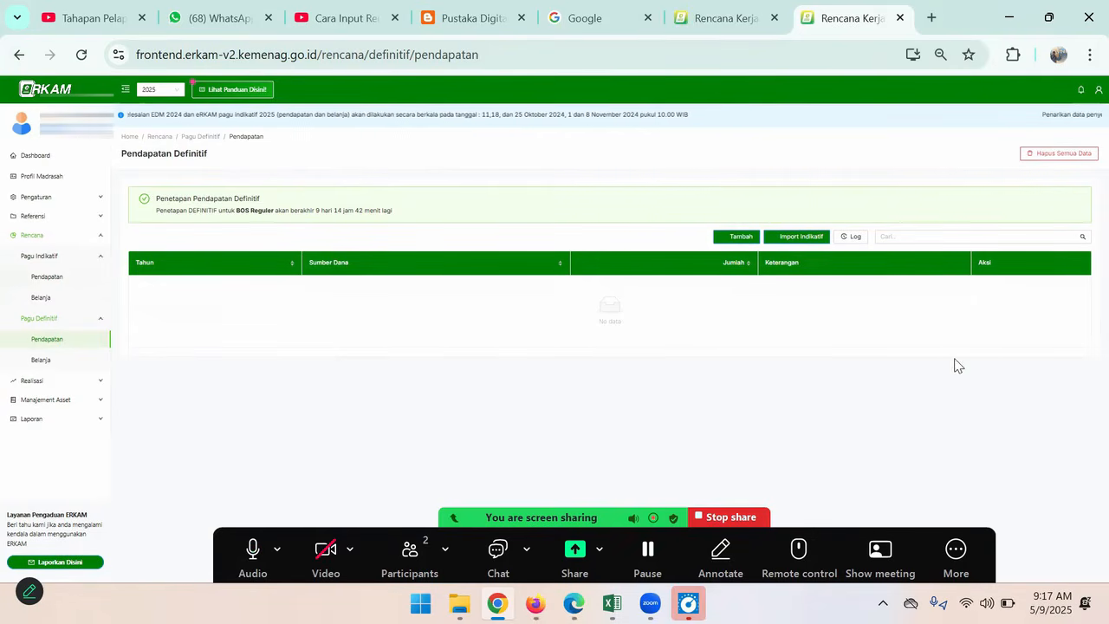
# Open the Belanja page under Pagu Definitif and examine the activity rows with their detail, approval and expenditure columns
pyautogui.click(41, 359)
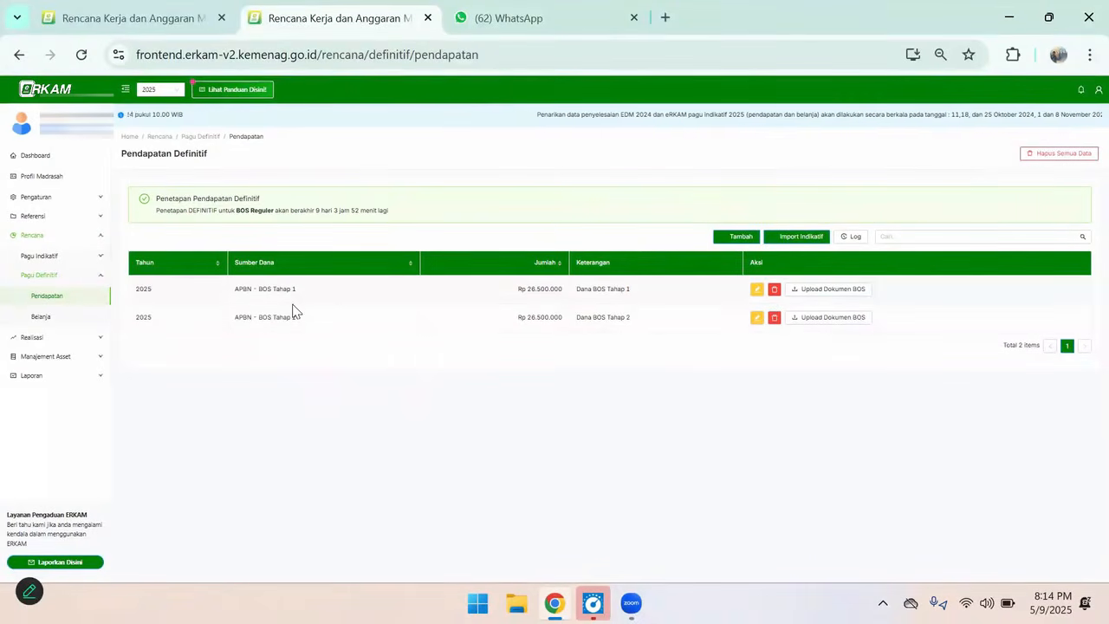
pyautogui.click(41, 316)
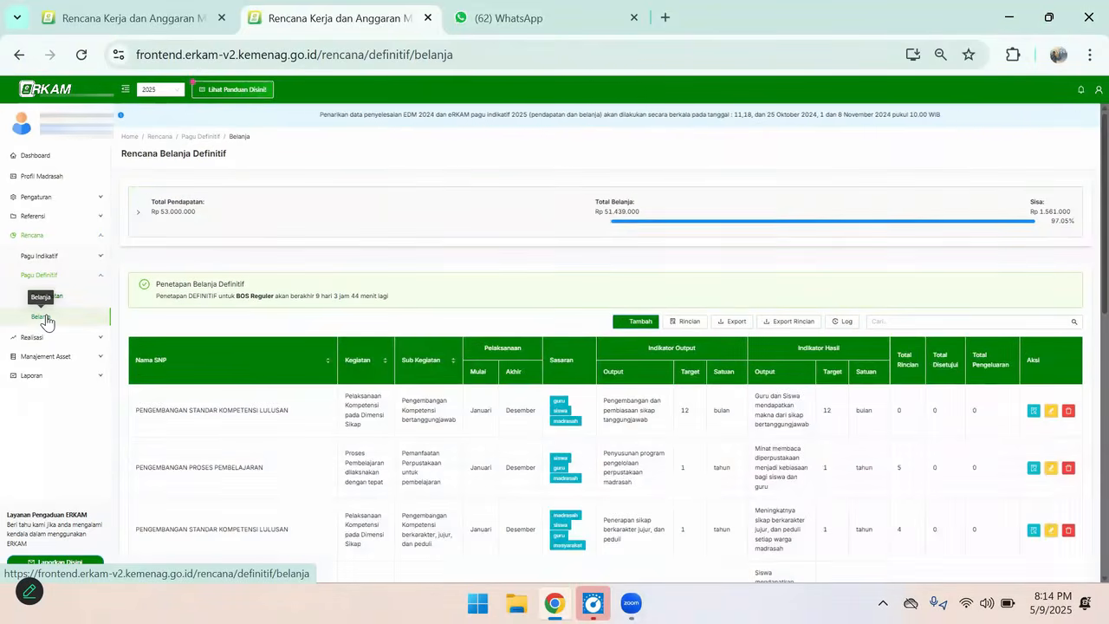
pyautogui.scroll(-3, 718, 471)
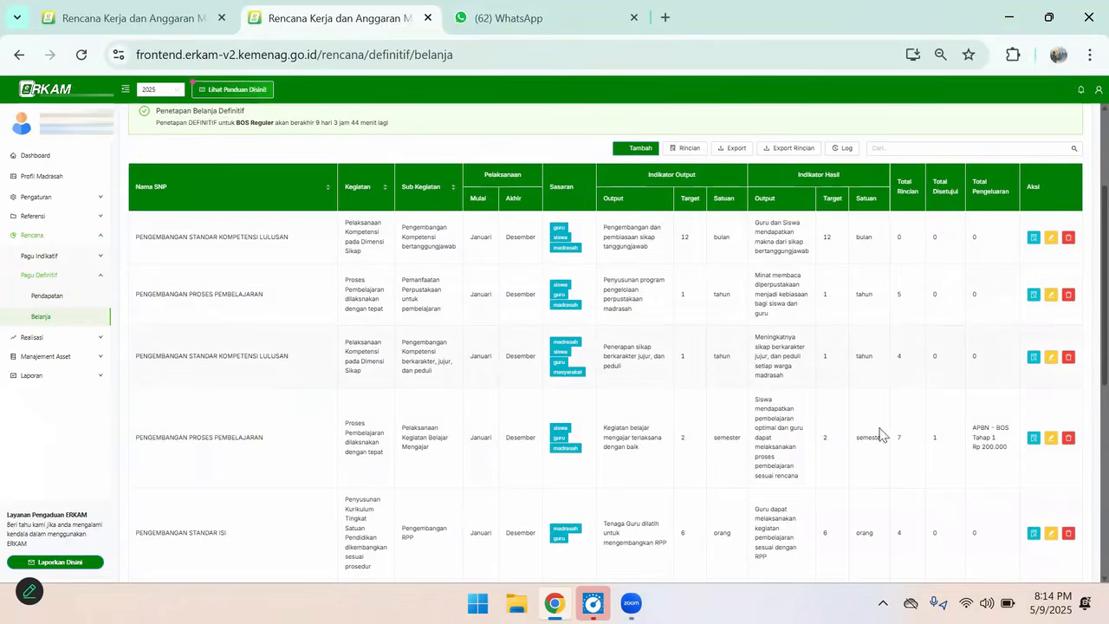
pyautogui.scroll(-10, 872, 455)
pyautogui.scroll(10, 871, 454)
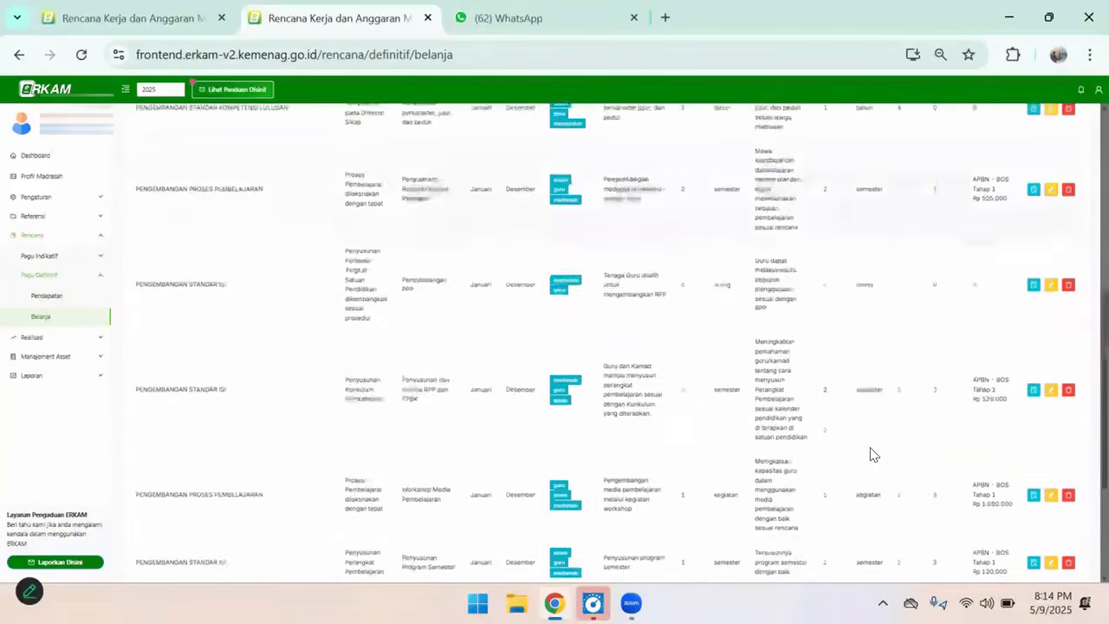
pyautogui.scroll(-2, 870, 447)
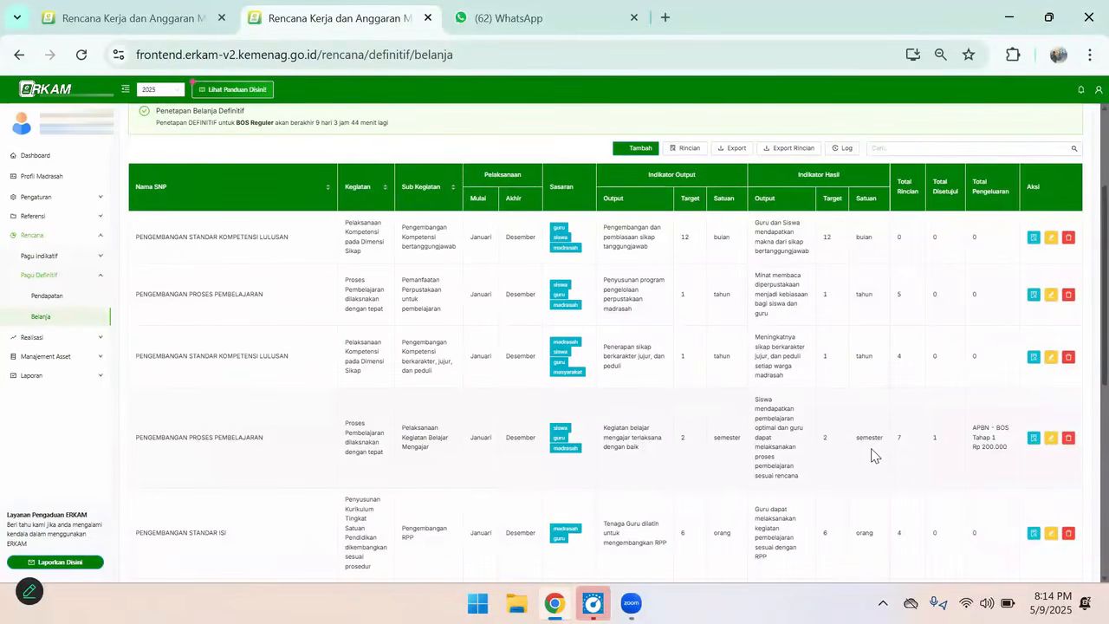
pyautogui.scroll(2, 872, 455)
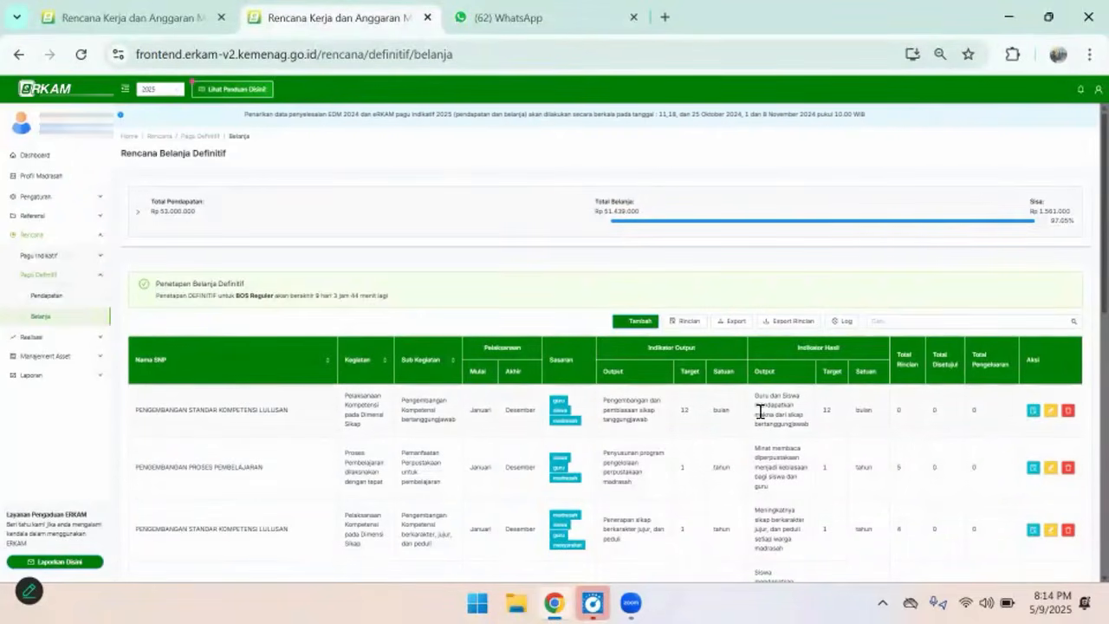
pyautogui.scroll(-1, 818, 450)
pyautogui.scroll(-1, 819, 456)
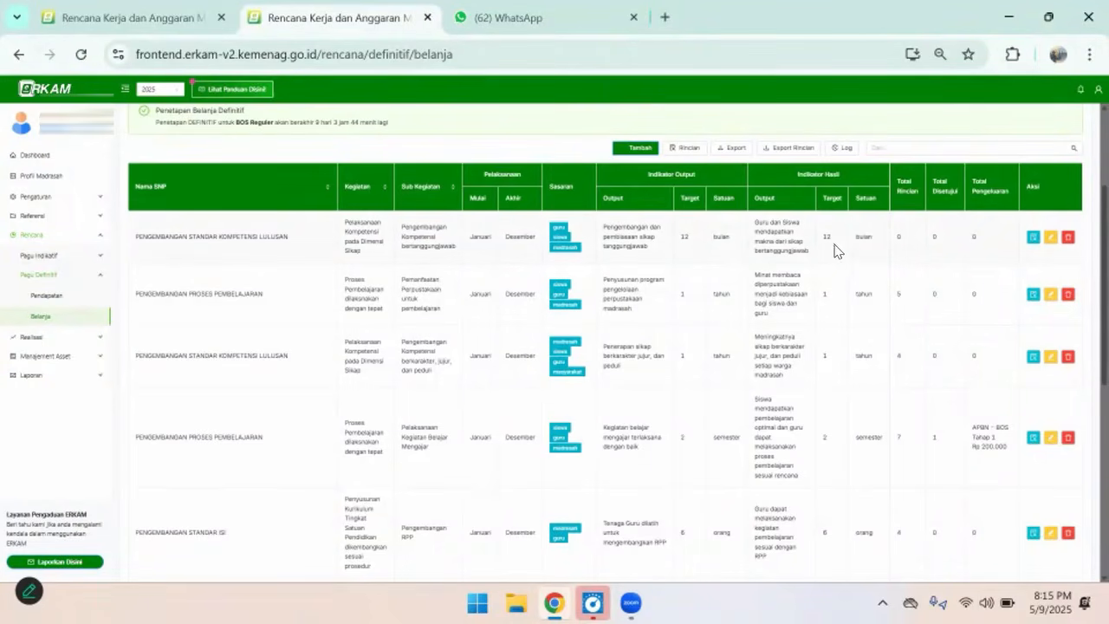
# Annotate the shared screen with pen strokes beside the Total Rincian and Total Disetujui headers and several row values below them
pyautogui.click(818, 61)
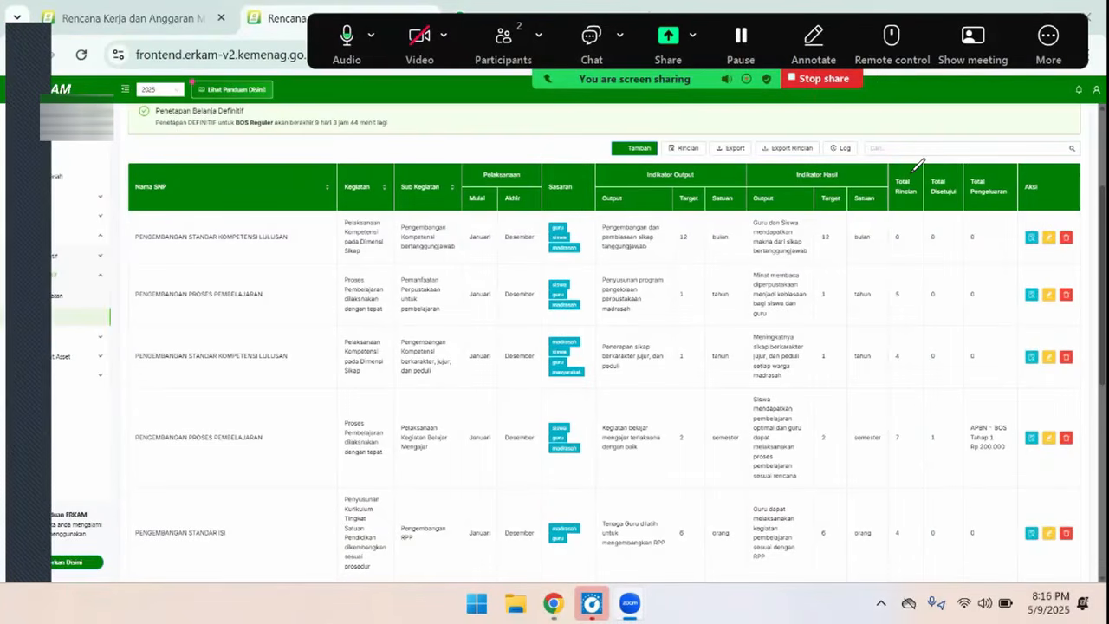
pyautogui.moveTo(911, 172)
pyautogui.mouseDown()
pyautogui.moveTo(920, 161)
pyautogui.moveTo(957, 174)
pyautogui.moveTo(977, 152)
pyautogui.mouseUp()
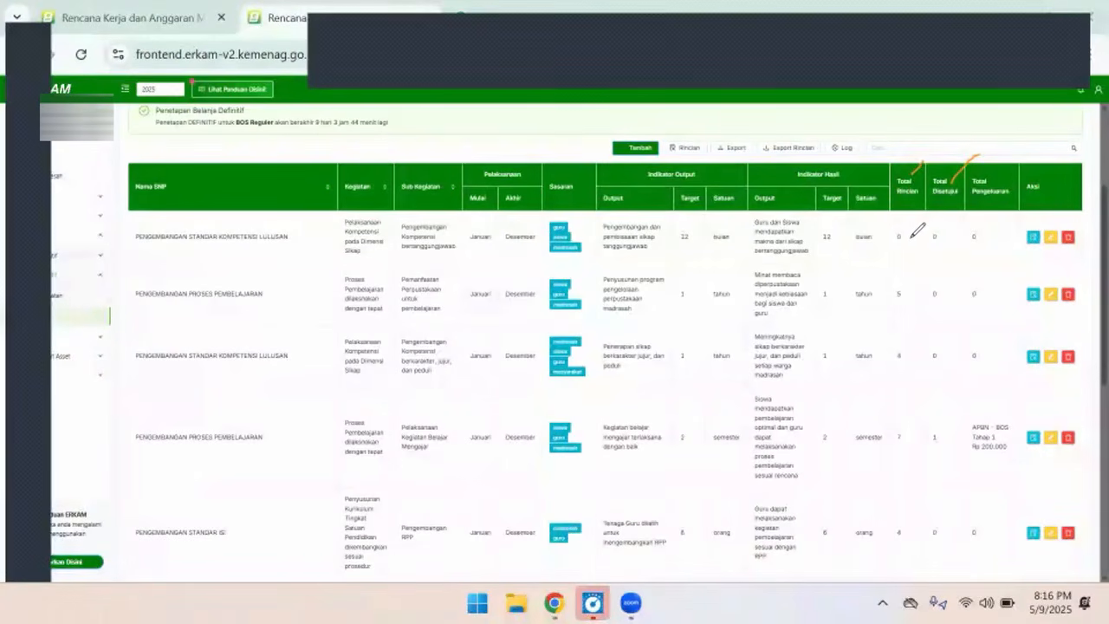
pyautogui.moveTo(909, 240); pyautogui.dragTo(923, 224)
pyautogui.moveTo(907, 301); pyautogui.dragTo(953, 285)
pyautogui.moveTo(907, 442)
pyautogui.mouseDown()
pyautogui.moveTo(924, 413)
pyautogui.moveTo(950, 431)
pyautogui.moveTo(956, 420)
pyautogui.mouseUp()
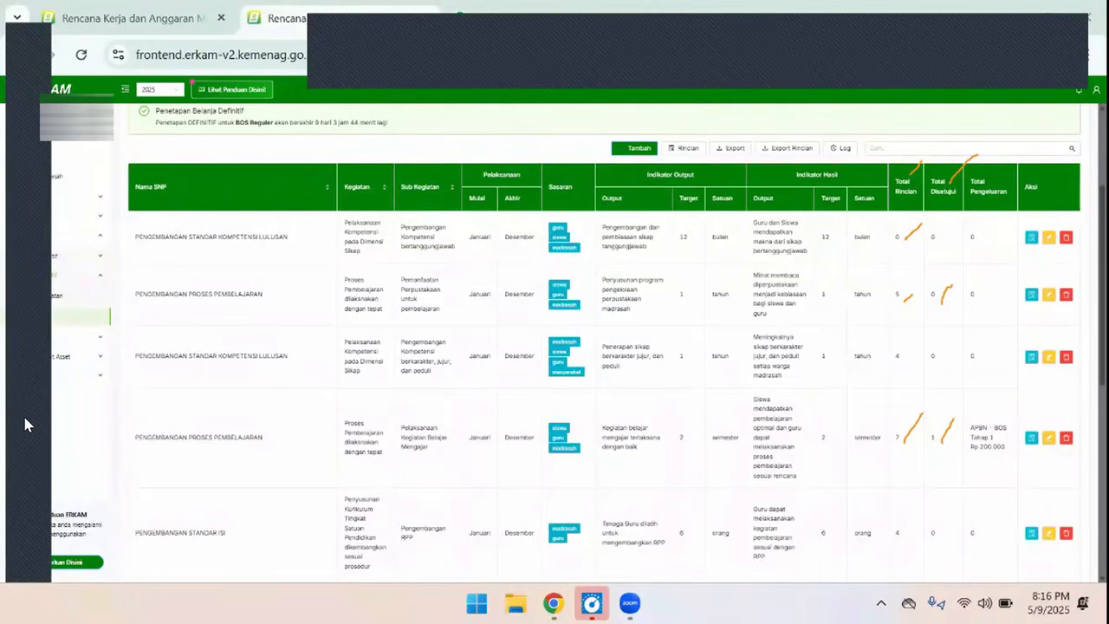
# Clear all drawings from the shared screen and close the annotation tools
pyautogui.click(24, 383)
pyautogui.click(86, 390)
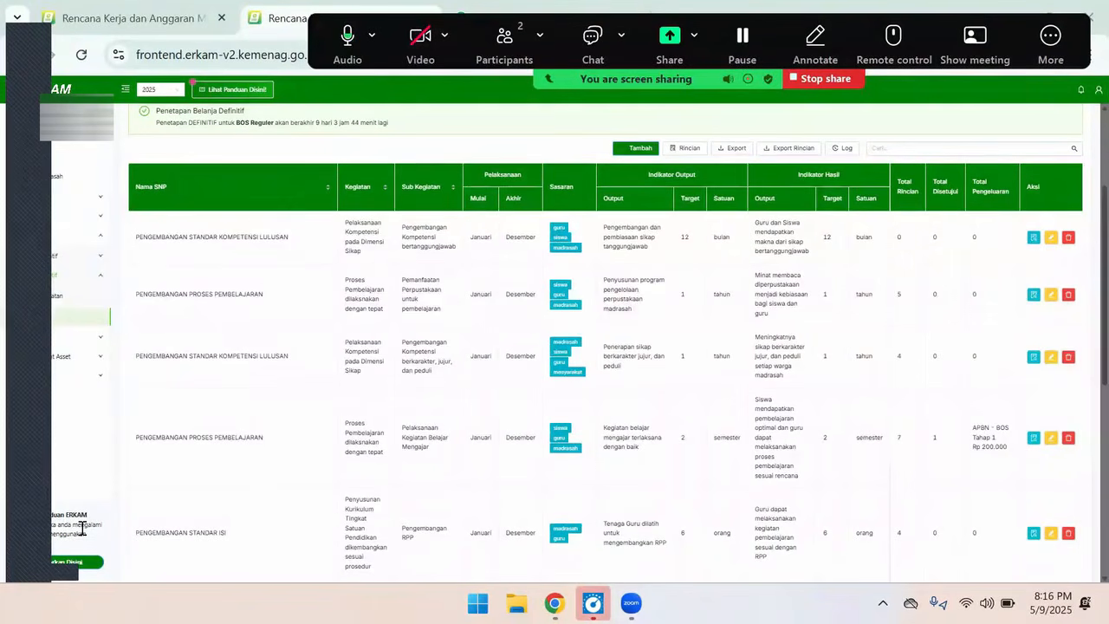
pyautogui.click(27, 555)
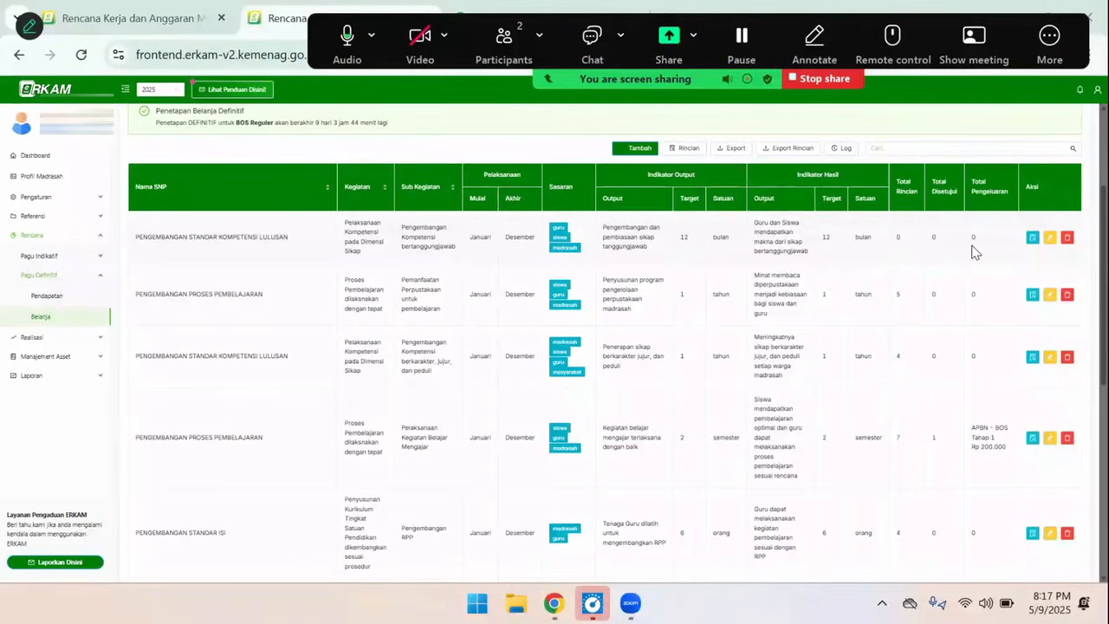
# Delete the sub-activity Pengembangan Kompetensi bertanggungjawab from the definitive spending plan
pyautogui.click(1066, 240)
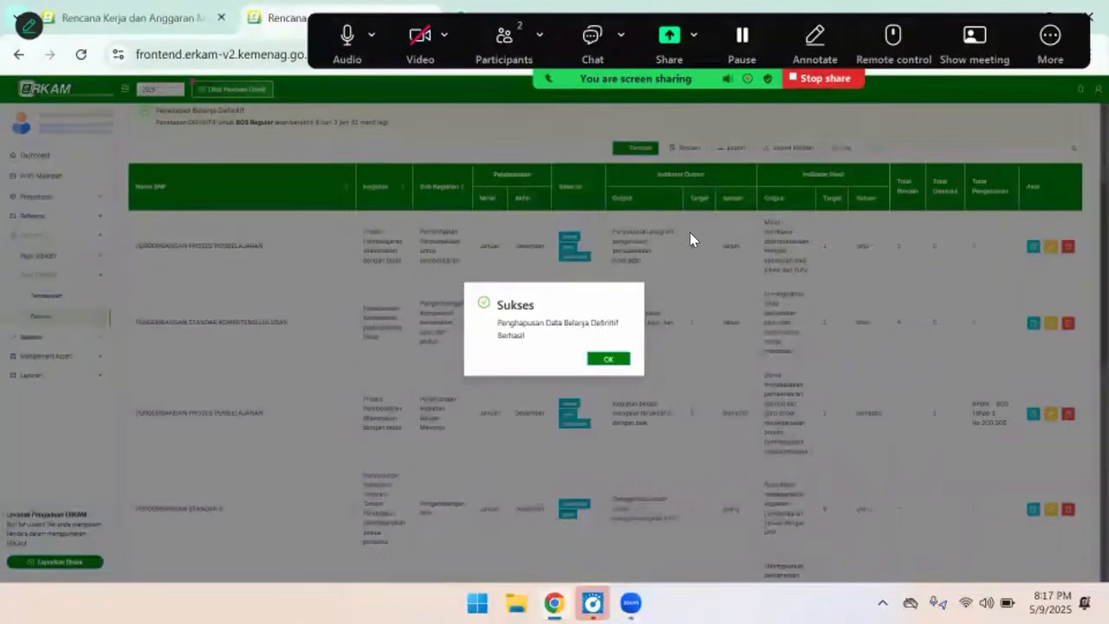
pyautogui.click(606, 361)
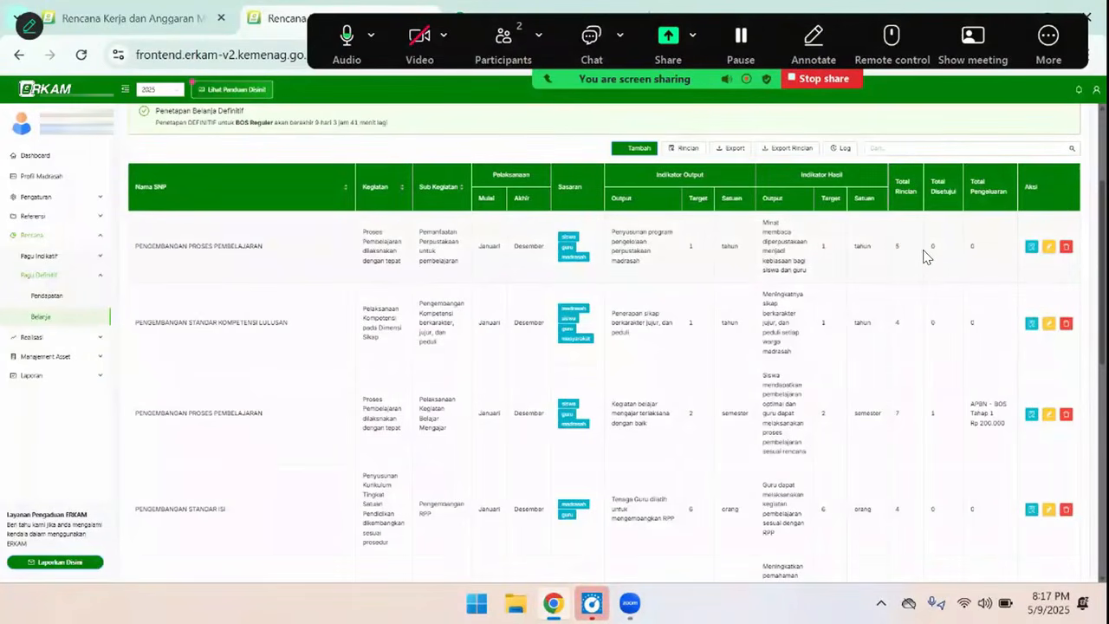
# Try to delete the sub-activity Pemanfaatan Perpustakaan untuk pembelajaran from the definitive spending plan
pyautogui.click(1066, 249)
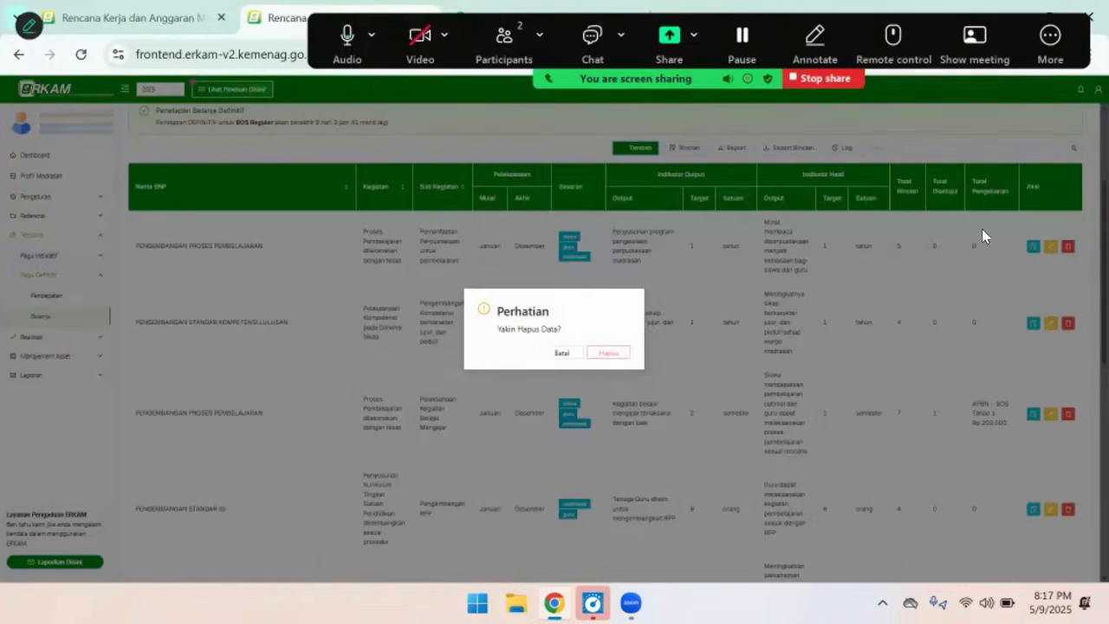
pyautogui.click(612, 355)
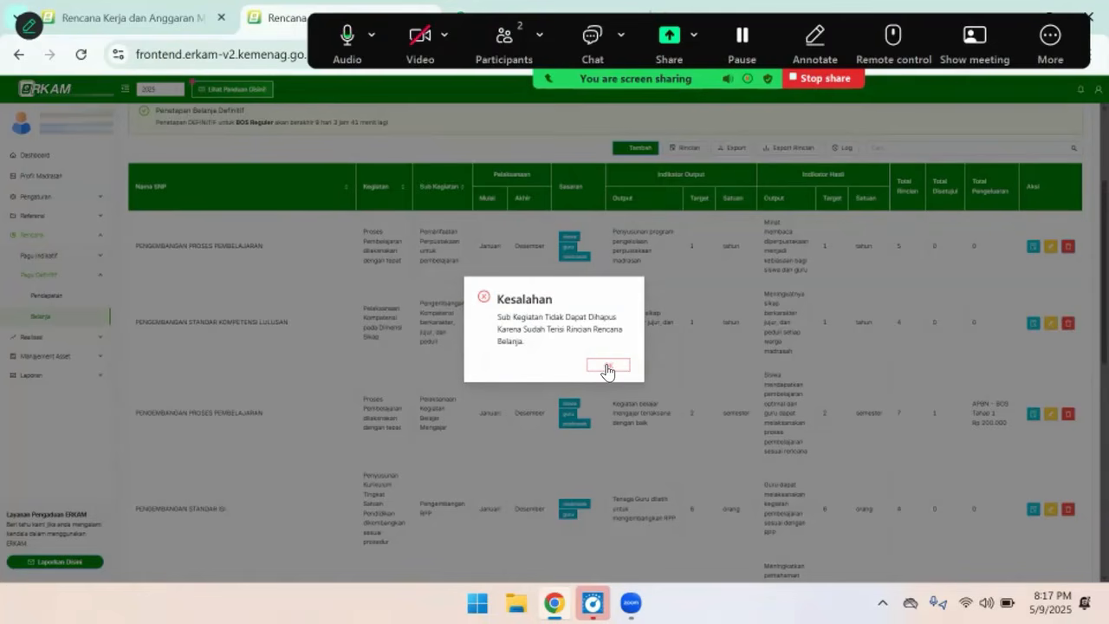
pyautogui.click(607, 365)
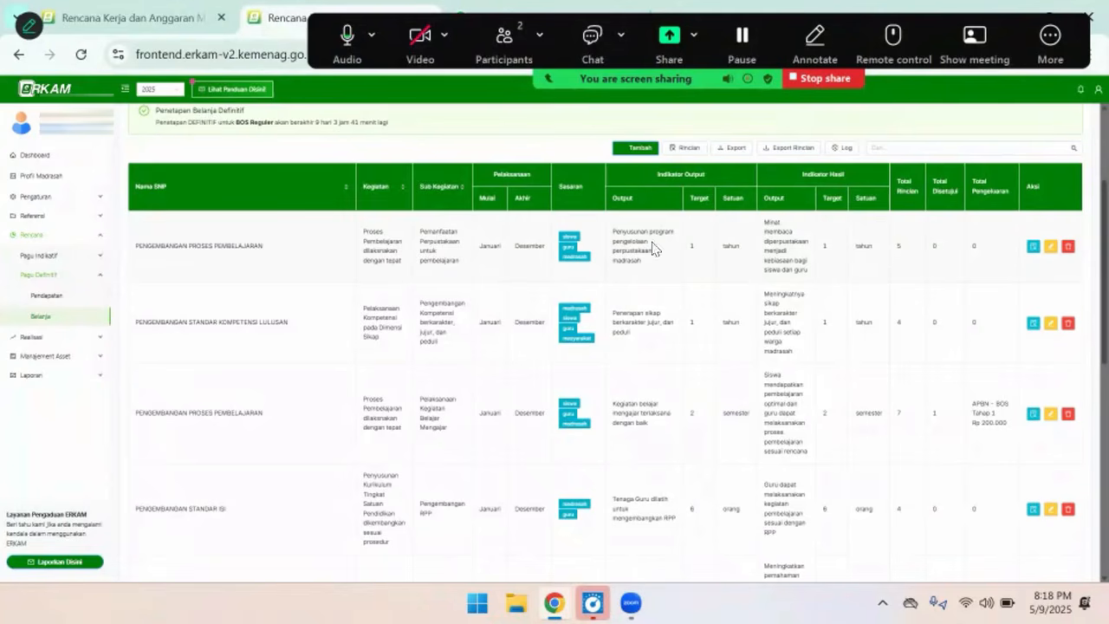
# Sign out of the current account
pyautogui.click(1097, 89)
pyautogui.click(1063, 140)
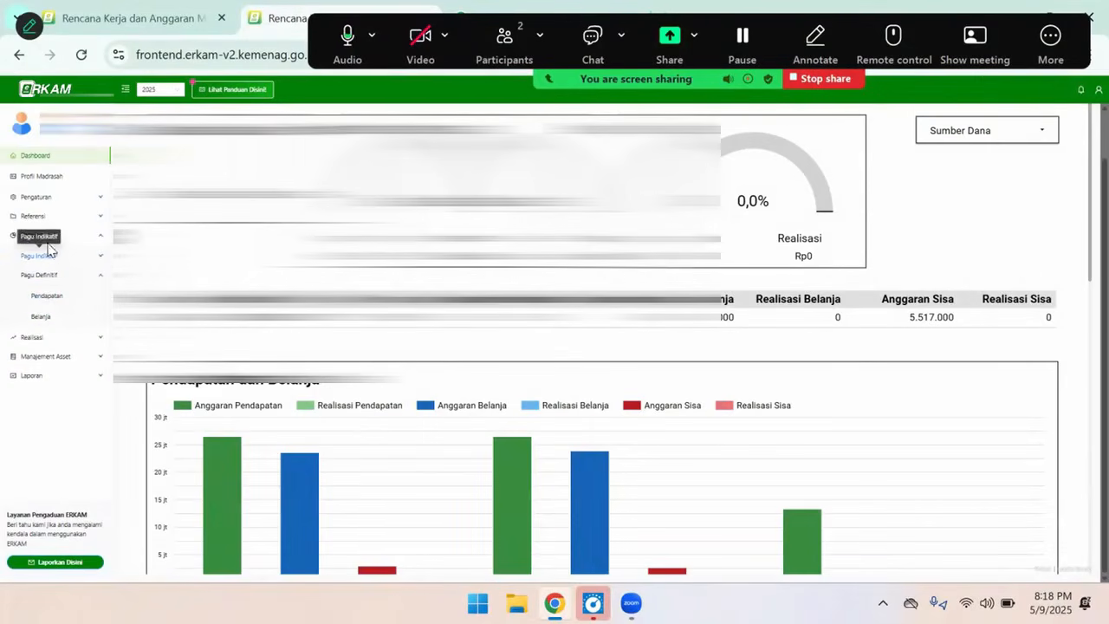
# Open the definitive spending details of the sub-activity Pemanfaatan Perpustakaan untuk pembelajaran and bring its component list into view
pyautogui.click(46, 317)
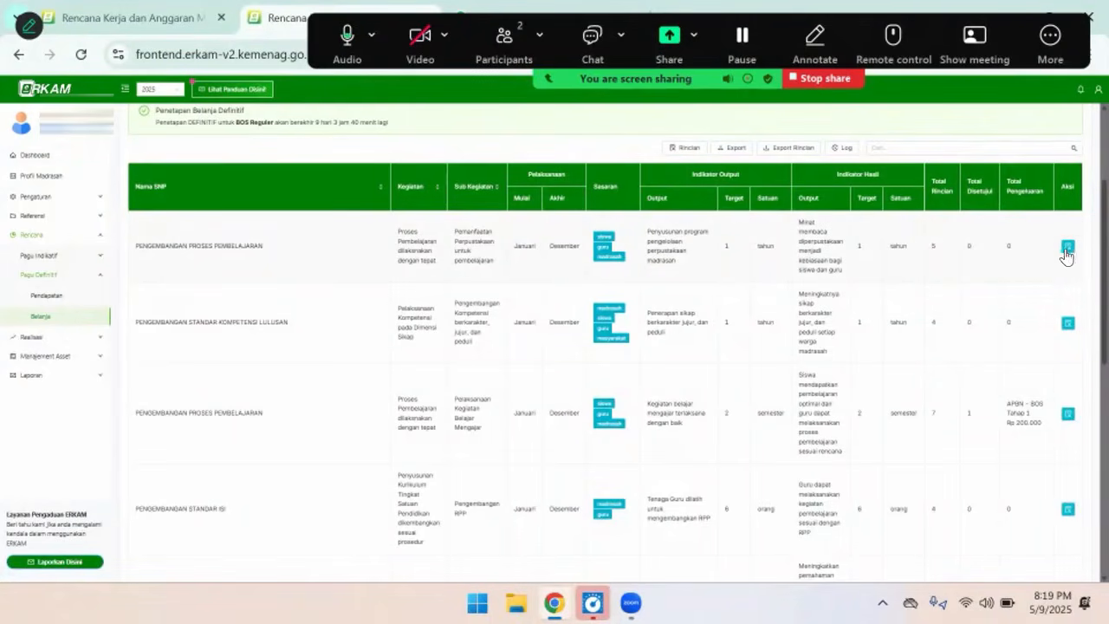
pyautogui.click(1068, 249)
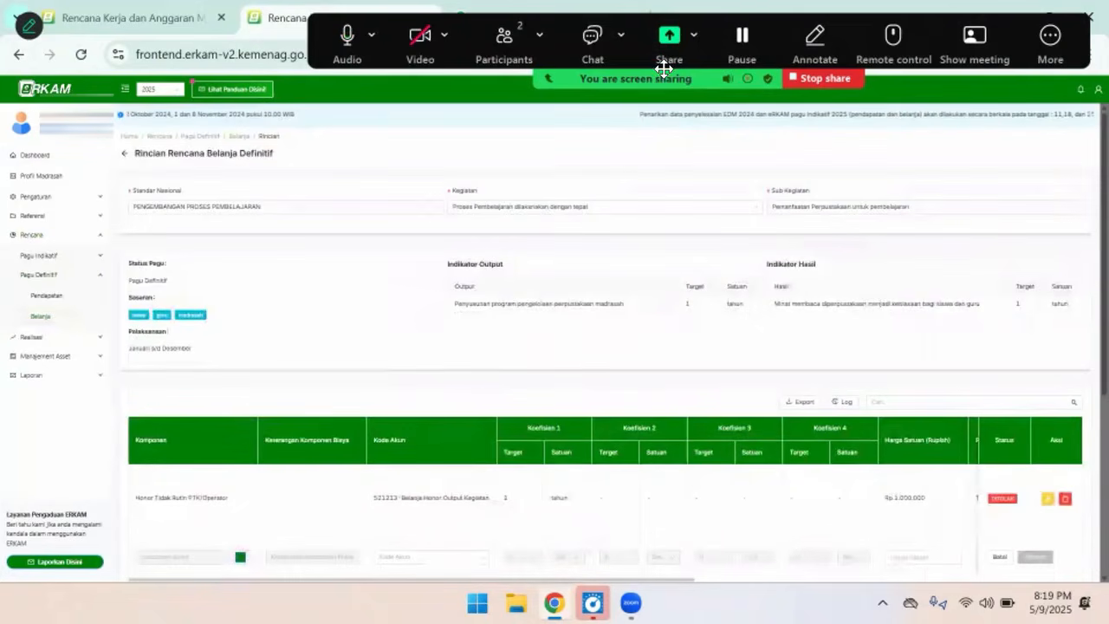
pyautogui.scroll(-3, 702, 377)
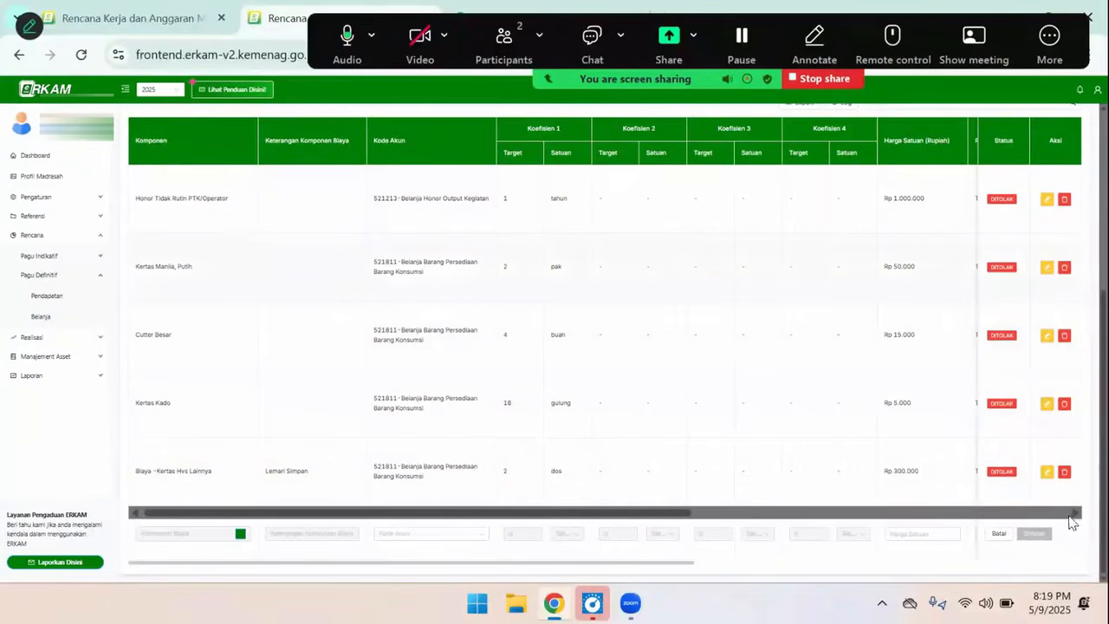
# Delete the Biaya -Kertas Hvs Lainnya component from the sub-activity's spending details
pyautogui.click(1064, 473)
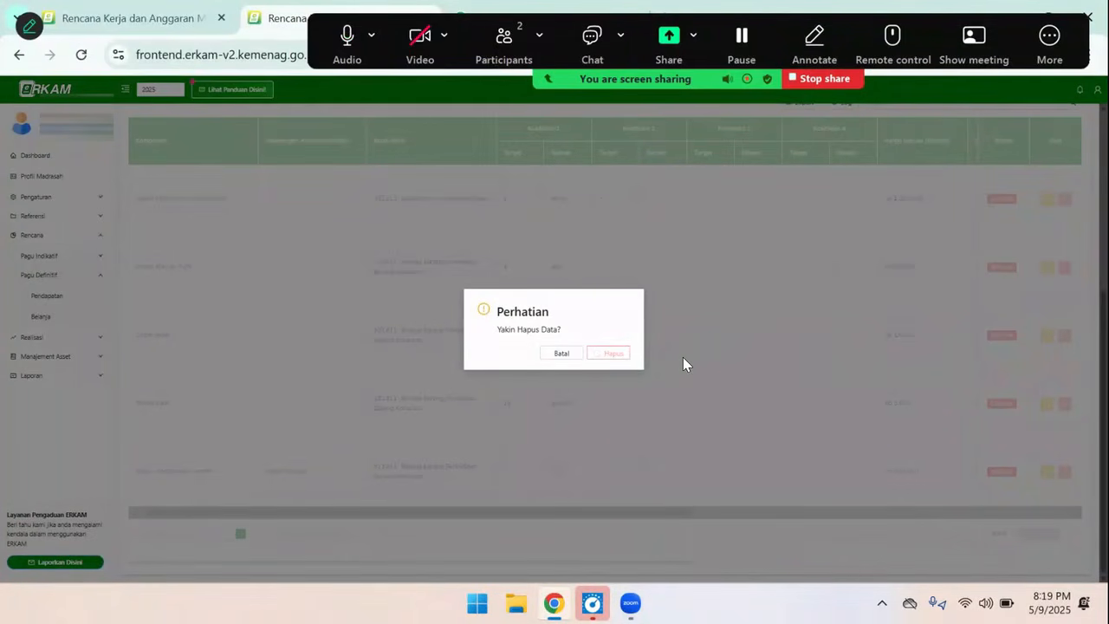
pyautogui.click(612, 354)
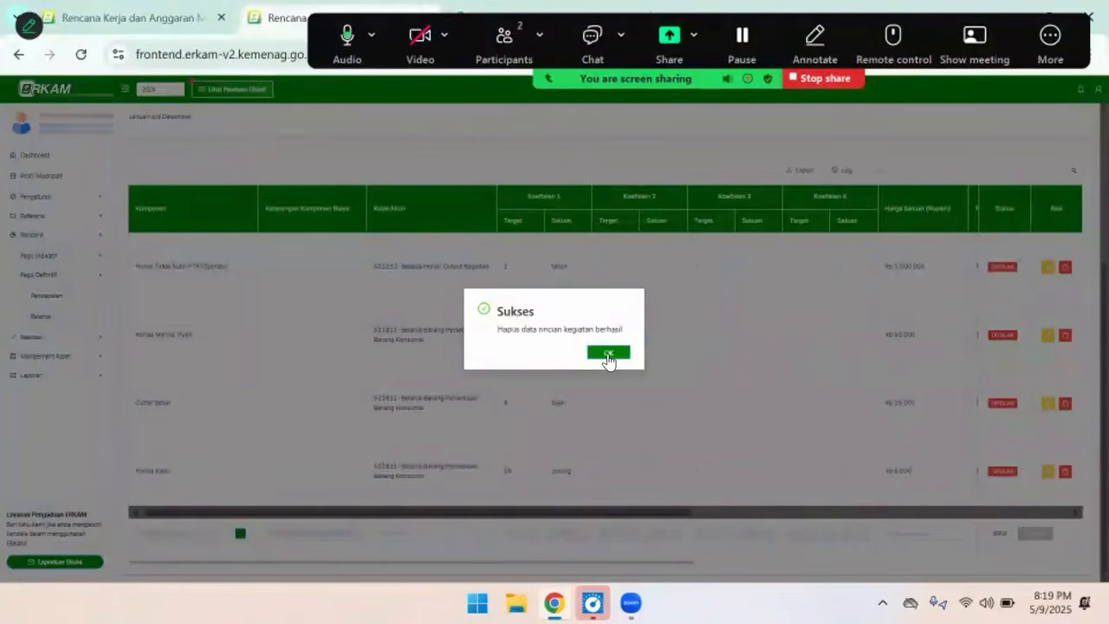
pyautogui.click(609, 353)
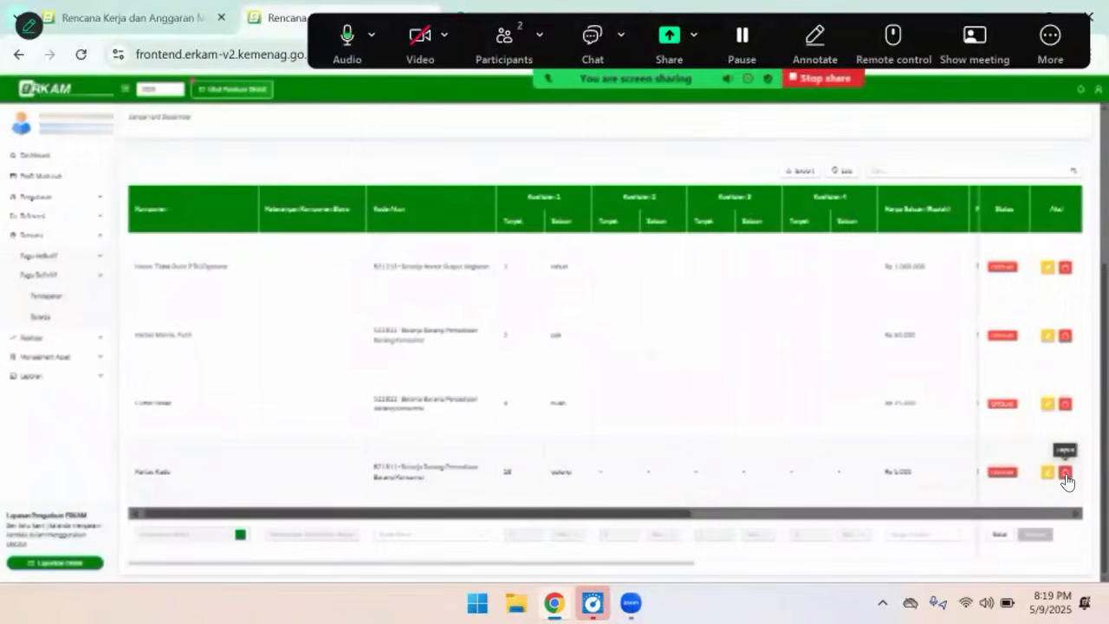
# Delete the Kertas Kado and Cutter Besar components from the sub-activity's spending details
pyautogui.click(1066, 475)
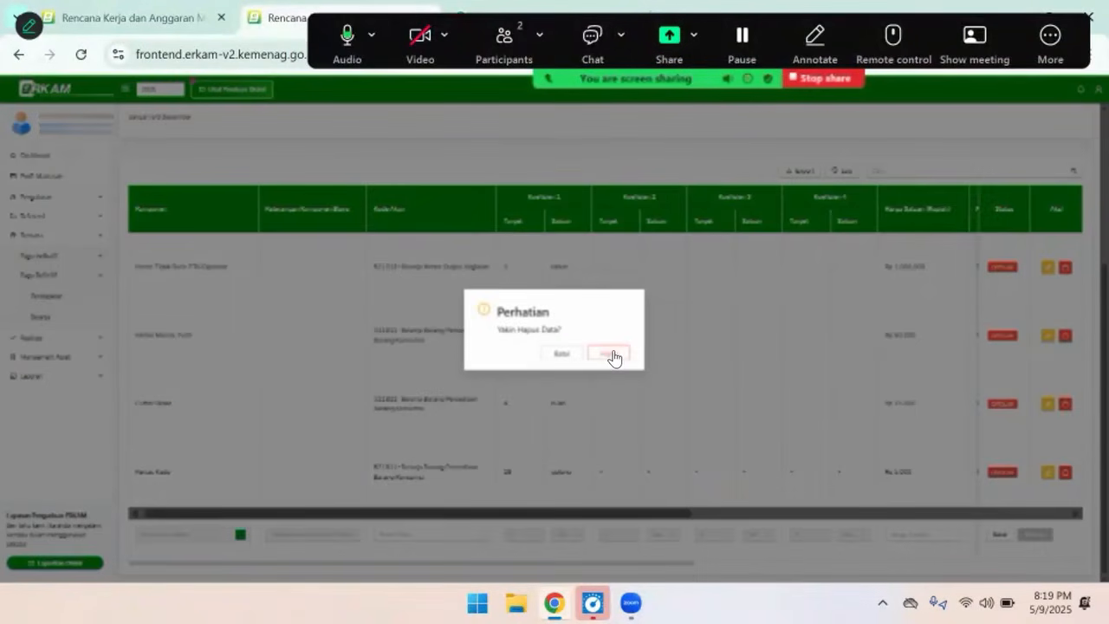
pyautogui.click(612, 353)
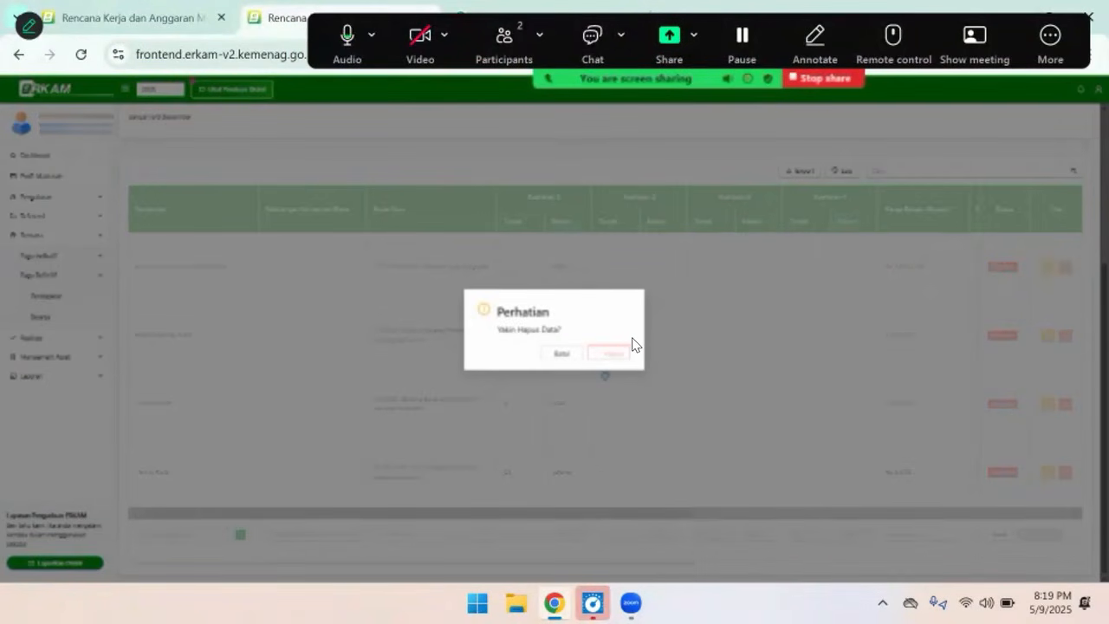
pyautogui.click(608, 353)
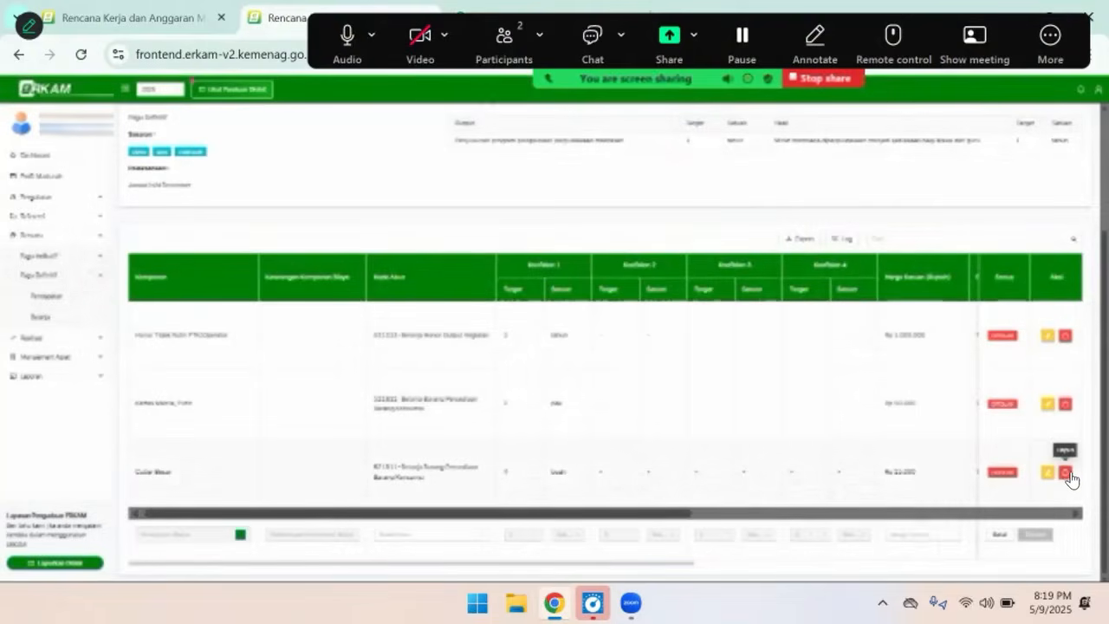
pyautogui.click(1066, 475)
pyautogui.click(610, 355)
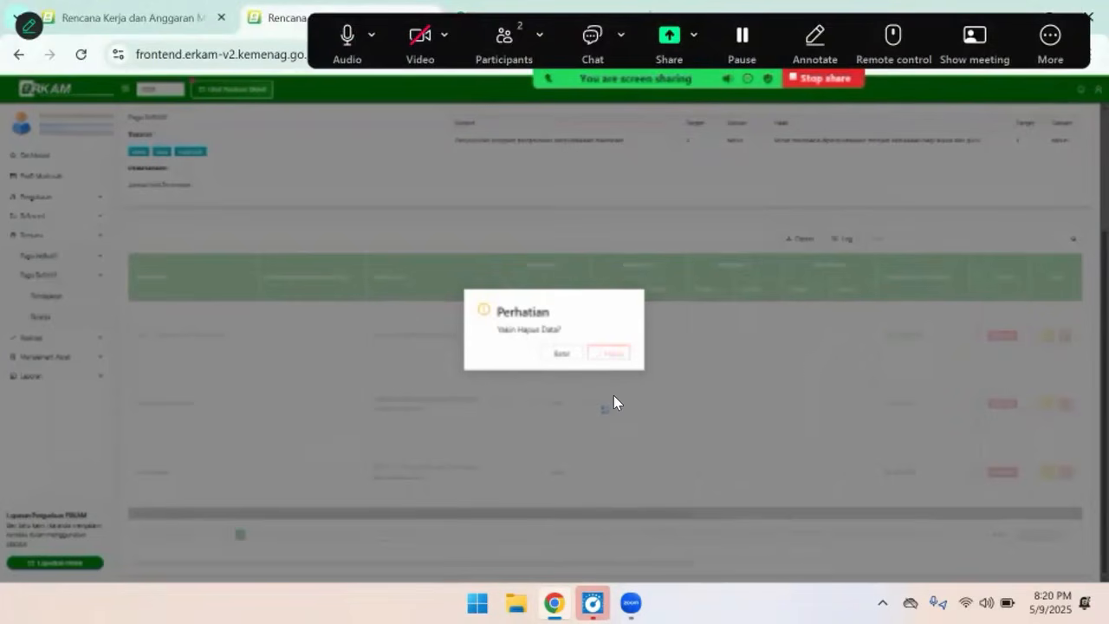
pyautogui.click(608, 358)
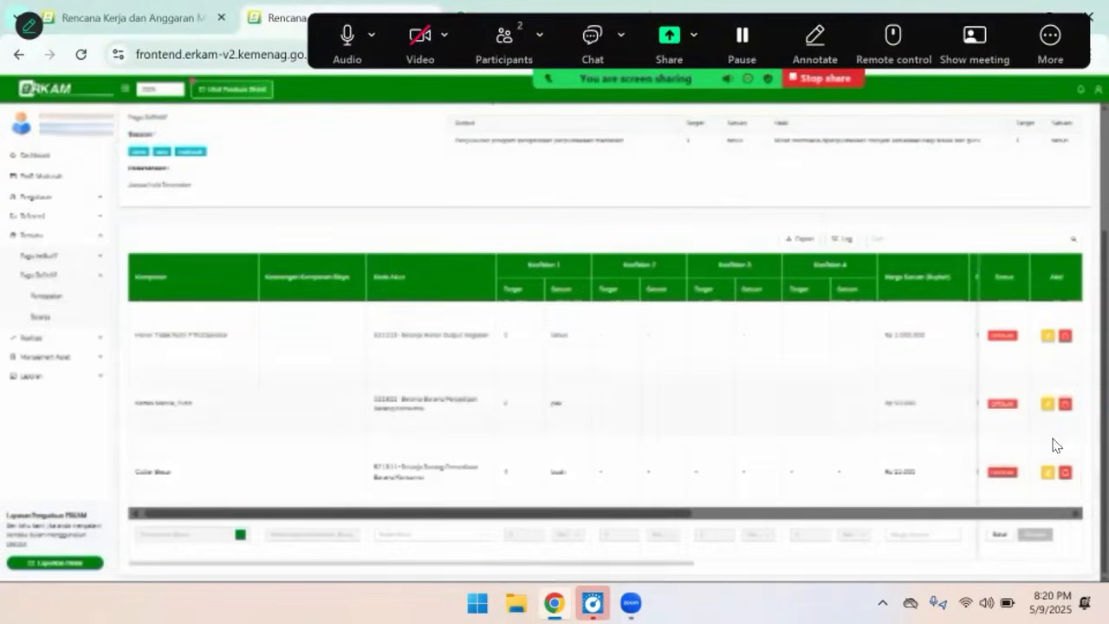
# Delete the last two components, the white paper and Honor Tidak Rutin PTK/Operator, from the sub-activity's spending details
pyautogui.click(1065, 473)
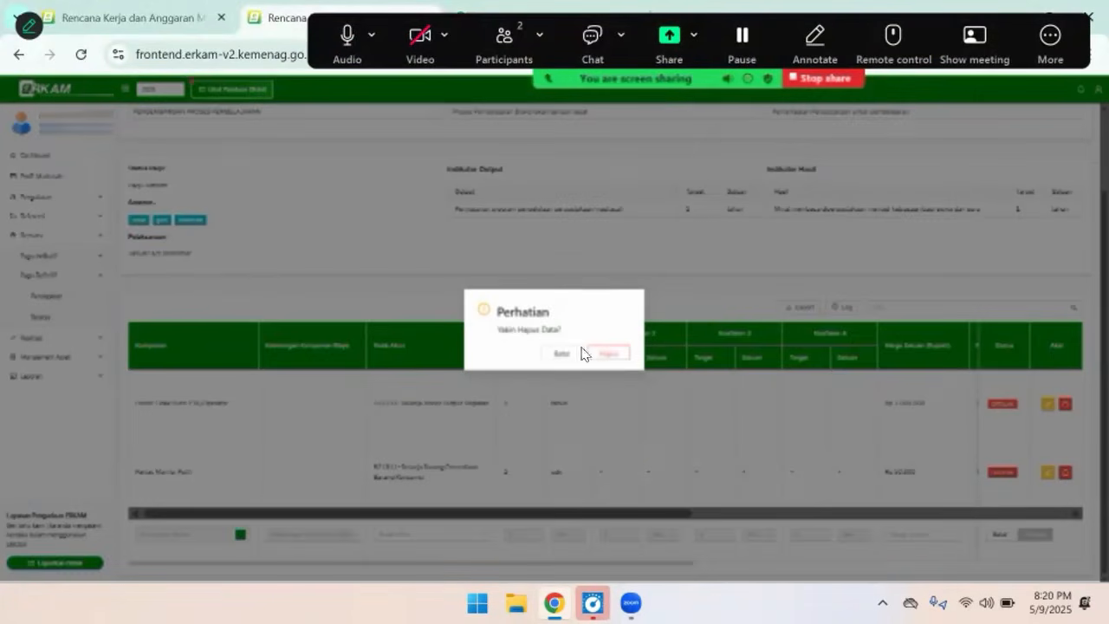
pyautogui.click(620, 354)
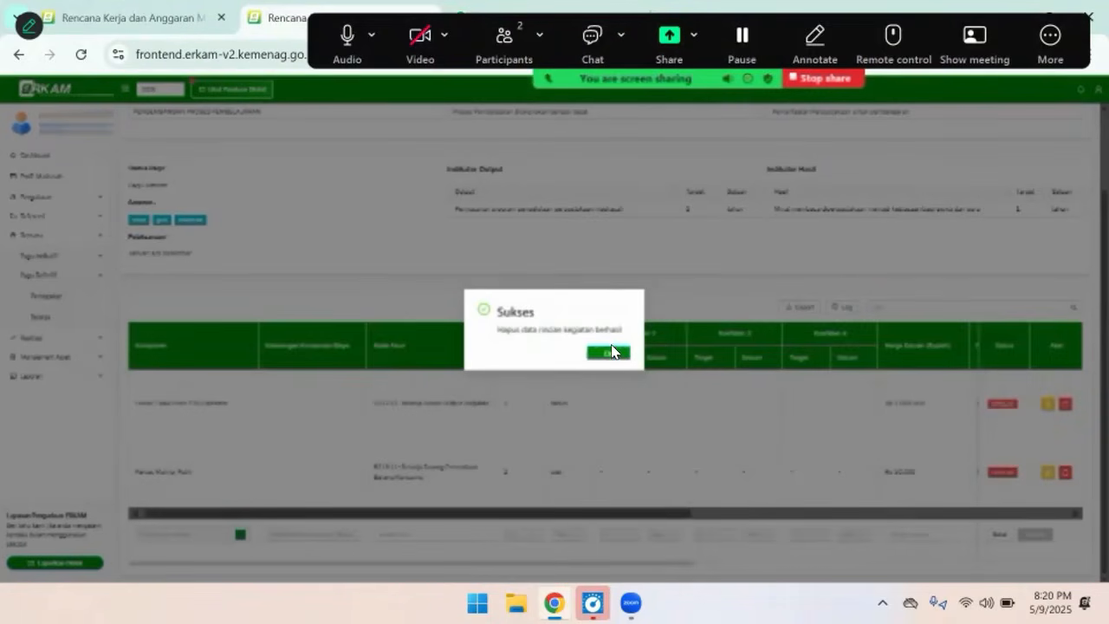
pyautogui.click(611, 358)
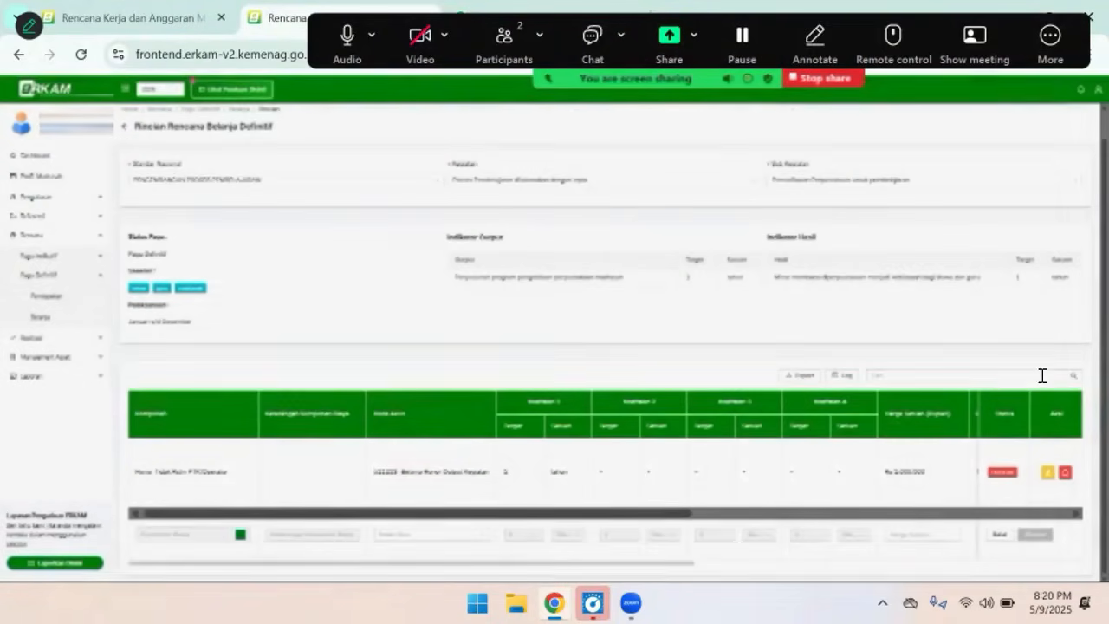
pyautogui.click(1065, 473)
pyautogui.click(610, 355)
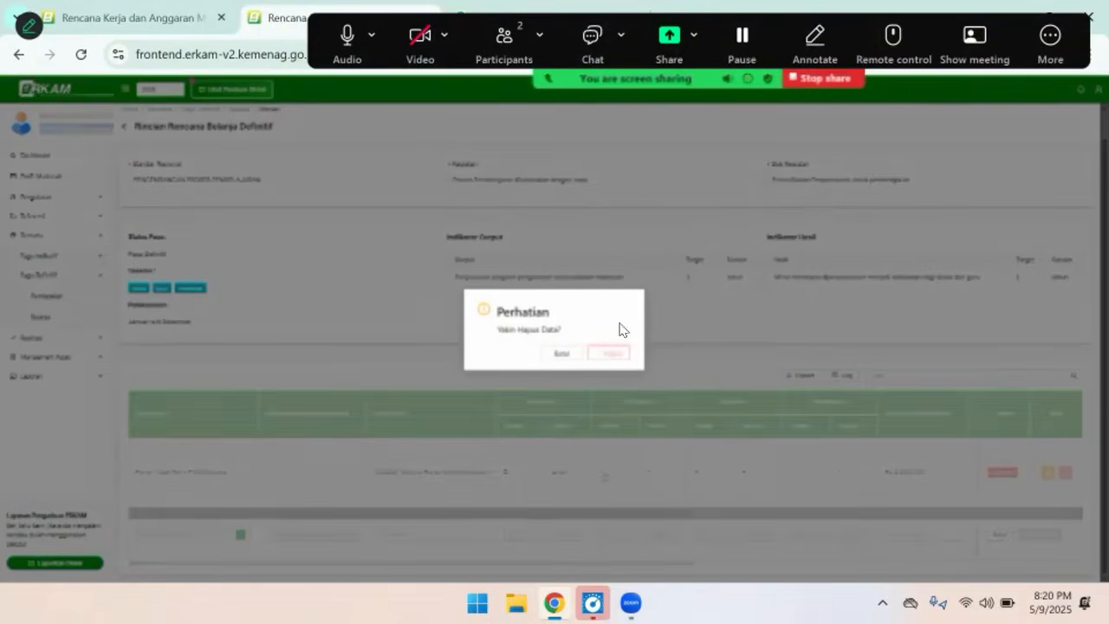
pyautogui.click(611, 353)
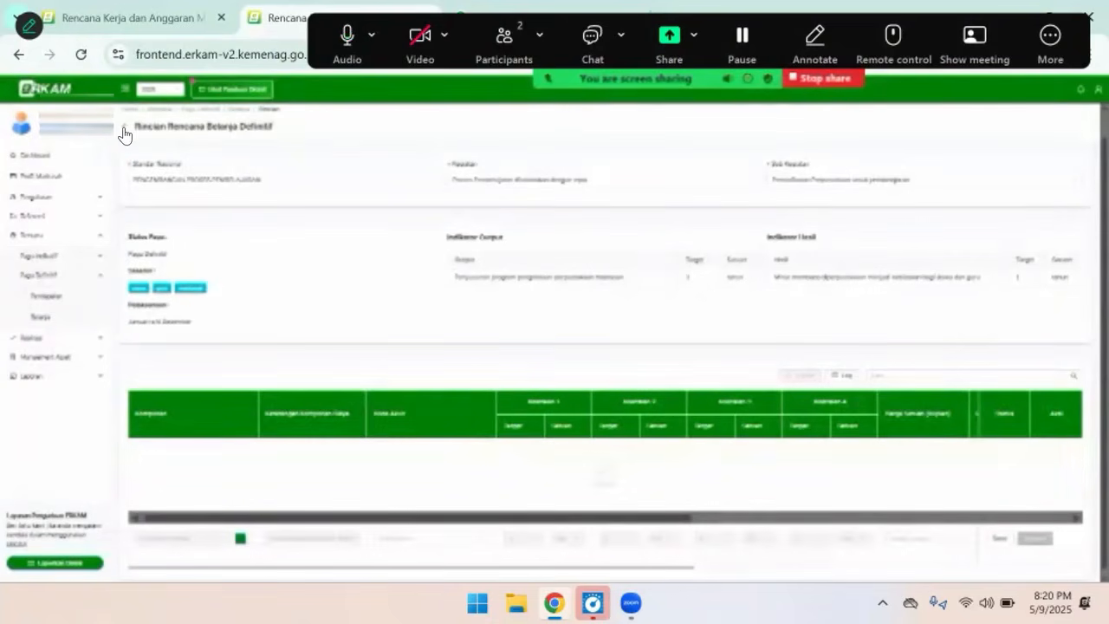
# Return to the definitive spending plan and delete the sub-activity Pemanfaatan Perpustakaan untuk pembelajaran
pyautogui.click(1089, 95)
pyautogui.click(36, 156)
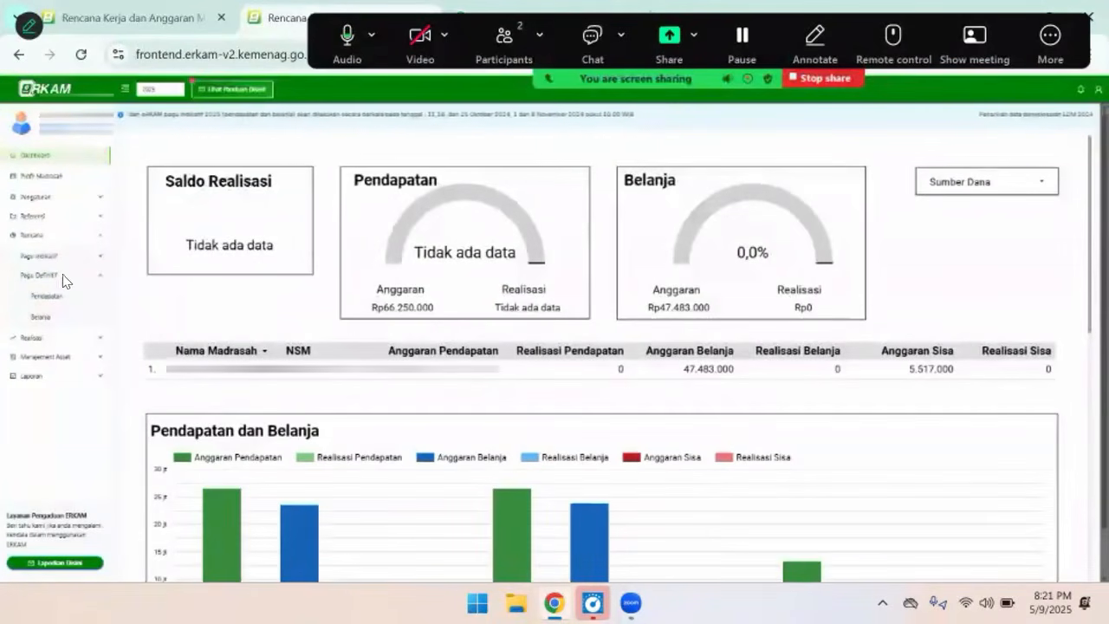
pyautogui.click(47, 319)
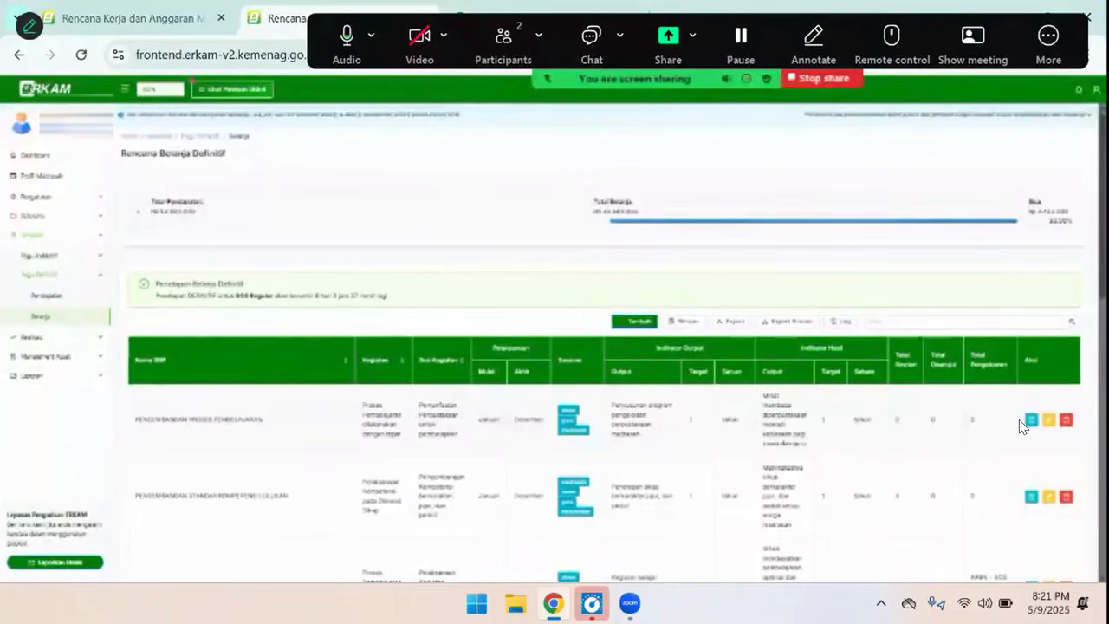
pyautogui.click(1066, 419)
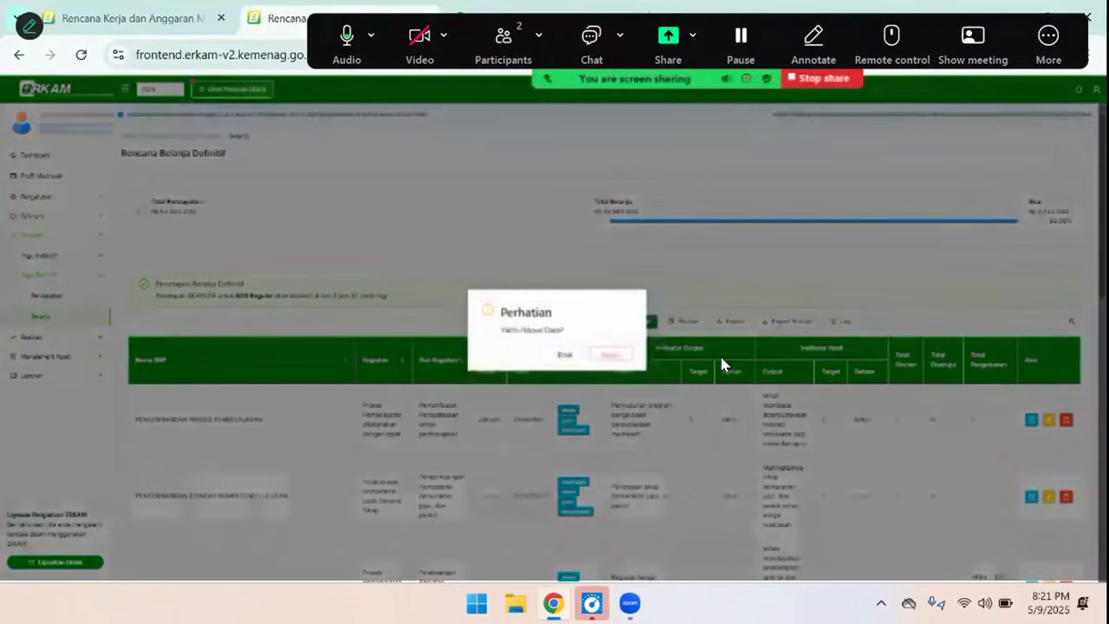
pyautogui.click(619, 356)
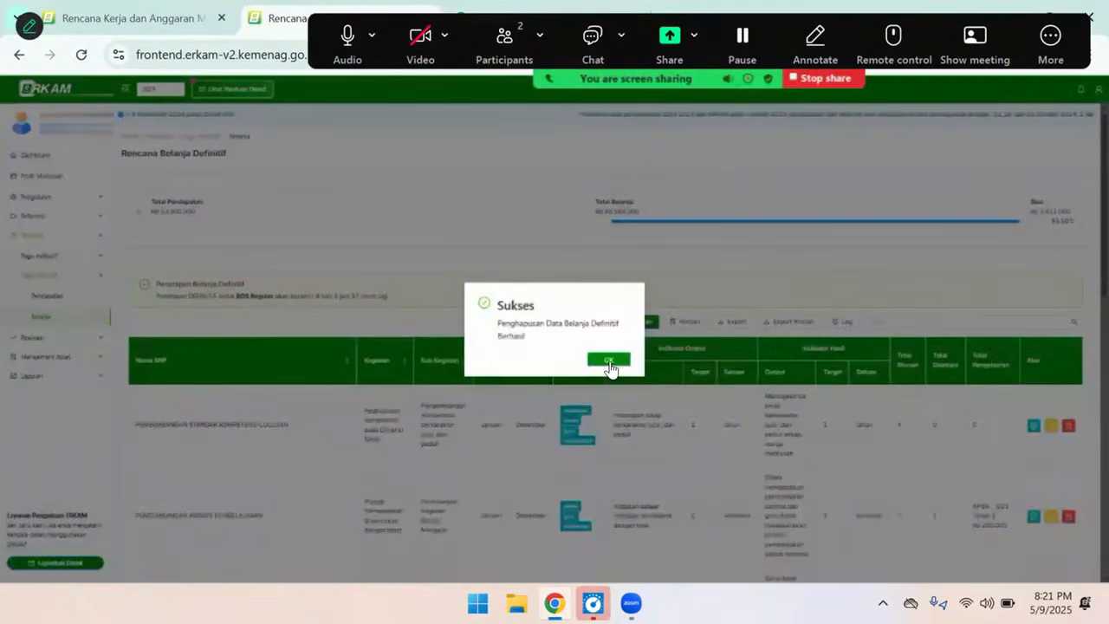
pyautogui.click(610, 362)
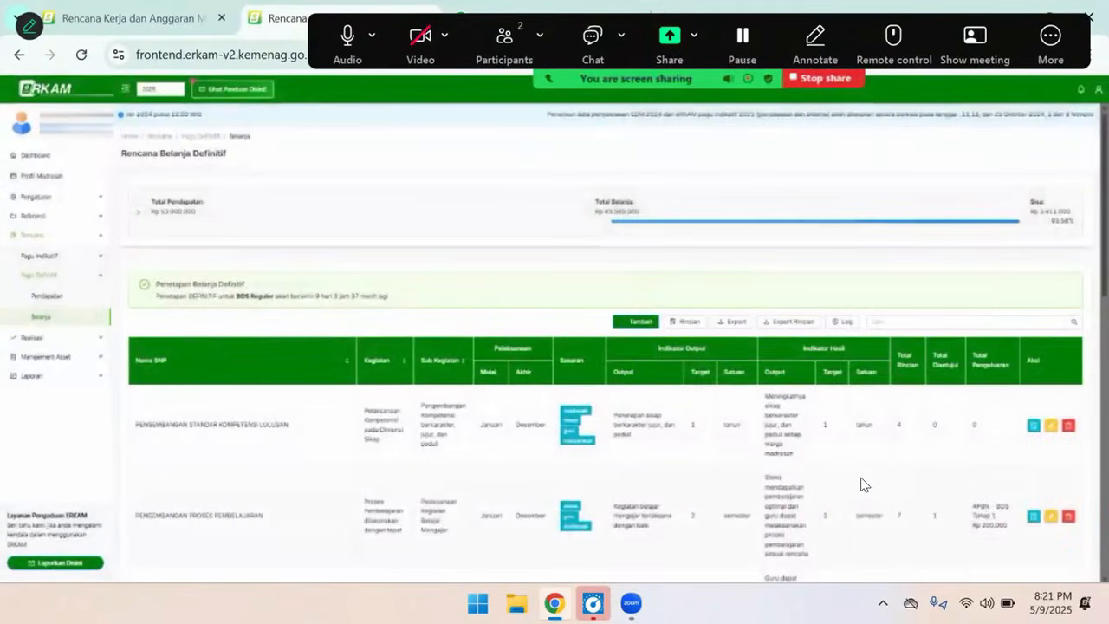
# Mark the Total Rincian and Total Disetujui values of the listed sub-activities with hand-drawn ticks, and clear the annotations
pyautogui.scroll(-1, 863, 483)
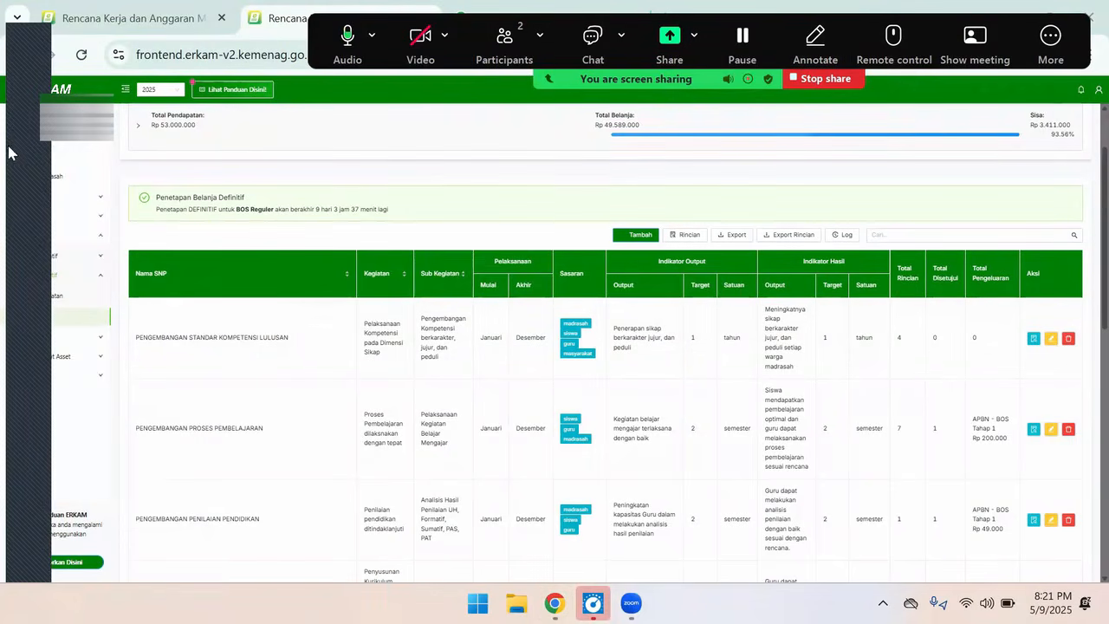
pyautogui.click(24, 156)
pyautogui.moveTo(907, 336); pyautogui.dragTo(916, 331)
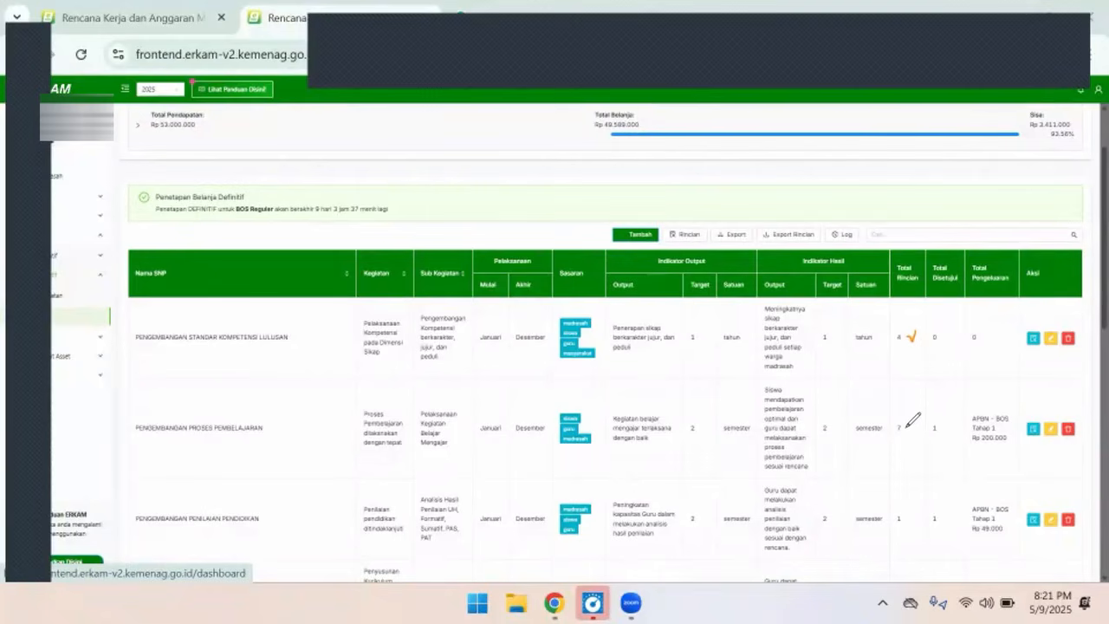
pyautogui.moveTo(906, 429); pyautogui.dragTo(913, 422)
pyautogui.moveTo(947, 439); pyautogui.dragTo(954, 416)
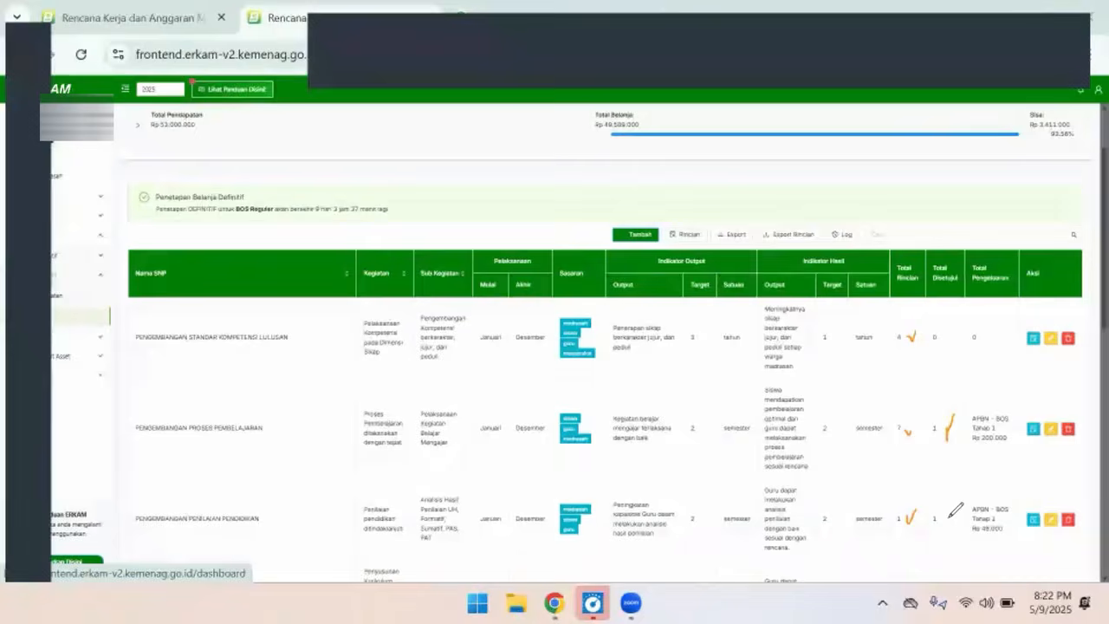
pyautogui.moveTo(948, 513)
pyautogui.mouseDown()
pyautogui.moveTo(944, 524)
pyautogui.moveTo(954, 504)
pyautogui.mouseUp()
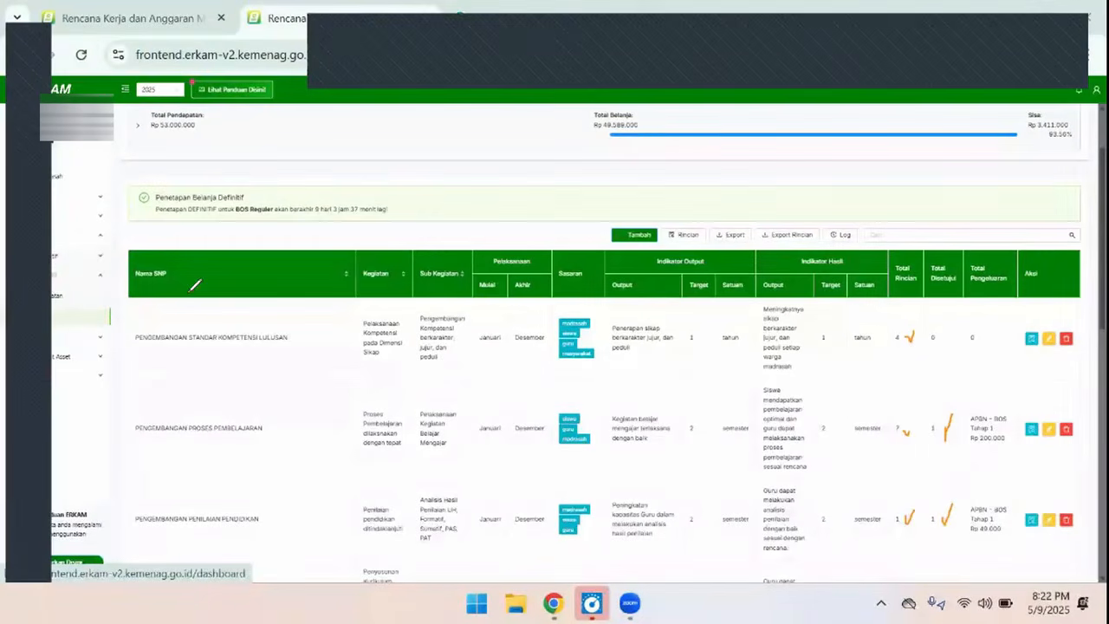
pyautogui.click(32, 433)
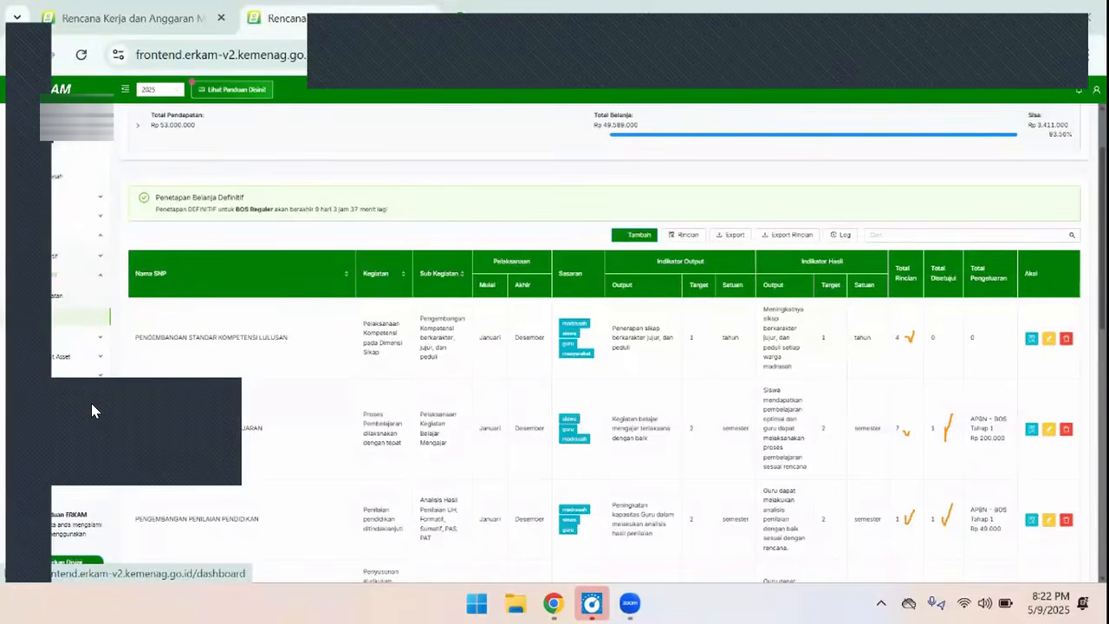
pyautogui.click(91, 401)
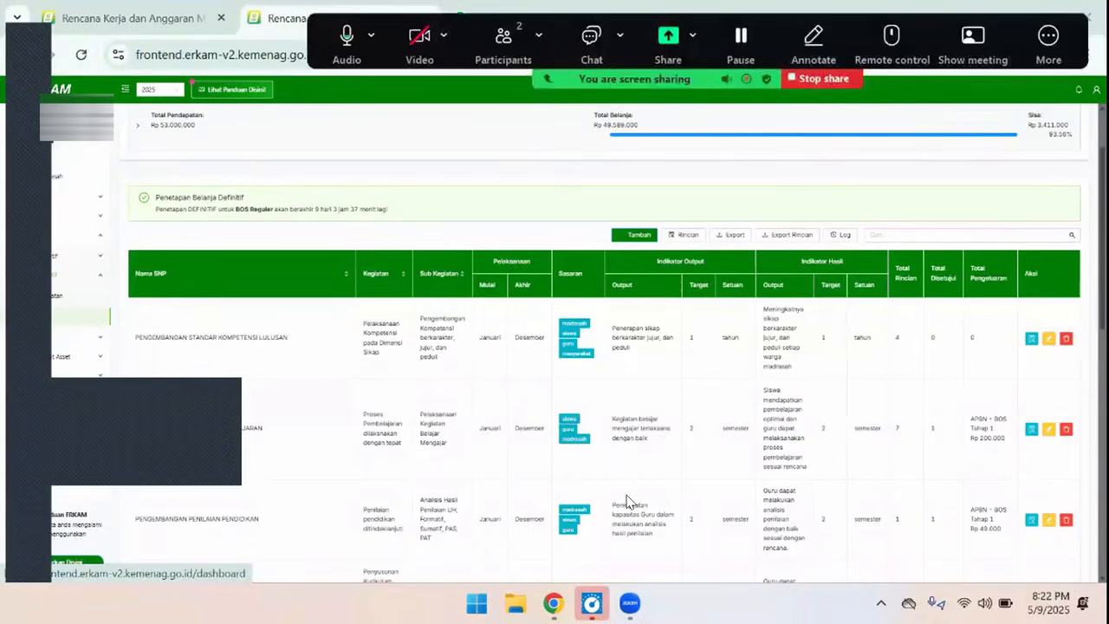
# Open the definitive spending details of the sub-activity Pelaksanaan Kegiatan Belajar Mengajar and bring its component list into view
pyautogui.scroll(-3, 779, 477)
pyautogui.scroll(2, 950, 457)
pyautogui.scroll(-4, 960, 407)
pyautogui.scroll(7, 960, 442)
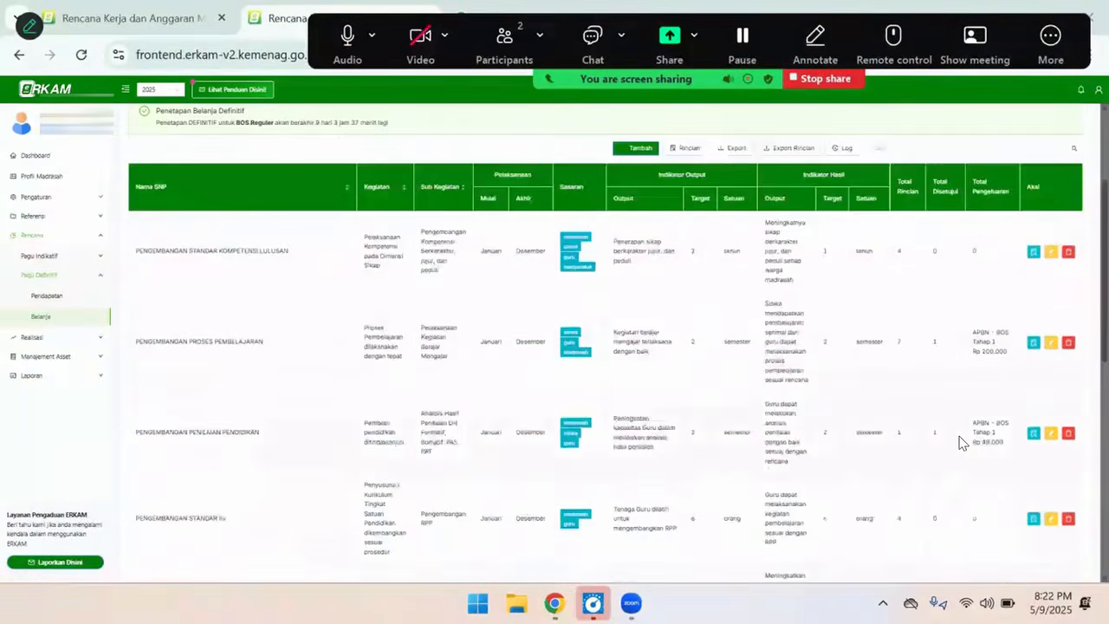
pyautogui.scroll(-3, 936, 390)
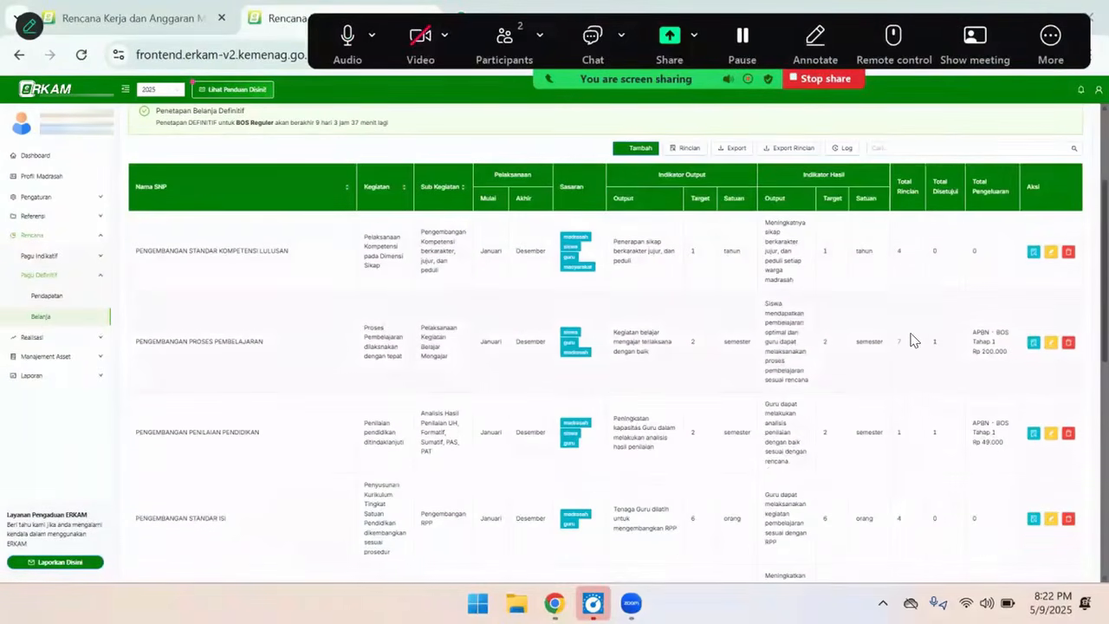
pyautogui.click(1033, 345)
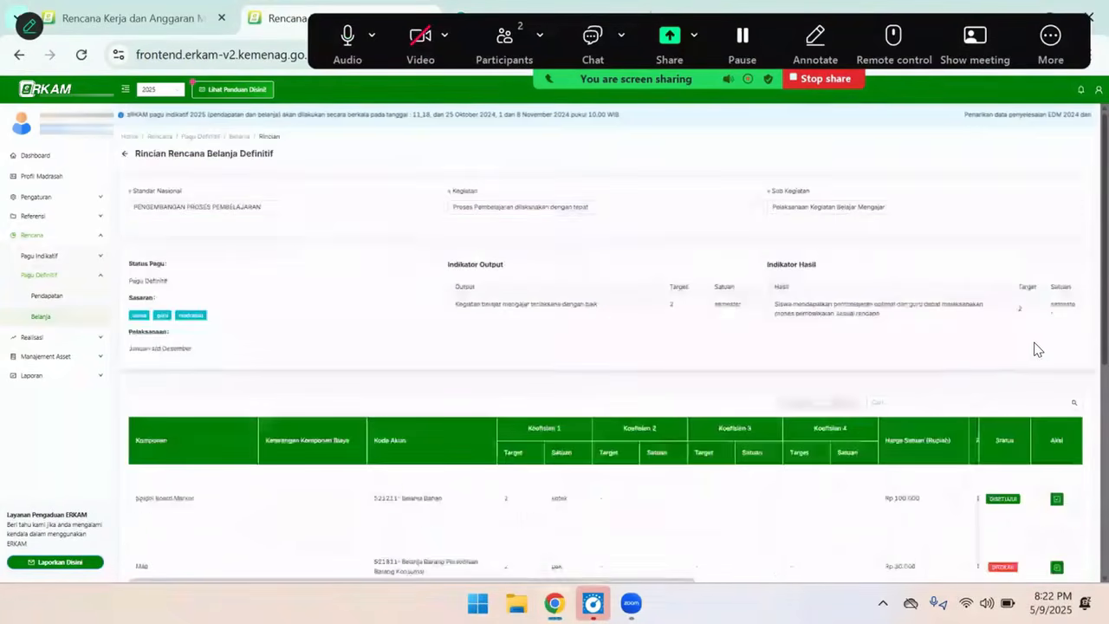
pyautogui.scroll(-3, 1015, 468)
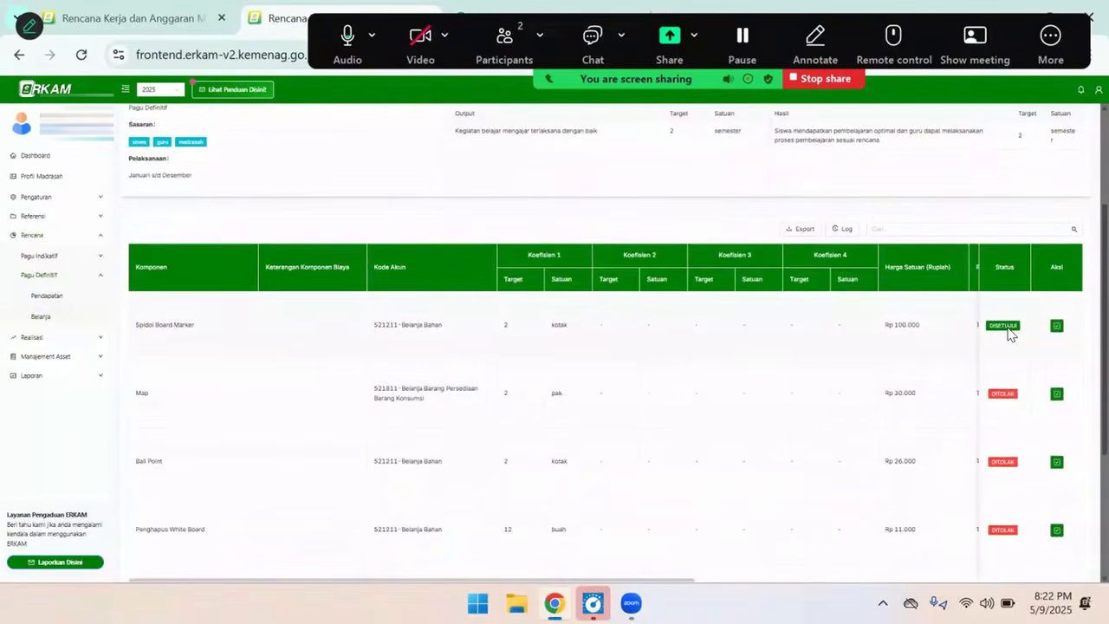
# Reject the approved Spidol Board Marker component in the sub-activity's spending details
pyautogui.click(1055, 326)
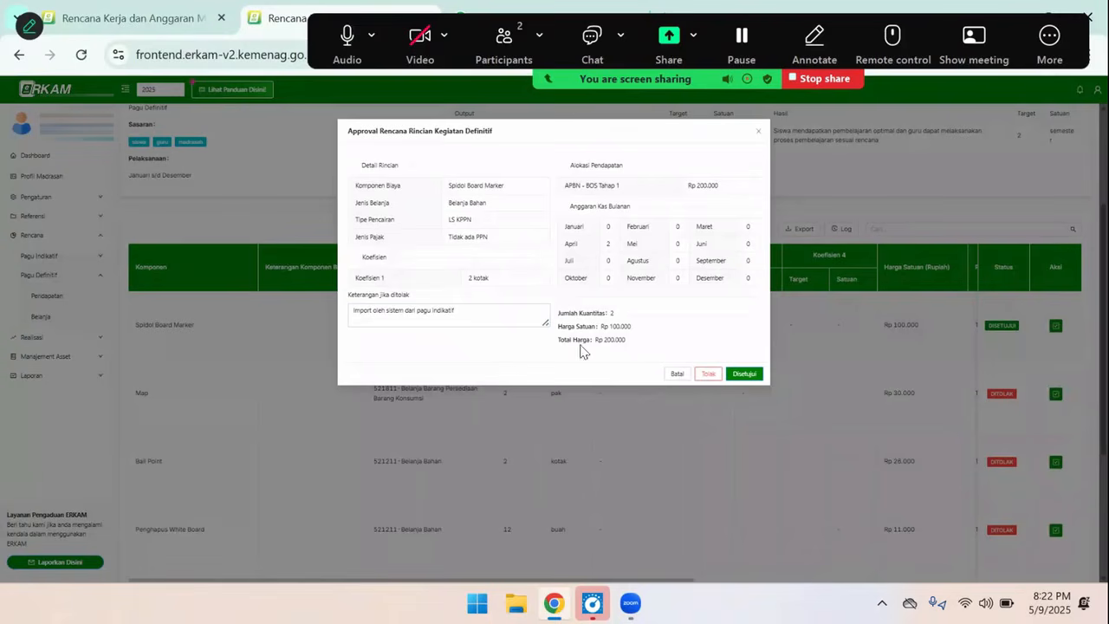
pyautogui.click(707, 375)
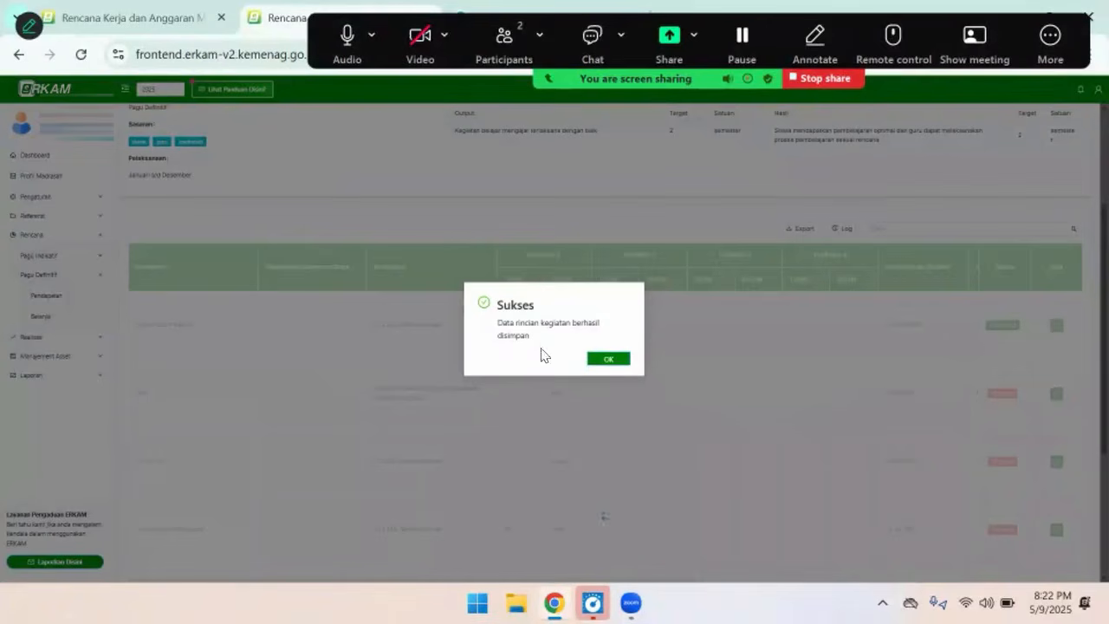
pyautogui.click(609, 359)
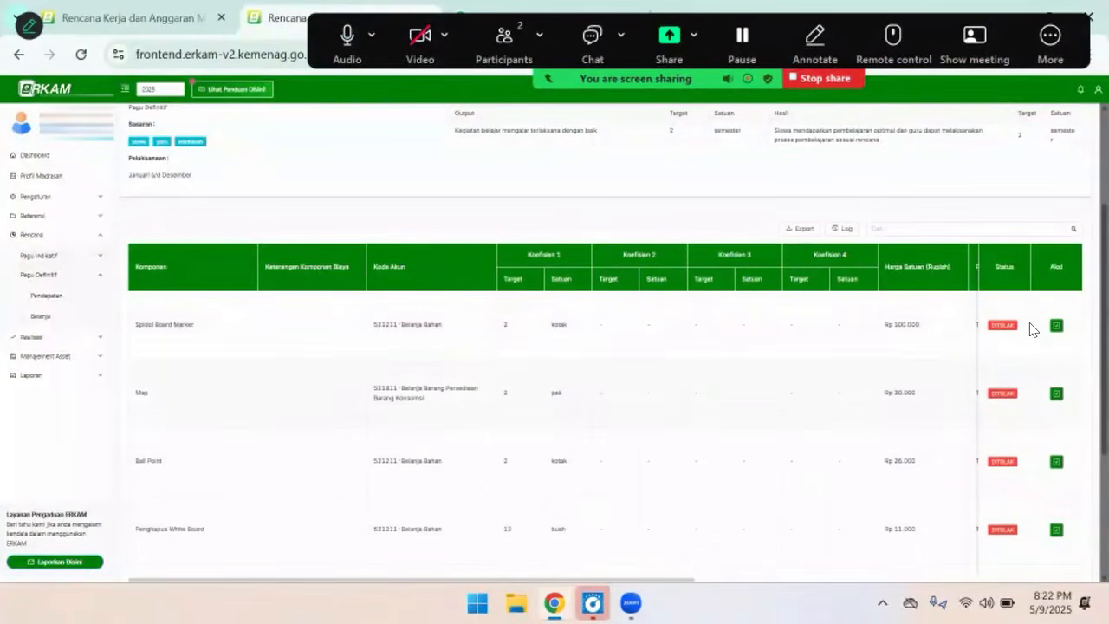
# Check the approval status of every component of Pelaksanaan Kegiatan Belajar Mengajar
pyautogui.scroll(-1, 1003, 486)
pyautogui.scroll(-3, 988, 450)
pyautogui.scroll(3, 1003, 459)
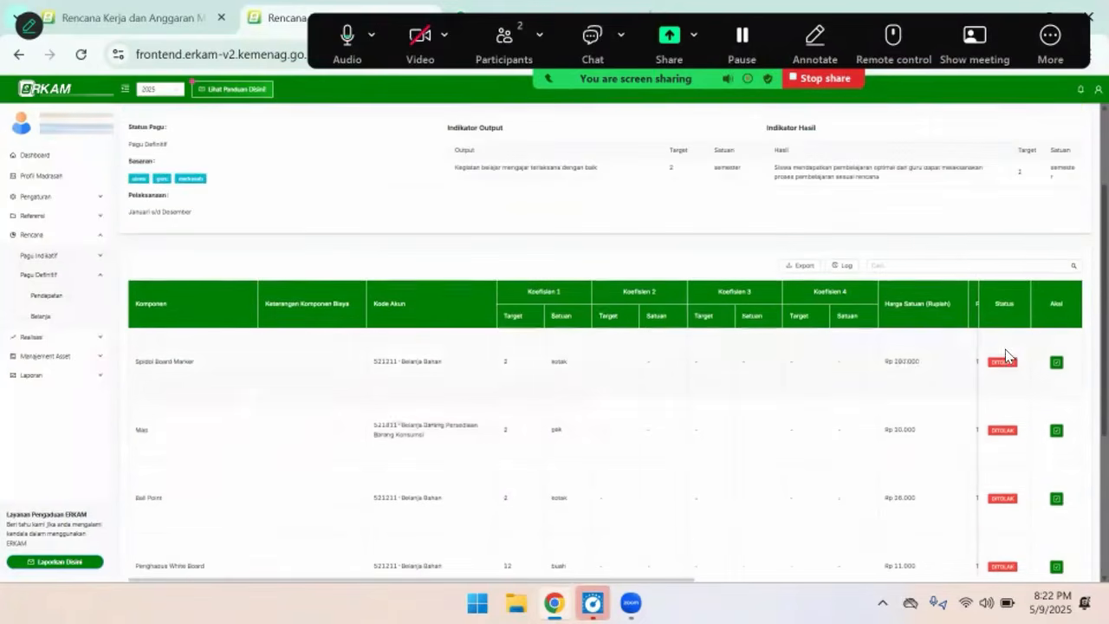
pyautogui.scroll(-3, 1005, 451)
pyautogui.scroll(5, 1001, 489)
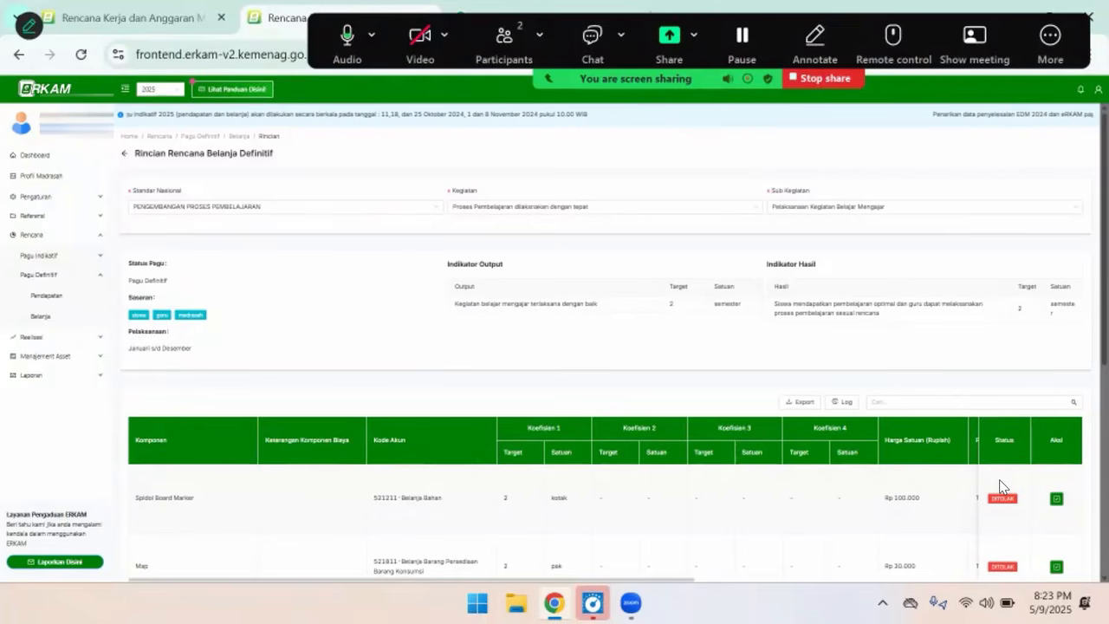
pyautogui.scroll(-4, 967, 454)
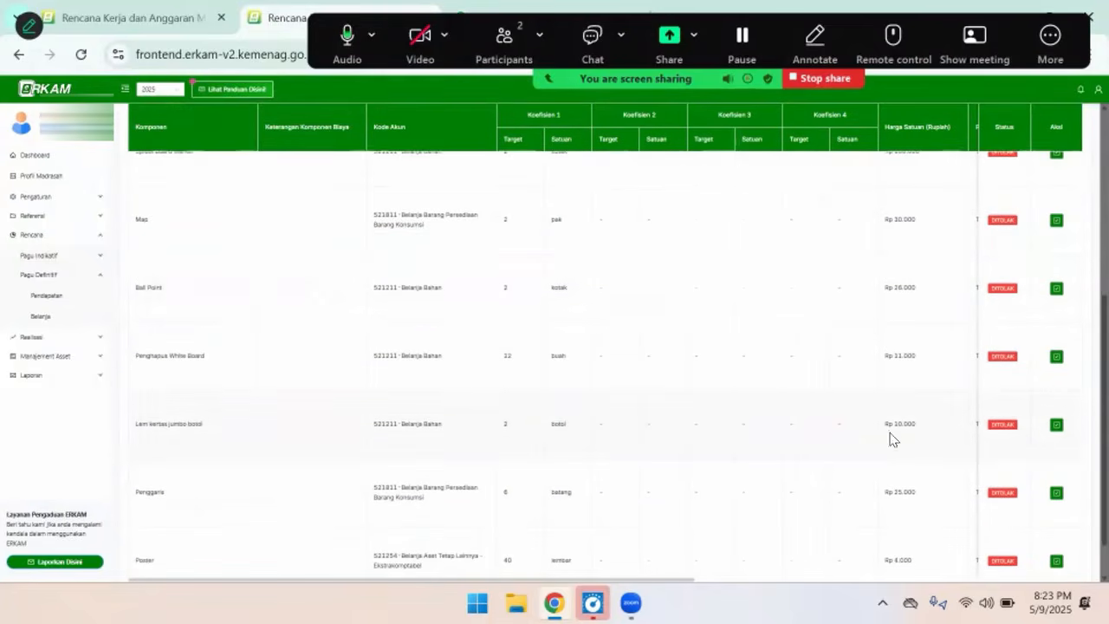
pyautogui.scroll(5, 872, 318)
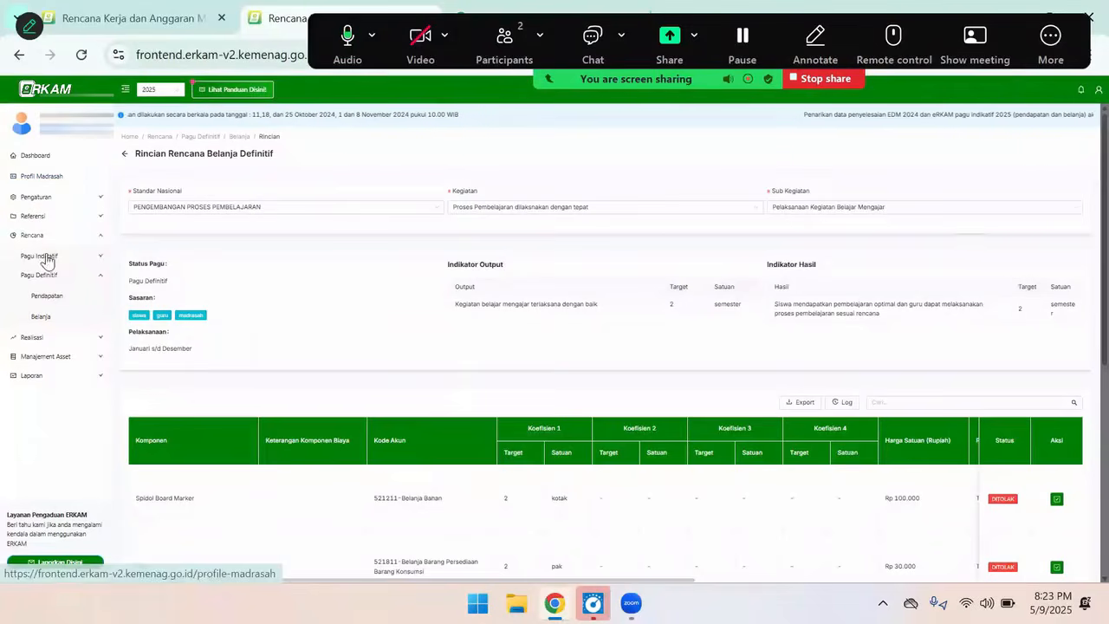
# Return to the definitive spending plan and review the Total Rincian and Total Disetujui values of its sub-activities
pyautogui.click(40, 319)
pyautogui.scroll(-1, 927, 425)
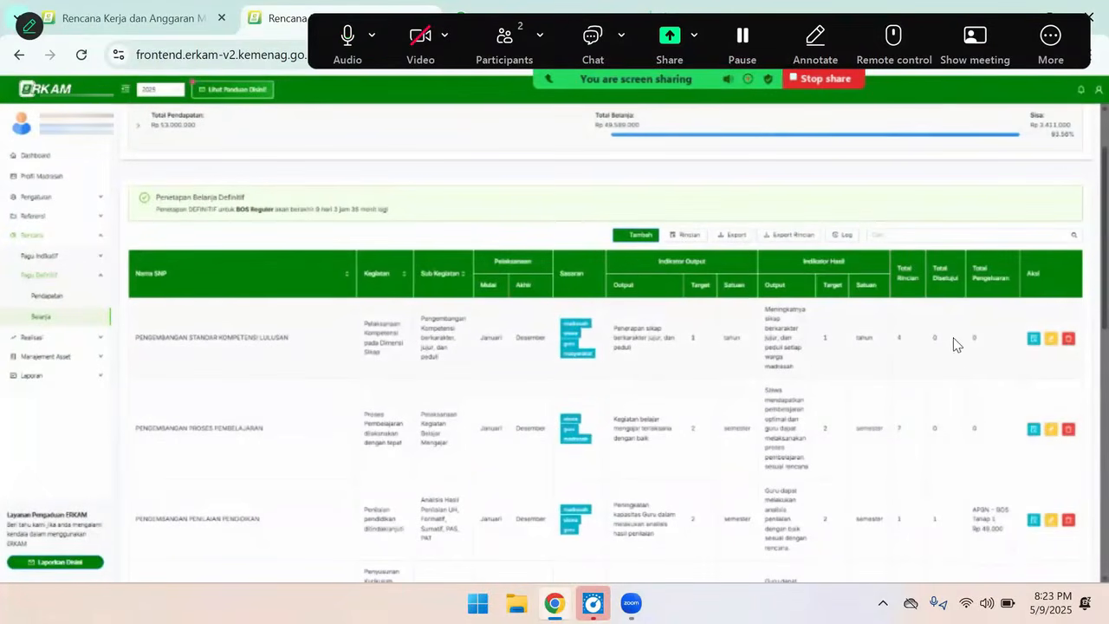
pyautogui.scroll(-7, 948, 453)
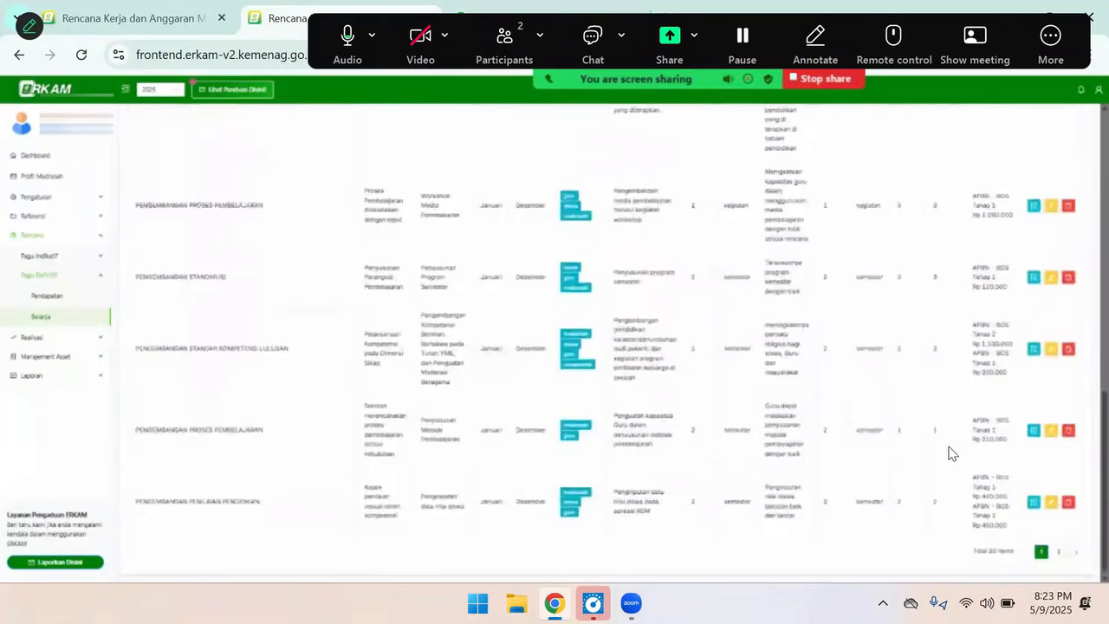
pyautogui.scroll(3, 946, 449)
pyautogui.scroll(-3, 945, 456)
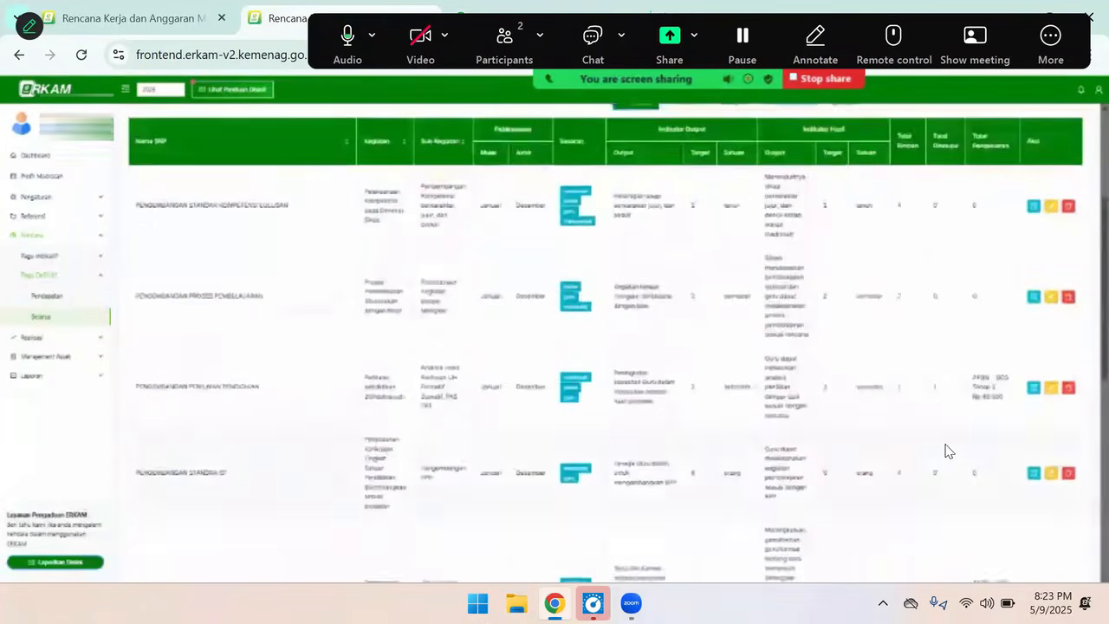
# Look through the entire definitive spending plan, comparing Total Rincian, Total Disetujui and Total Pengeluaran for each sub-activity
pyautogui.scroll(4, 945, 450)
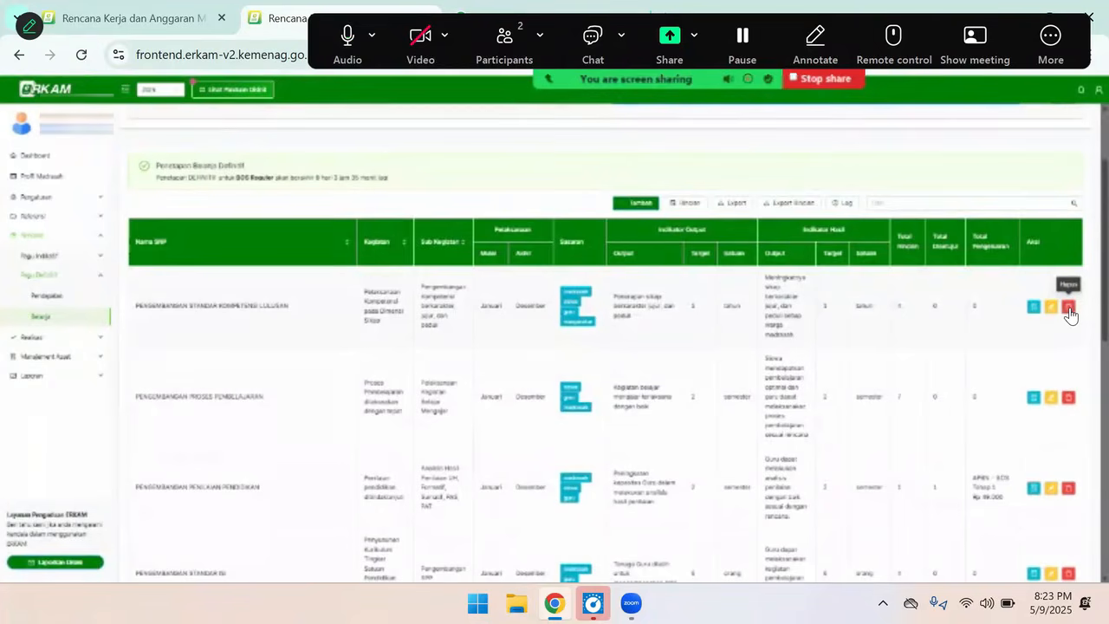
pyautogui.scroll(-1, 990, 364)
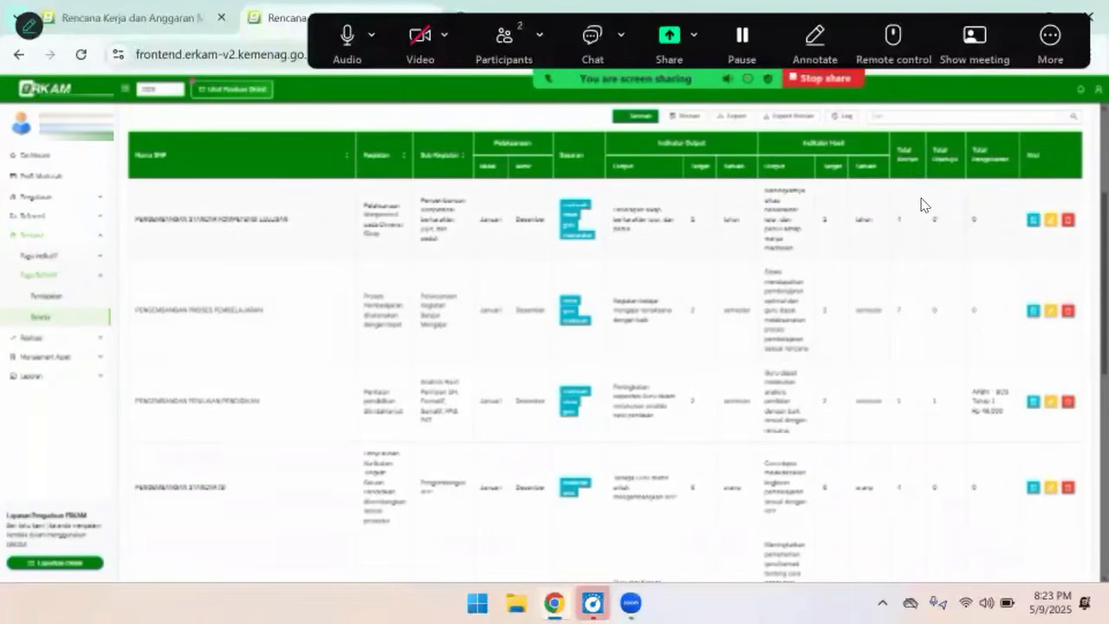
pyautogui.scroll(-2, 912, 425)
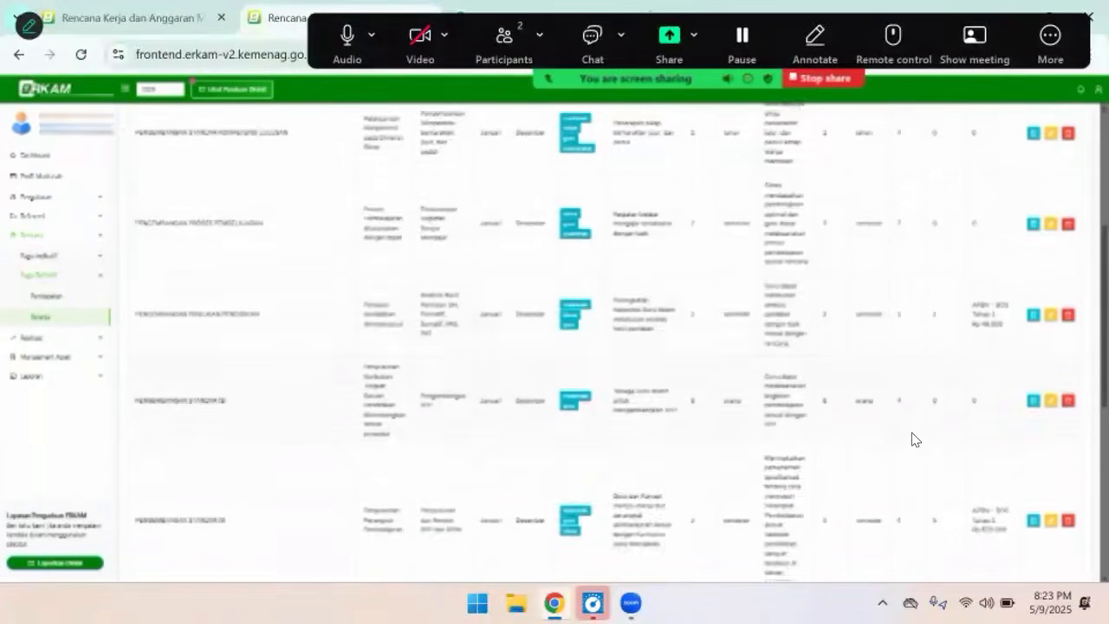
pyautogui.scroll(4, 911, 425)
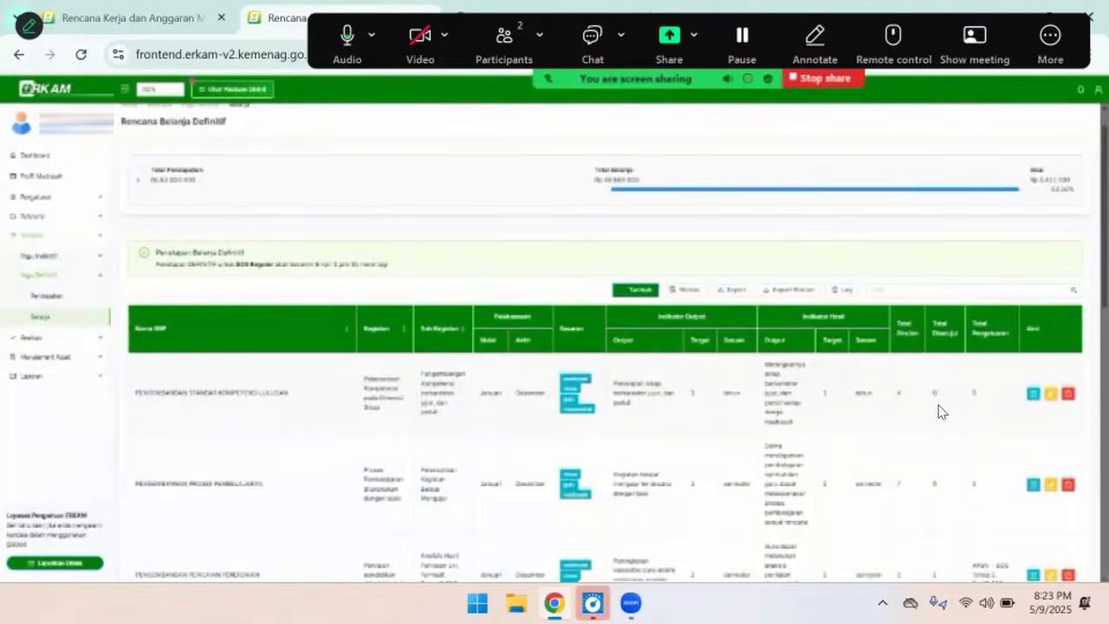
pyautogui.scroll(-3, 941, 458)
pyautogui.scroll(-3, 941, 459)
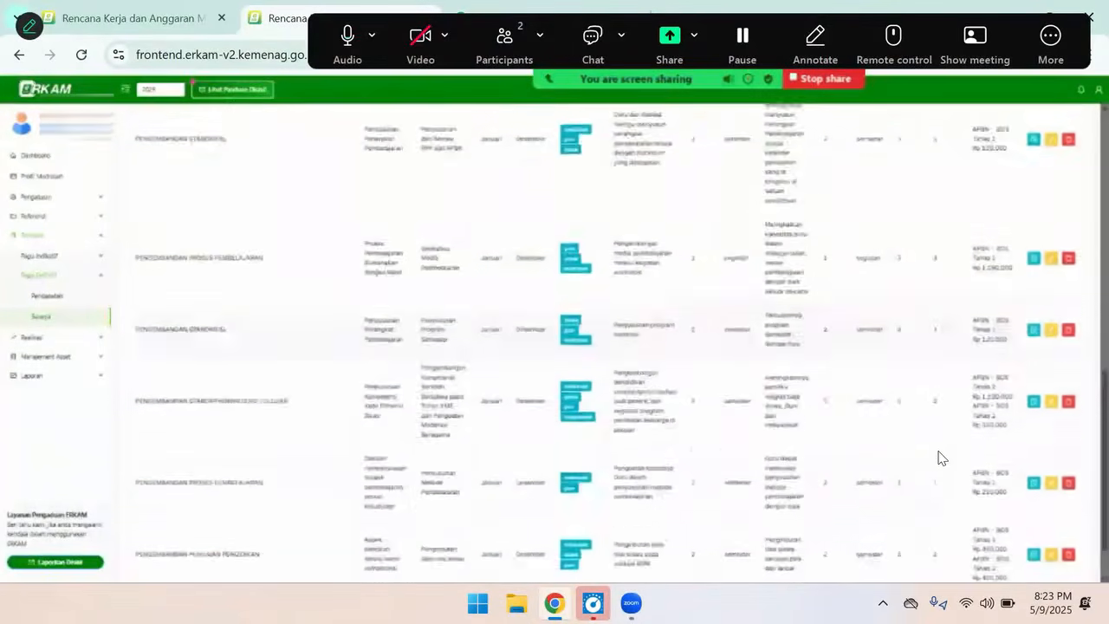
pyautogui.scroll(5, 941, 482)
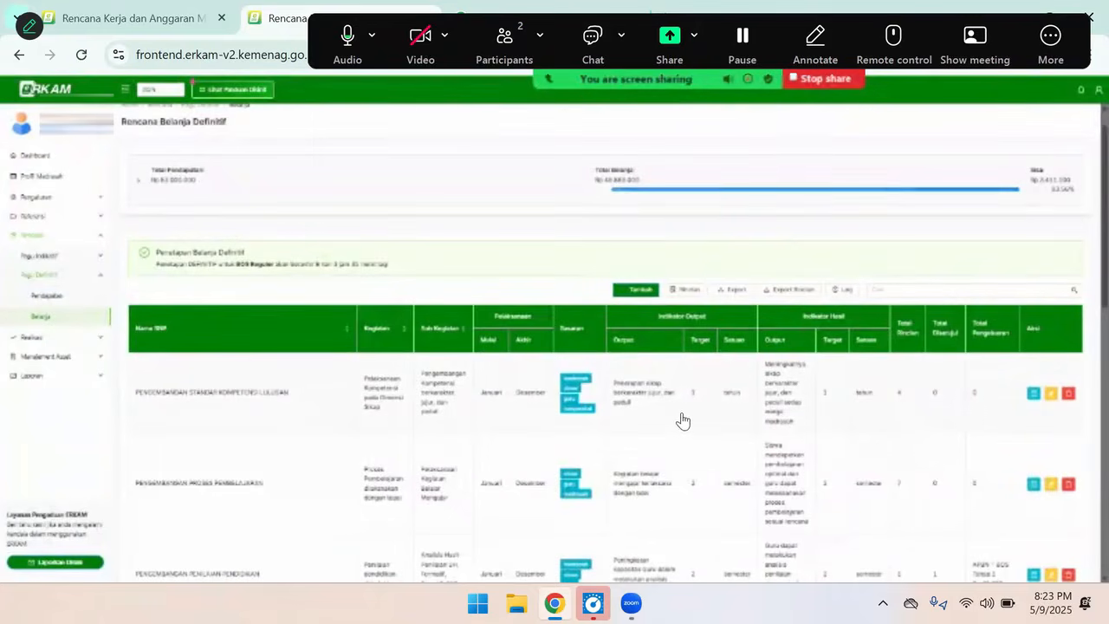
pyautogui.scroll(-2, 681, 422)
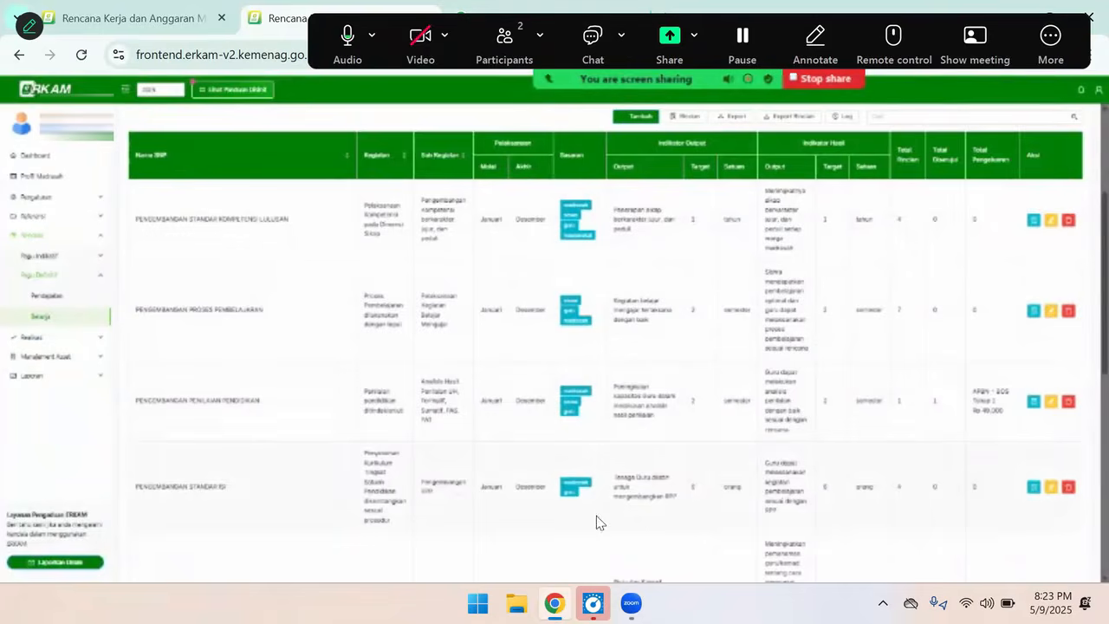
pyautogui.scroll(-10, 760, 477)
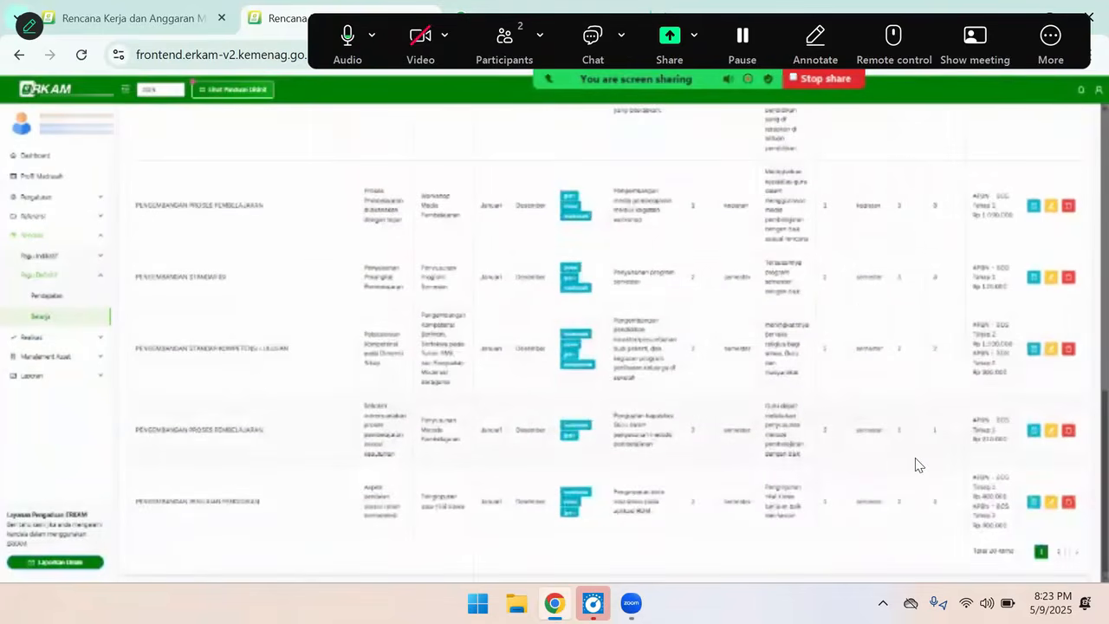
pyautogui.scroll(10, 757, 470)
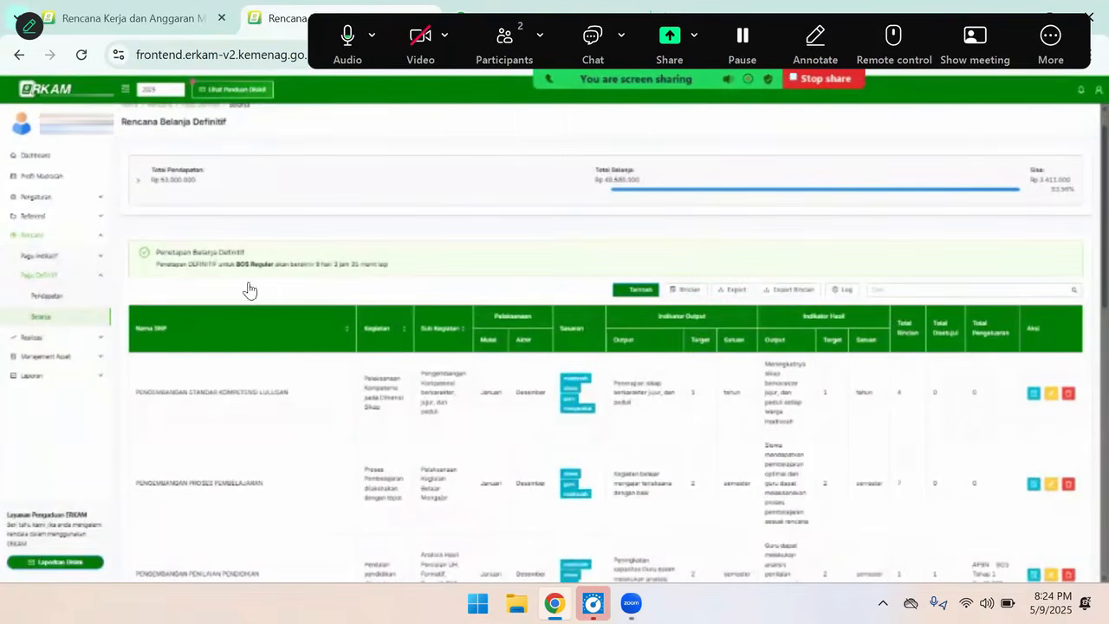
# Try to delete the APBN - BOS Tahap 2 entry from the 2025 definitive income plan
pyautogui.click(49, 301)
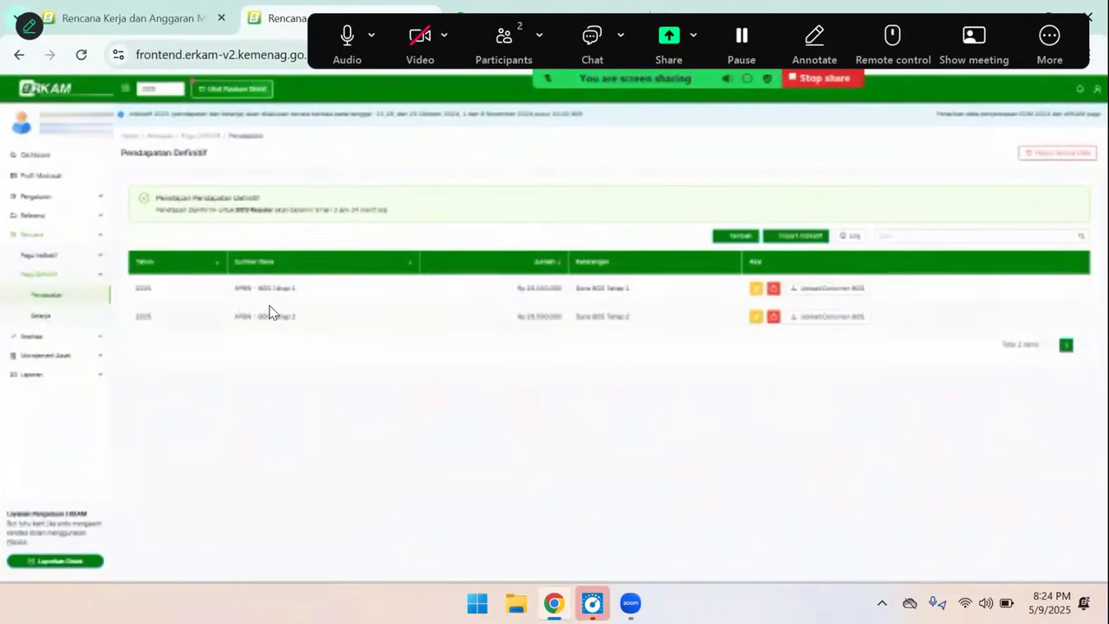
pyautogui.click(773, 318)
pyautogui.click(608, 354)
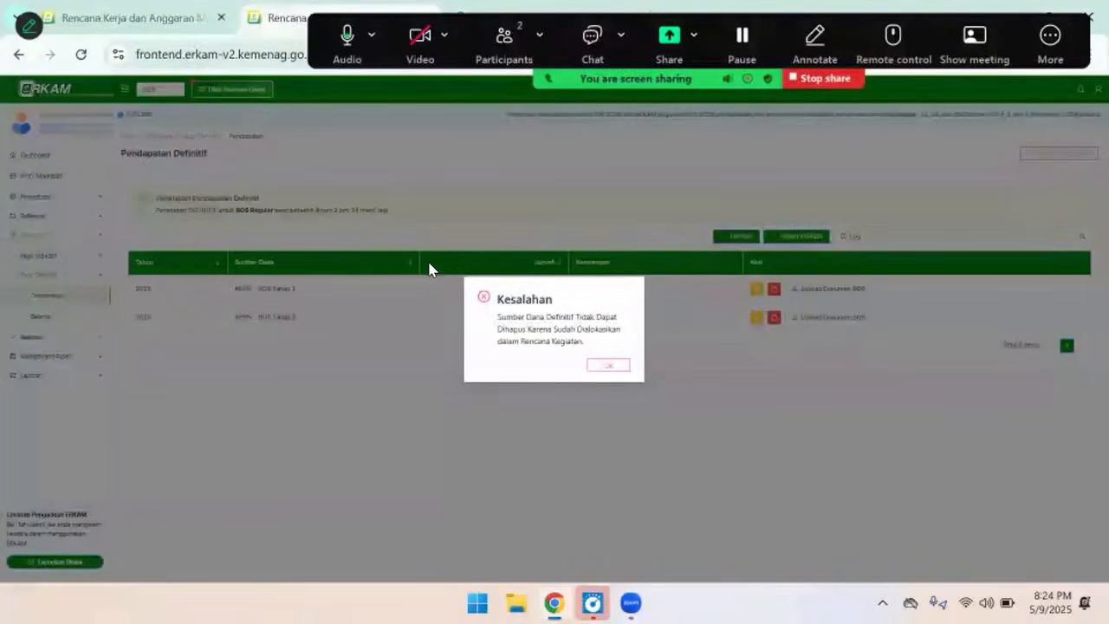
pyautogui.click(606, 366)
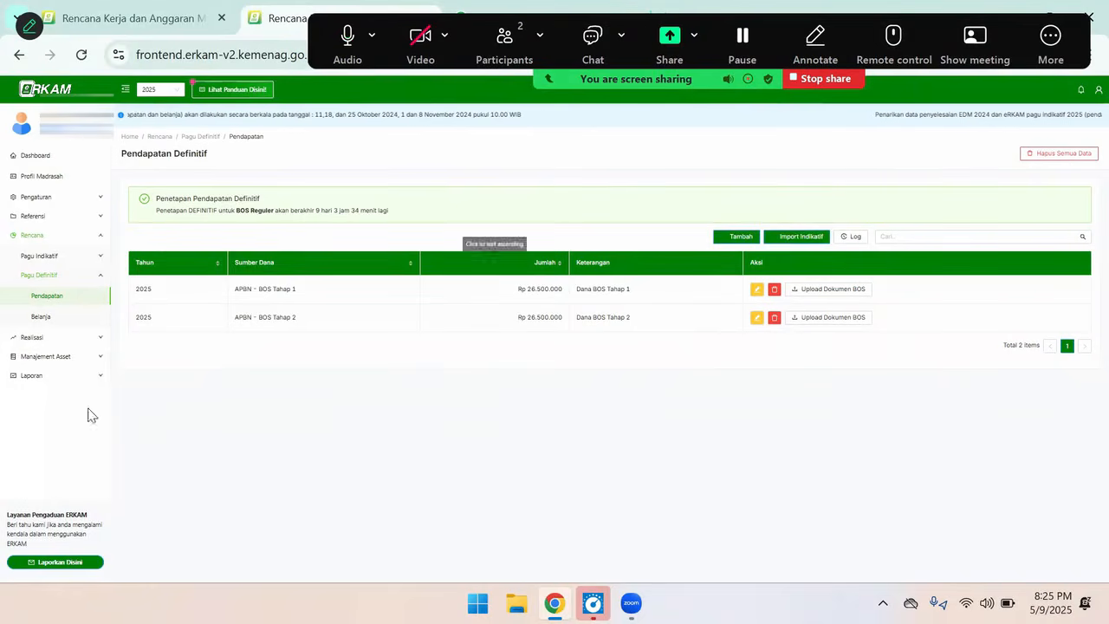
# Check the 2025 indicative income entries and return to the definitive income plan
pyautogui.click(732, 243)
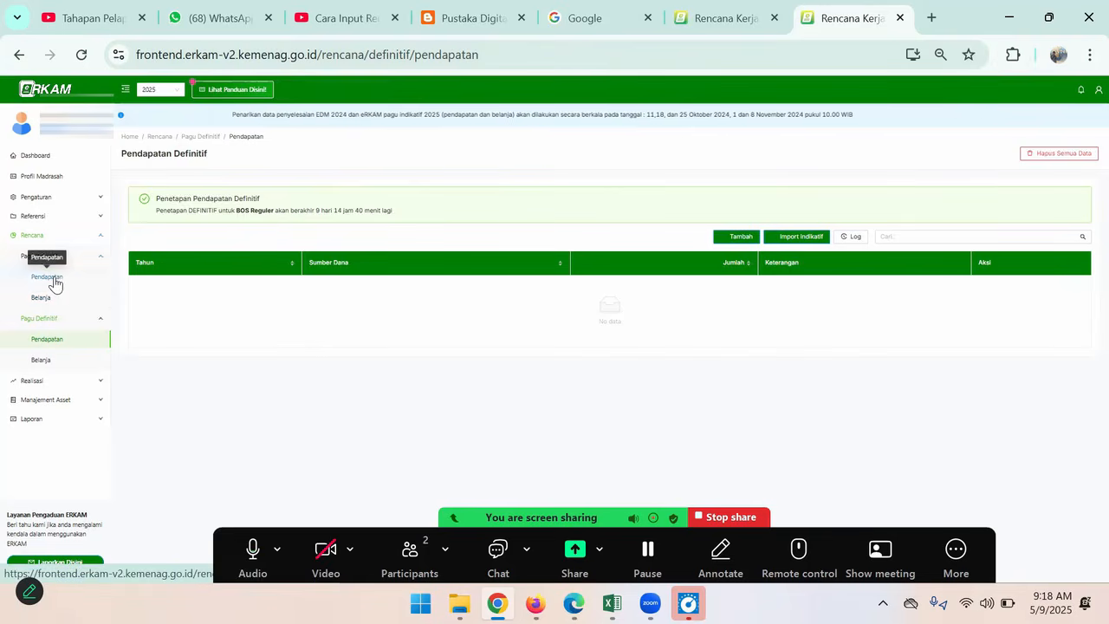
pyautogui.click(50, 277)
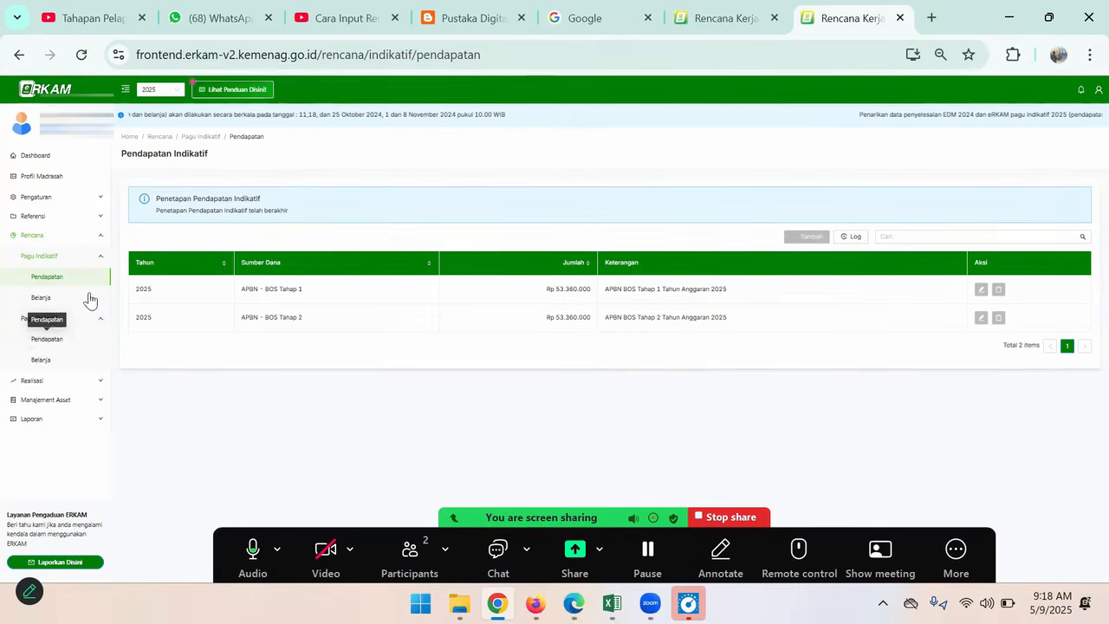
pyautogui.click(58, 341)
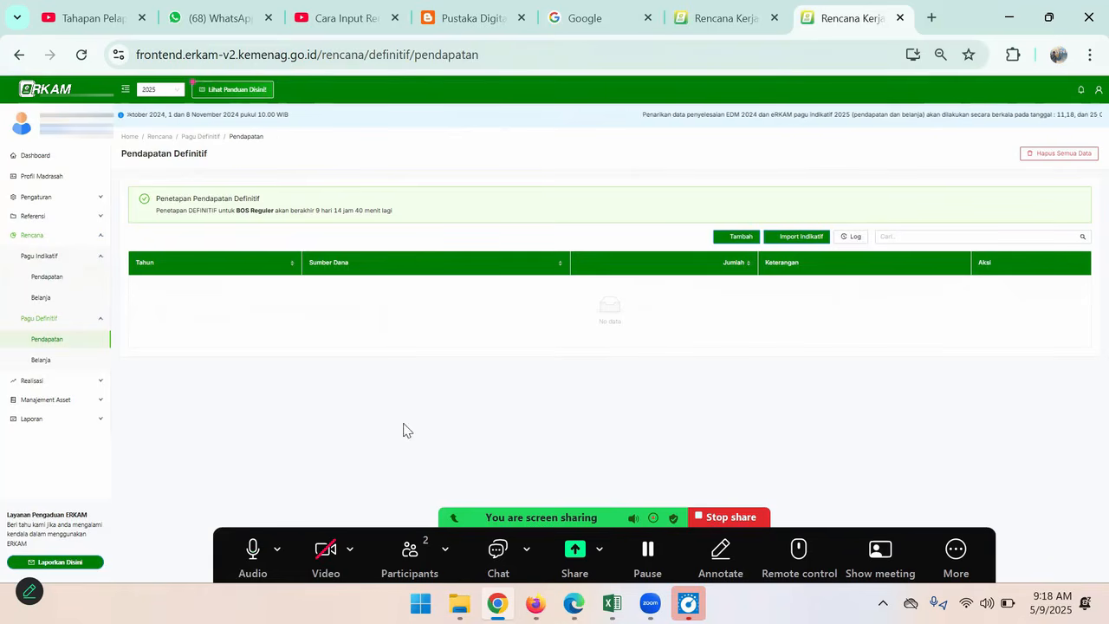
# Start a new definitive income entry with APBN BOS TRIWULAN 1 as its funding source
pyautogui.click(734, 238)
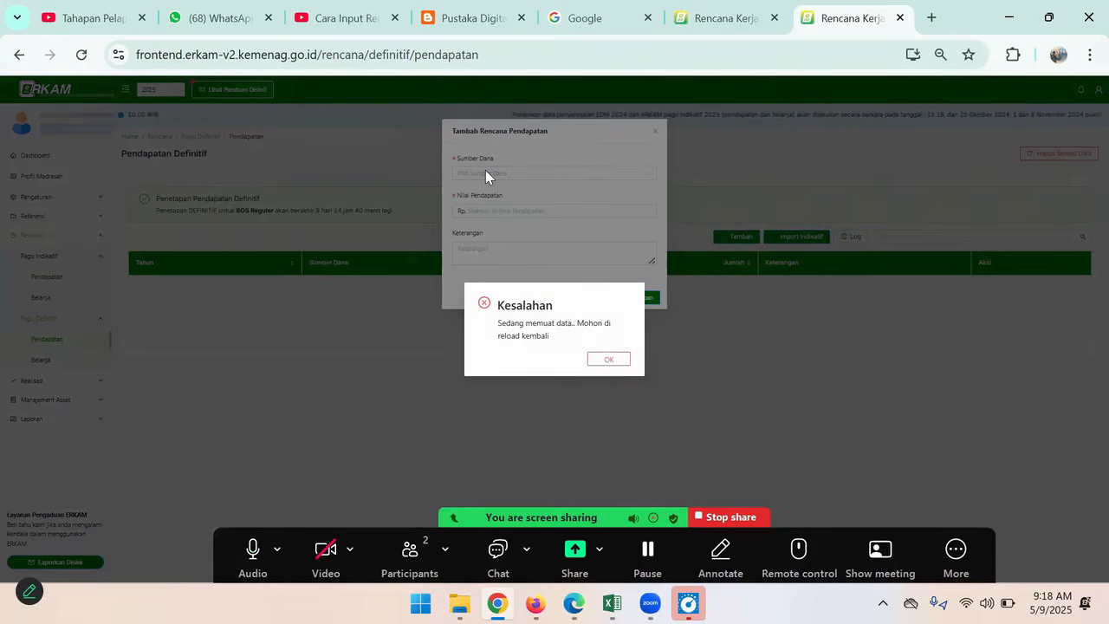
pyautogui.click(610, 359)
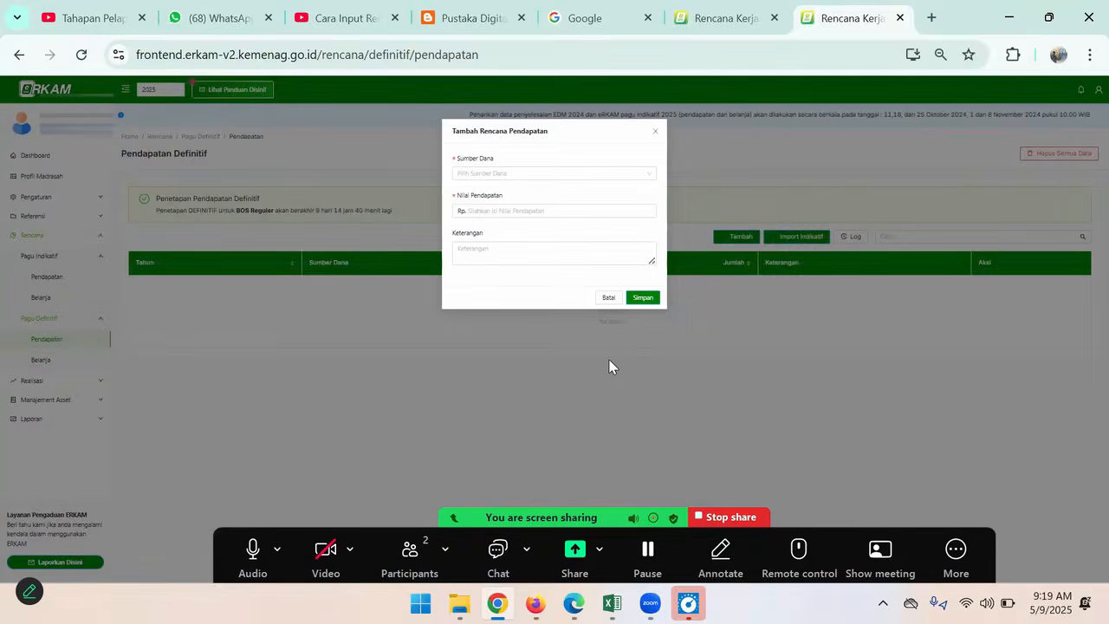
pyautogui.click(513, 173)
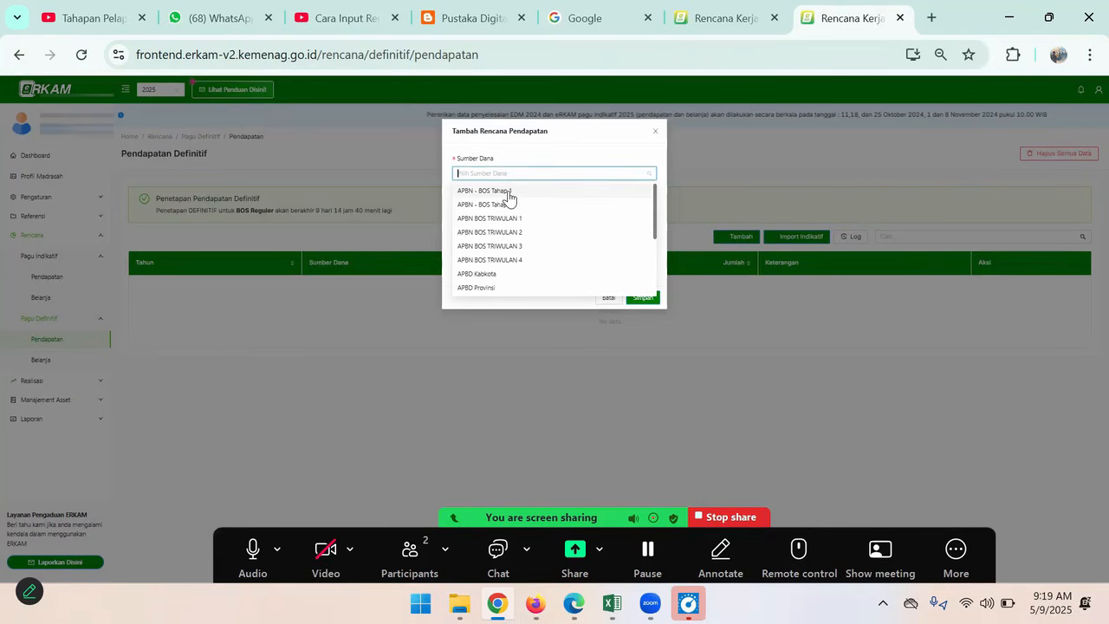
pyautogui.click(513, 219)
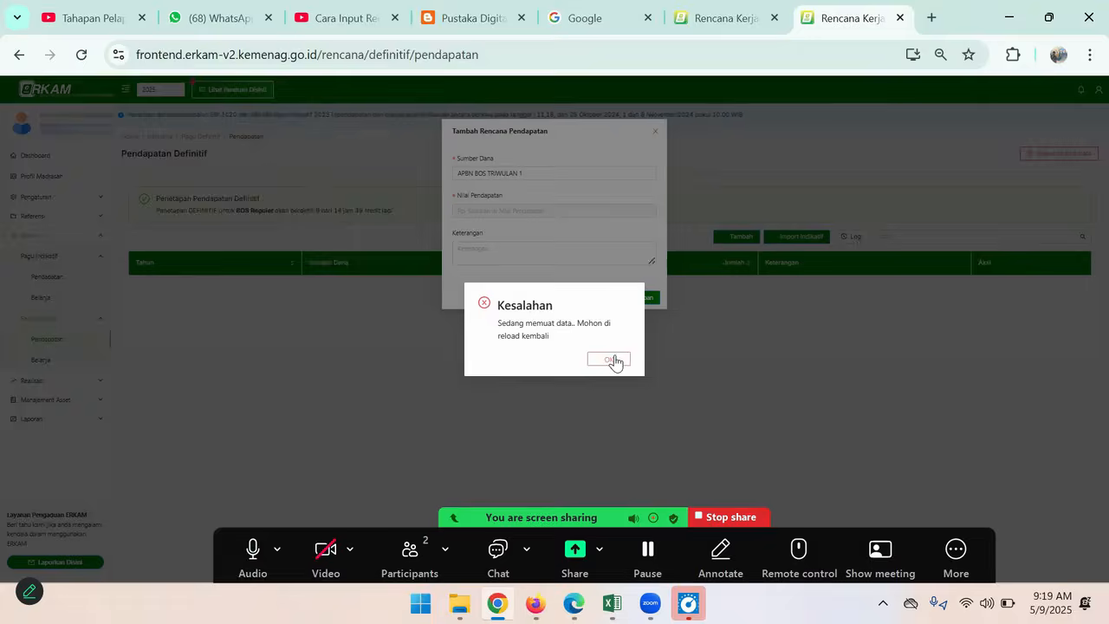
pyautogui.click(612, 359)
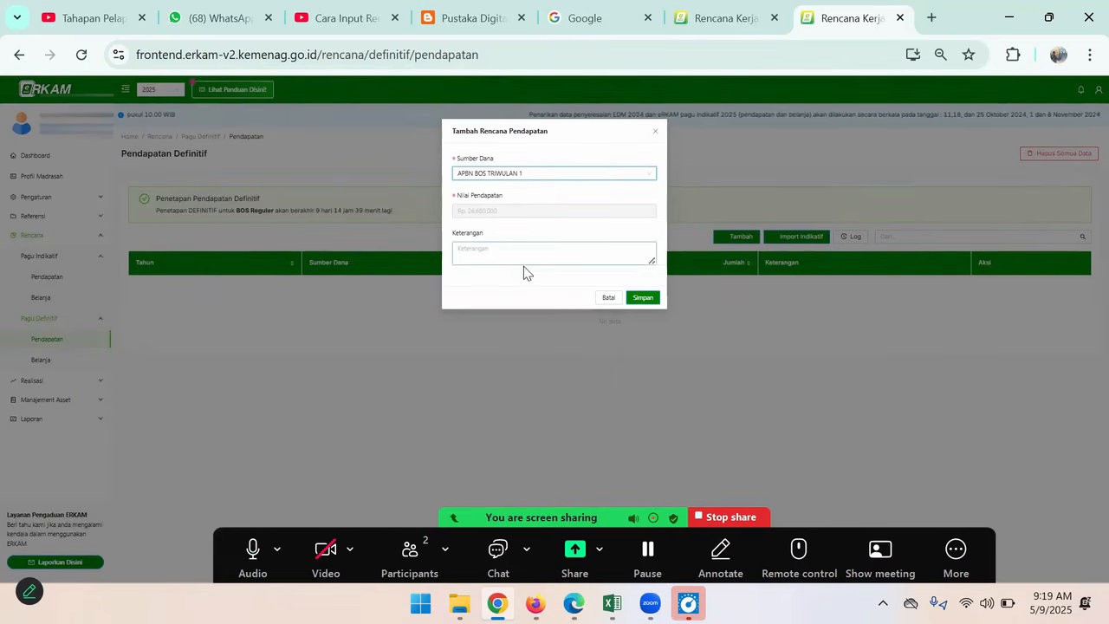
# Enter the description "Dana BOS Triwulan 1" for the new income entry and save it
pyautogui.click(508, 254)
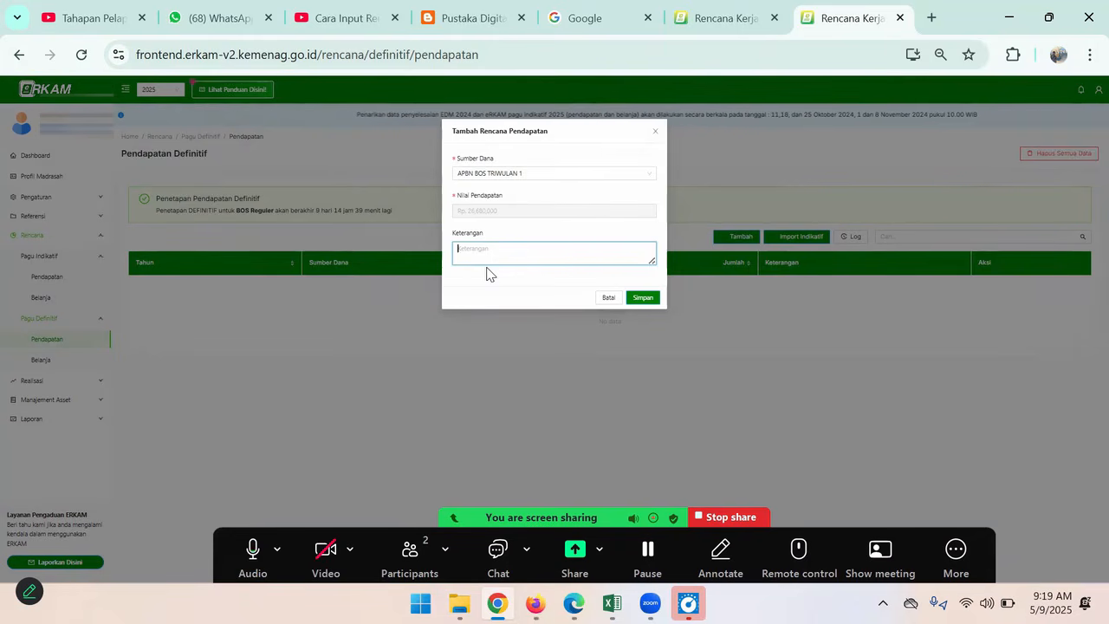
pyautogui.write('B')
pyautogui.press('BackSpace')
pyautogui.write('Dana BOS Triwulan 1')
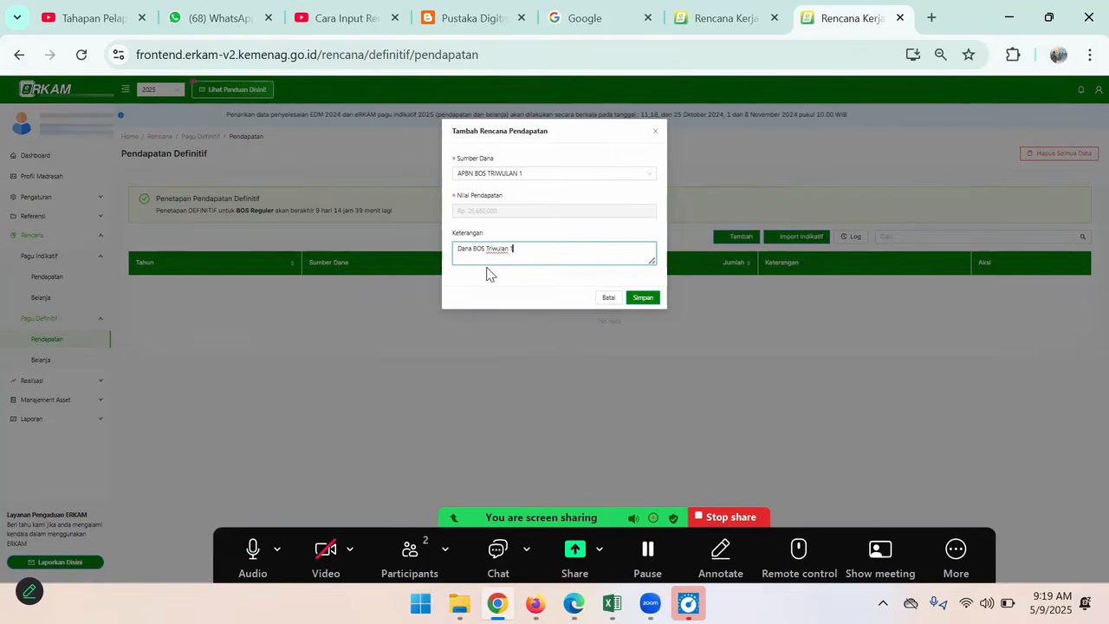
pyautogui.click(643, 300)
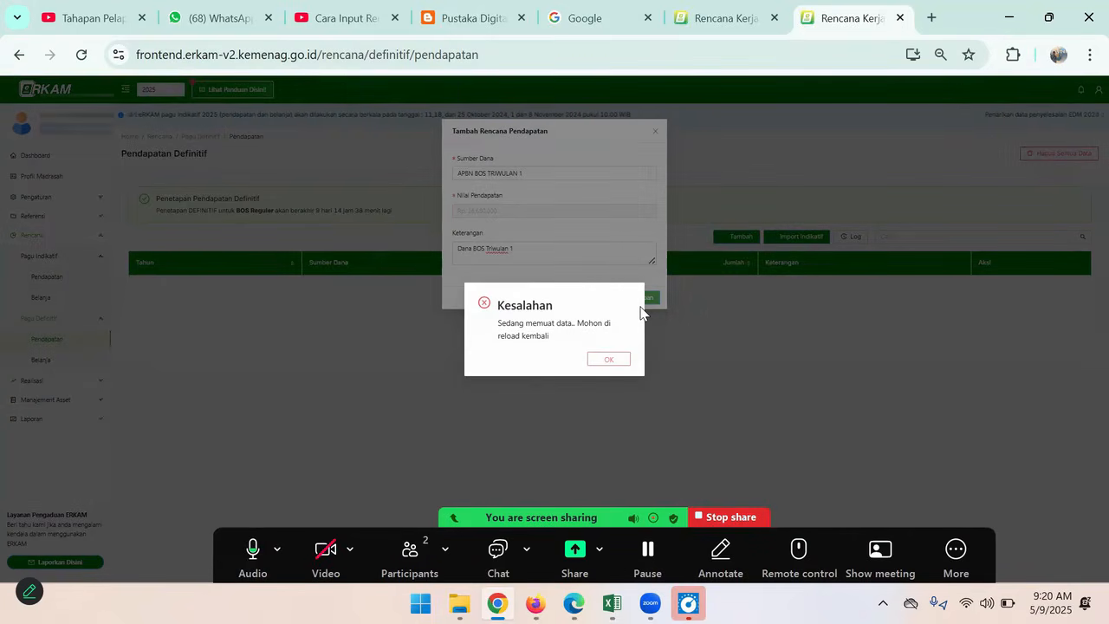
pyautogui.click(609, 360)
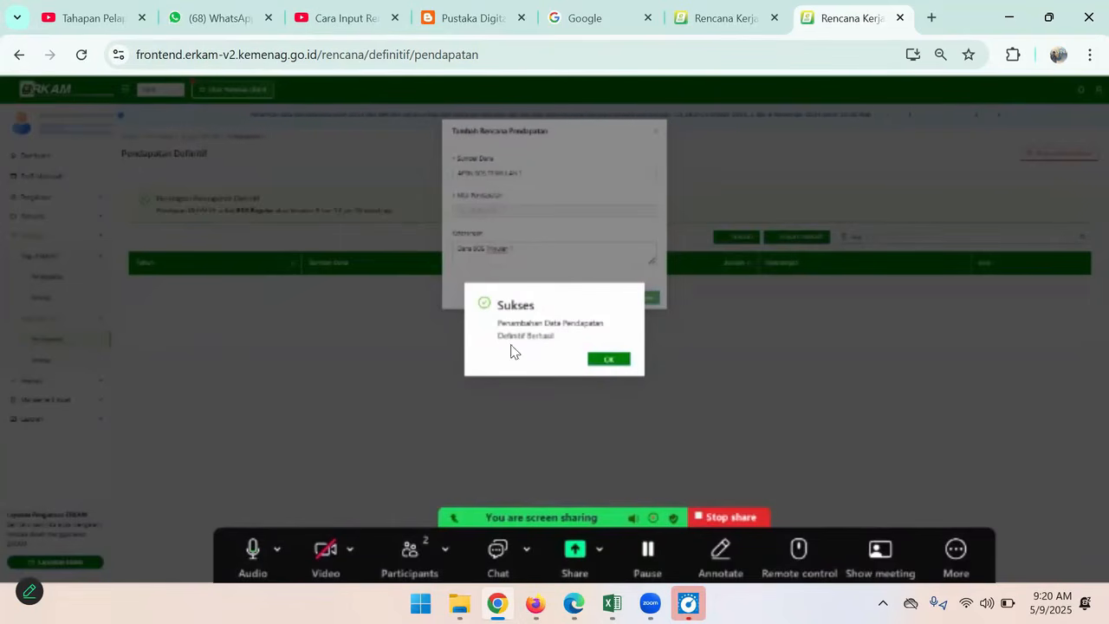
pyautogui.click(610, 360)
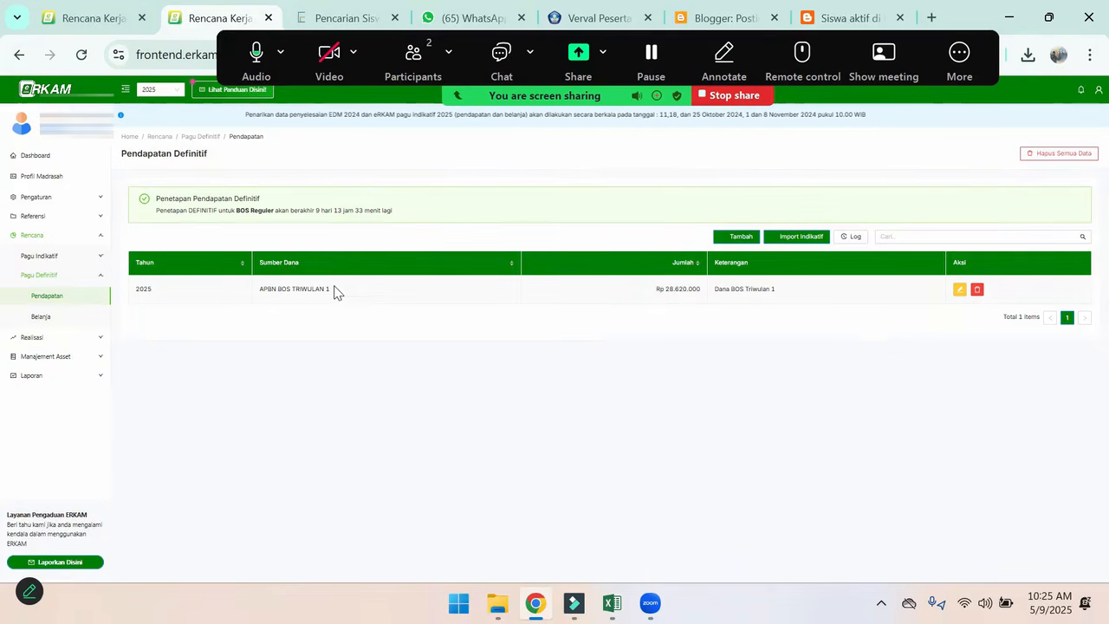
# Open the definitive spending plan and mark its Total Pendapatan, Total Belanja, Sisa and Tambah option with screen annotations
pyautogui.click(41, 317)
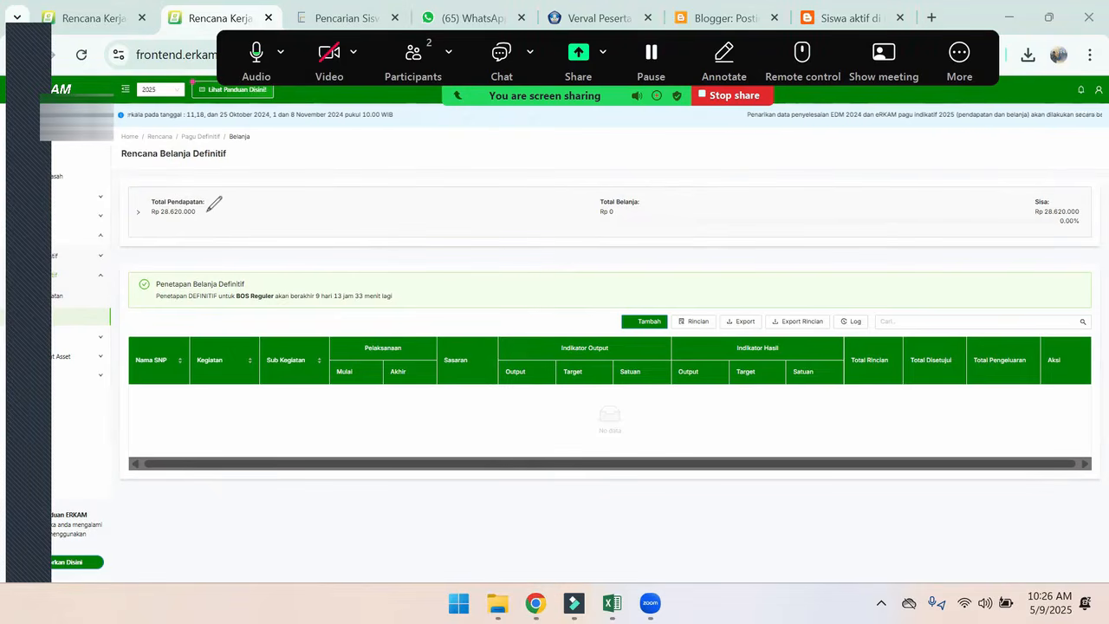
pyautogui.moveTo(208, 212); pyautogui.dragTo(214, 213)
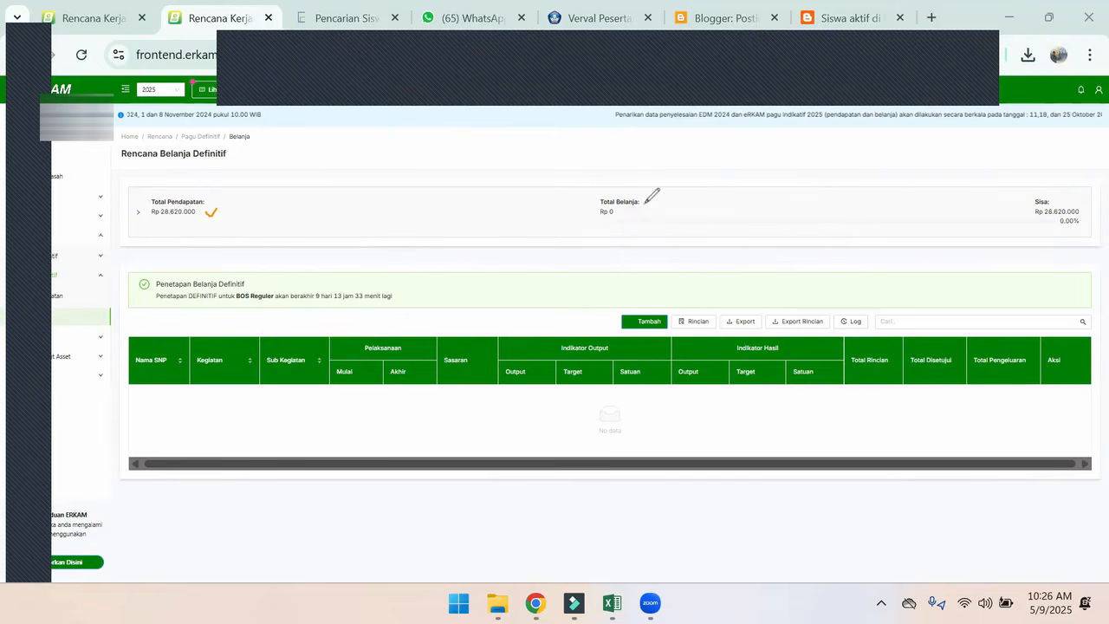
pyautogui.moveTo(620, 209); pyautogui.dragTo(637, 206)
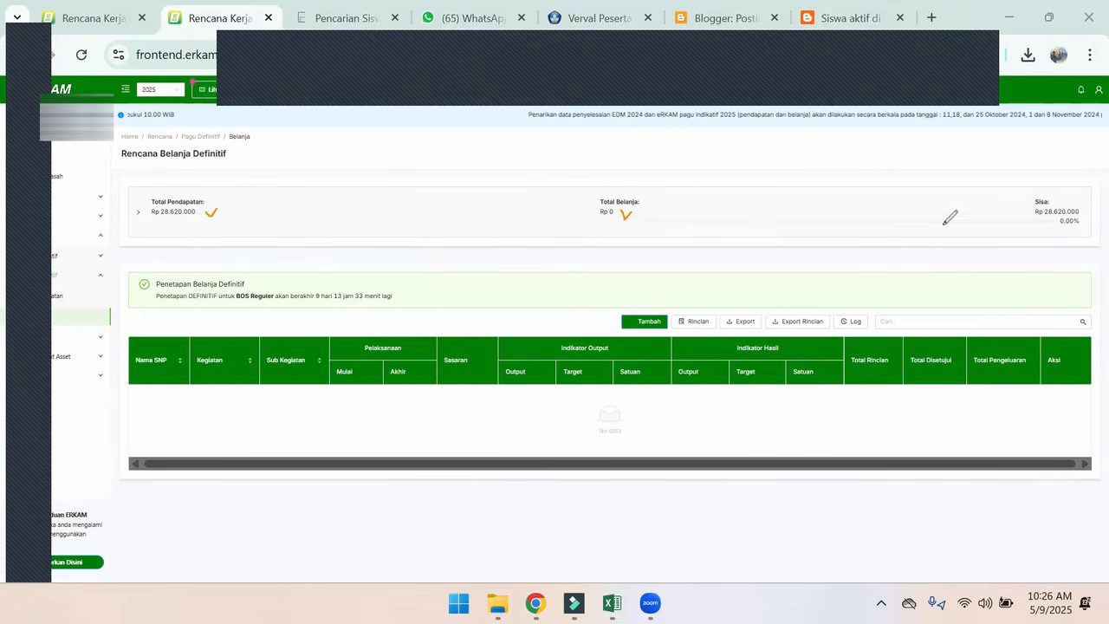
pyautogui.moveTo(1080, 213)
pyautogui.mouseDown()
pyautogui.moveTo(1090, 211)
pyautogui.moveTo(1084, 226)
pyautogui.mouseUp()
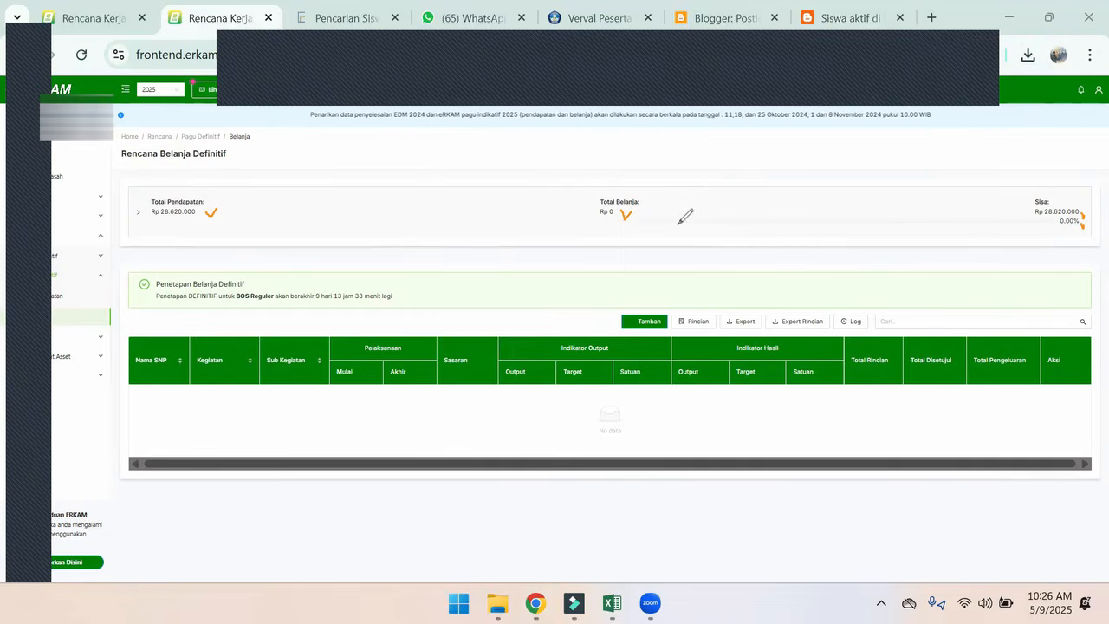
pyautogui.moveTo(619, 183)
pyautogui.mouseDown()
pyautogui.moveTo(641, 236)
pyautogui.moveTo(619, 198)
pyautogui.mouseUp()
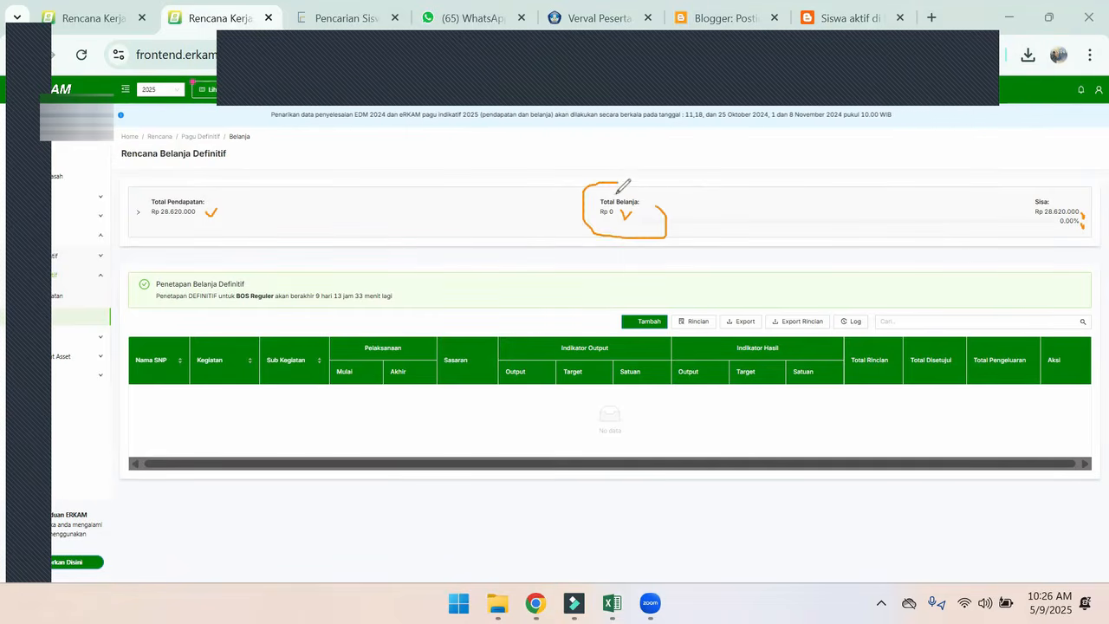
pyautogui.moveTo(182, 177)
pyautogui.mouseDown()
pyautogui.moveTo(178, 230)
pyautogui.moveTo(229, 239)
pyautogui.mouseUp()
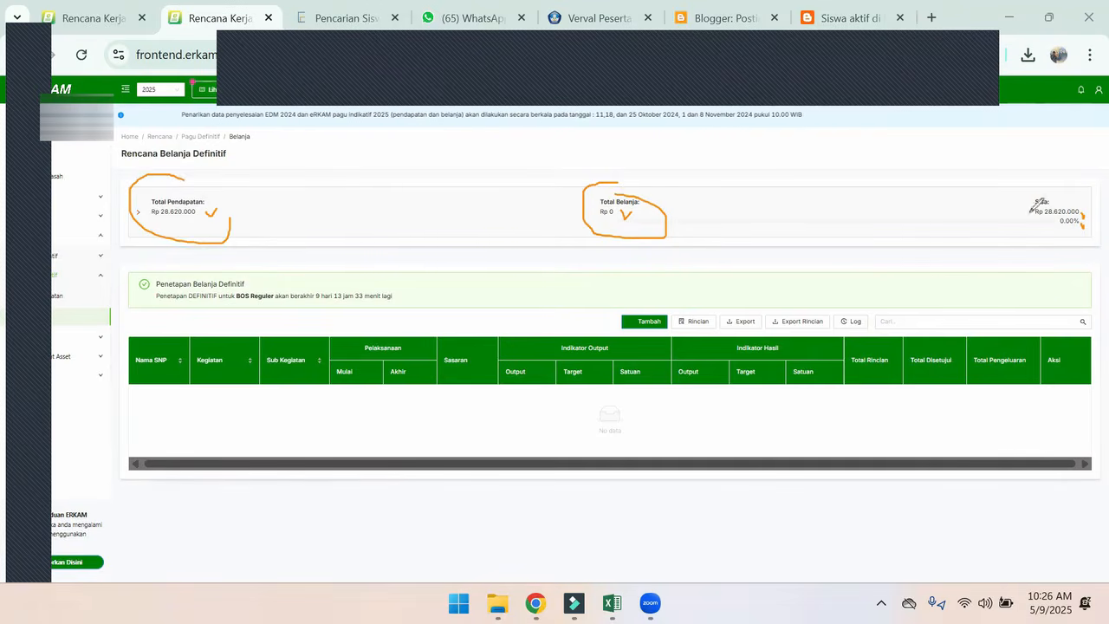
pyautogui.moveTo(1056, 184)
pyautogui.mouseDown()
pyautogui.moveTo(1072, 228)
pyautogui.moveTo(1079, 189)
pyautogui.mouseUp()
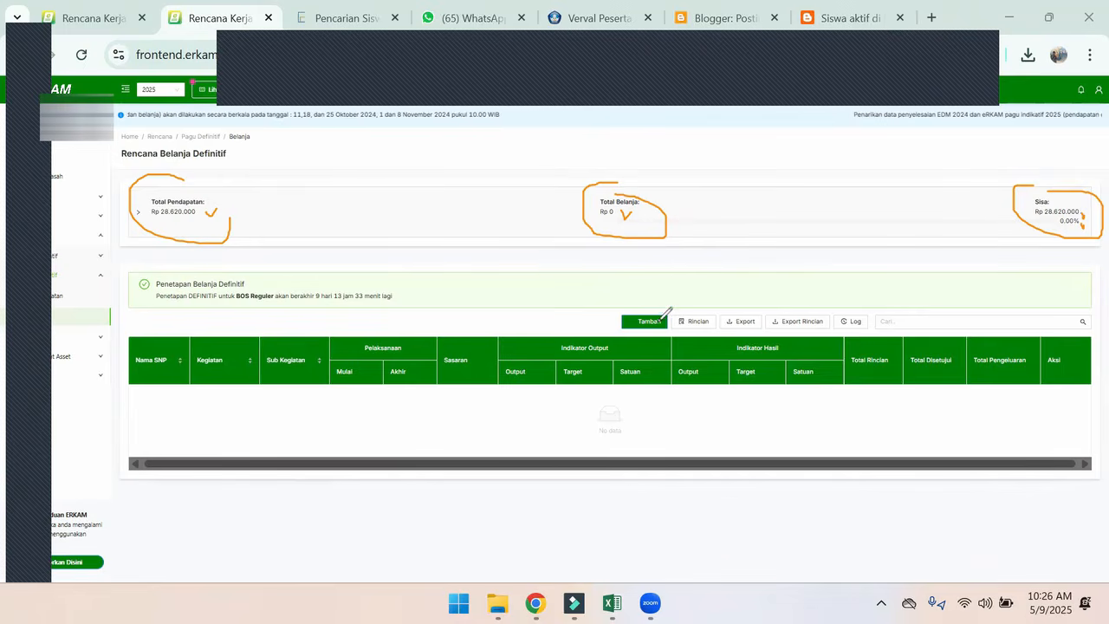
pyautogui.moveTo(648, 296)
pyautogui.mouseDown()
pyautogui.moveTo(712, 317)
pyautogui.moveTo(643, 332)
pyautogui.mouseUp()
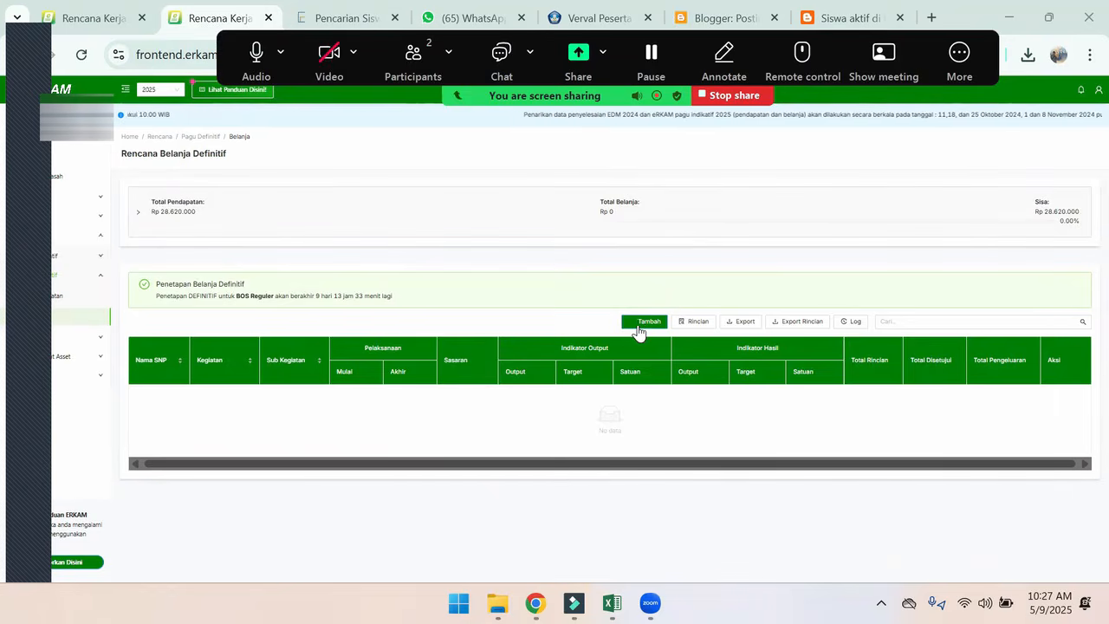
# Start a new spending activity, review its BOS, BKBA and Lain funding source forms, and return to Sumber Dana BOS
pyautogui.click(645, 325)
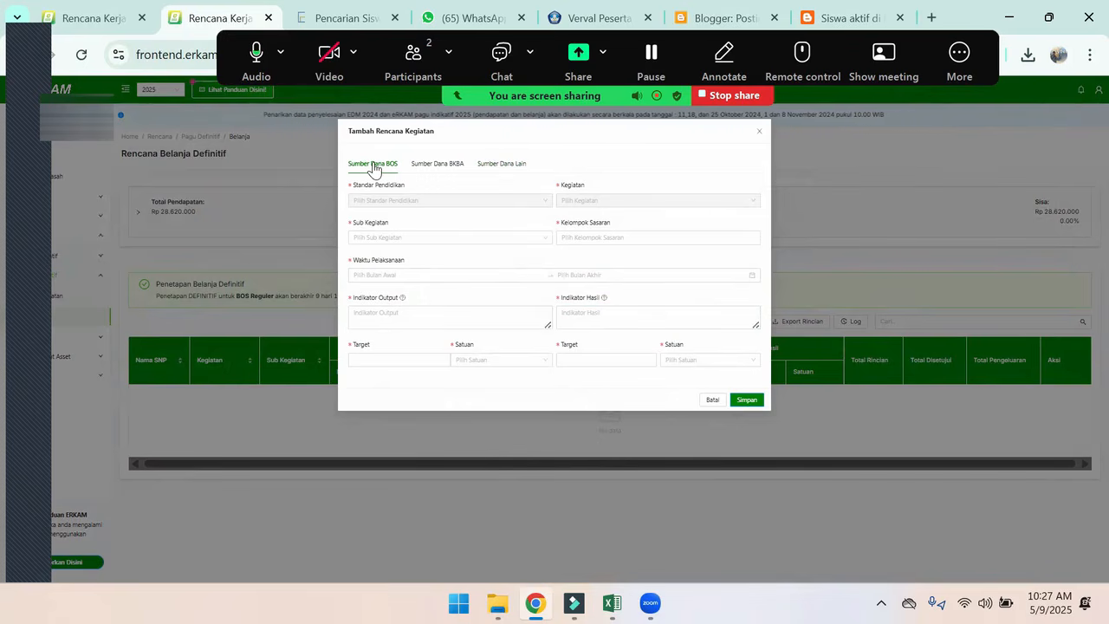
pyautogui.click(441, 166)
pyautogui.click(503, 166)
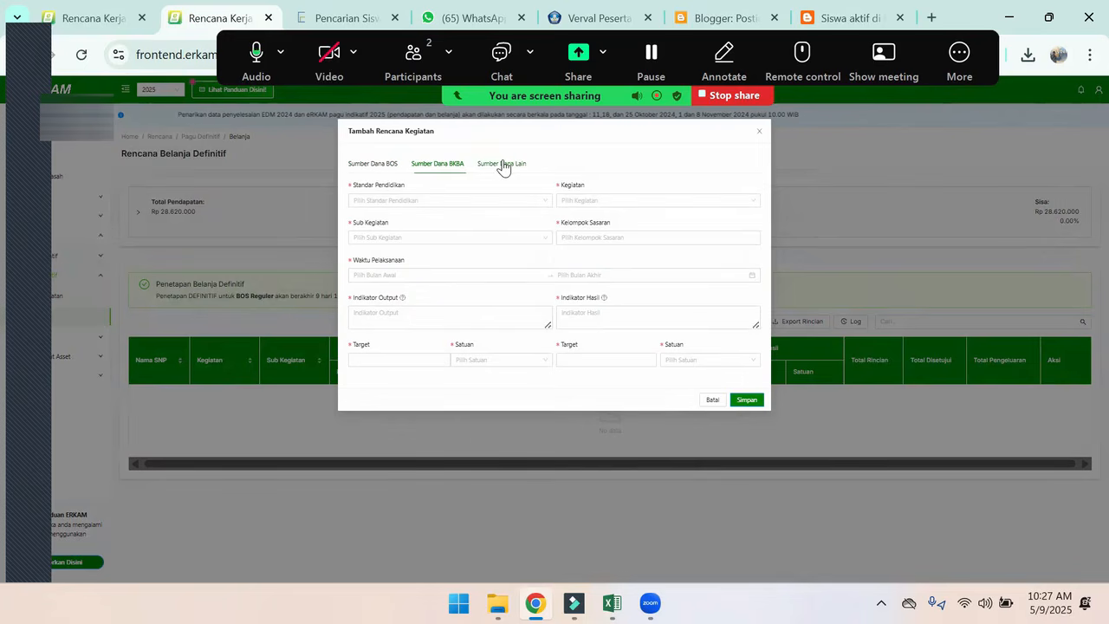
pyautogui.click(378, 167)
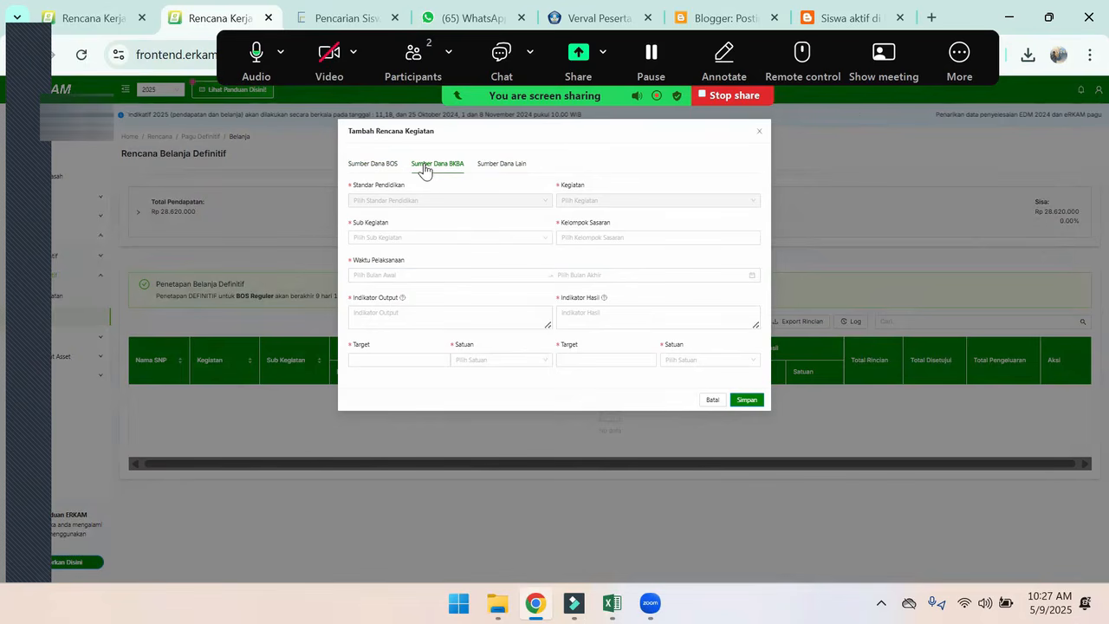
pyautogui.click(496, 164)
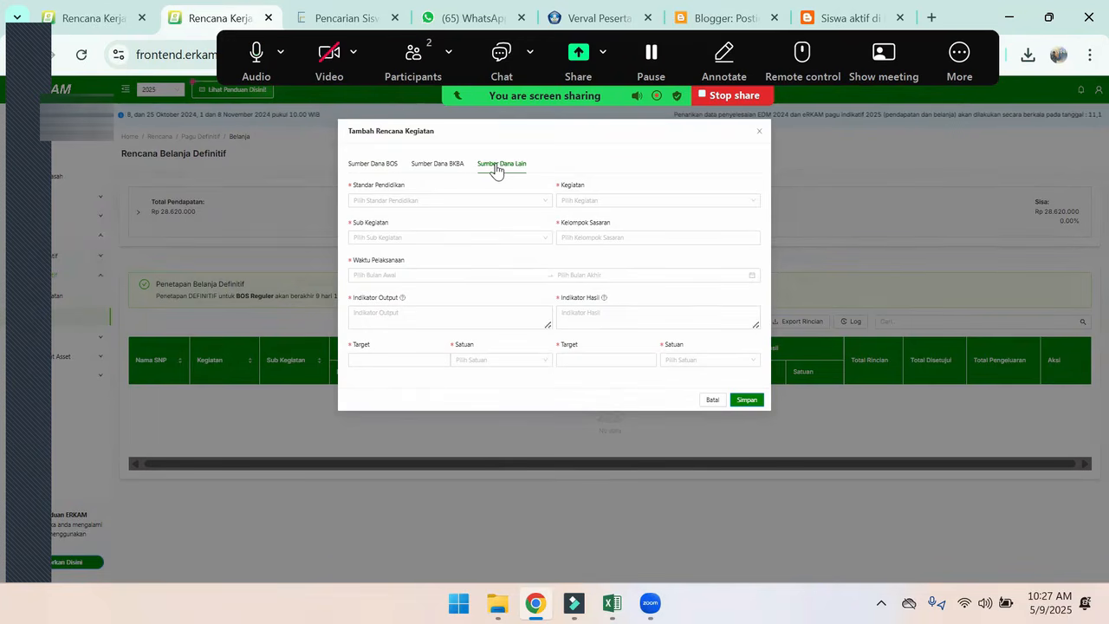
pyautogui.click(361, 170)
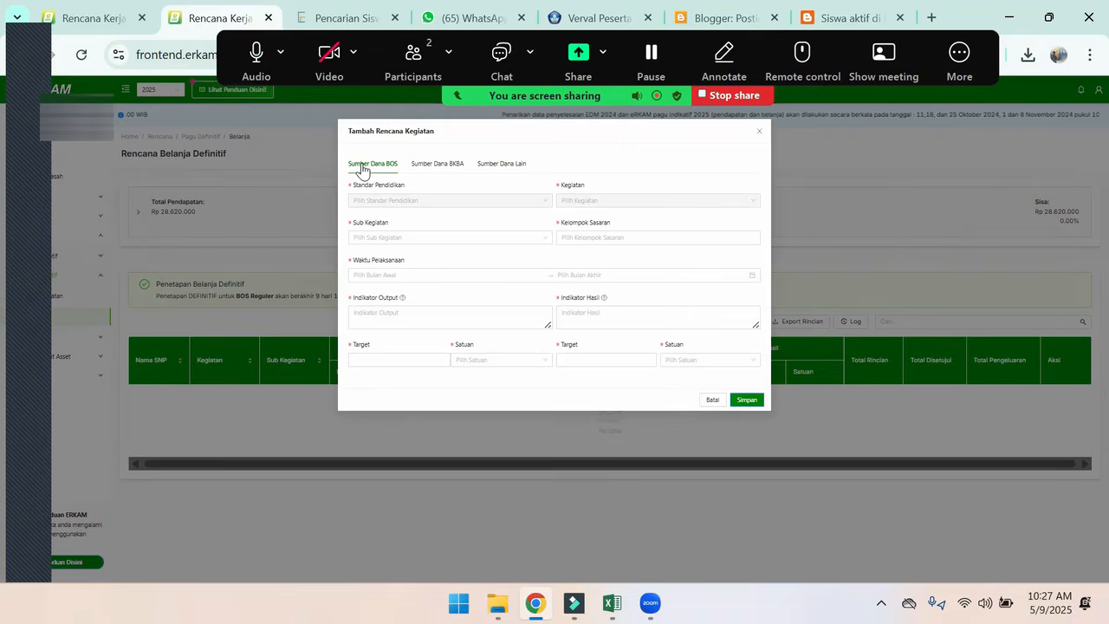
# Open the Sub Kegiatan choices for the new activity under Sumber Dana BOS
pyautogui.click(971, 57)
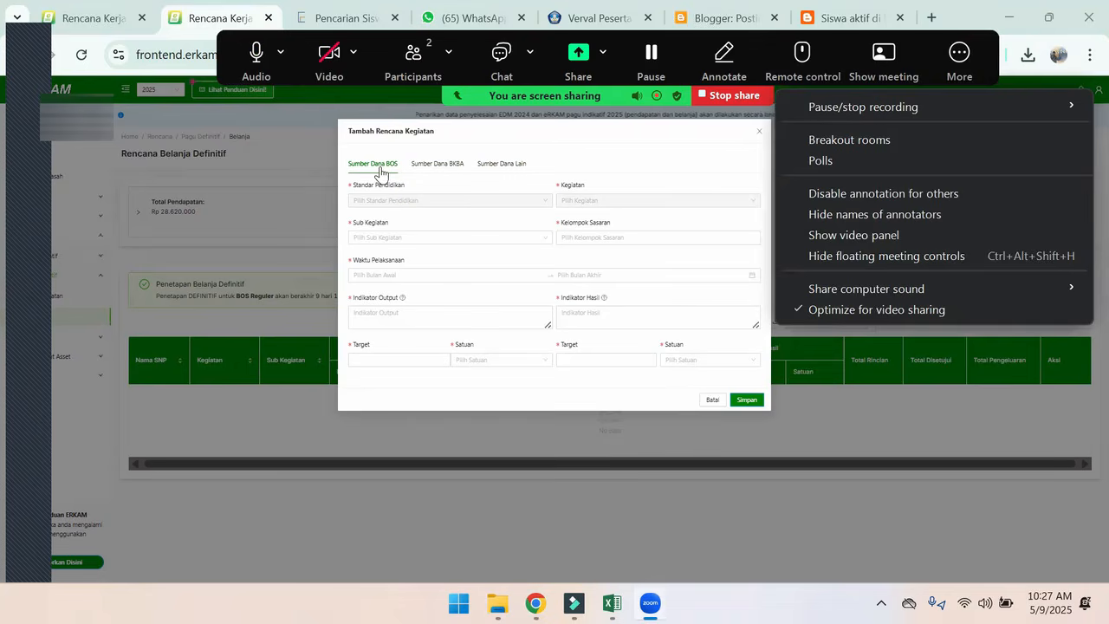
pyautogui.click(379, 165)
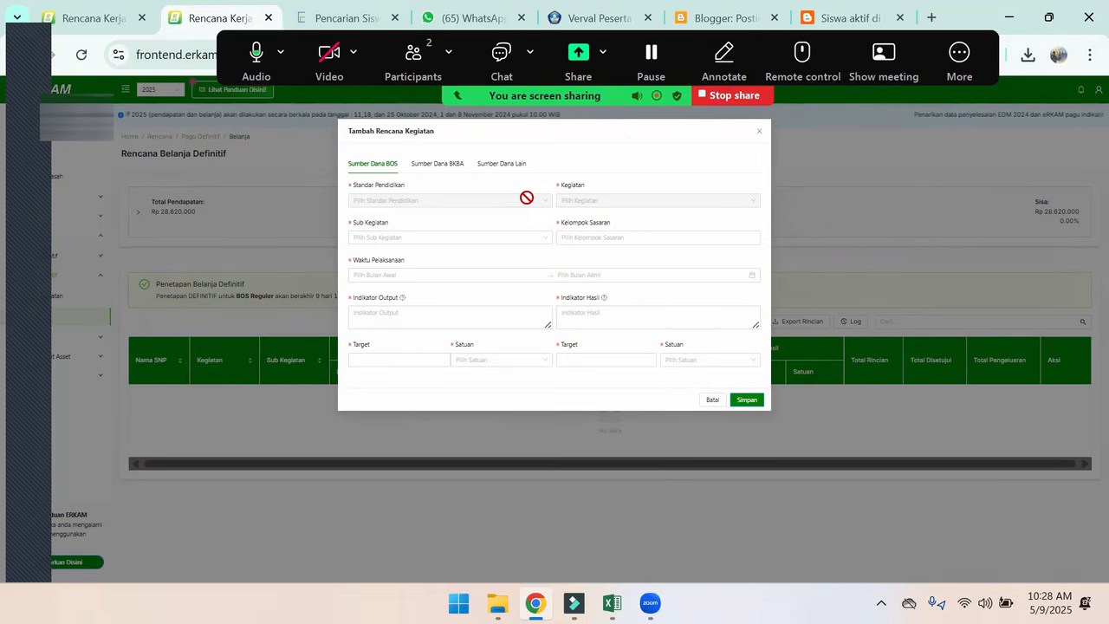
pyautogui.click(428, 238)
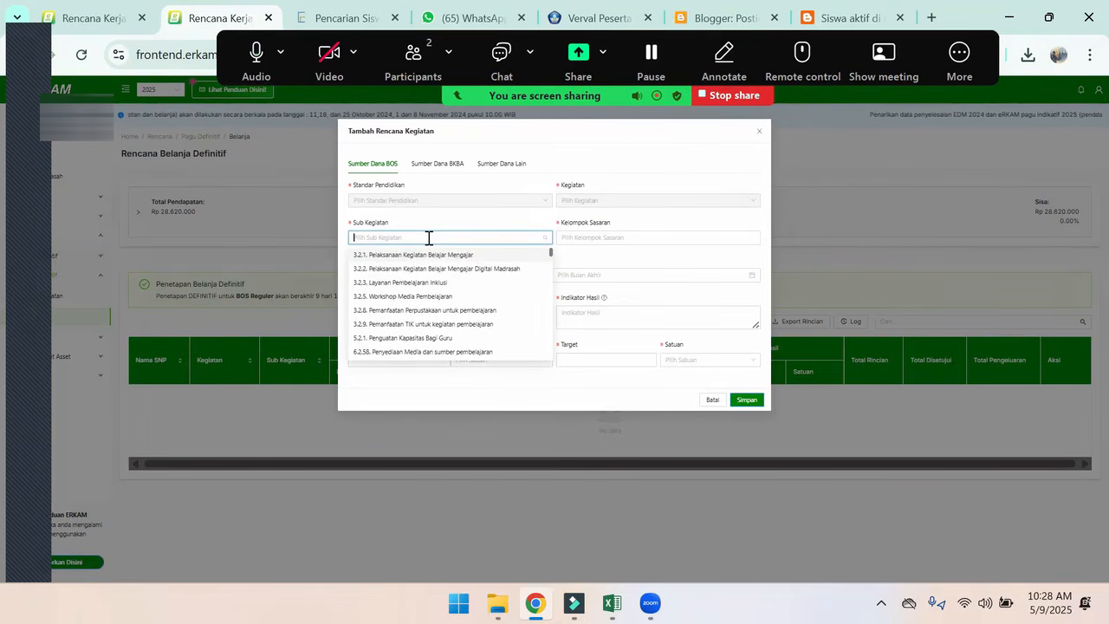
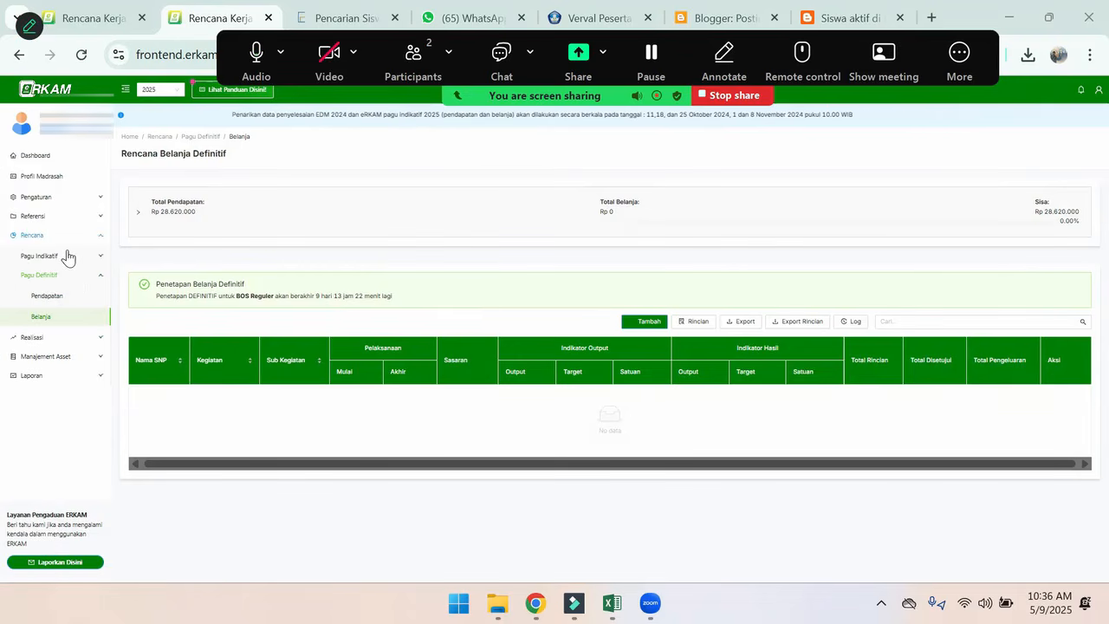
# Expand the Referensi section, examine the Sub Kegiatan codes in the rkam contoh Excel workbook, and return to eRKAM in Chrome
pyautogui.click(34, 216)
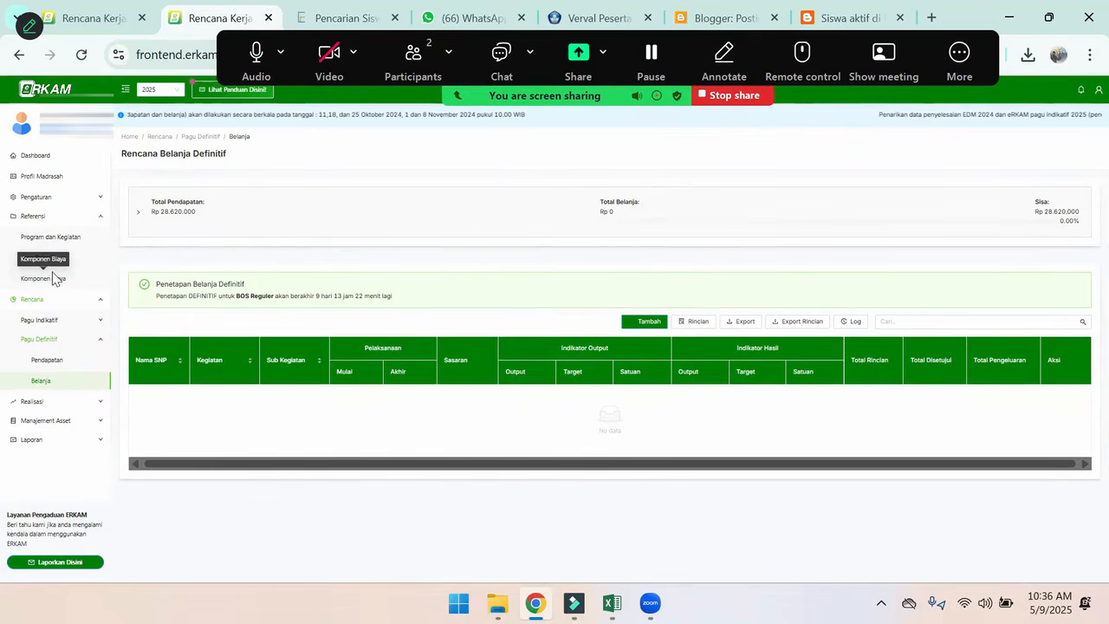
pyautogui.click(944, 67)
pyautogui.click(646, 155)
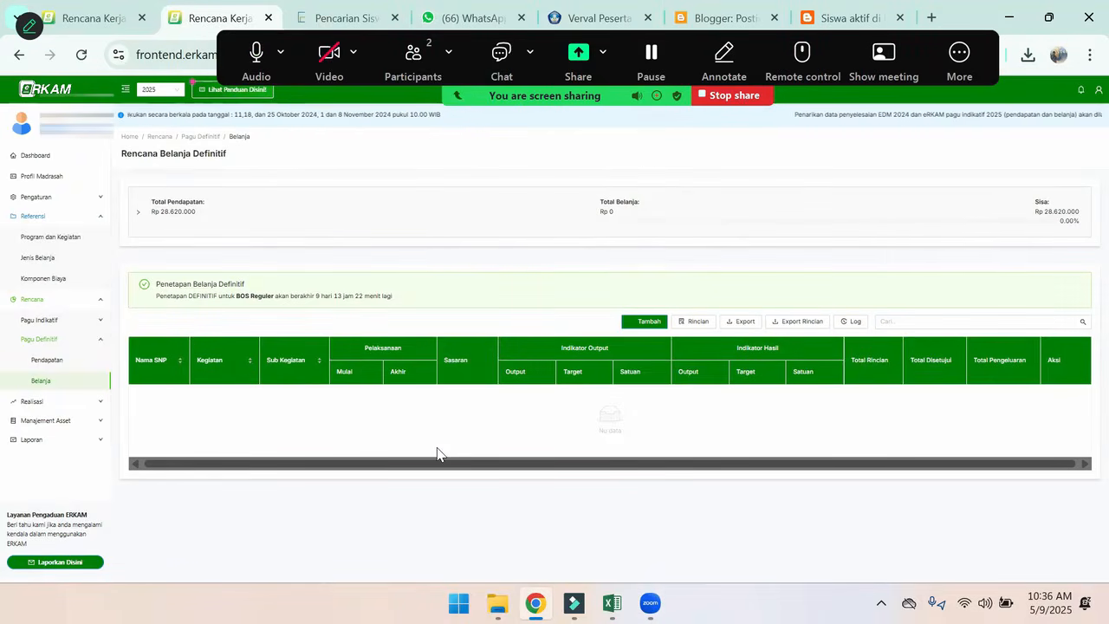
pyautogui.moveTo(612, 603)
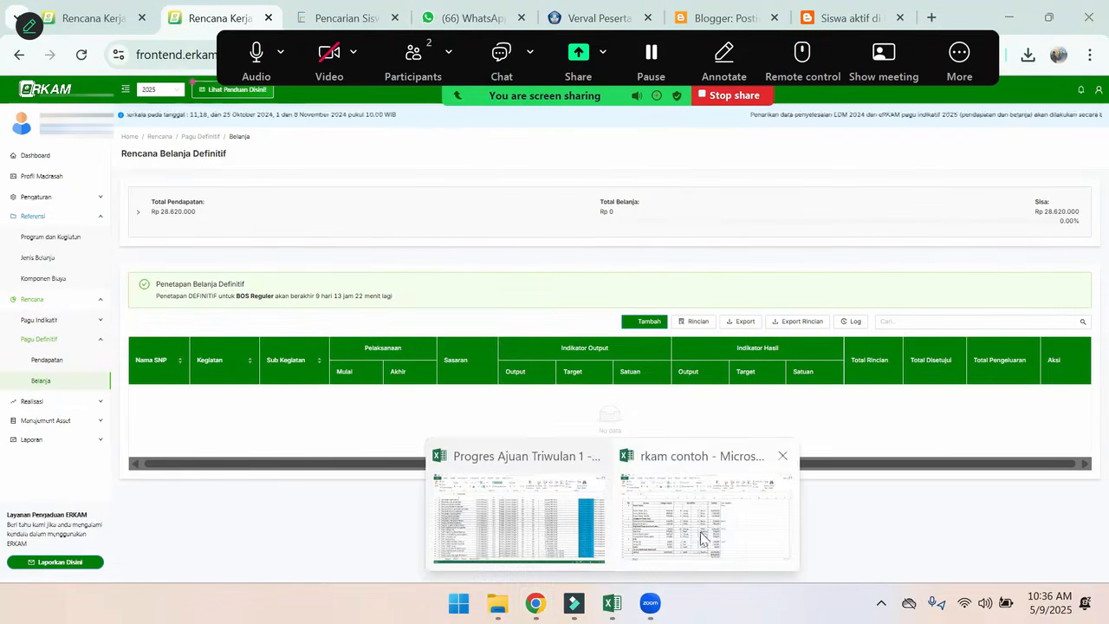
pyautogui.click(704, 539)
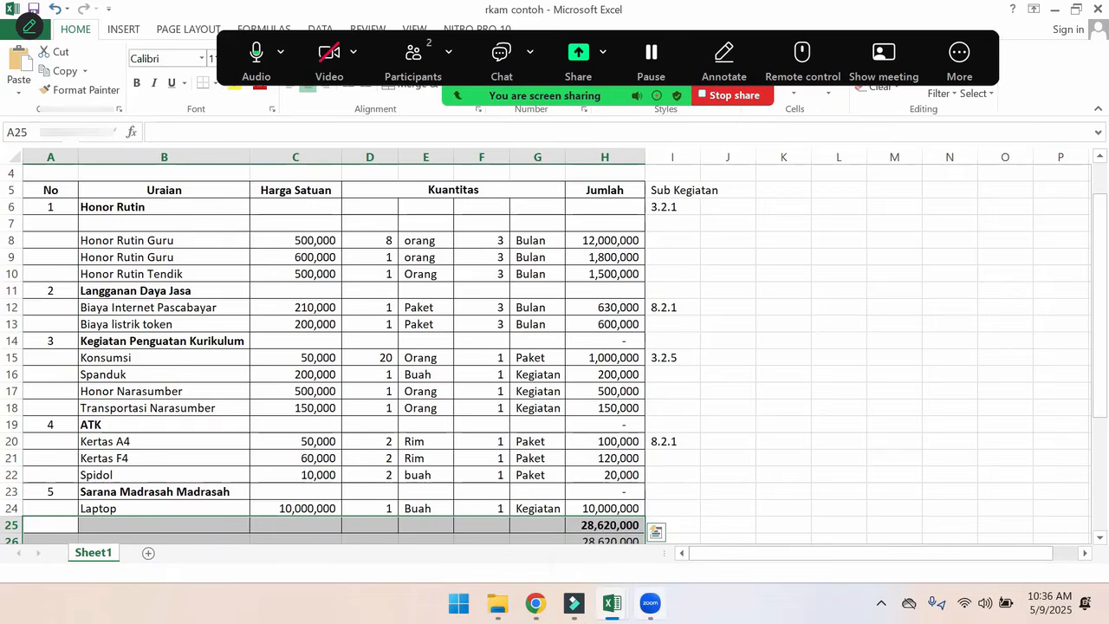
pyautogui.moveTo(651, 604)
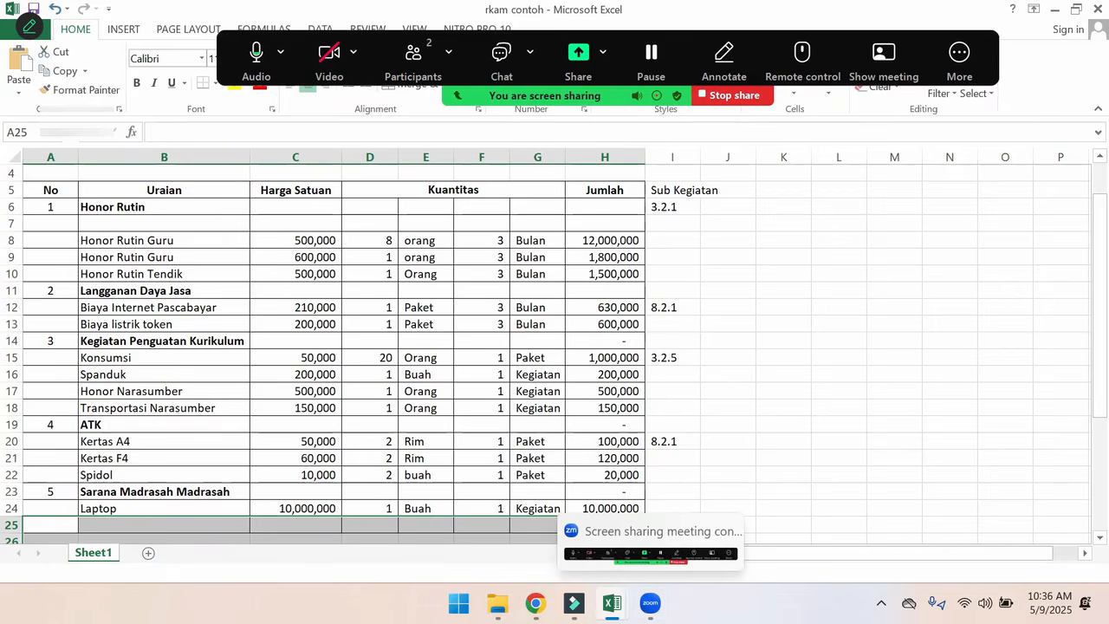
pyautogui.moveTo(536, 604)
pyautogui.click(538, 513)
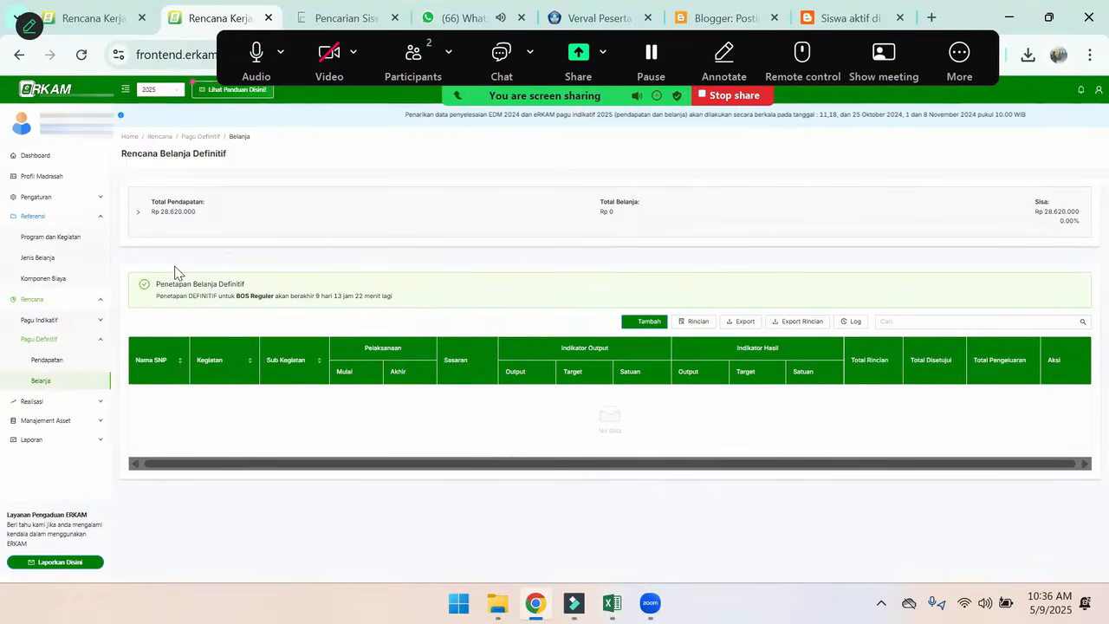
# Review the 2025 definitive income entry and return to the definitive spending plan
pyautogui.click(60, 365)
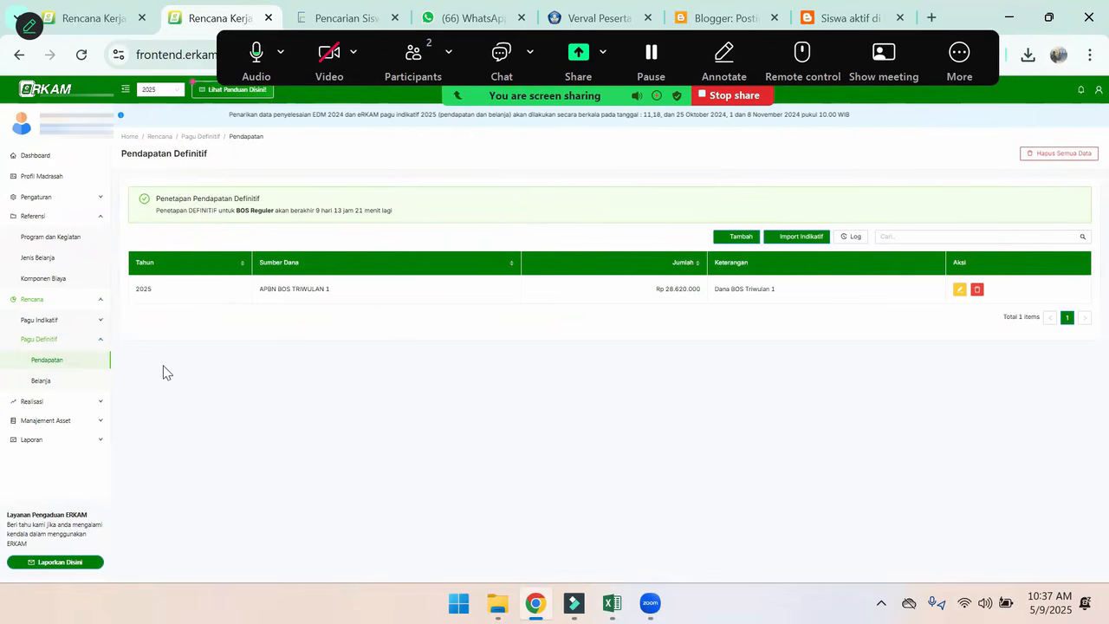
pyautogui.click(44, 382)
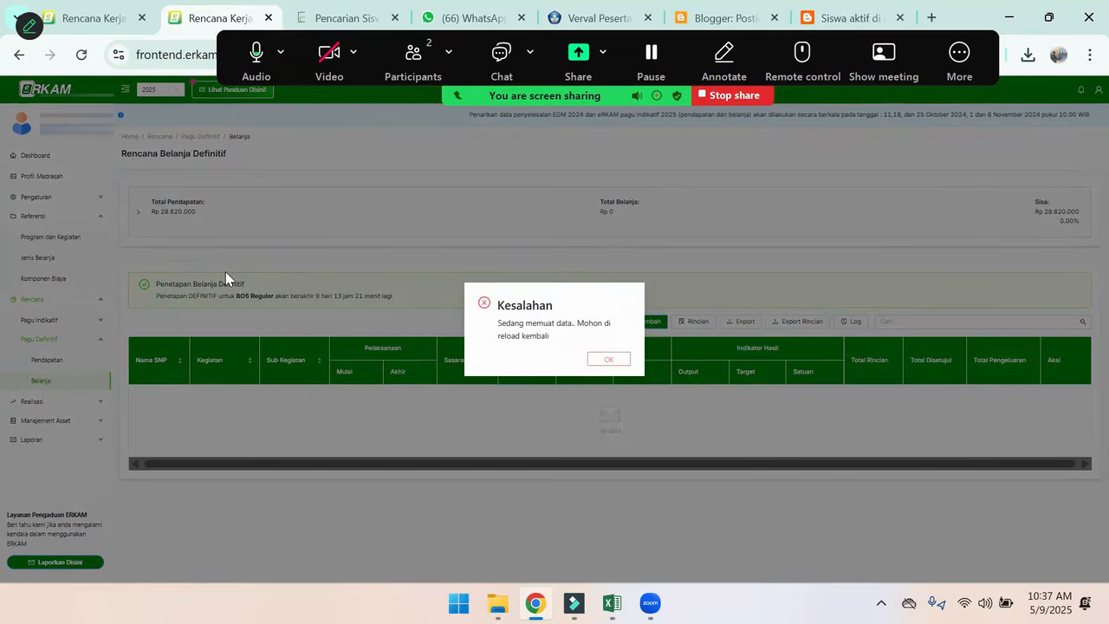
pyautogui.click(619, 360)
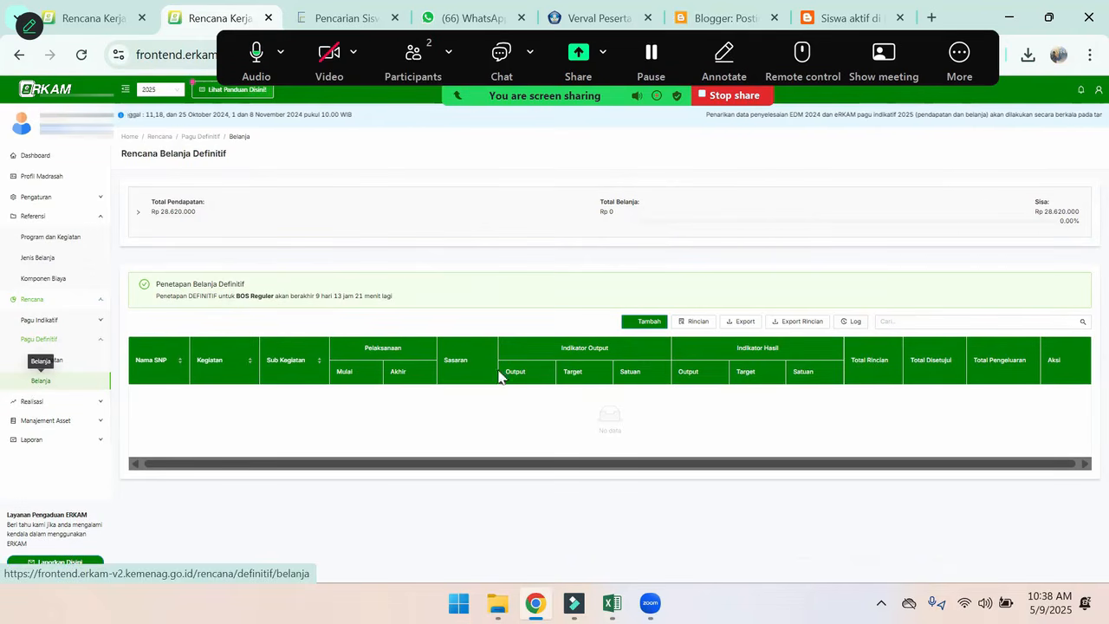
# Start a new BOS spending activity, look up the Honor Rutin code in Excel, and choose Sub Kegiatan 3.2.1. Pelaksanaan Kegiatan Belajar Mengajar in eRKAM
pyautogui.click(646, 323)
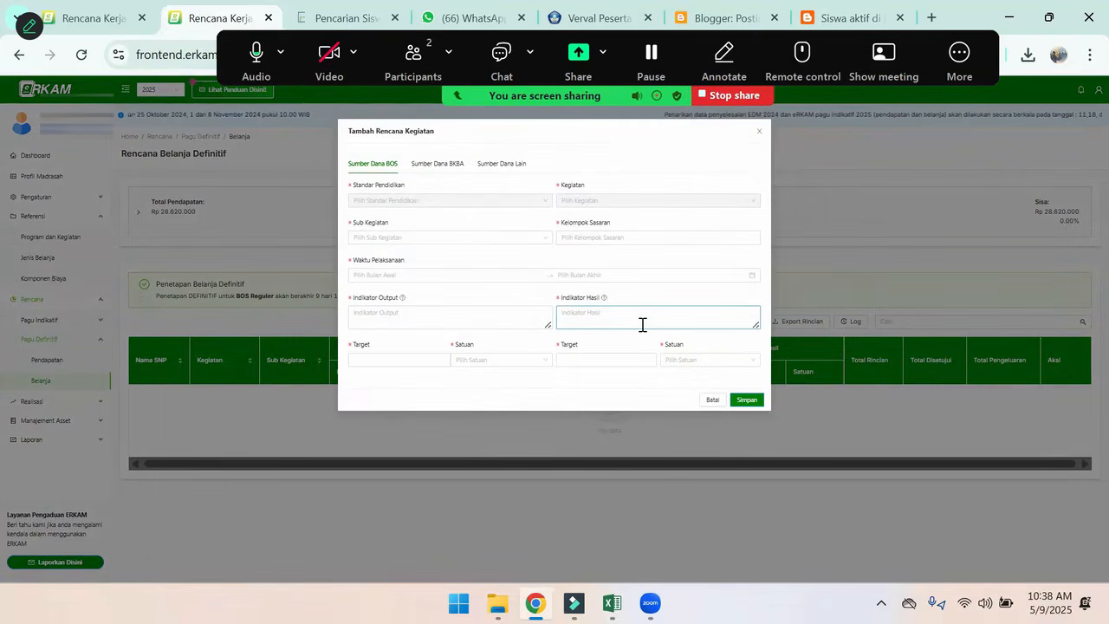
pyautogui.click(436, 239)
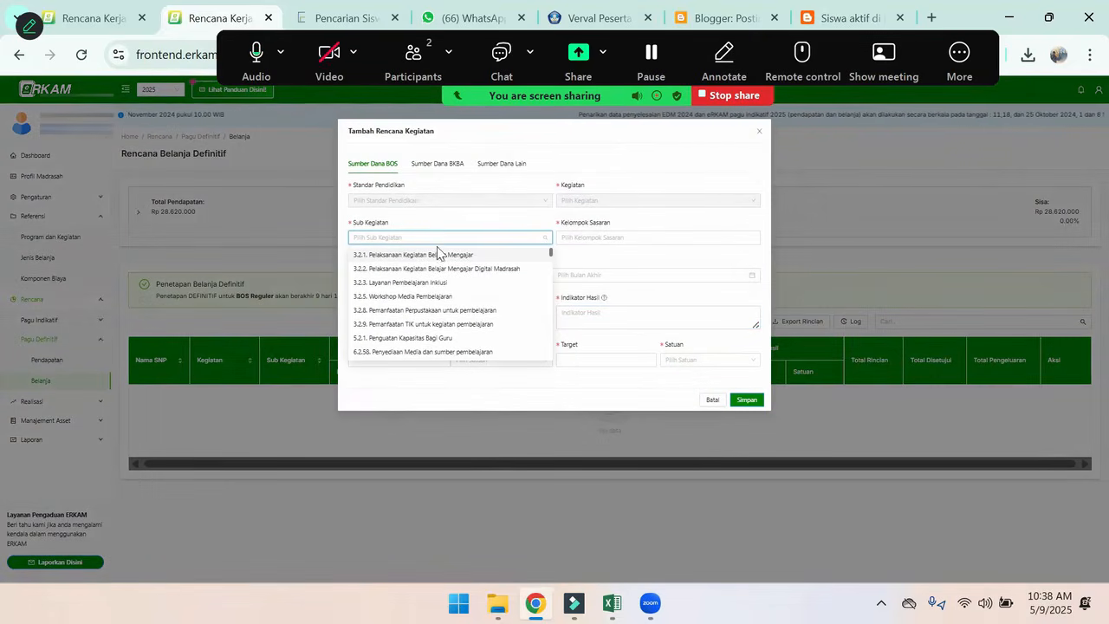
pyautogui.click(612, 604)
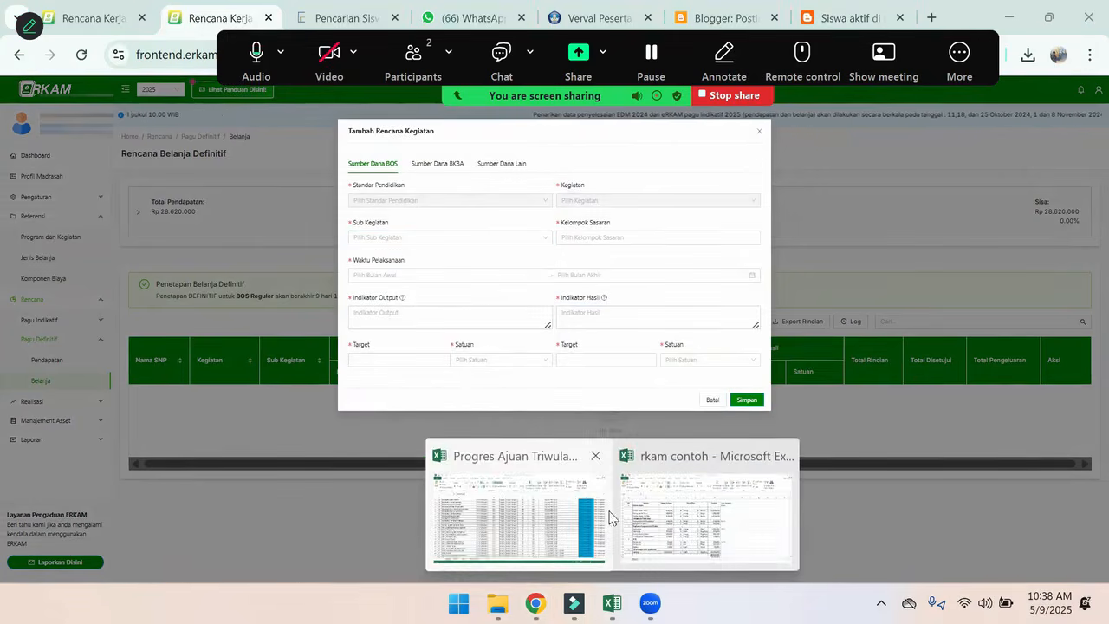
pyautogui.click(656, 511)
pyautogui.click(654, 208)
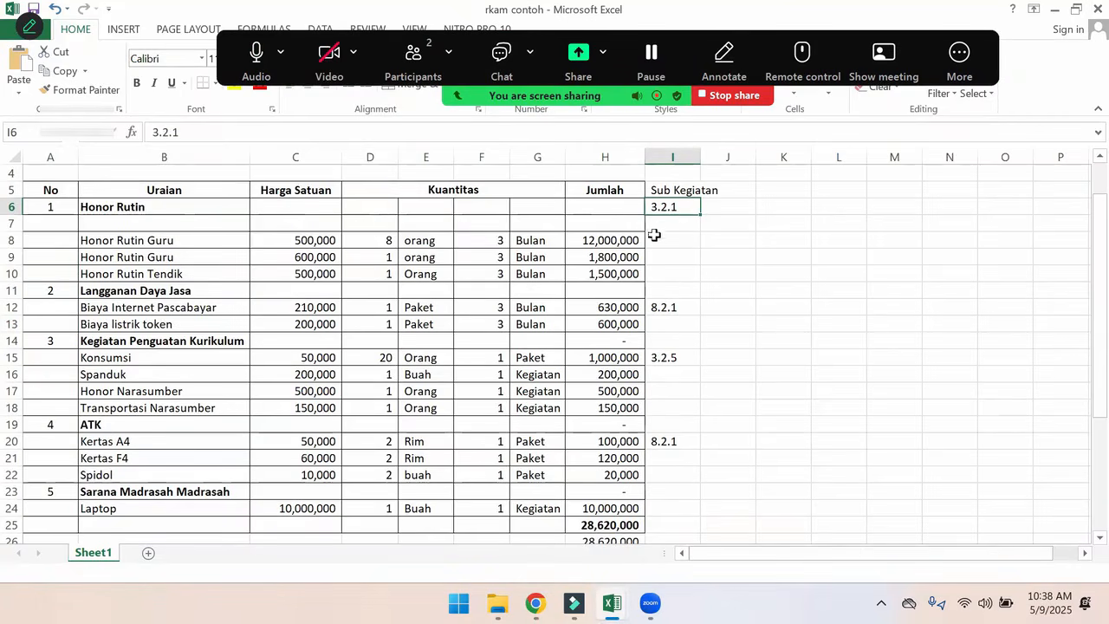
pyautogui.click(535, 604)
pyautogui.click(394, 236)
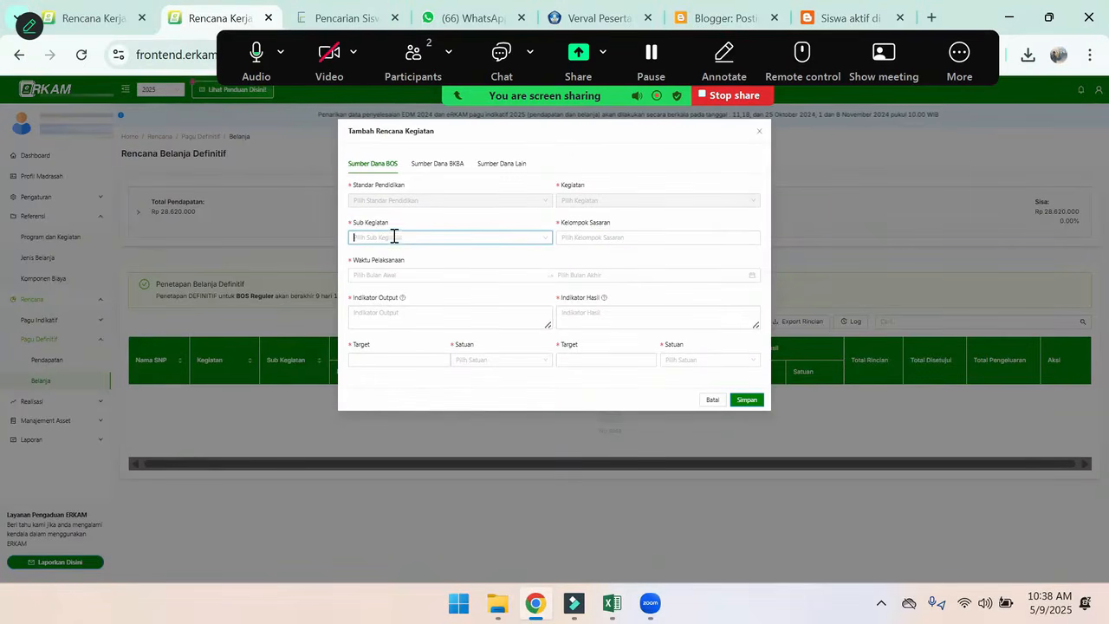
pyautogui.click(403, 253)
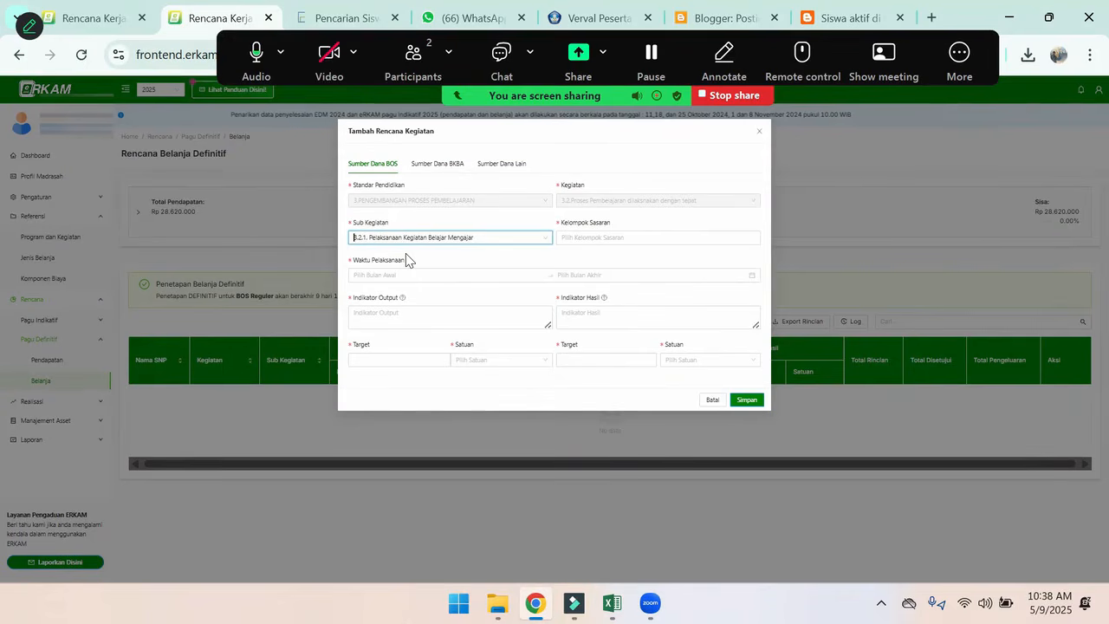
# Set the activity's Kelompok Sasaran to Guru and its Waktu Pelaksanaan from January to December 2025
pyautogui.click(588, 237)
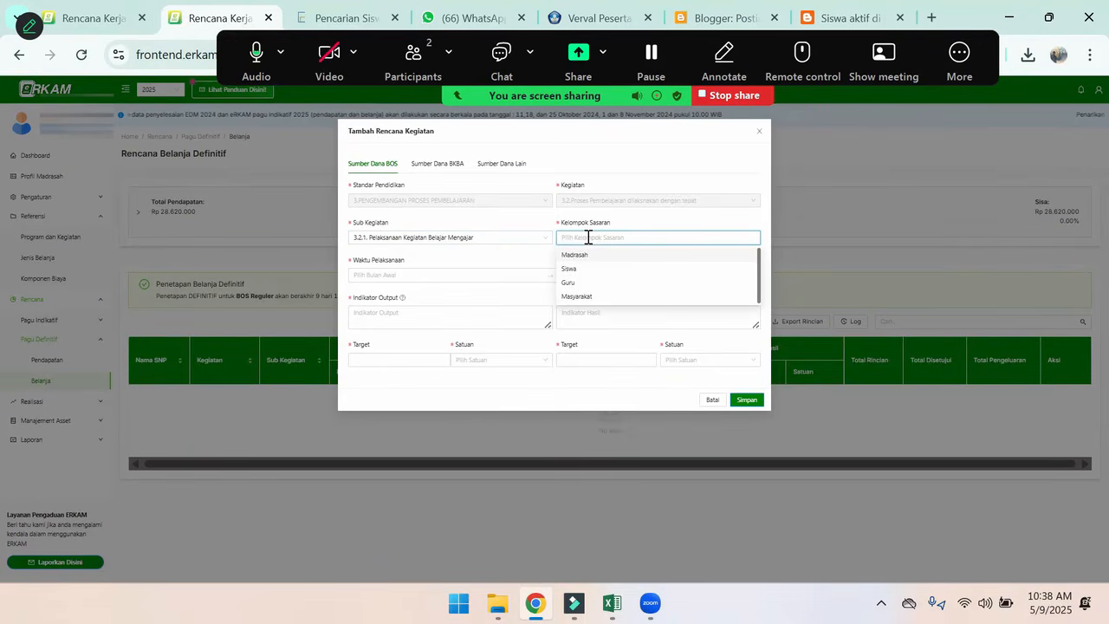
pyautogui.click(572, 284)
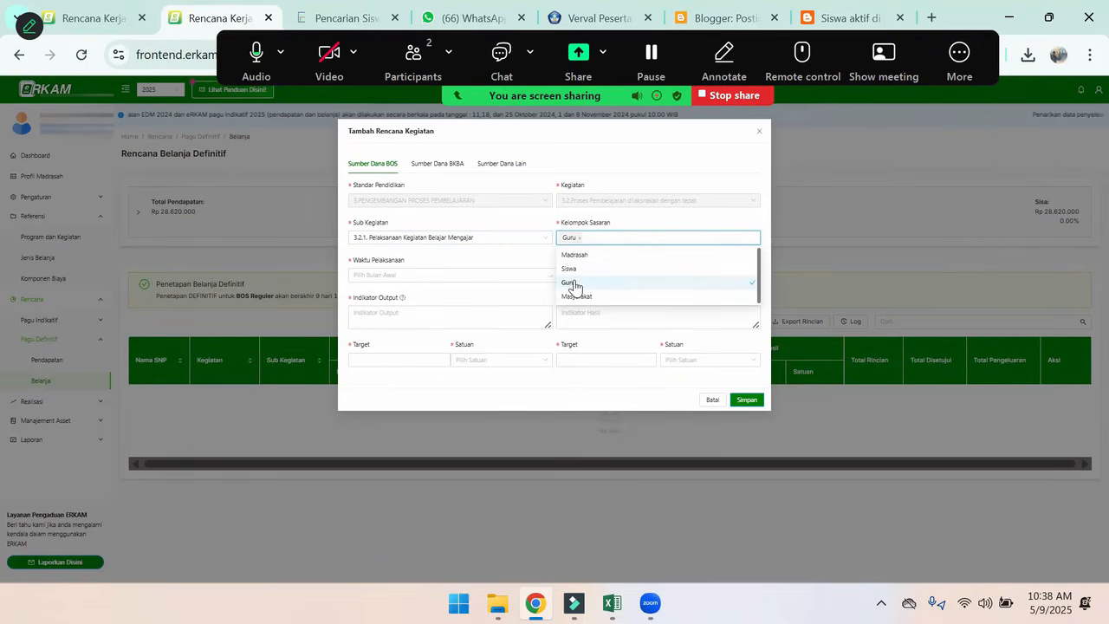
pyautogui.click(439, 276)
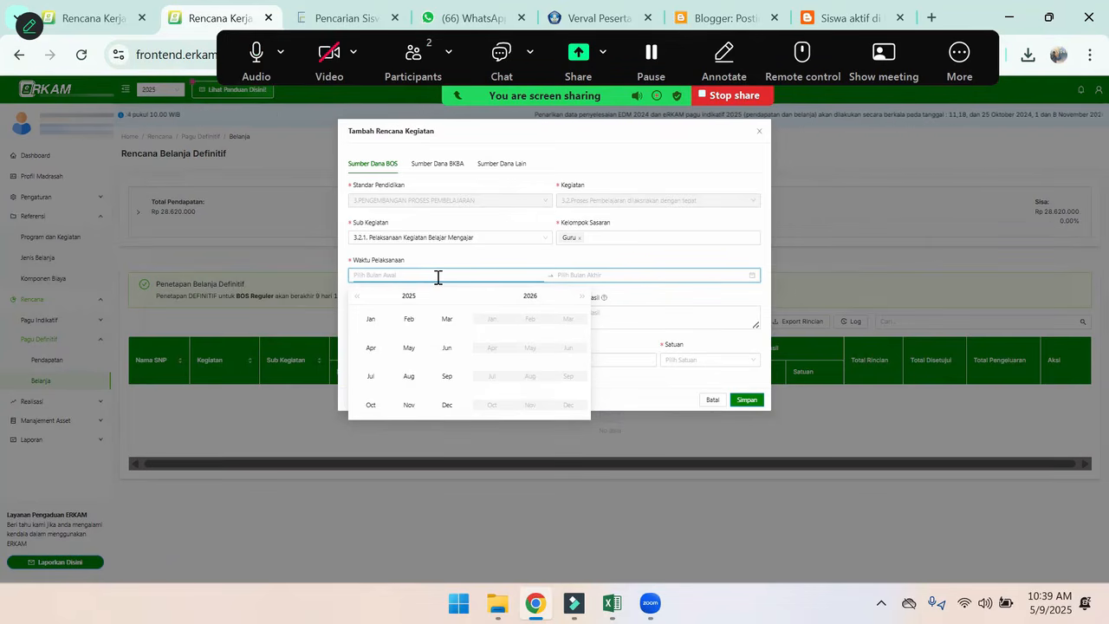
pyautogui.click(371, 321)
pyautogui.click(448, 405)
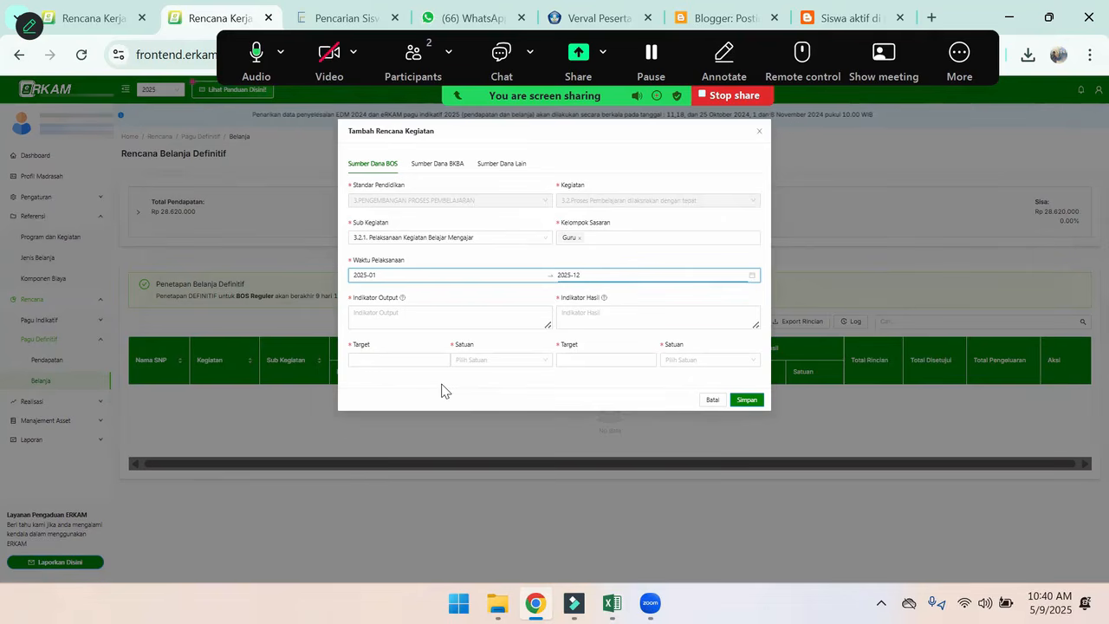
# Enter "Terbayarkannya Honor Guru dan Tendik di Madrasah" as the activity's Indikator Output
pyautogui.click(396, 316)
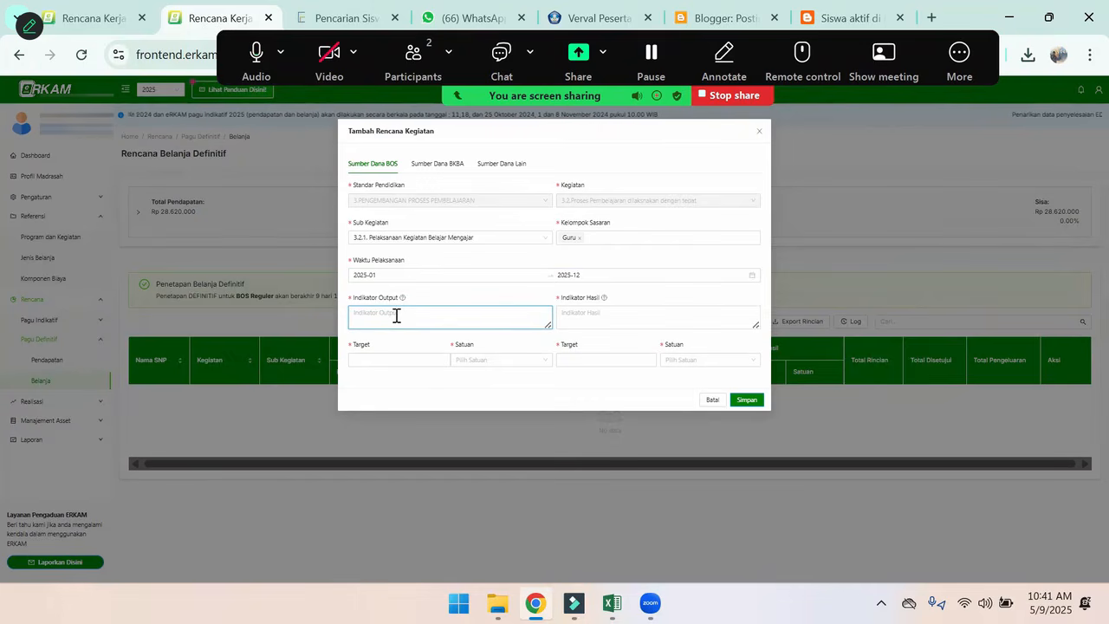
pyautogui.write('Terba')
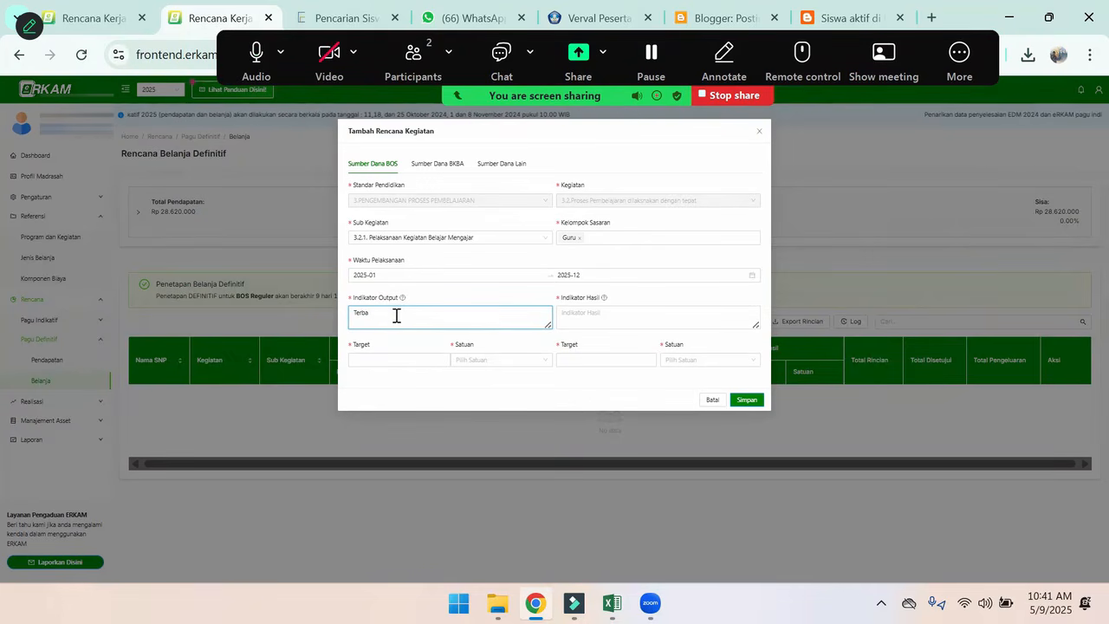
pyautogui.write('uaiyarkannya Honor')
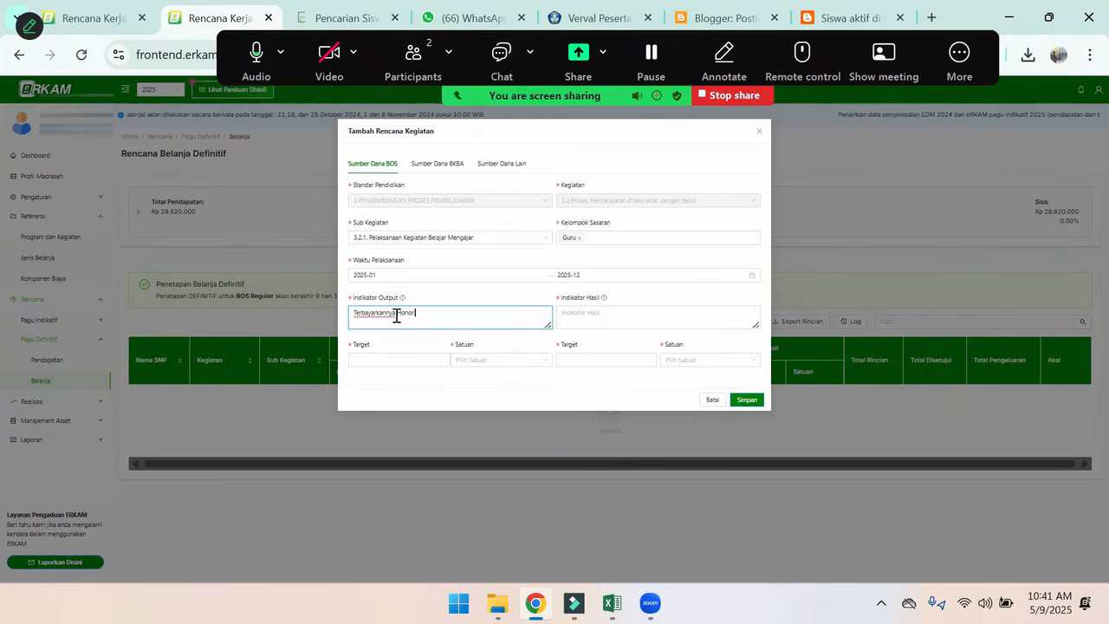
pyautogui.write(' G')
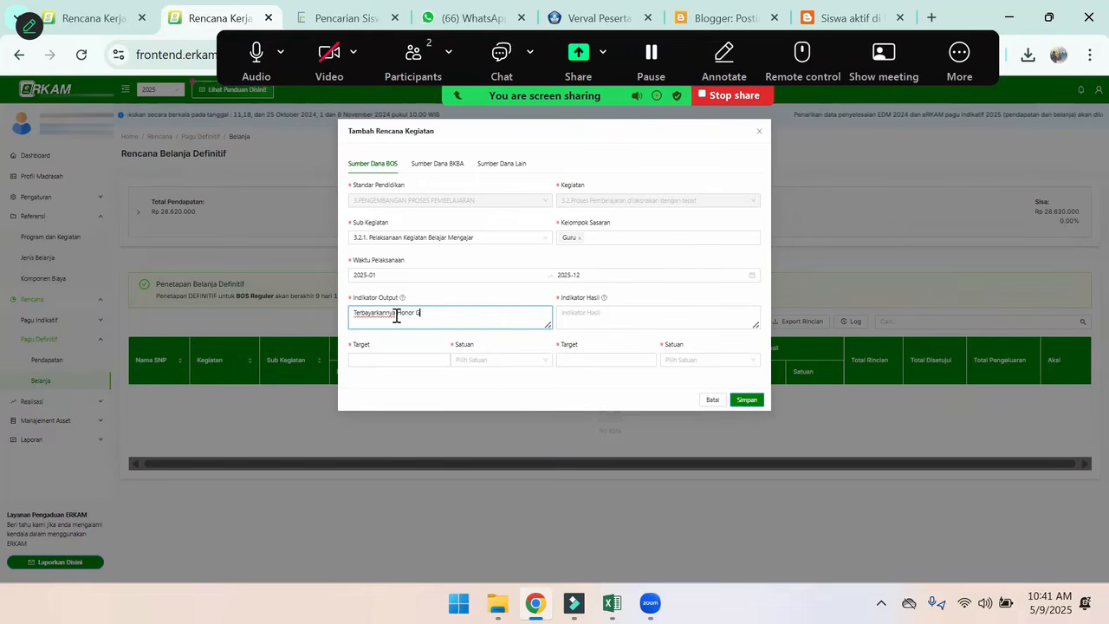
pyautogui.write('uru dan Tenaik di Madrasah')
# Enter "Terselenggaranya kegiatan belajar mengajar dengan baik" as the activity's Indikator Hasil
pyautogui.press('Tab')
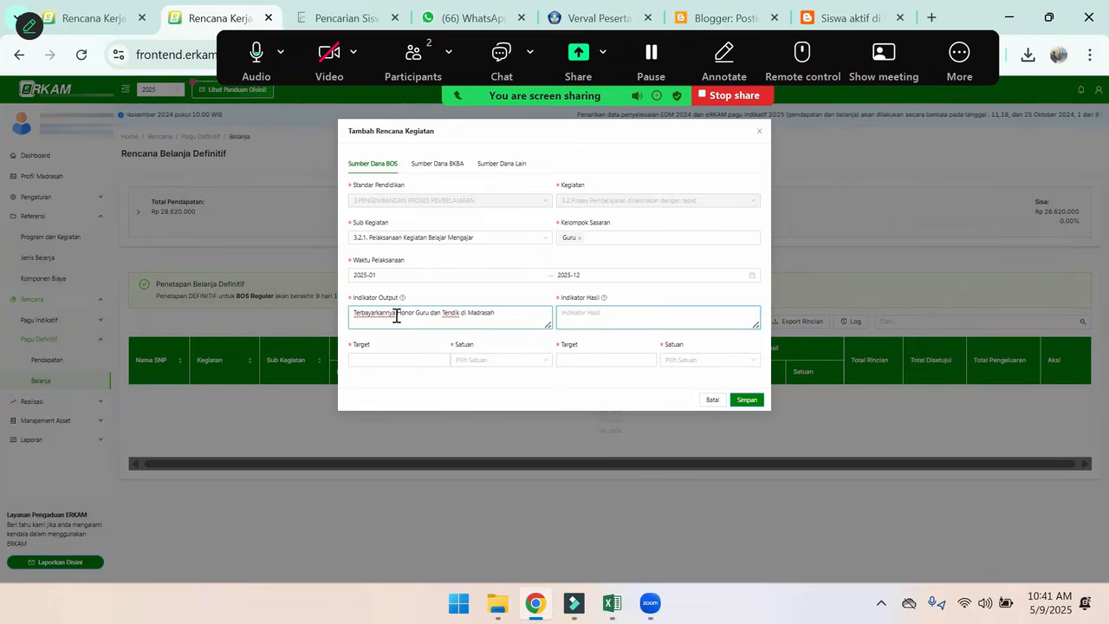
pyautogui.write('Terselen')
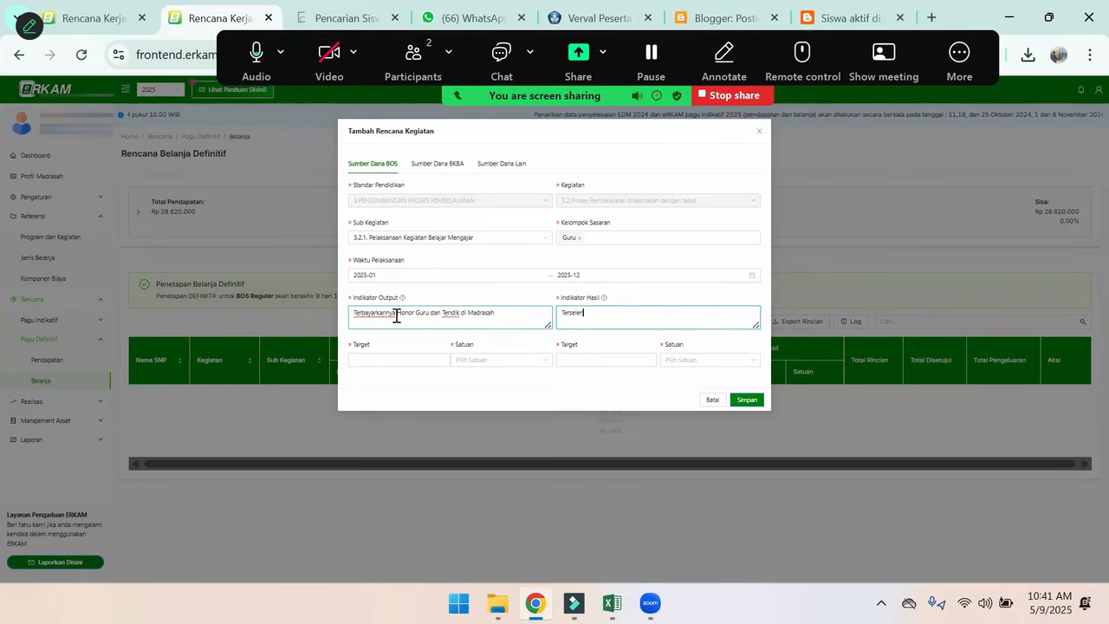
pyautogui.write('ggaranaya kegiatan belajar mengajar dengan baik')
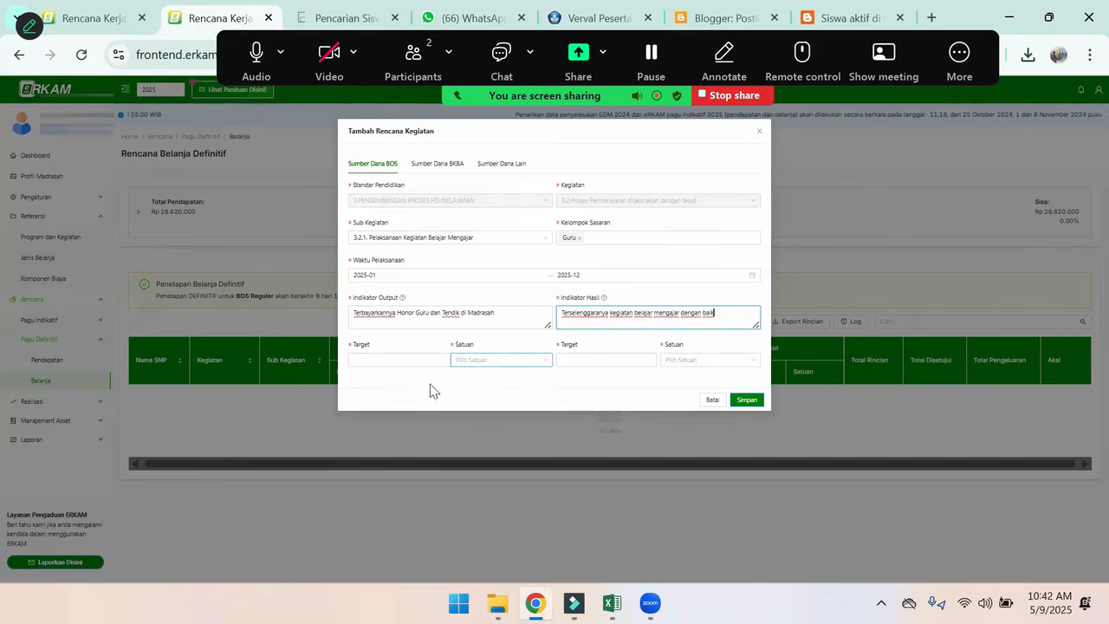
# Check the honorarium headcount in the rkam contoh Excel workbook and set the Indikator Output target in eRKAM to 10 orang
pyautogui.click(386, 362)
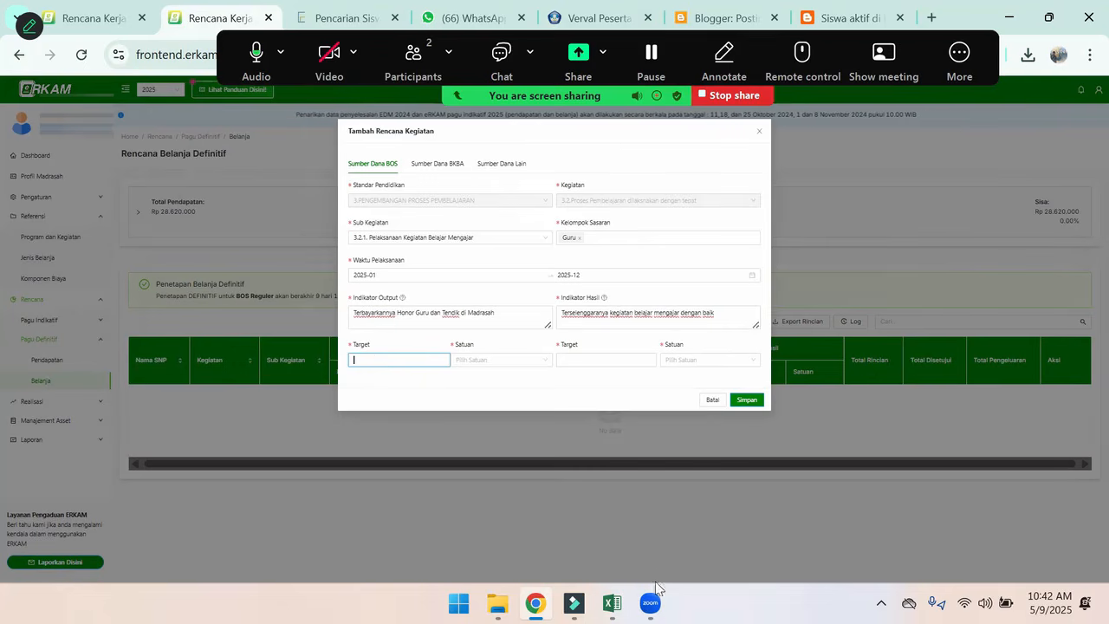
pyautogui.moveTo(612, 602)
pyautogui.click(665, 499)
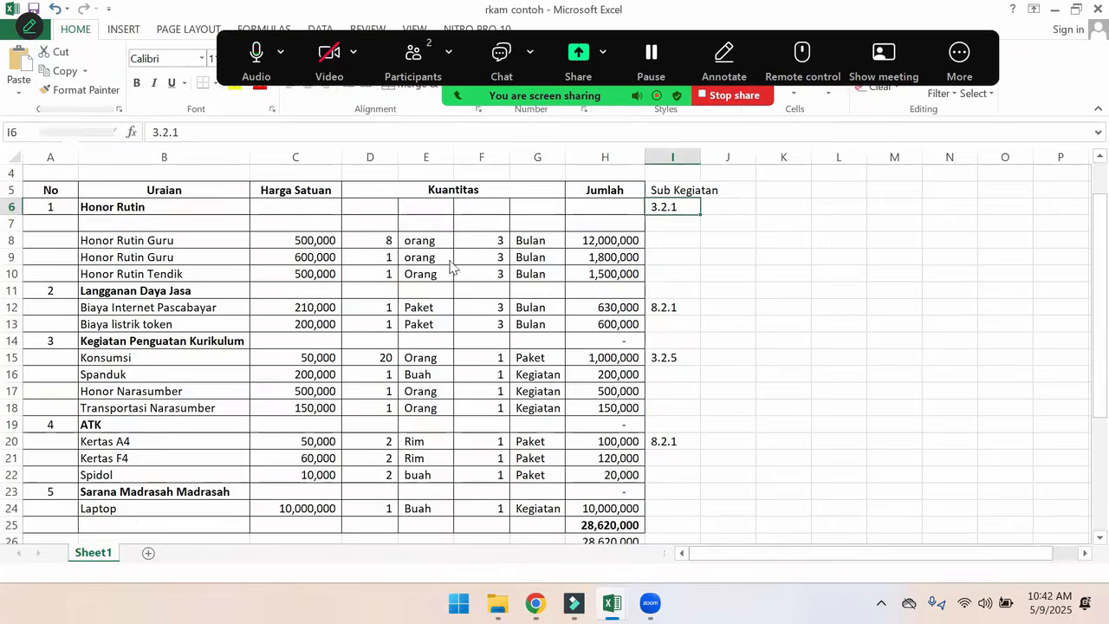
pyautogui.hotkey('alt', 'Tab')
pyautogui.write('0')
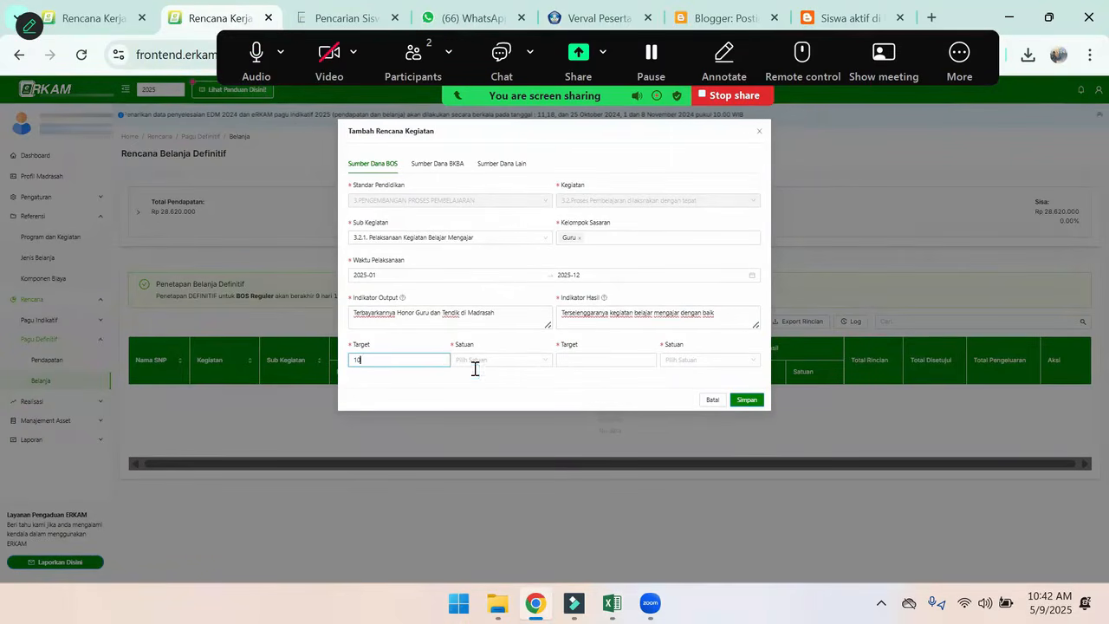
pyautogui.click(511, 362)
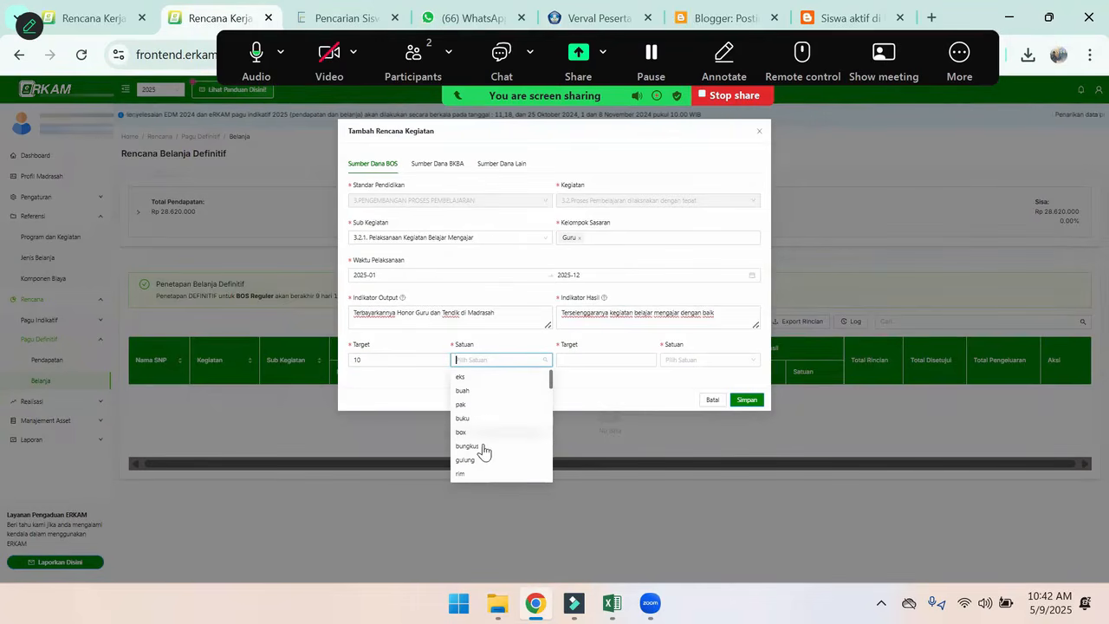
pyautogui.write('or')
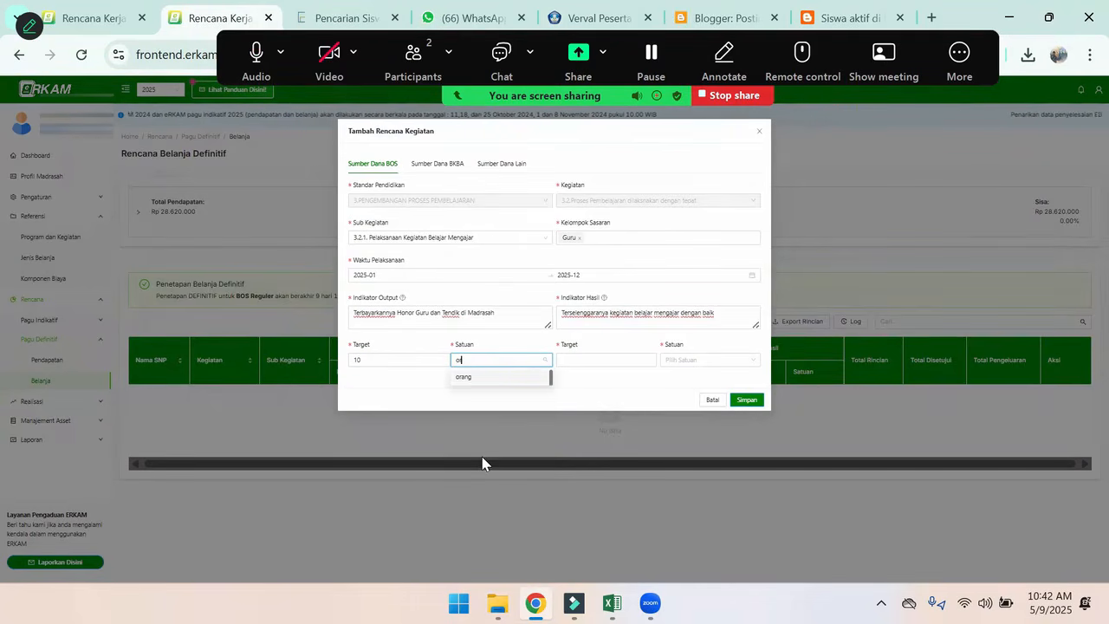
pyautogui.click(468, 378)
# Set the Indikator Hasil target to 10 orang and save the new spending activity
pyautogui.click(607, 362)
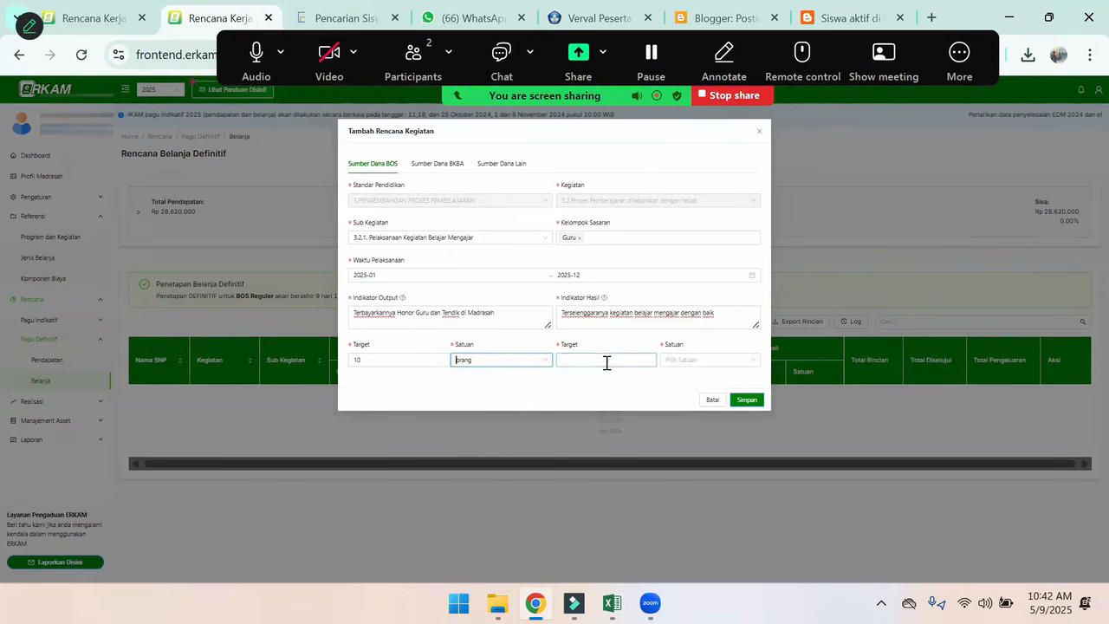
pyautogui.write('10')
pyautogui.click(695, 359)
pyautogui.write('orang')
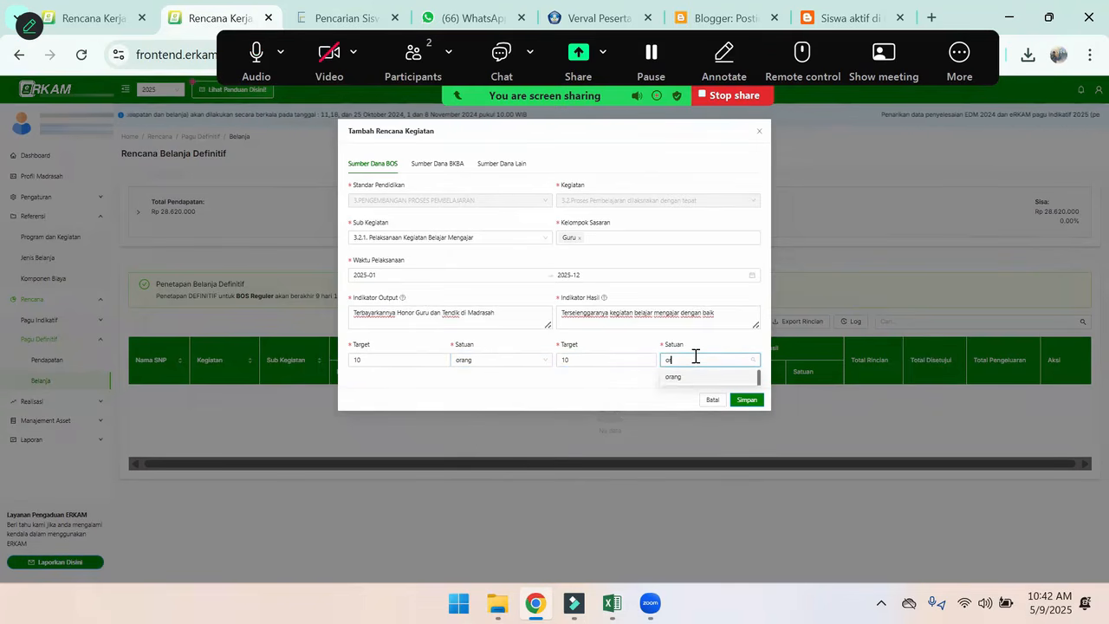
pyautogui.click(687, 378)
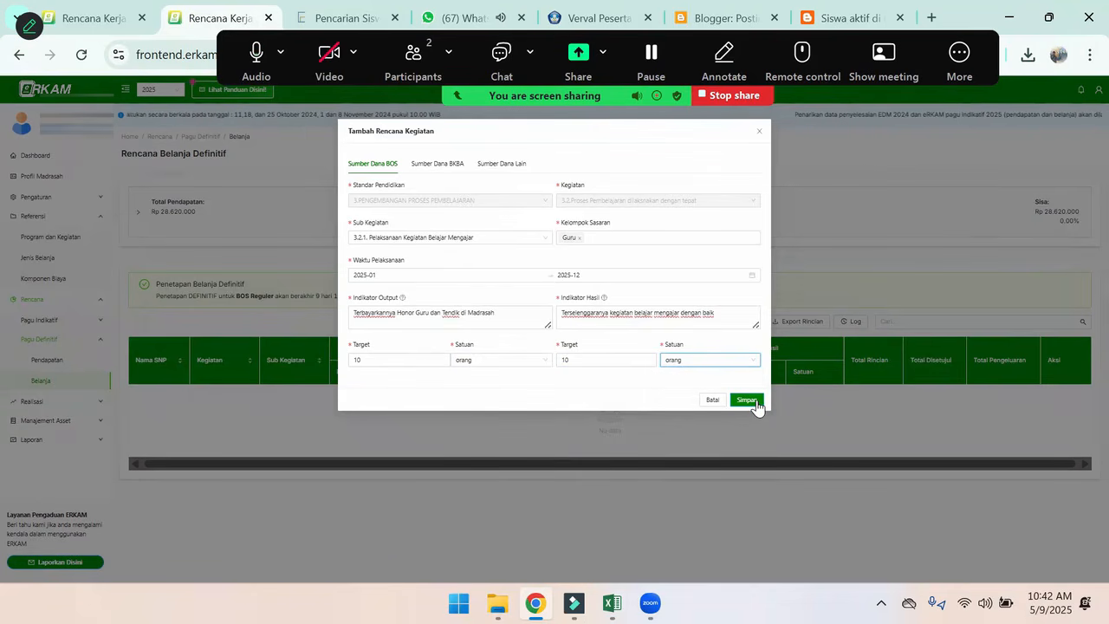
pyautogui.click(755, 402)
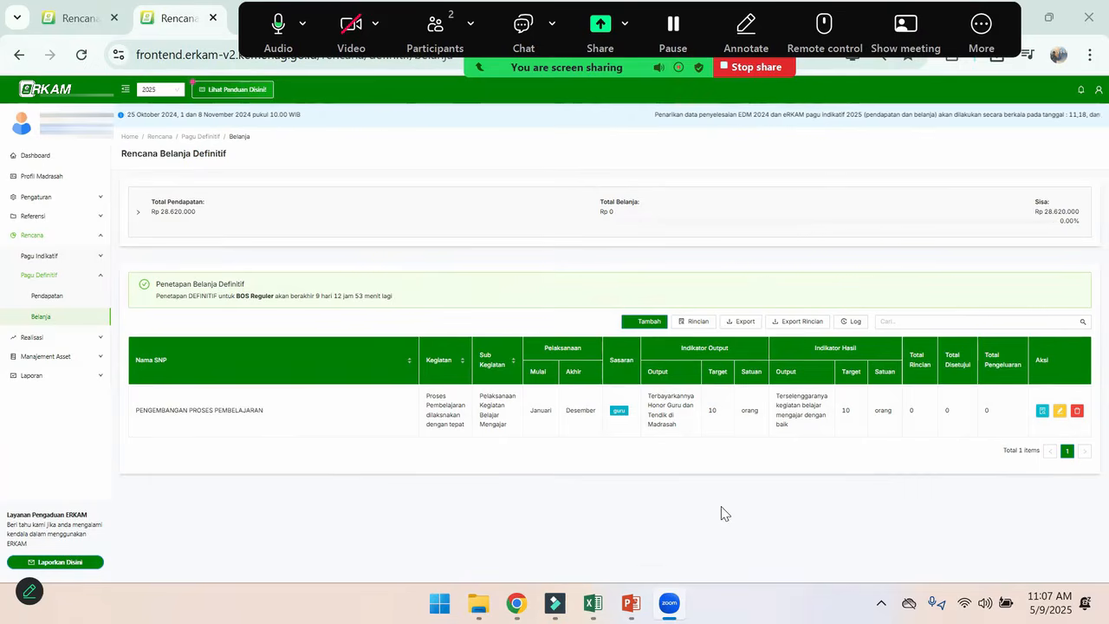
pyautogui.click(981, 28)
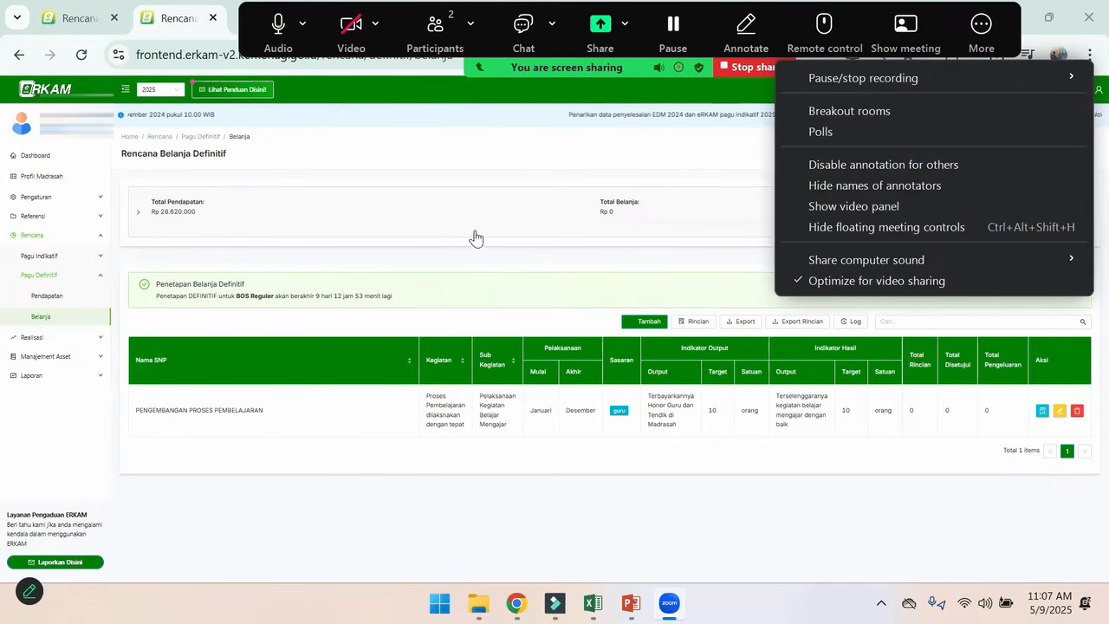
pyautogui.click(579, 266)
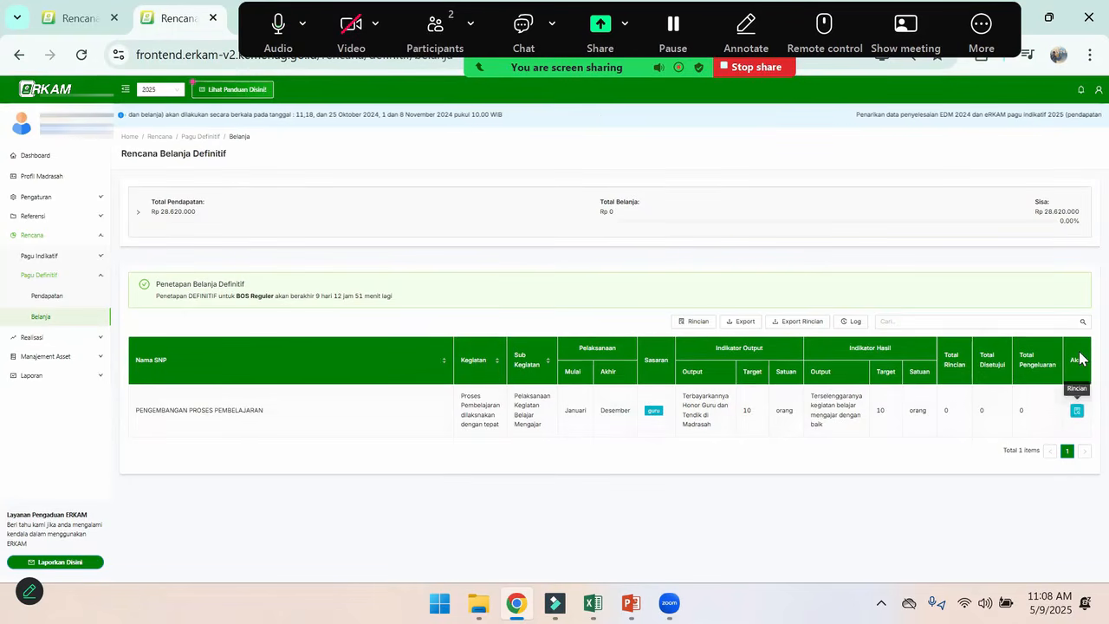
# Open the Rincian of the PENGEMBANGAN PROSES PEMBELAJARAN activity and bring up the Komponen Biaya selection
pyautogui.click(1078, 411)
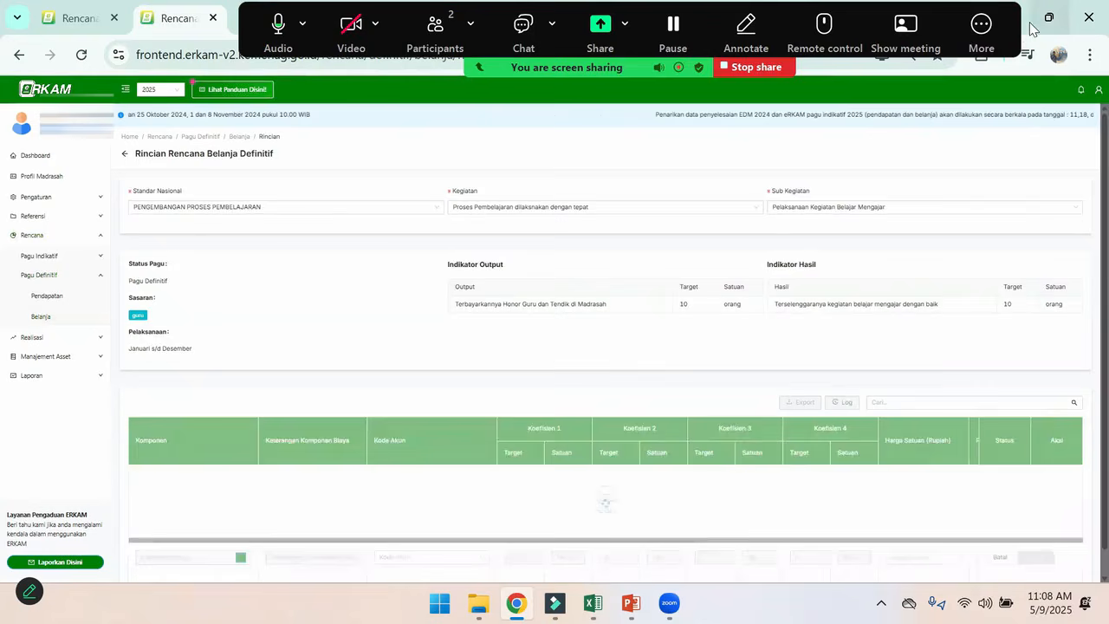
pyautogui.click(988, 39)
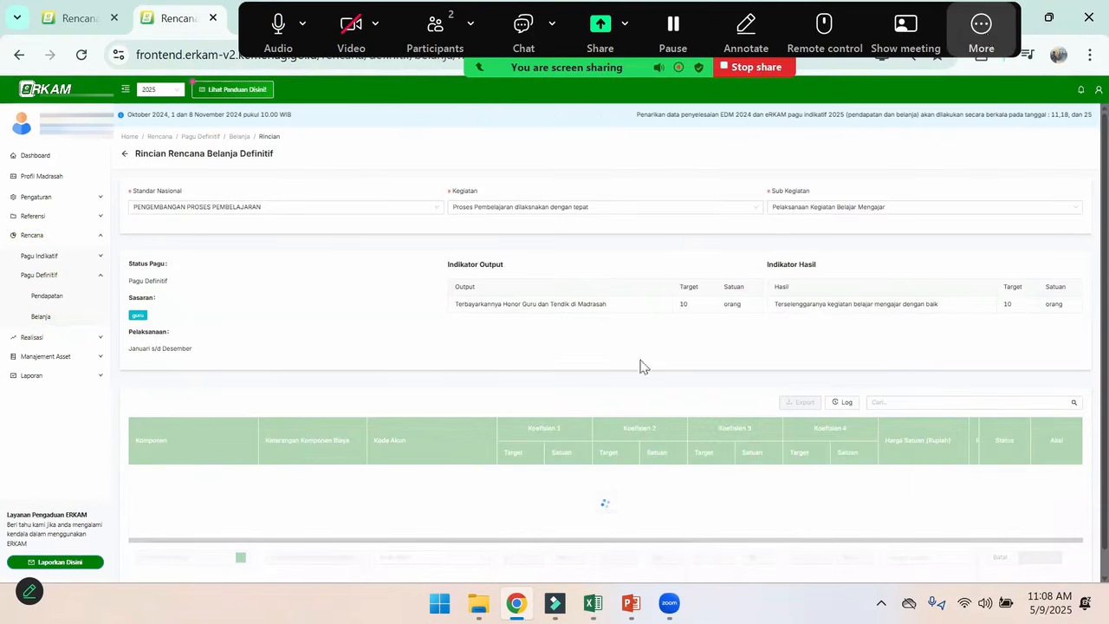
pyautogui.click(465, 160)
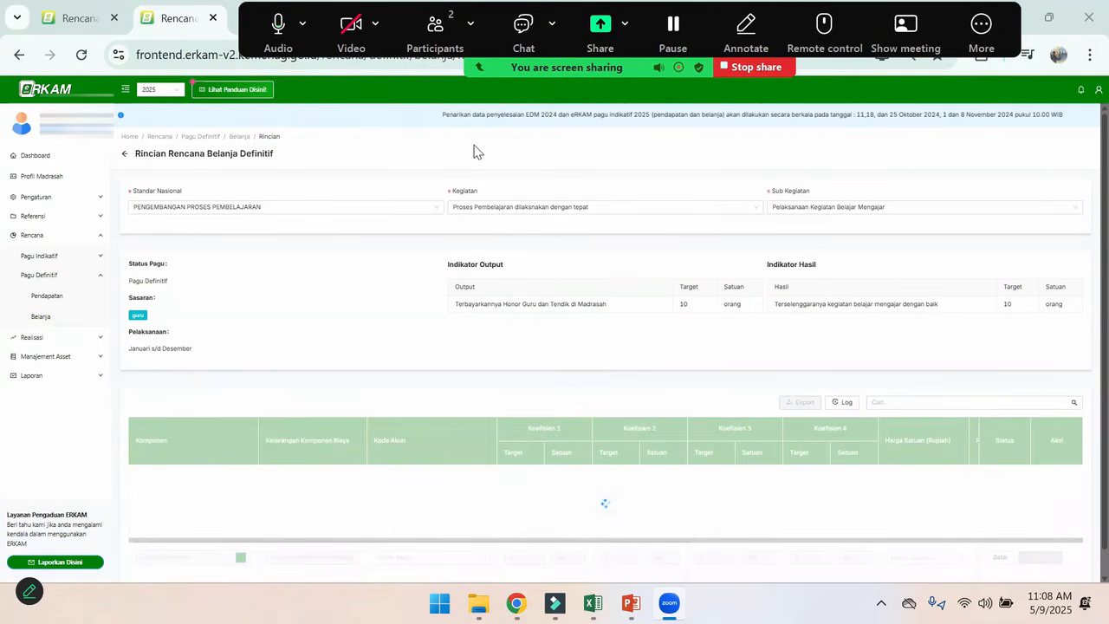
pyautogui.scroll(-1, 478, 245)
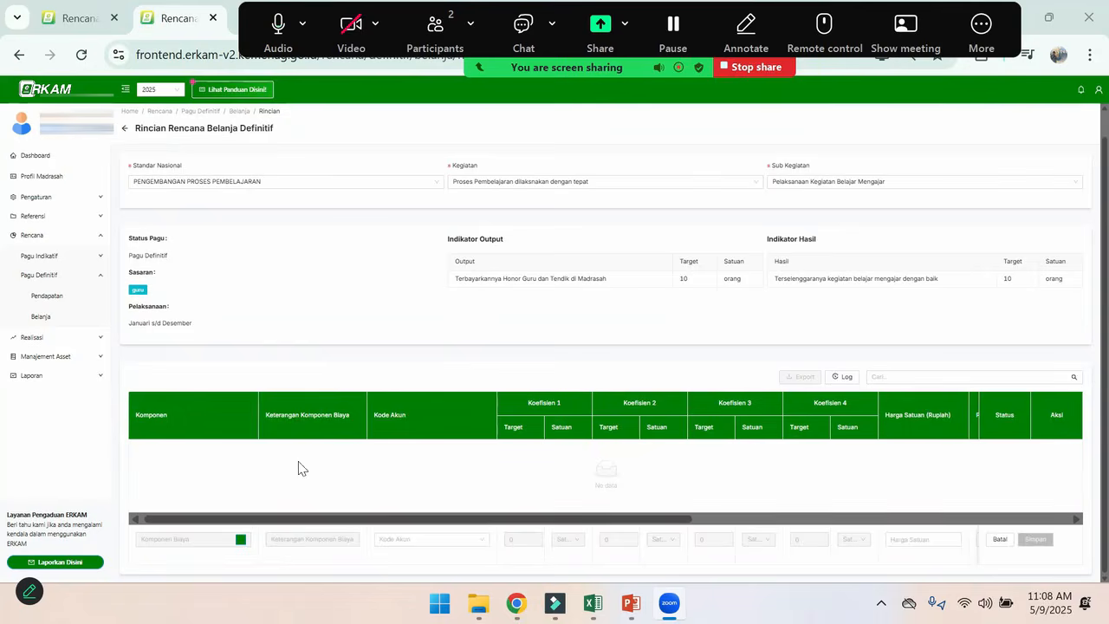
pyautogui.click(241, 541)
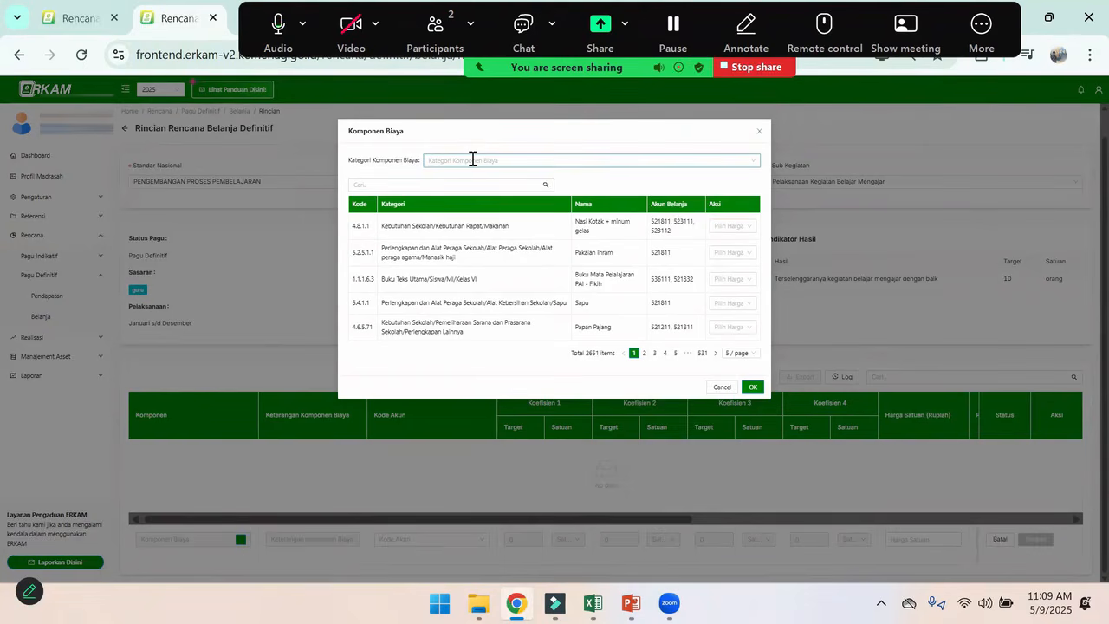
# Search the cost components for "gaji"
pyautogui.click(452, 184)
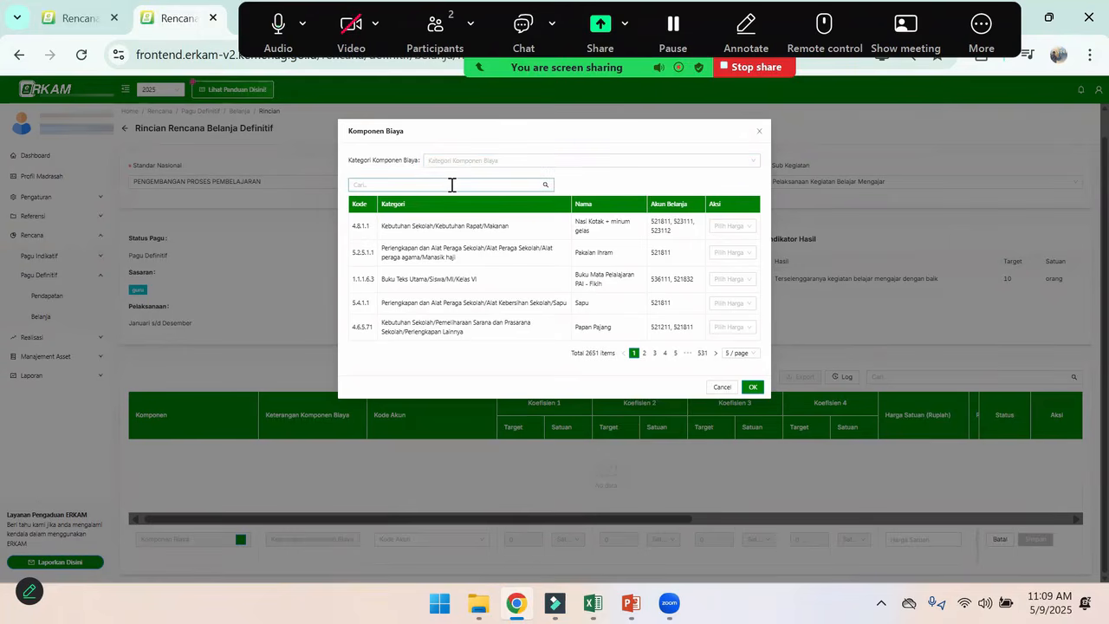
pyautogui.click(451, 184)
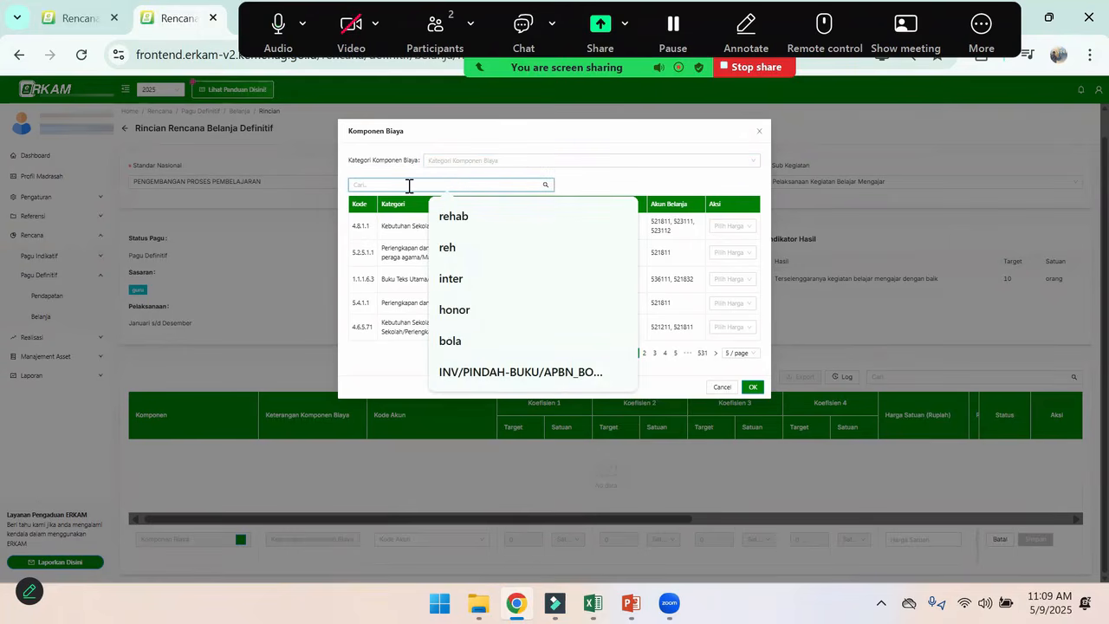
pyautogui.write('ga')
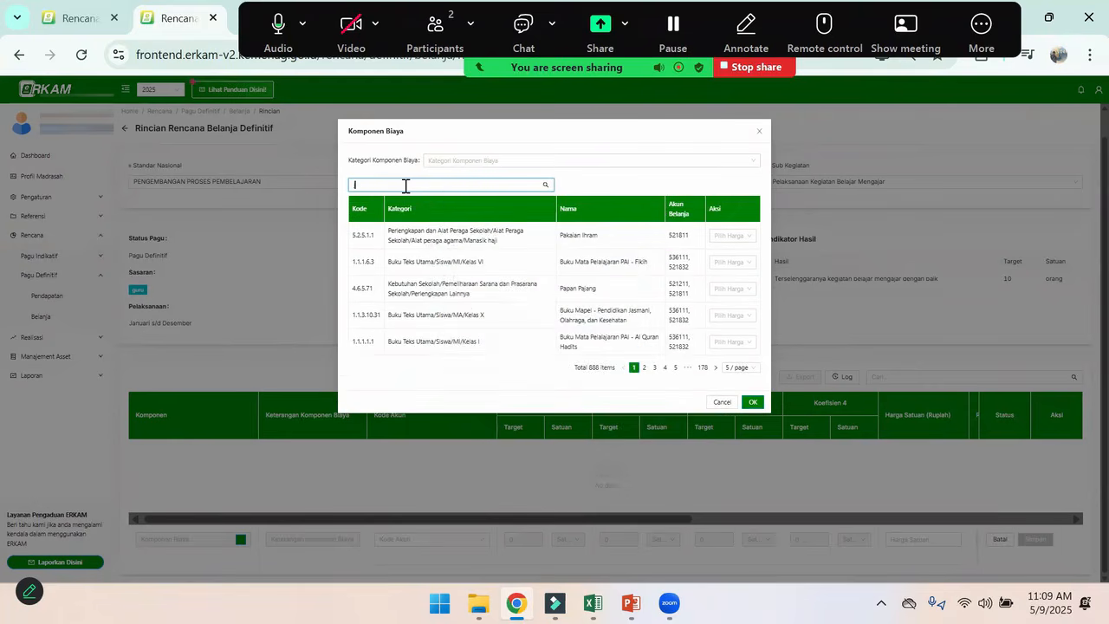
pyautogui.write('ji')
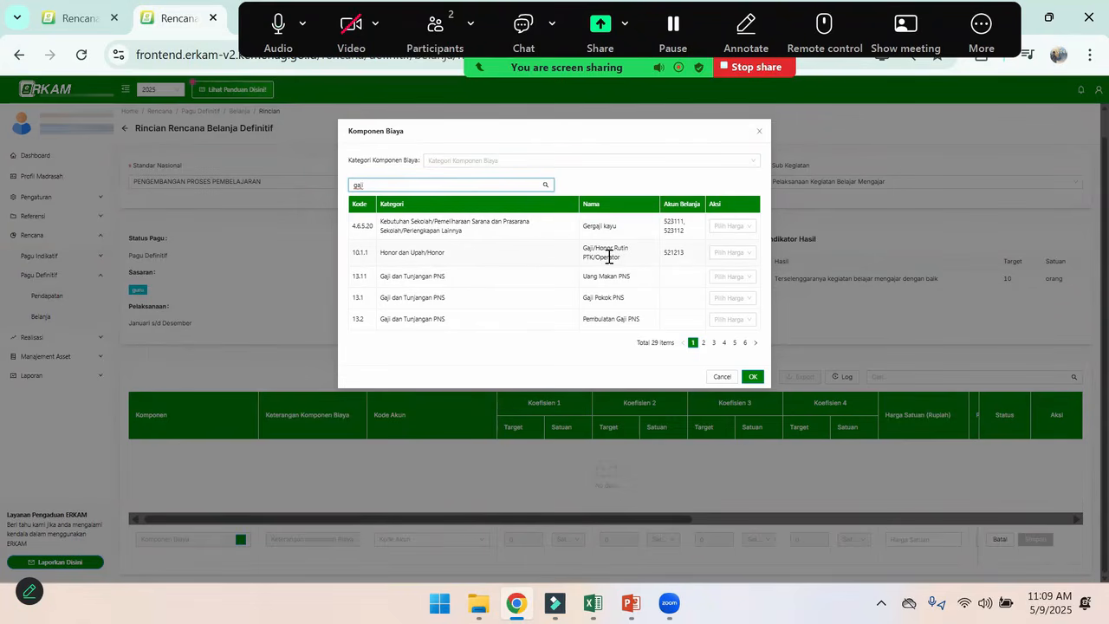
pyautogui.click(417, 277)
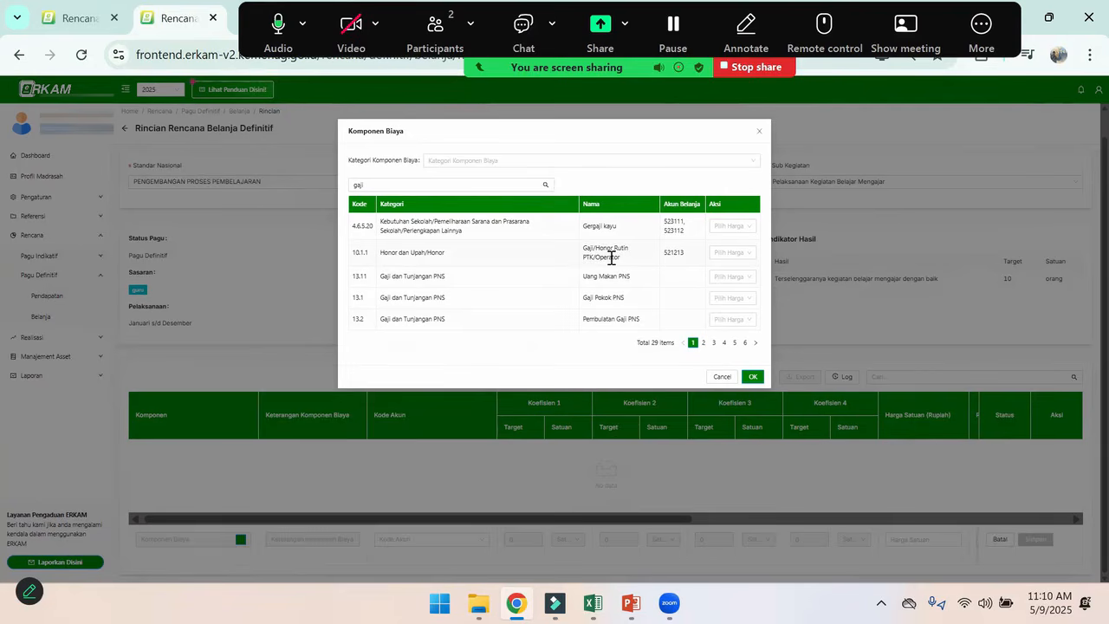
# Filter the cost components by the category 10.1 - Honor under 10 - Honor dan Upah
pyautogui.click(503, 158)
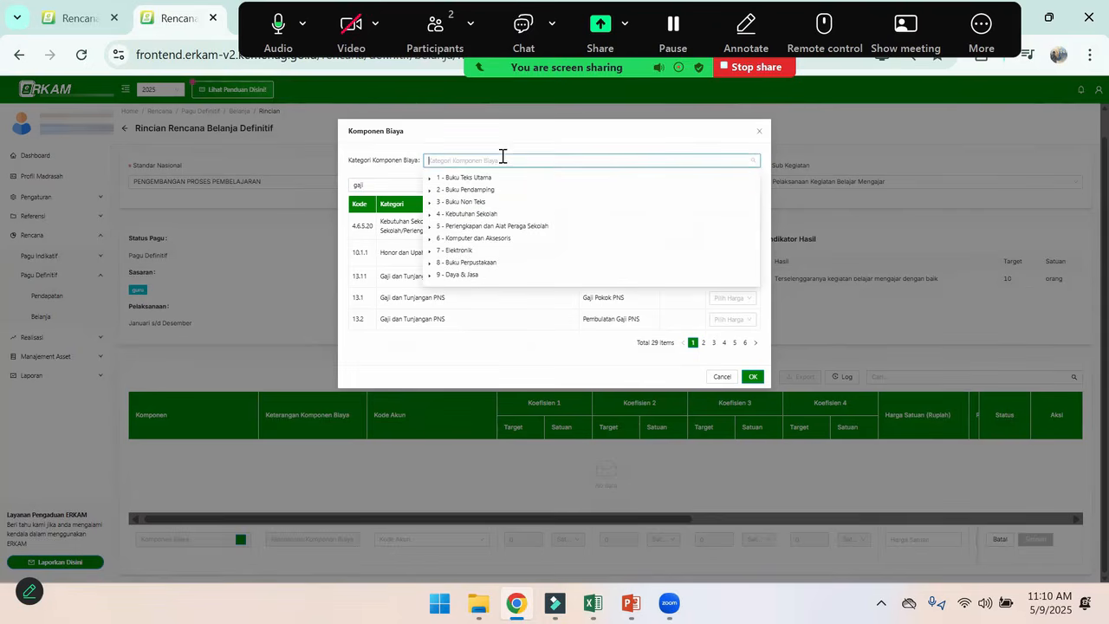
pyautogui.scroll(-2, 478, 270)
pyautogui.click(431, 242)
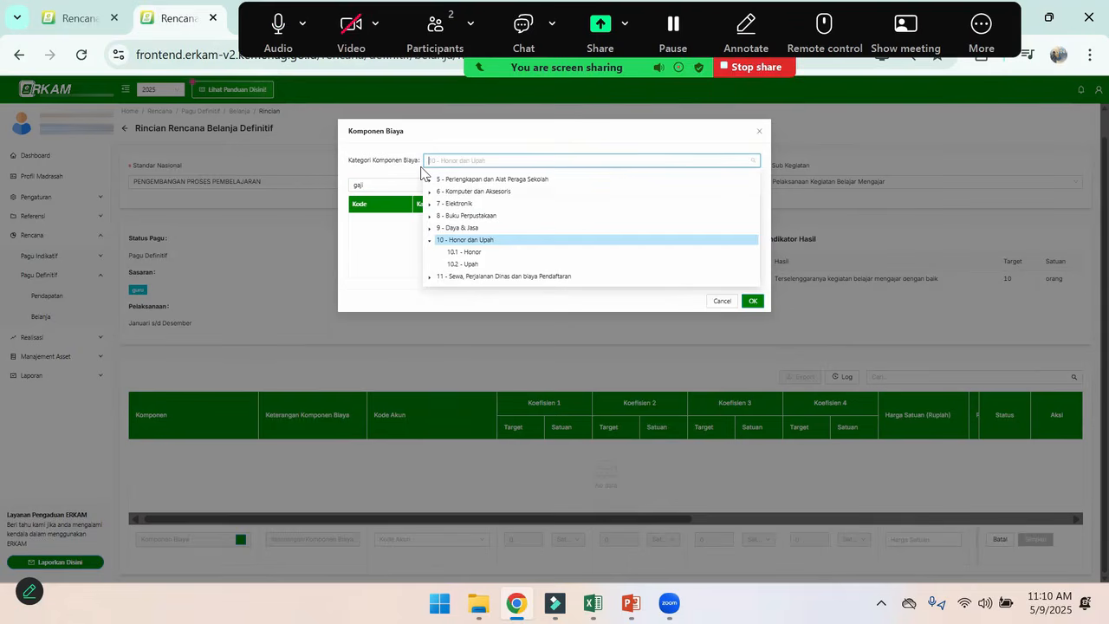
pyautogui.click(466, 252)
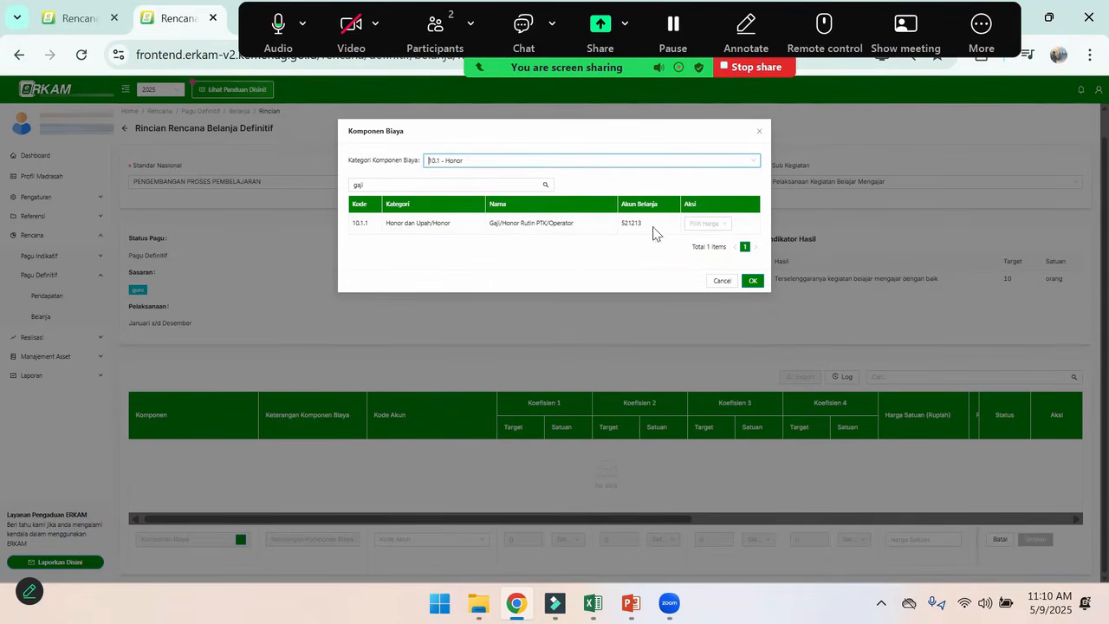
pyautogui.click(759, 132)
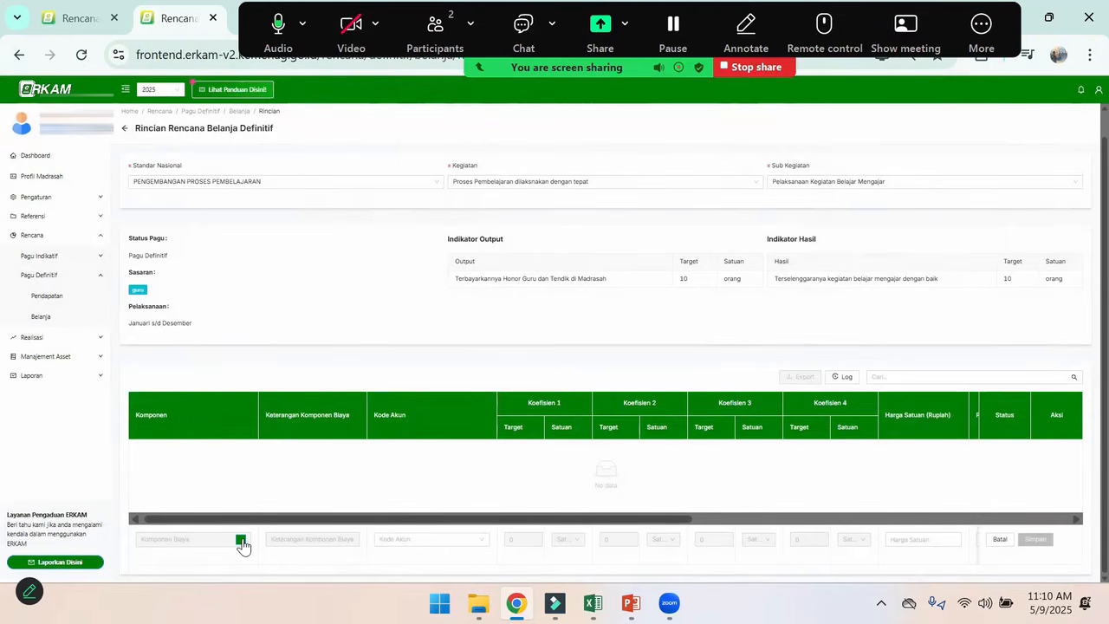
pyautogui.click(241, 540)
pyautogui.click(479, 163)
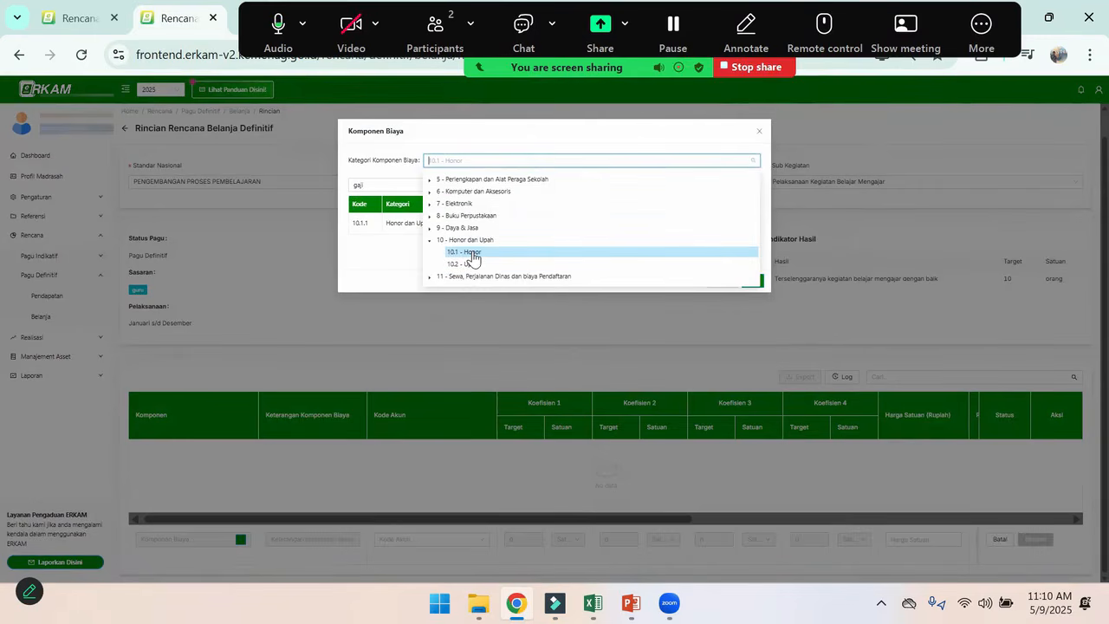
pyautogui.click(481, 254)
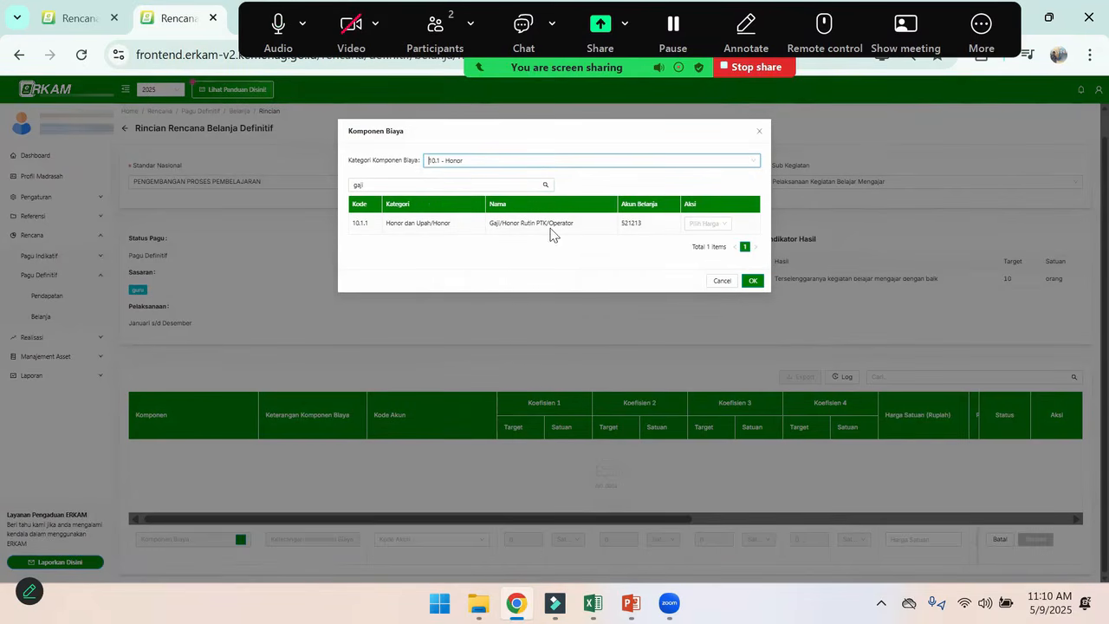
# Clear the search text so that all components of the Honor category are listed
pyautogui.moveTo(478, 185); pyautogui.dragTo(334, 190)
pyautogui.press('BackSpace')
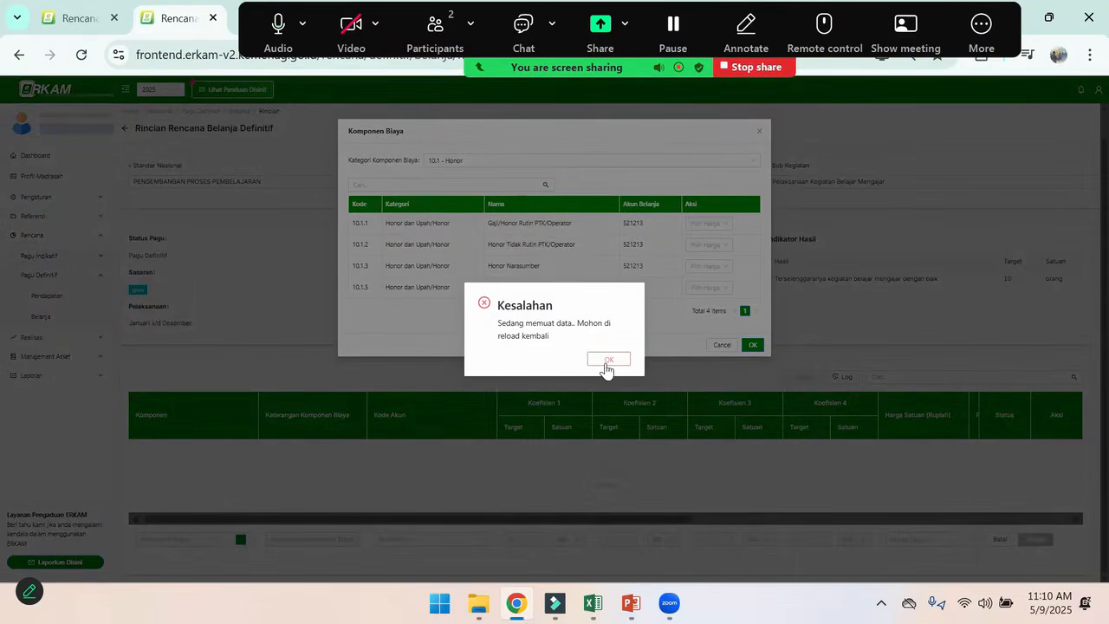
pyautogui.click(603, 357)
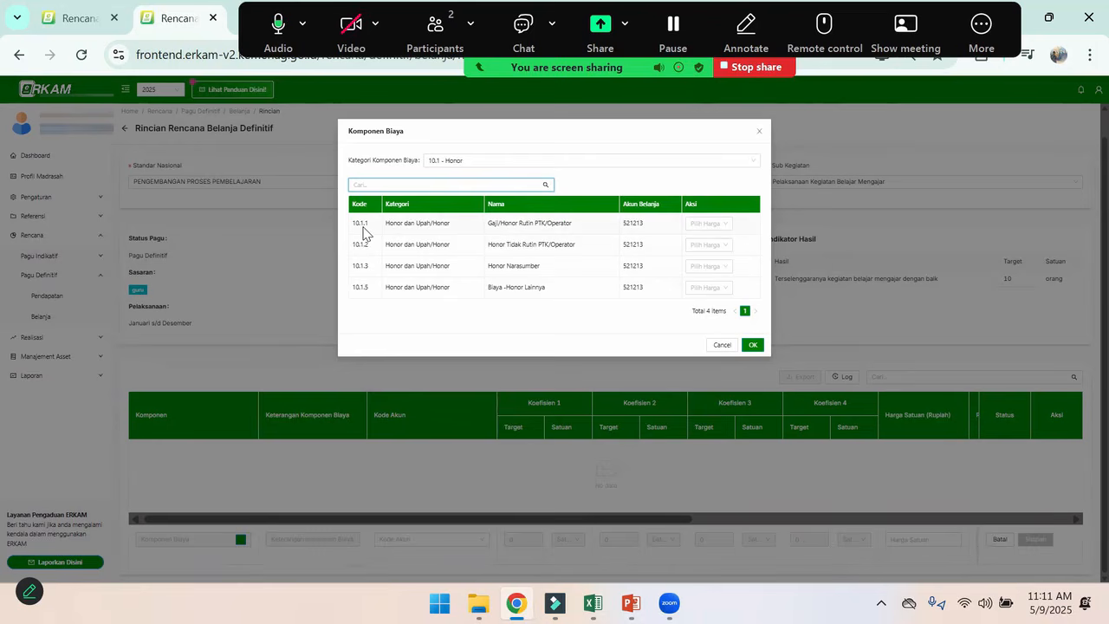
# Choose Tetapkan Harga as the price option for component 10.1.1 Gaji/Honor Rutin PTK/Operator
pyautogui.click(726, 226)
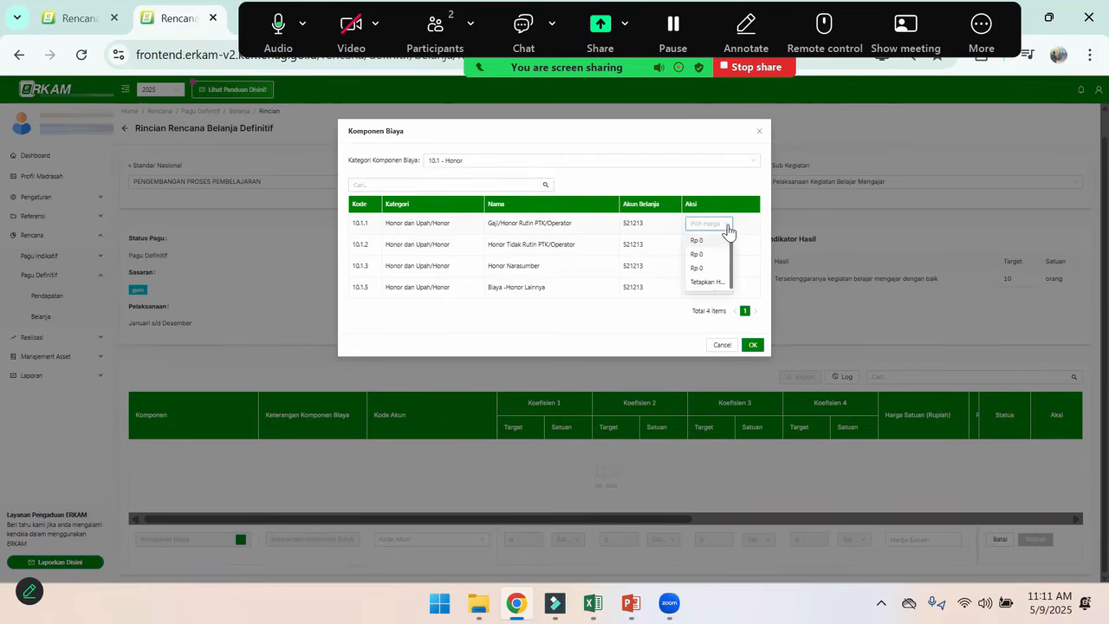
pyautogui.click(702, 284)
pyautogui.click(498, 176)
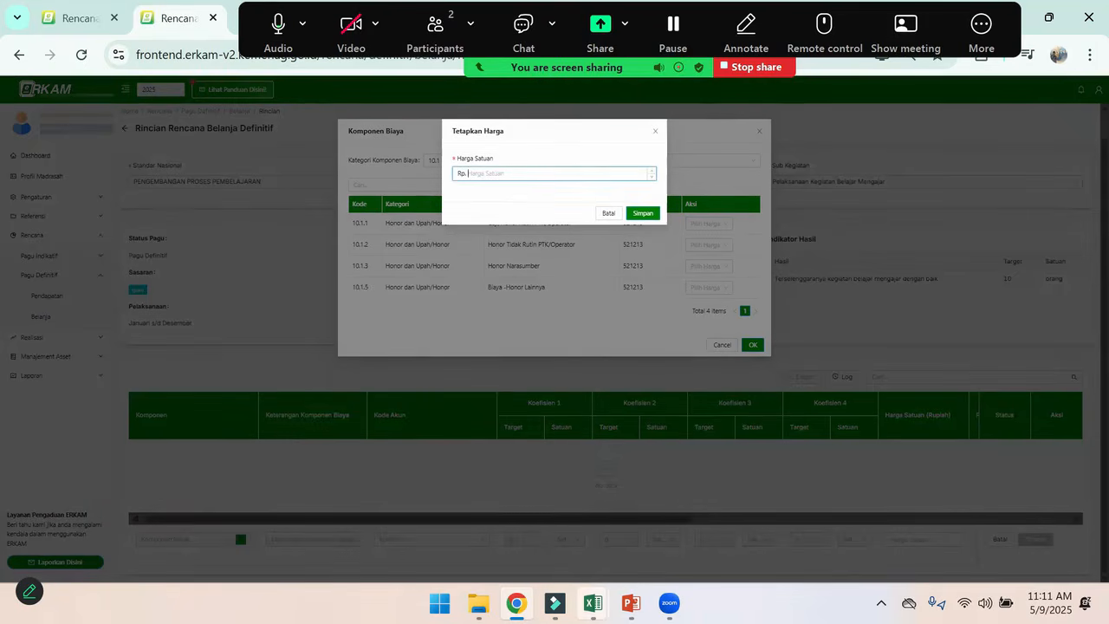
# Check the unit price and headcount of the first Honor Rutin Guru row in the rkam contoh Excel workbook
pyautogui.moveTo(593, 604)
pyautogui.click(665, 511)
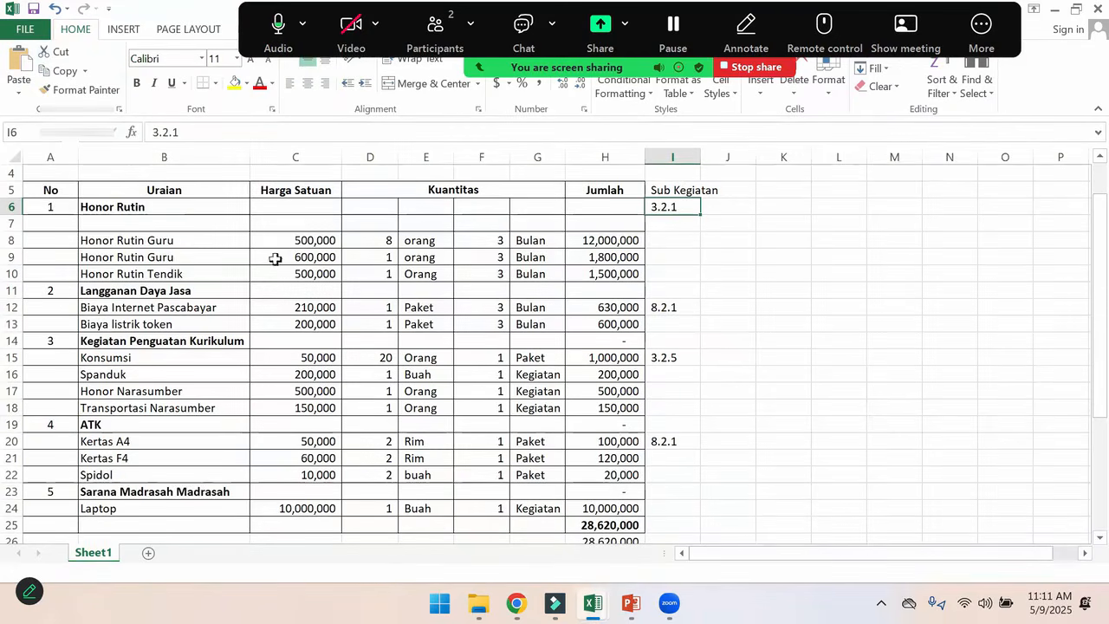
pyautogui.click(195, 243)
pyautogui.click(310, 244)
pyautogui.press('Right')
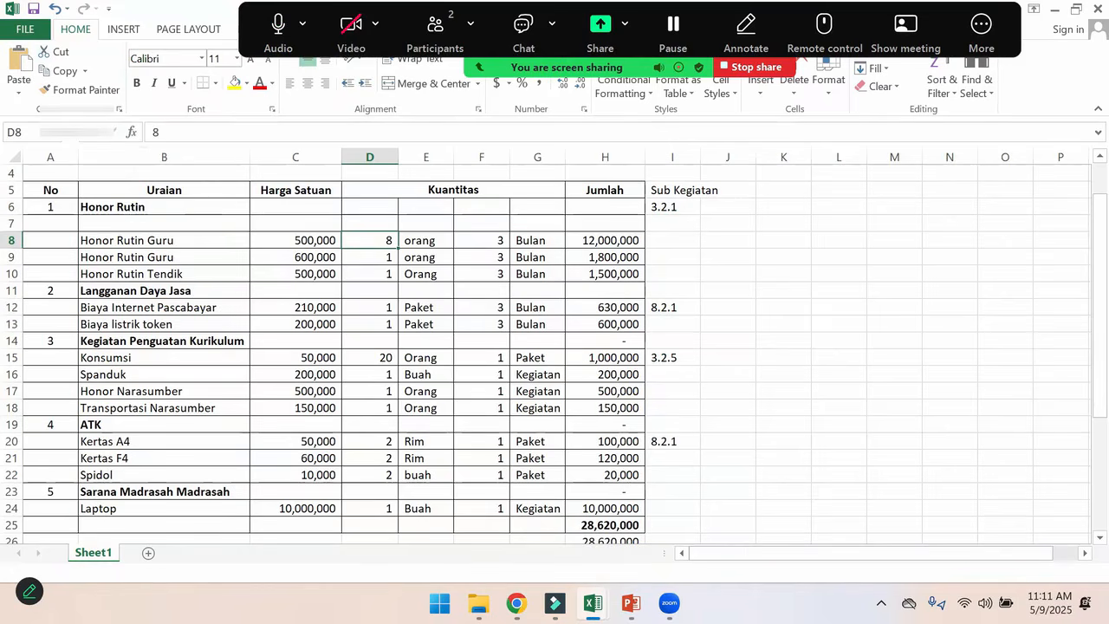
pyautogui.moveTo(520, 598)
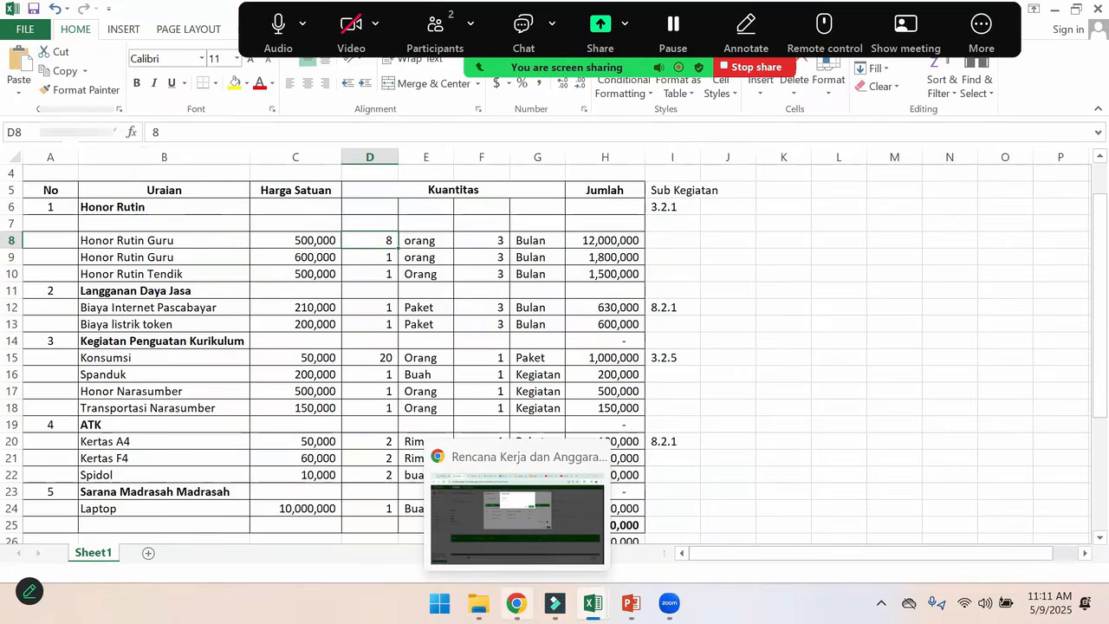
# Return to eRKAM, set the component's Harga Satuan to Rp 500,000 and save it
pyautogui.click(534, 547)
pyautogui.click(508, 174)
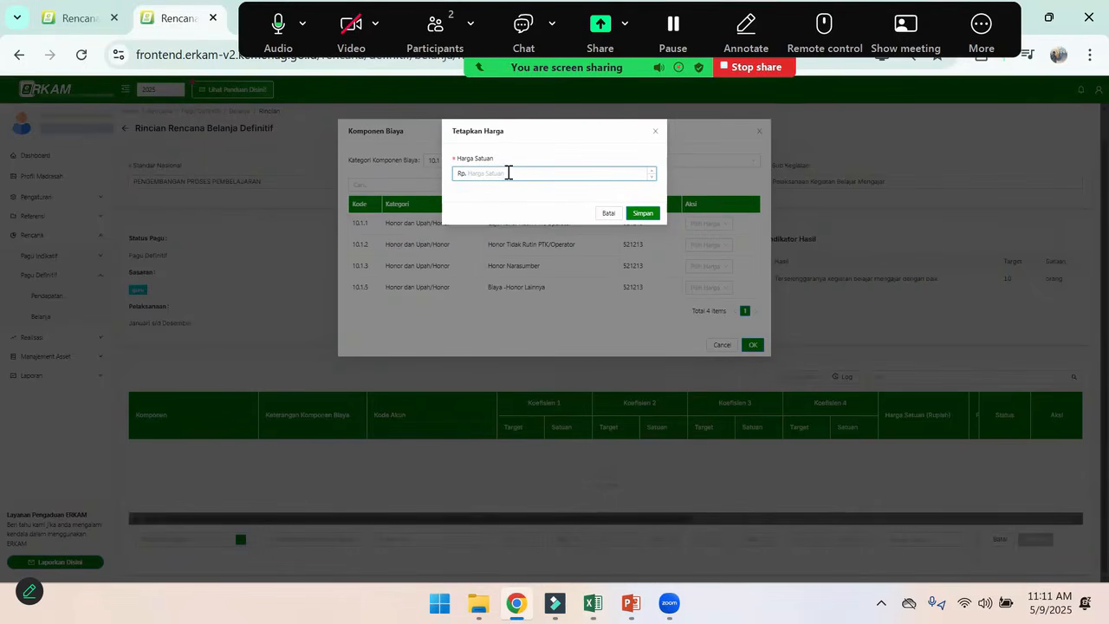
pyautogui.write('500,000')
pyautogui.click(641, 215)
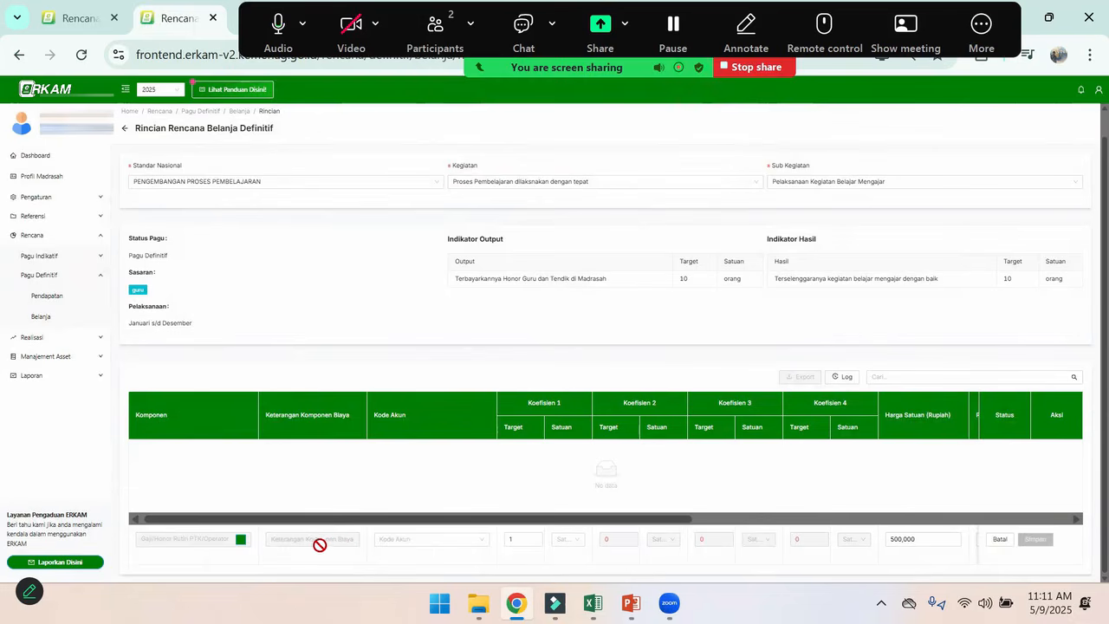
# Assign the account code 521213-Belanja Honor Output to the honorarium component
pyautogui.click(449, 544)
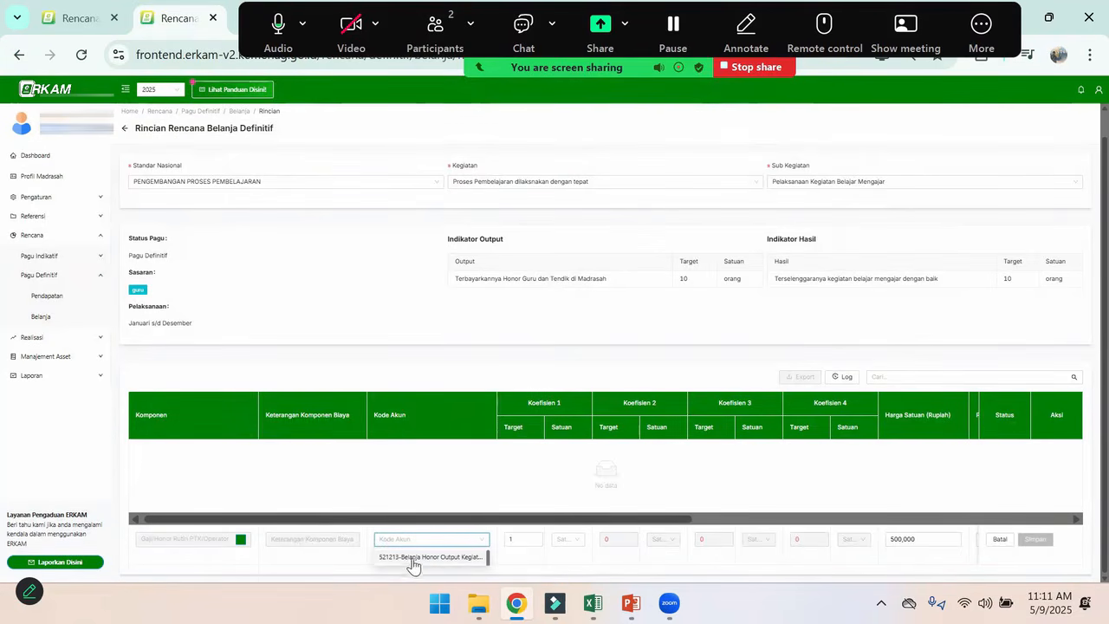
pyautogui.click(406, 557)
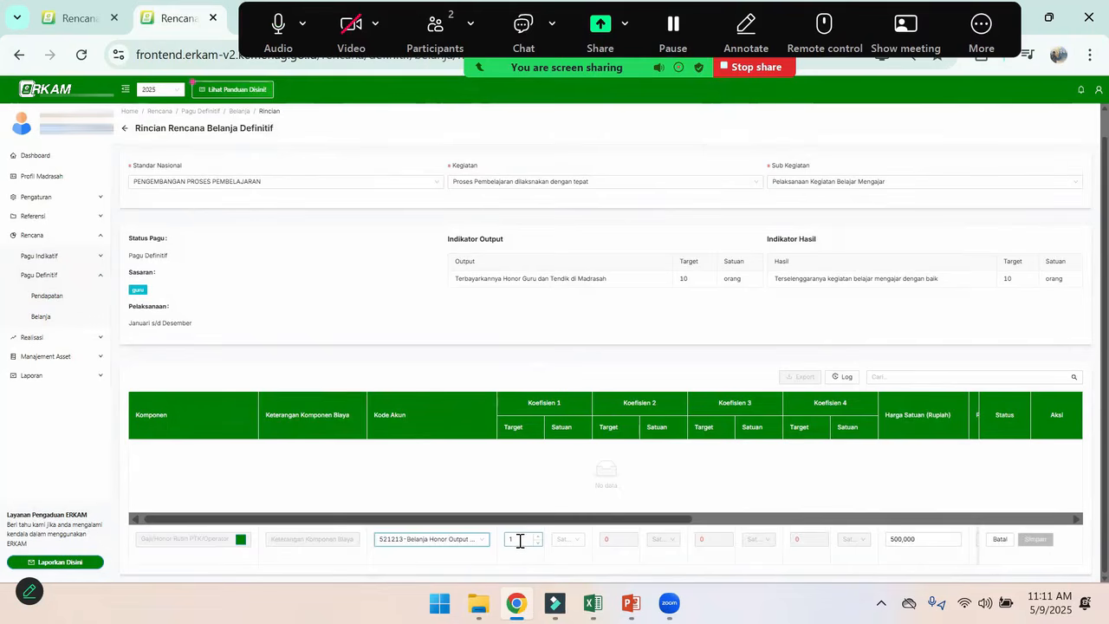
# Recheck the headcount in the rkam contoh Excel workbook and set Koefisien 1 in eRKAM to 8 orang
pyautogui.moveTo(593, 604)
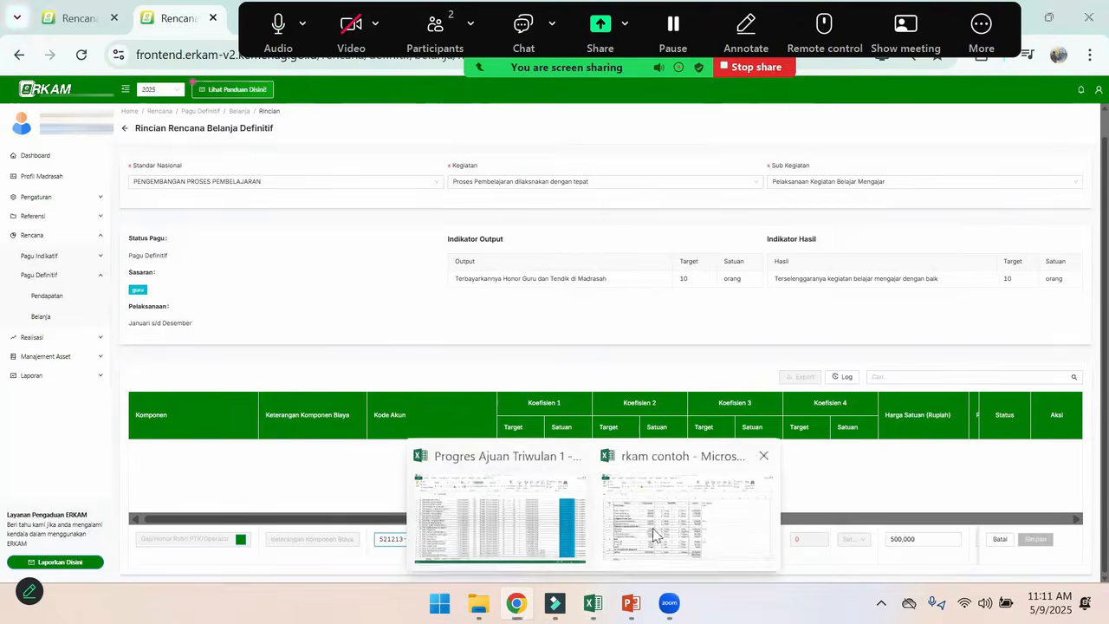
pyautogui.click(655, 507)
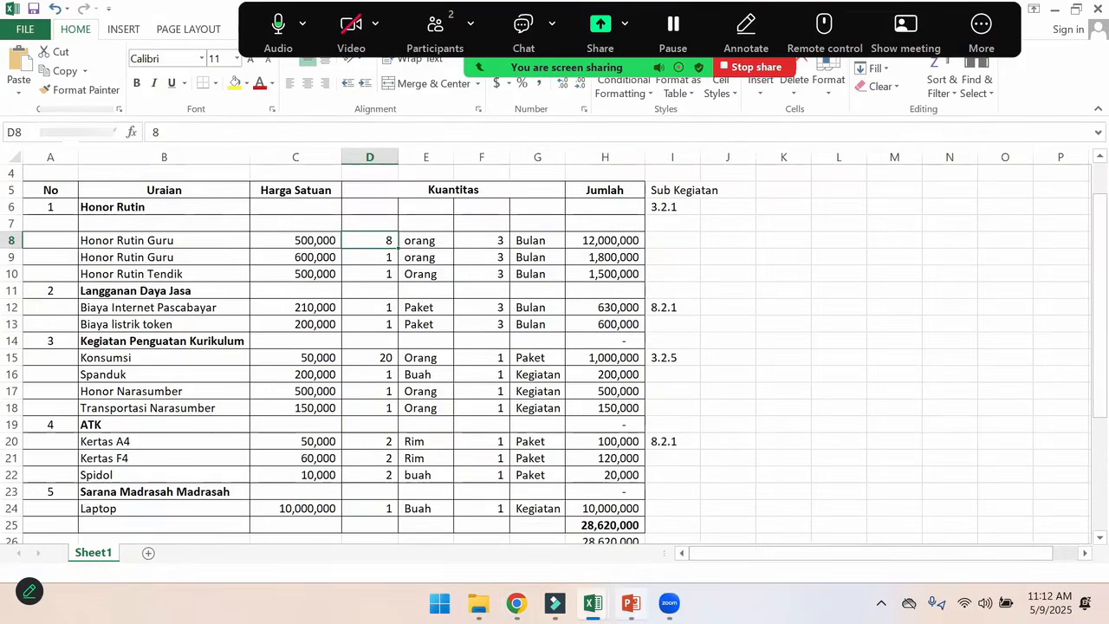
pyautogui.moveTo(631, 604)
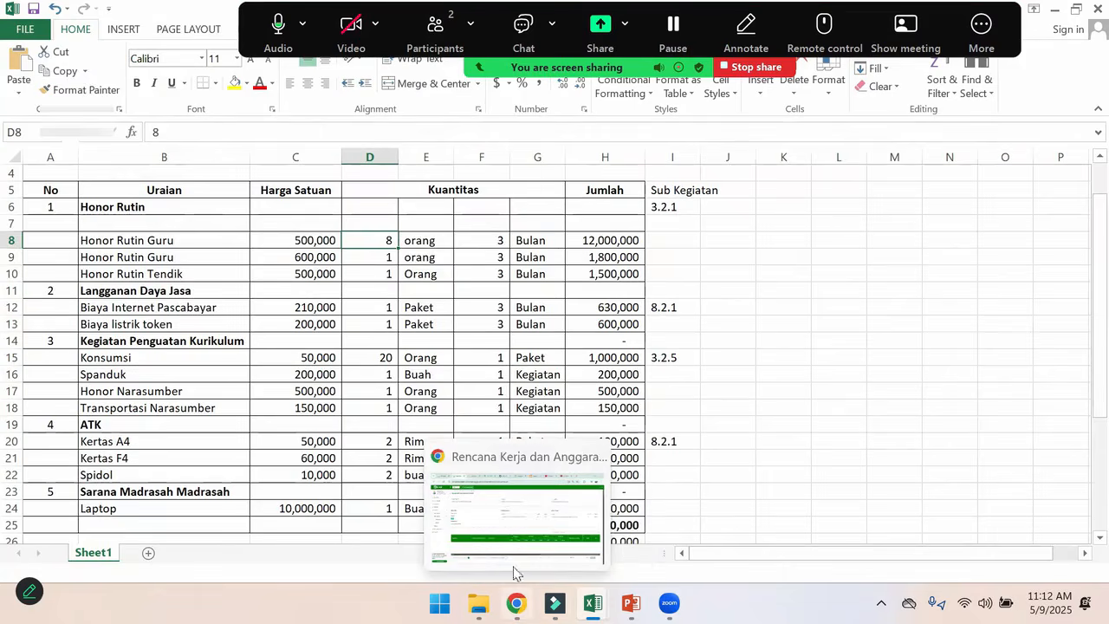
pyautogui.click(528, 511)
pyautogui.click(530, 539)
pyautogui.press('BackSpace')
pyautogui.write('8')
pyautogui.click(567, 539)
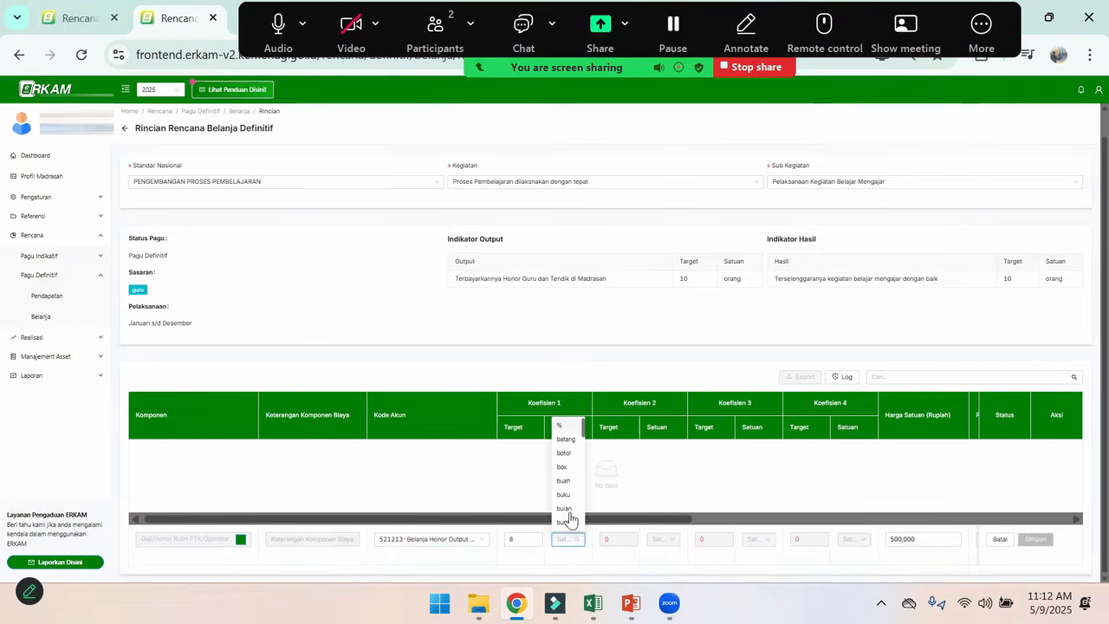
pyautogui.write('or')
pyautogui.click(565, 557)
# Set Koefisien 2 of the honorarium component to 3 bulan
pyautogui.click(613, 539)
pyautogui.write('3')
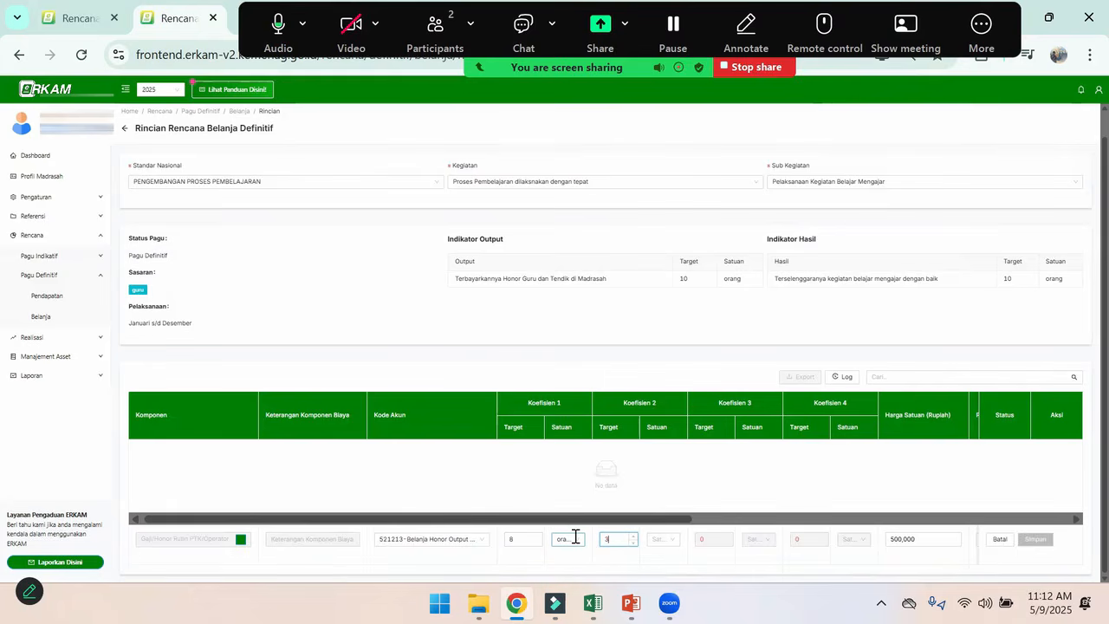
pyautogui.click(664, 539)
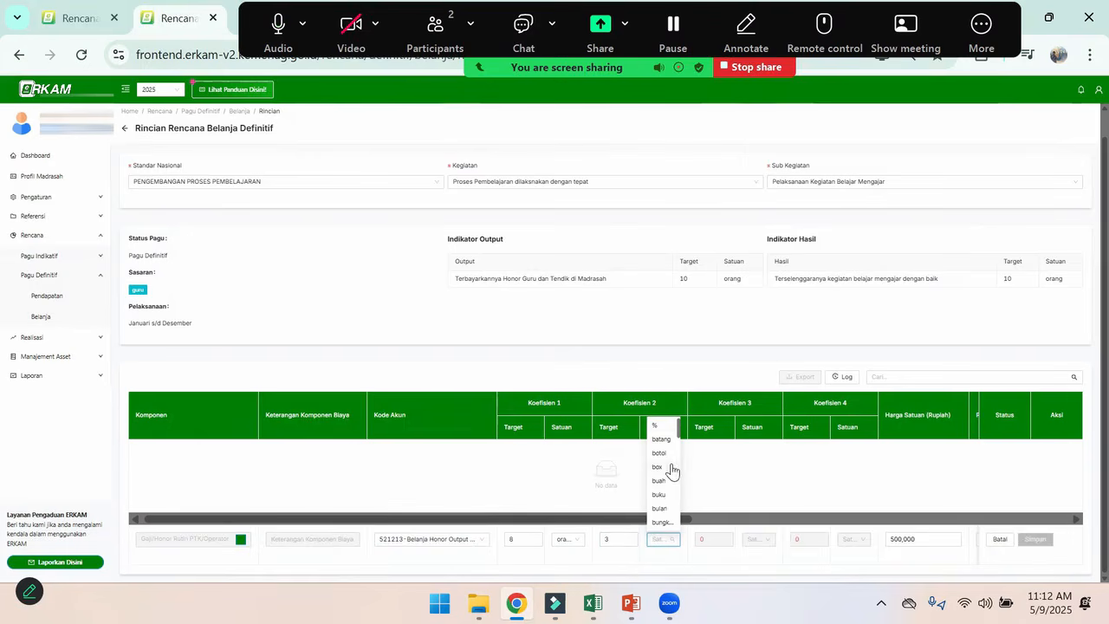
pyautogui.click(664, 511)
pyautogui.click(705, 537)
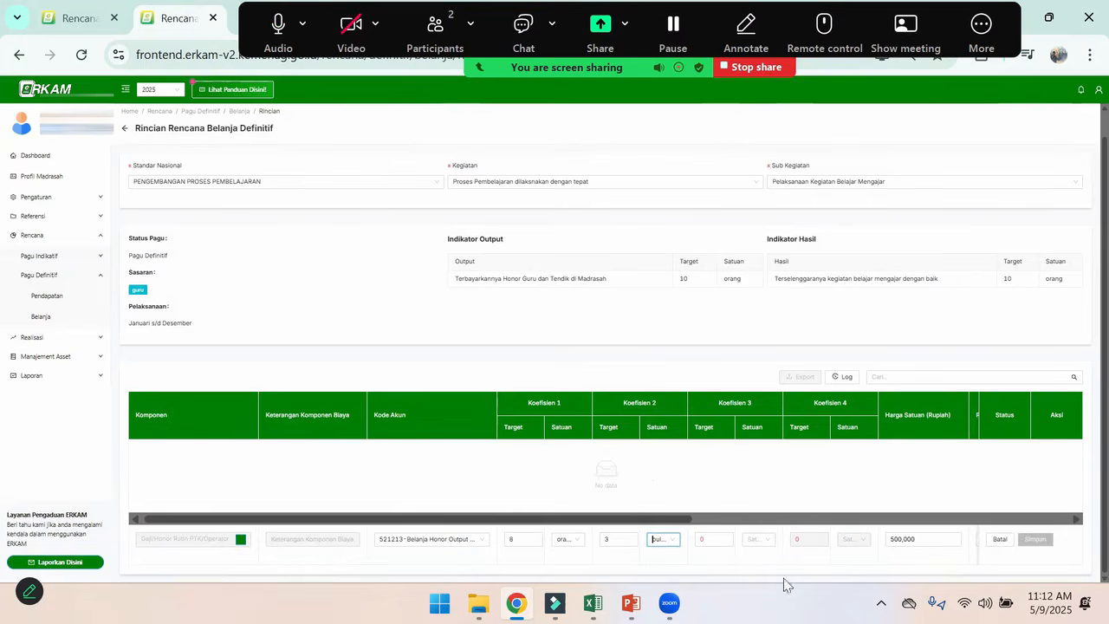
# Set the honorarium component's PPN option to Tidak ada PPN
pyautogui.moveTo(685, 519); pyautogui.dragTo(834, 525)
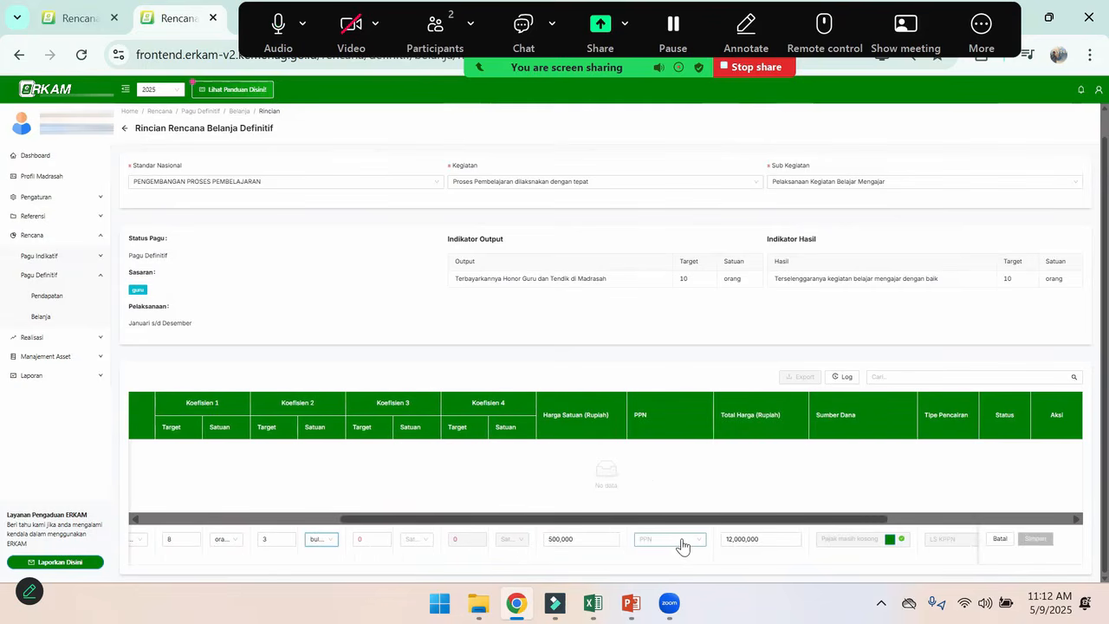
pyautogui.click(682, 544)
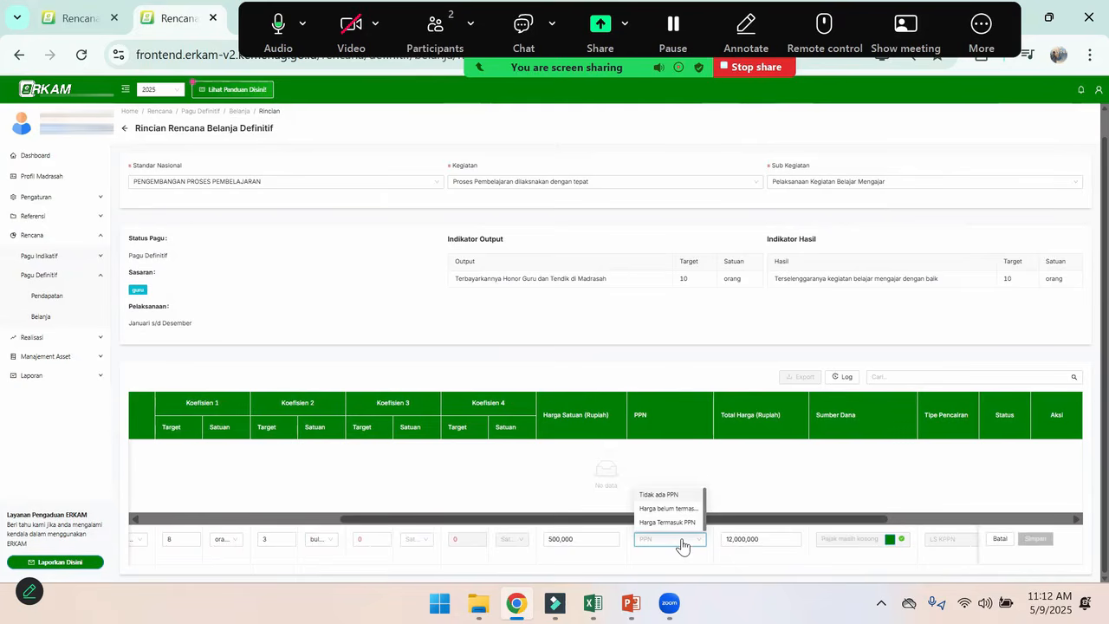
pyautogui.click(665, 496)
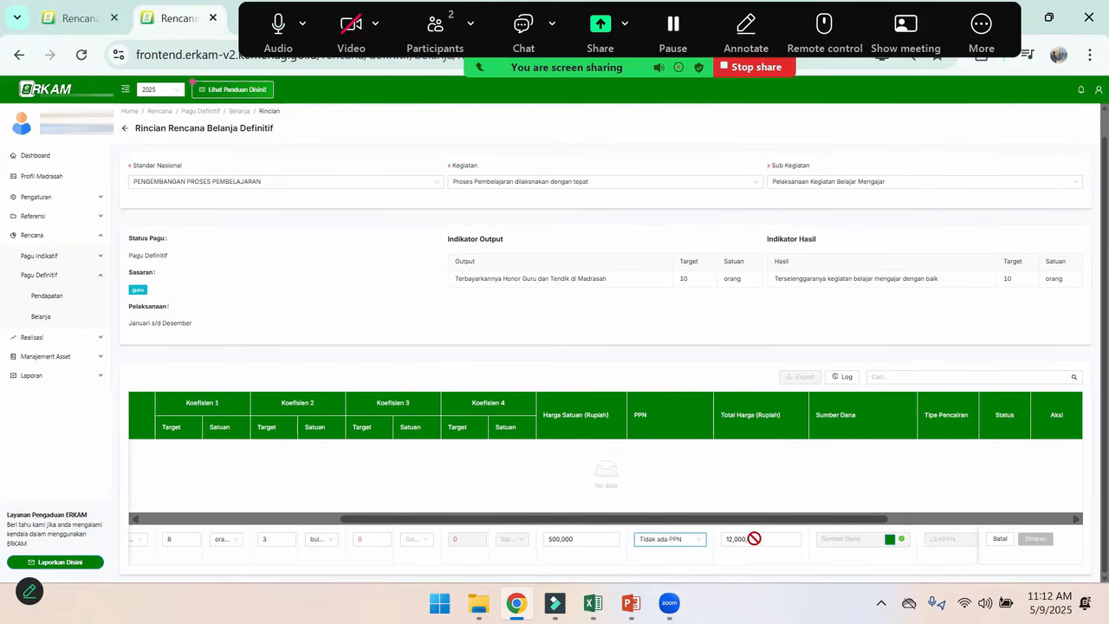
# Add APBN BOS TRIWULAN 1 as the component's Sumber Dana with an allocated quantity of 24, and save it
pyautogui.click(899, 539)
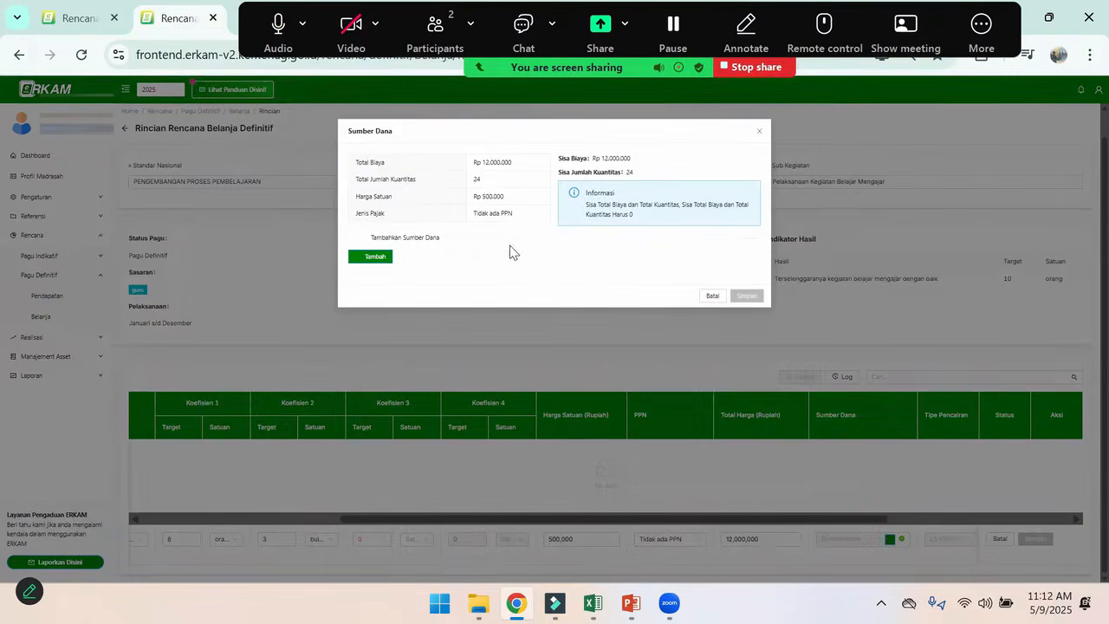
pyautogui.click(376, 258)
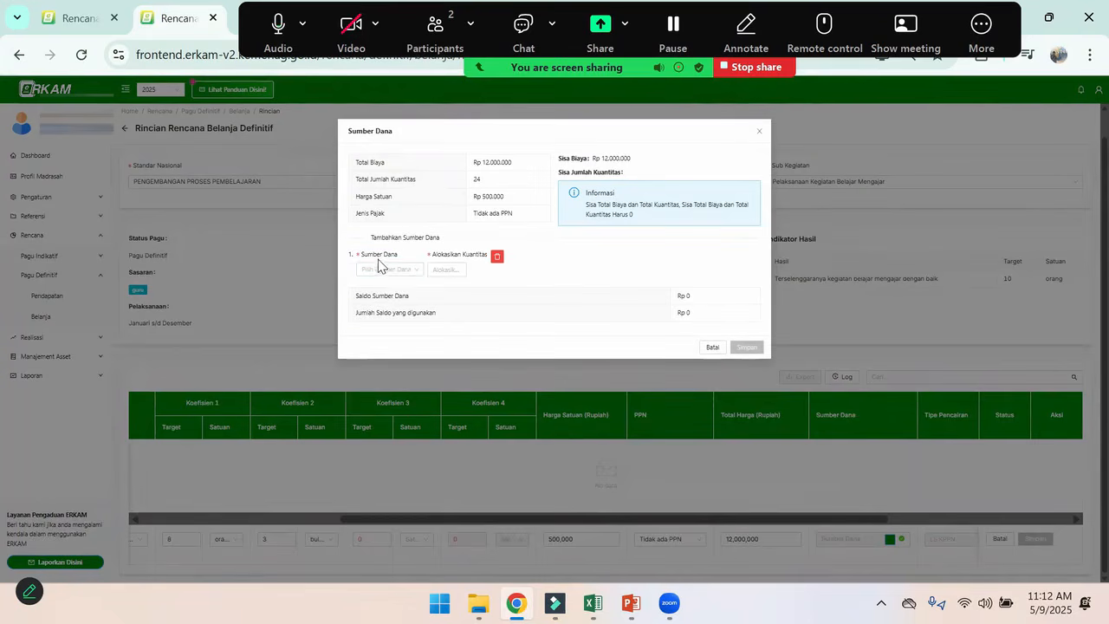
pyautogui.click(395, 274)
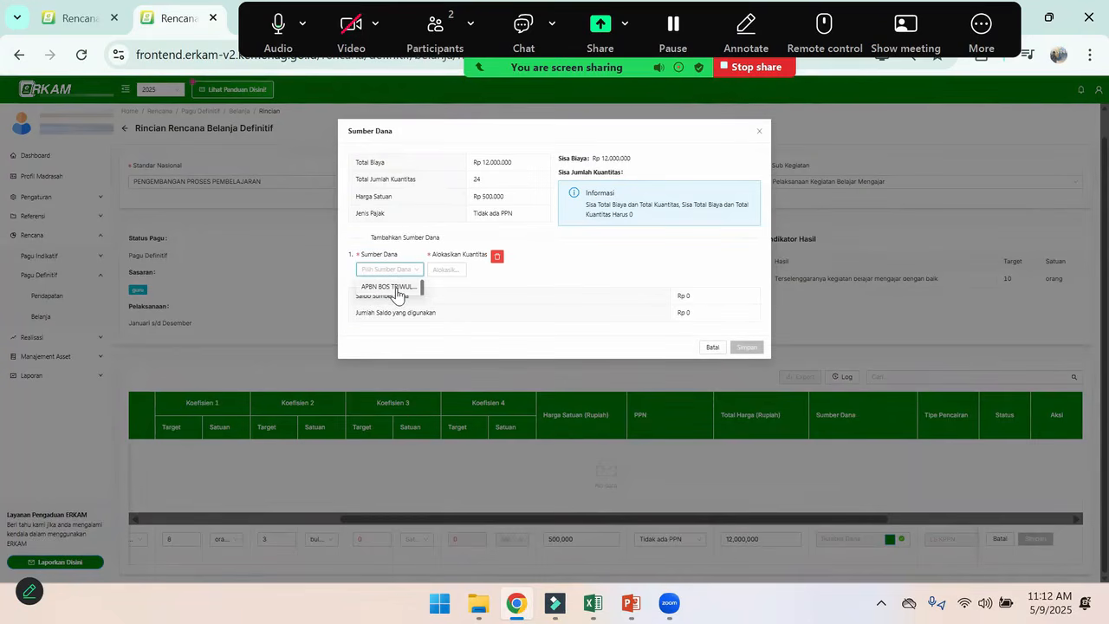
pyautogui.click(395, 289)
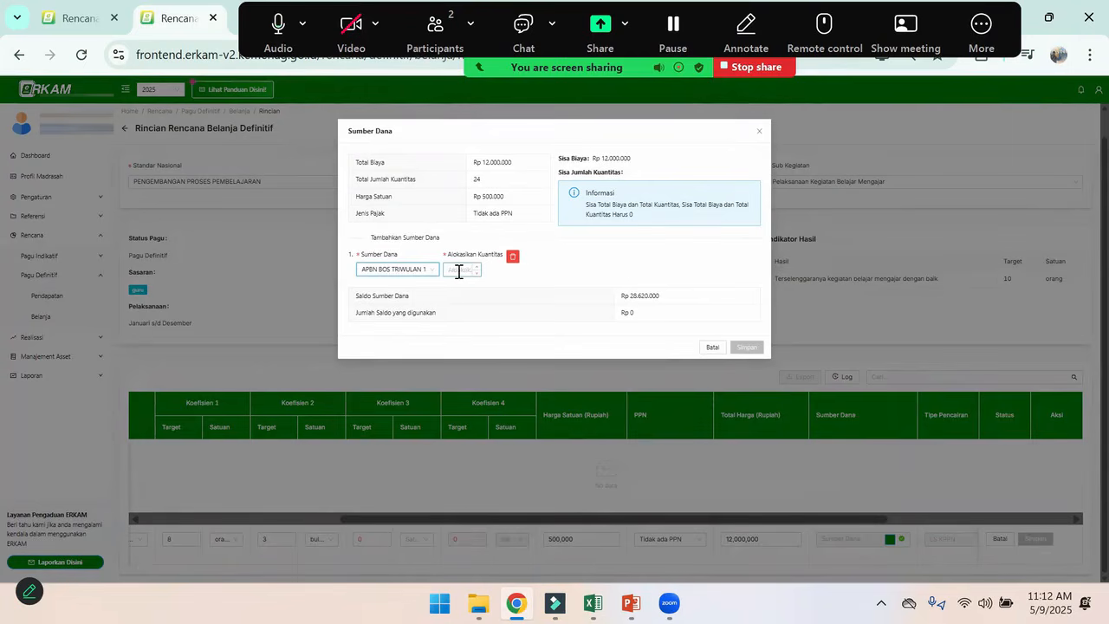
pyautogui.click(455, 271)
pyautogui.write('24')
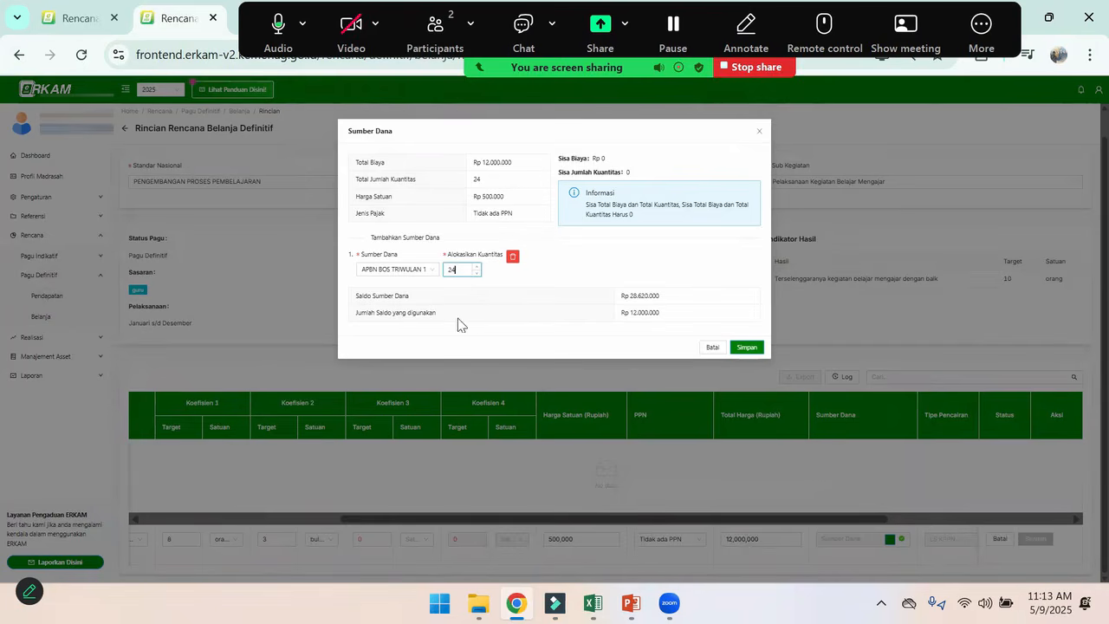
pyautogui.click(747, 347)
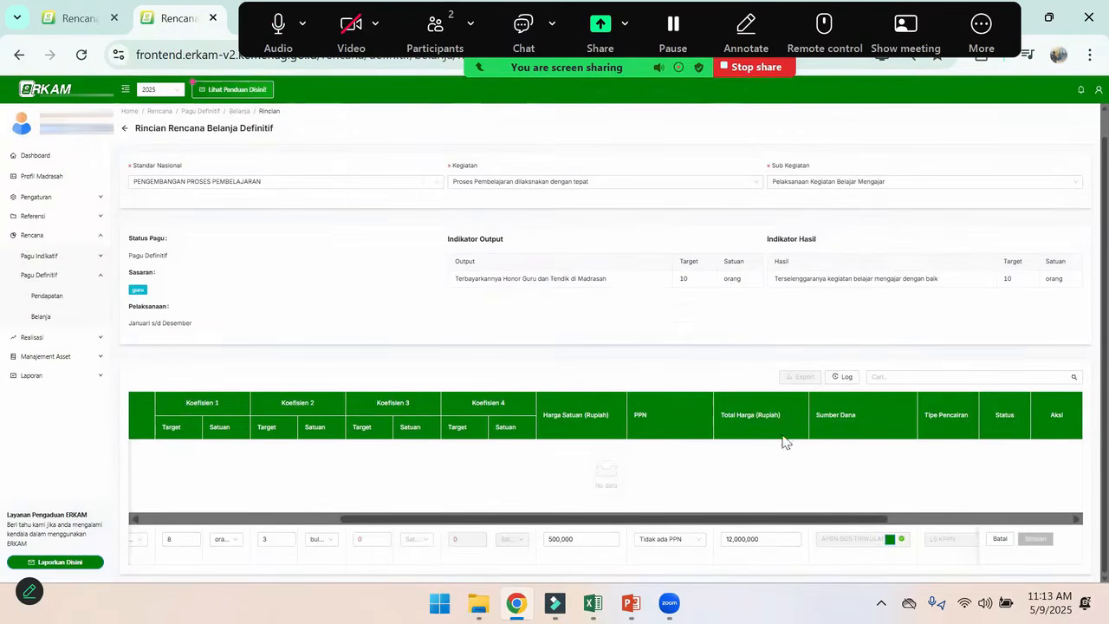
# Allocate 24 to Mei in the component's monthly cash budget (AKB), then save the allocation and the honorarium component
pyautogui.moveTo(500, 520); pyautogui.dragTo(716, 522)
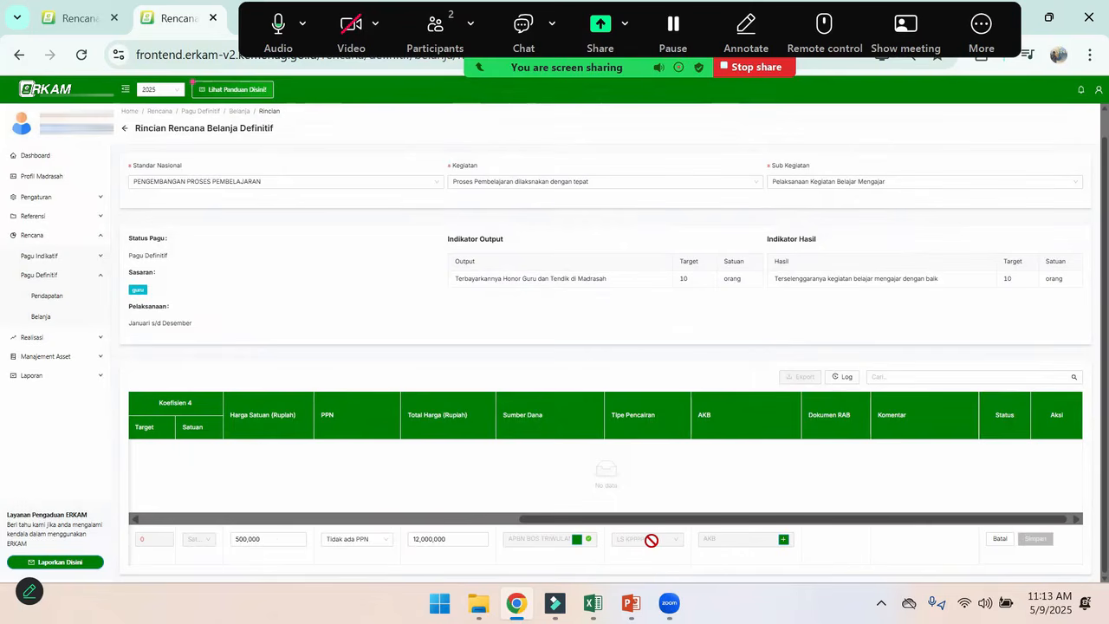
pyautogui.click(783, 541)
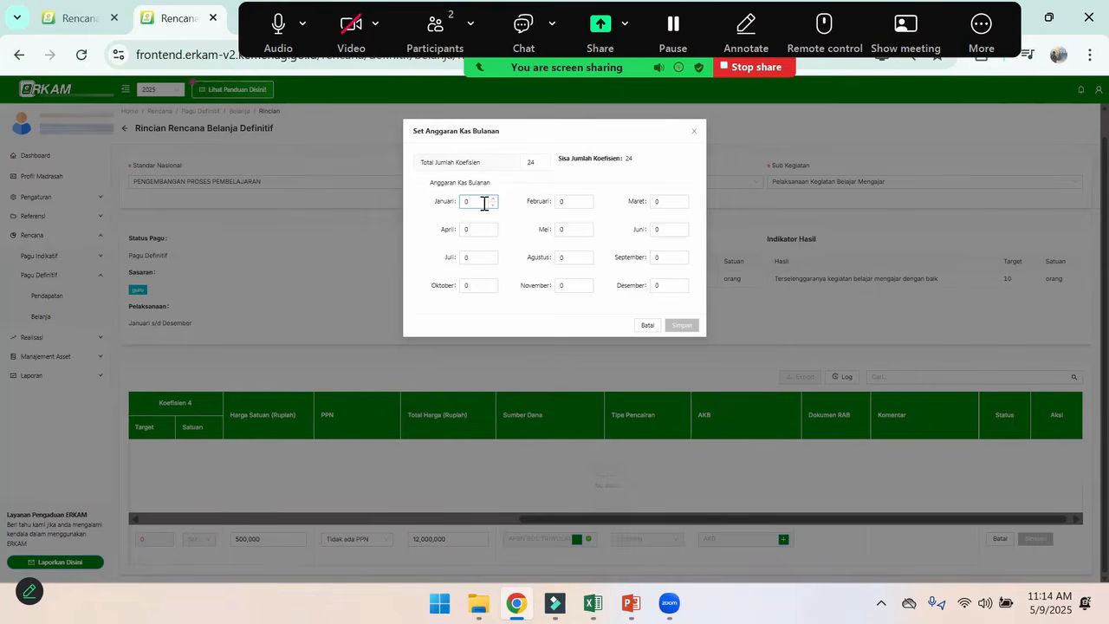
pyautogui.click(571, 232)
pyautogui.press('BackSpace')
pyautogui.write('24')
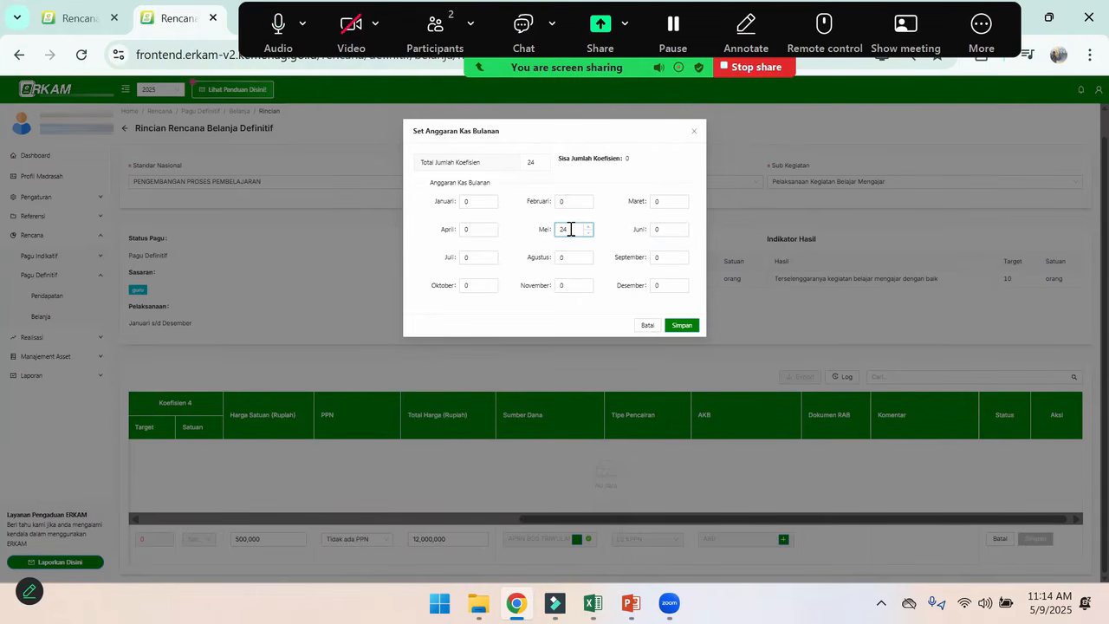
pyautogui.click(682, 327)
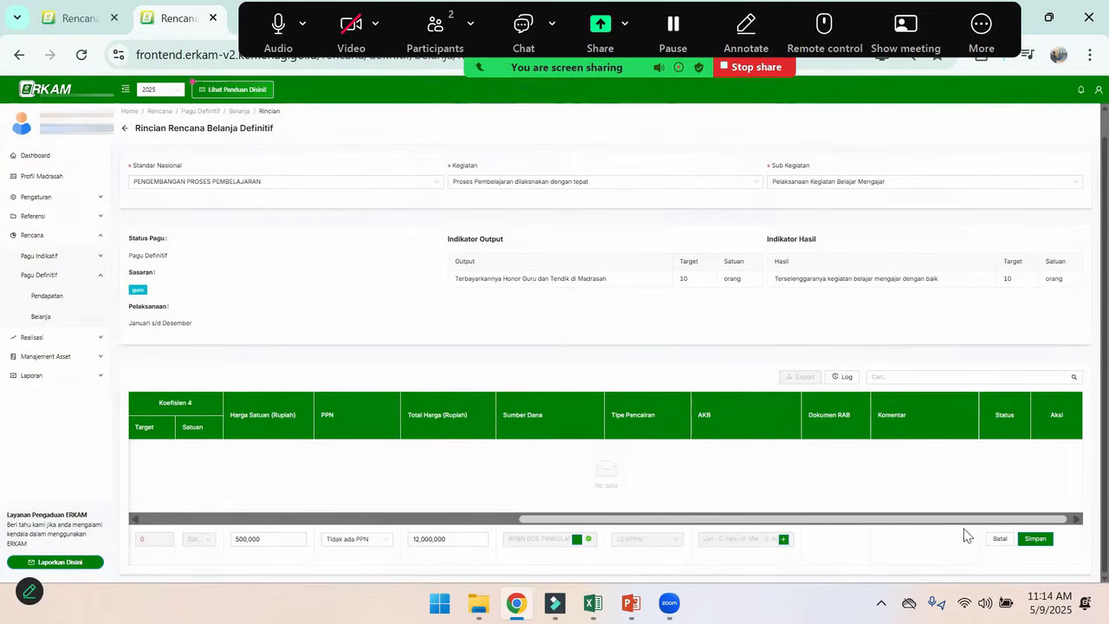
pyautogui.click(1034, 539)
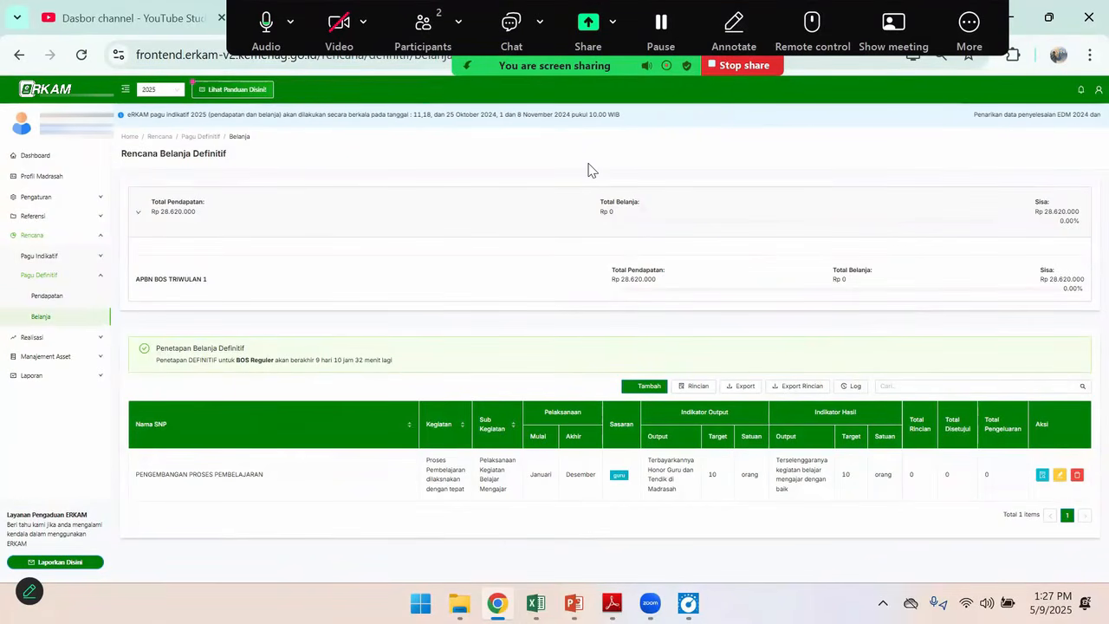
# Switch to the rkam contoh Excel workbook and delete the empty row 7 below Honor Rutin
pyautogui.moveTo(537, 602)
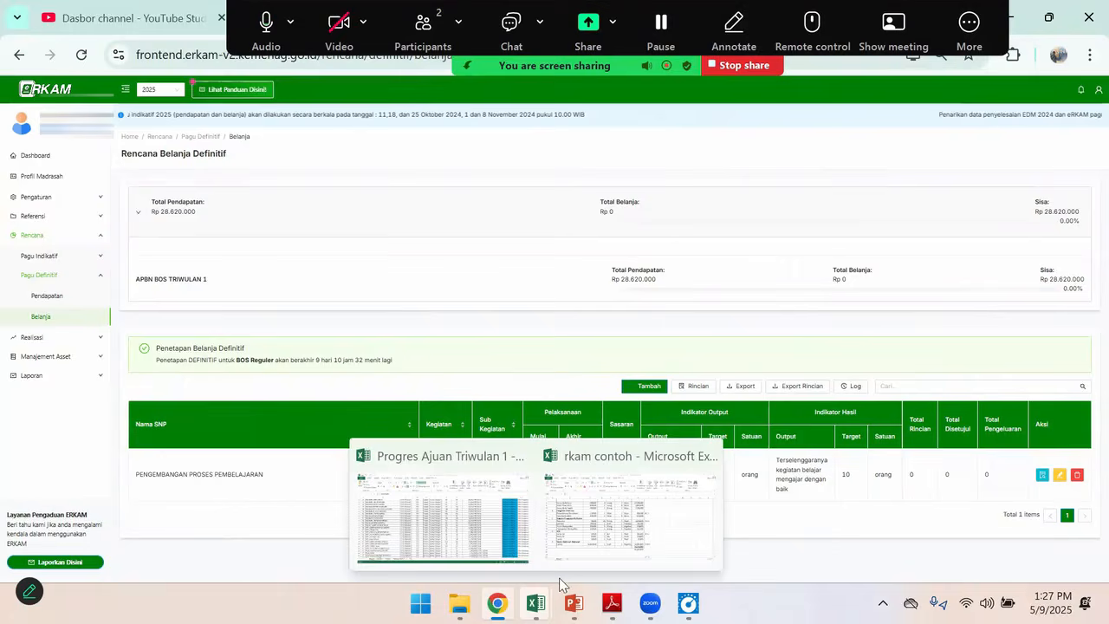
pyautogui.click(597, 555)
pyautogui.scroll(3, 389, 424)
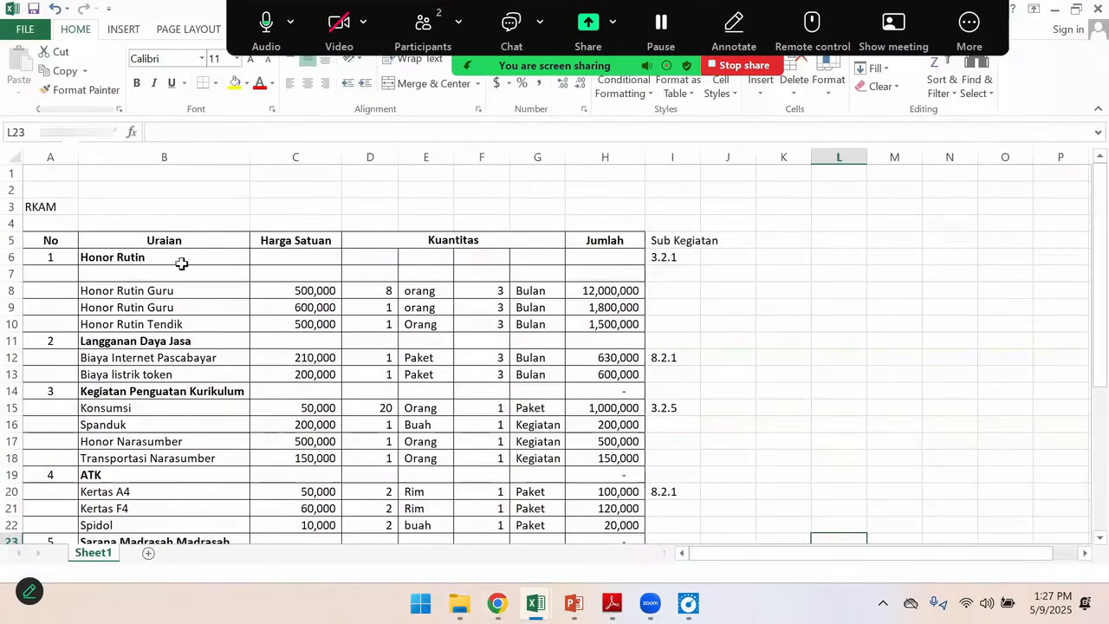
pyautogui.click(13, 273)
pyautogui.rightClick(13, 273)
pyautogui.click(45, 414)
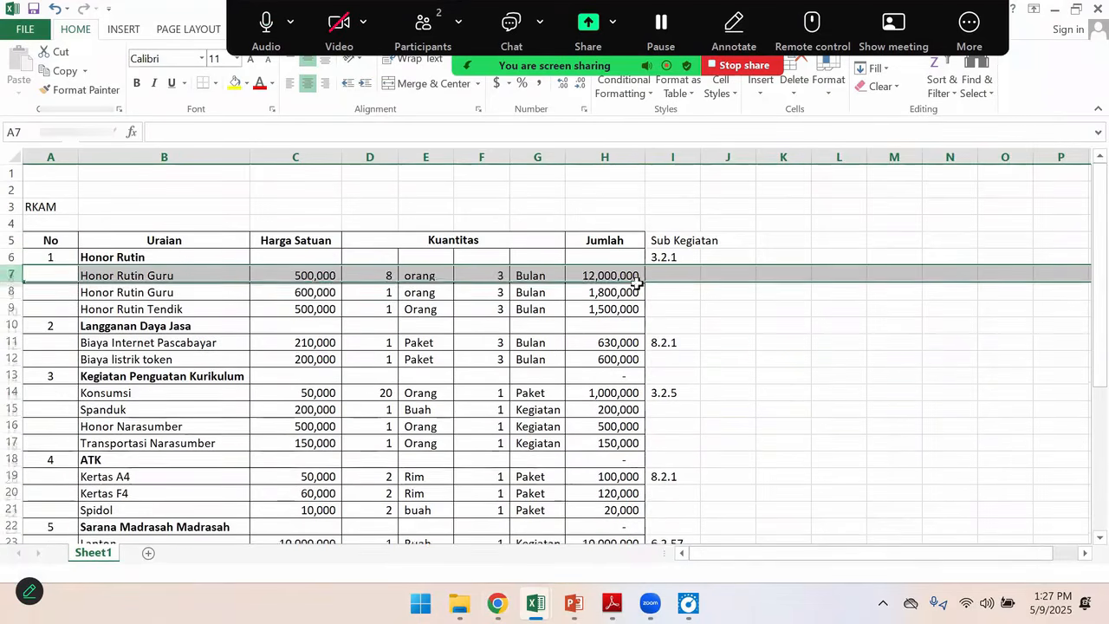
# Check the Sub Kegiatan codes listed for Honor Rutin and Langganan Daya Jasa in the workbook
pyautogui.click(679, 258)
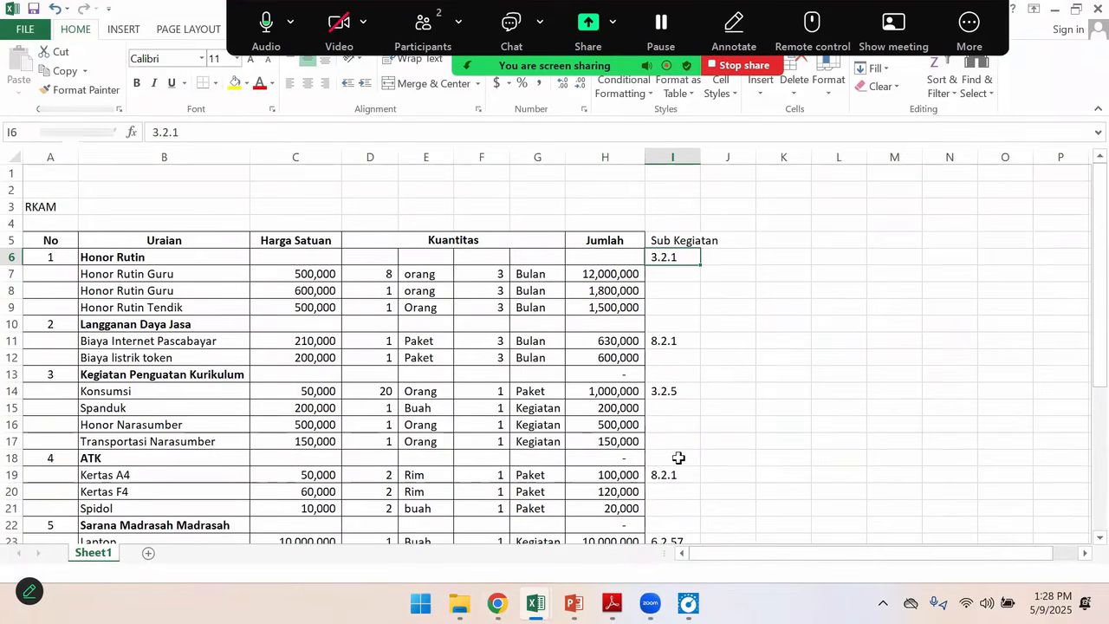
pyautogui.click(675, 341)
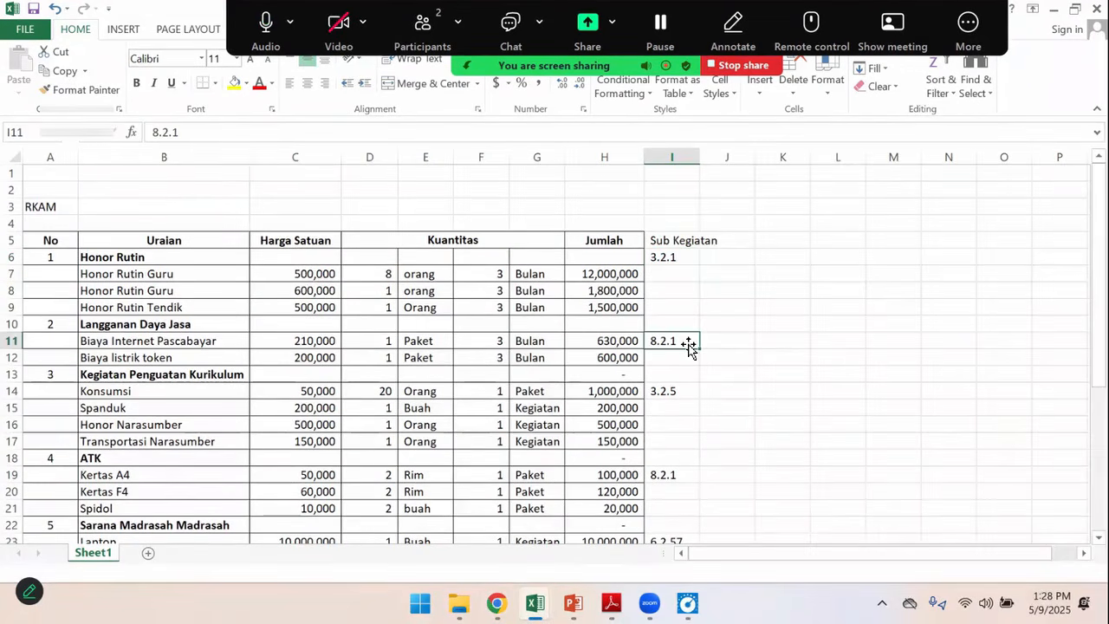
pyautogui.moveTo(650, 603)
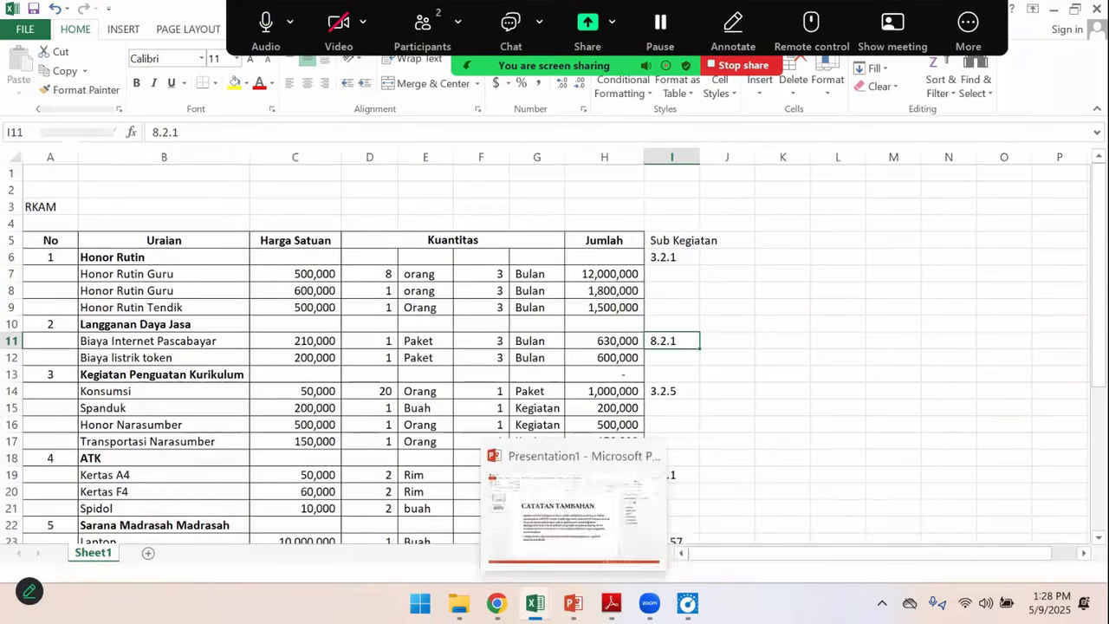
# Return to eRKAM and start a new BOS-funded activity plan with sub kegiatan 8.2.1 Penyediaan Beban Operasional Madrasah
pyautogui.click(496, 603)
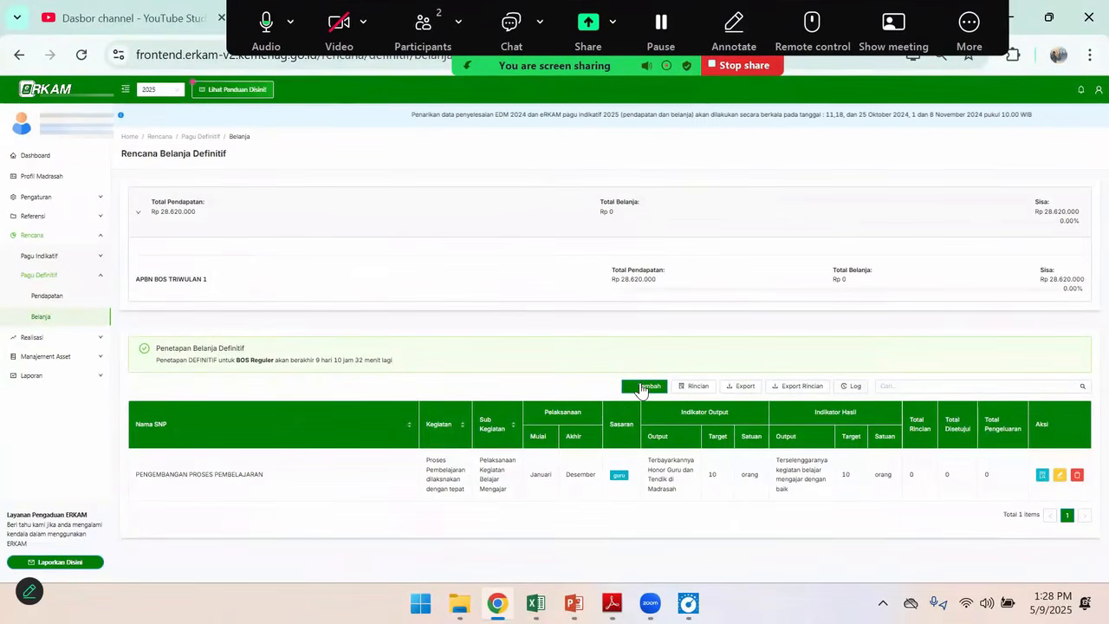
pyautogui.click(659, 392)
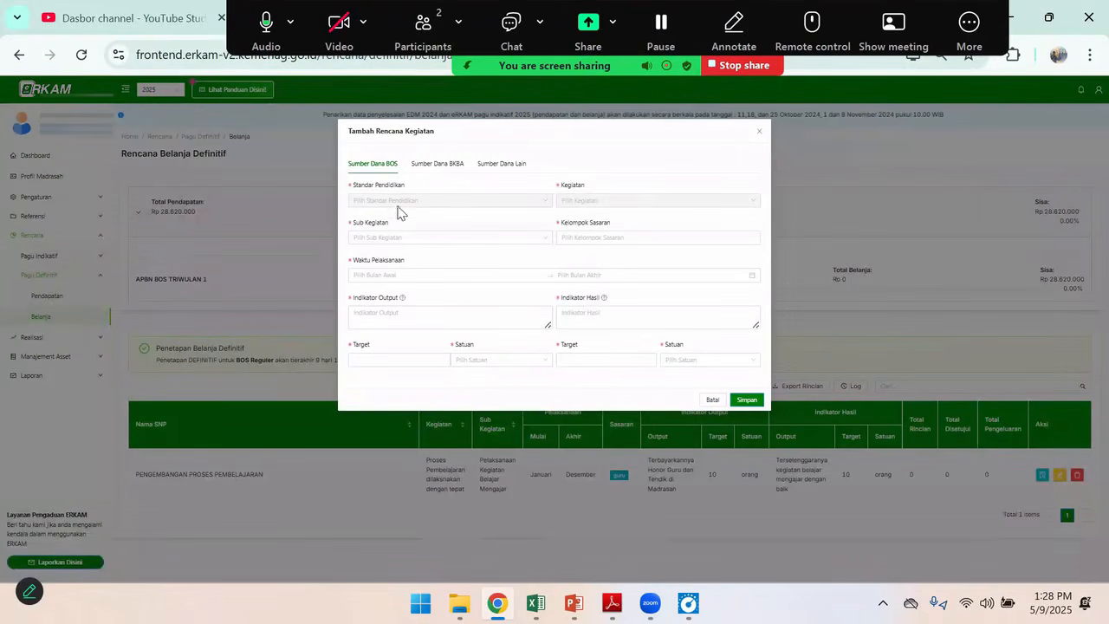
pyautogui.click(396, 239)
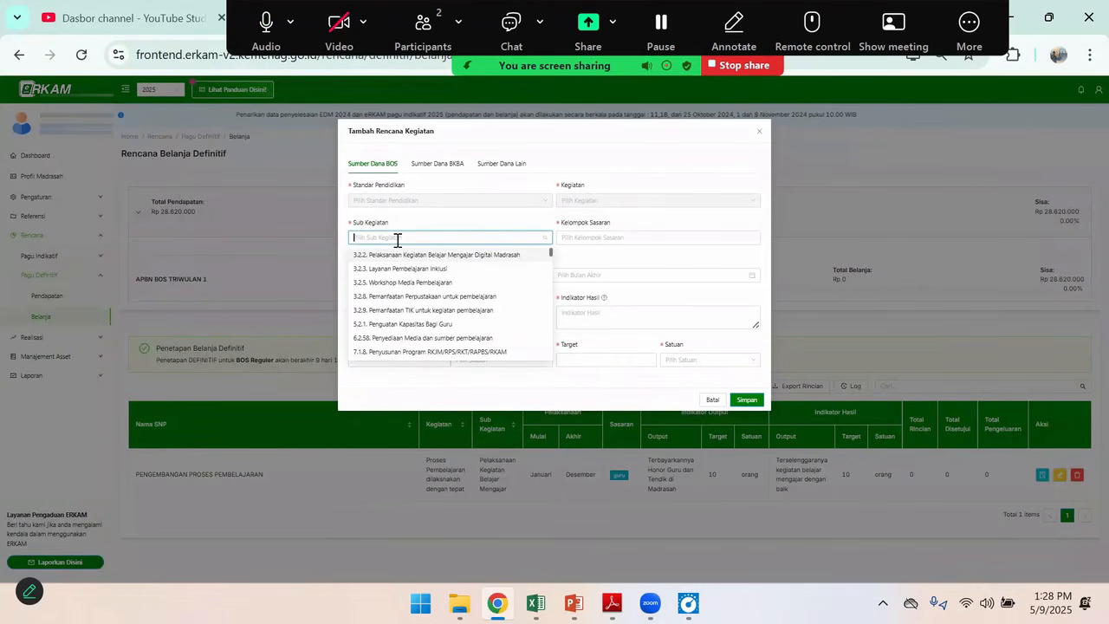
pyautogui.write('8.2')
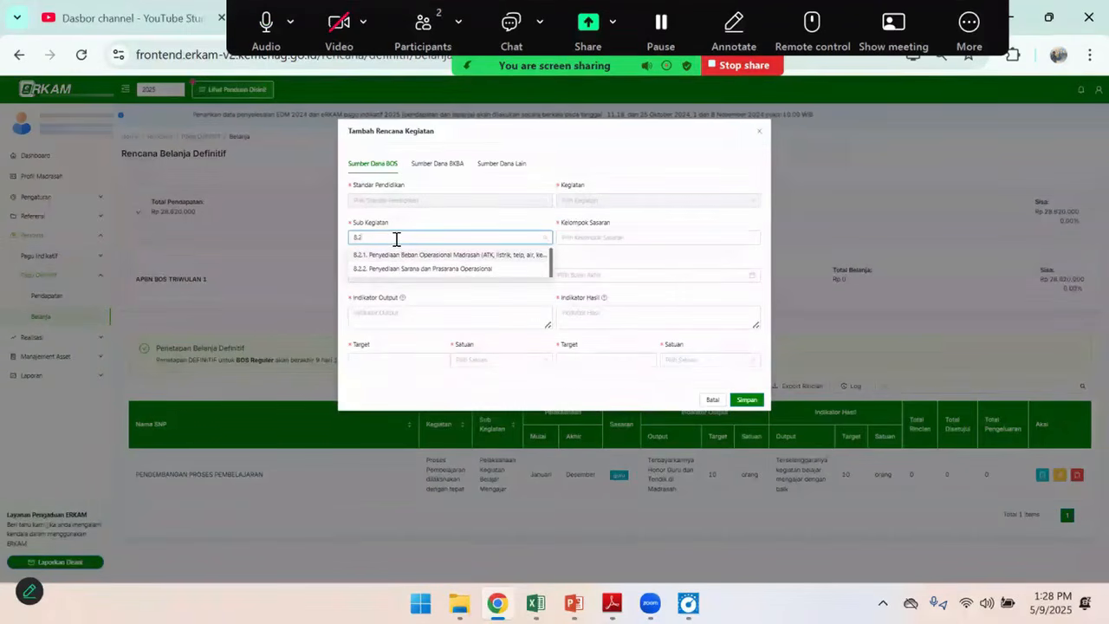
pyautogui.click(415, 254)
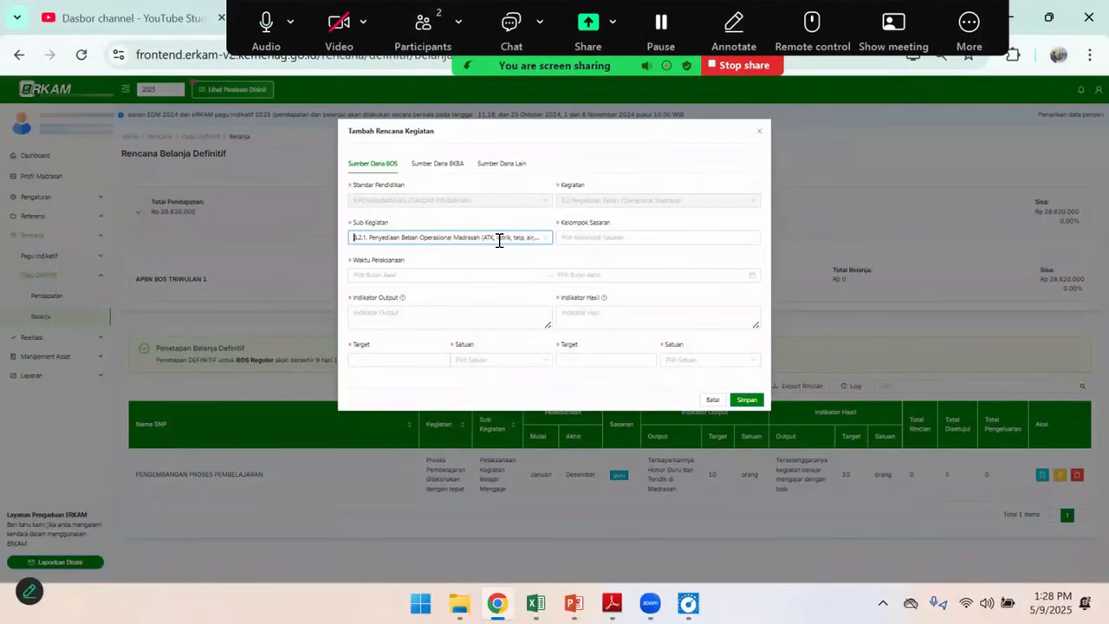
# Set the activity's Kelompok Sasaran to Madrasah and its Waktu Pelaksanaan from 2025-01 to 2025-12
pyautogui.hotkey('alt', 'Tab')
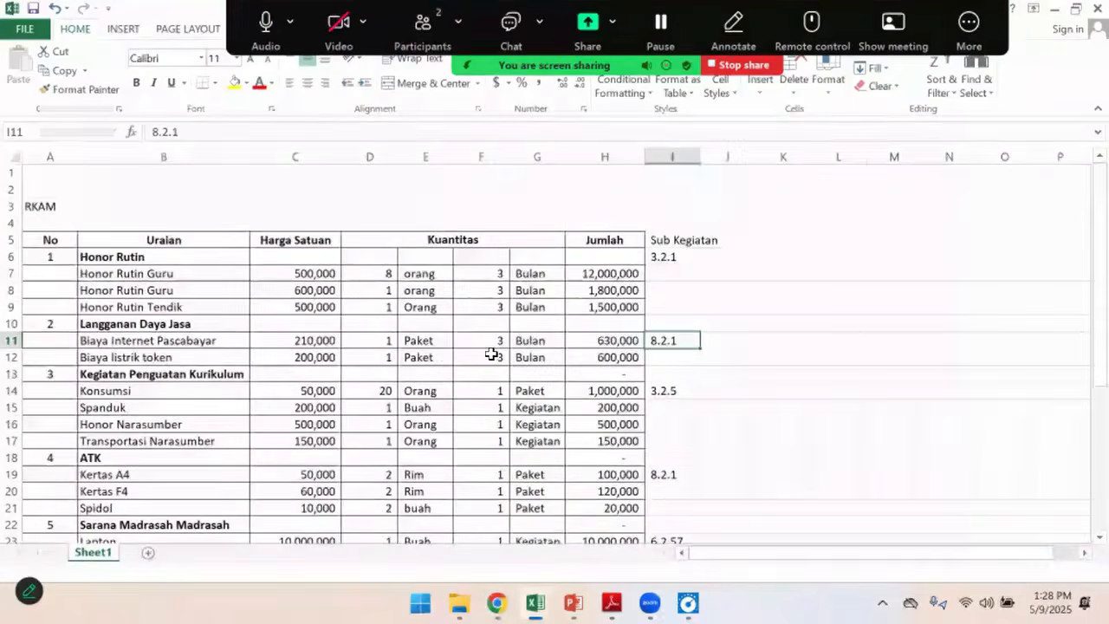
pyautogui.hotkey('alt', 'Tab')
pyautogui.click(575, 238)
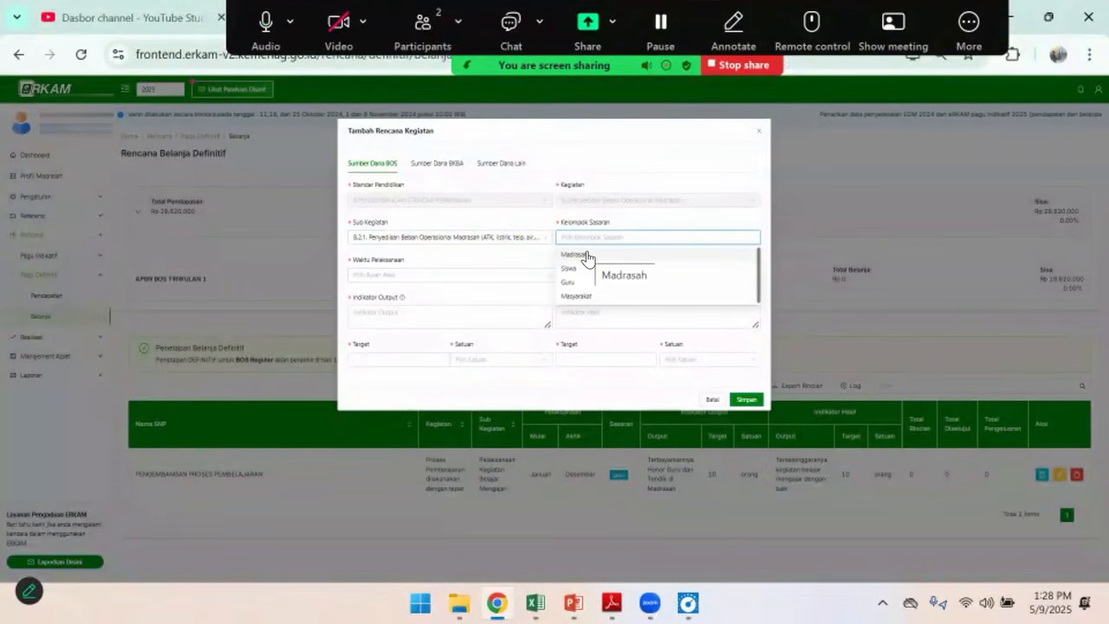
pyautogui.click(586, 254)
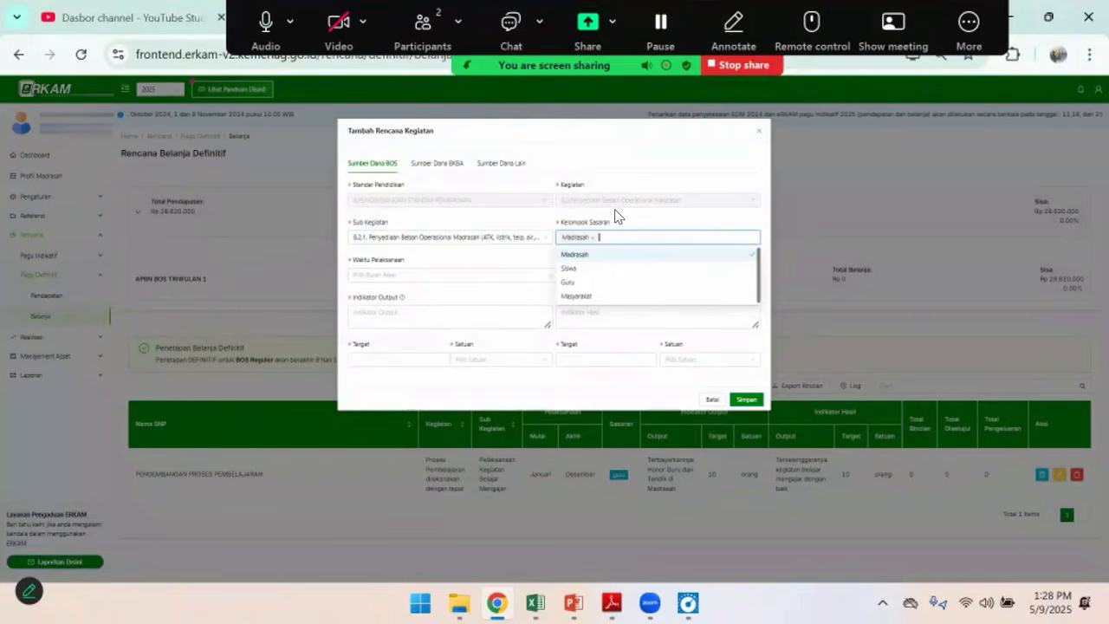
pyautogui.click(445, 274)
pyautogui.click(370, 320)
pyautogui.click(445, 405)
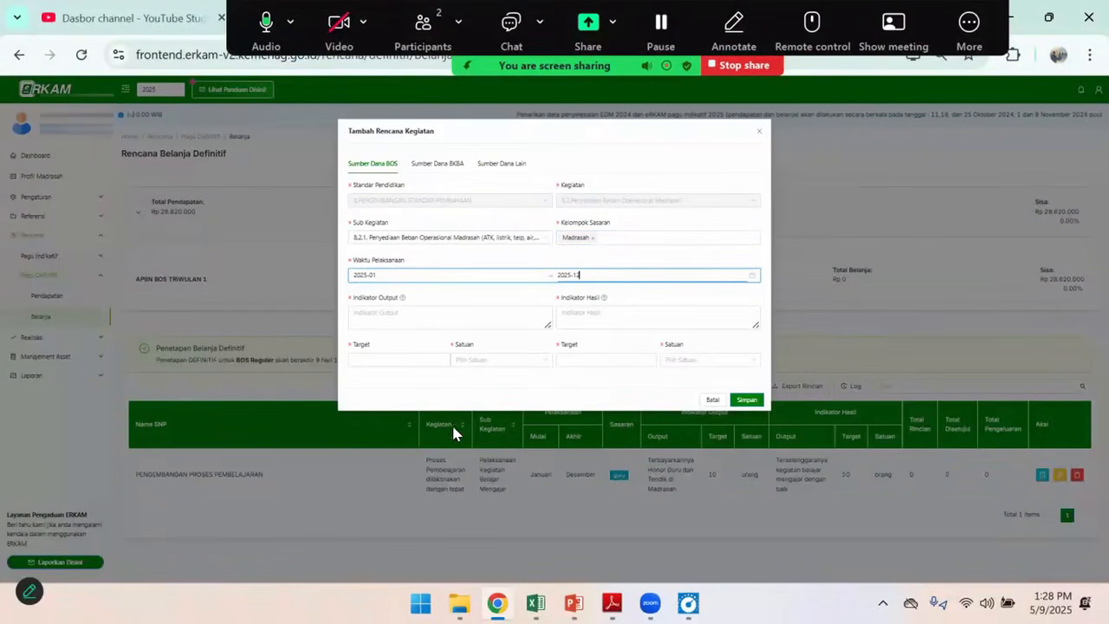
# Fill Indikator Output with "Tersedianya Layanan Operasional Madrasah" and Indikator Hasil with "Pelaksanaan Kegiatan Belajar Mengajar lancar"
pyautogui.click(377, 313)
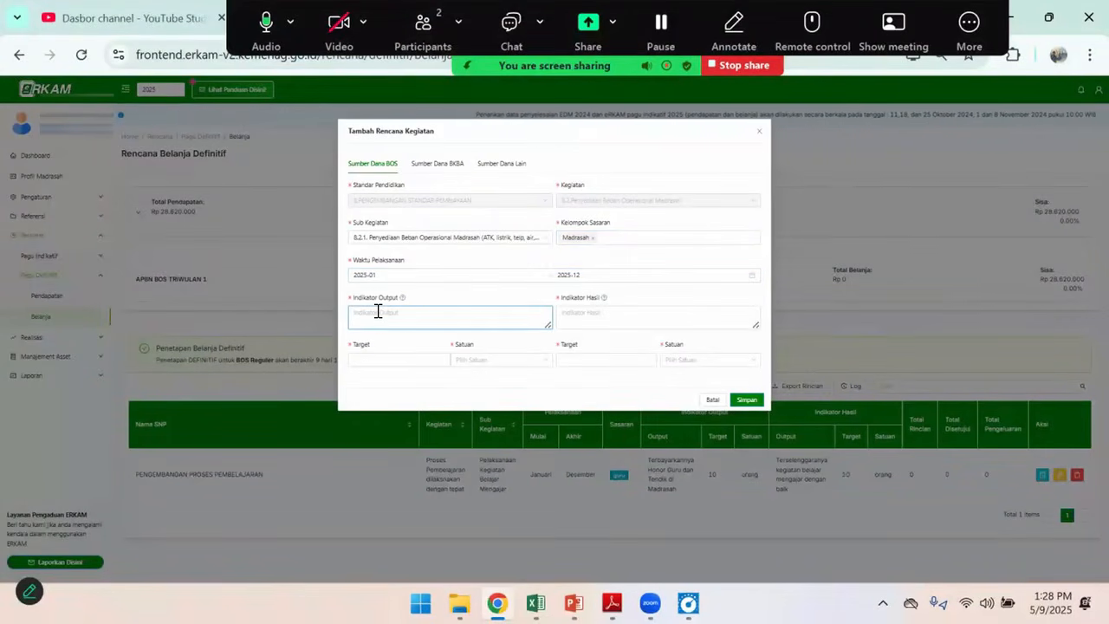
pyautogui.write('T')
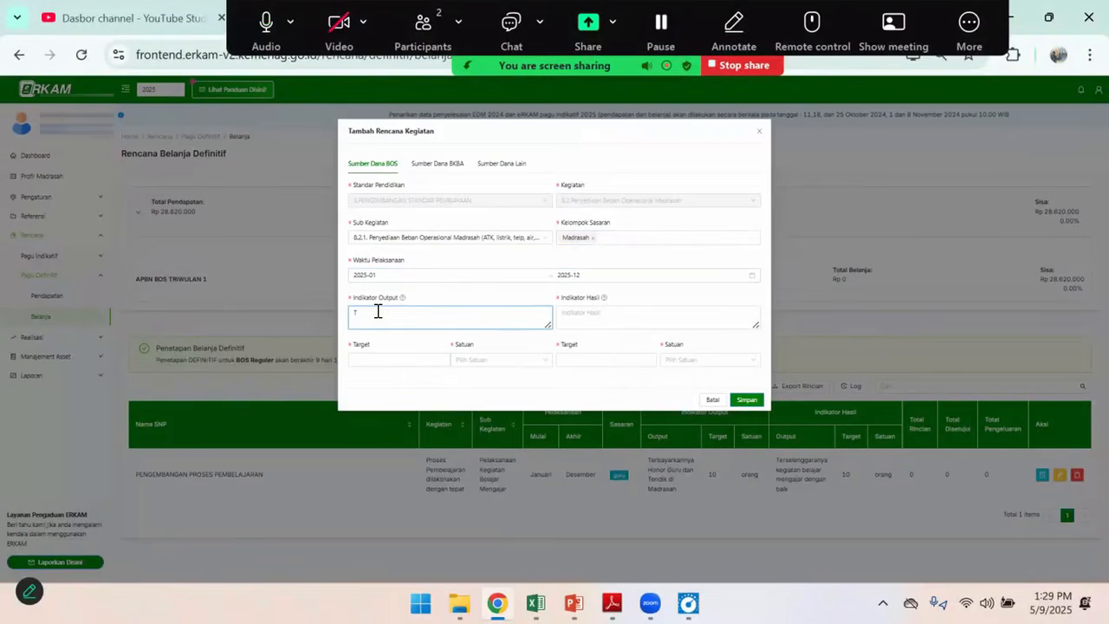
pyautogui.write('erersedianya Layanan Operasi')
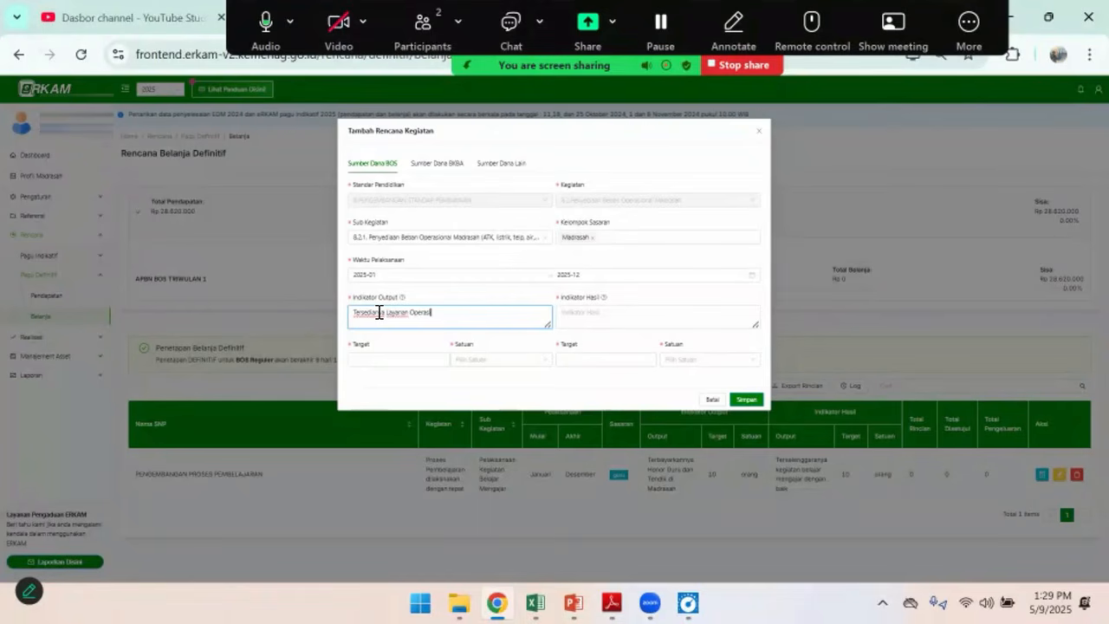
pyautogui.write('Mi')
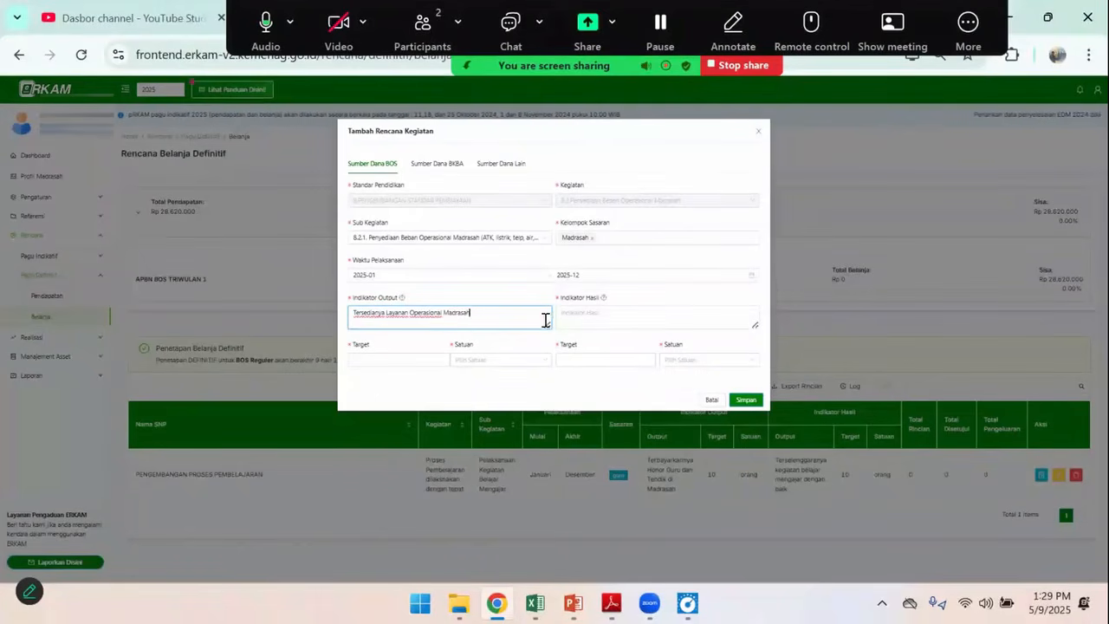
pyautogui.click(586, 316)
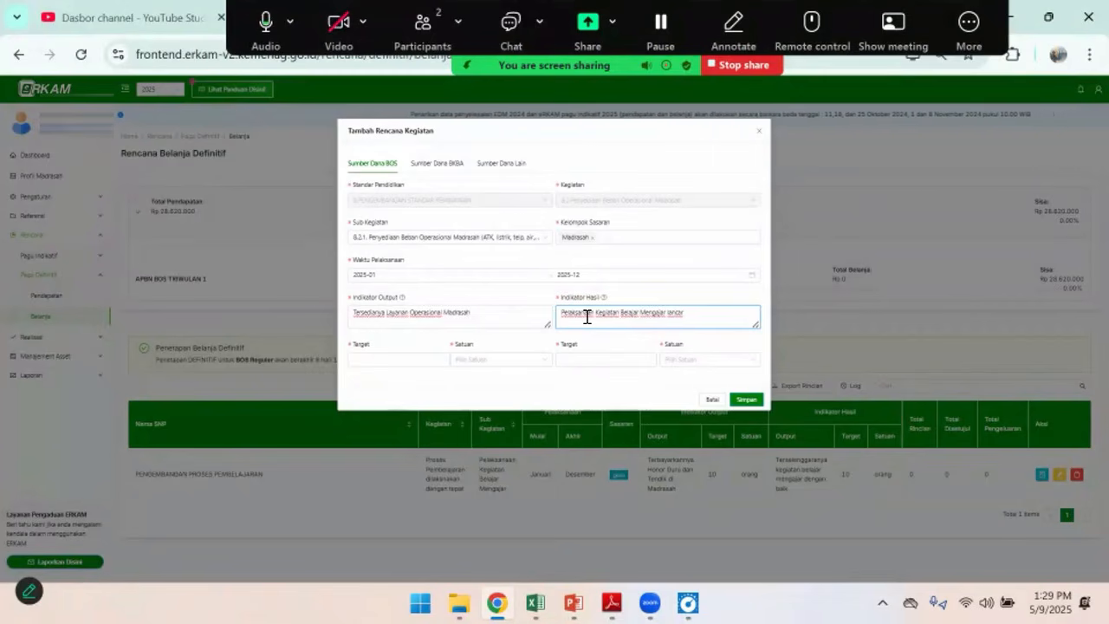
# Set both the output and the result target to 1 tahun and save the operational activity plan
pyautogui.click(405, 363)
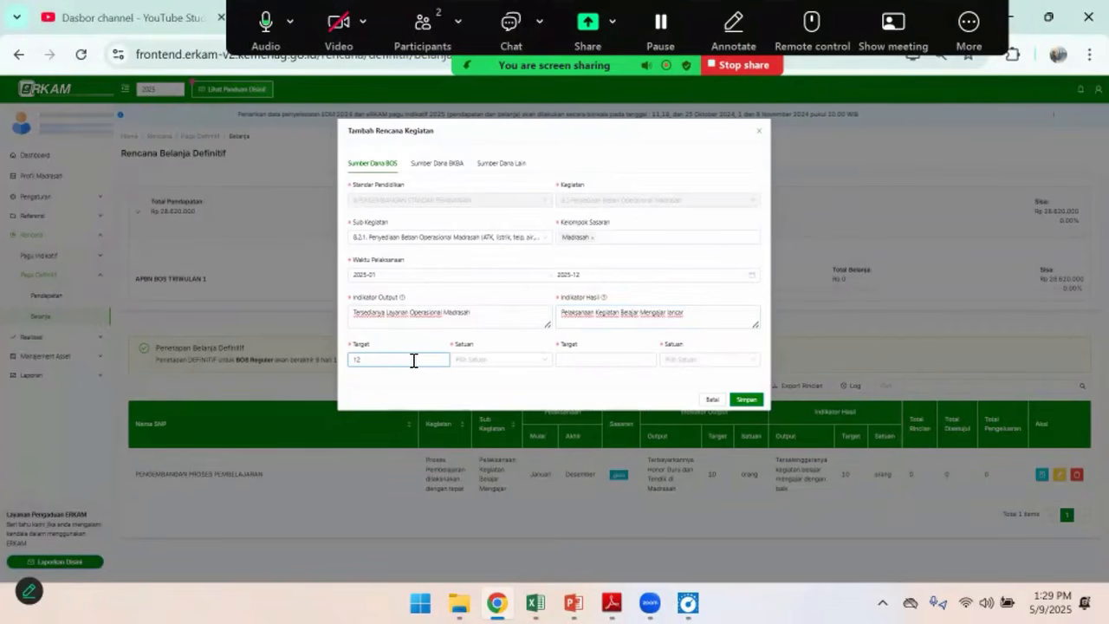
pyautogui.click(482, 360)
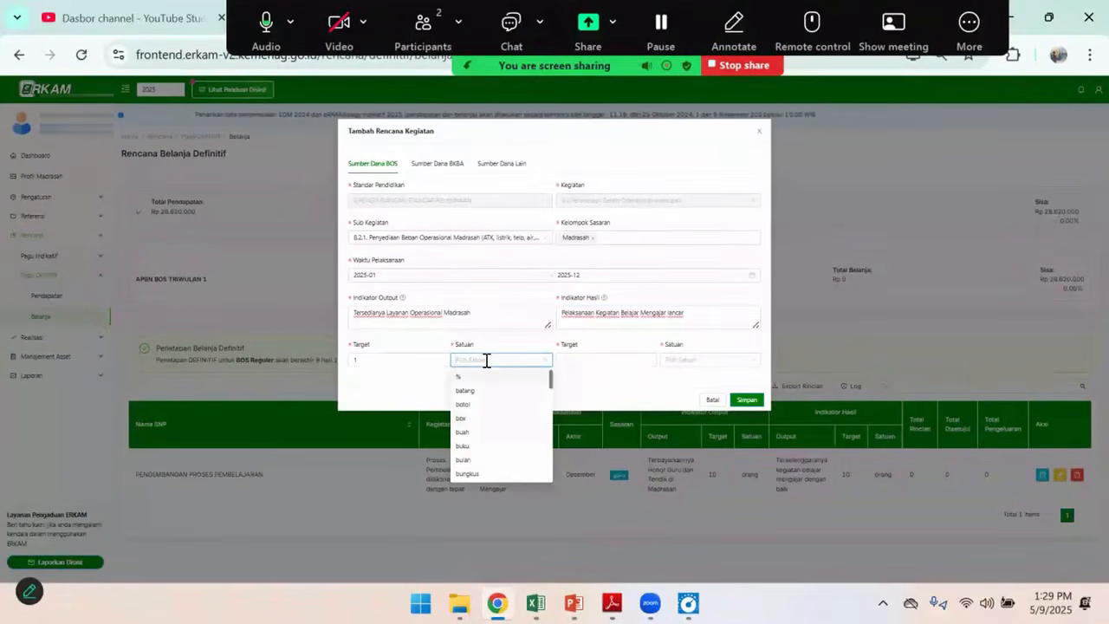
pyautogui.write('tah')
pyautogui.click(483, 377)
pyautogui.click(596, 360)
pyautogui.click(667, 360)
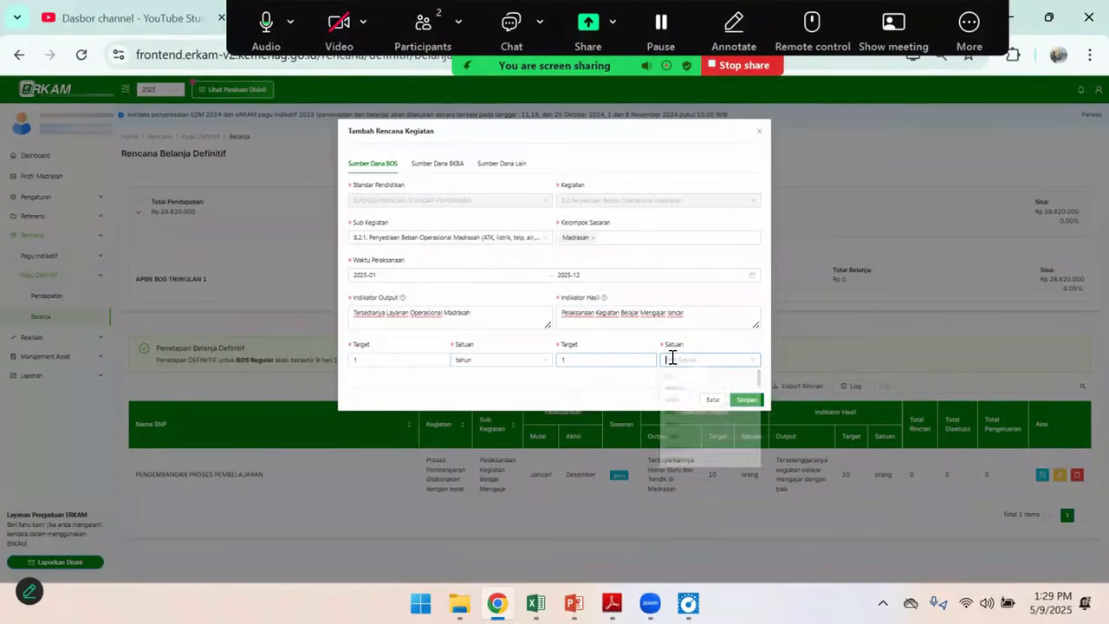
pyautogui.write('tahun')
pyautogui.click(675, 378)
pyautogui.click(749, 400)
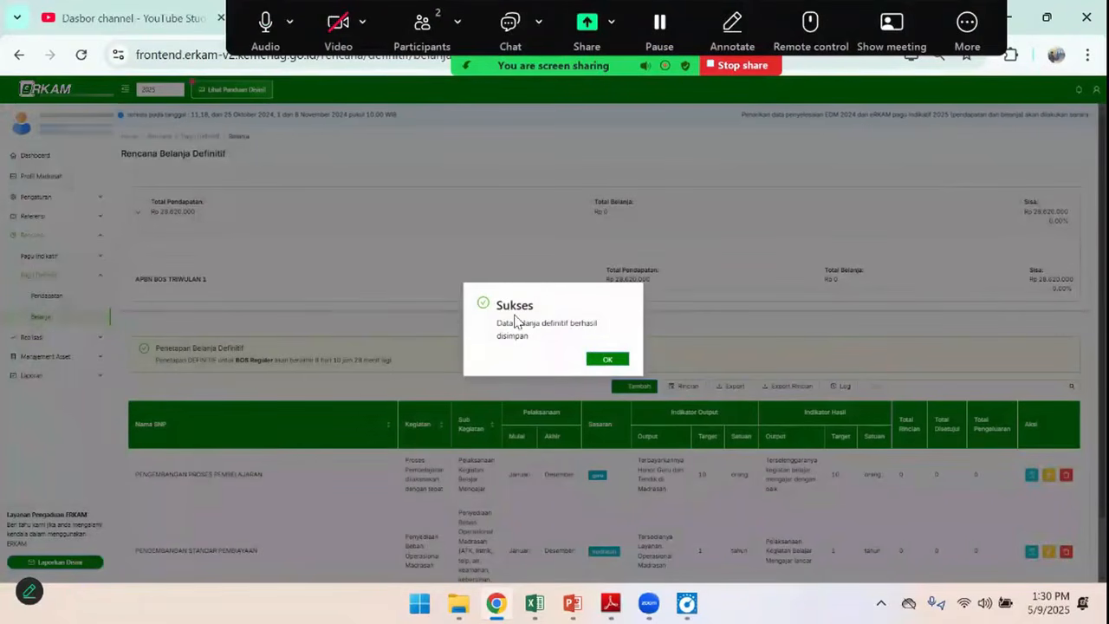
pyautogui.click(607, 359)
pyautogui.scroll(-1, 684, 474)
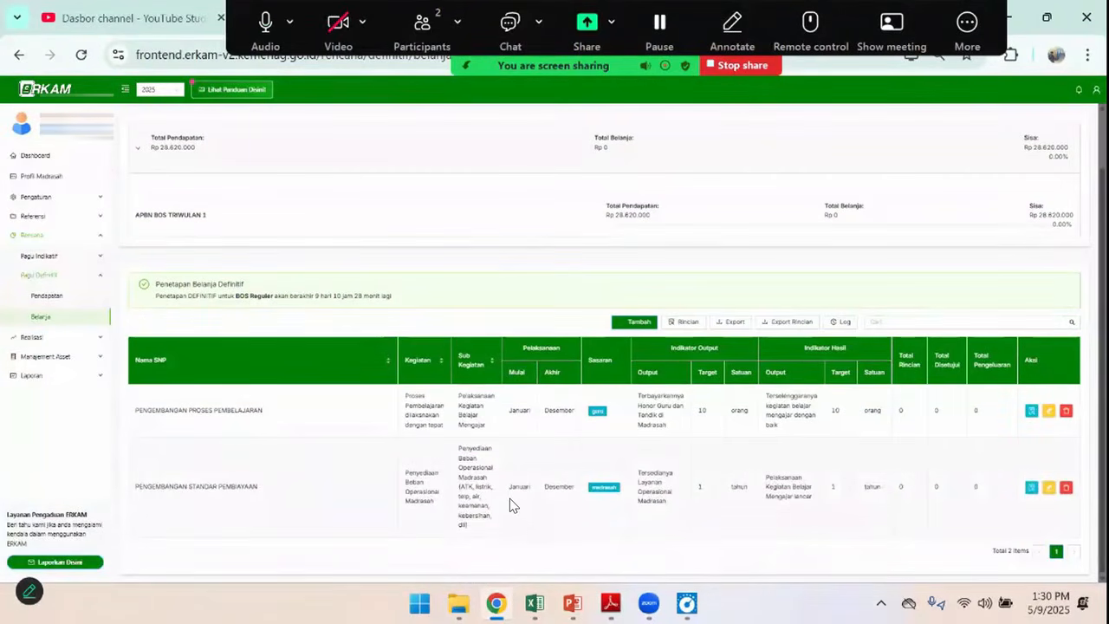
# Switch to the Excel workbook and fill the Sub Kegiatan codes for Honor Rutin, Langganan Daya Jasa and ATK with yellow
pyautogui.hotkey('alt', 'Tab')
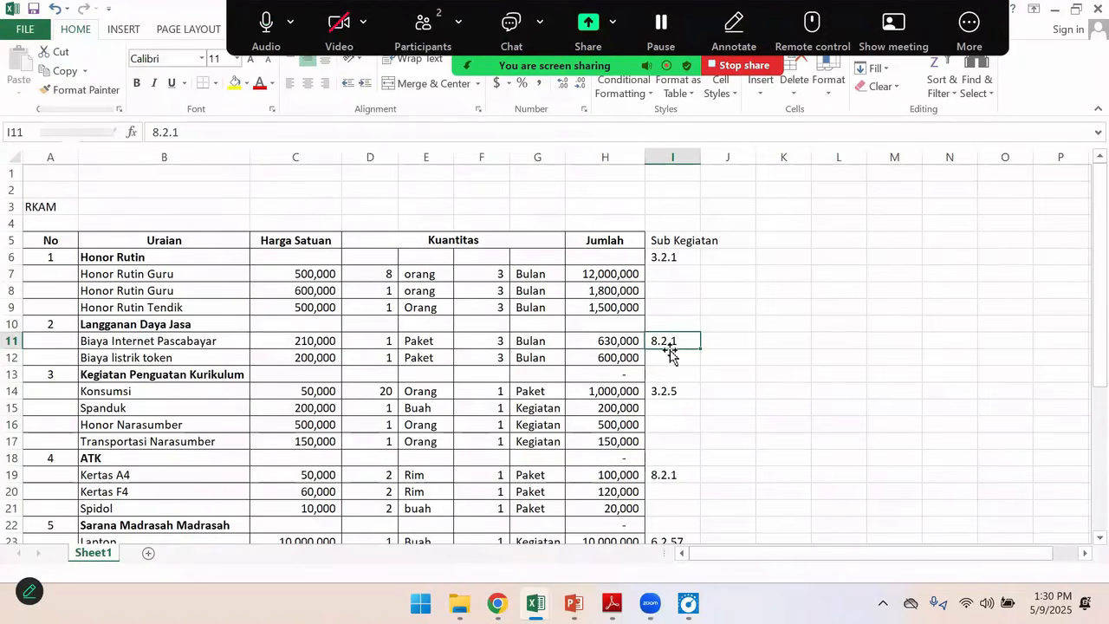
pyautogui.click(680, 256)
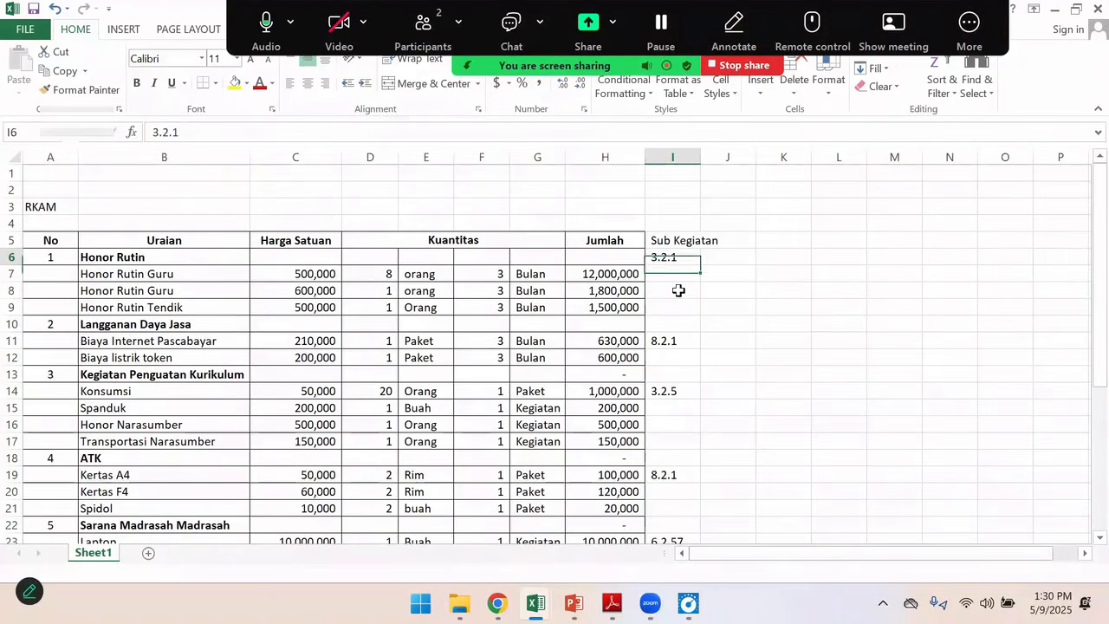
pyautogui.keyDown('ctrl'); pyautogui.click(669, 340); pyautogui.keyUp('ctrl')
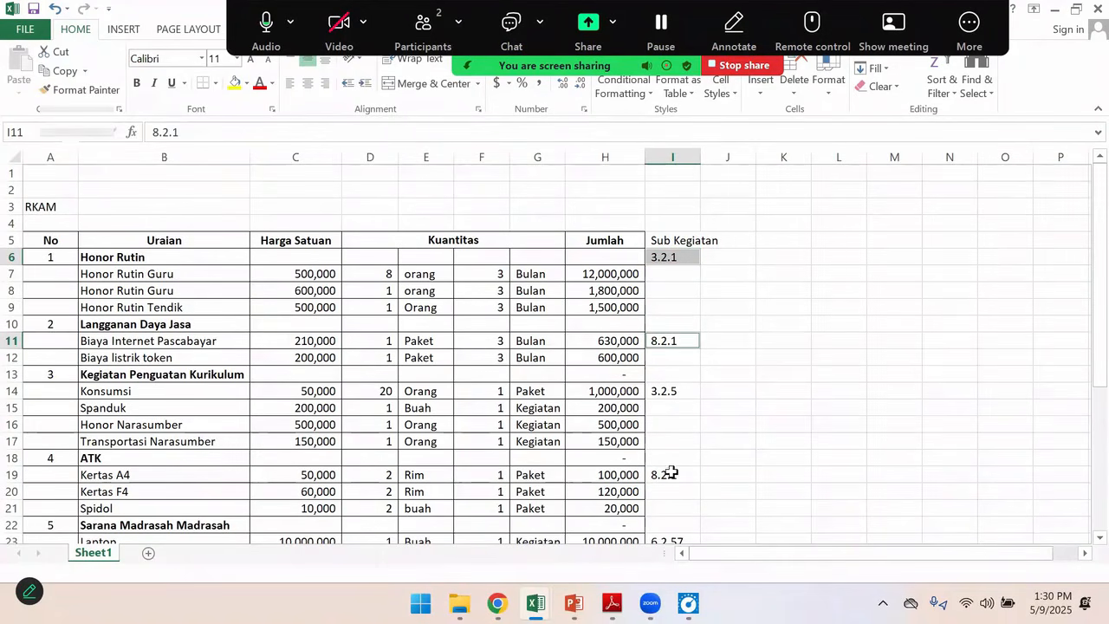
pyautogui.keyDown('ctrl'); pyautogui.click(672, 475); pyautogui.keyUp('ctrl')
pyautogui.click(230, 85)
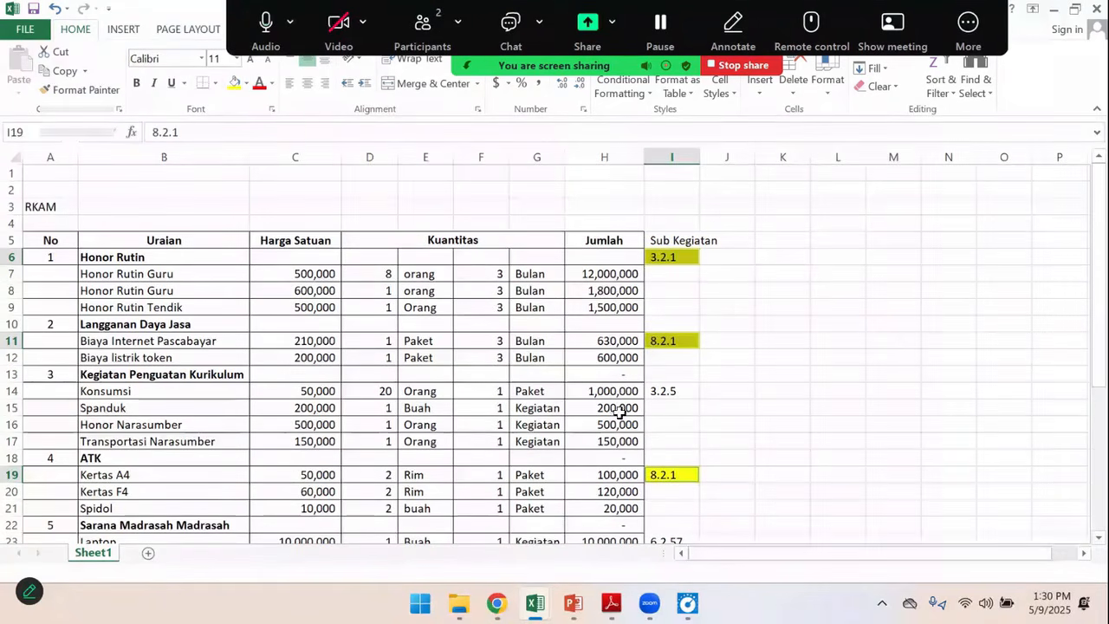
pyautogui.click(660, 385)
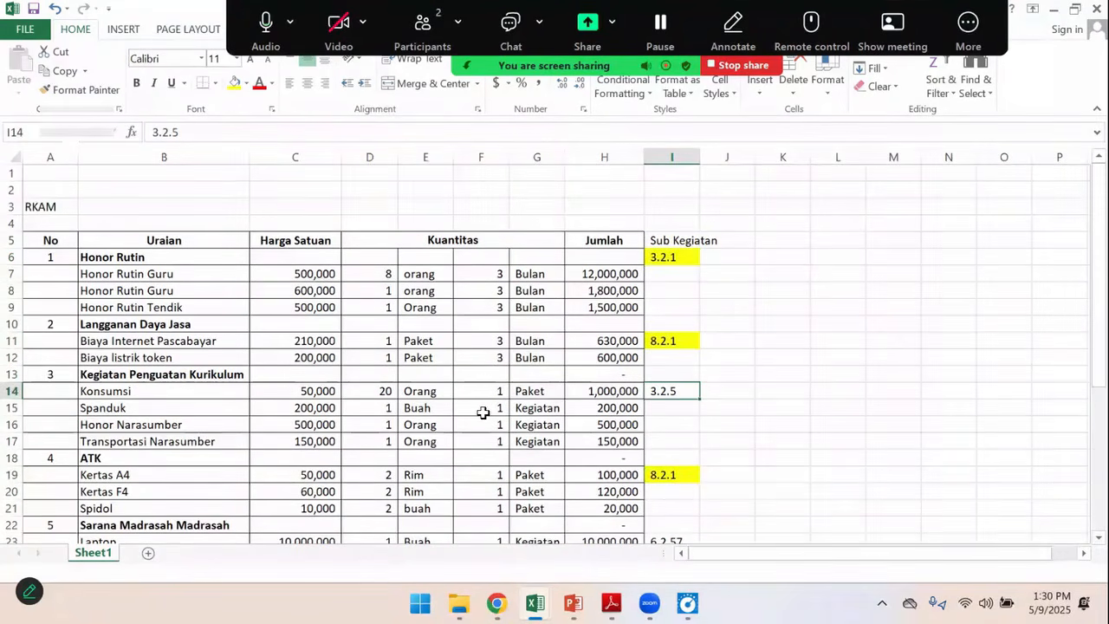
# Return to eRKAM and start a new BOS-funded activity plan with sub kegiatan 3.2.5 Workshop Media Pembelajaran
pyautogui.hotkey('alt', 'Tab')
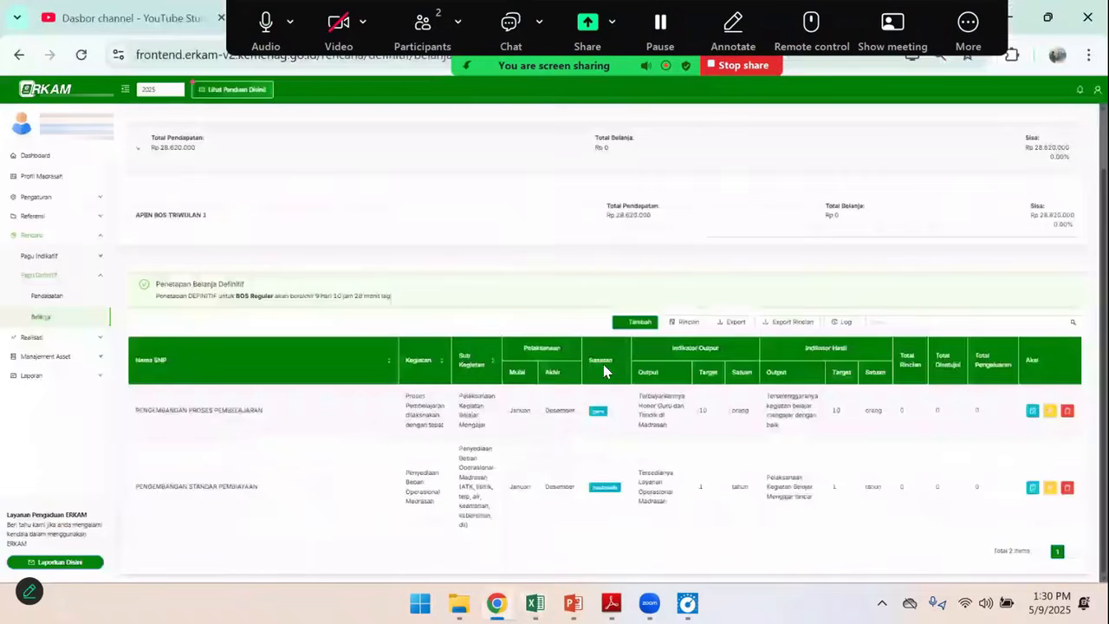
pyautogui.click(640, 323)
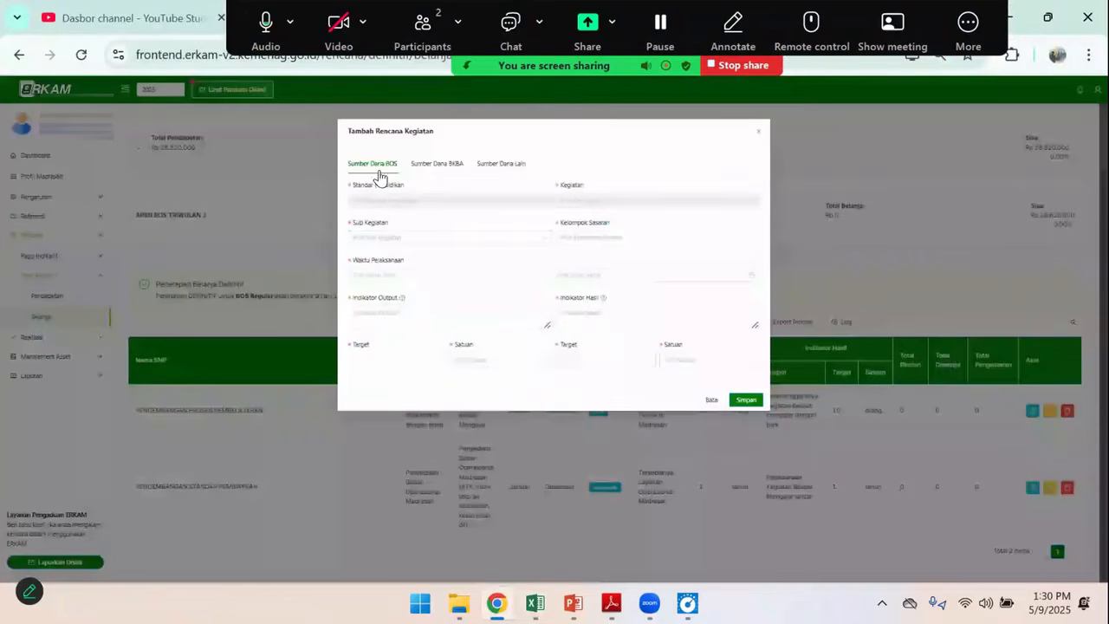
pyautogui.click(379, 231)
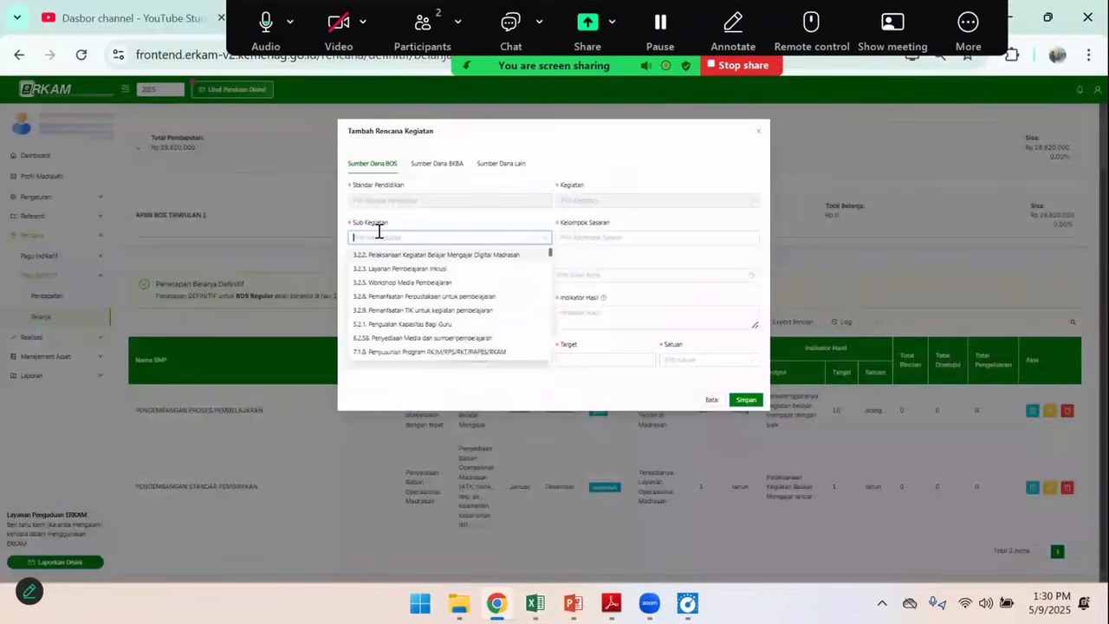
pyautogui.write('3.2.5')
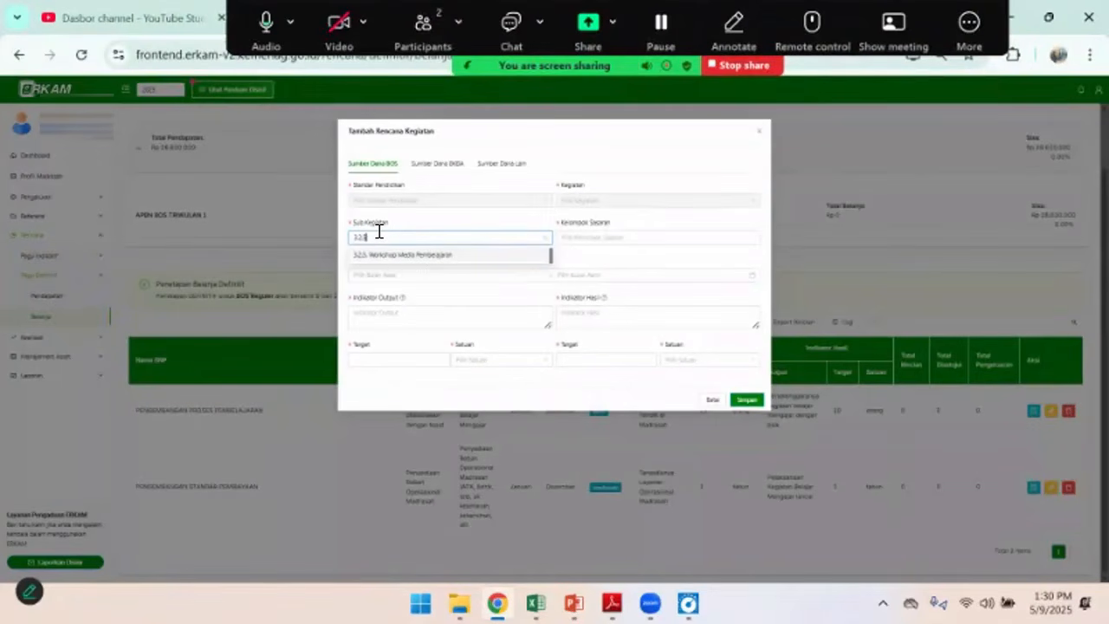
pyautogui.click(389, 262)
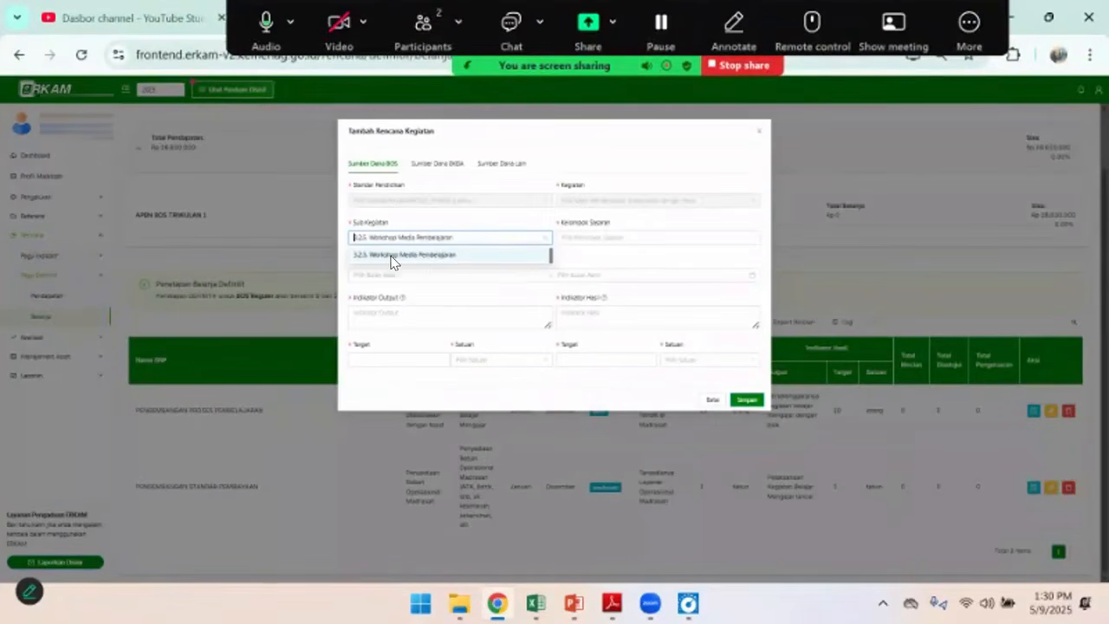
# Set the workshop activity's Kelompok Sasaran to Guru and its Waktu Pelaksanaan from 2025-01 to 2025-12
pyautogui.click(602, 236)
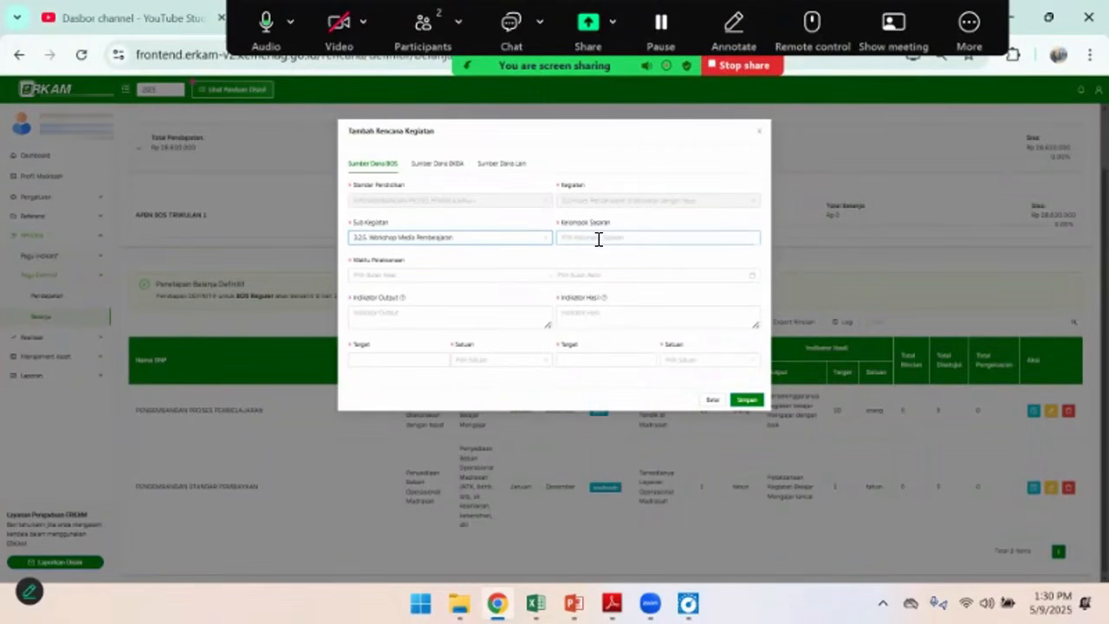
pyautogui.click(598, 240)
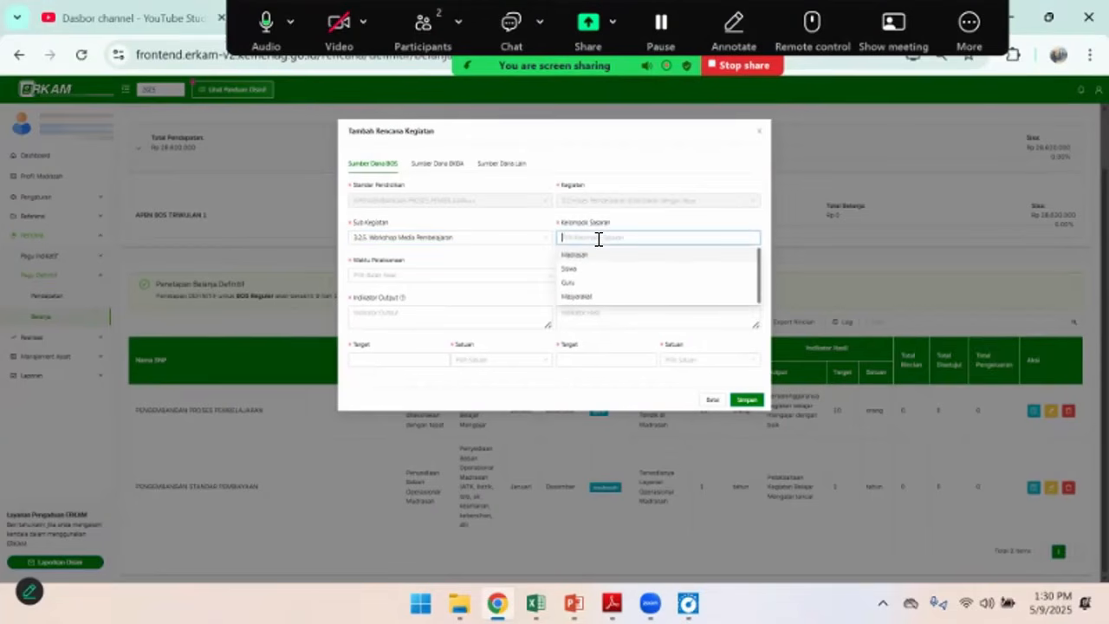
pyautogui.click(566, 284)
pyautogui.click(395, 277)
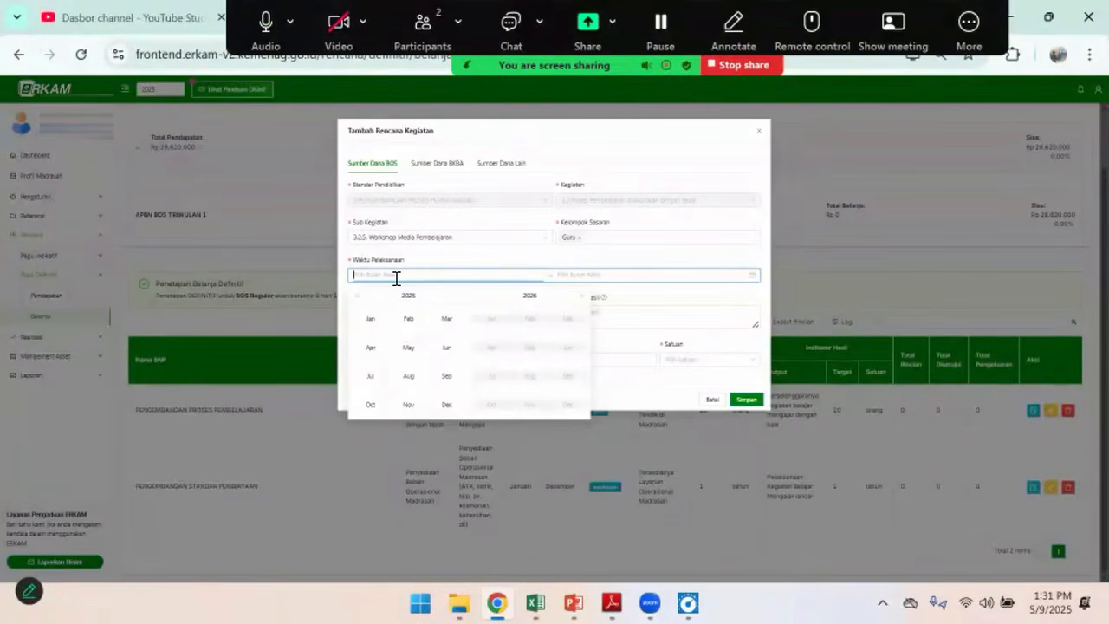
pyautogui.click(371, 321)
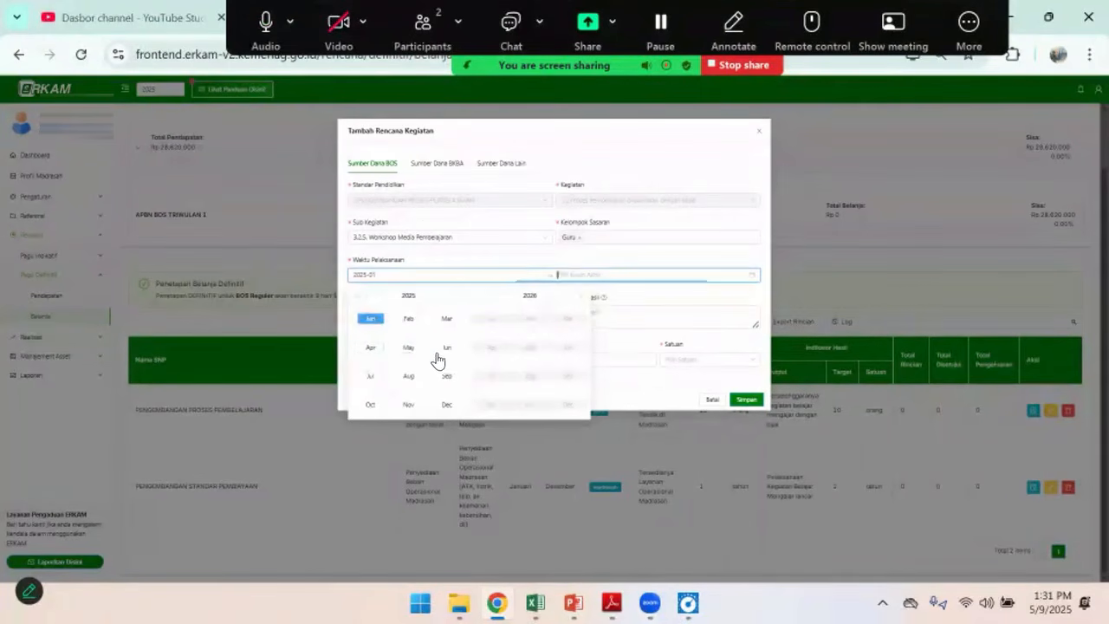
pyautogui.click(447, 405)
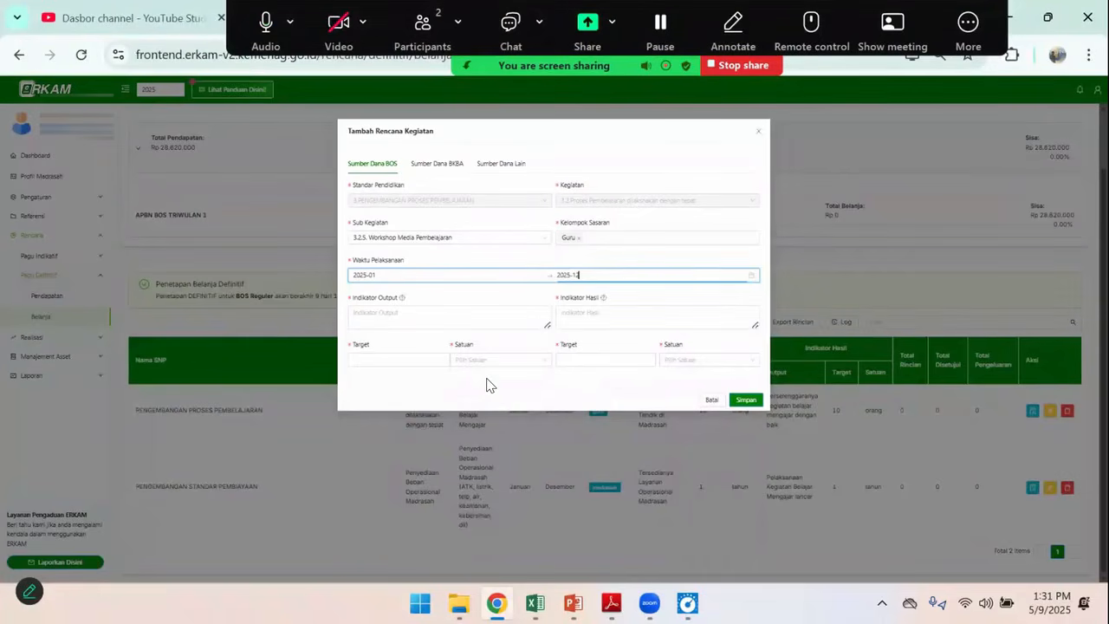
# Enter "Terlaksananya Kegiatan Workshop Media Pembelajaran" as the activity's Indikator Output
pyautogui.click(413, 315)
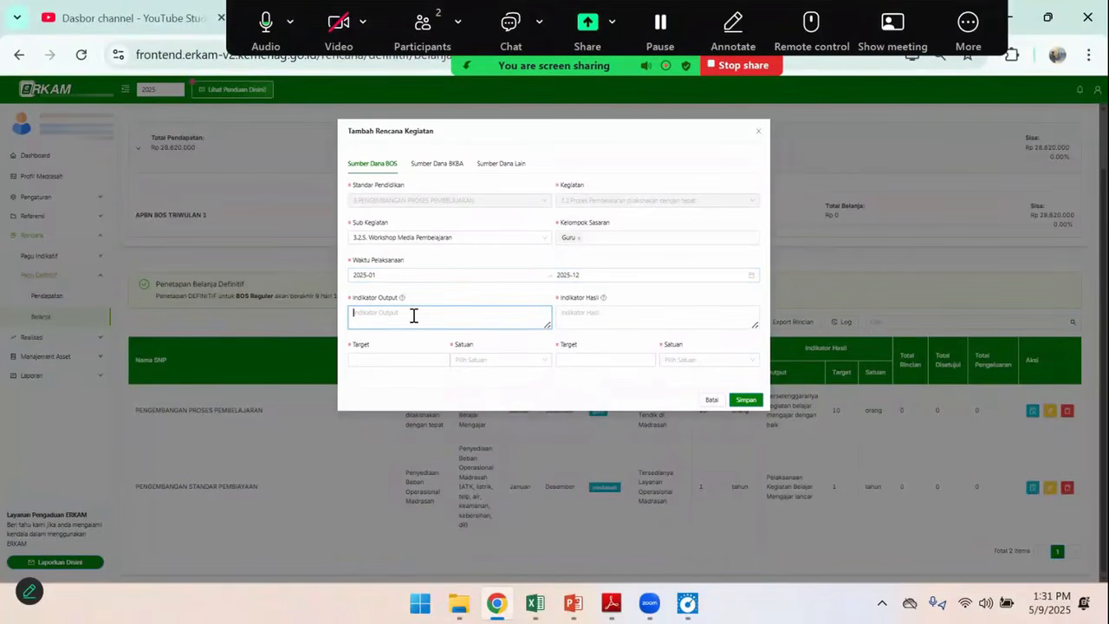
pyautogui.write('Tera')
pyautogui.write('ksananya Kegiatan')
pyautogui.write(' Worksh')
pyautogui.write('op Media Pe')
pyautogui.write('mba')
pyautogui.write('la')
pyautogui.write('jaran')
pyautogui.press('Tab')
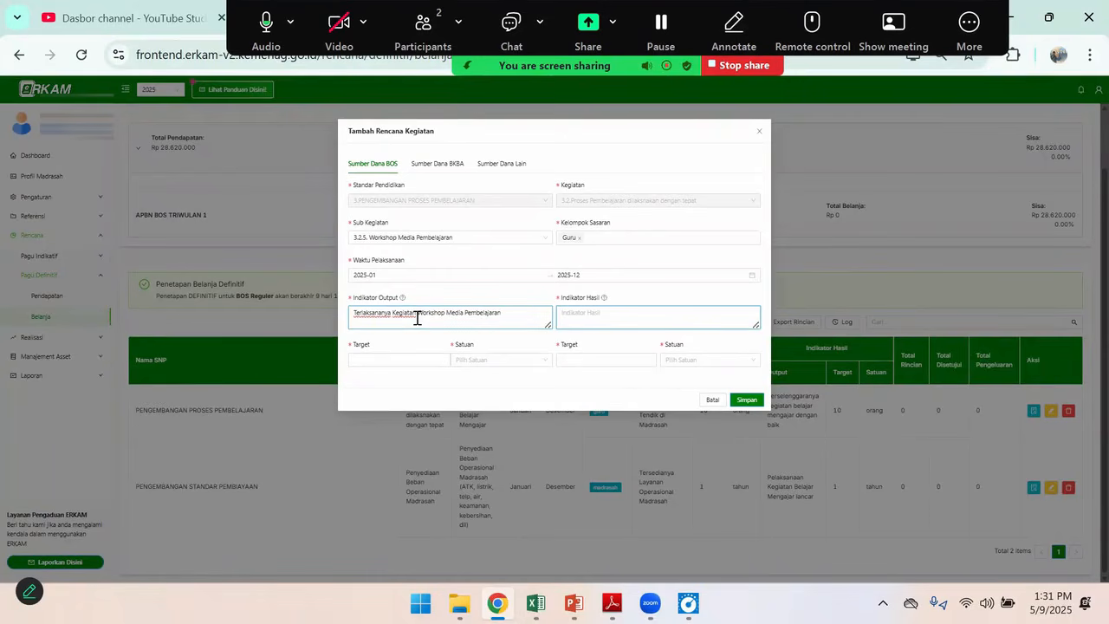
# Enter "Guru mampu membuat media pembelajaran" as the activity's Indikator Hasil
pyautogui.write('Guru me')
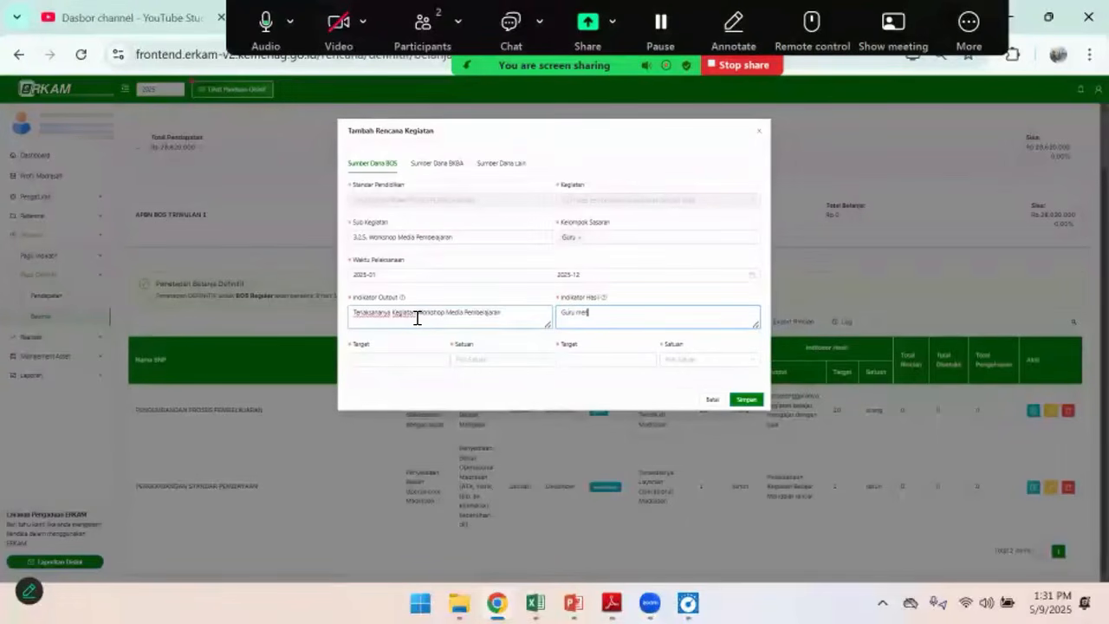
pyautogui.write('nguasai')
pyautogui.press('BackSpace')
pyautogui.press('BackSpace')
pyautogui.press('BackSpace')
pyautogui.press('BackSpace')
pyautogui.press('BackSpace')
pyautogui.press('BackSpace')
pyautogui.press('BackSpace')
pyautogui.press('BackSpace')
pyautogui.write('anpu')
pyautogui.press('BackSpace')
pyautogui.press('BackSpace')
pyautogui.press('BackSpace')
pyautogui.press('BackSpace')
pyautogui.write('mpu membuat media pembelajaran')
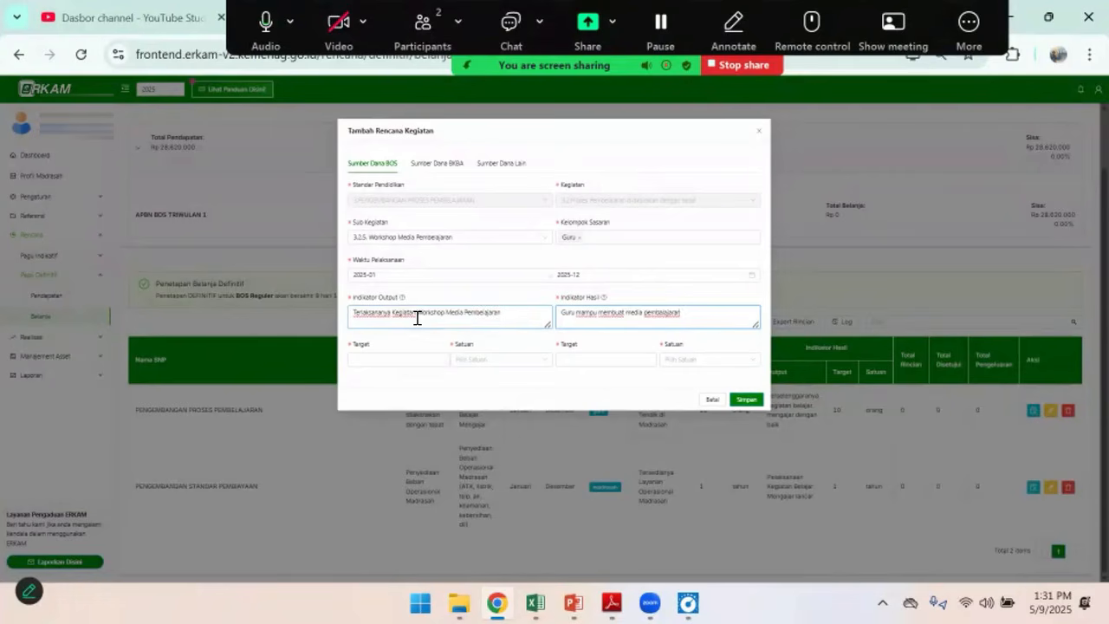
# Set both the output and the result target to 10 guru and save the workshop activity plan
pyautogui.click(394, 363)
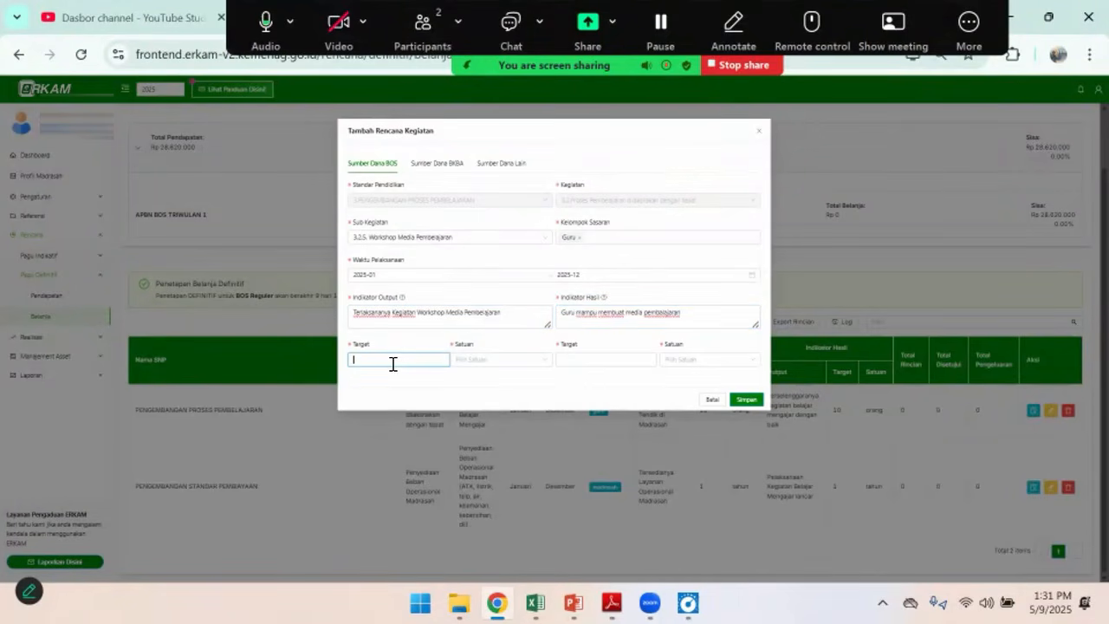
pyautogui.write('10')
pyautogui.press('Tab')
pyautogui.write('gu')
pyautogui.click(477, 390)
pyautogui.click(615, 361)
pyautogui.write('10guru')
pyautogui.click(669, 388)
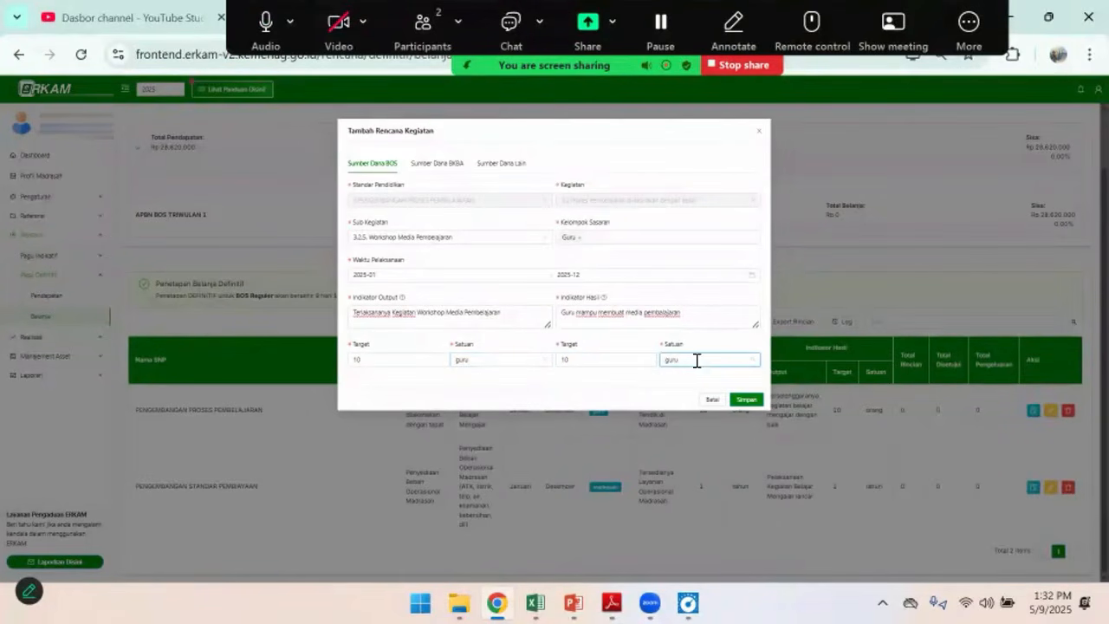
pyautogui.click(743, 401)
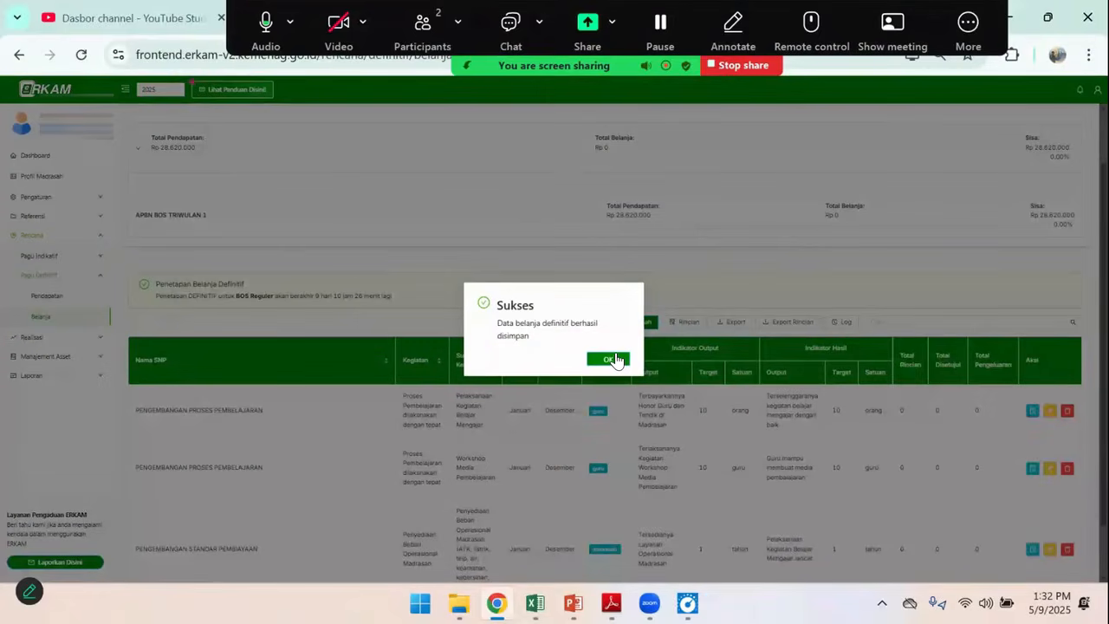
pyautogui.click(609, 359)
# Switch to the Excel workbook, fill the Konsumsi row's code 3.2.5 with yellow and select the Laptop row's Sub Kegiatan code
pyautogui.hotkey('alt', 'Tab')
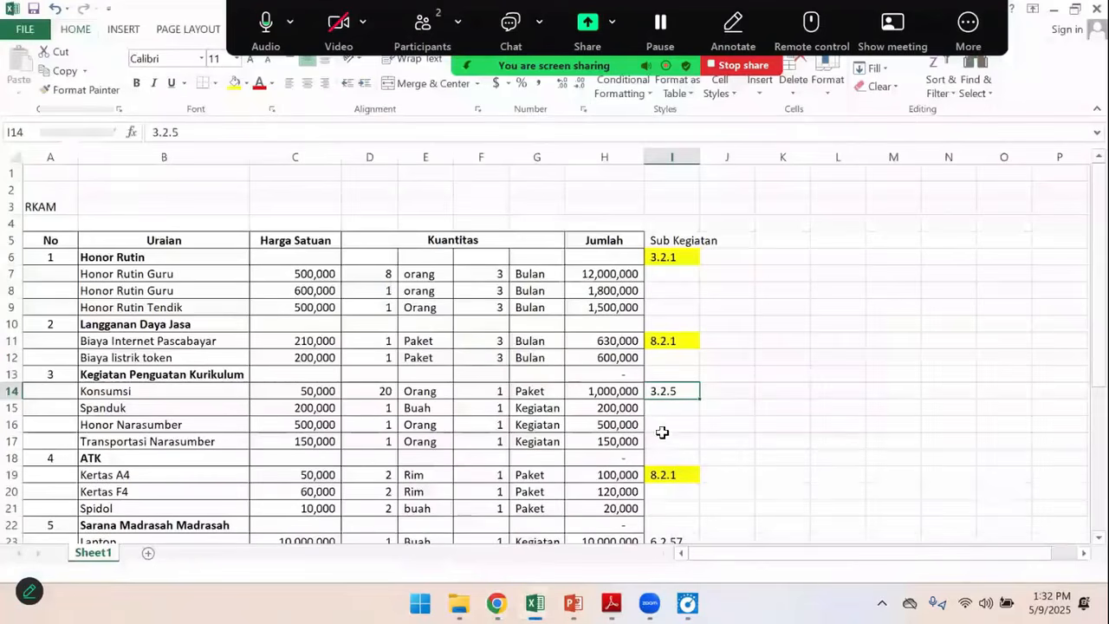
pyautogui.click(234, 82)
pyautogui.scroll(-1, 694, 512)
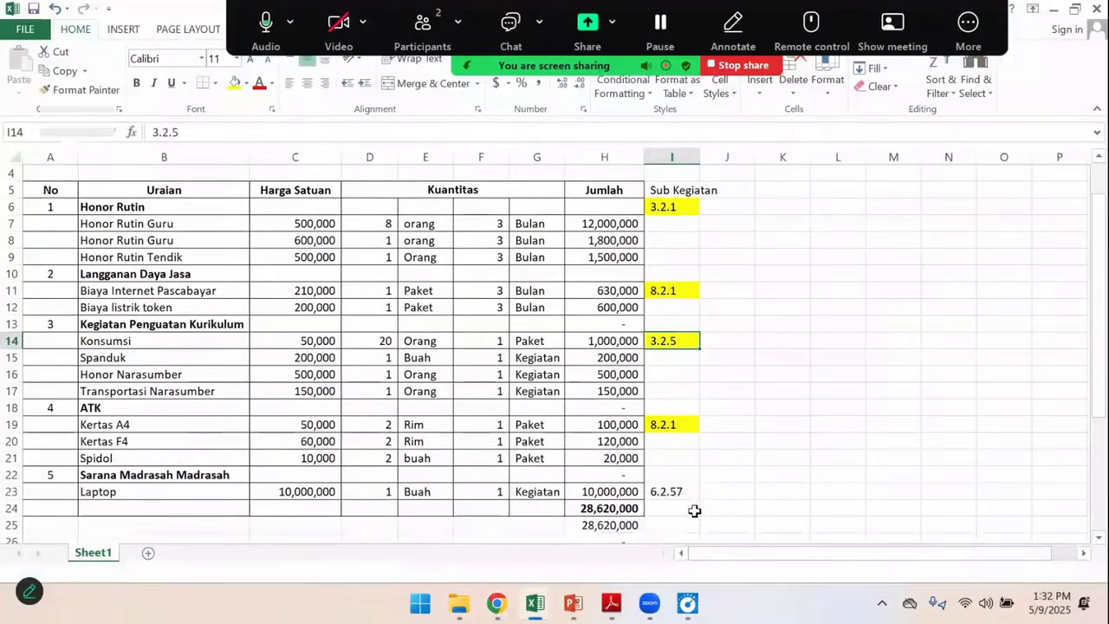
pyautogui.click(678, 493)
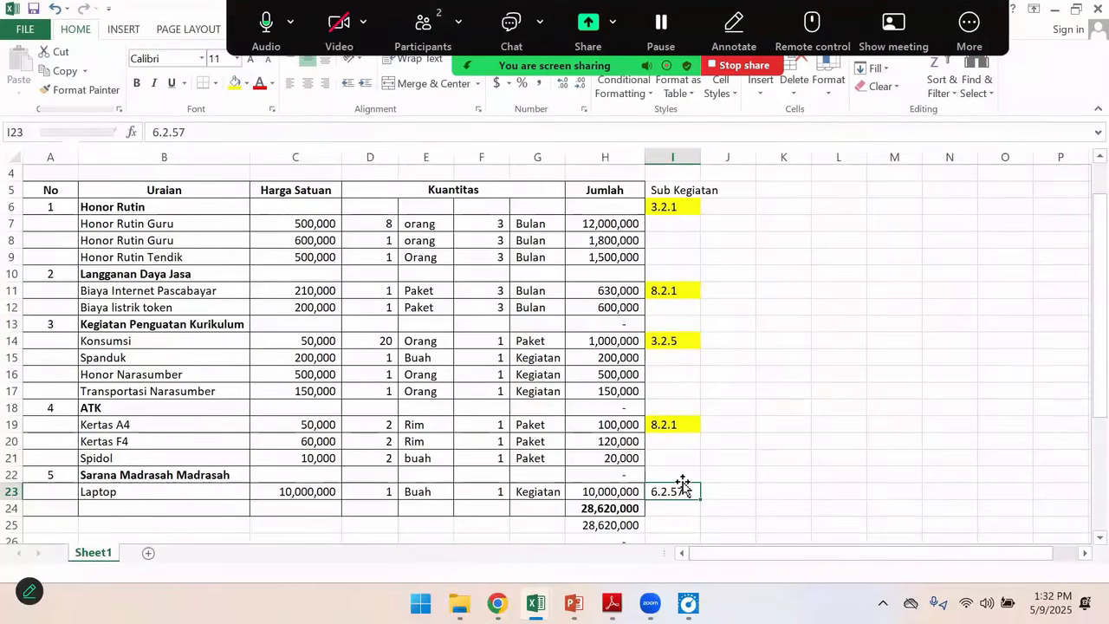
# Switch to eRKAM in the browser and add an activity plan for sub-activity 6.2.57 Penyediaan sarana prasarana digital madrasah
pyautogui.hotkey('alt', 'Tab')
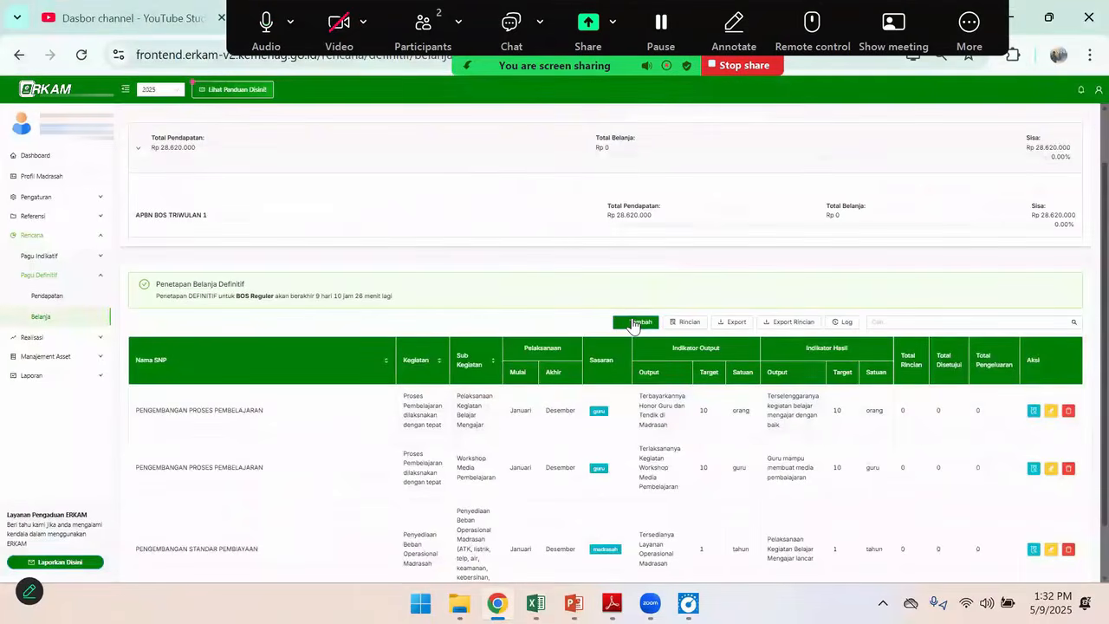
pyautogui.click(633, 323)
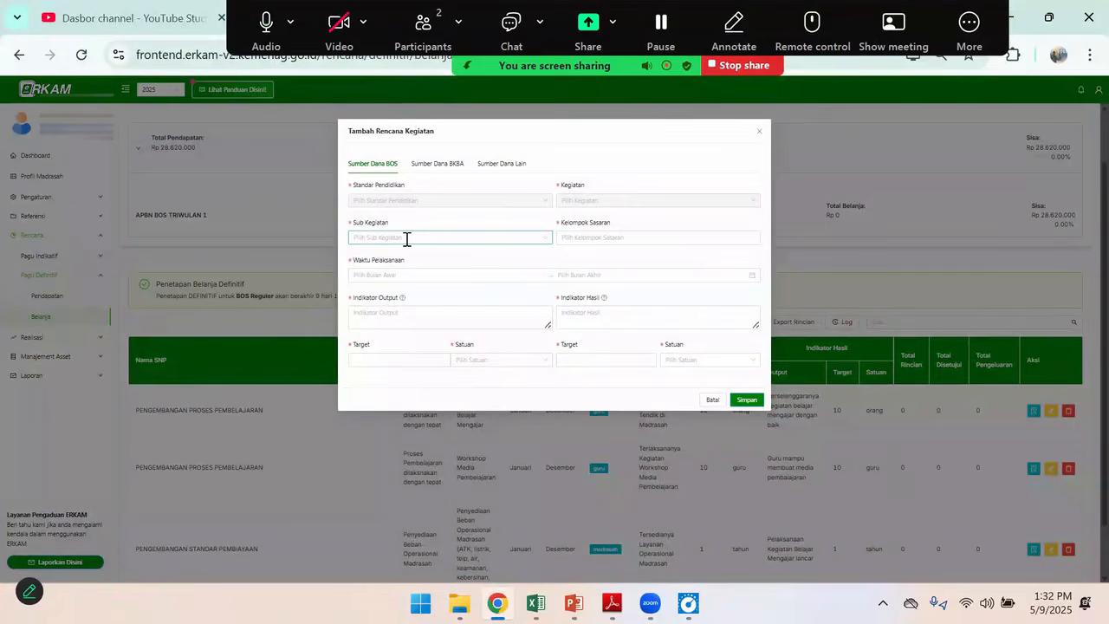
pyautogui.click(407, 239)
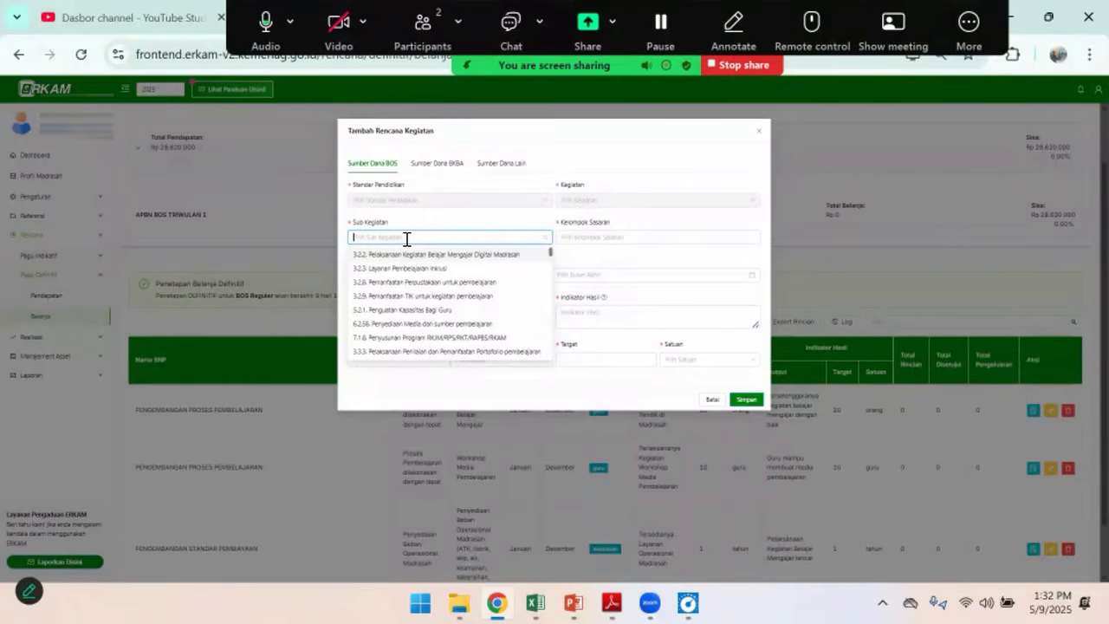
pyautogui.write('6')
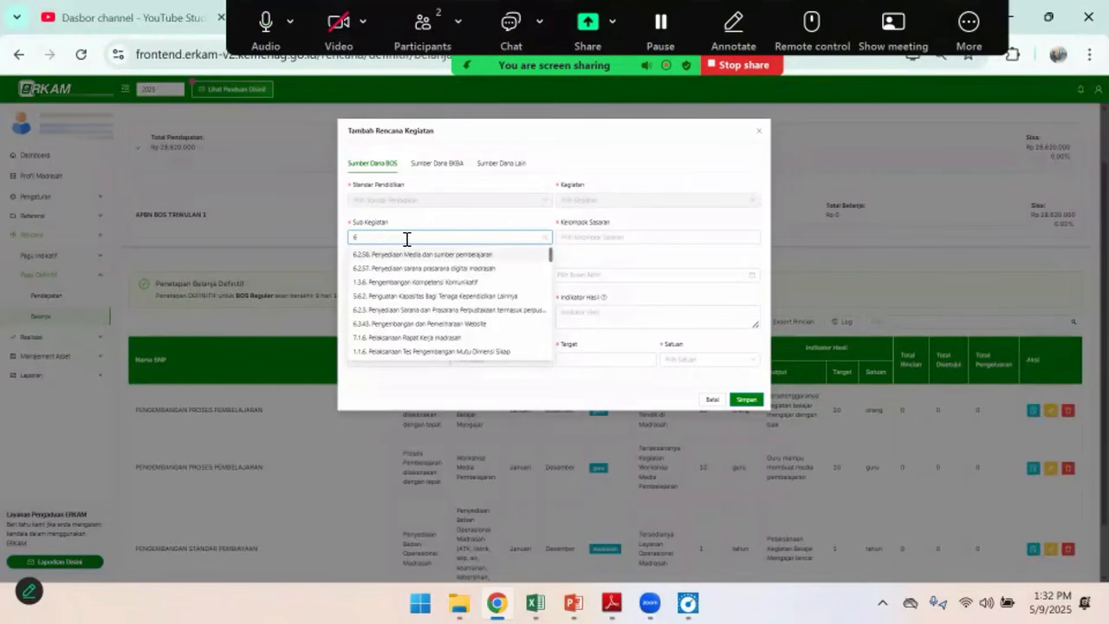
pyautogui.write('.2.7')
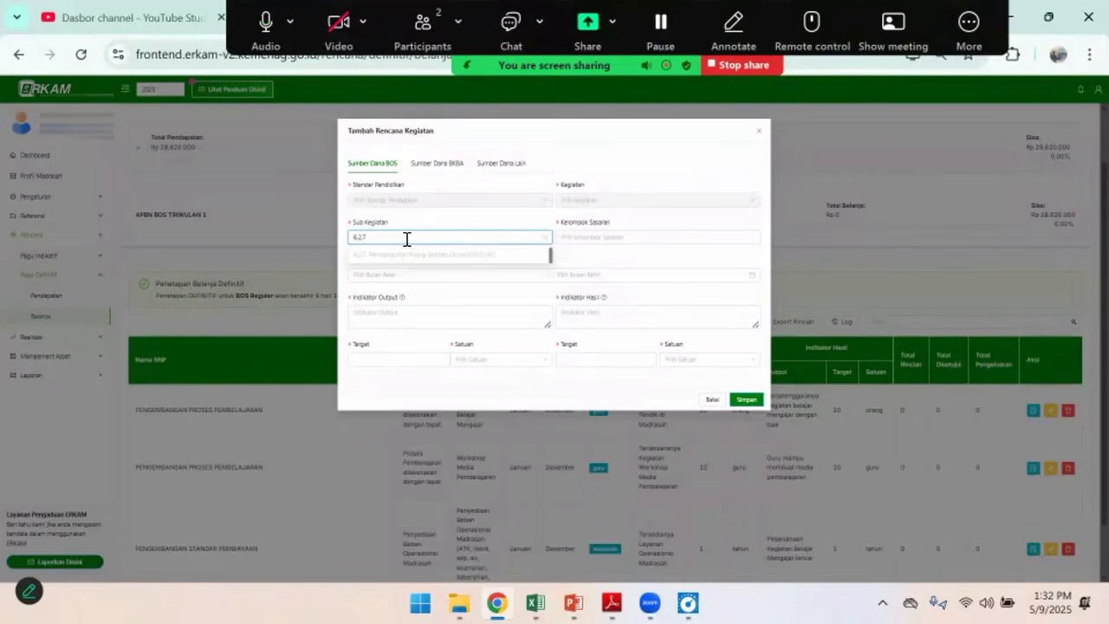
pyautogui.hotkey('alt', 'Tab')
pyautogui.hotkey('alt', 'Tab')
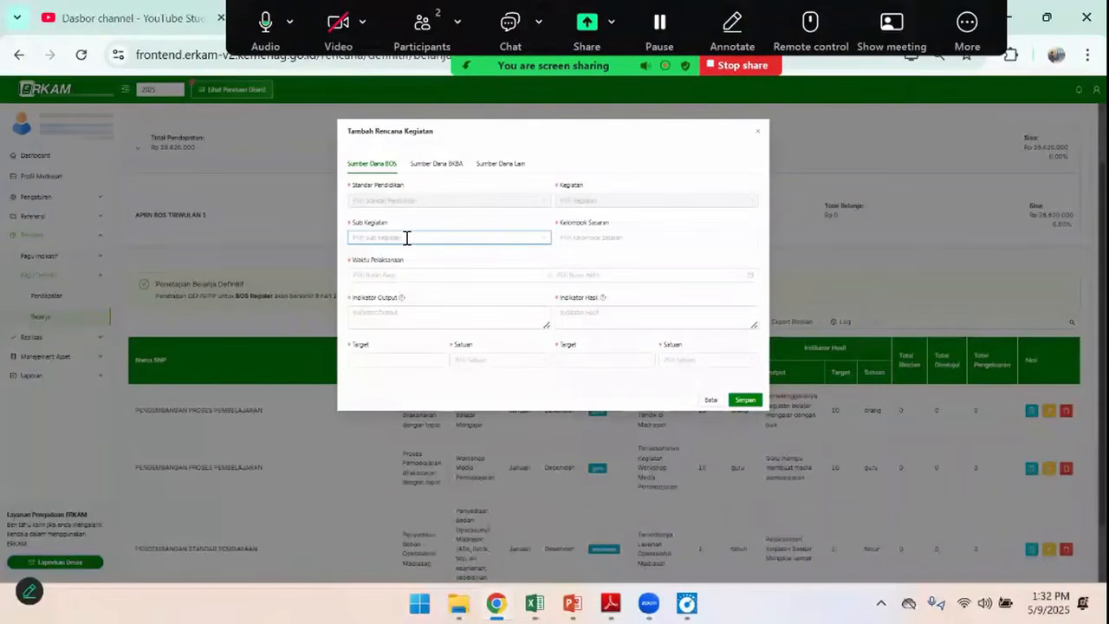
pyautogui.write('6.2.57')
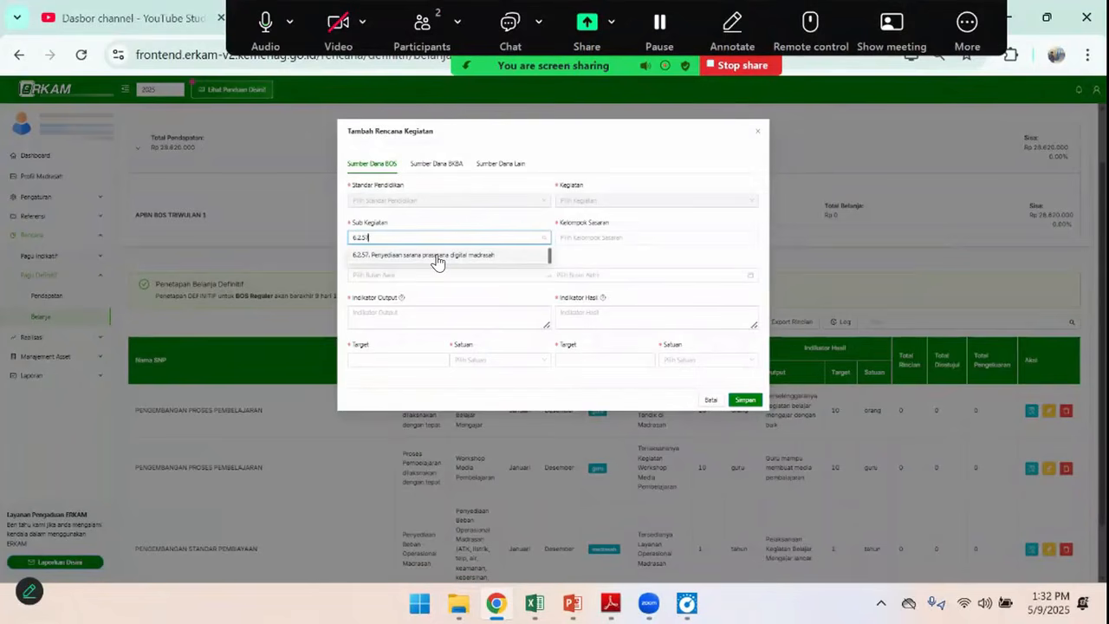
pyautogui.click(437, 258)
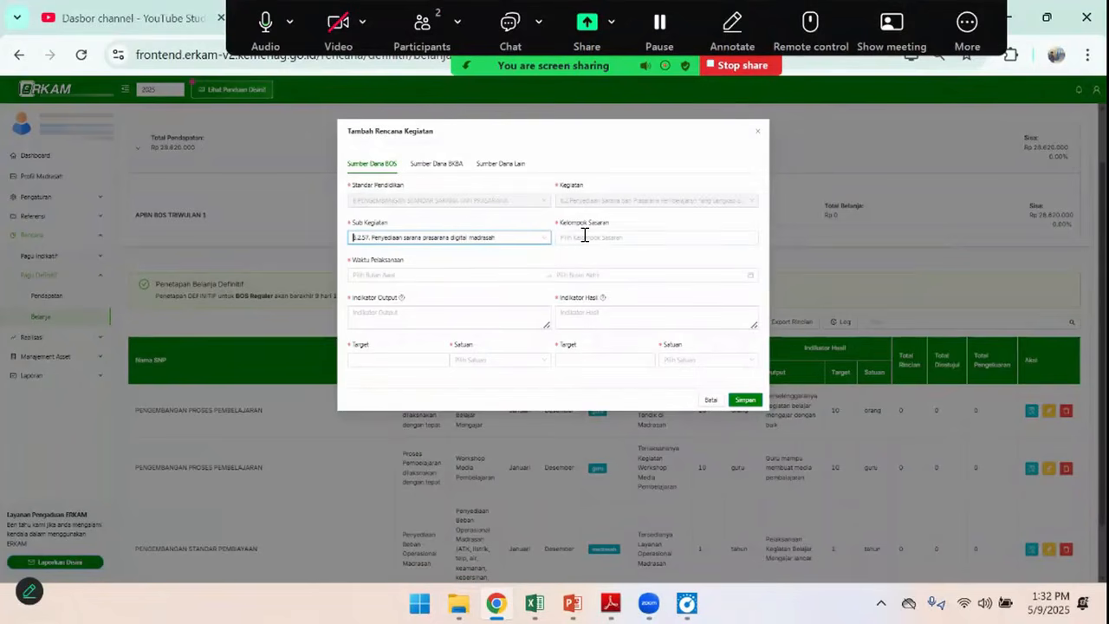
# Set the activity's target group to Madrasah and its implementation period to January through December 2025
pyautogui.click(585, 236)
pyautogui.click(584, 257)
pyautogui.click(404, 275)
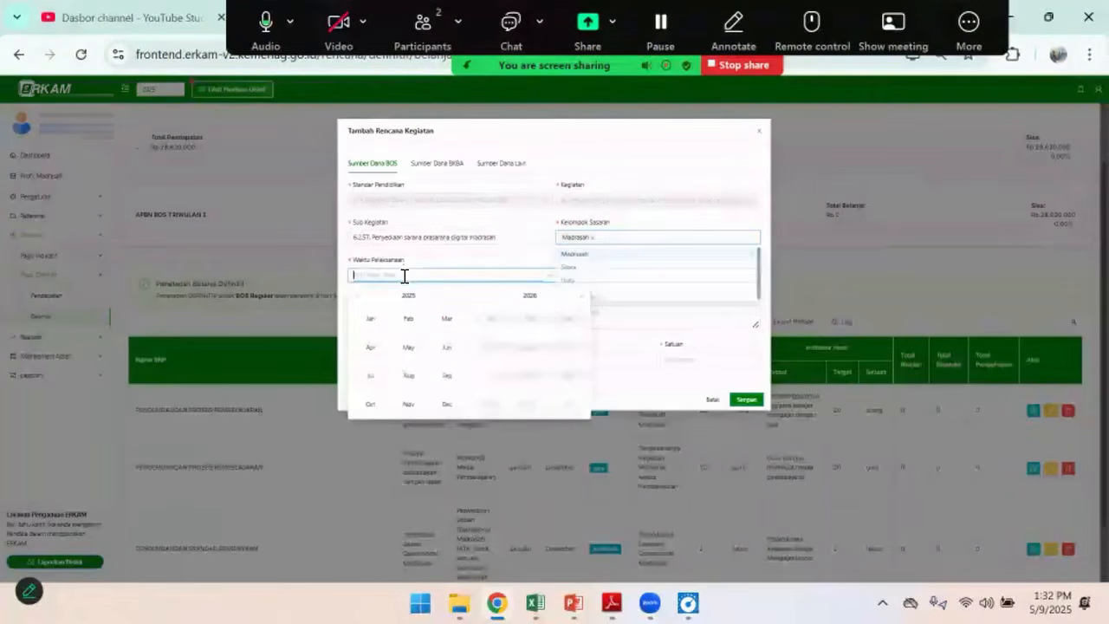
pyautogui.click(371, 320)
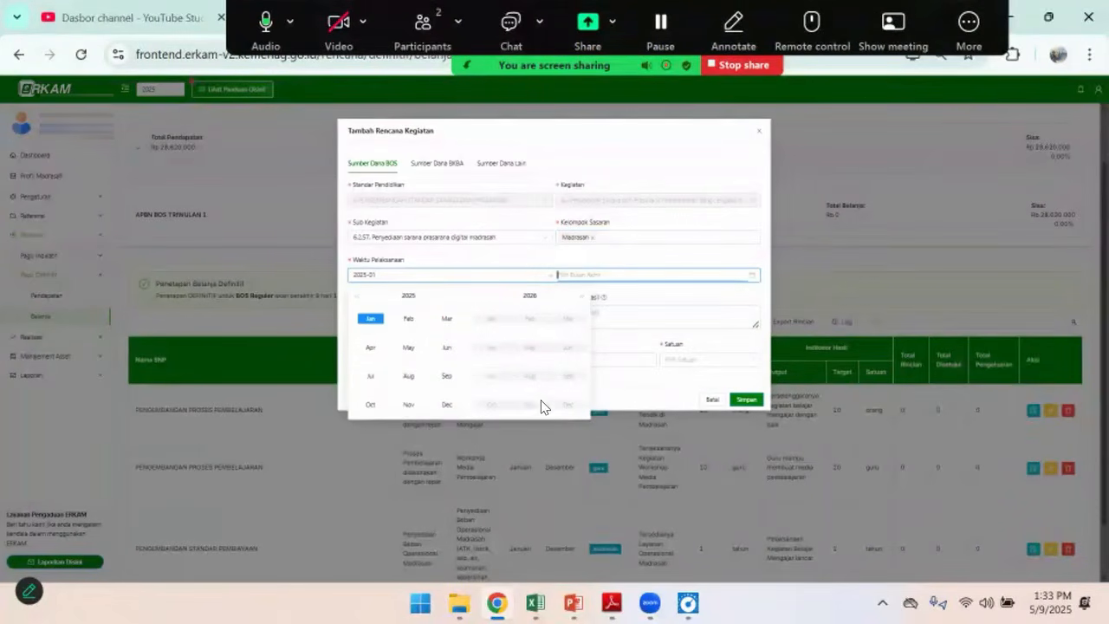
pyautogui.click(445, 407)
# Enter "Tersedianya sarana prasarana digital di madrasah" as the activity's Indikator Output
pyautogui.click(389, 314)
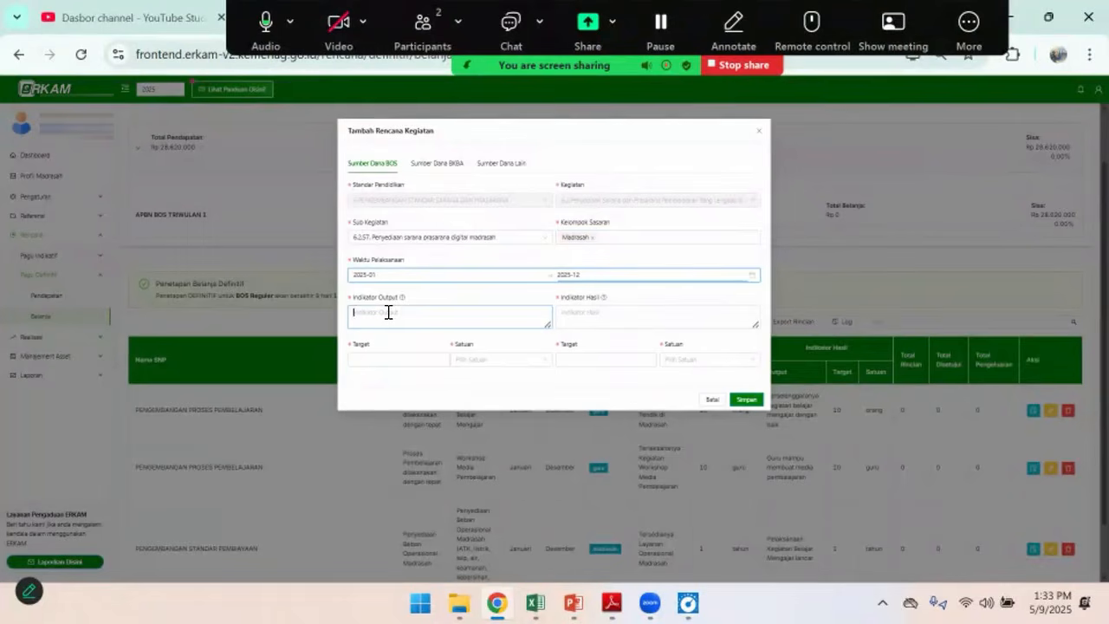
pyautogui.write('Tersedi')
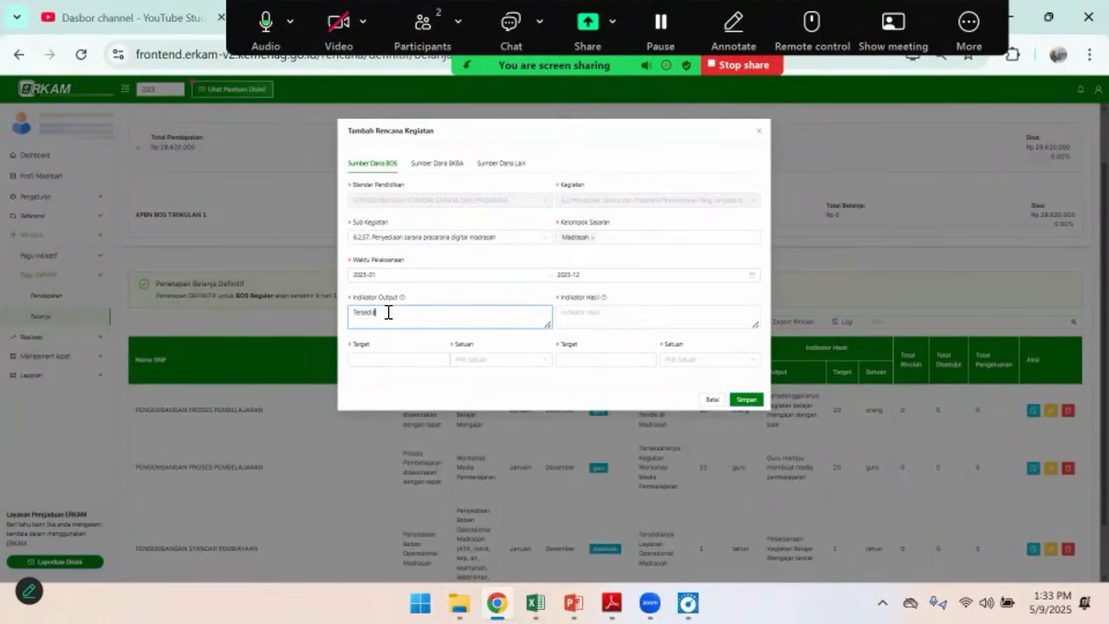
pyautogui.write('anya sarana prasaranan digital di mardrasah')
pyautogui.press('Tab')
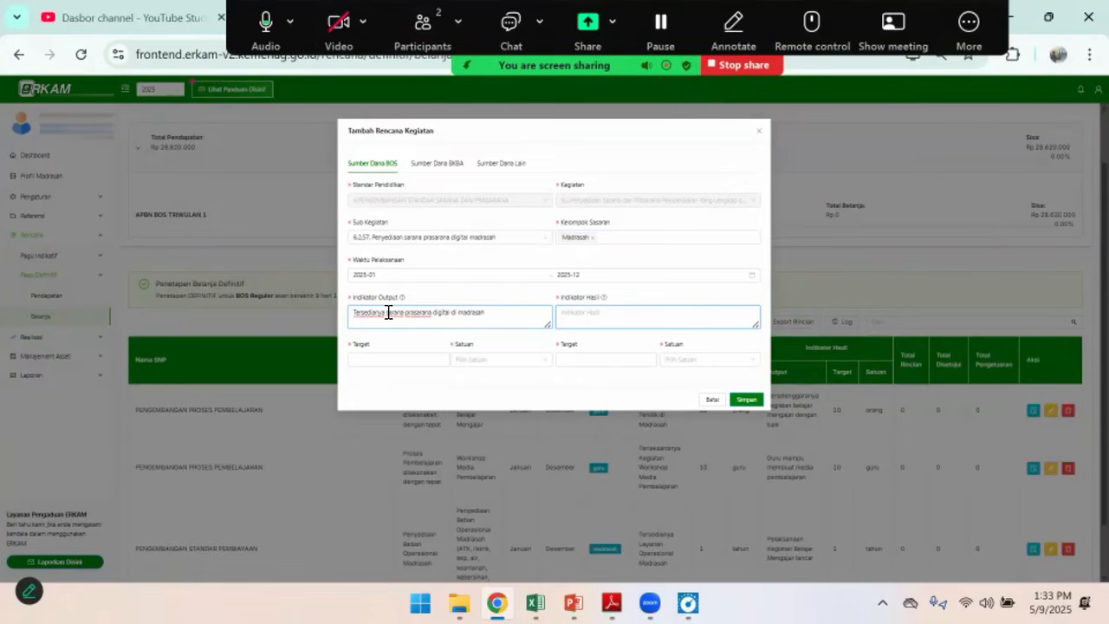
# Enter "Pelaksanaan KBM menjadi lebih baik" as the activity's Indikator Hasil
pyautogui.write('Pelaksanaan KBM')
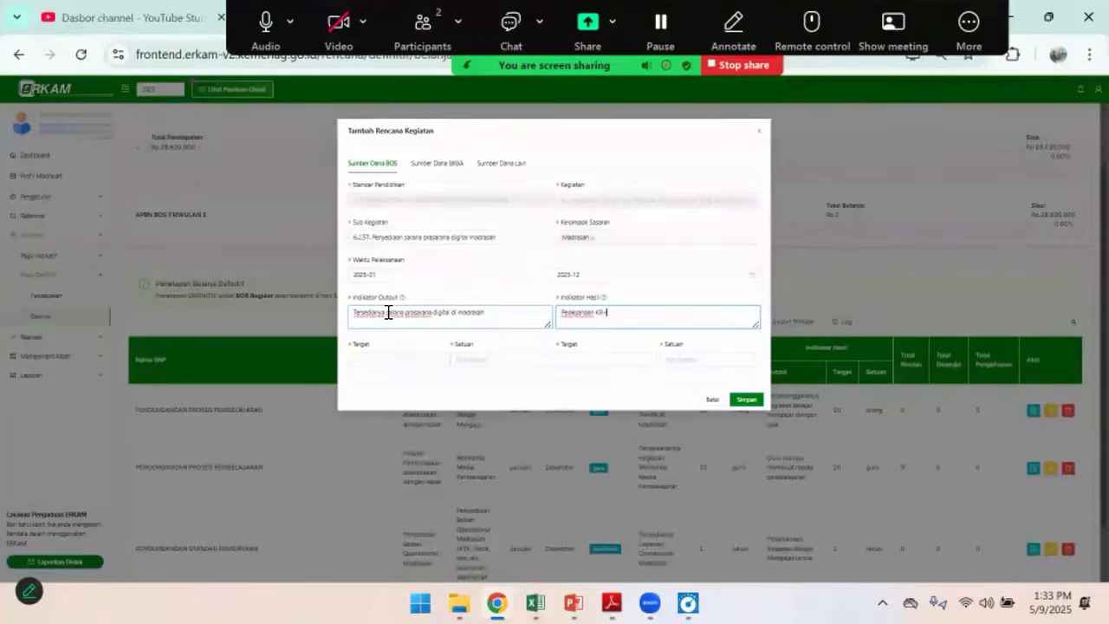
pyautogui.write(' menjadi lebih baik')
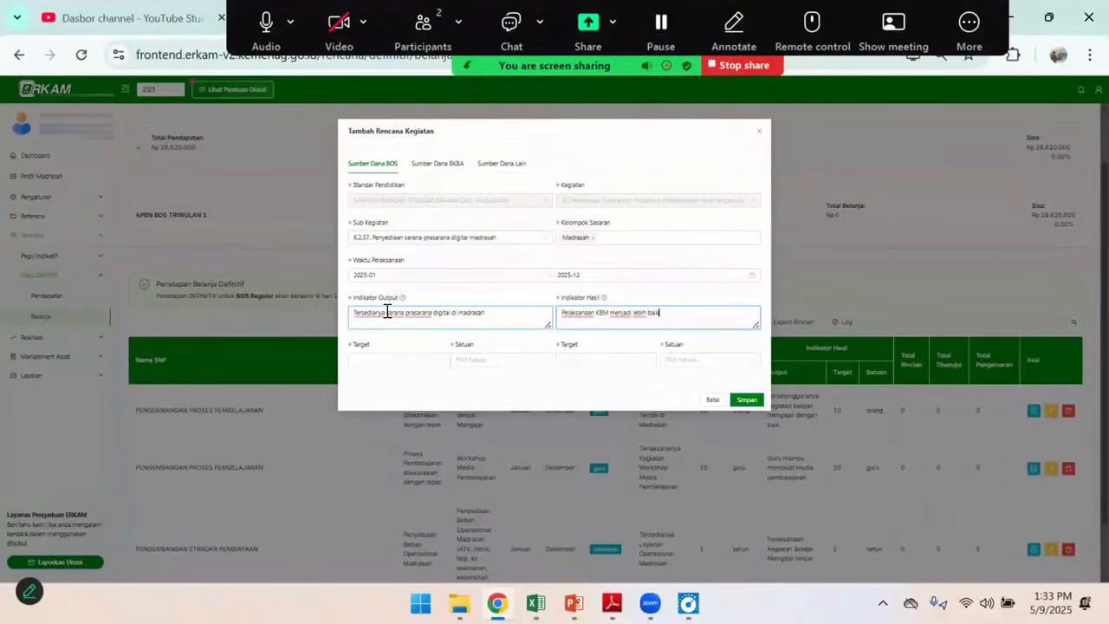
# Set both the output and the result target to 1 paket and save the digital facilities activity plan
pyautogui.click(398, 361)
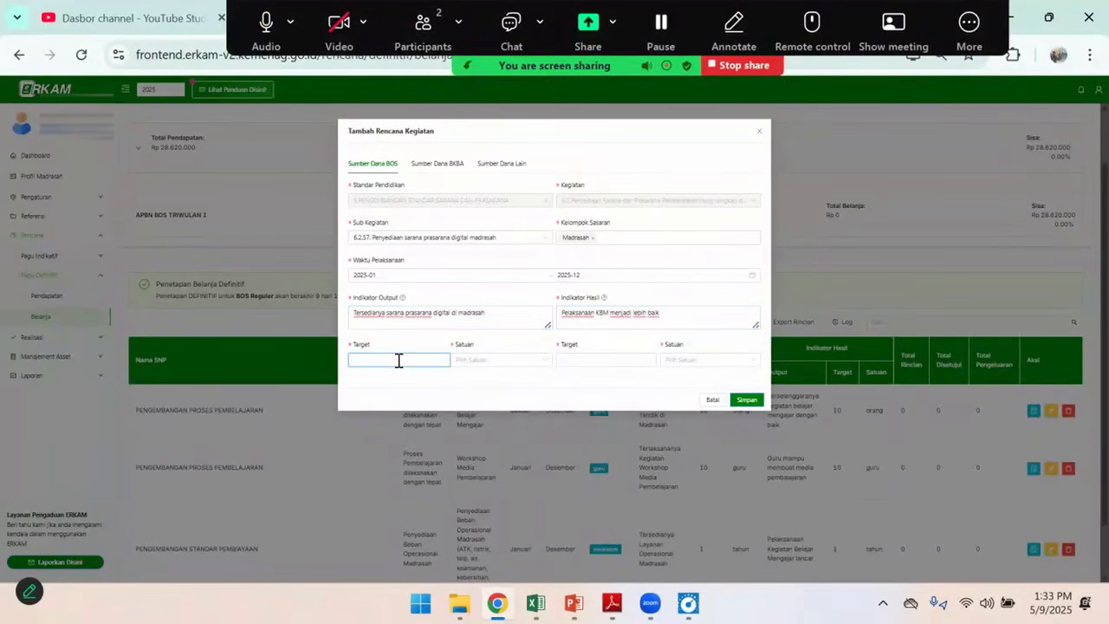
pyautogui.write('1')
pyautogui.click(513, 361)
pyautogui.write('pak')
pyautogui.click(475, 390)
pyautogui.click(613, 361)
pyautogui.write('1')
pyautogui.press('Tab')
pyautogui.write('paket')
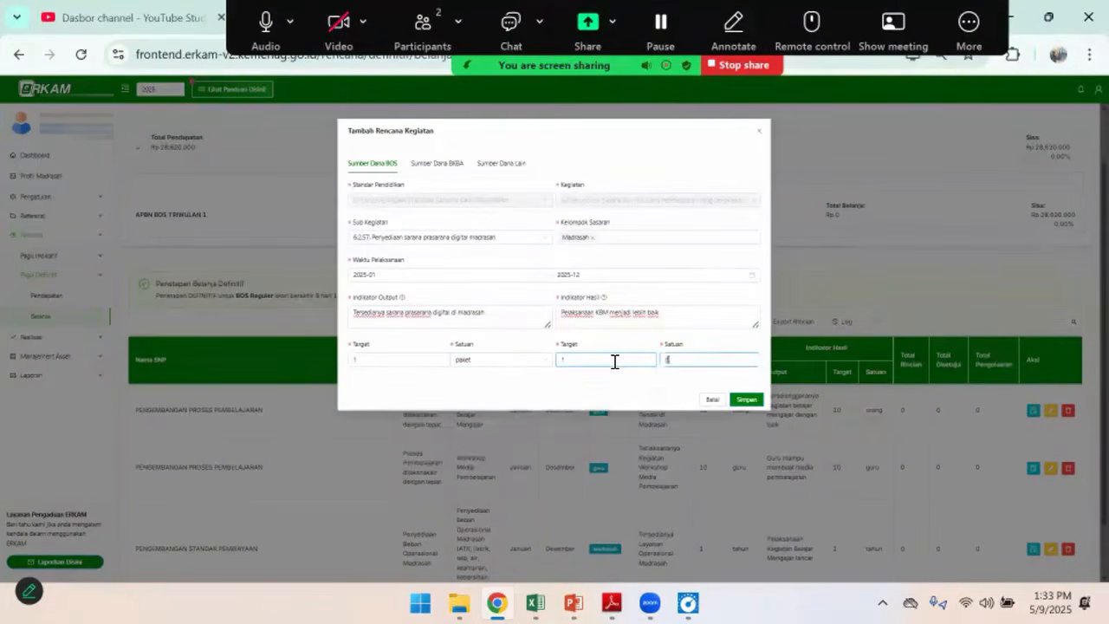
pyautogui.click(672, 382)
pyautogui.click(747, 400)
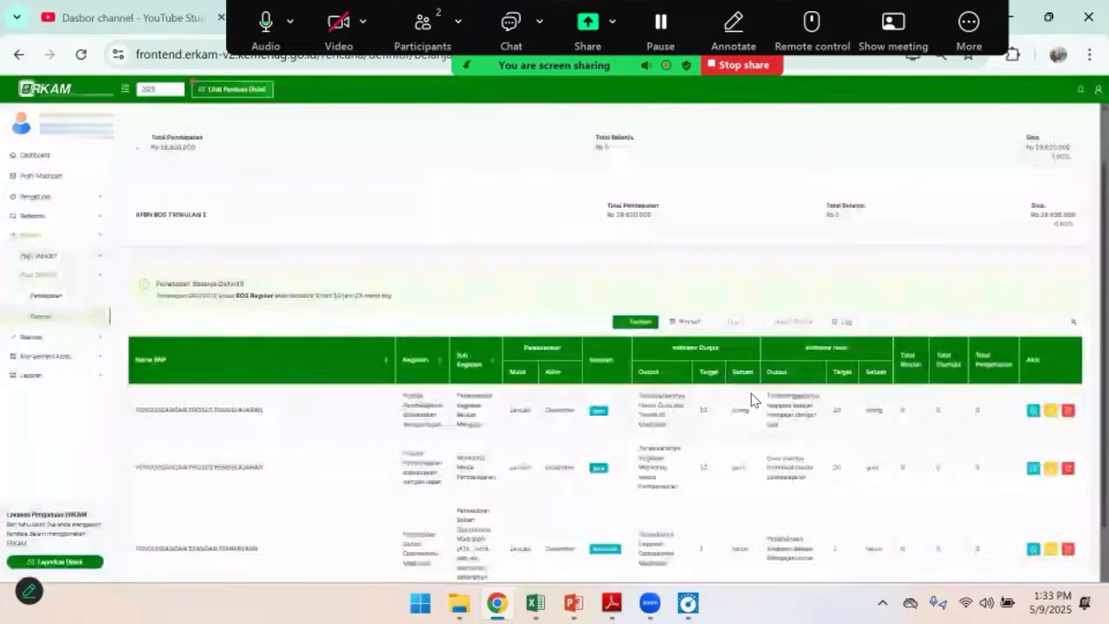
pyautogui.click(608, 358)
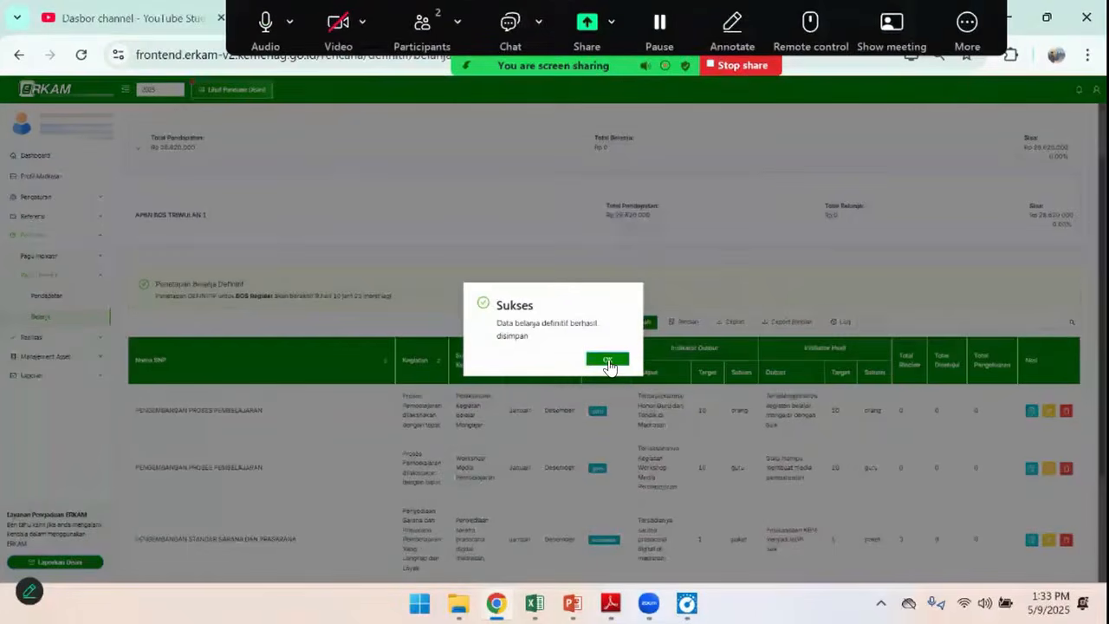
pyautogui.scroll(-2, 711, 399)
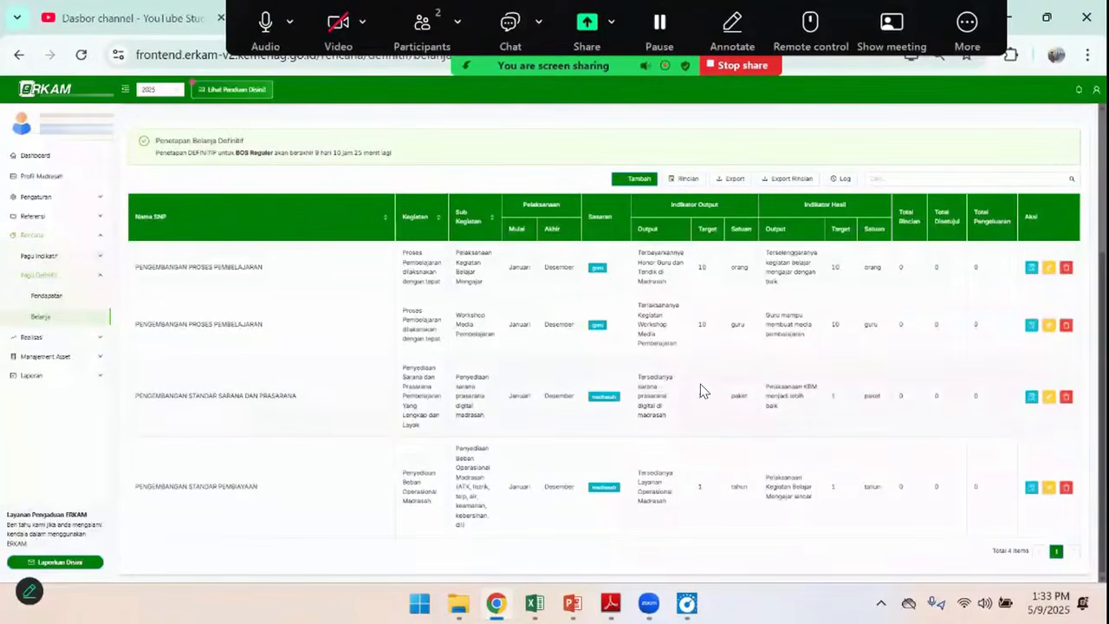
# Switch to the Excel workbook and fill the Laptop row's Sub Kegiatan code 6.2.57 with yellow
pyautogui.hotkey('alt', 'Tab')
pyautogui.scroll(1, 402, 389)
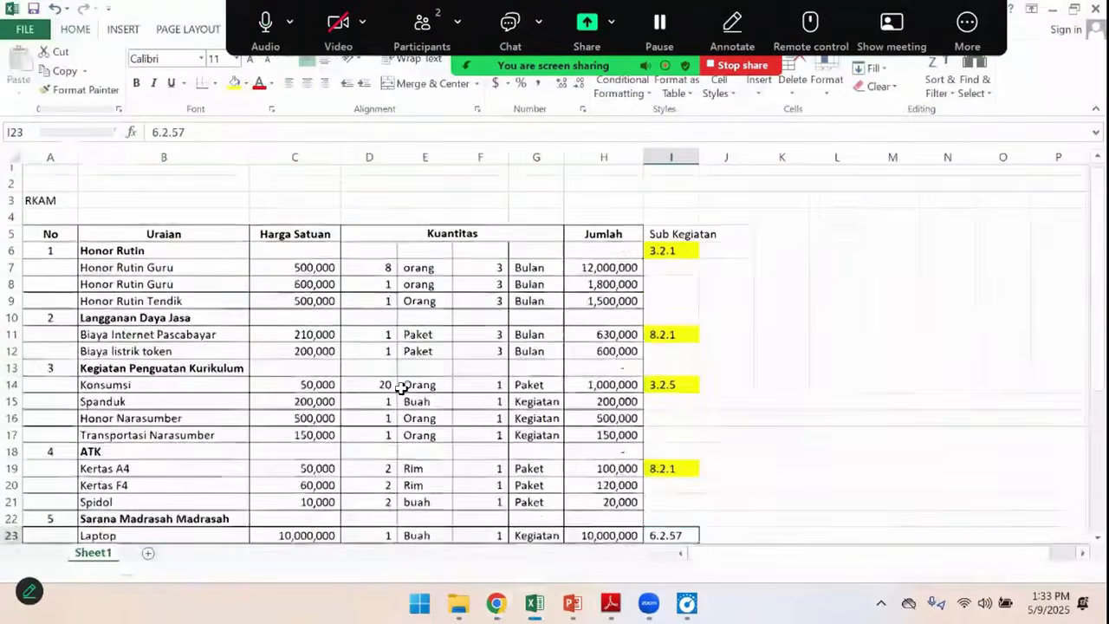
pyautogui.scroll(-3, 604, 404)
pyautogui.scroll(3, 632, 389)
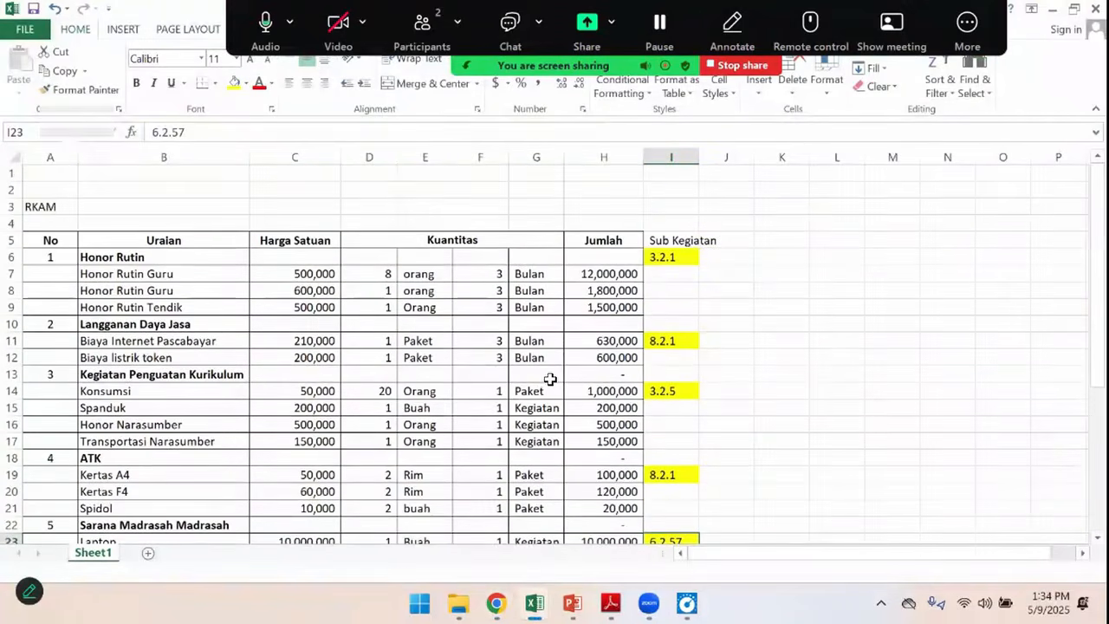
pyautogui.scroll(-1, 550, 379)
pyautogui.scroll(1, 538, 354)
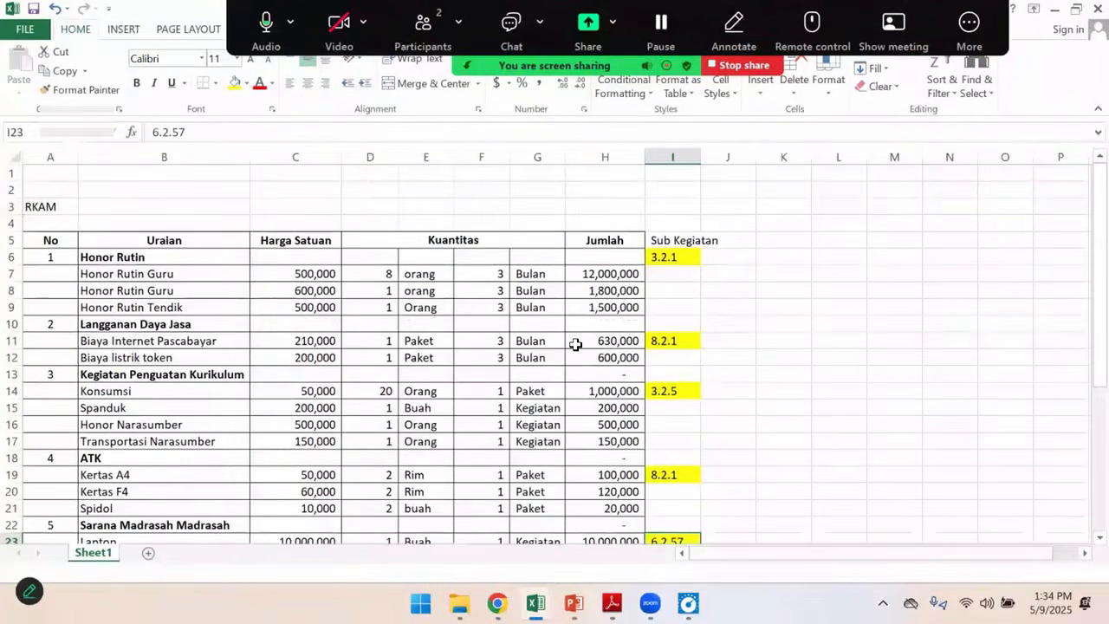
# Switch back to eRKAM in the browser and open the Belanja plan of the Pagu Definitif
pyautogui.hotkey('alt', 'Tab')
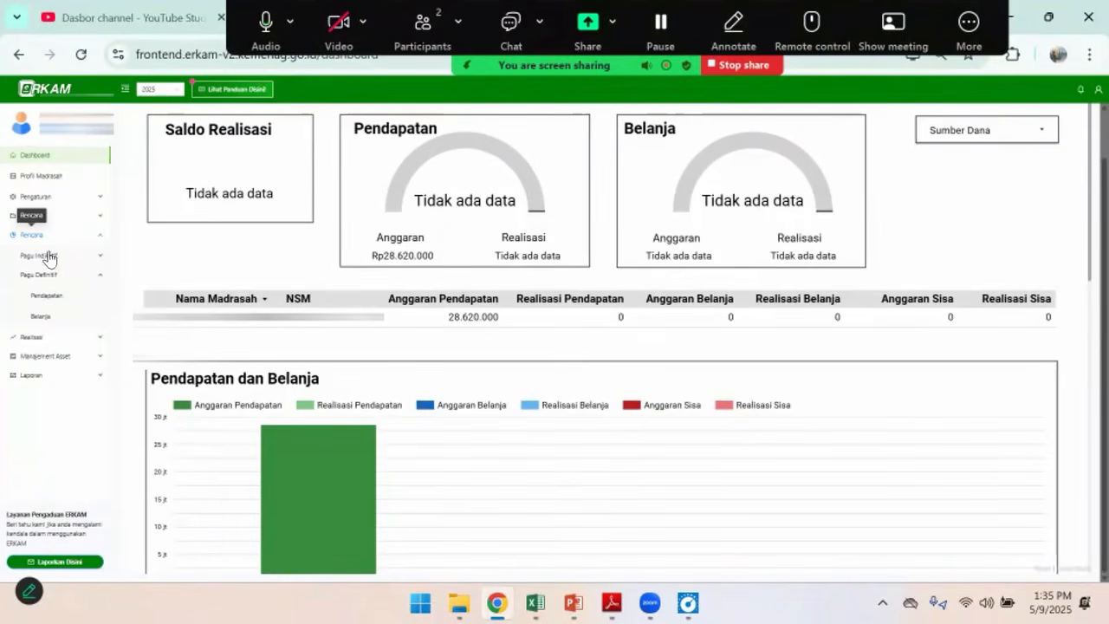
pyautogui.click(46, 322)
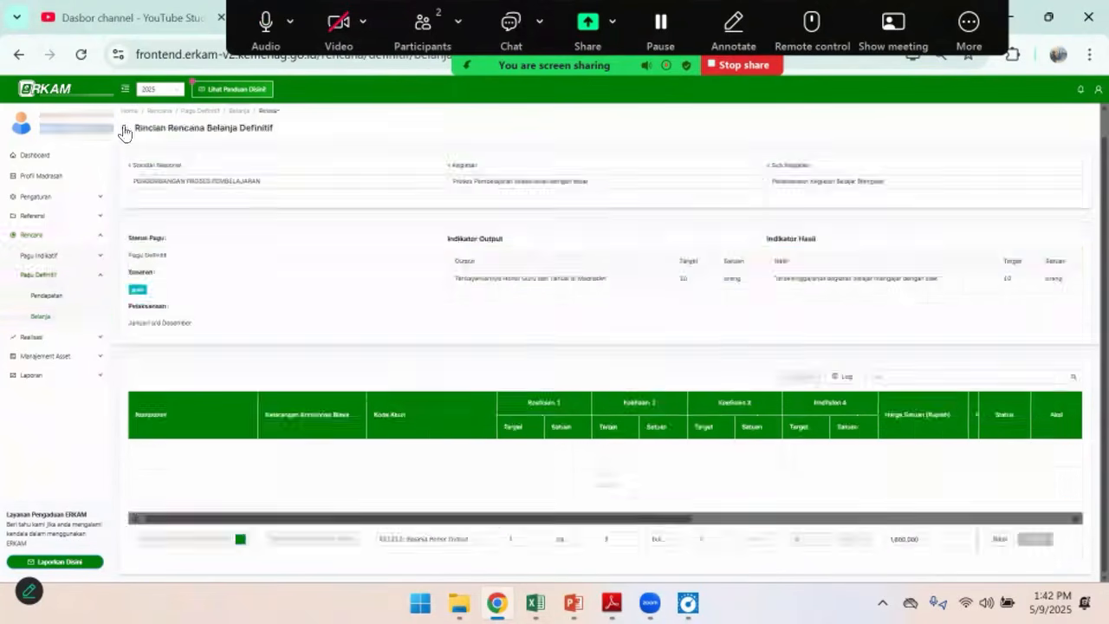
pyautogui.click(123, 129)
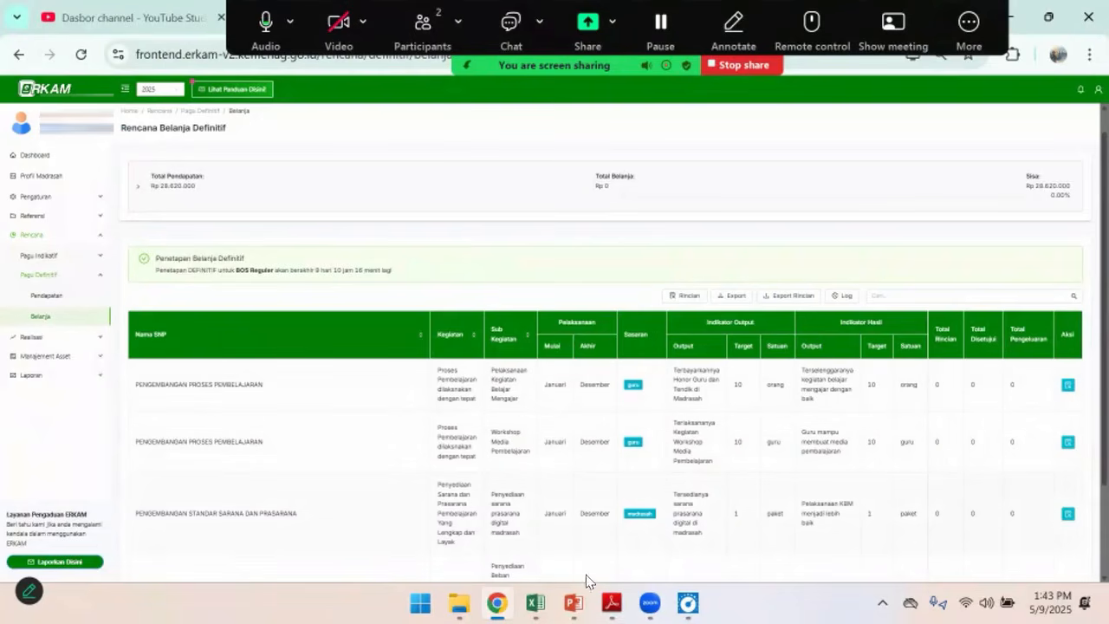
# Switch to the "rkam contoh" Excel workbook and review the RKAM budget table from its title down to the total
pyautogui.moveTo(535, 603)
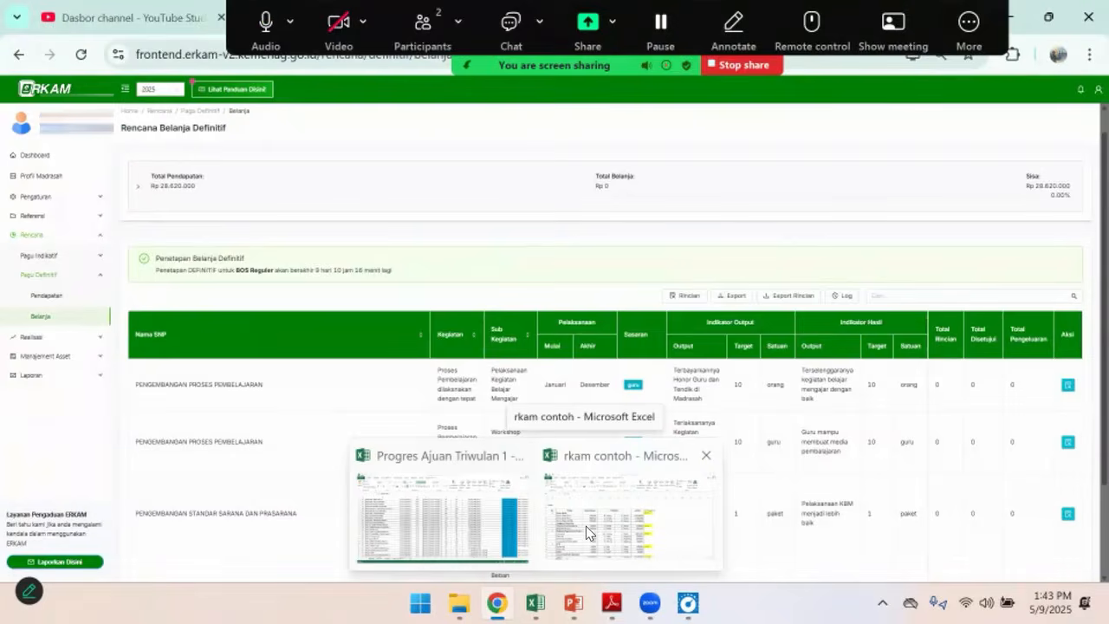
pyautogui.click(586, 526)
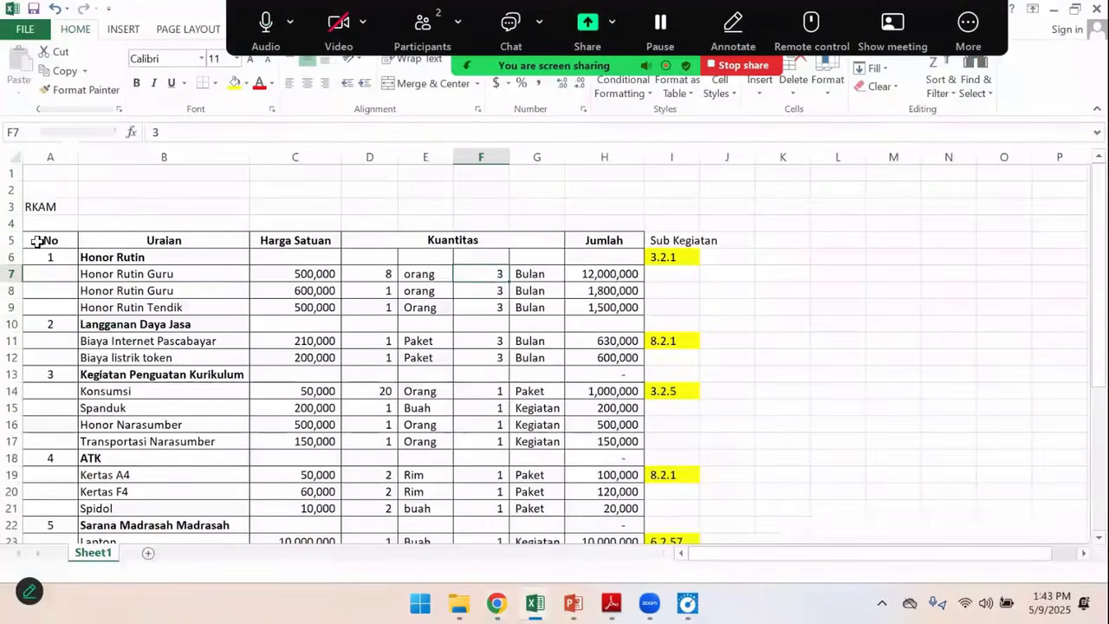
pyautogui.moveTo(35, 207); pyautogui.dragTo(675, 458)
pyautogui.scroll(3, 735, 444)
pyautogui.scroll(-1, 736, 444)
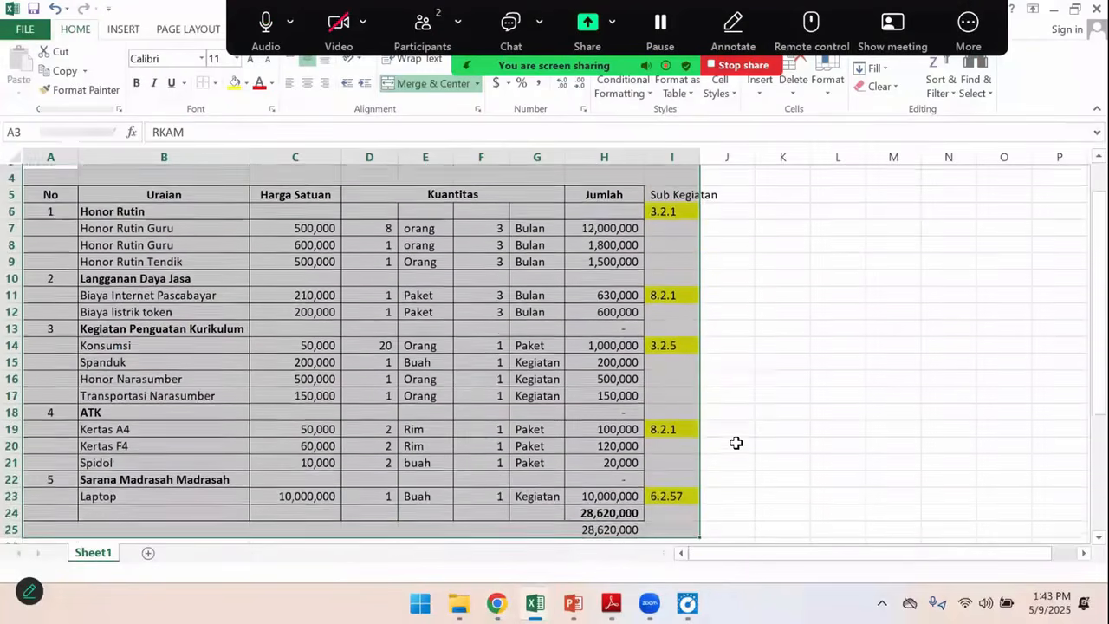
pyautogui.click(736, 442)
pyautogui.click(612, 529)
pyautogui.scroll(1, 632, 479)
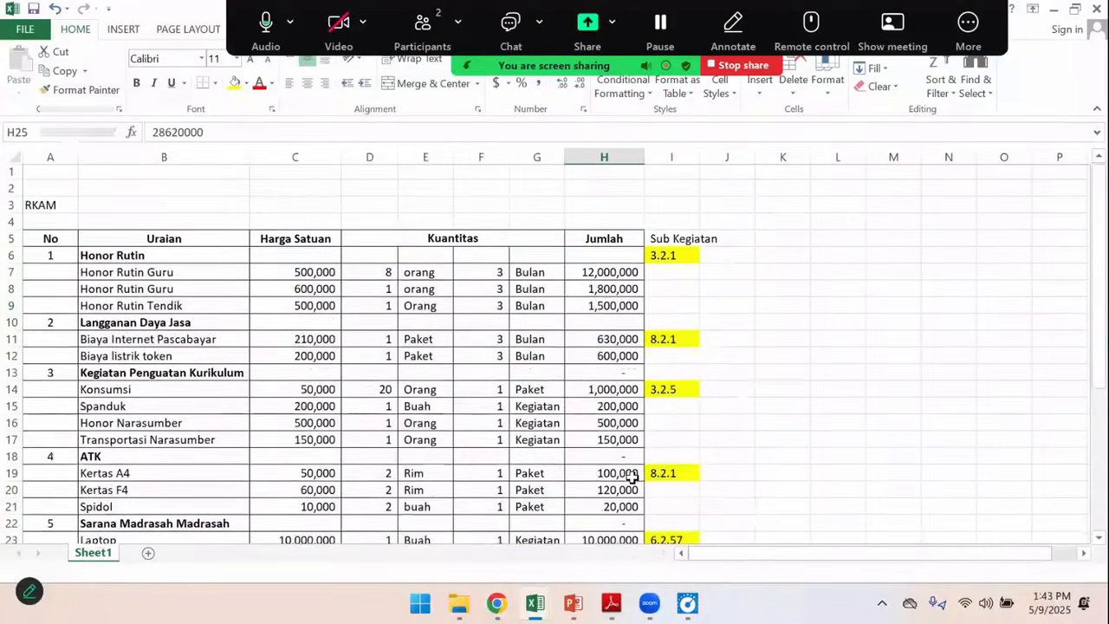
pyautogui.scroll(-1, 371, 335)
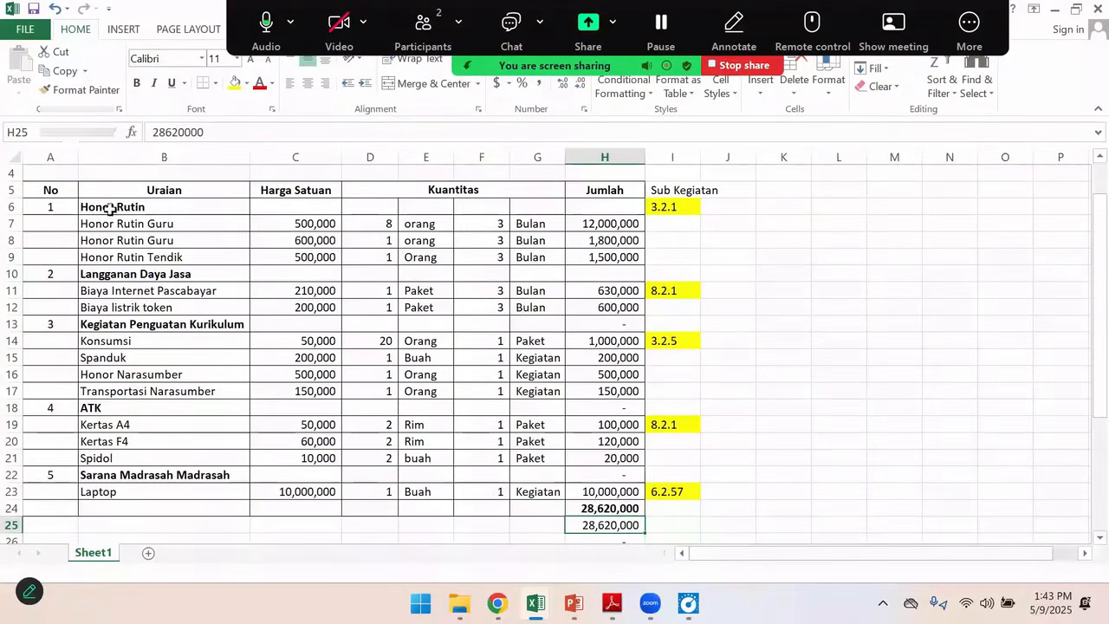
# Go through the five budget group headings in the Uraian column, from Honor Rutin to Sarana Madrasah
pyautogui.click(148, 208)
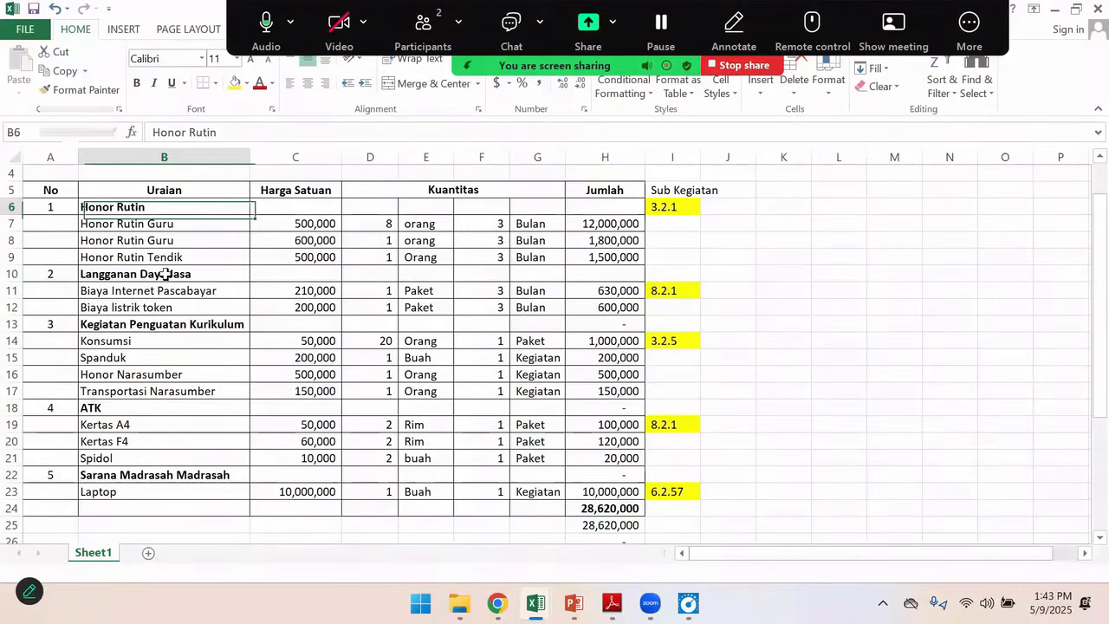
pyautogui.click(165, 274)
pyautogui.click(192, 323)
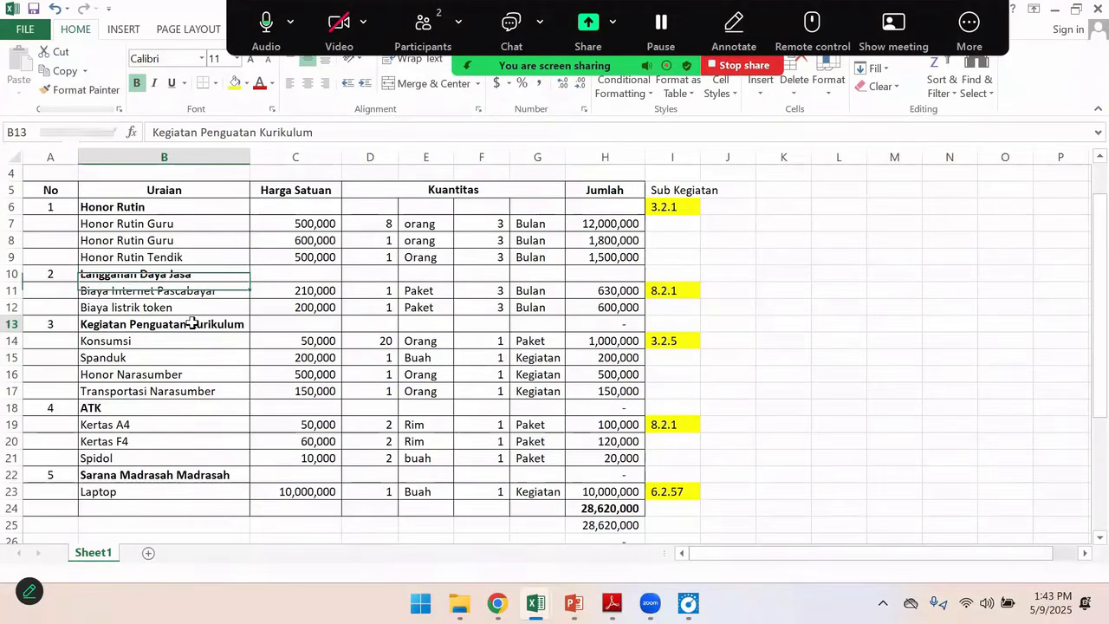
pyautogui.click(130, 405)
pyautogui.click(168, 475)
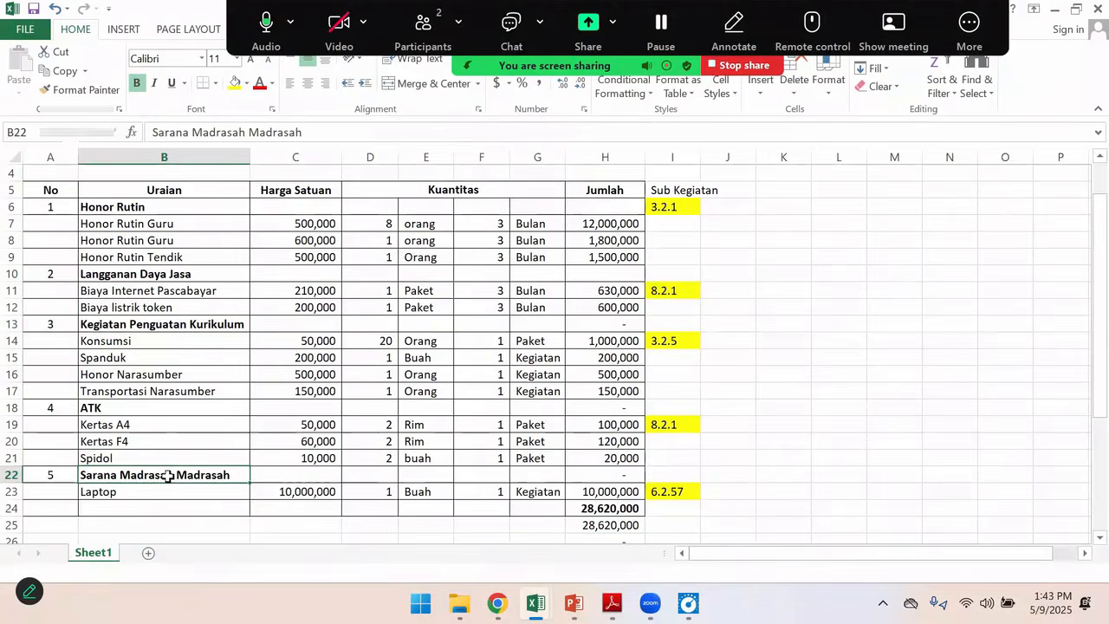
pyautogui.moveTo(497, 604)
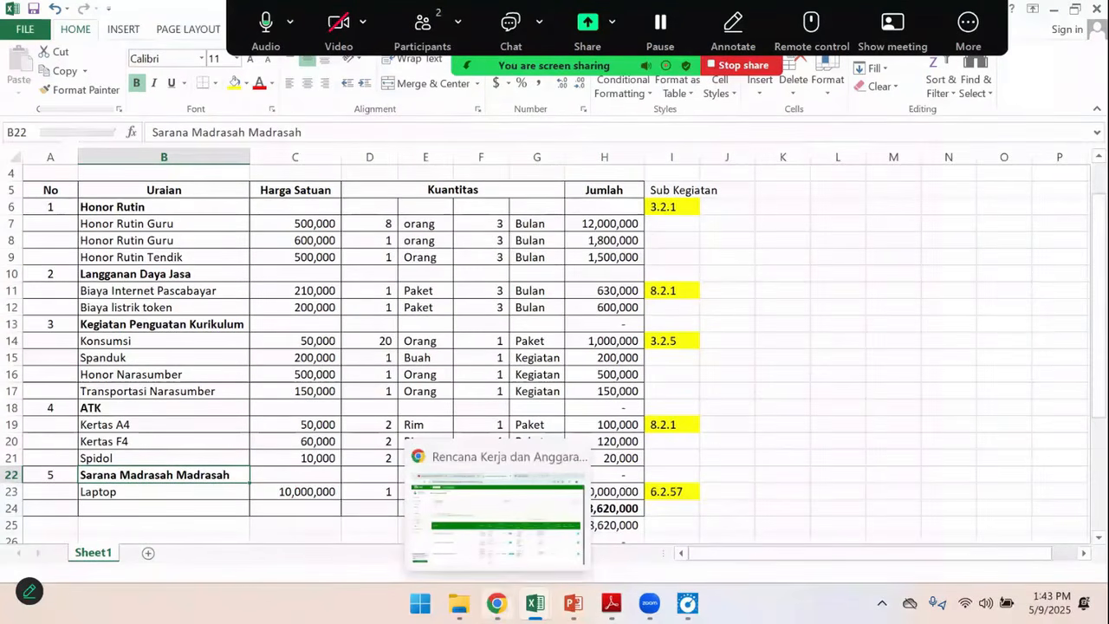
# Switch to eRKAM in the browser and open the cost details of the Pelaksanaan Kegiatan Belajar Mengajar spending activity
pyautogui.click(507, 533)
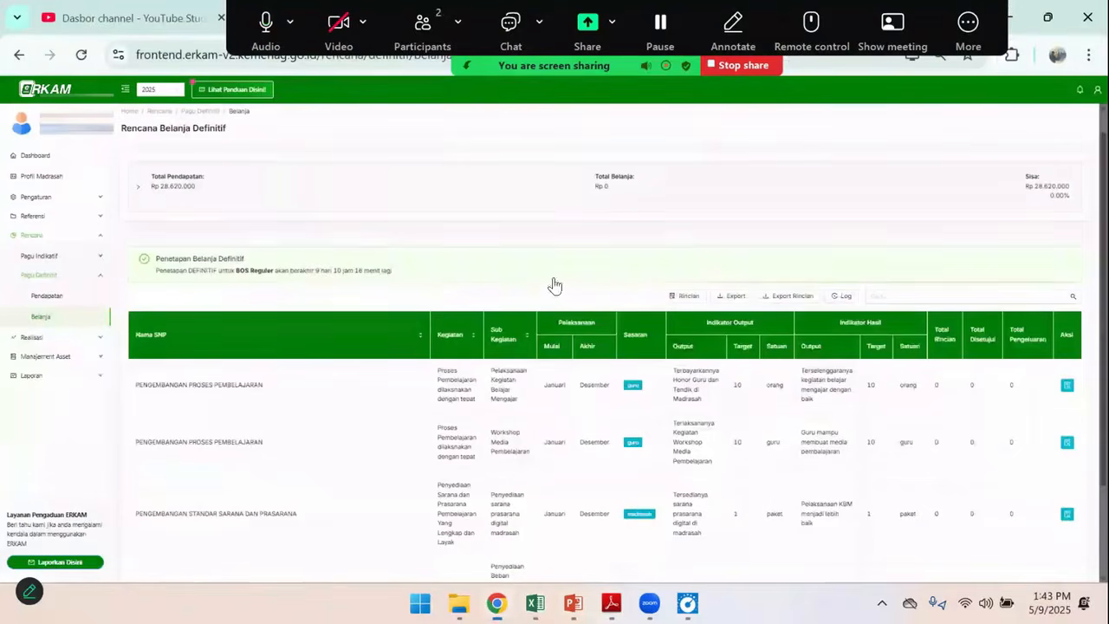
pyautogui.scroll(-1, 500, 443)
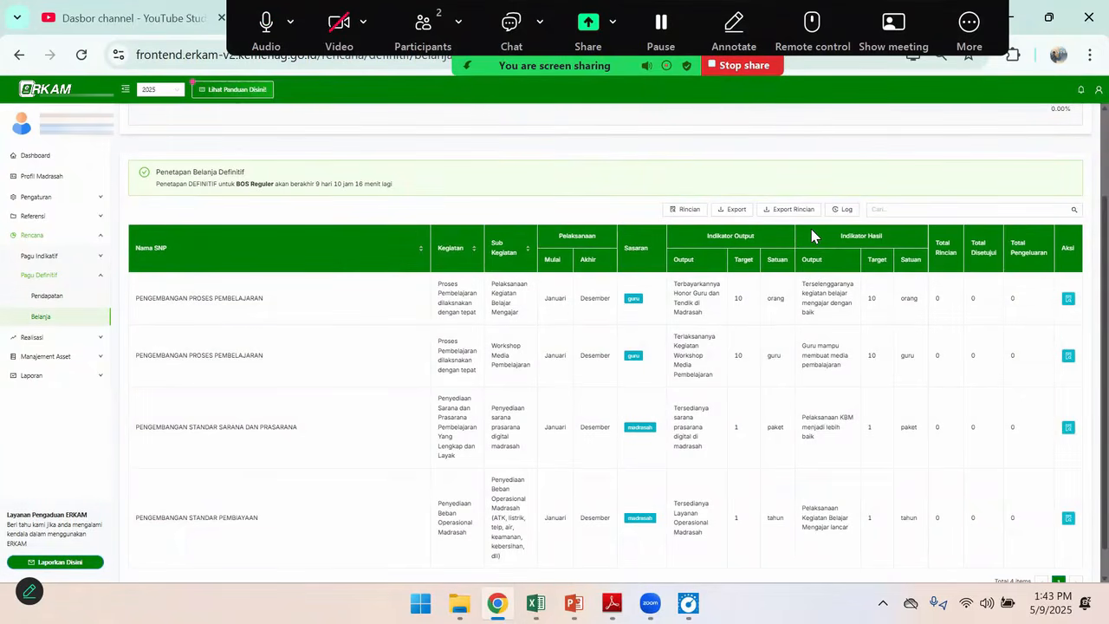
pyautogui.moveTo(535, 603)
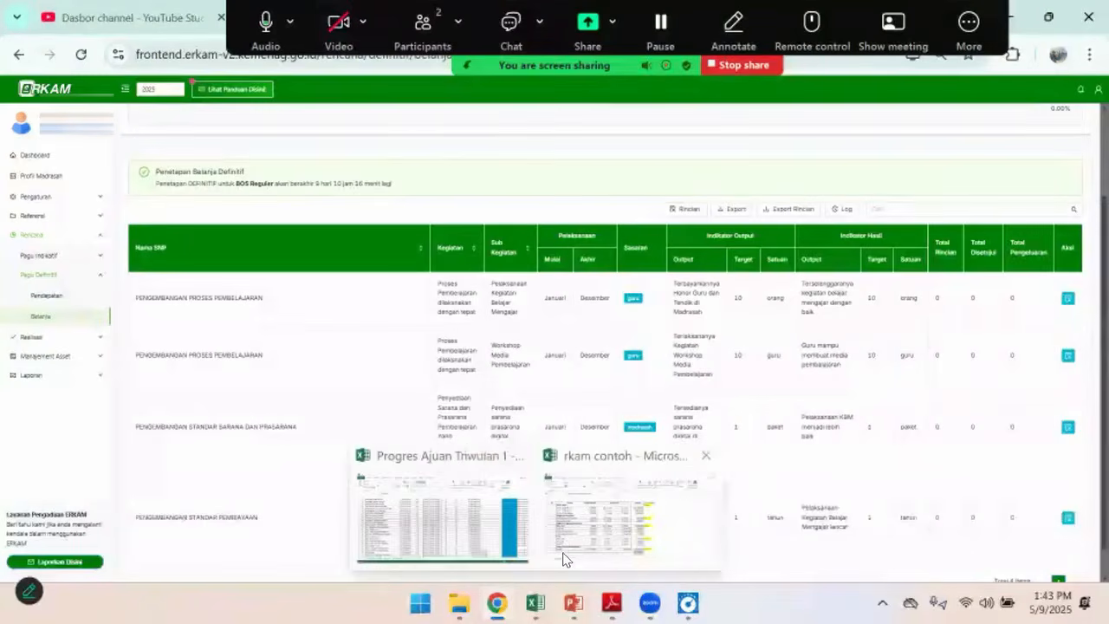
pyautogui.click(563, 559)
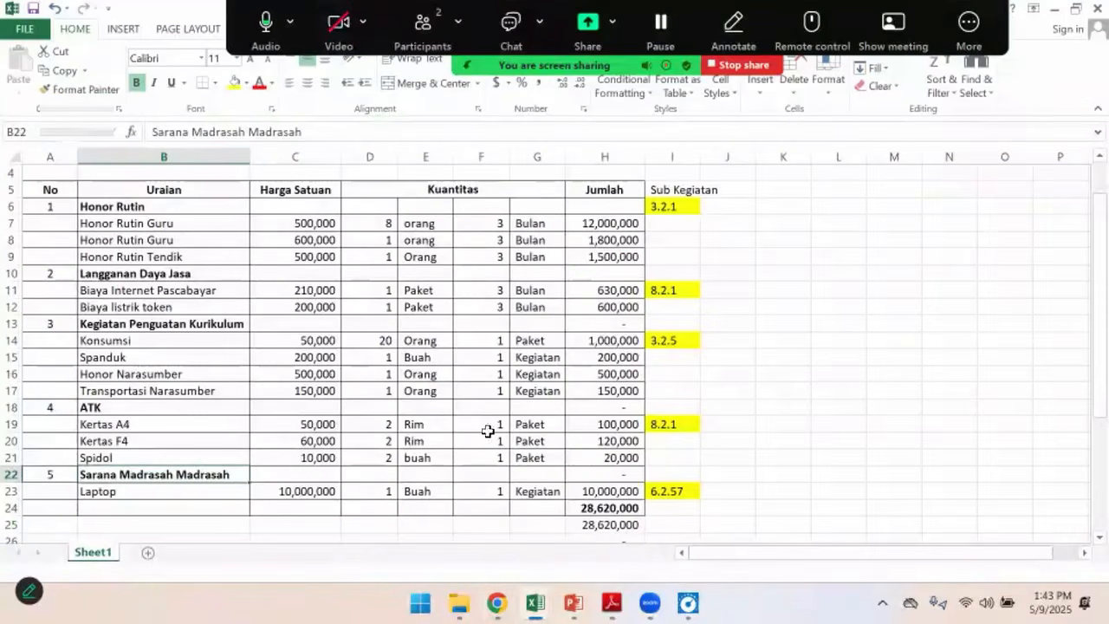
pyautogui.click(496, 603)
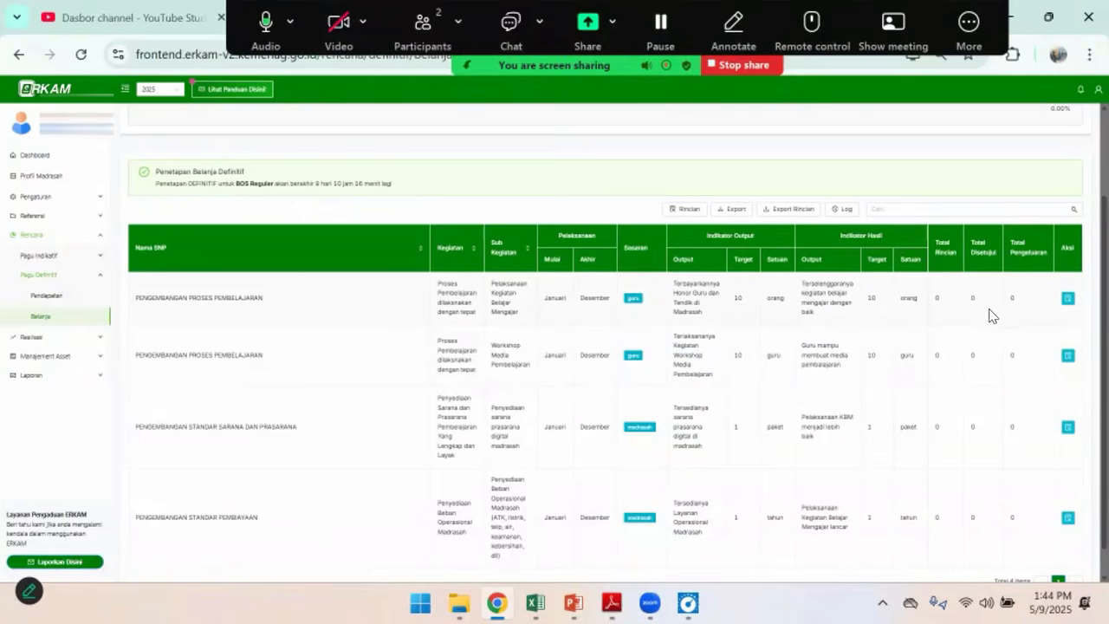
pyautogui.click(1069, 300)
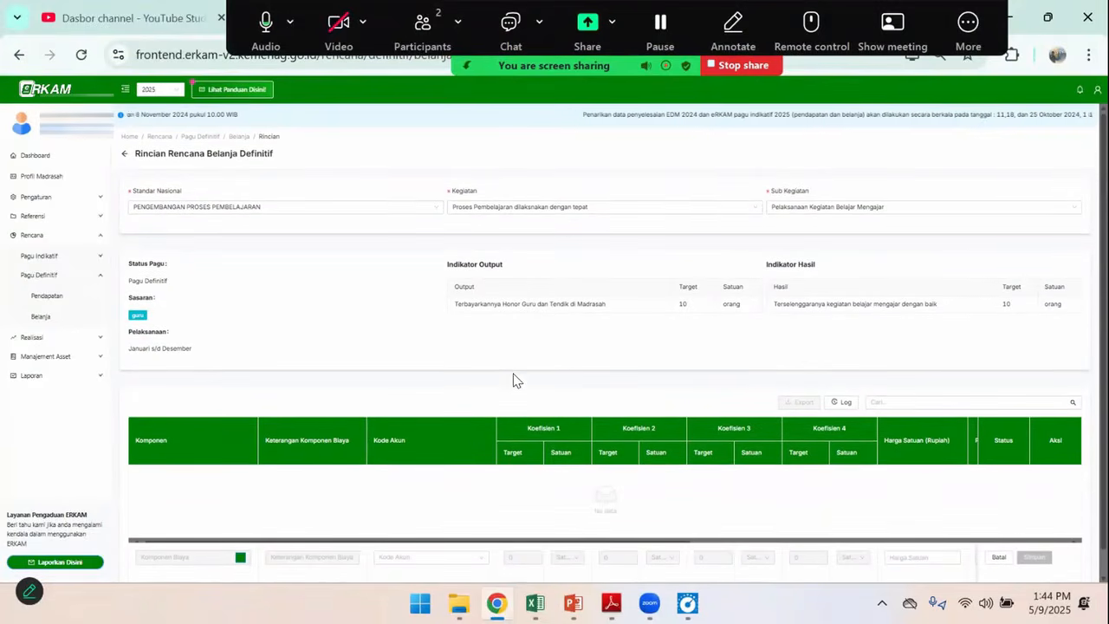
# Open the Komponen Biaya selection for a new cost line and filter it by category 10.1 - Honor
pyautogui.click(240, 557)
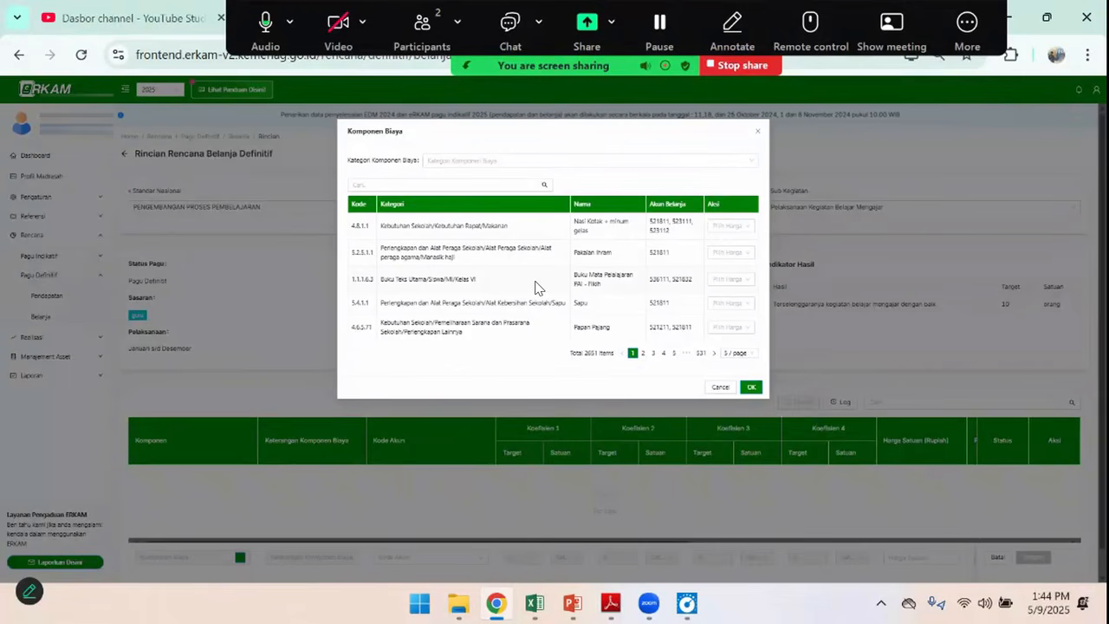
pyautogui.click(393, 182)
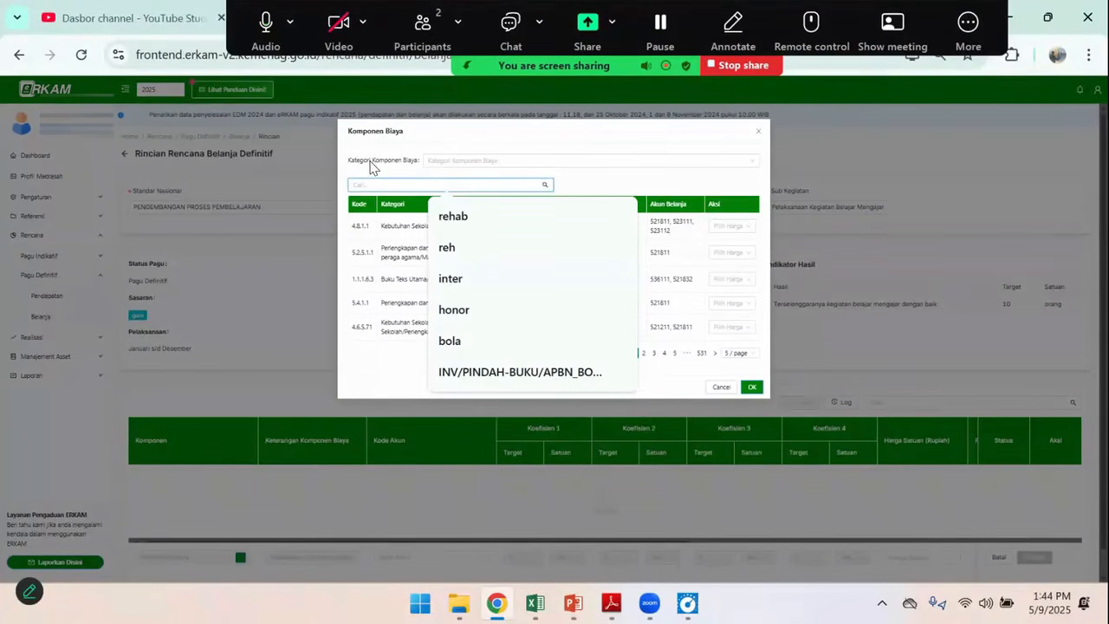
pyautogui.click(415, 171)
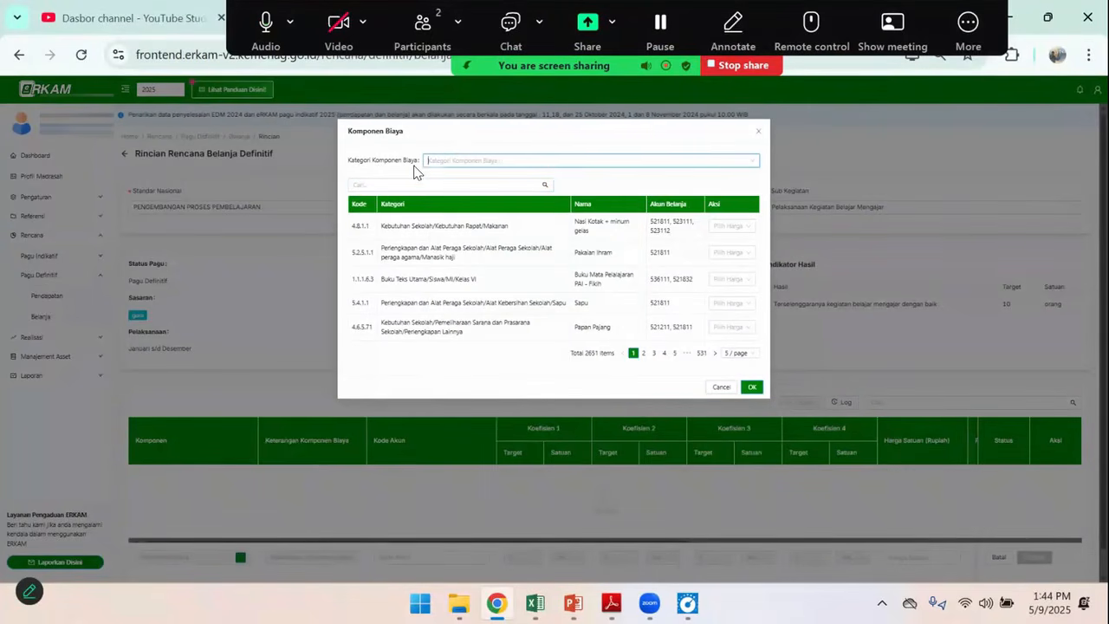
pyautogui.click(460, 158)
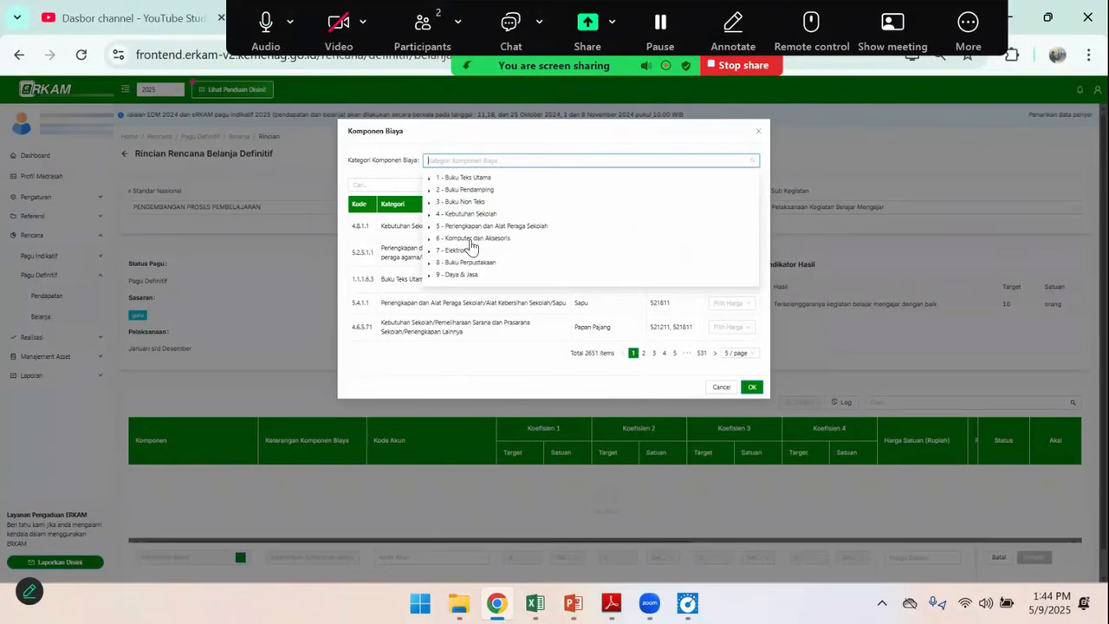
pyautogui.scroll(-2, 472, 250)
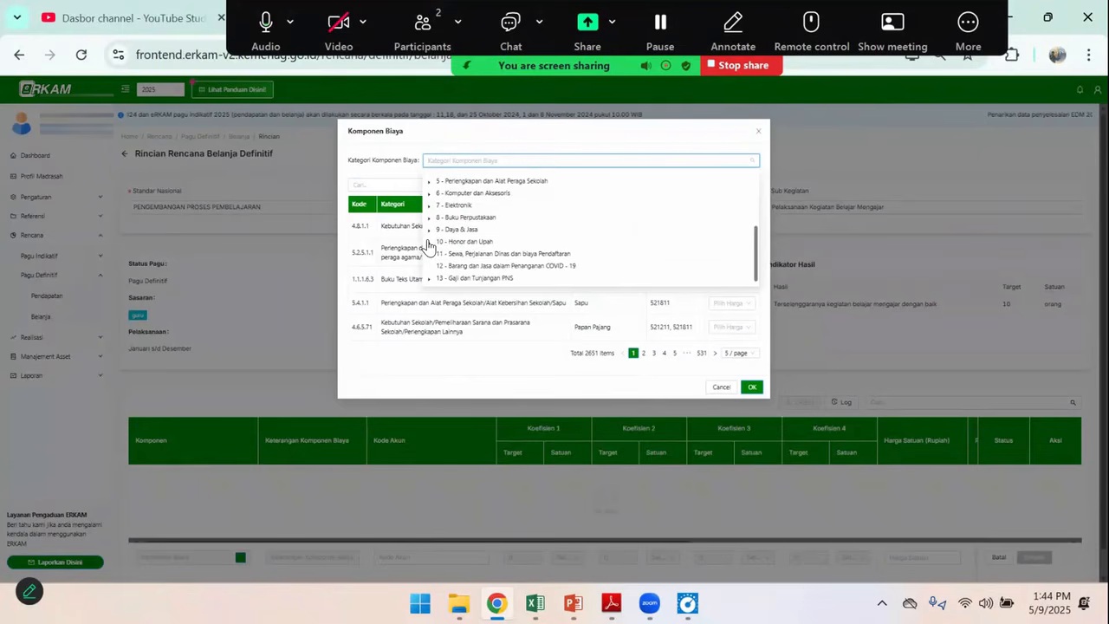
pyautogui.click(429, 241)
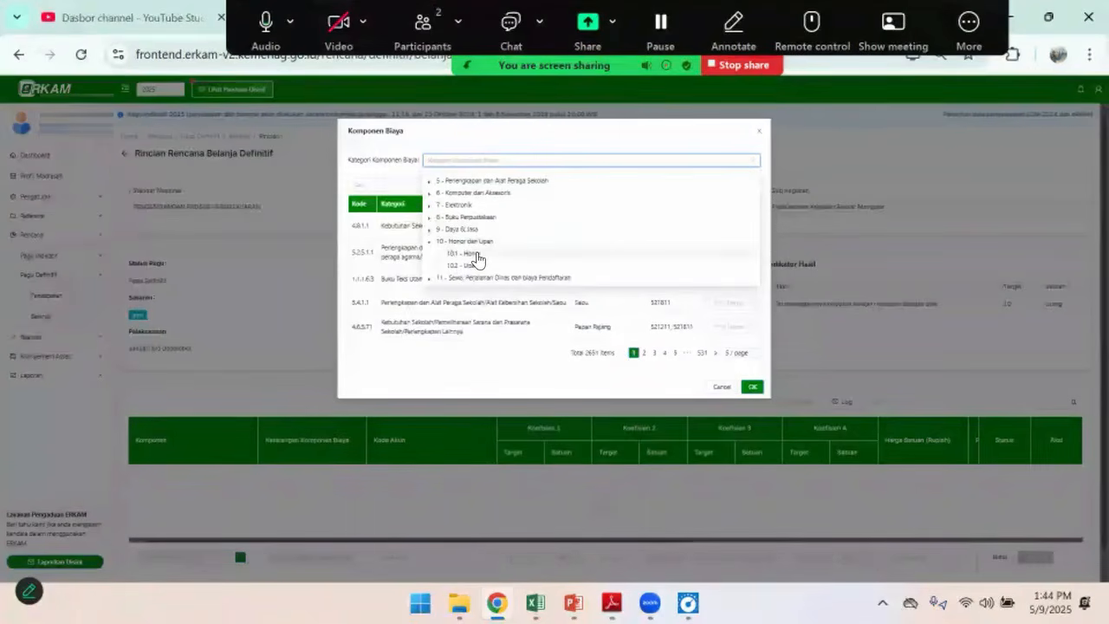
pyautogui.click(475, 254)
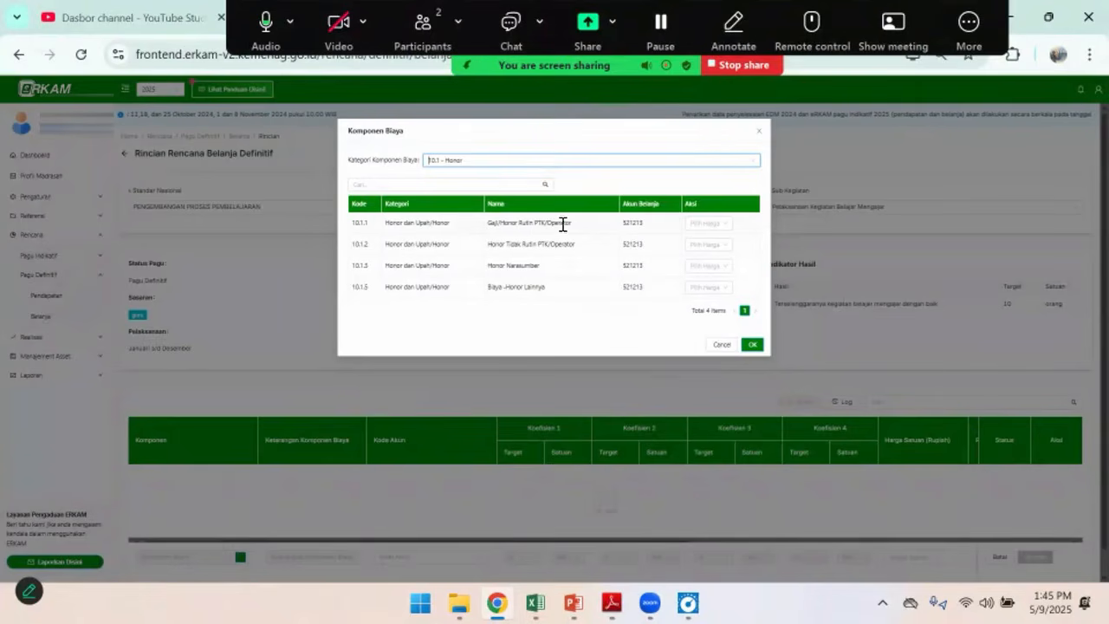
# Choose the Gaji/Honor Rutin PTK/Operator component with a custom unit price of Rp 500,000, taken from the first Honor Rutin Guru row in Excel
pyautogui.click(726, 227)
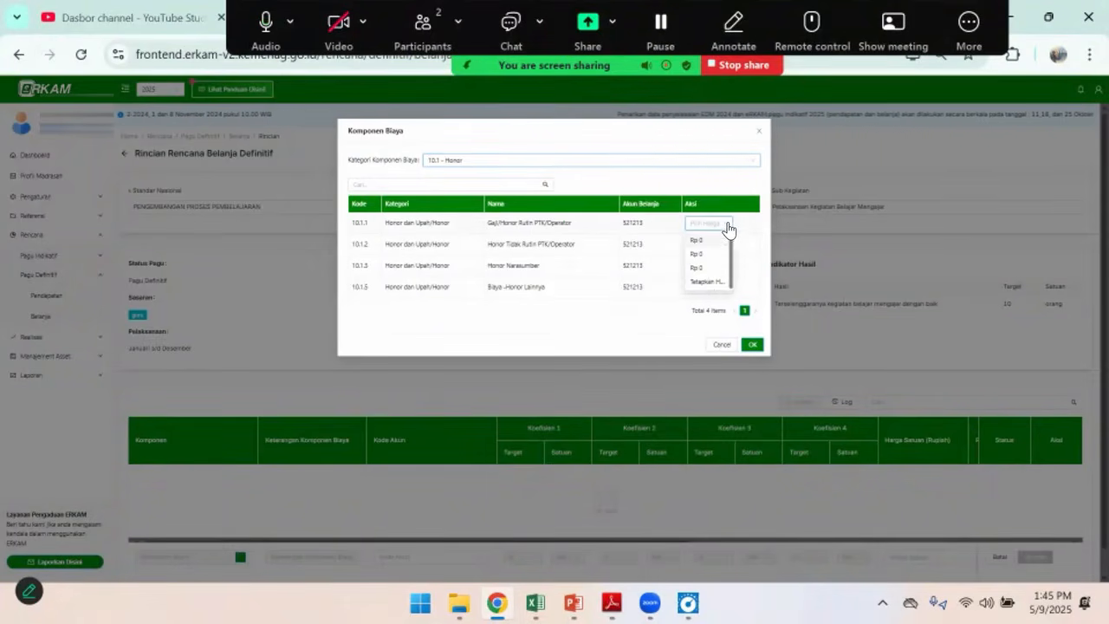
pyautogui.click(707, 283)
pyautogui.click(489, 172)
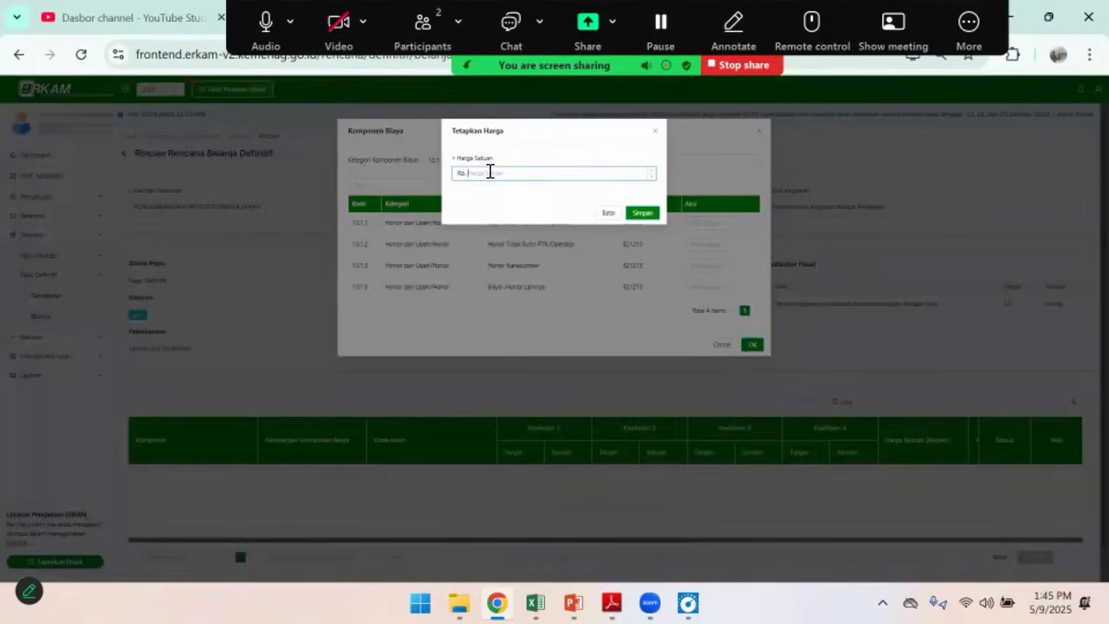
pyautogui.click(535, 602)
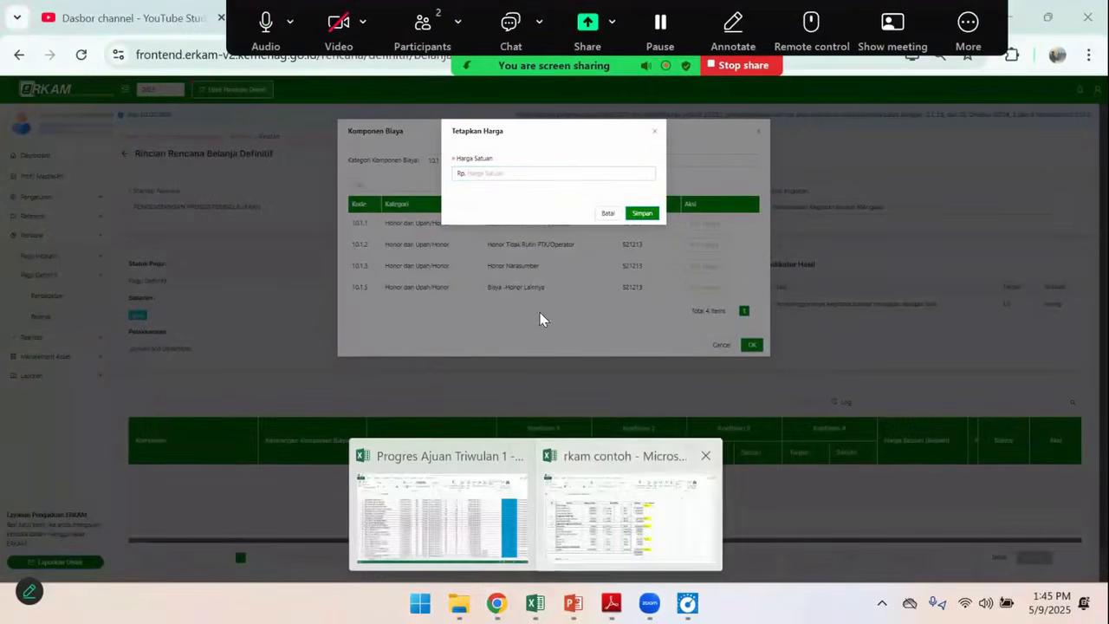
pyautogui.click(628, 518)
pyautogui.click(160, 217)
pyautogui.press('Right')
pyautogui.press('Right')
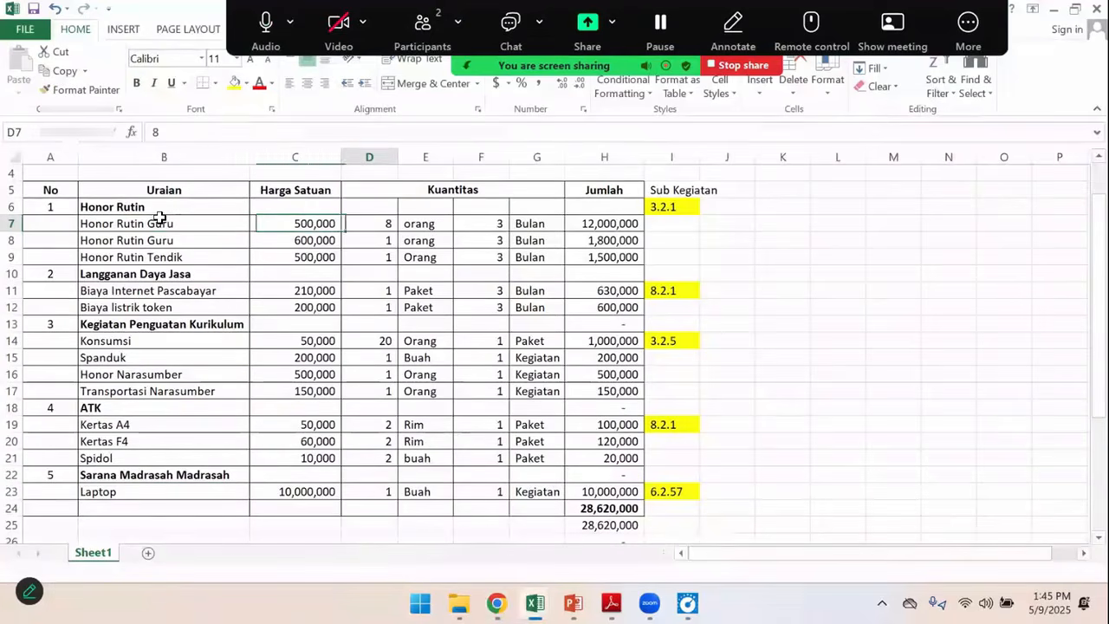
pyautogui.click(292, 220)
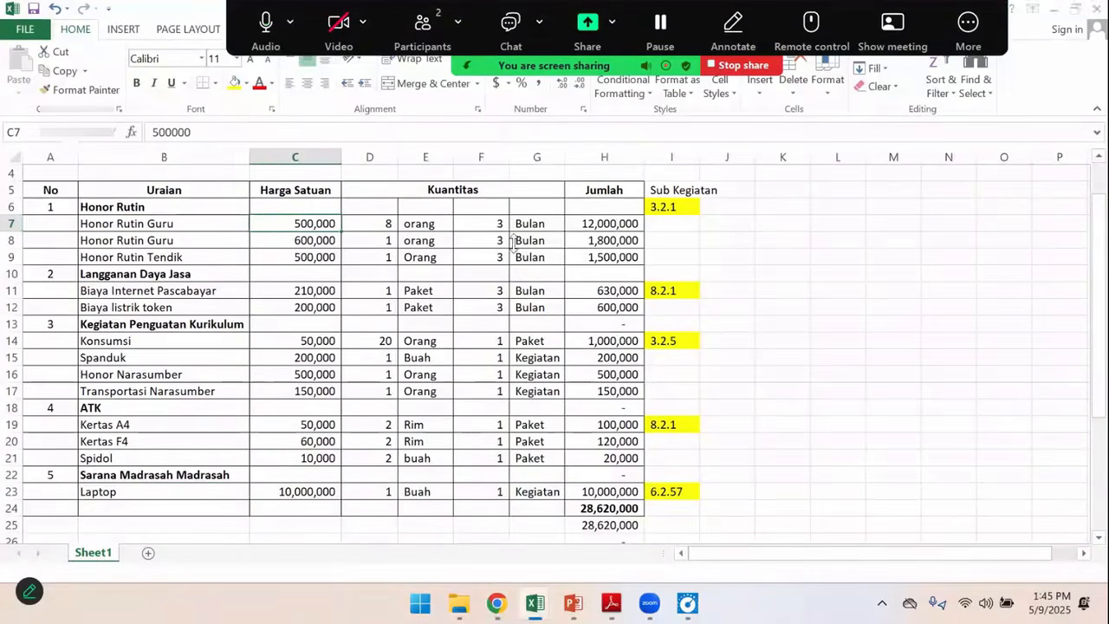
pyautogui.hotkey('alt', 'Tab')
pyautogui.write('500,000')
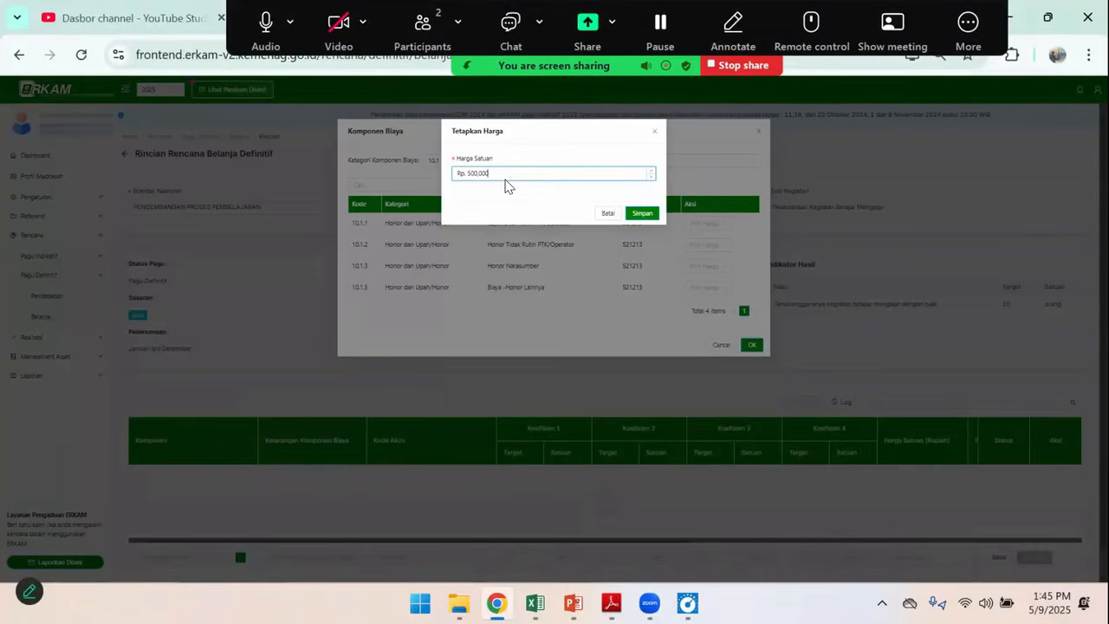
pyautogui.click(641, 214)
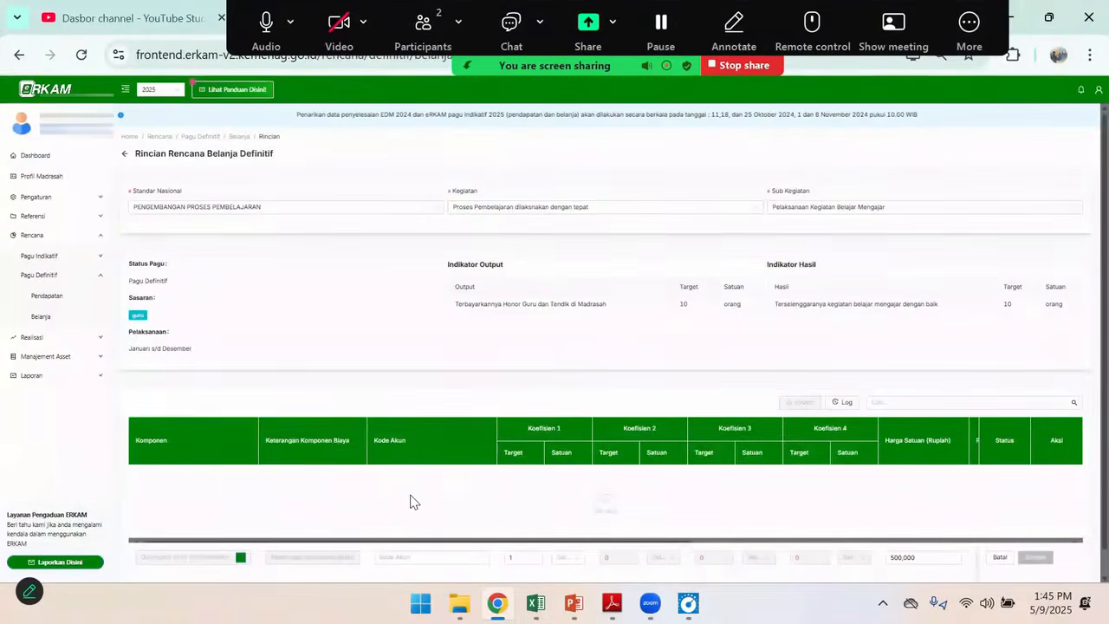
# Set the account code of the honor cost line to 521213-Belanja Honor Output Kegiatan
pyautogui.scroll(-1, 413, 502)
pyautogui.click(397, 541)
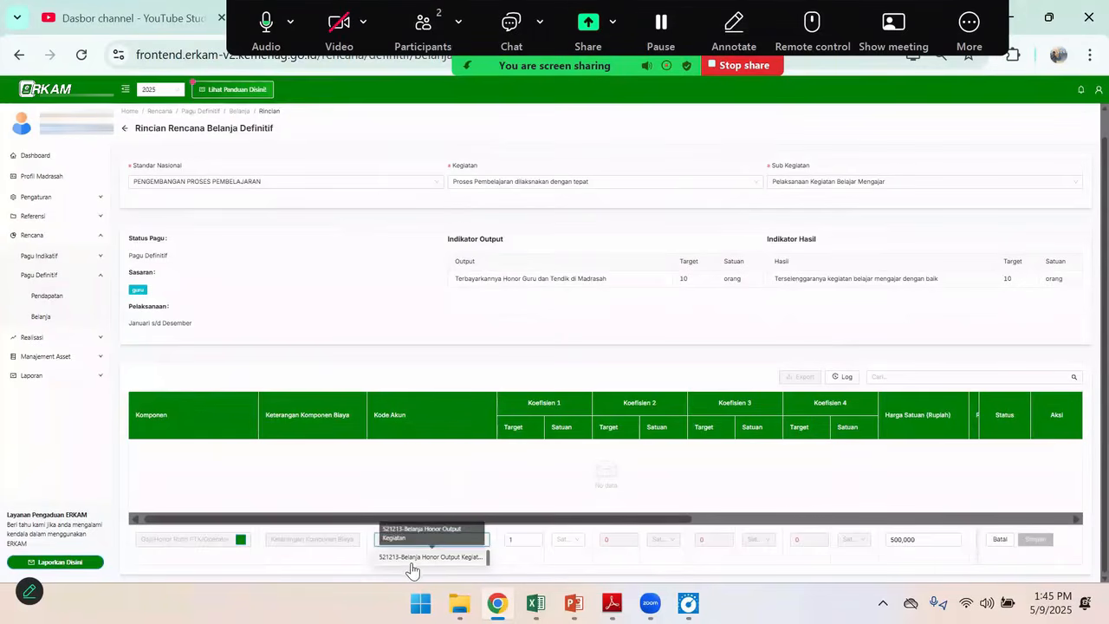
pyautogui.click(414, 557)
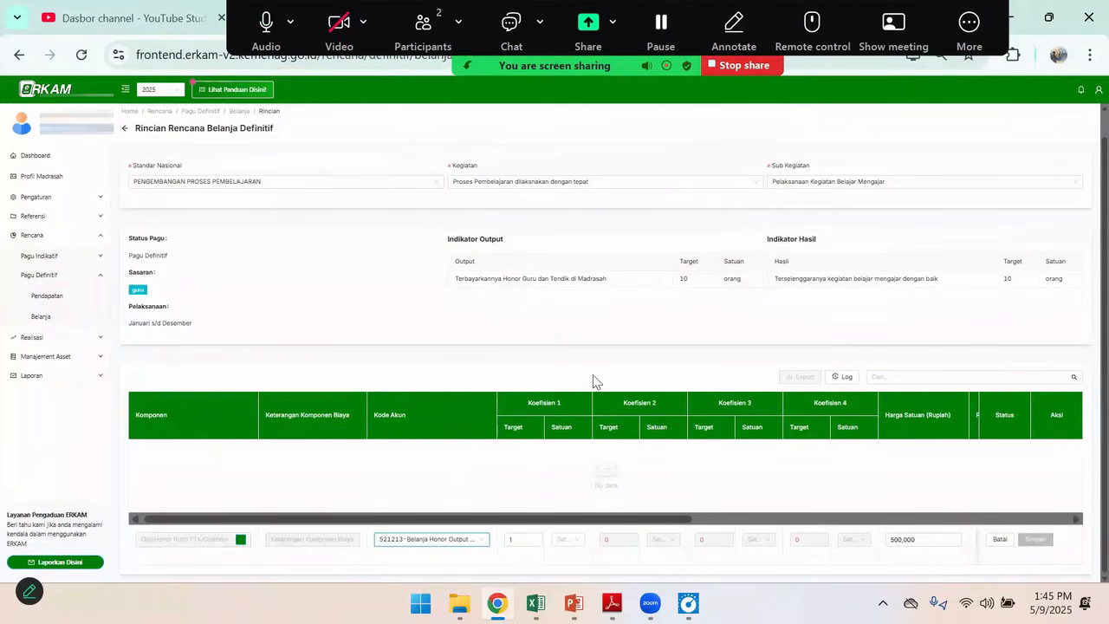
# Check the first Honor Rutin Guru quantity in Excel and set Koefisien 1 of the cost line to 8 orang
pyautogui.hotkey('alt', 'Tab')
pyautogui.click(390, 225)
pyautogui.hotkey('alt', 'Tab')
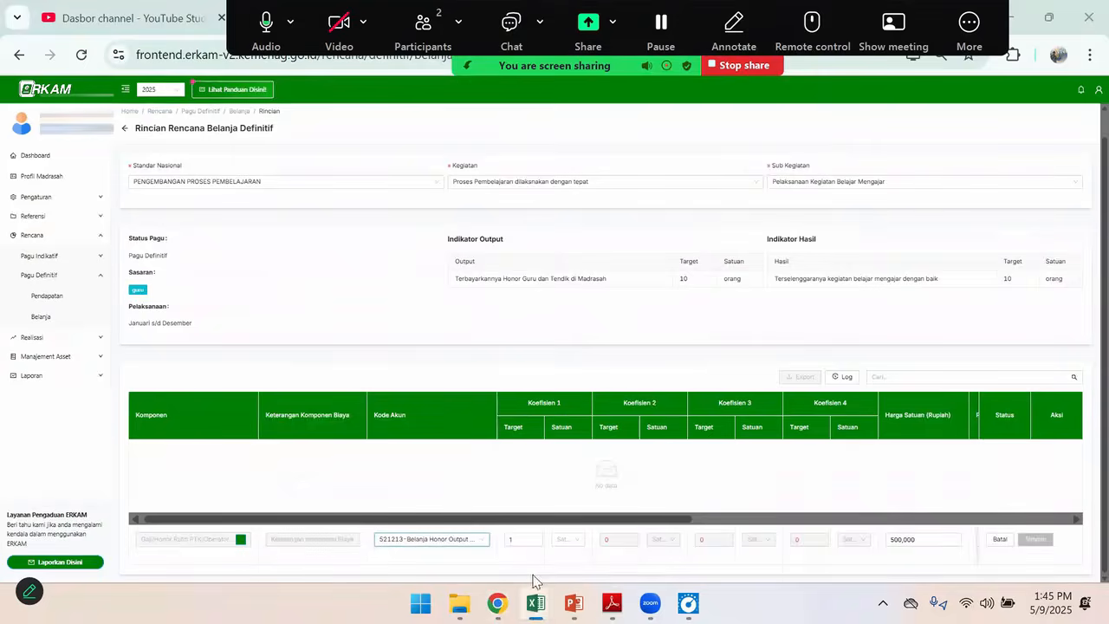
pyautogui.doubleClick(509, 539)
pyautogui.write('8')
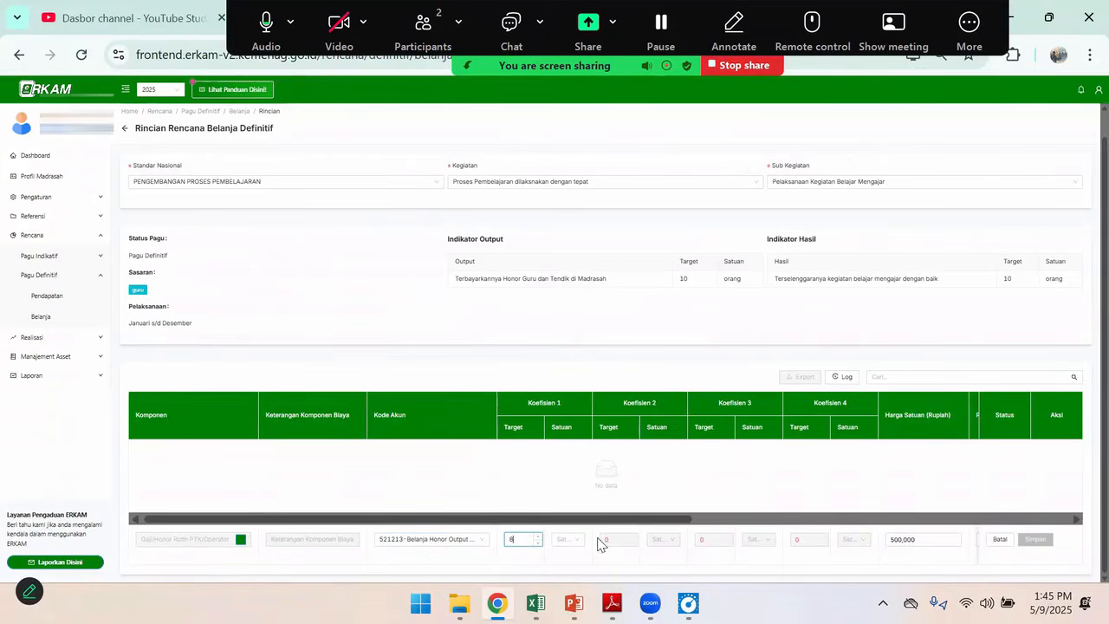
pyautogui.click(564, 539)
pyautogui.write('or')
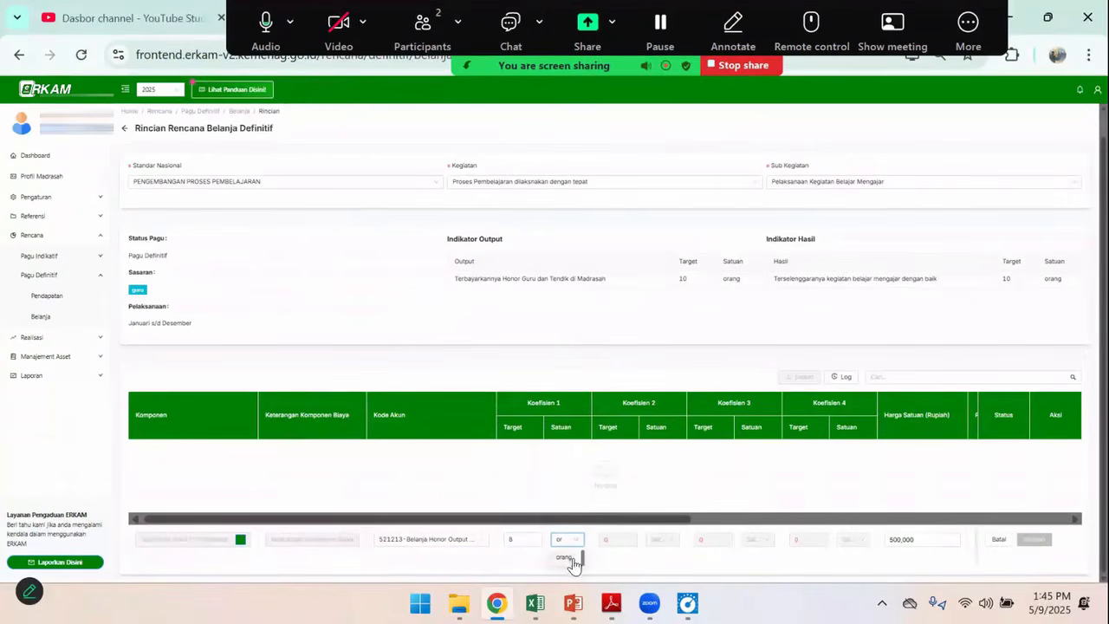
pyautogui.click(572, 559)
# Set Koefisien 2 of the cost line to 3 bulan, checking it against the Honor Rutin Guru row in Excel
pyautogui.doubleClick(621, 540)
pyautogui.write('2')
pyautogui.write('3')
pyautogui.press('Tab')
pyautogui.click(656, 539)
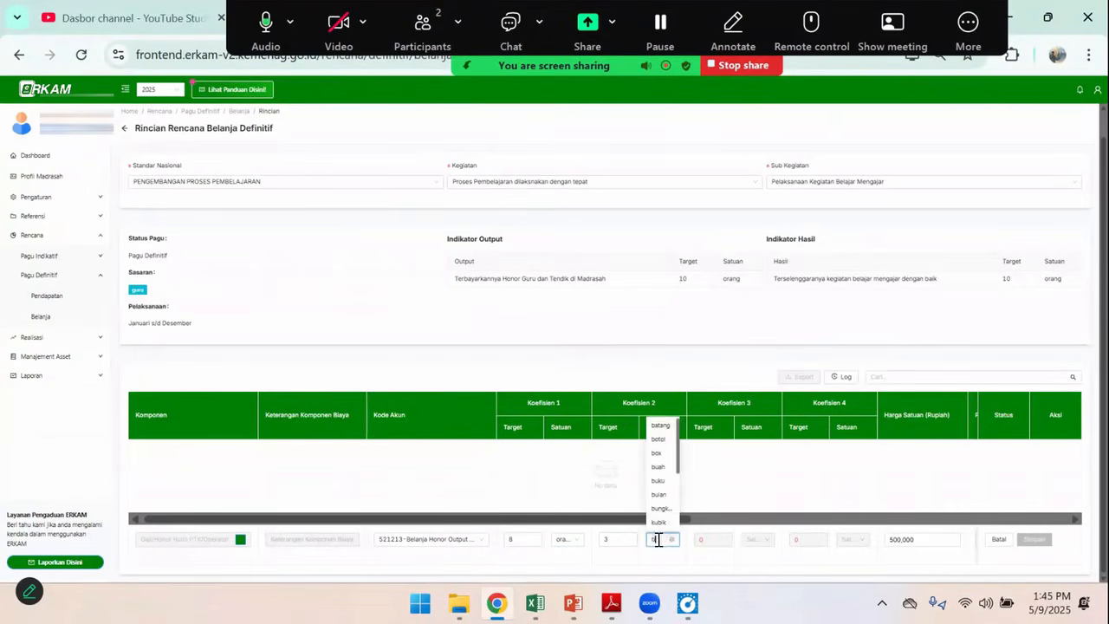
pyautogui.write('bul')
pyautogui.hotkey('alt', 'Tab')
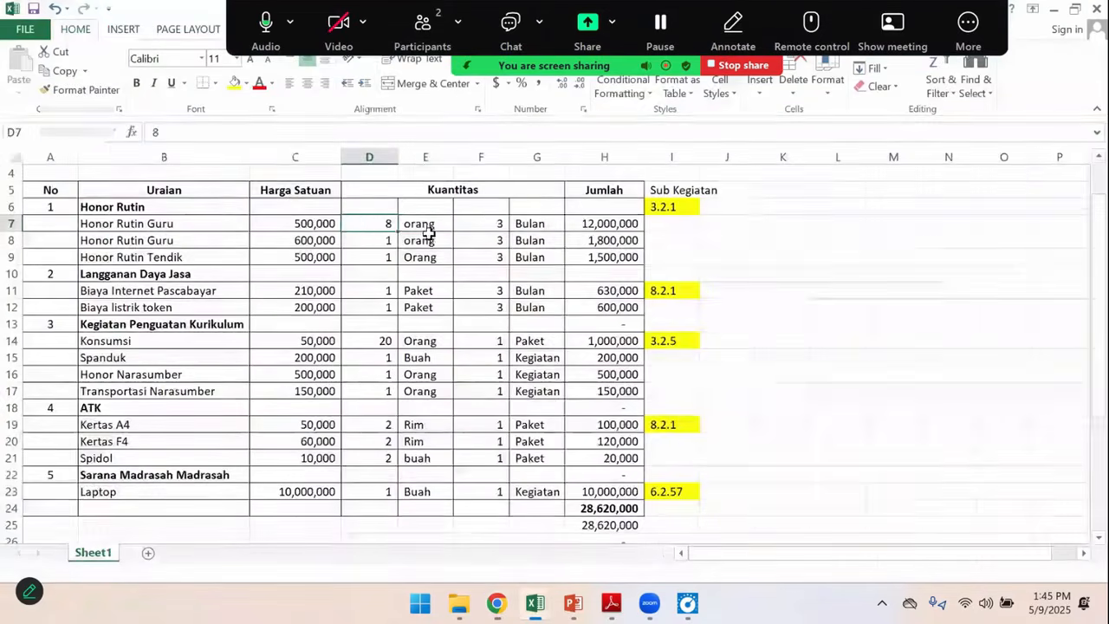
pyautogui.click(489, 217)
pyautogui.hotkey('alt', 'Tab')
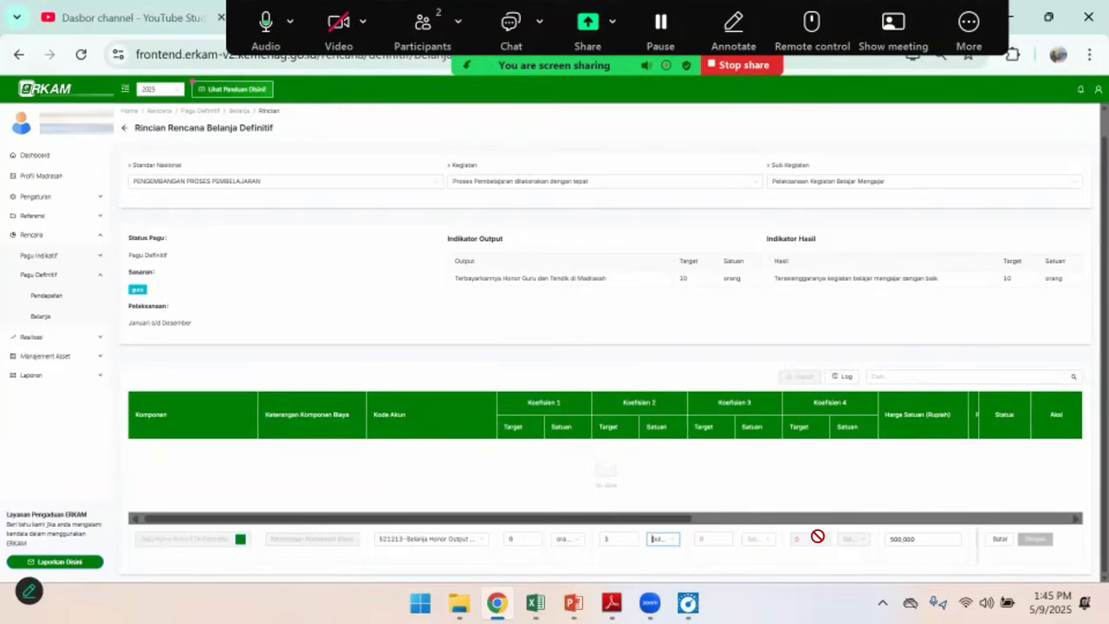
# Set the PPN option of the honor cost line to Tidak ada PPN
pyautogui.moveTo(669, 520); pyautogui.dragTo(923, 523)
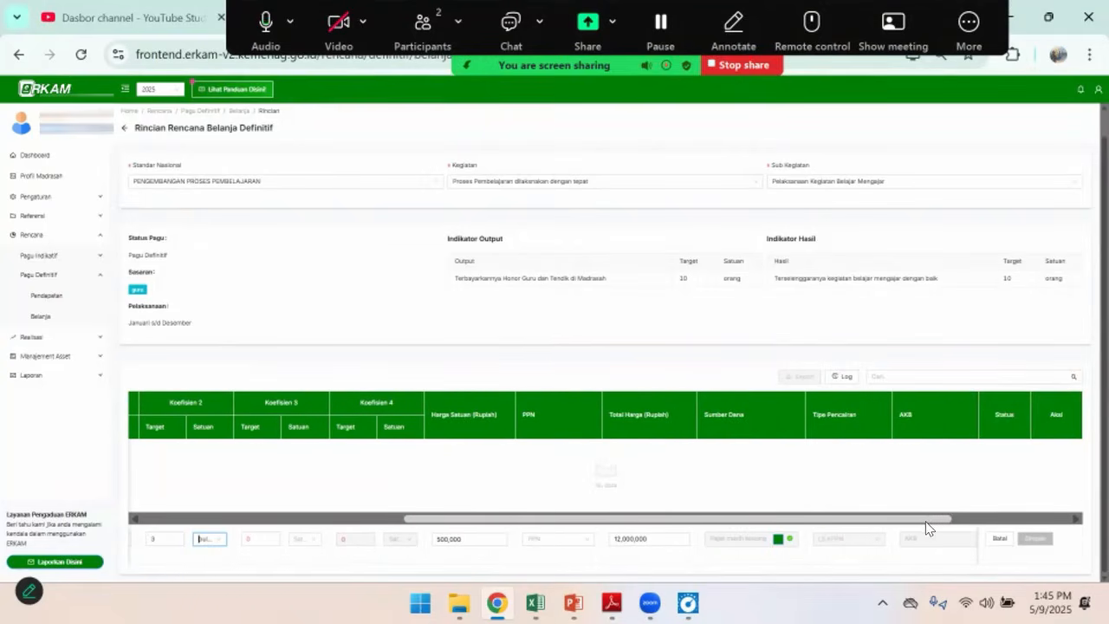
pyautogui.click(560, 550)
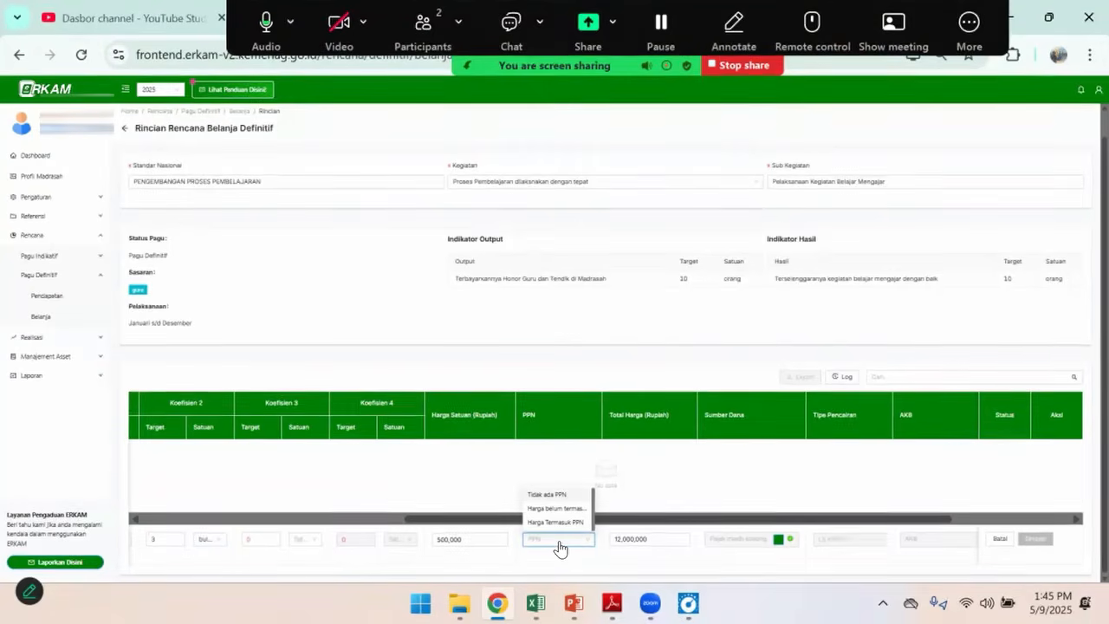
pyautogui.click(552, 495)
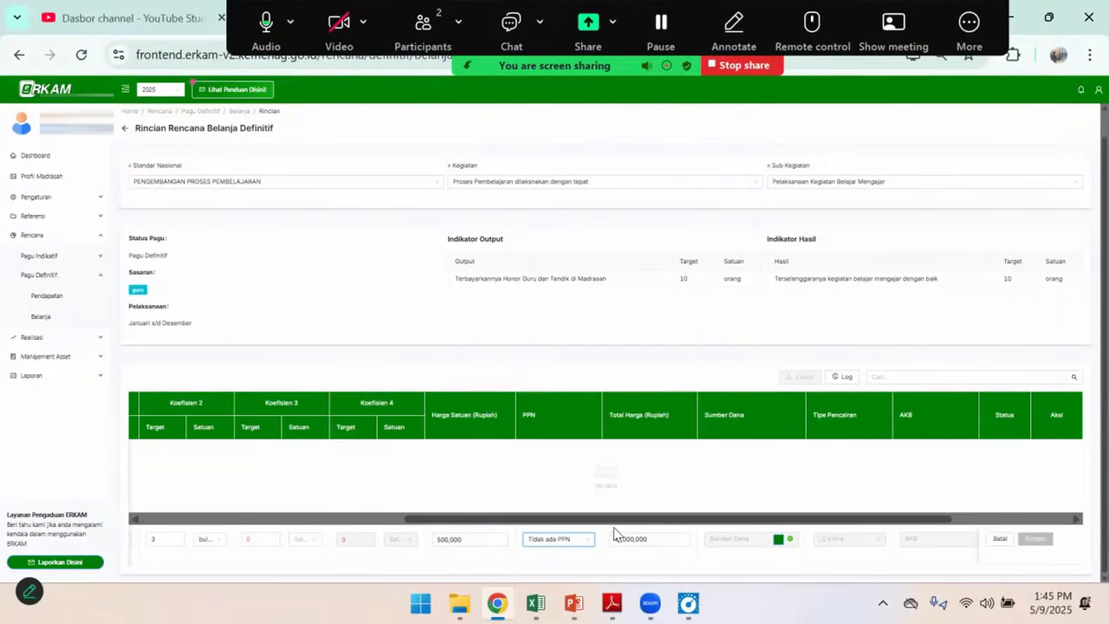
# Add APBN BOS TRIWULAN 1 as the honor line's funding source with an allocated quantity of 24, and save it
pyautogui.click(778, 539)
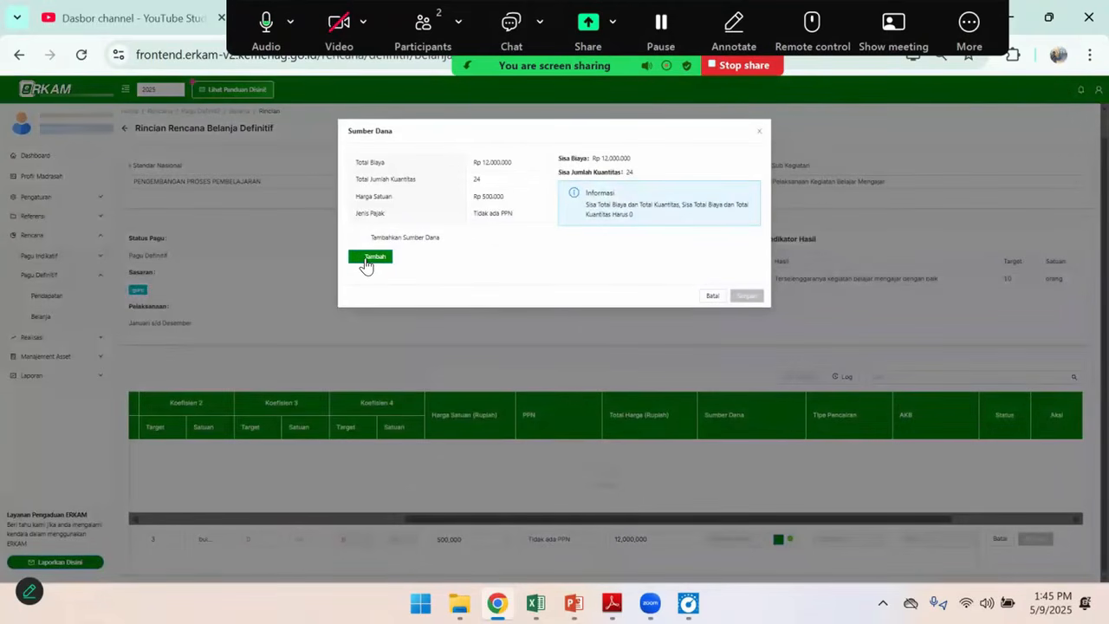
pyautogui.click(371, 257)
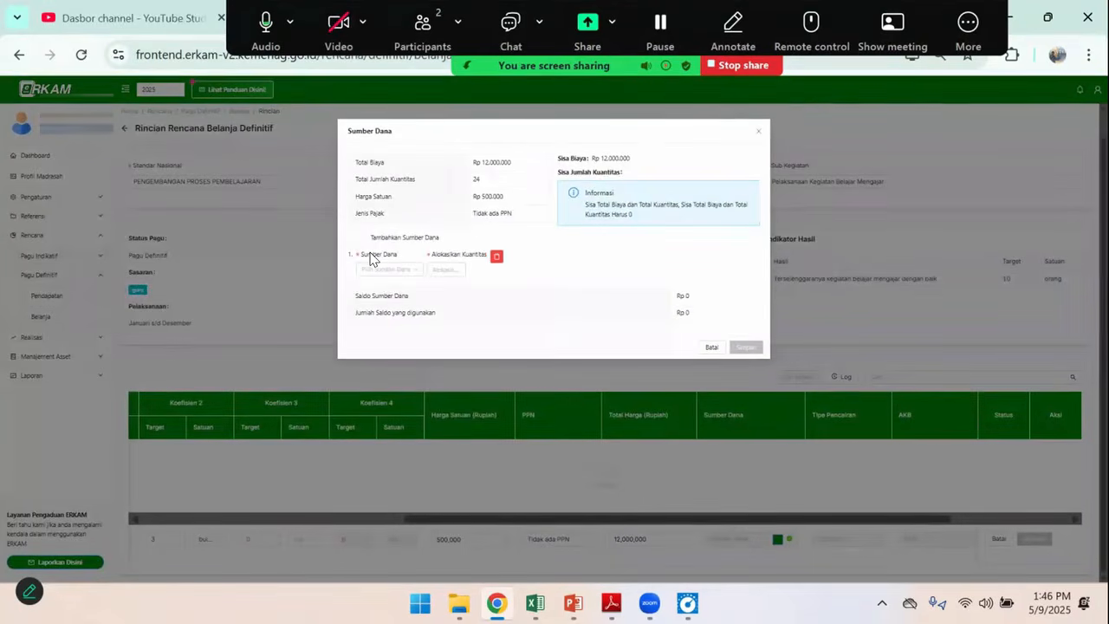
pyautogui.click(394, 271)
pyautogui.click(392, 286)
pyautogui.click(456, 269)
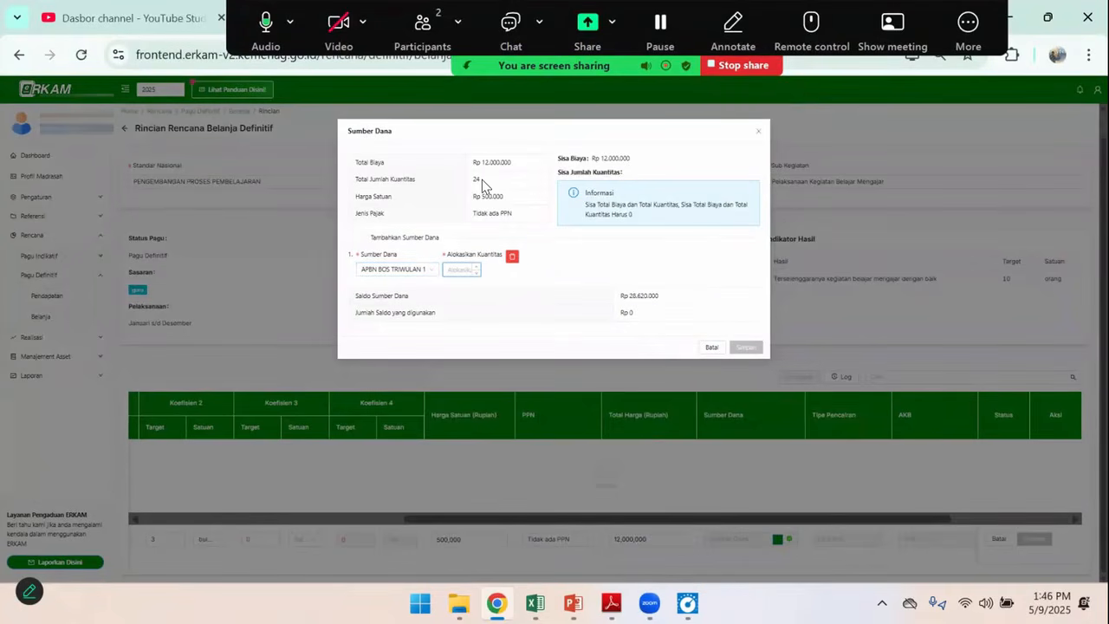
pyautogui.write('24')
pyautogui.click(746, 348)
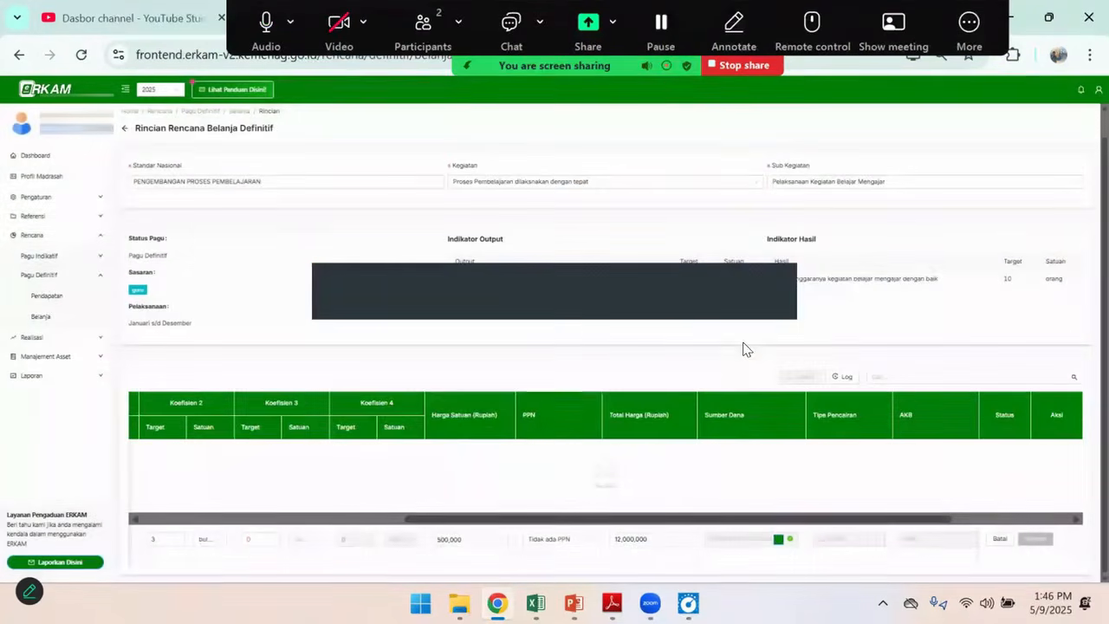
# Open the honor line's monthly cash budget (AKB) and allocate 24 to Mei
pyautogui.moveTo(511, 520); pyautogui.dragTo(668, 524)
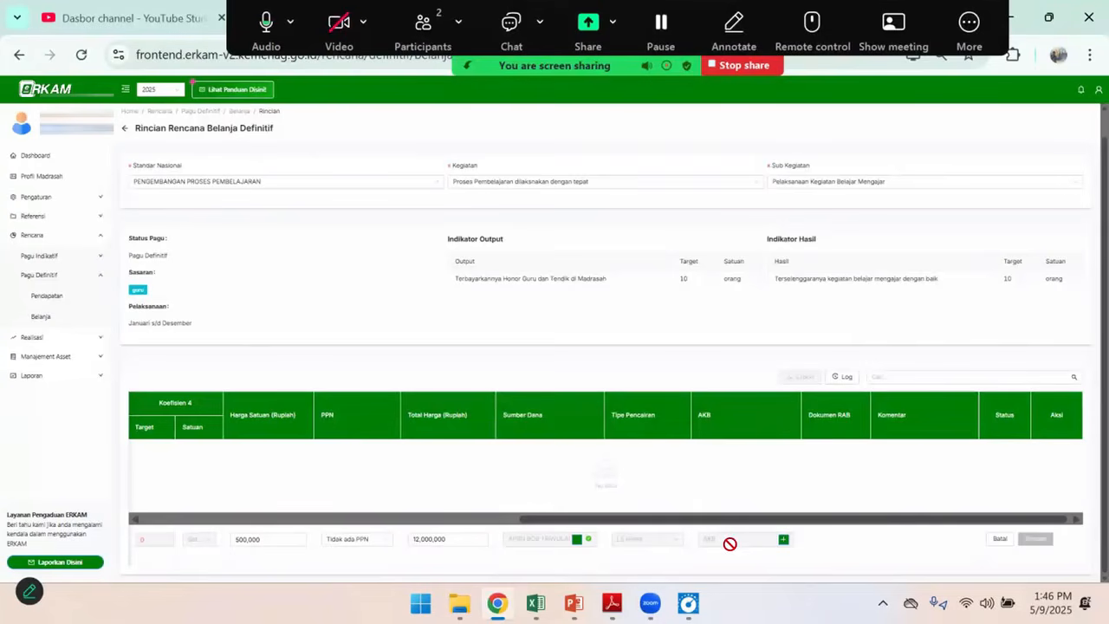
pyautogui.click(783, 540)
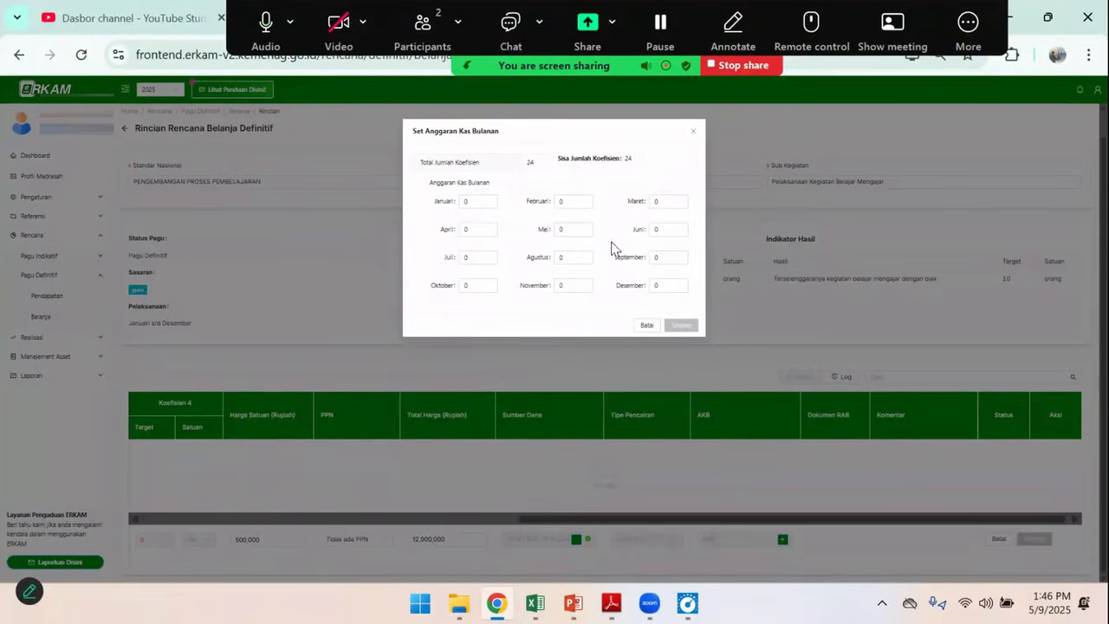
pyautogui.doubleClick(567, 228)
pyautogui.write('24')
pyautogui.press('Tab')
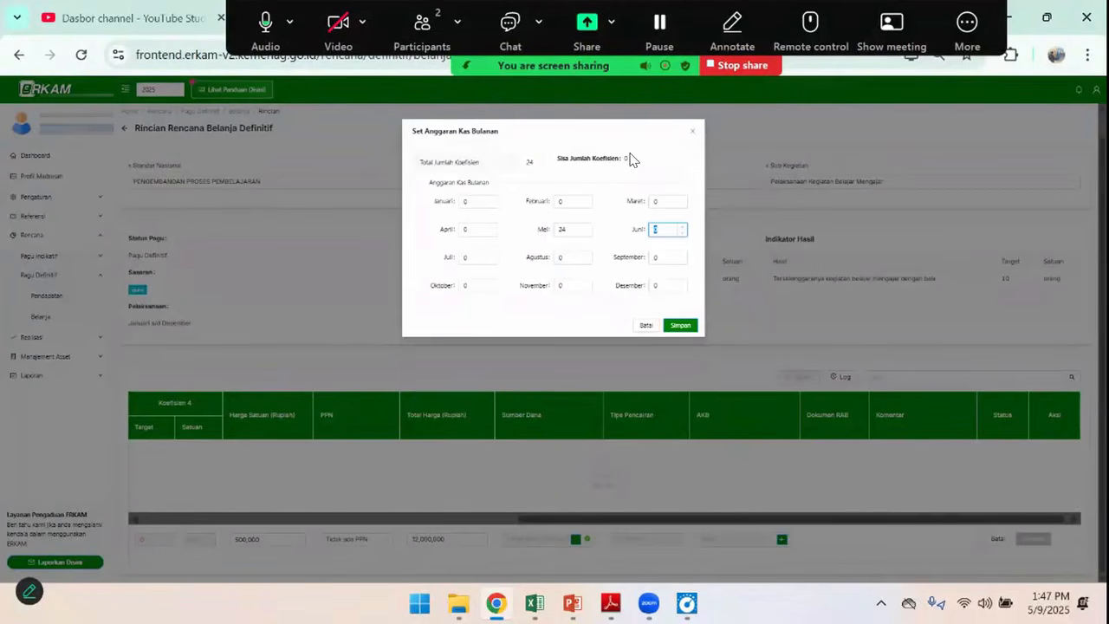
# Try the Mei allocation in the monthly cash budget with 20, 24 and 20 again
pyautogui.doubleClick(575, 229)
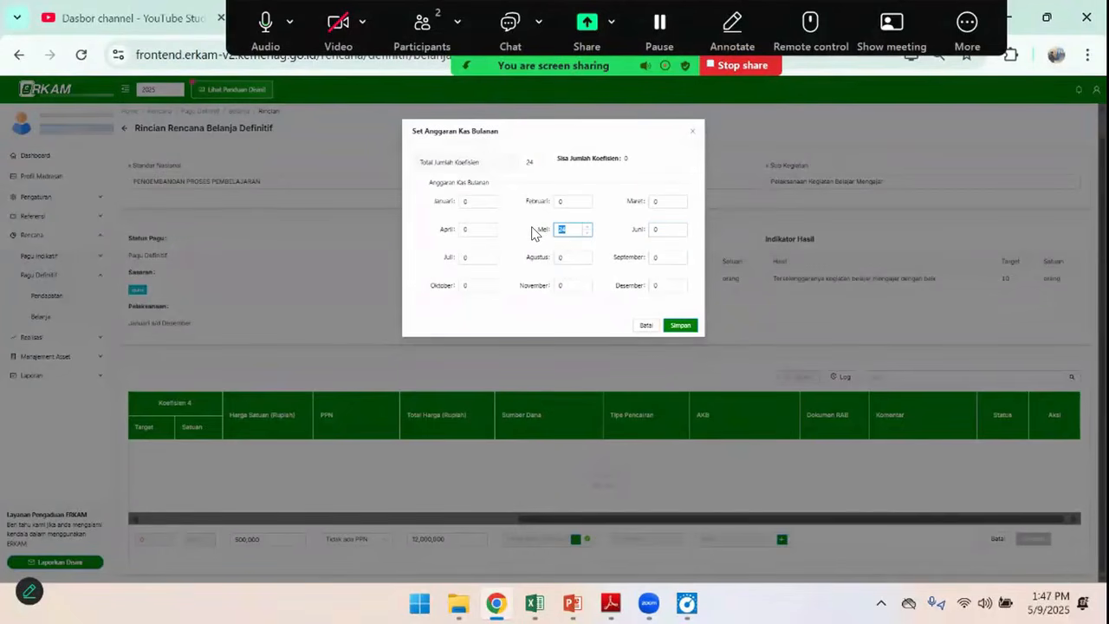
pyautogui.write('20')
pyautogui.press('Tab')
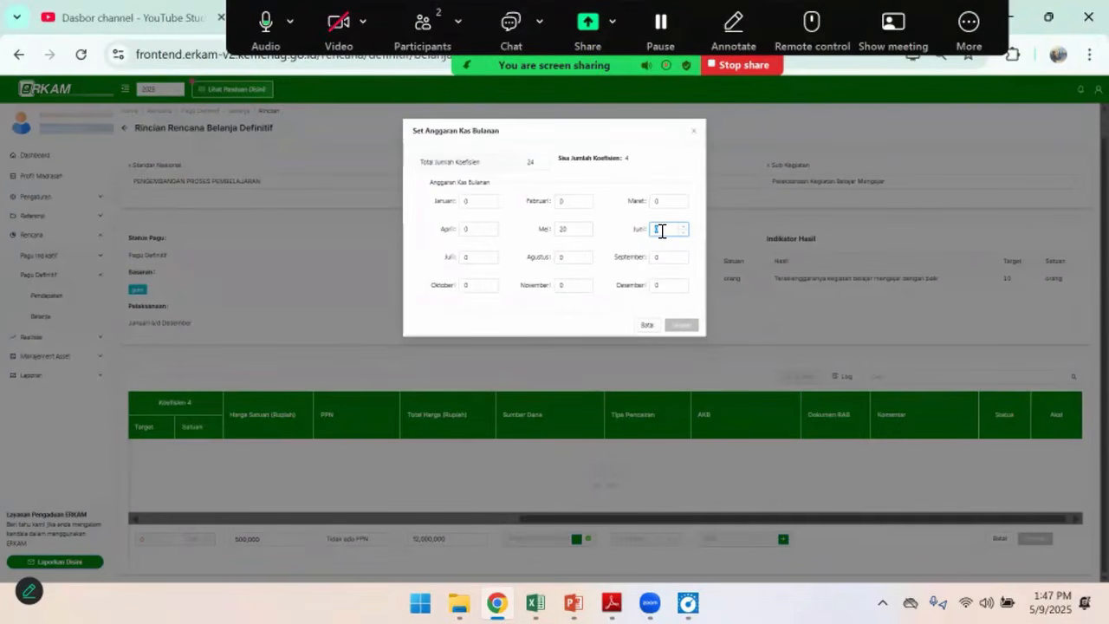
pyautogui.click(577, 232)
pyautogui.write('2')
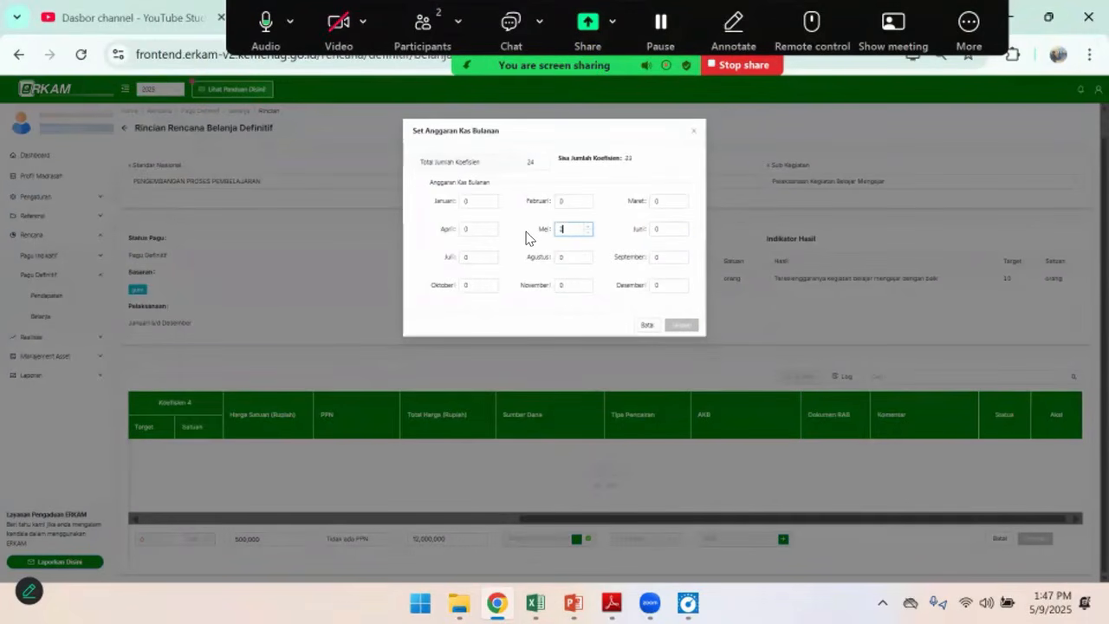
pyautogui.write('4')
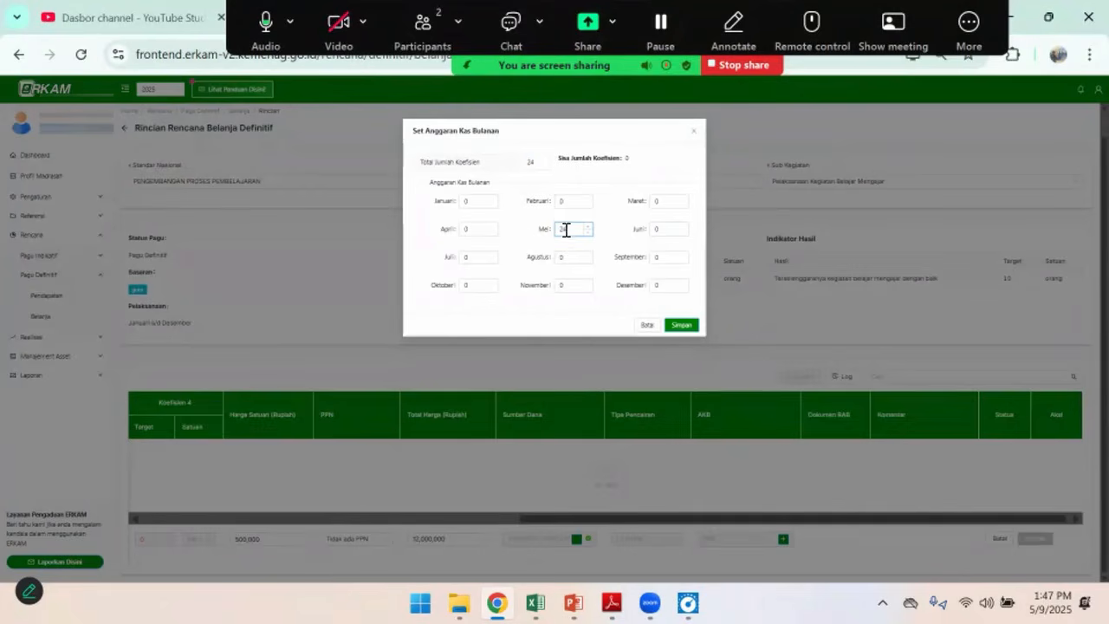
pyautogui.press('BackSpace')
pyautogui.write('0')
pyautogui.press('Tab')
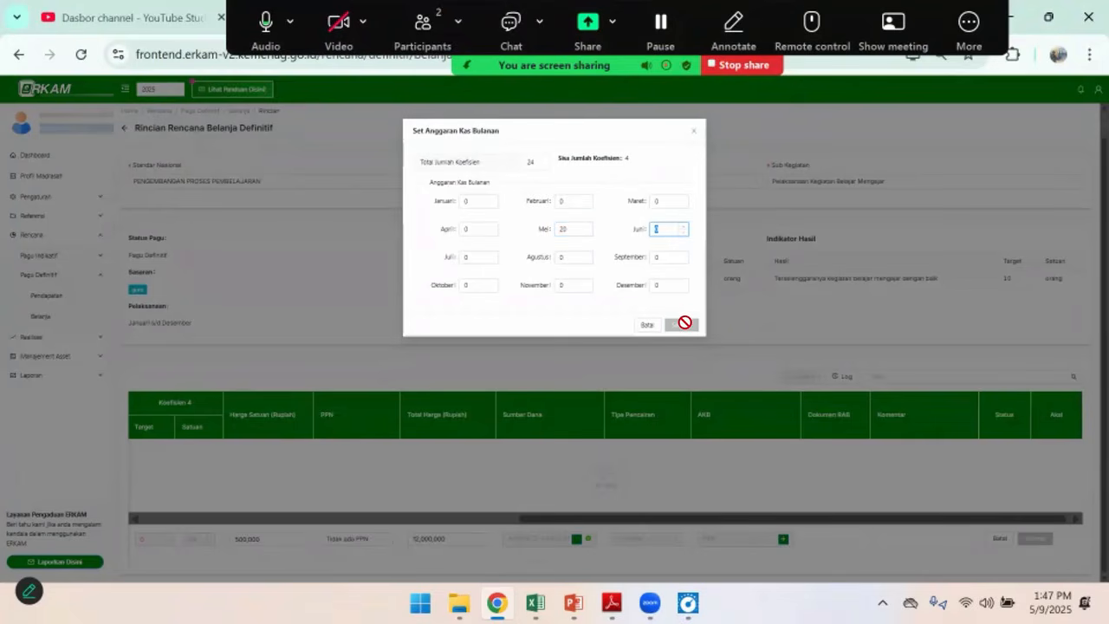
# Set the Mei allocation to 24 and save the monthly cash budget and the honor cost line
pyautogui.moveTo(579, 232); pyautogui.dragTo(535, 240)
pyautogui.write('24')
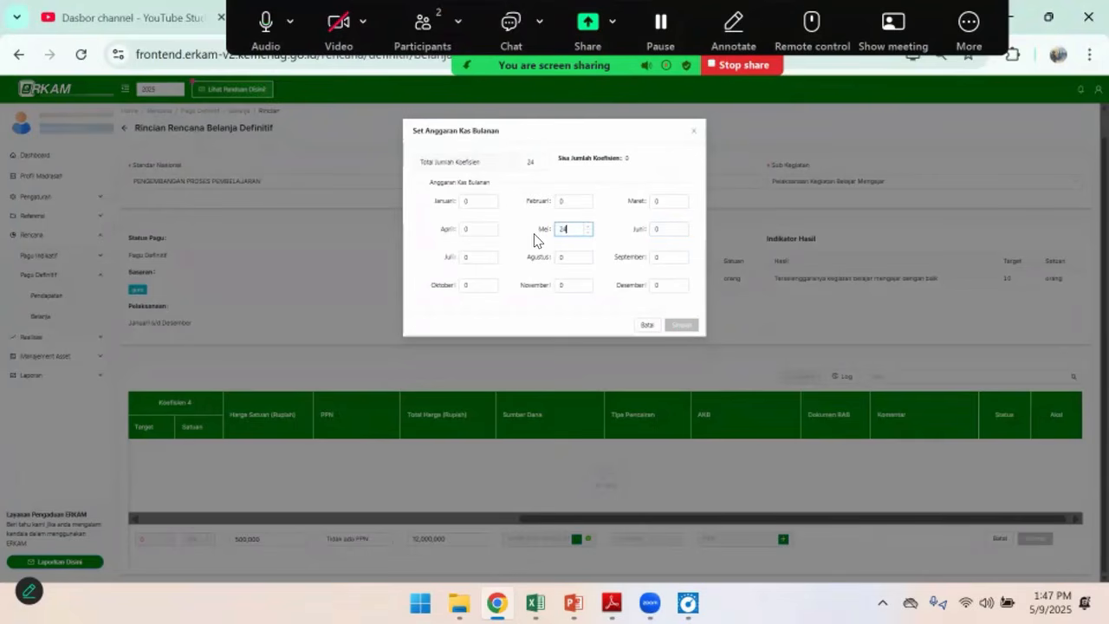
pyautogui.press('Tab')
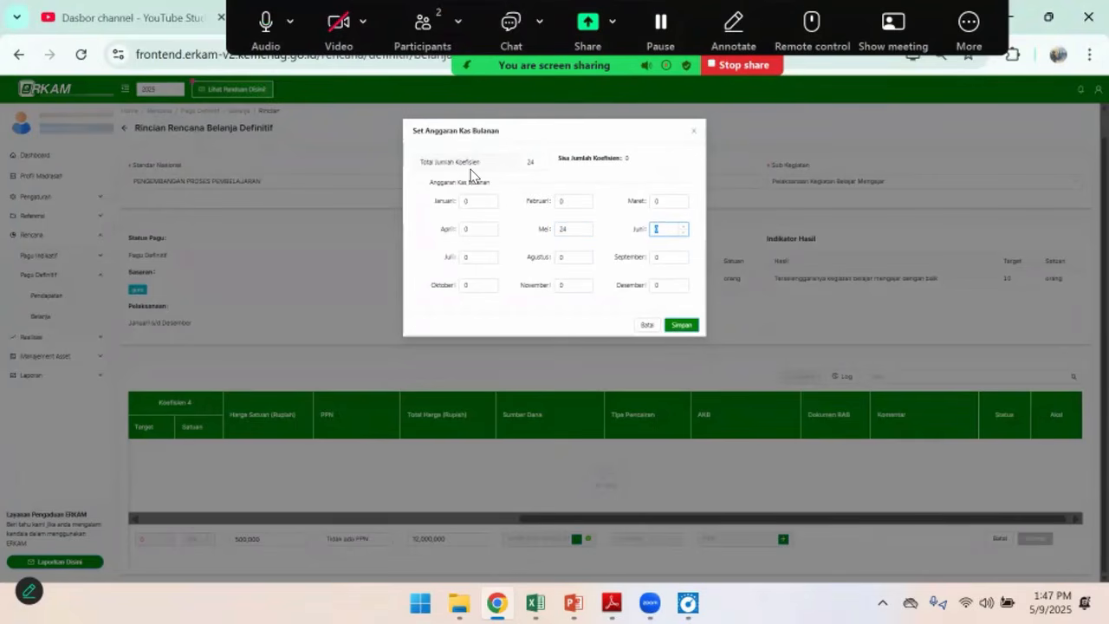
pyautogui.click(682, 326)
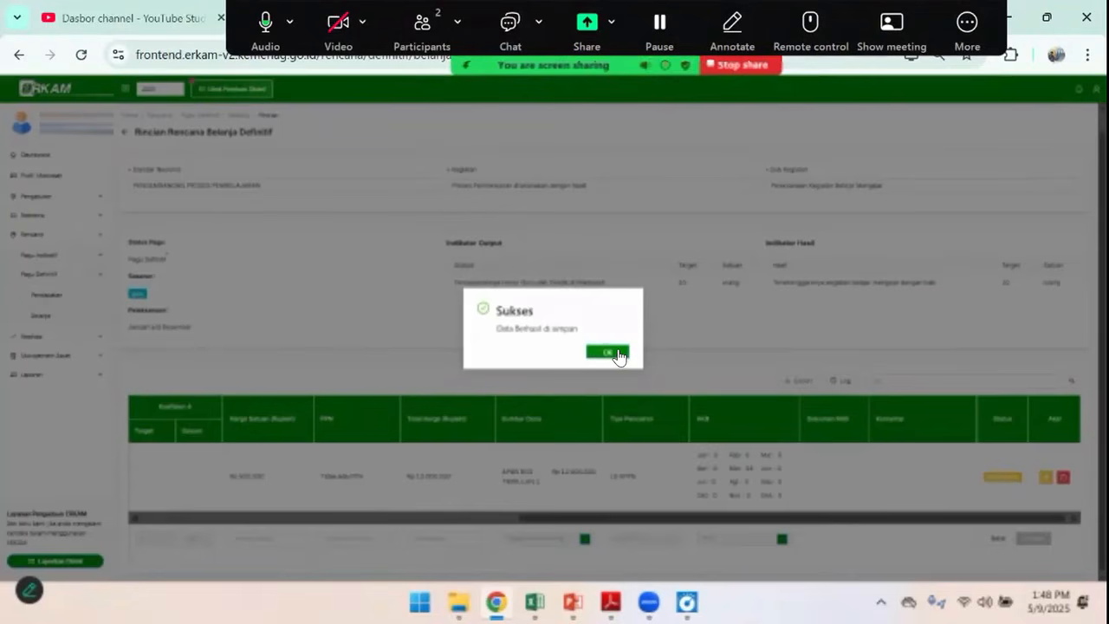
pyautogui.click(618, 355)
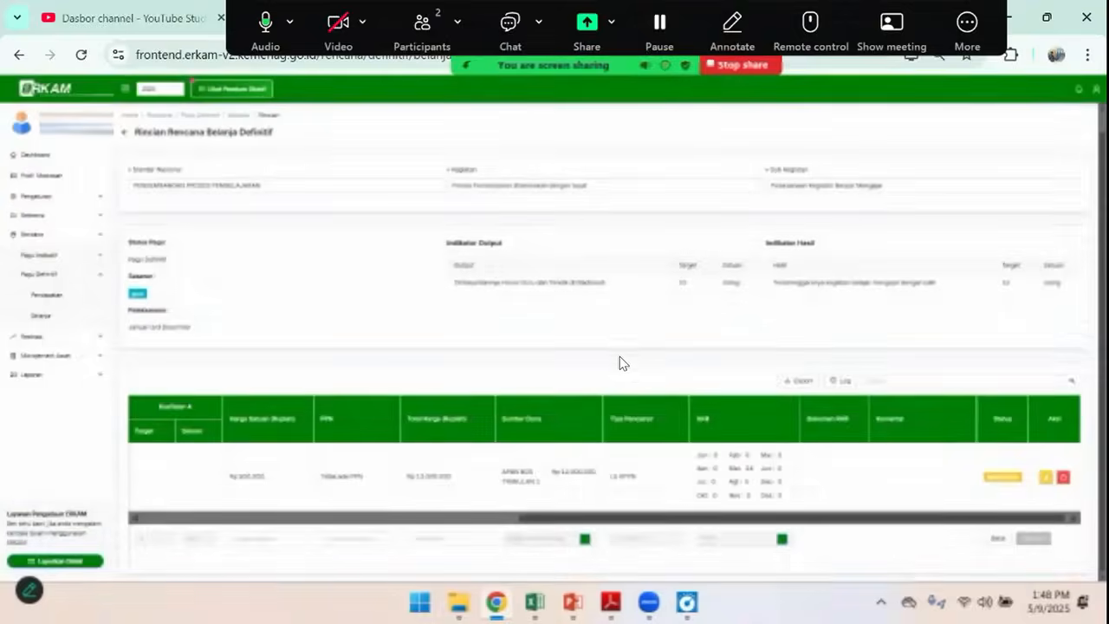
# Open the cost component picker for a new line and filter it by category 10.1 - Honor
pyautogui.moveTo(571, 523); pyautogui.dragTo(701, 540)
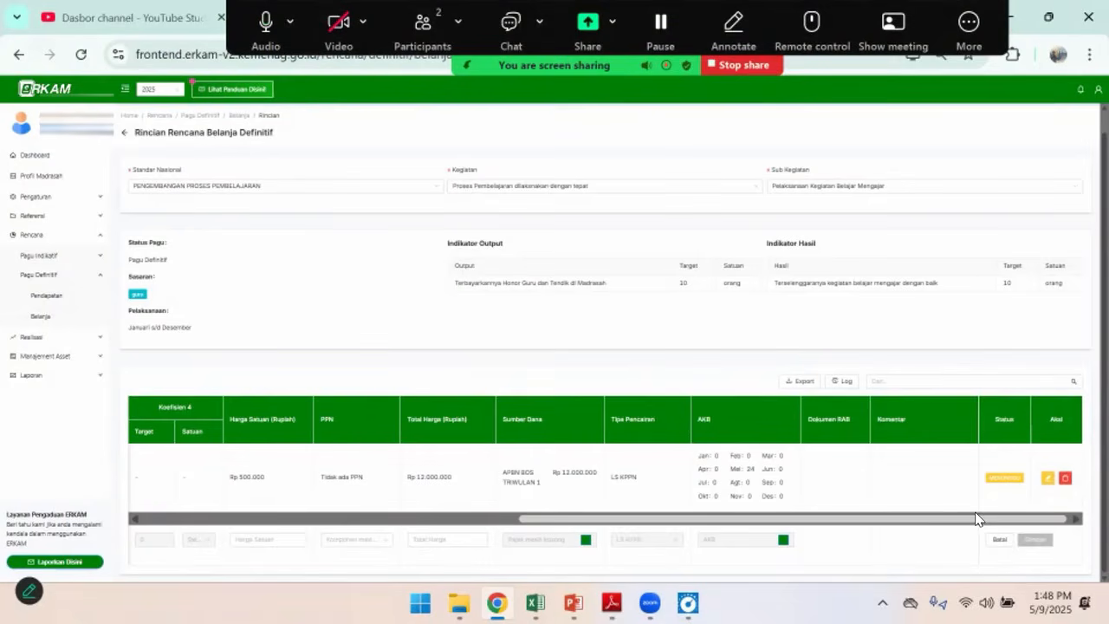
pyautogui.moveTo(713, 518); pyautogui.dragTo(270, 521)
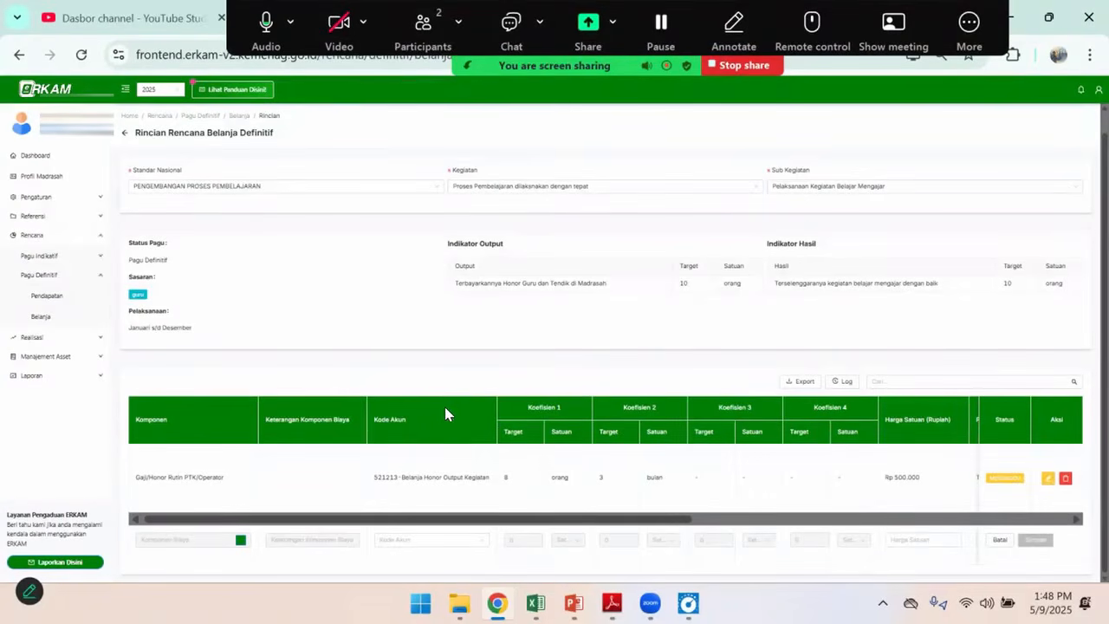
pyautogui.click(240, 543)
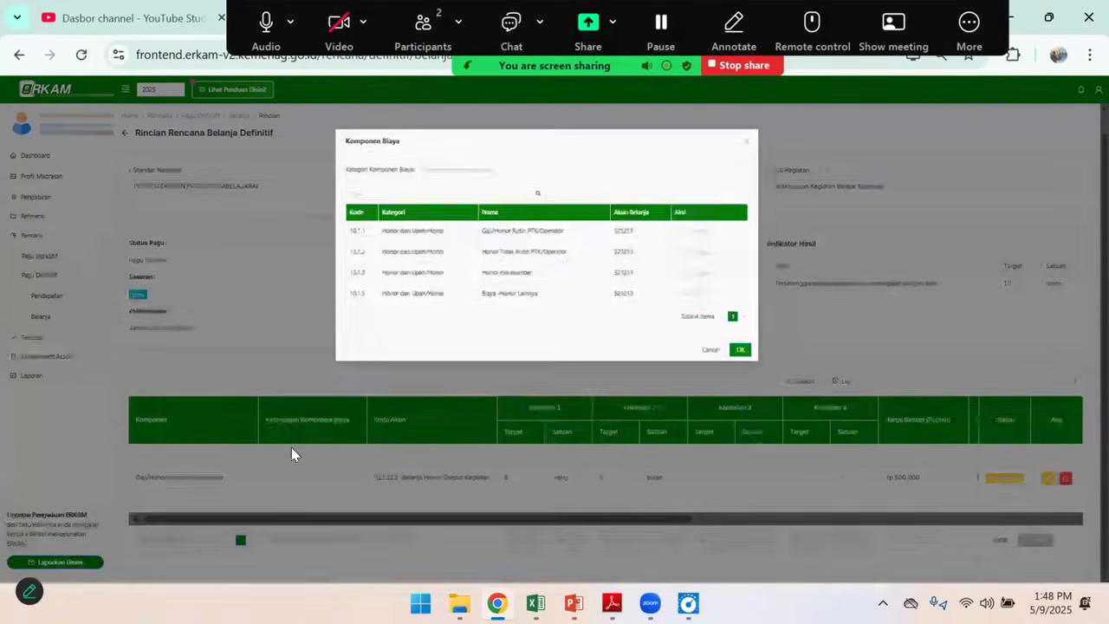
pyautogui.click(464, 163)
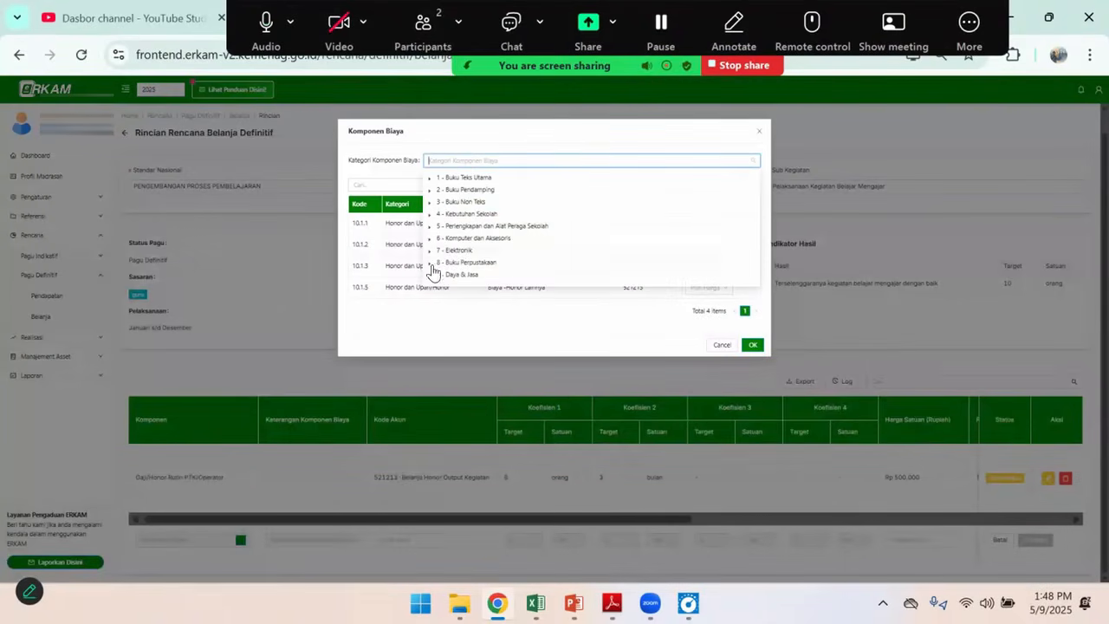
pyautogui.scroll(-2, 431, 274)
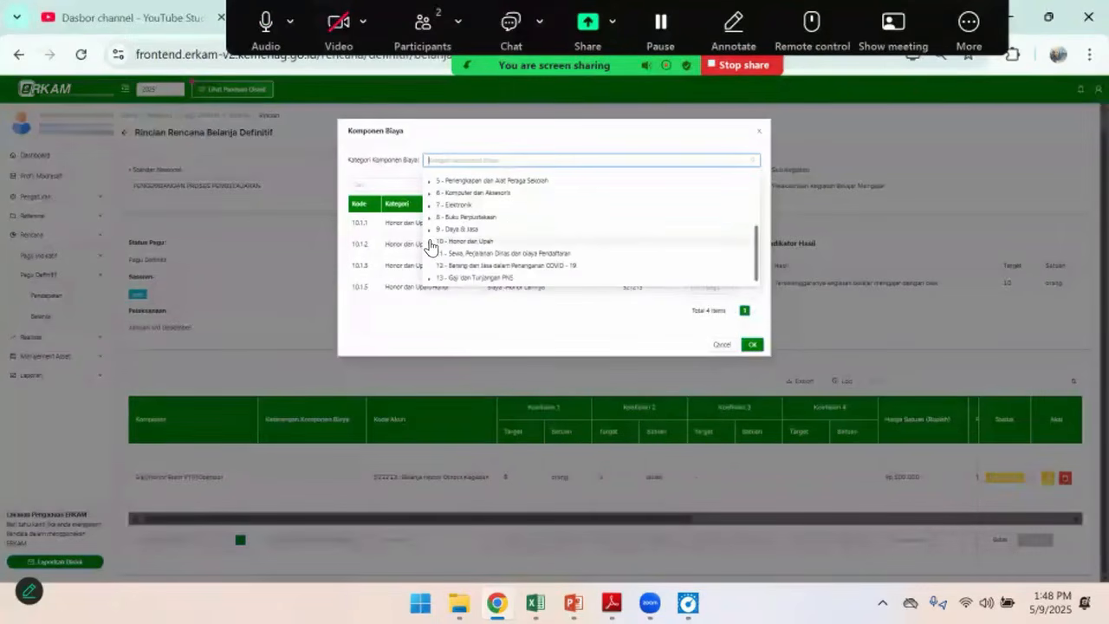
pyautogui.click(428, 242)
pyautogui.click(460, 254)
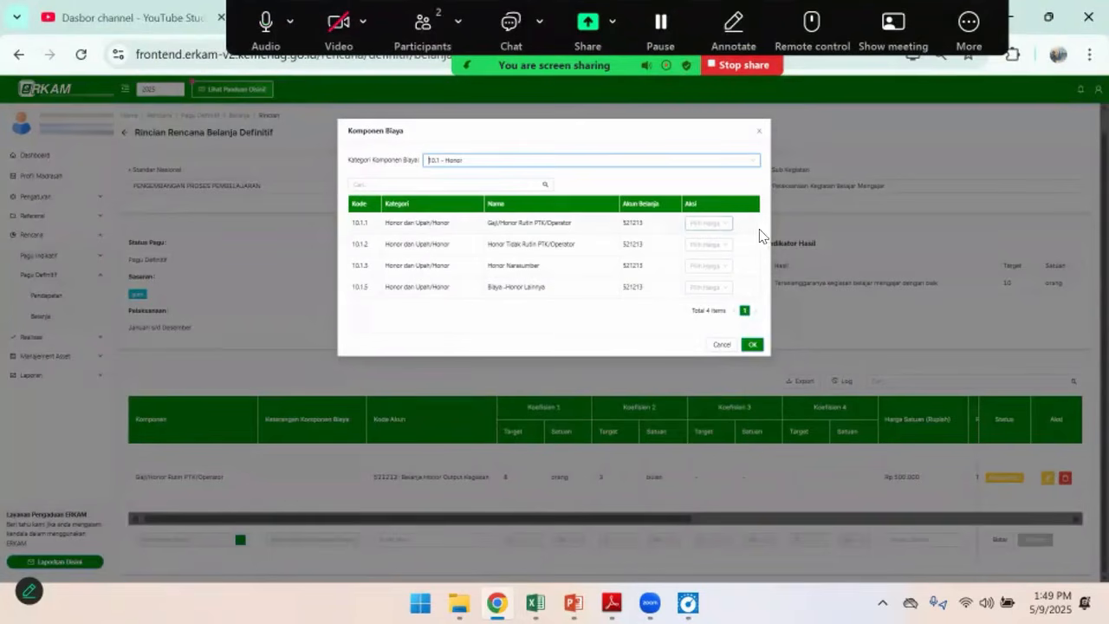
# Choose the Gaji/Honor Rutin PTK/Operator component for the new line with a custom unit price of Rp 600,000
pyautogui.click(721, 227)
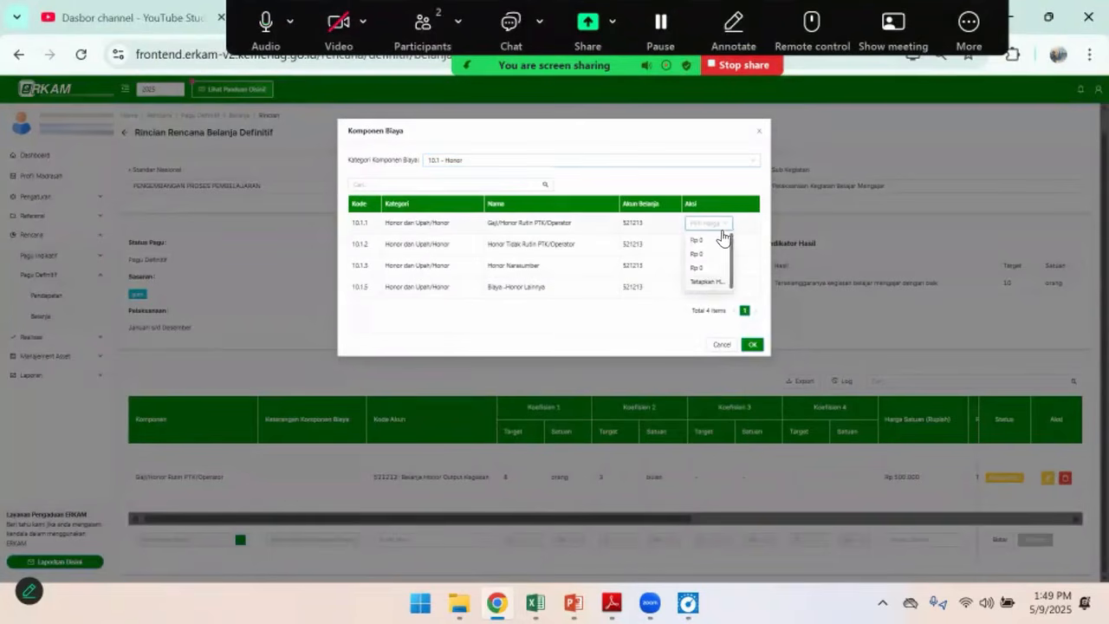
pyautogui.click(707, 282)
pyautogui.moveTo(535, 603)
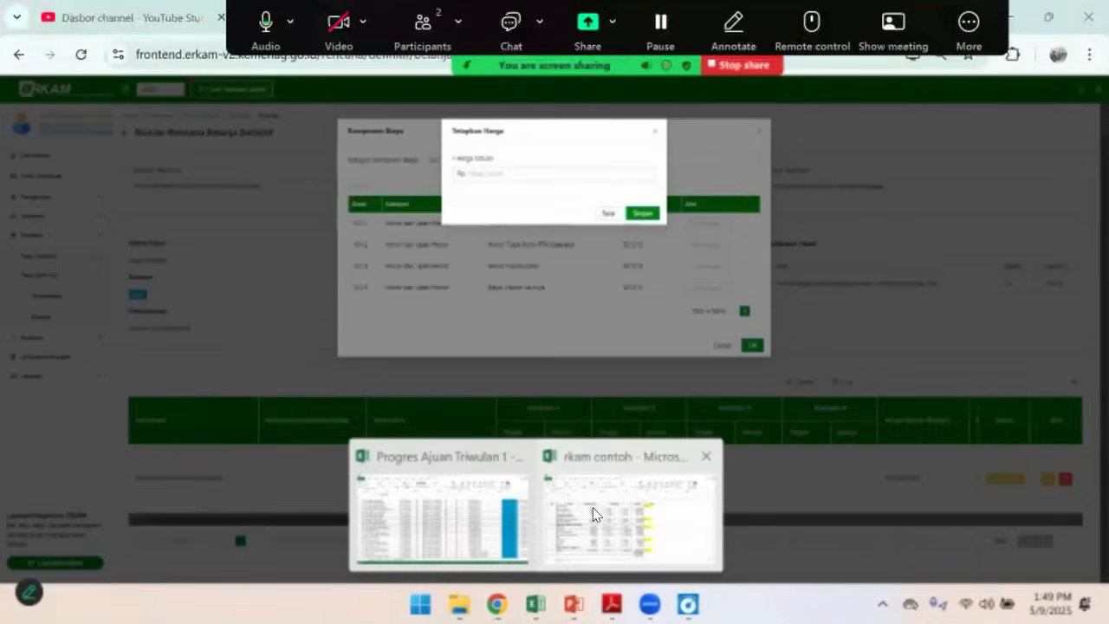
pyautogui.click(497, 174)
pyautogui.write('60000')
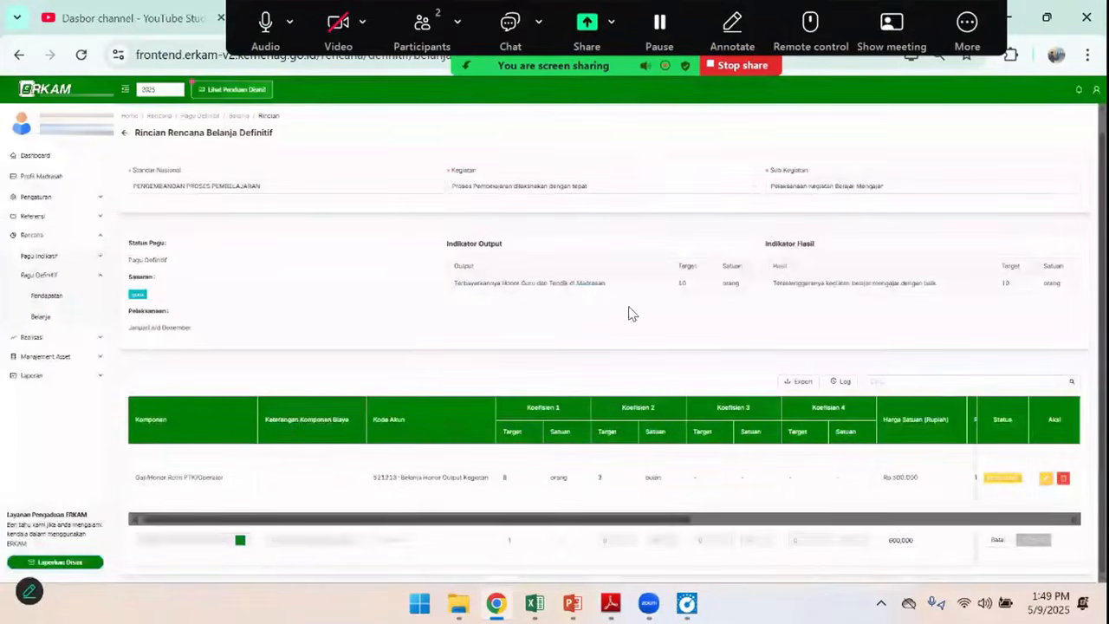
# Set the new line's account code to 521213-Belanja Honor Output Kegiatan and check the second Honor Rutin Guru row's quantities in Excel
pyautogui.click(404, 548)
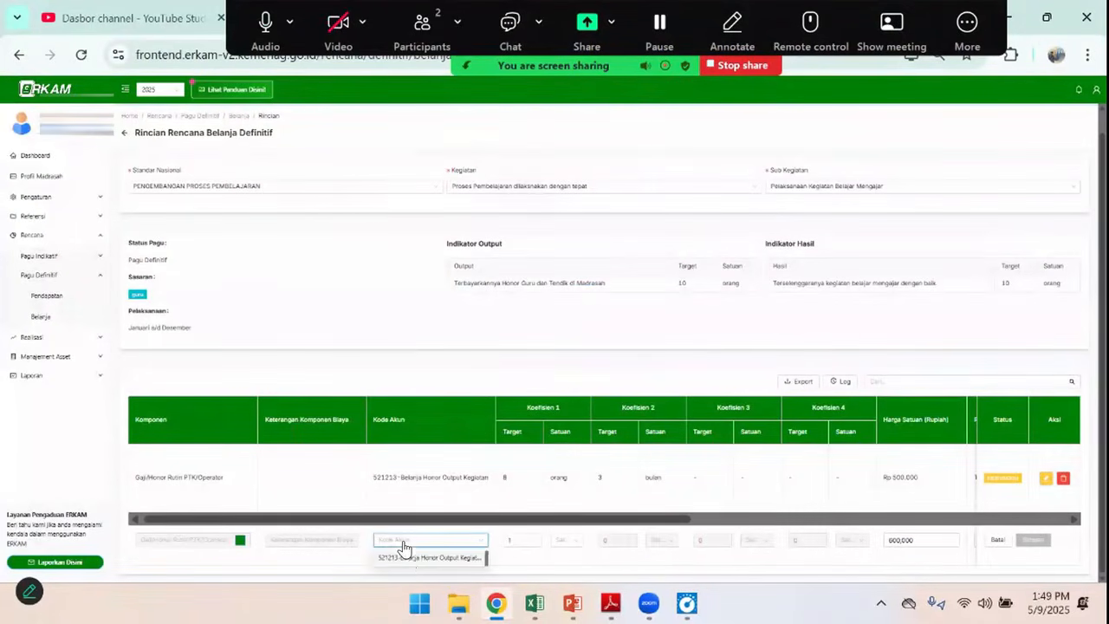
pyautogui.click(408, 561)
pyautogui.hotkey('alt', 'Tab')
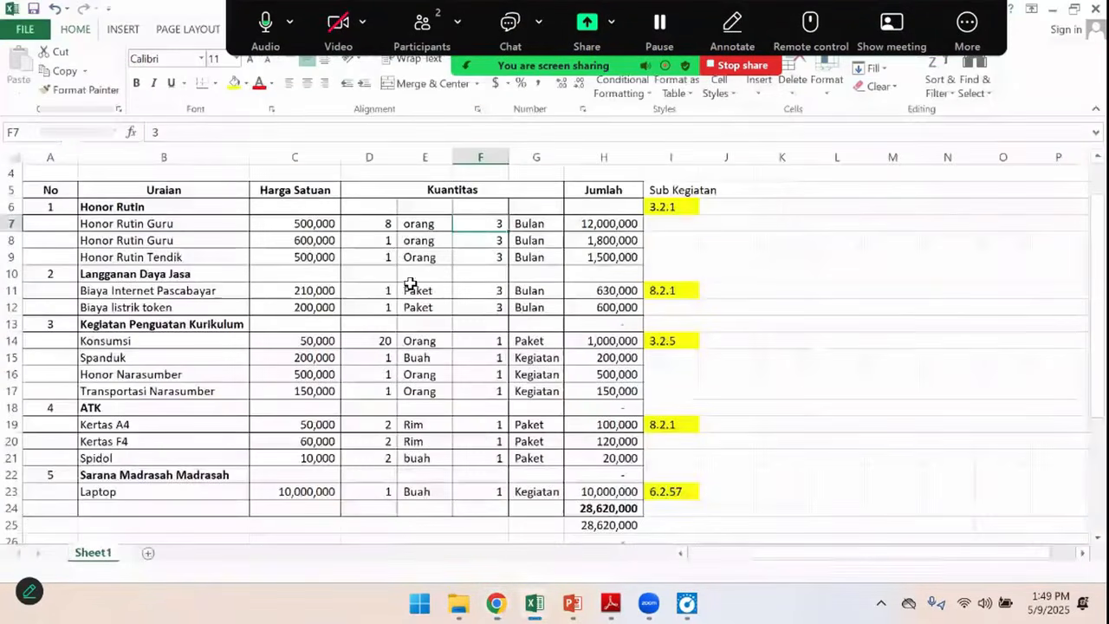
pyautogui.hotkey('alt', 'Tab')
# Set Koefisien 1 of the 600,000 honor line to 1 orang and Koefisien 2 to 3 bulan
pyautogui.click(515, 536)
pyautogui.write('1')
pyautogui.click(564, 540)
pyautogui.write('or')
pyautogui.click(564, 561)
pyautogui.write('3')
pyautogui.press('Tab')
pyautogui.write('bul')
pyautogui.click(675, 558)
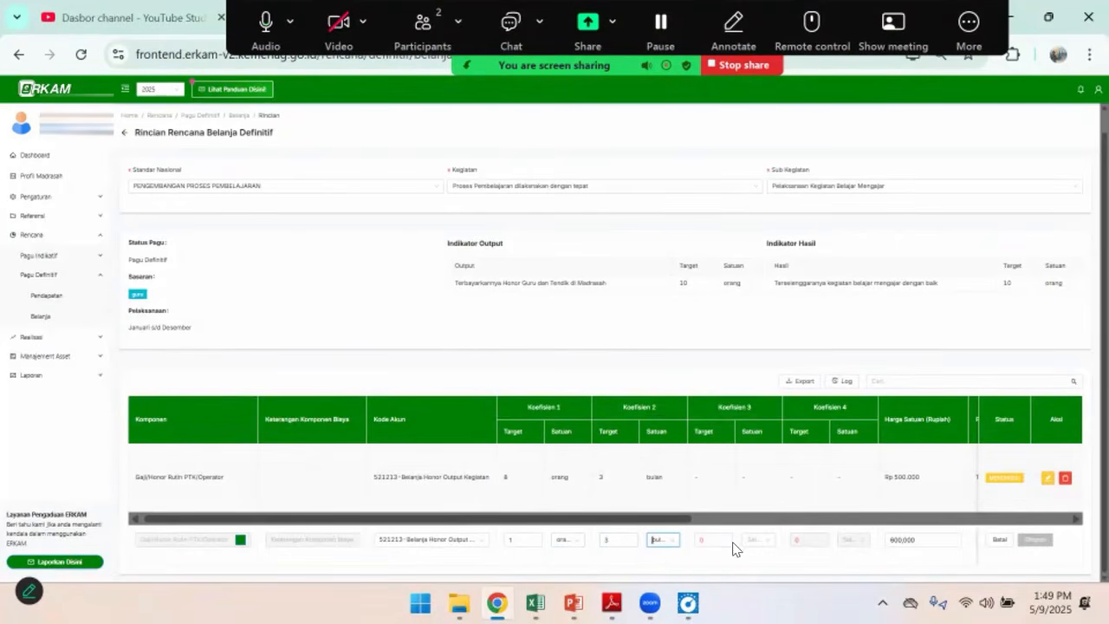
# Set the PPN option of the 600,000 honor line to Tidak ada PPN
pyautogui.moveTo(689, 519); pyautogui.dragTo(974, 519)
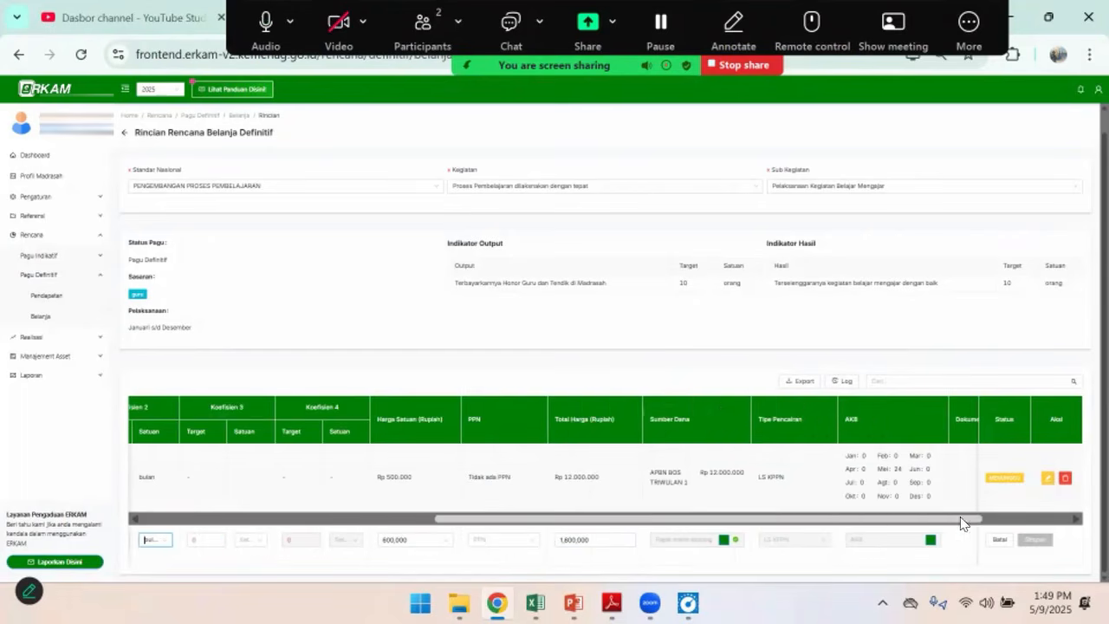
pyautogui.click(515, 541)
pyautogui.click(508, 496)
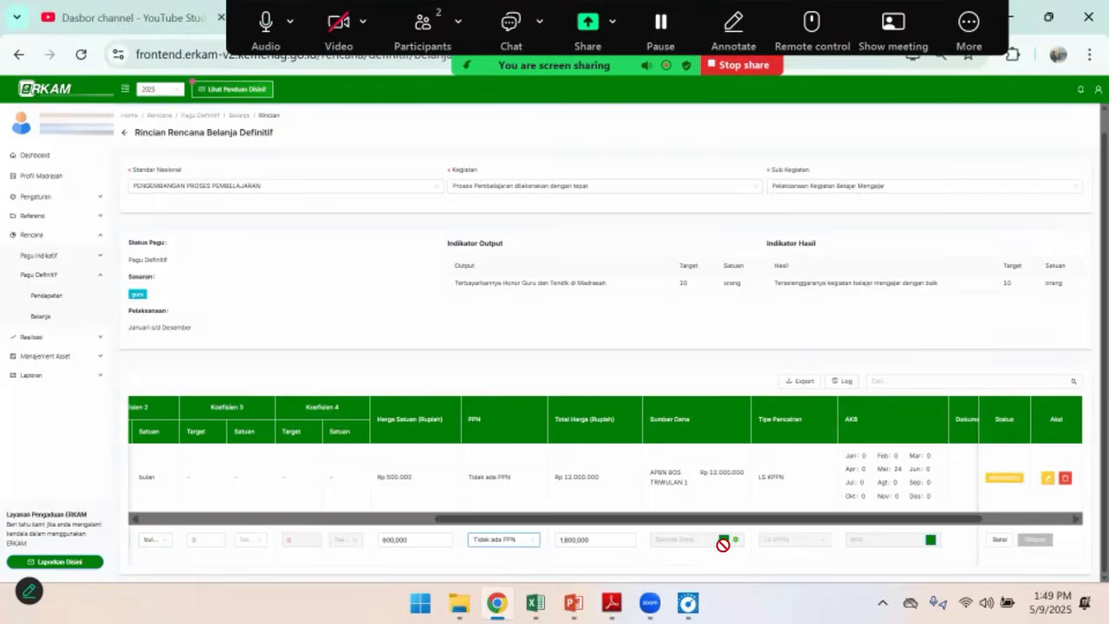
# Add APBN BOS TRIWULAN 1 as the 600,000 honor line's funding source with an allocated quantity of 3, and save it
pyautogui.click(724, 540)
pyautogui.click(375, 257)
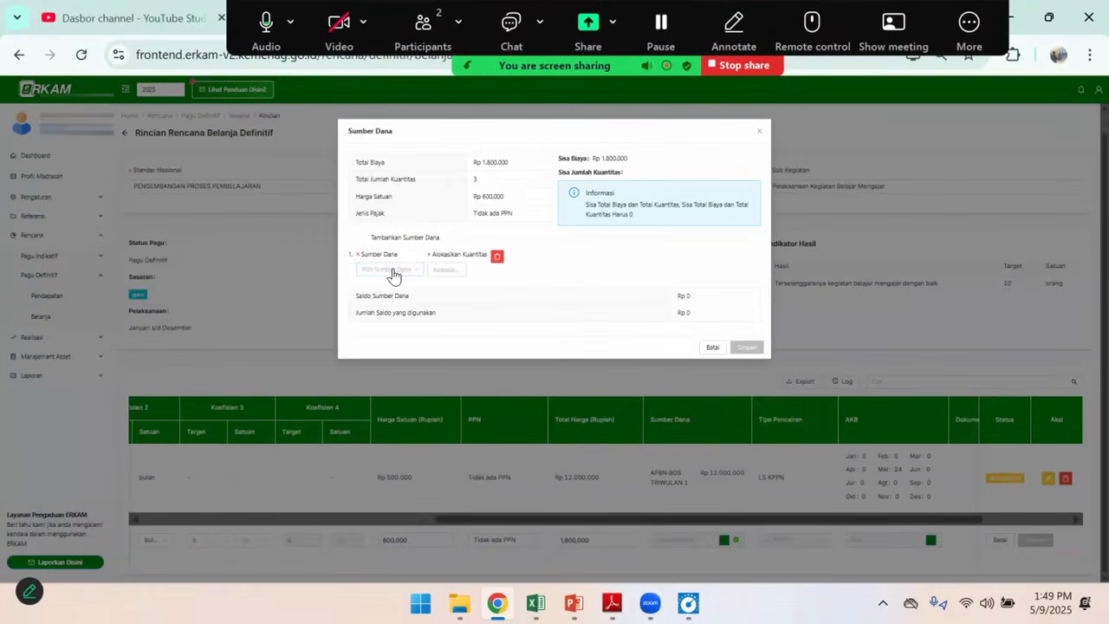
pyautogui.click(381, 271)
pyautogui.click(386, 288)
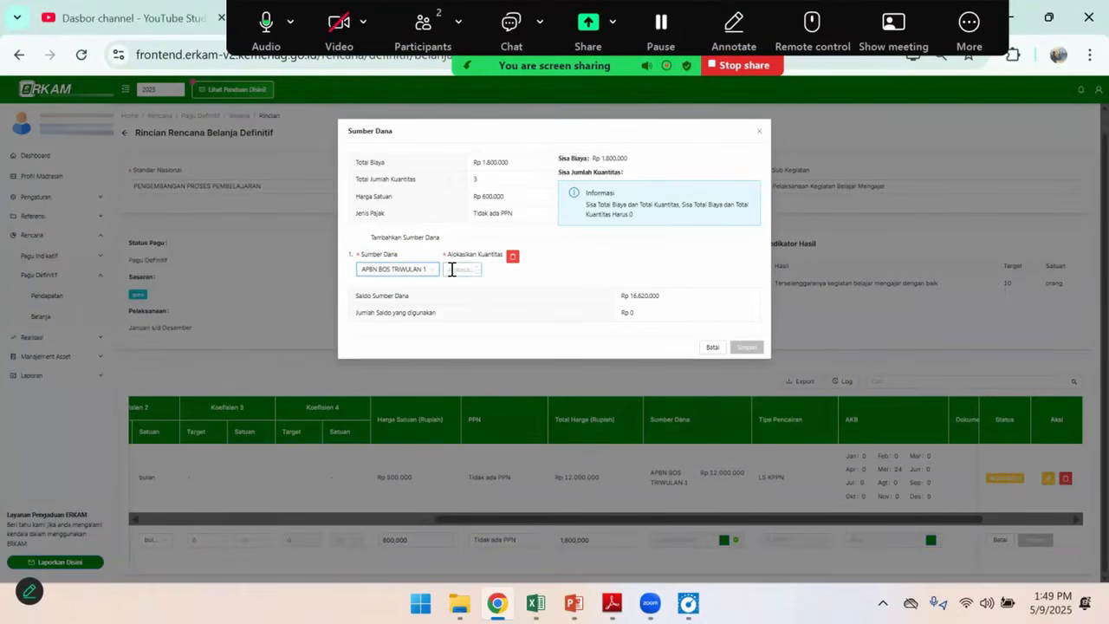
pyautogui.write('3')
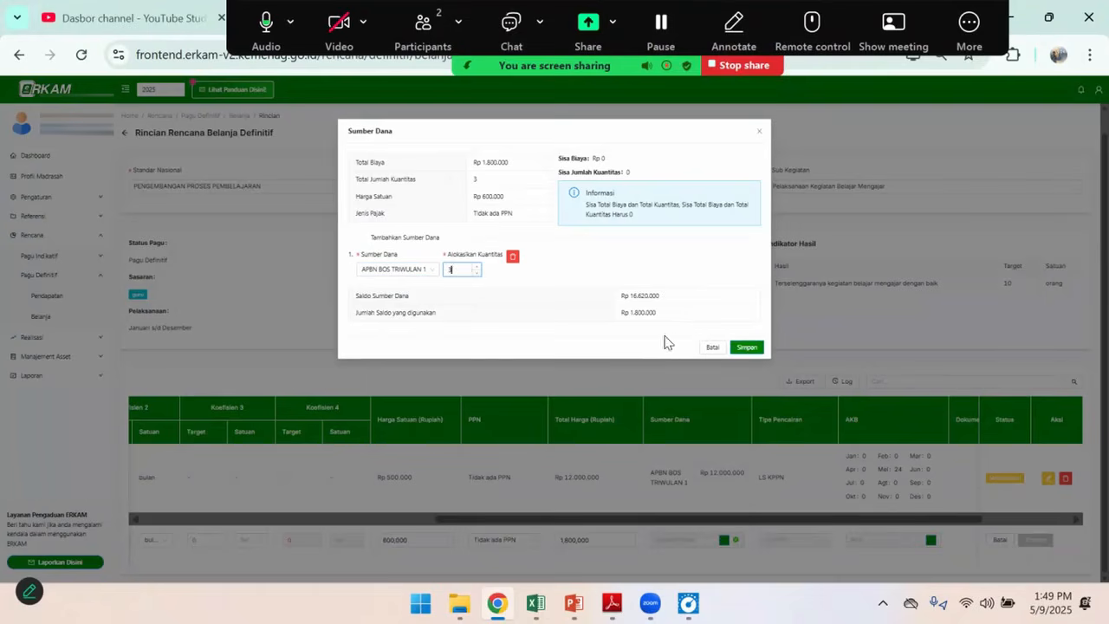
pyautogui.click(745, 347)
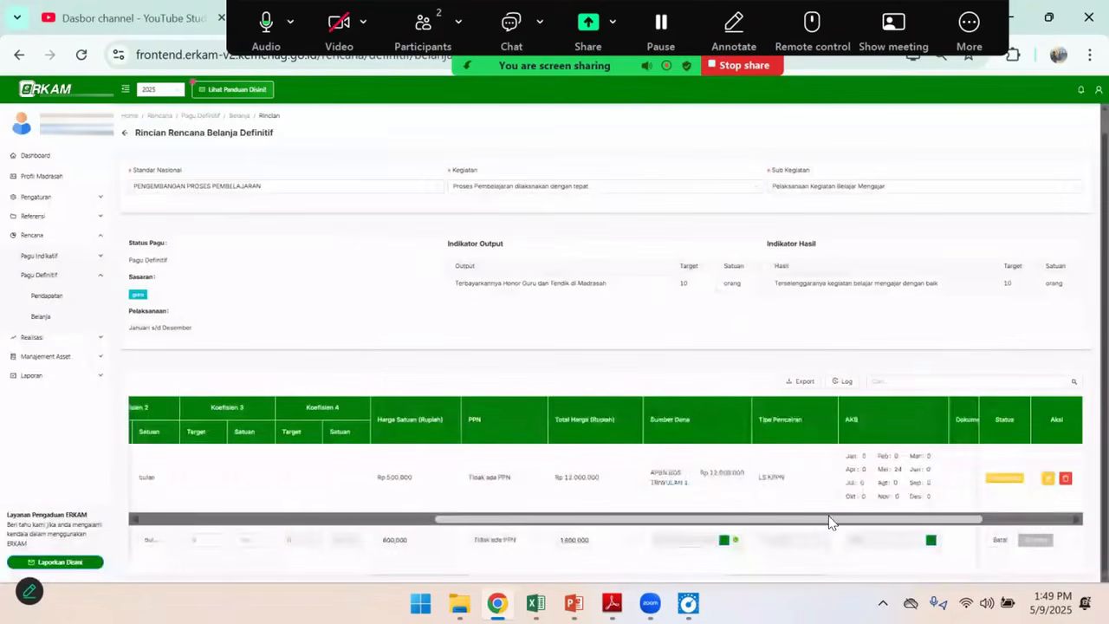
# Set the 600,000 honor line's monthly cash budget (AKB) to 3 in Mei and save the completed line
pyautogui.hscroll(3, 827, 528)
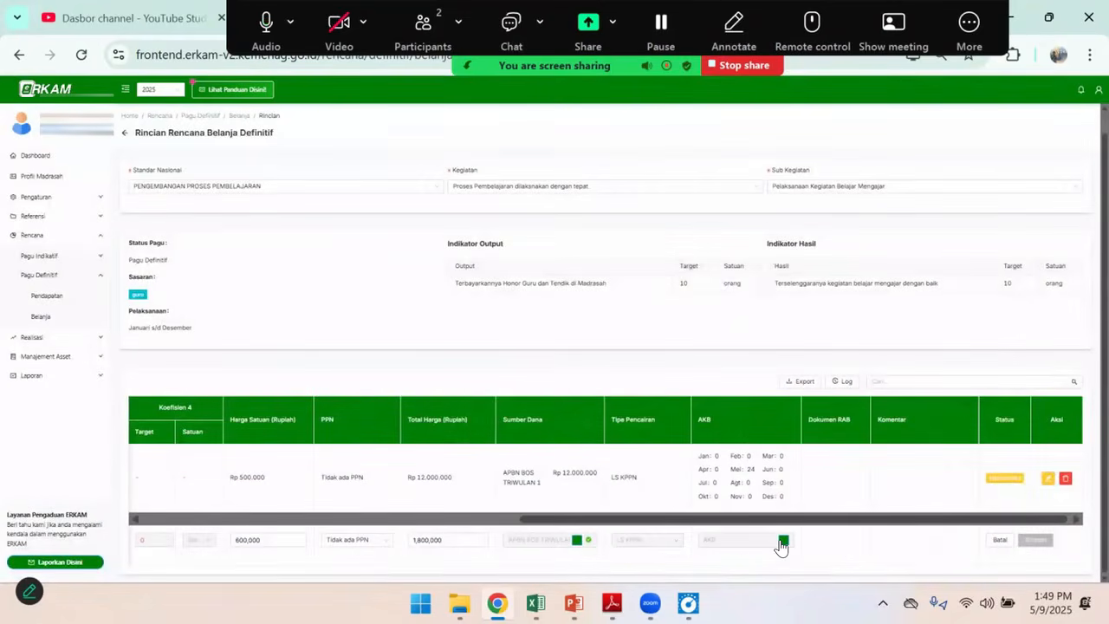
pyautogui.click(783, 539)
pyautogui.doubleClick(564, 227)
pyautogui.write('3')
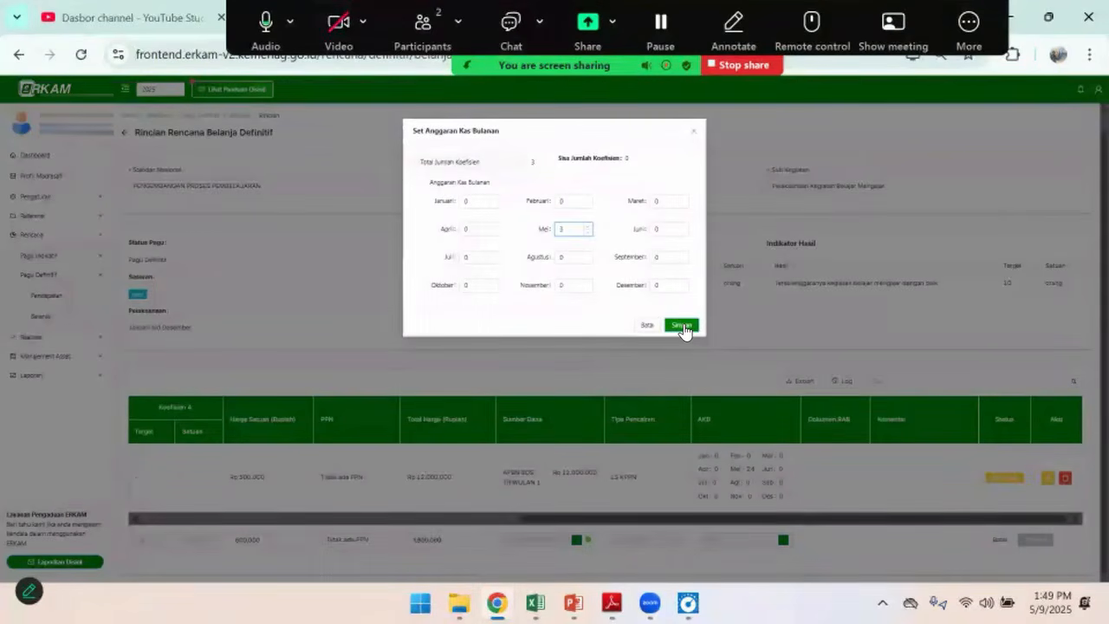
pyautogui.click(682, 326)
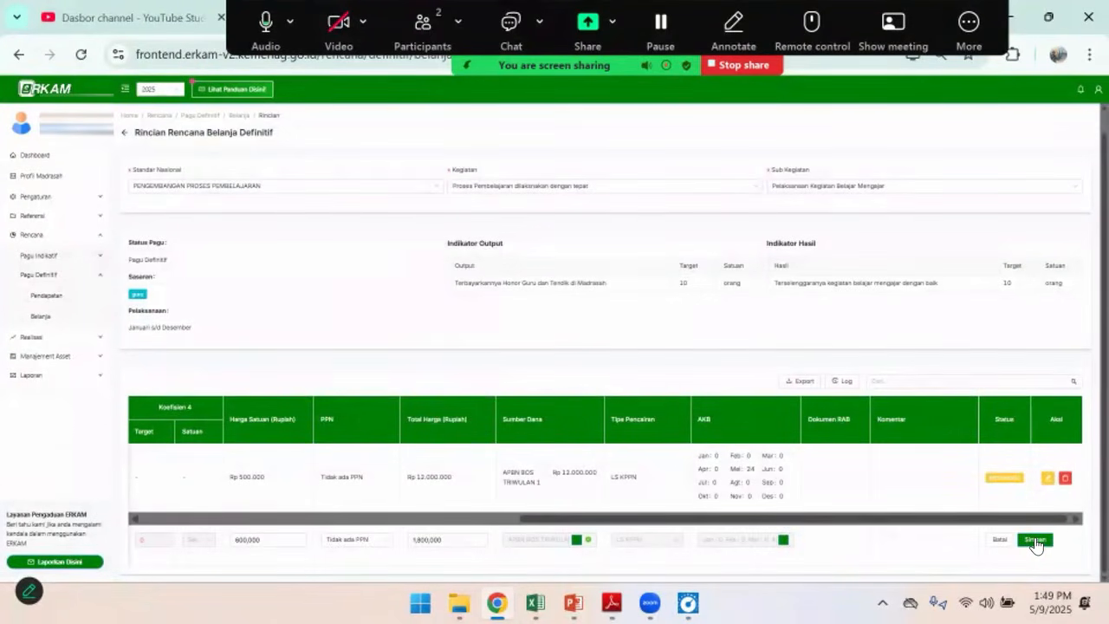
pyautogui.click(1035, 540)
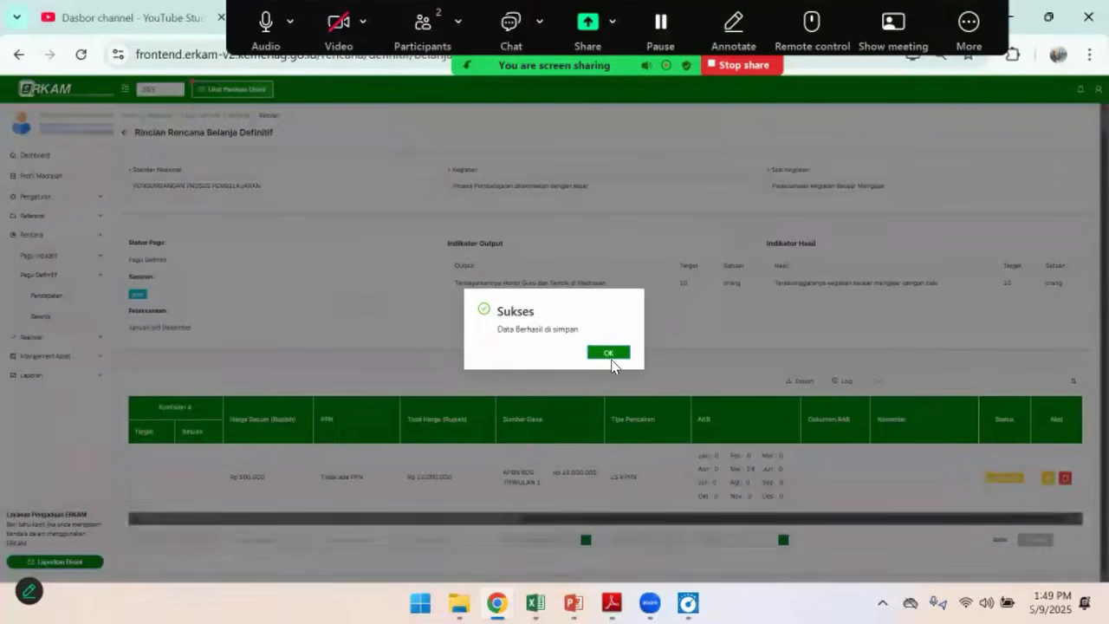
pyautogui.click(612, 358)
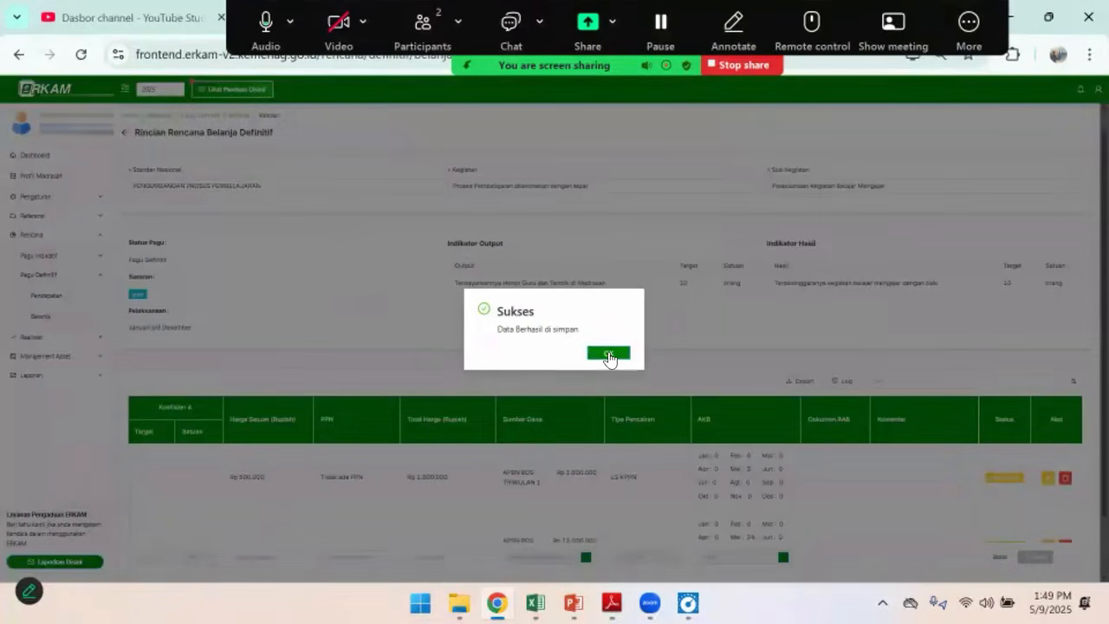
pyautogui.scroll(-1, 629, 535)
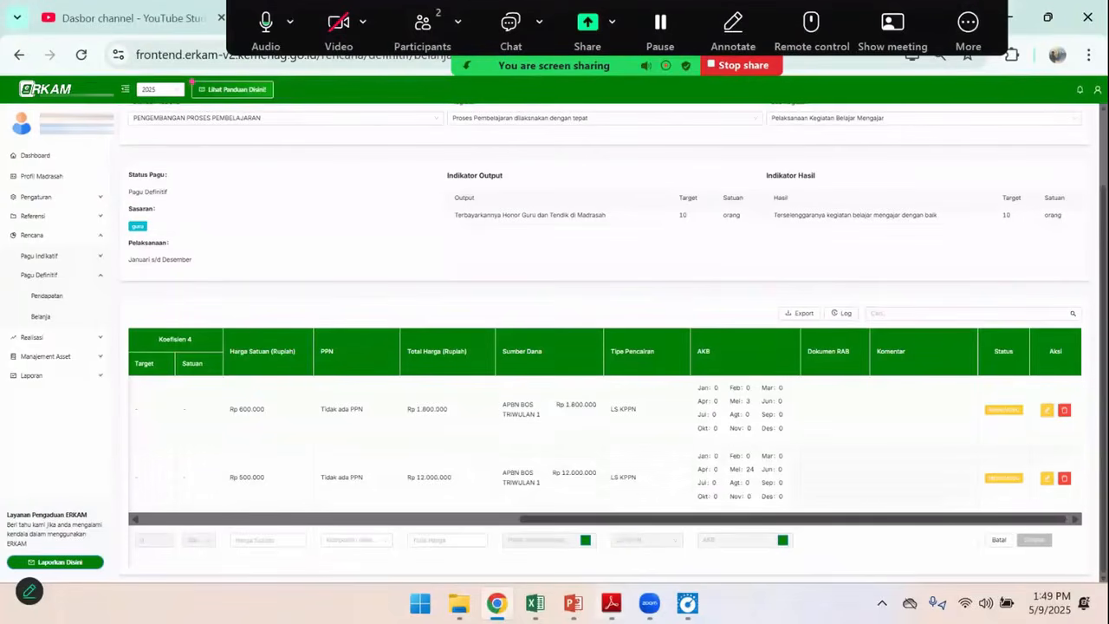
pyautogui.moveTo(534, 603)
pyautogui.click(628, 511)
pyautogui.click(162, 257)
pyautogui.hotkey('alt', 'Tab')
pyautogui.moveTo(589, 521); pyautogui.dragTo(148, 521)
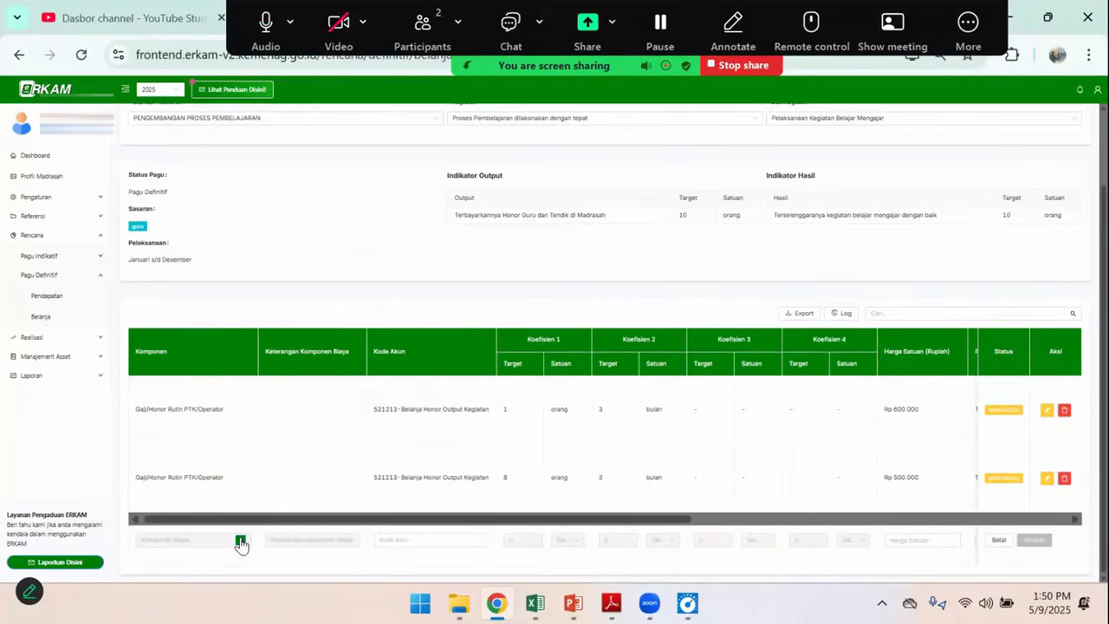
pyautogui.click(241, 544)
pyautogui.click(476, 160)
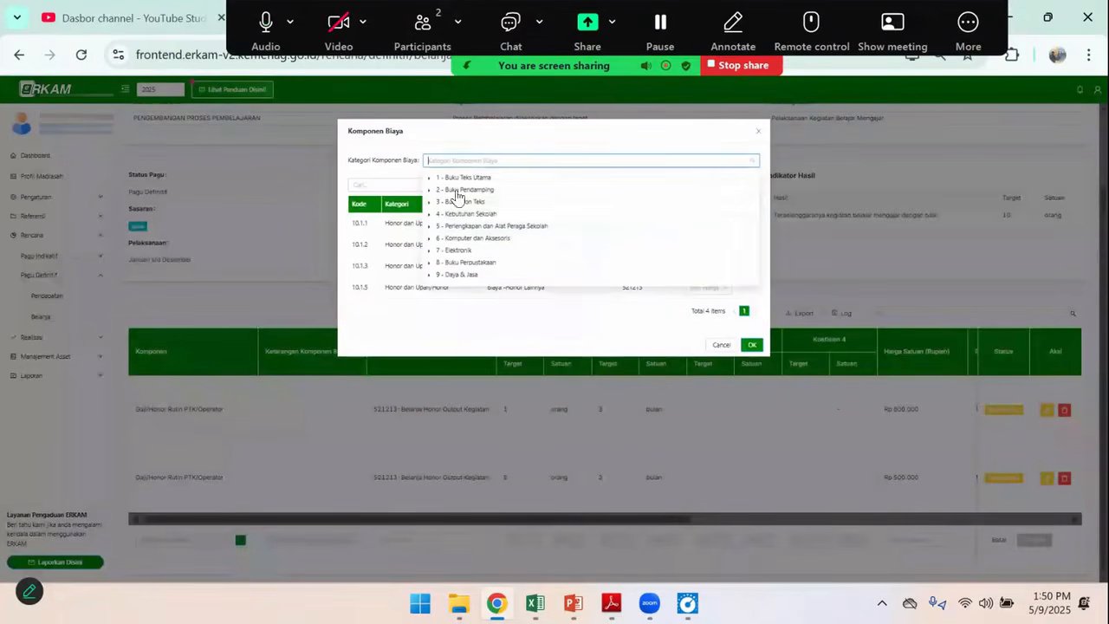
pyautogui.scroll(-2, 438, 264)
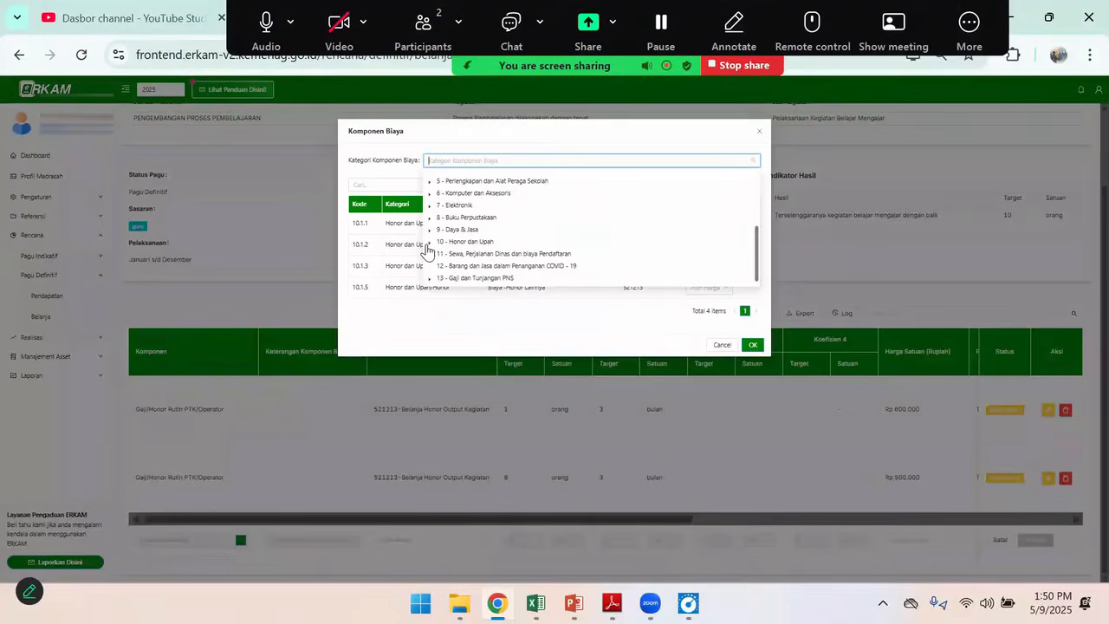
pyautogui.click(428, 243)
pyautogui.click(462, 255)
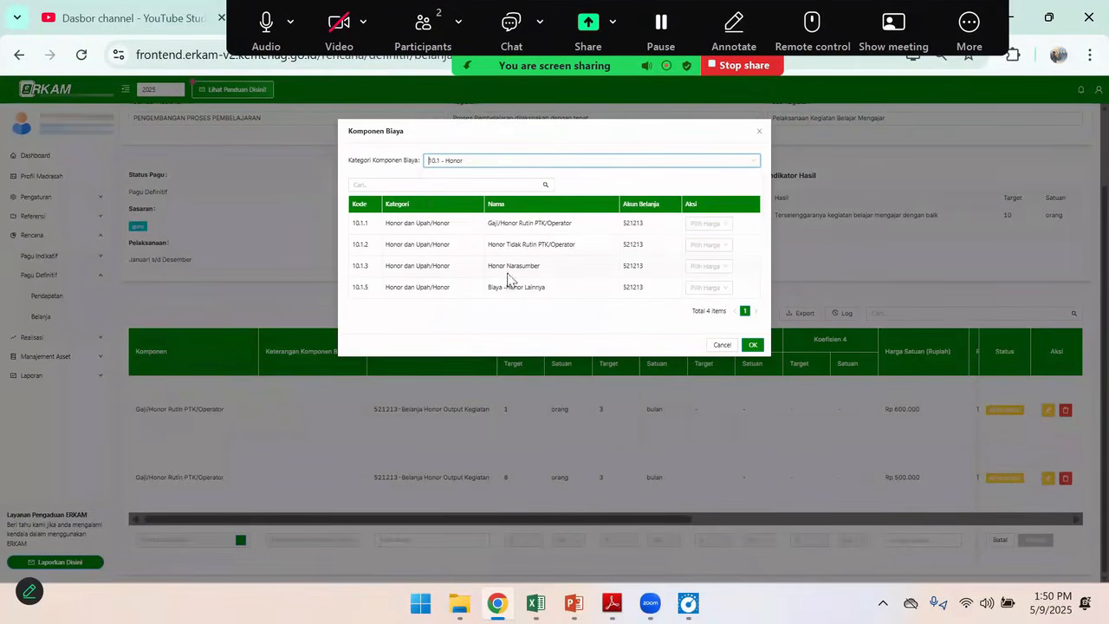
pyautogui.click(712, 227)
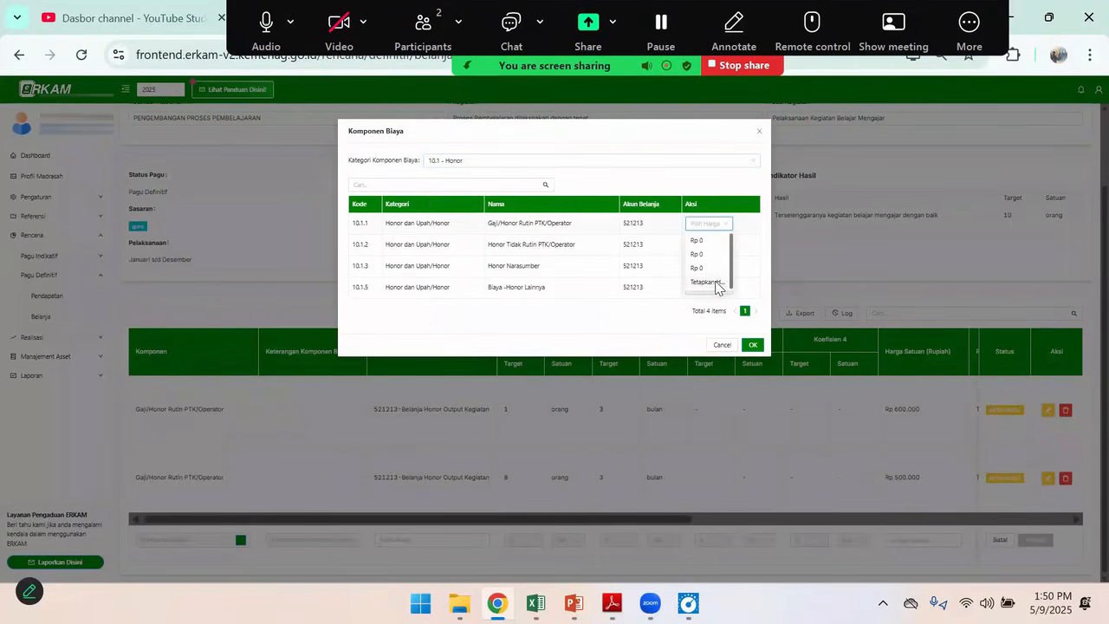
pyautogui.click(705, 282)
pyautogui.click(512, 172)
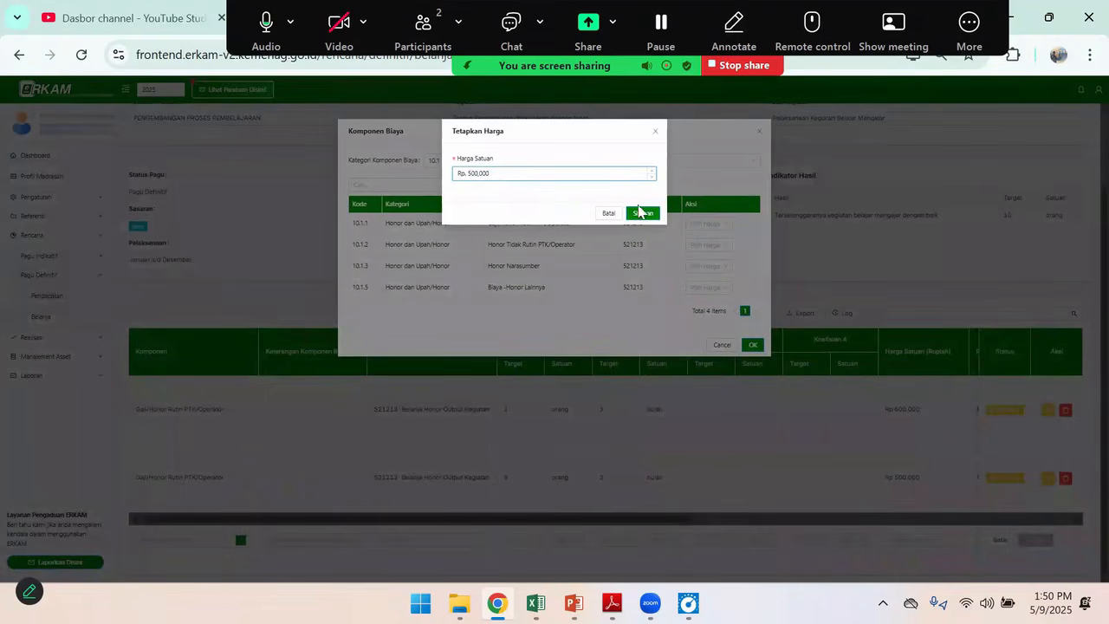
pyautogui.click(656, 132)
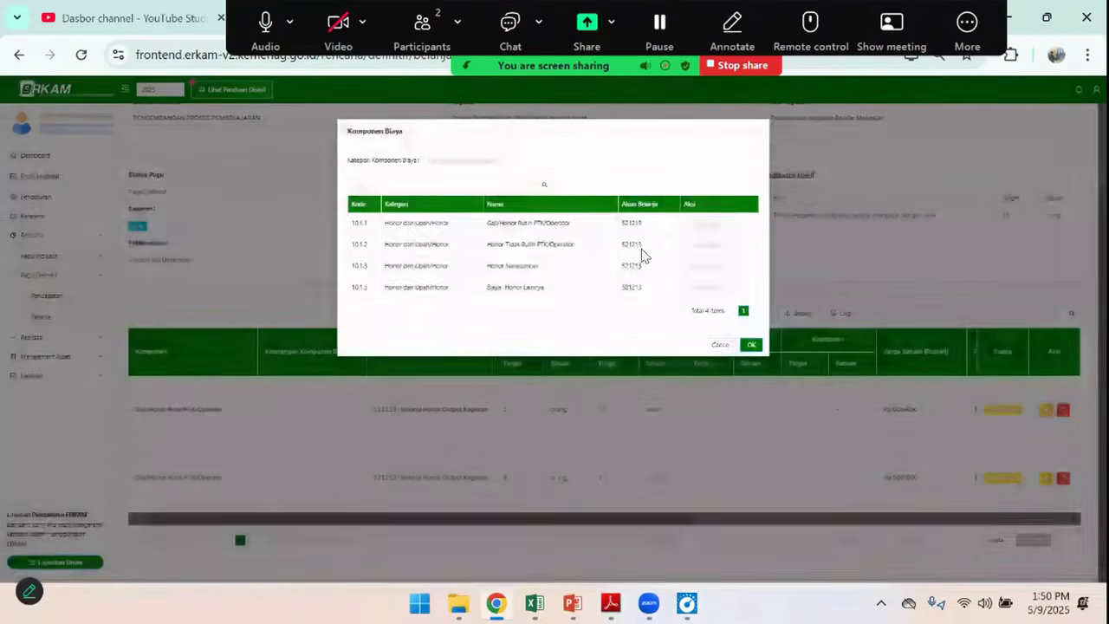
pyautogui.click(731, 345)
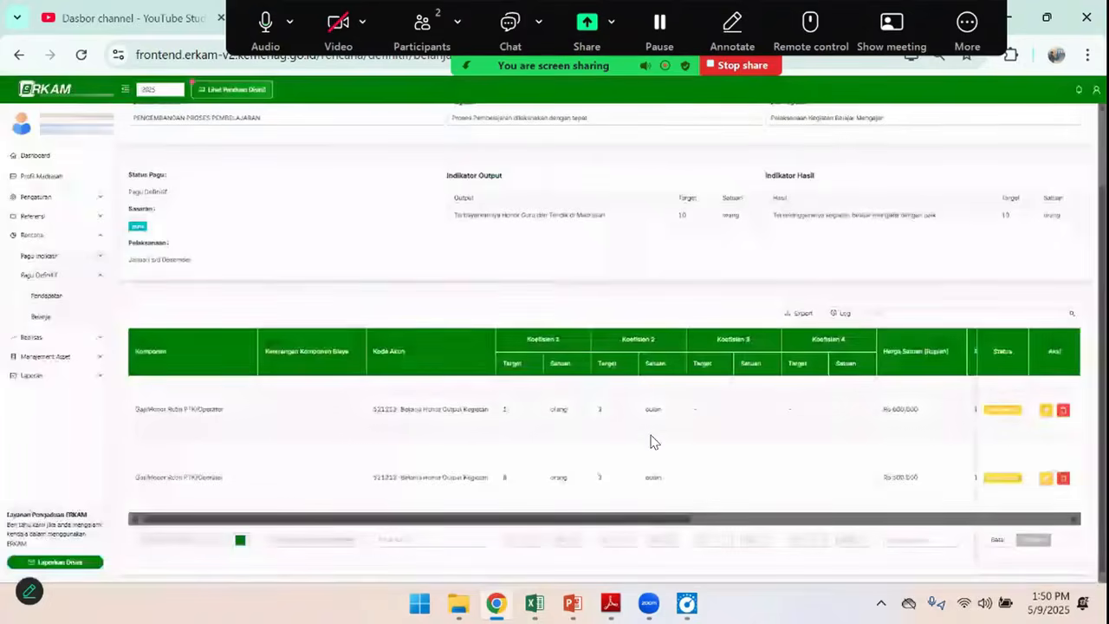
# Recheck the honor rows in Excel, then edit the saved 500,000 honor line and set its Koefisien 1 target to 9
pyautogui.hotkey('alt', 'Tab')
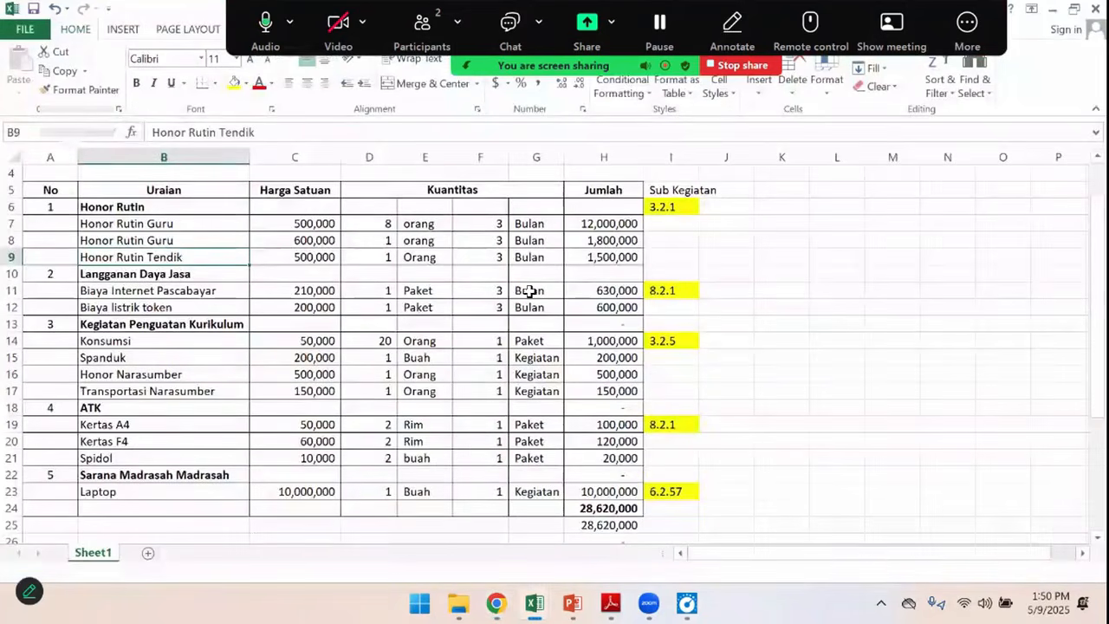
pyautogui.hotkey('alt', 'Tab')
pyautogui.moveTo(534, 523); pyautogui.dragTo(372, 520)
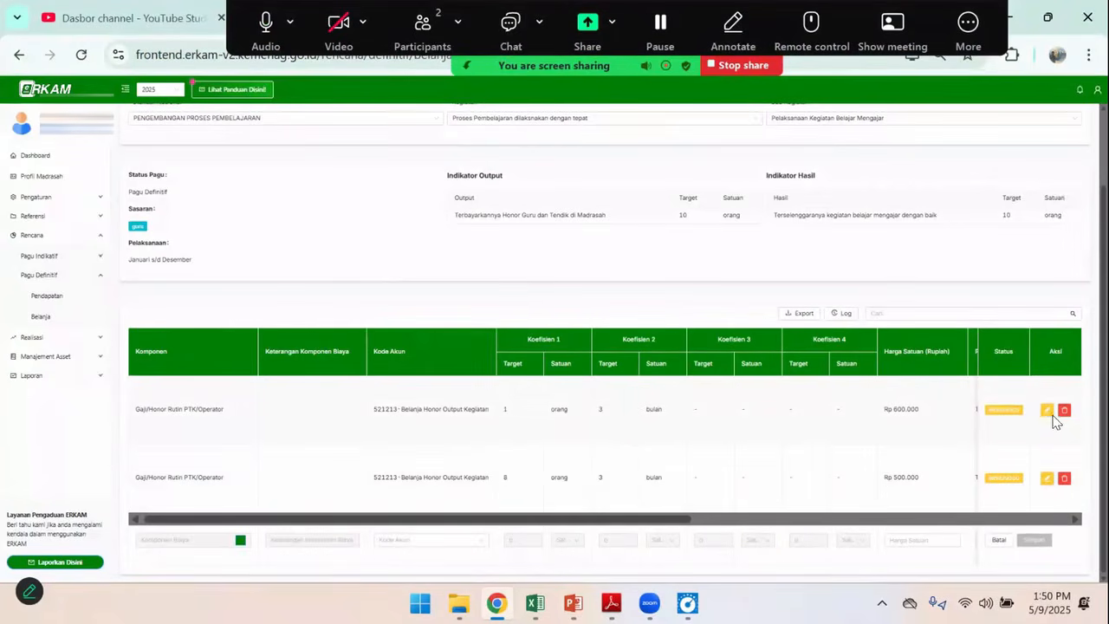
pyautogui.click(1047, 478)
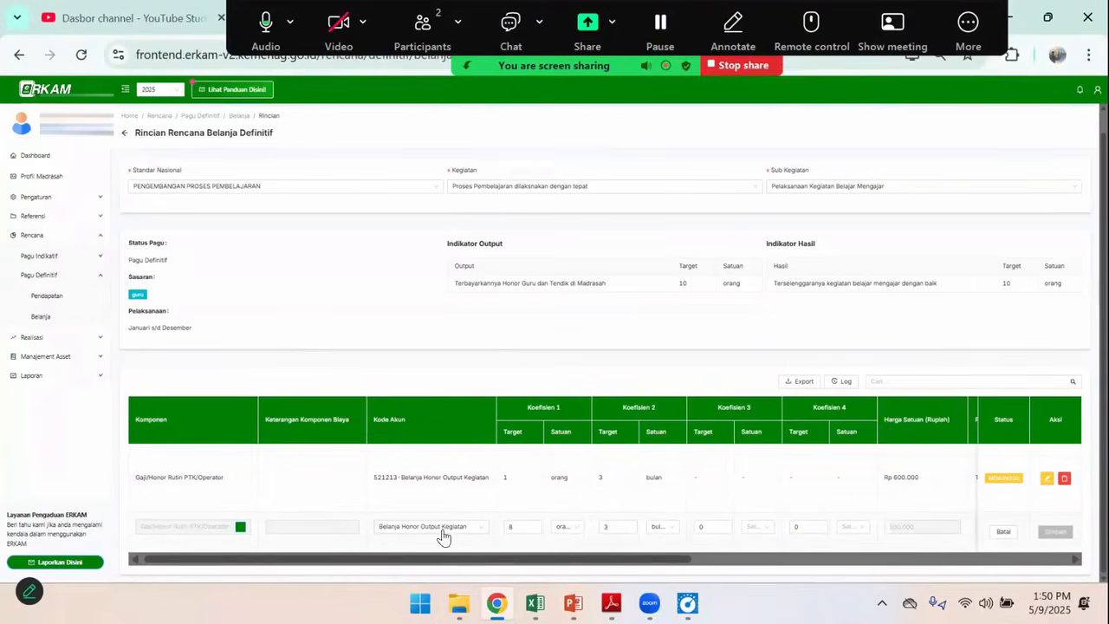
pyautogui.moveTo(404, 559); pyautogui.dragTo(483, 559)
pyautogui.click(374, 526)
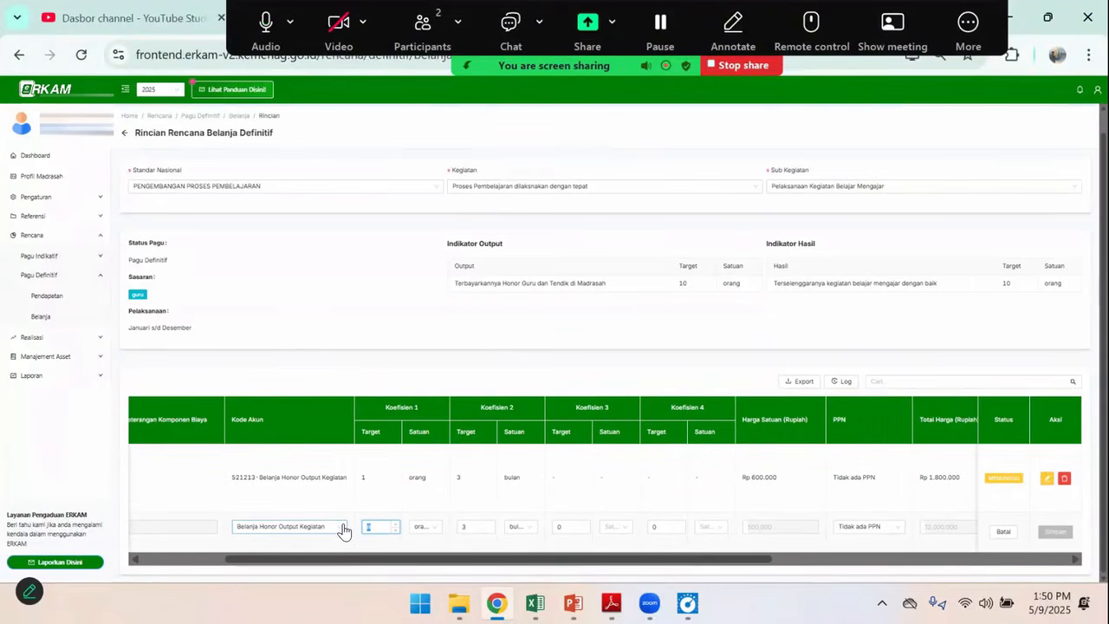
pyautogui.hscroll(-3, 347, 530)
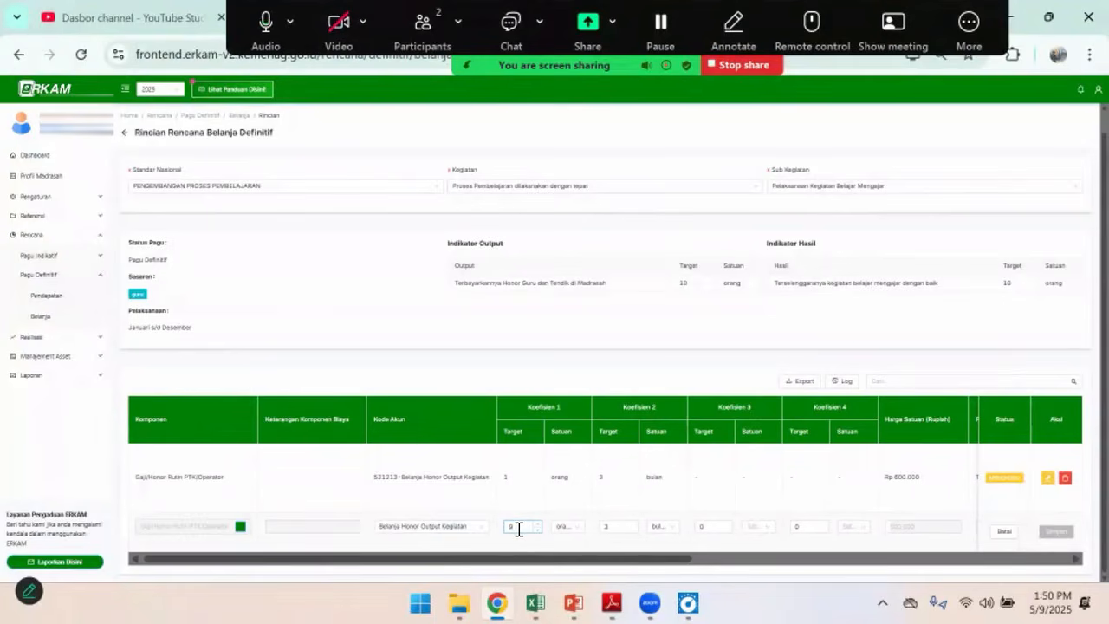
# Review the edited 500,000 line's columns and compare them with the Honor Rutin Guru and Honor Rutin Tendik rows in Excel
pyautogui.hscroll(3, 488, 559)
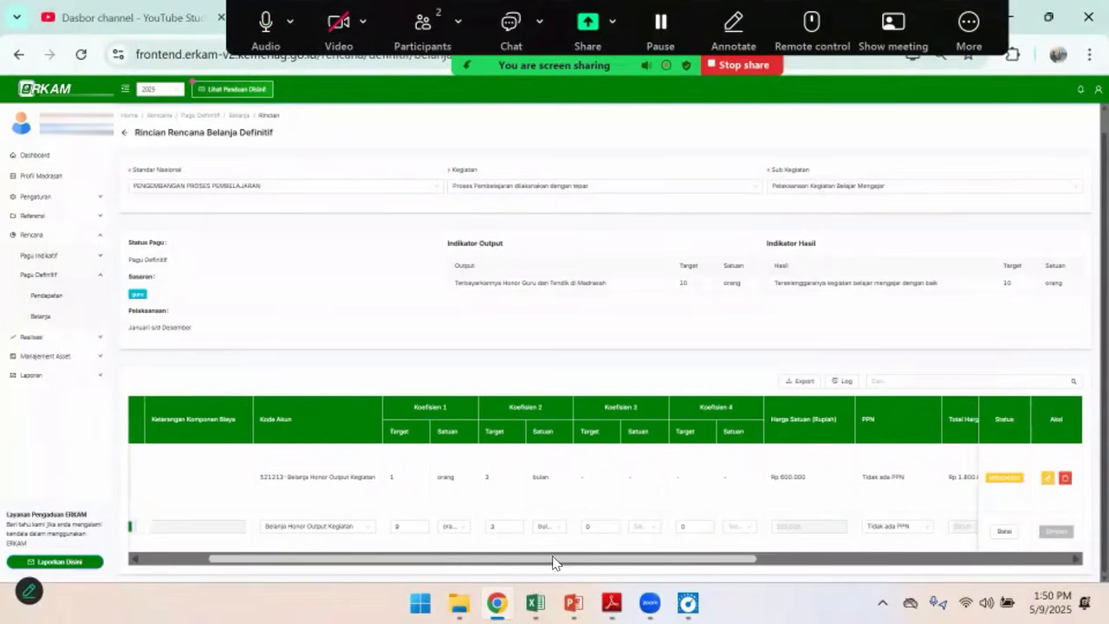
pyautogui.hscroll(5, 488, 558)
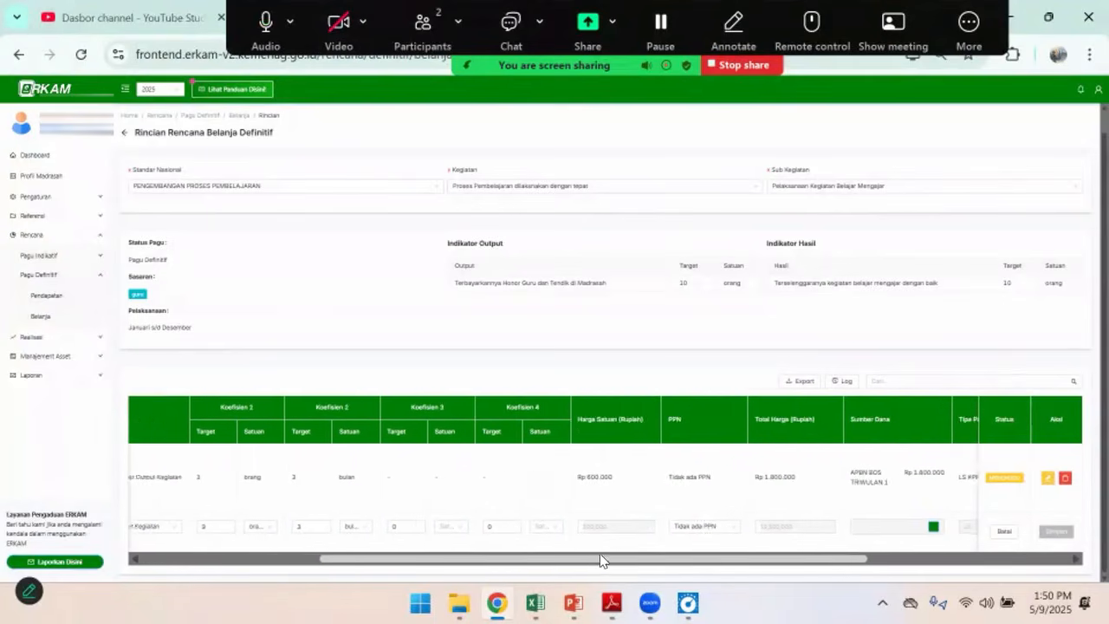
pyautogui.moveTo(530, 561); pyautogui.dragTo(668, 561)
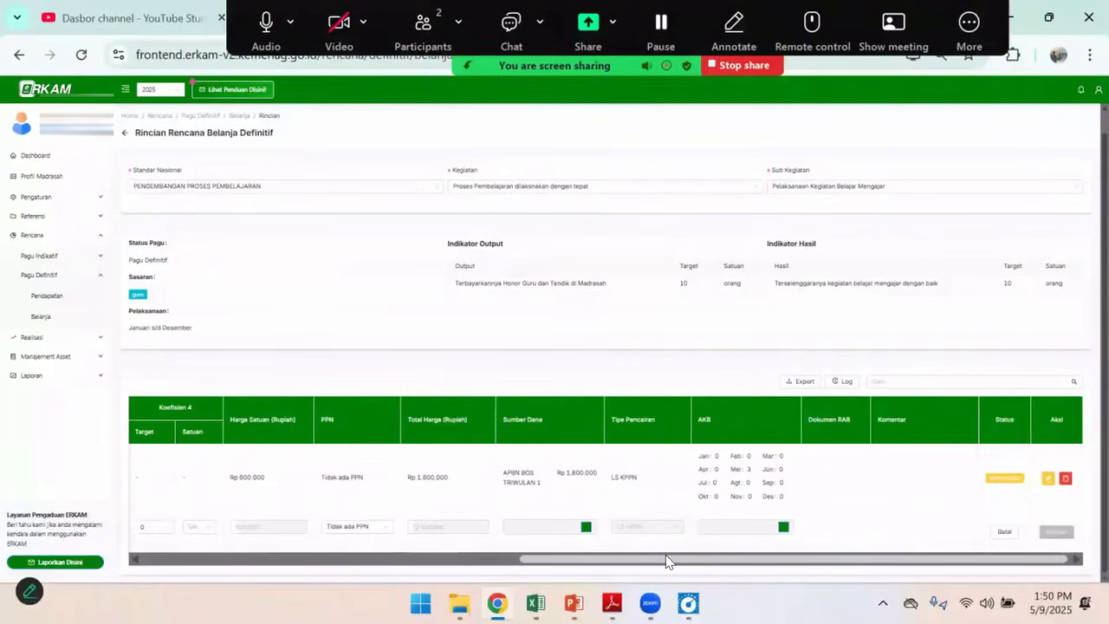
pyautogui.hscroll(-8, 472, 565)
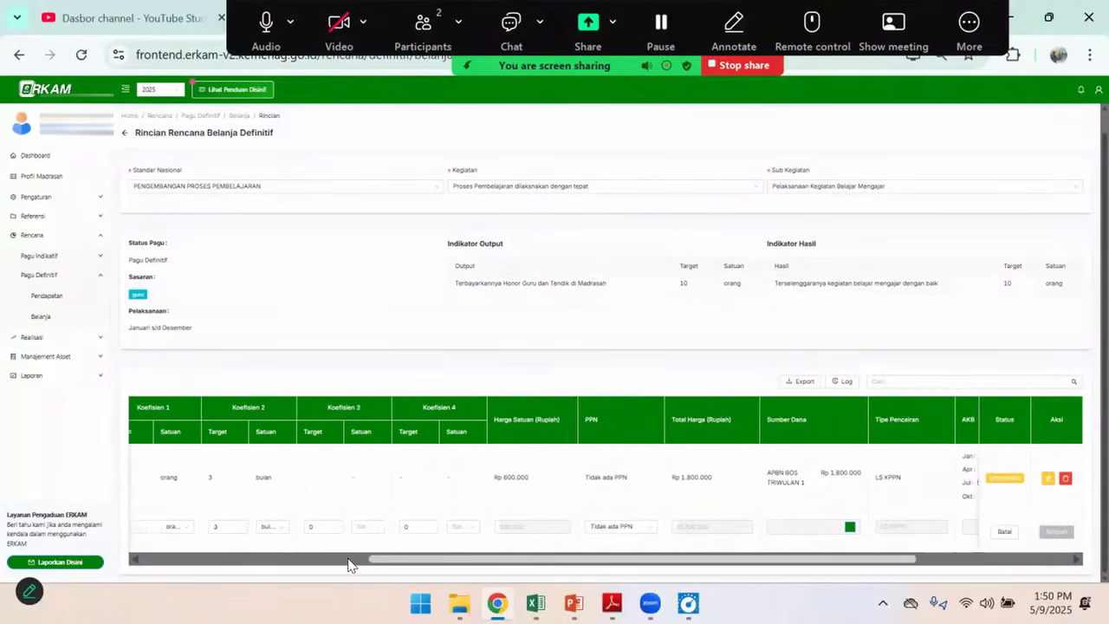
pyautogui.moveTo(338, 561); pyautogui.dragTo(555, 563)
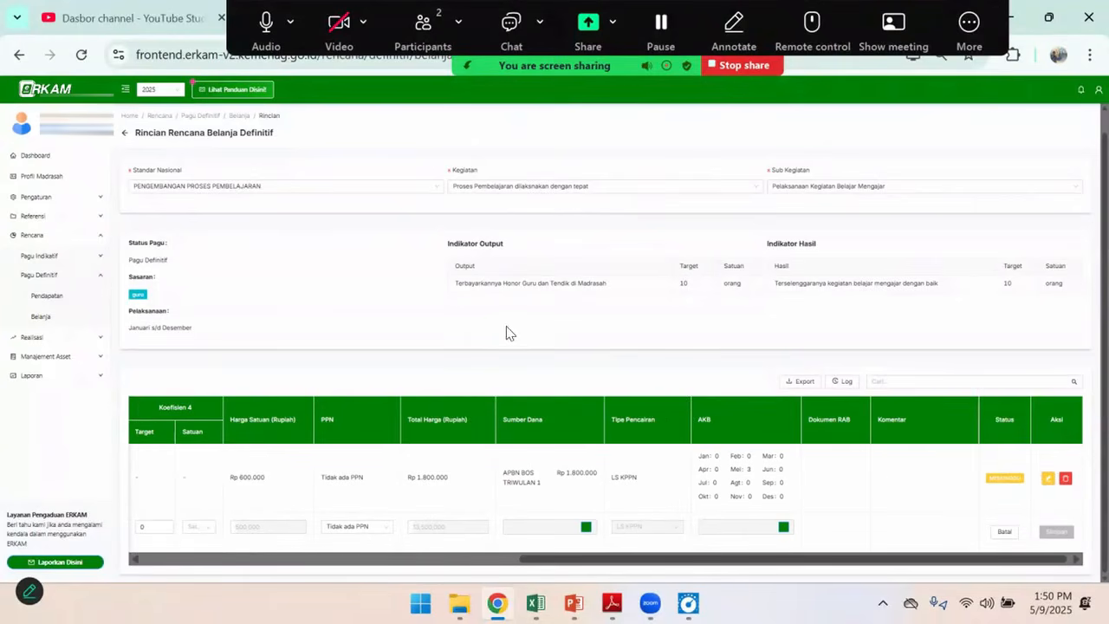
pyautogui.hotkey('alt', 'Tab')
pyautogui.hotkey('alt', 'Tab')
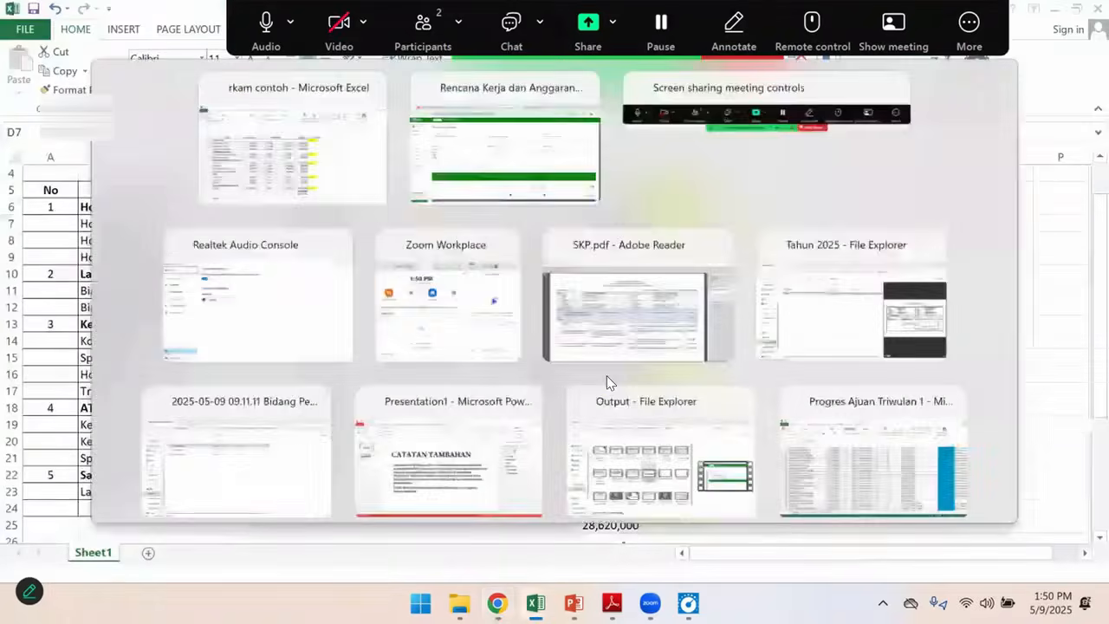
pyautogui.moveTo(581, 567); pyautogui.dragTo(149, 568)
pyautogui.hotkey('alt', 'Tab')
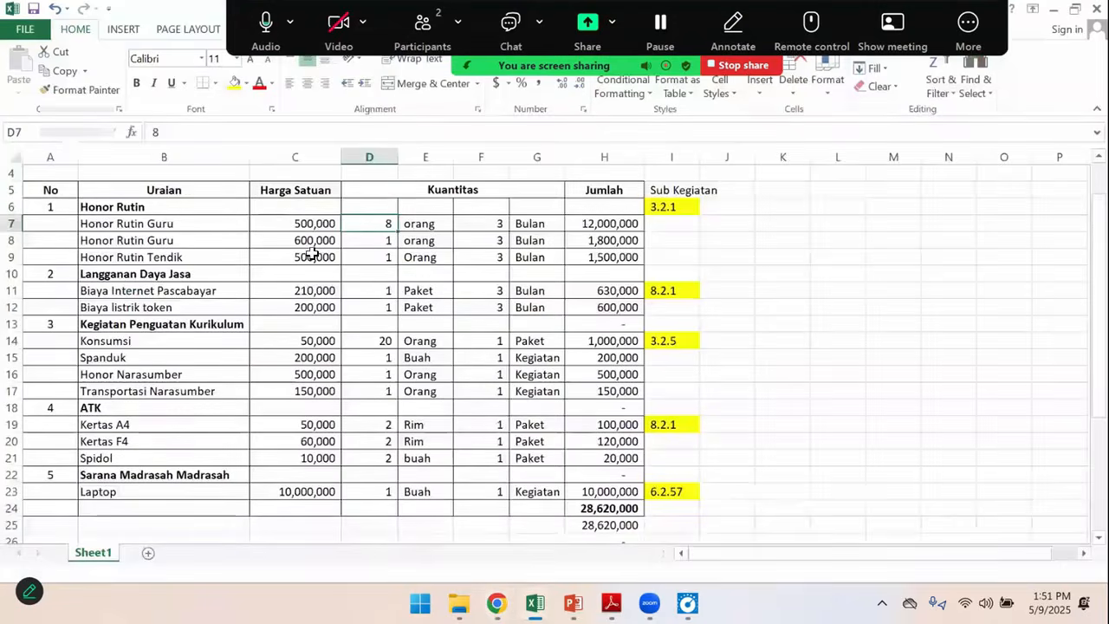
pyautogui.hotkey('alt', 'Tab')
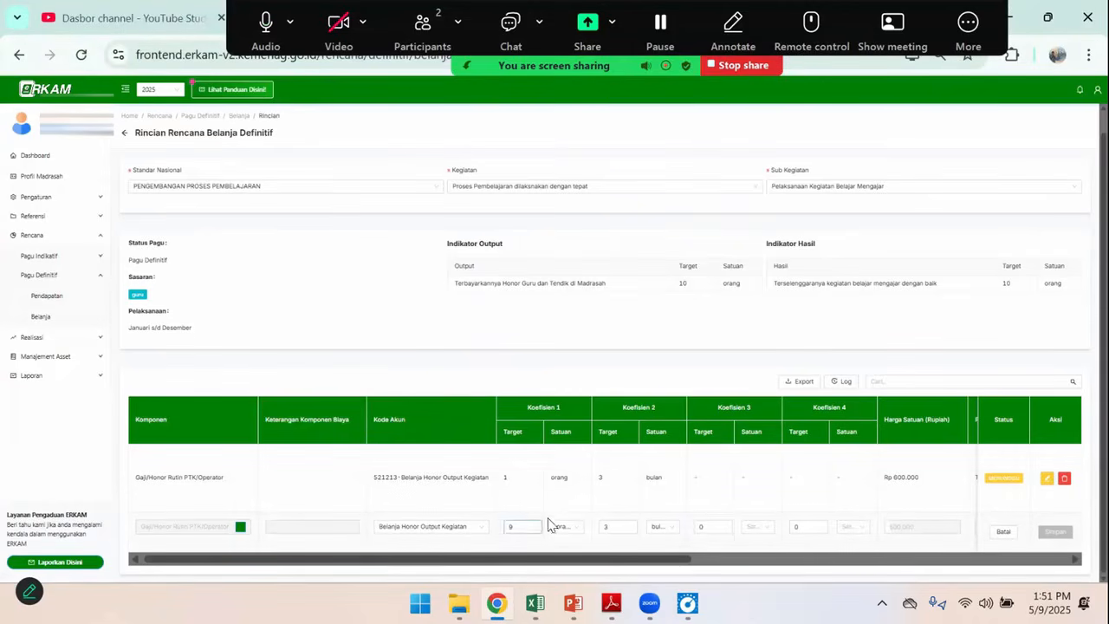
# Set the allocated quantity of the 500,000 line's APBN BOS TRIWULAN 1 funding source to 27 and save it
pyautogui.moveTo(631, 564); pyautogui.dragTo(926, 560)
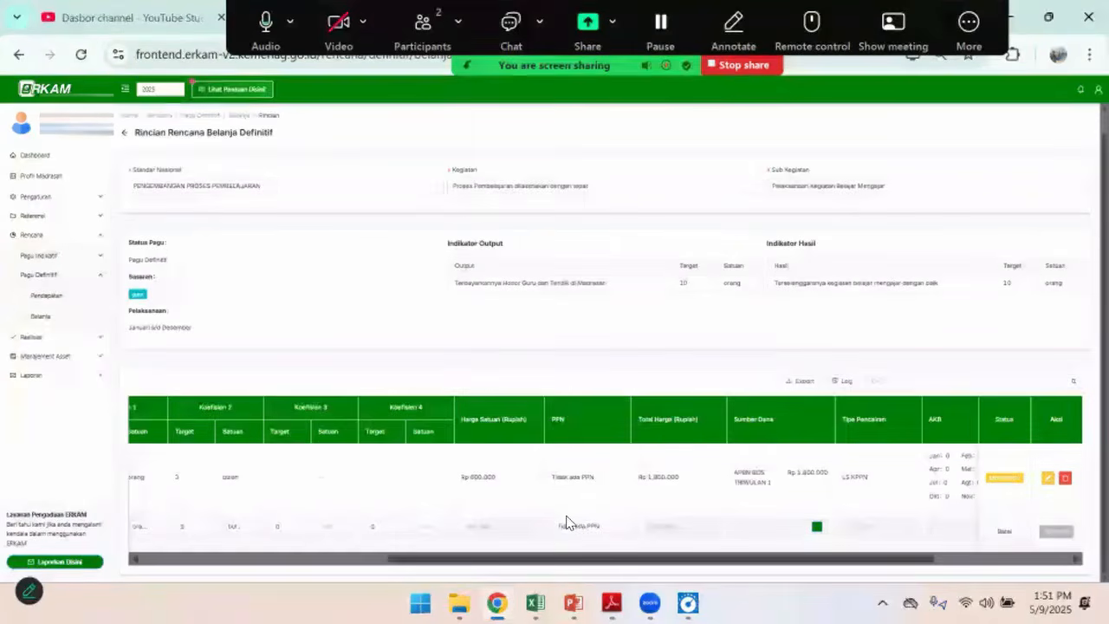
pyautogui.click(817, 528)
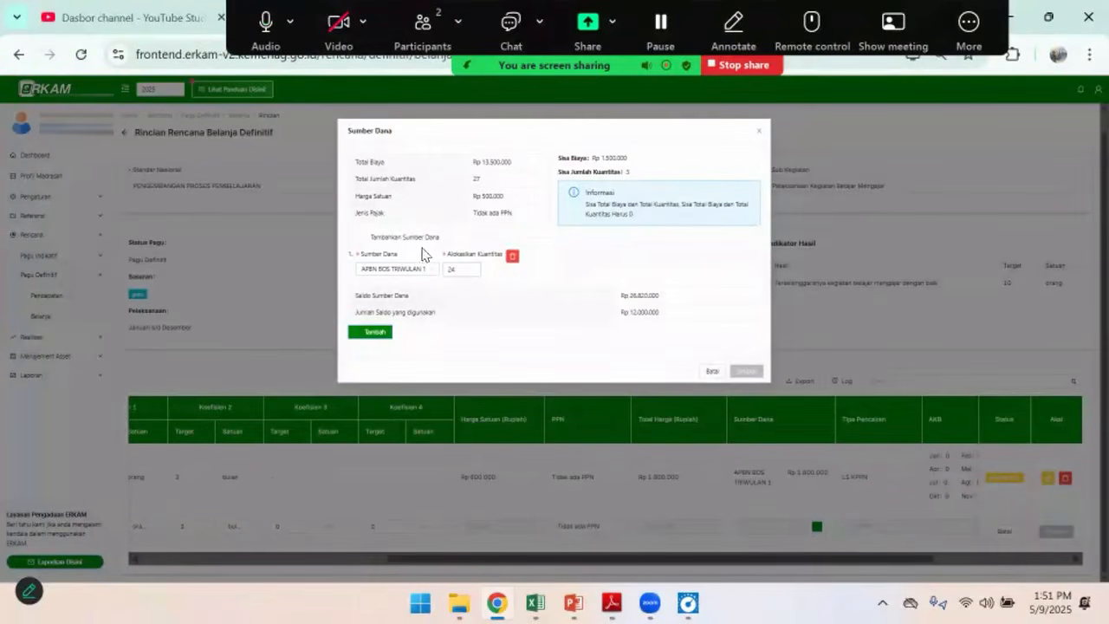
pyautogui.doubleClick(462, 270)
pyautogui.write('27')
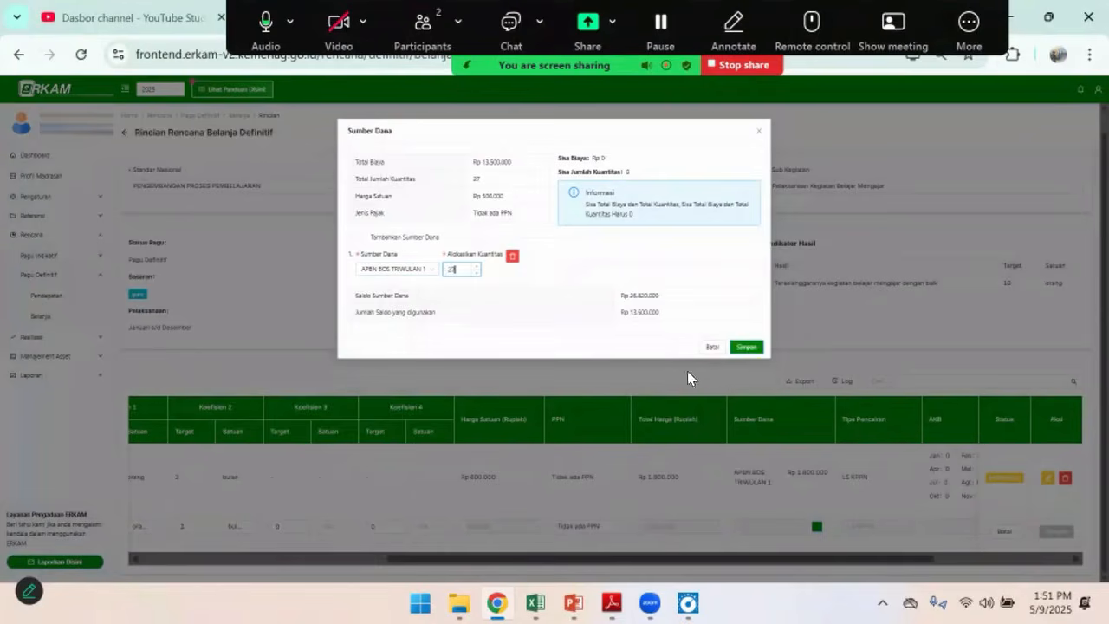
pyautogui.click(812, 506)
# Set the 500,000 line's monthly cash budget (AKB) to 27 in Mei and save the edited line
pyautogui.moveTo(730, 566); pyautogui.dragTo(865, 564)
pyautogui.click(783, 526)
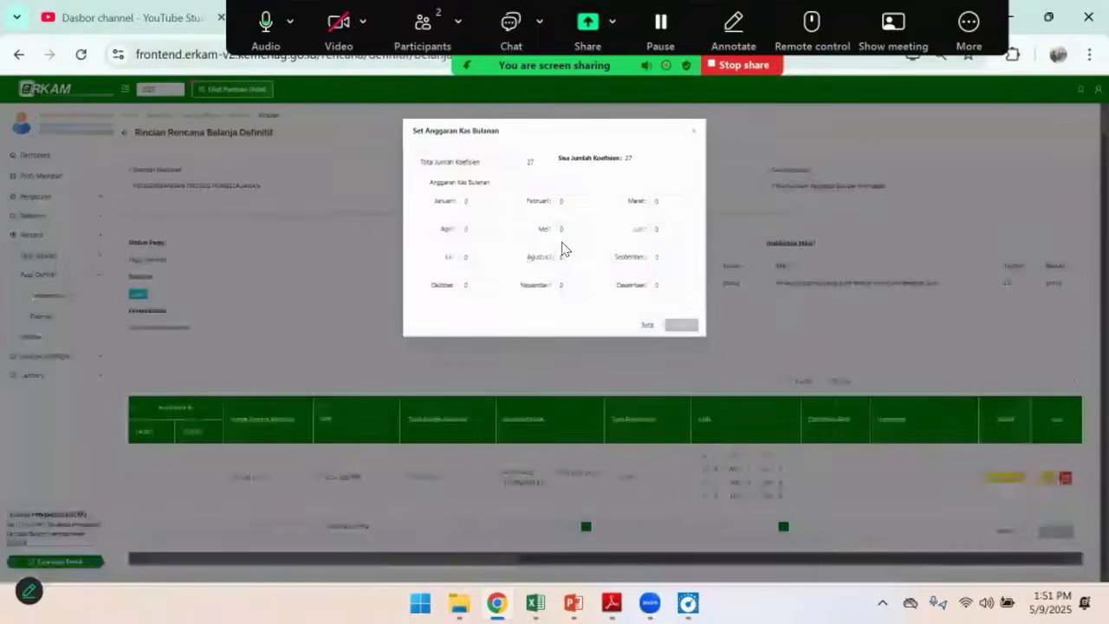
pyautogui.click(541, 228)
pyautogui.write('2')
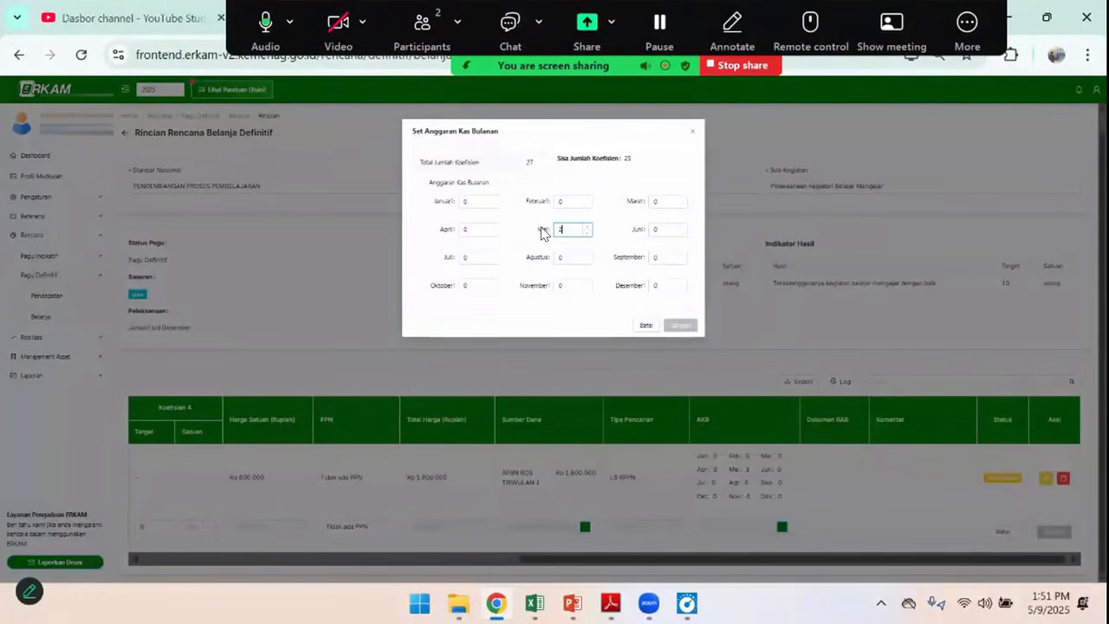
pyautogui.write('7')
pyautogui.click(681, 325)
pyautogui.click(1052, 533)
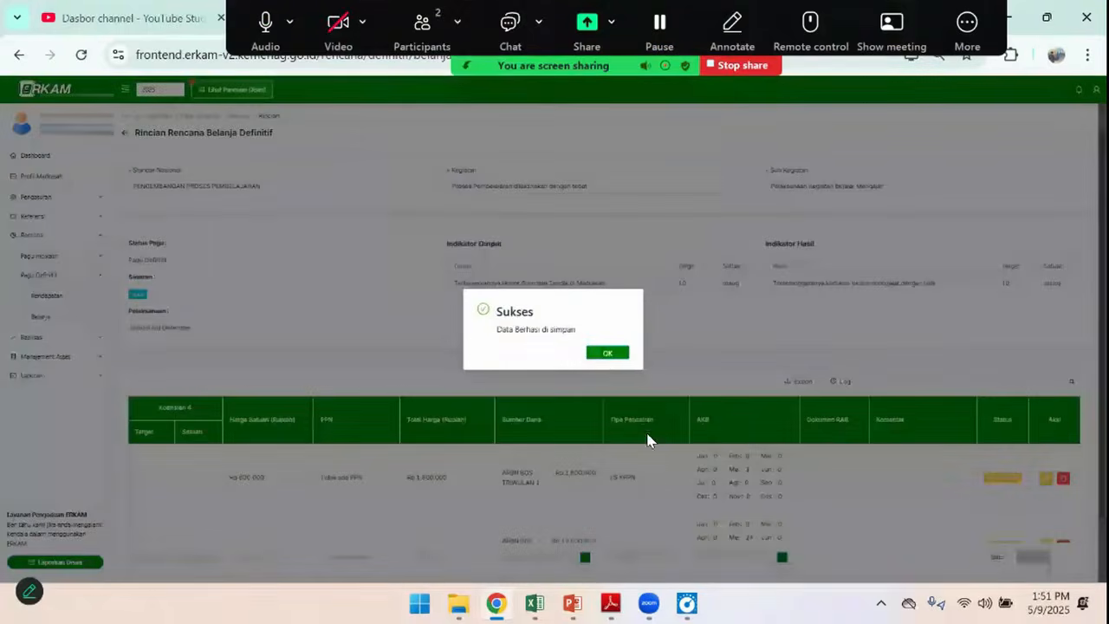
pyautogui.click(602, 355)
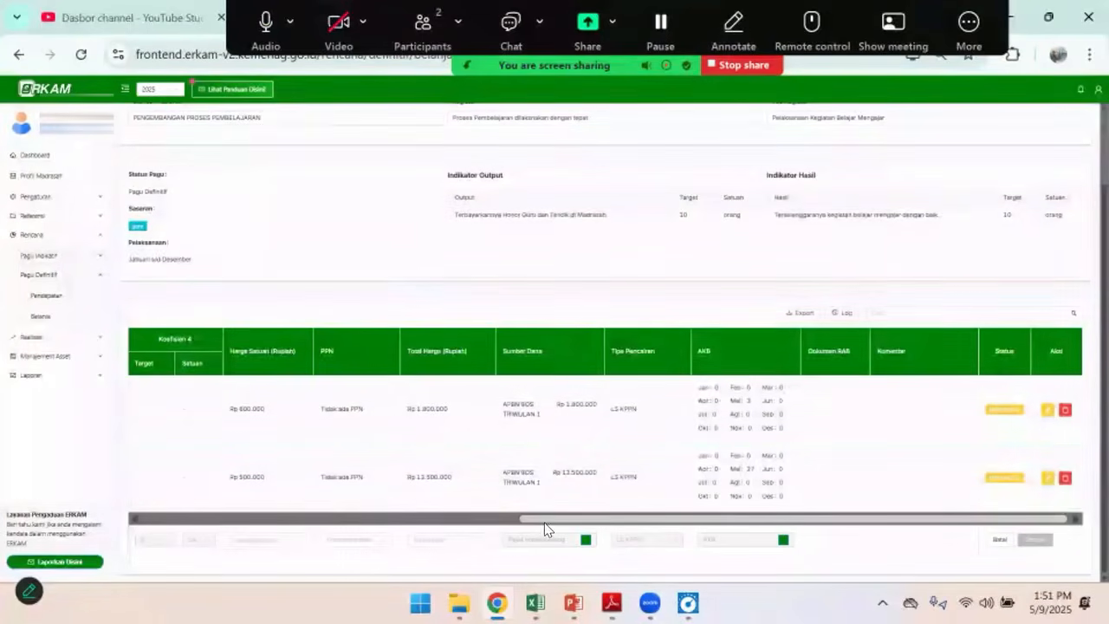
# Review the saved honor lines, return to the Rencana Belanja Definitif list and compare it with the Excel budget
pyautogui.moveTo(519, 520); pyautogui.dragTo(909, 535)
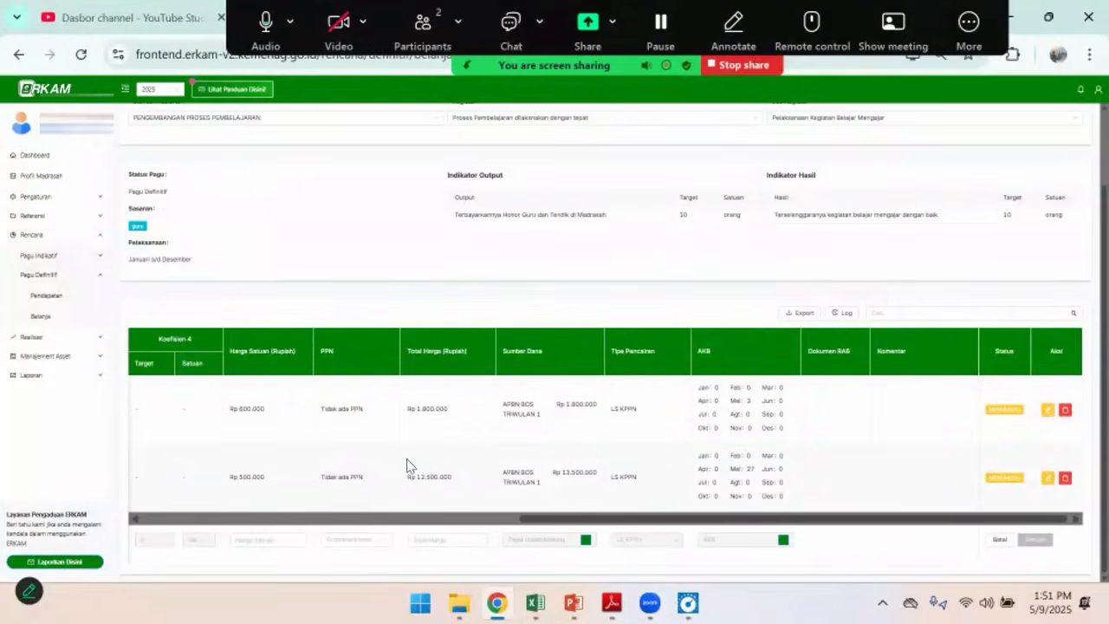
pyautogui.moveTo(702, 527); pyautogui.dragTo(743, 521)
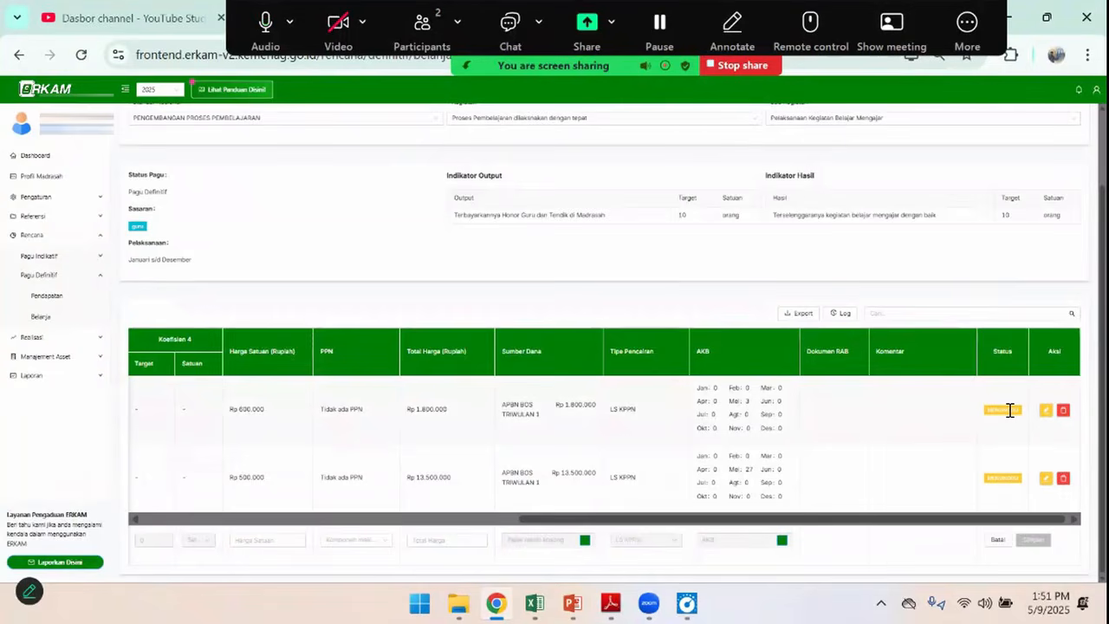
pyautogui.scroll(3, 817, 451)
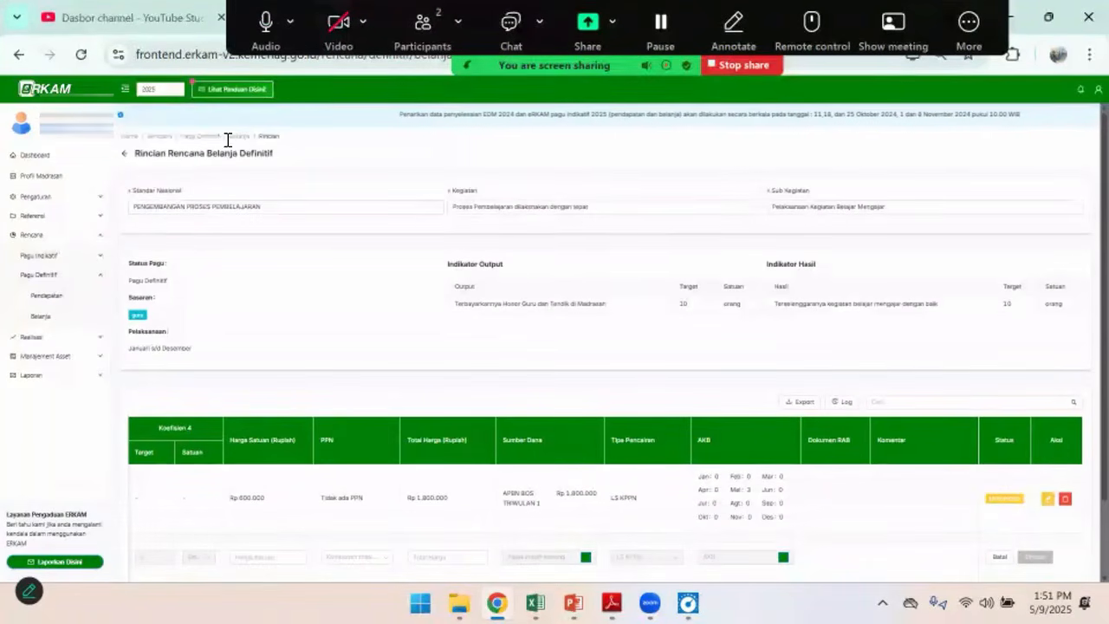
pyautogui.click(125, 156)
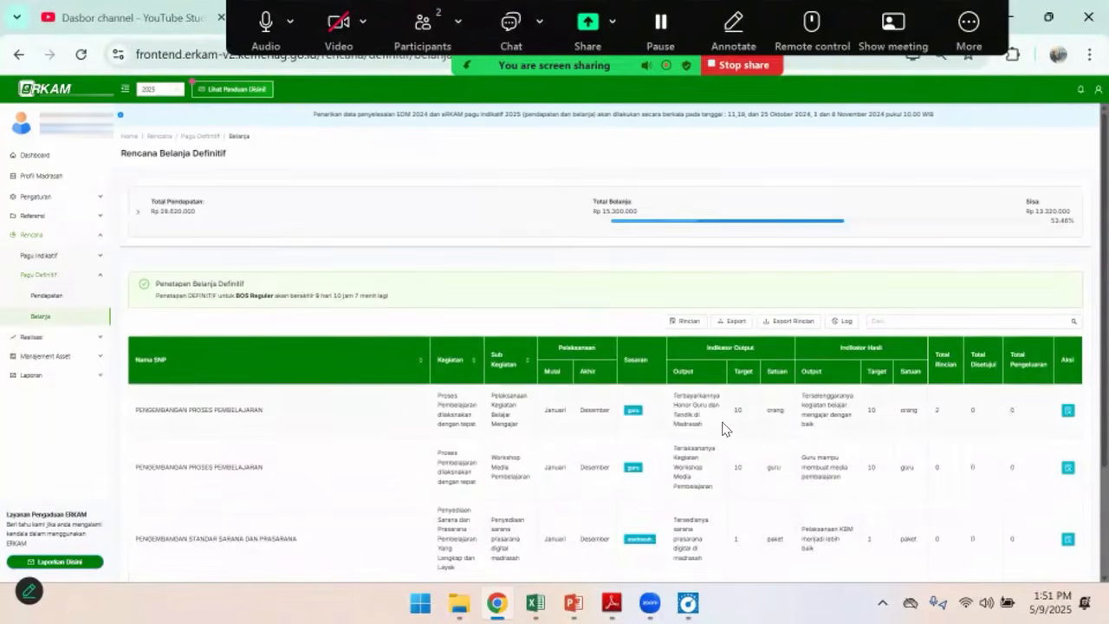
pyautogui.hotkey('alt', 'Tab')
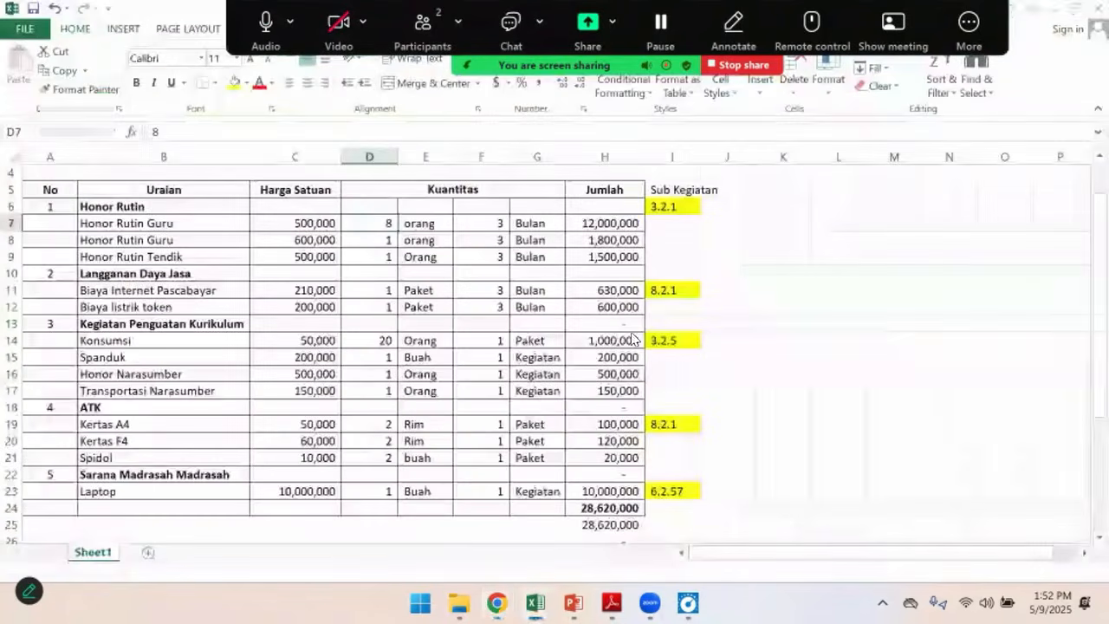
pyautogui.hotkey('alt', 'Tab')
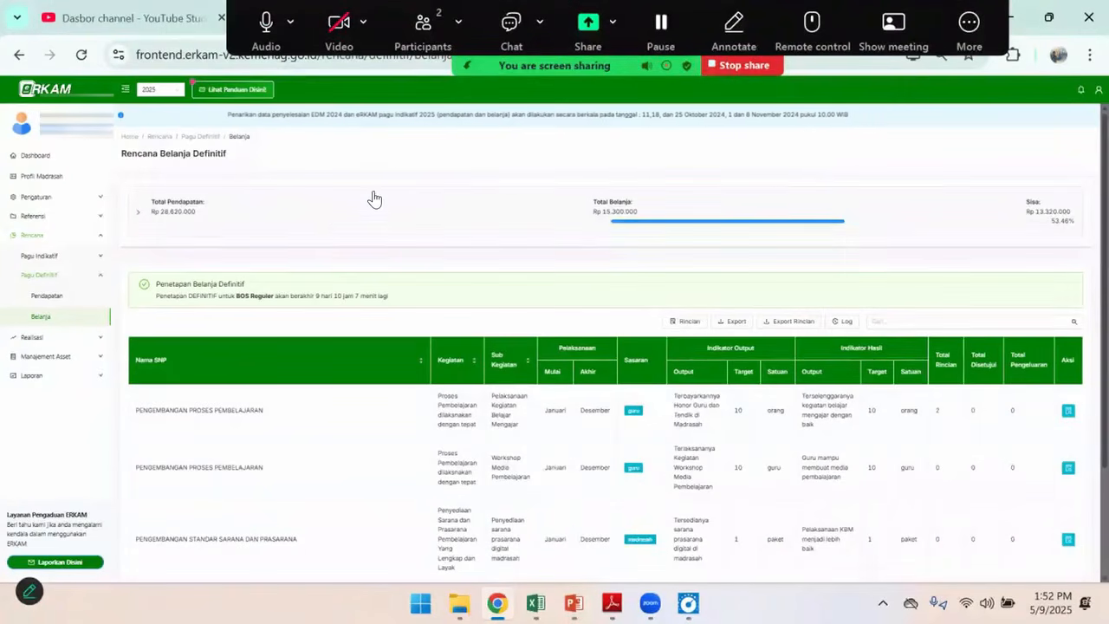
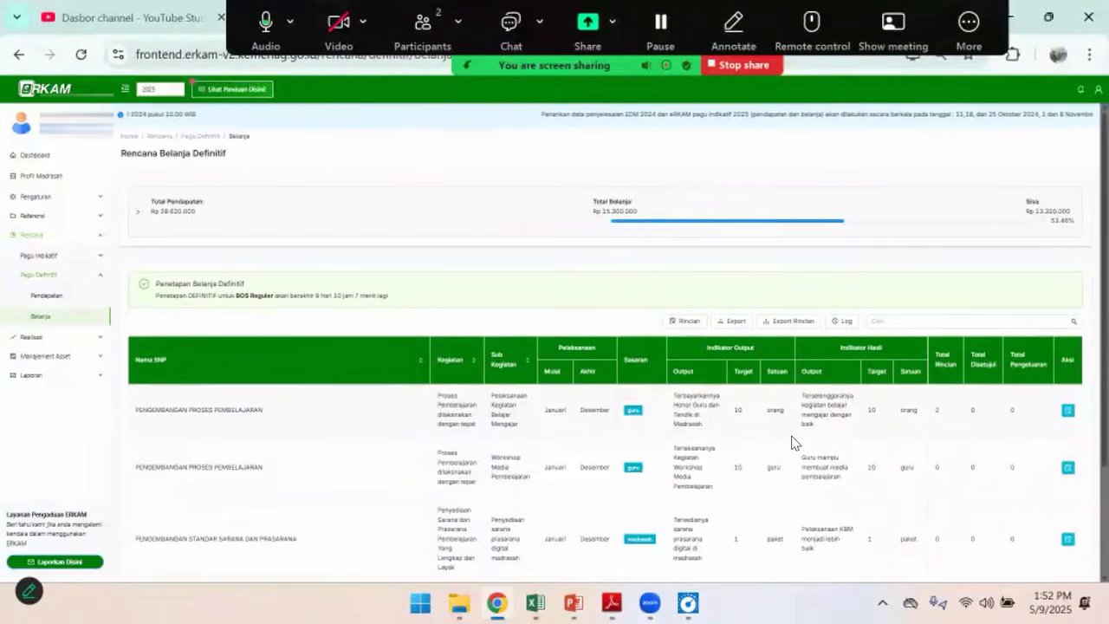
# Check the Biaya Internet Pascabayar row and its Sub Kegiatan code in the Excel budget
pyautogui.hotkey('alt', 'Tab')
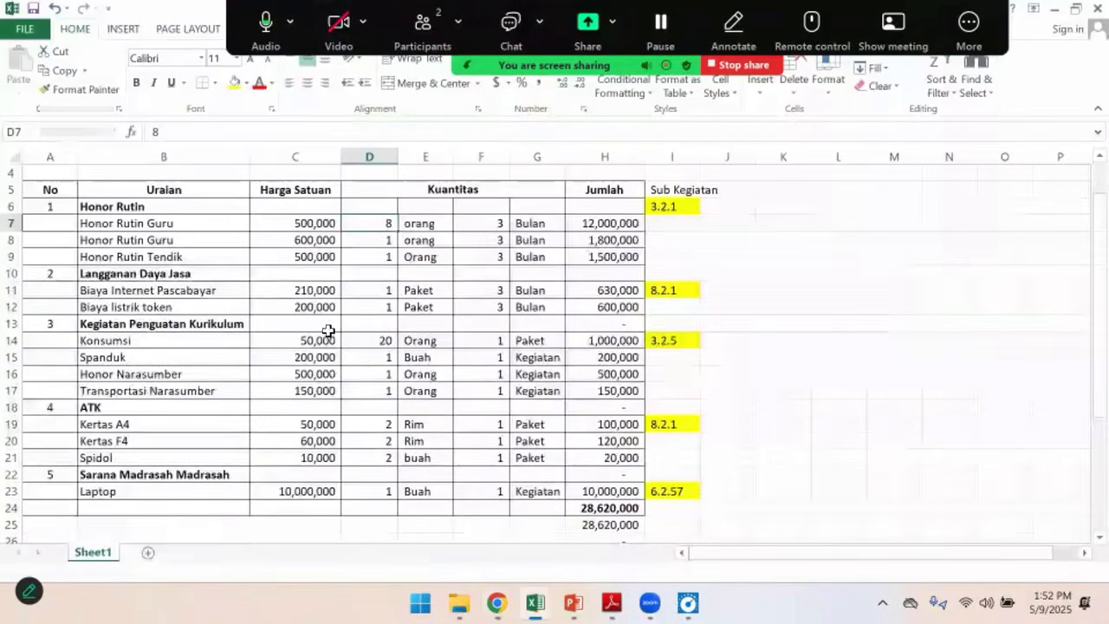
pyautogui.click(380, 292)
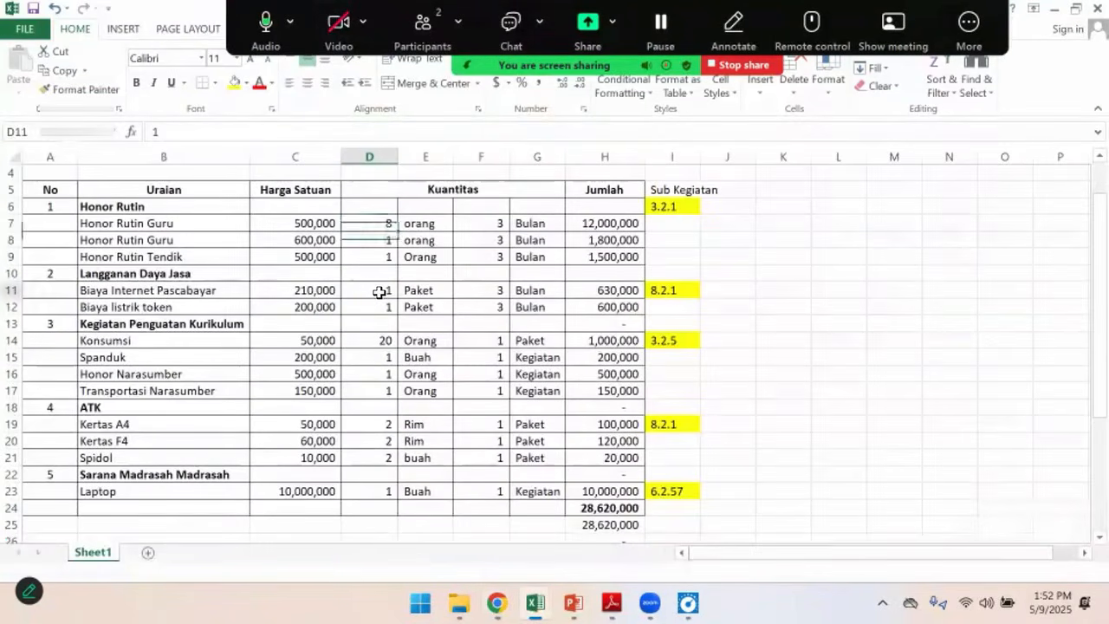
pyautogui.click(186, 290)
pyautogui.click(684, 292)
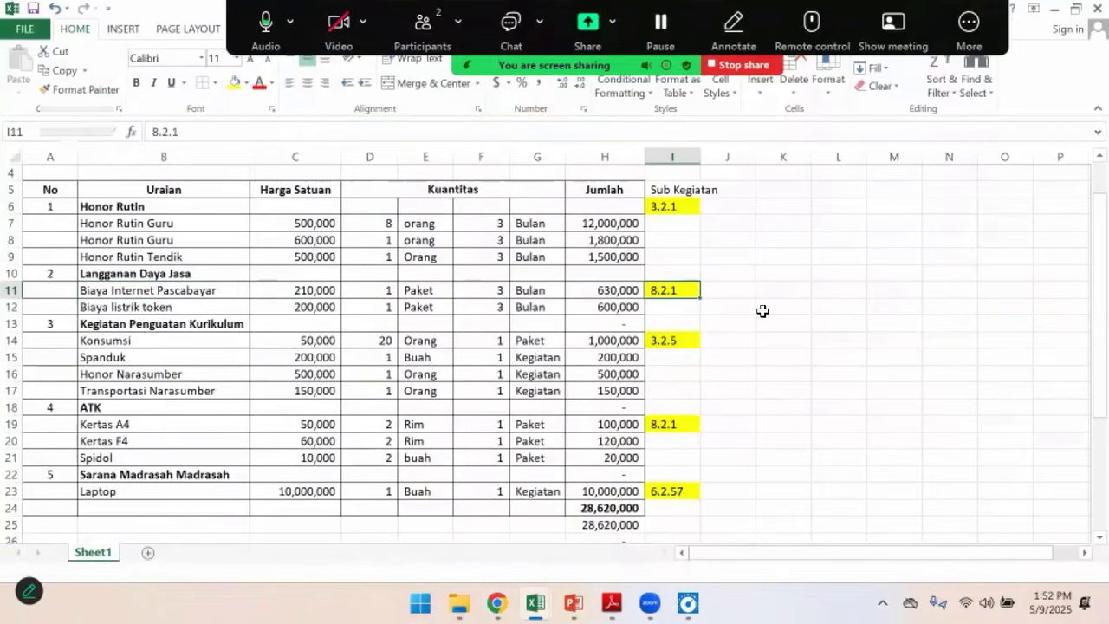
# Return to eRKAM and open the spending details of the Penyediaan Beban Operasional Madrasah sub-activity
pyautogui.hotkey('alt', 'Tab')
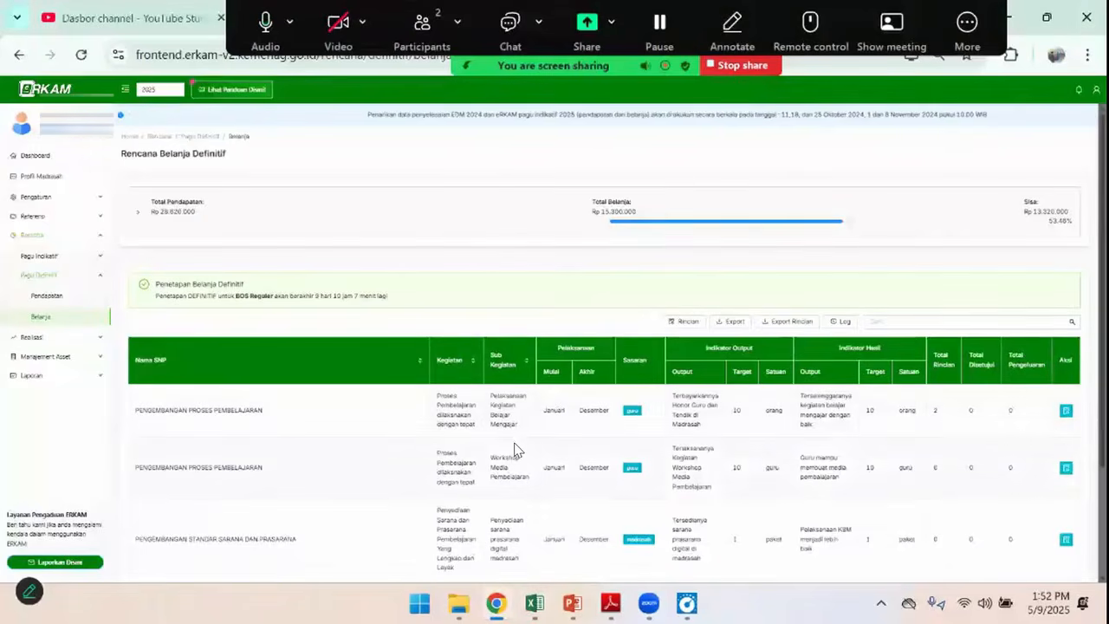
pyautogui.scroll(-1, 524, 446)
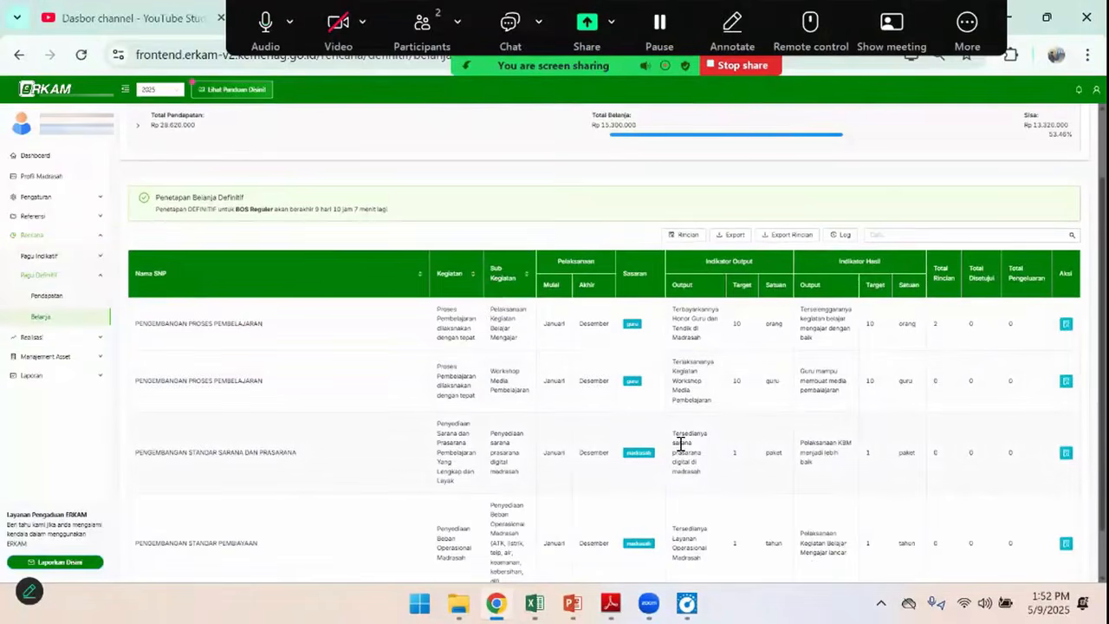
pyautogui.scroll(-1, 681, 446)
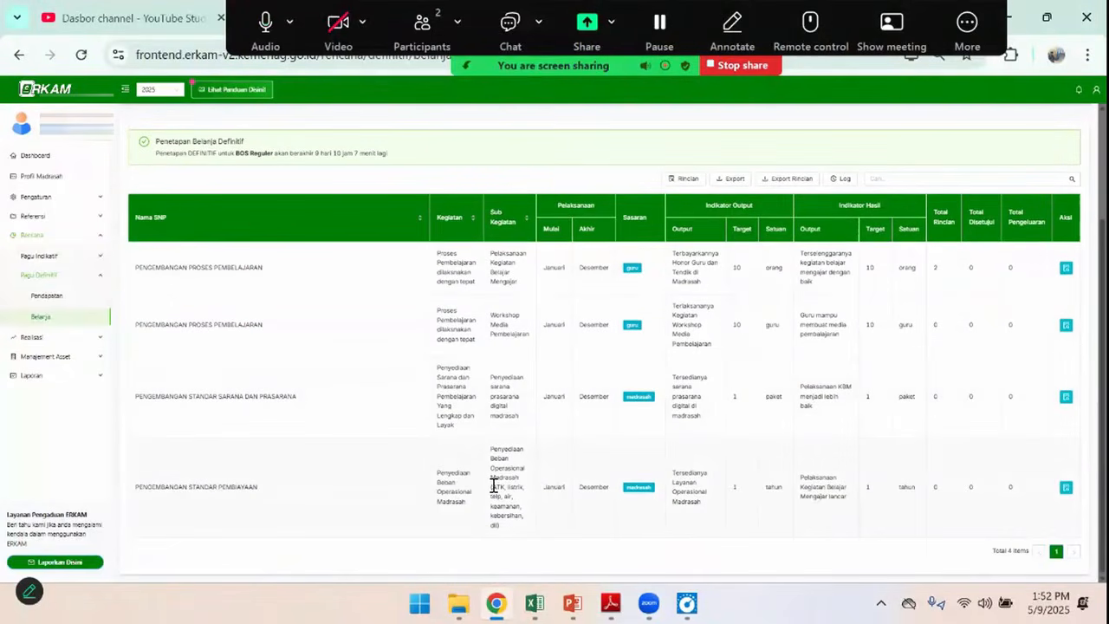
pyautogui.click(1065, 489)
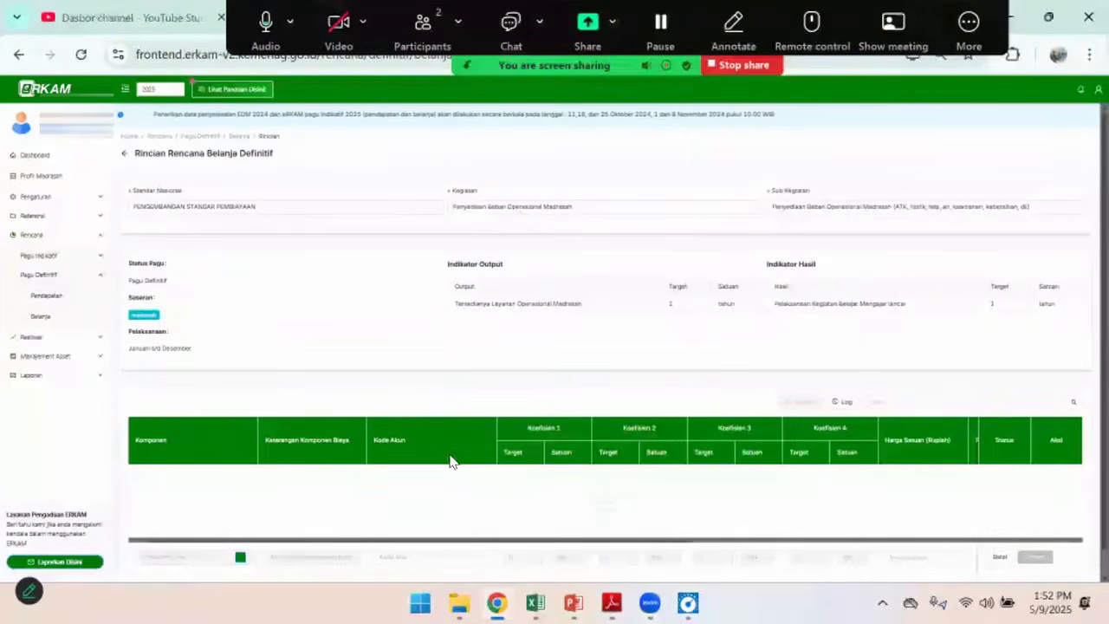
pyautogui.scroll(-1, 346, 502)
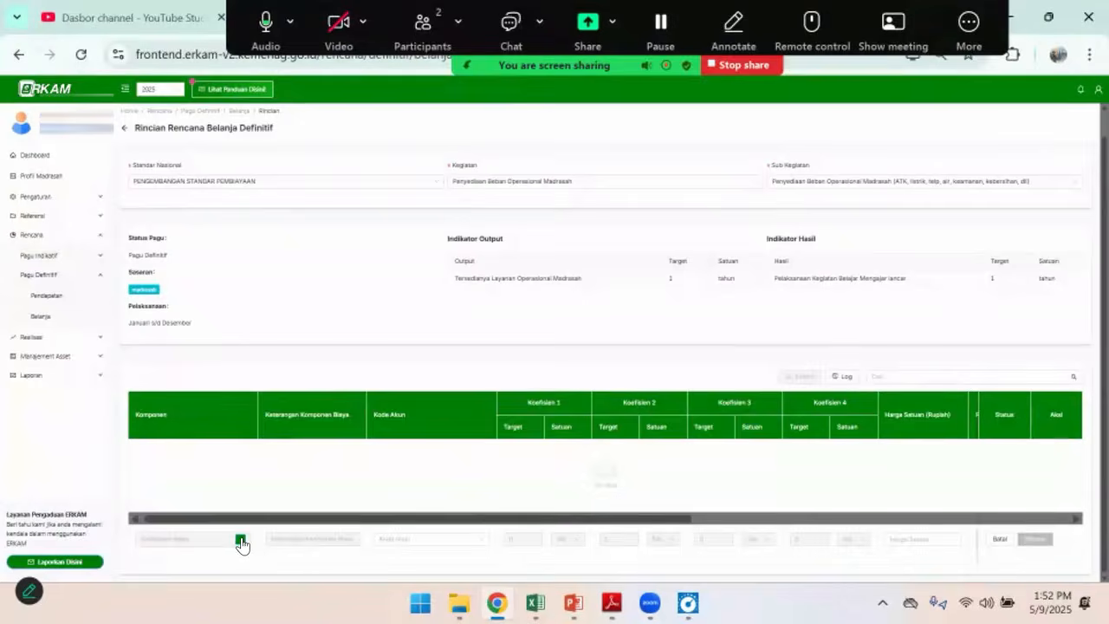
# Bring up the Komponen Biaya selection for a new line and check the internet and electricity token rows in Excel
pyautogui.click(241, 543)
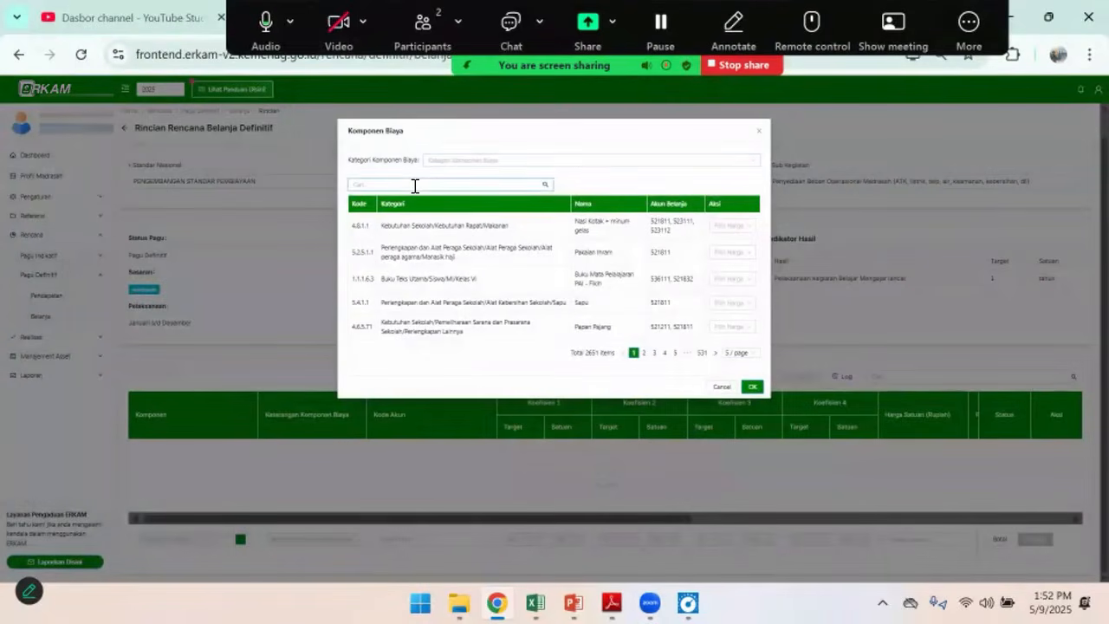
pyautogui.hotkey('alt', 'Tab')
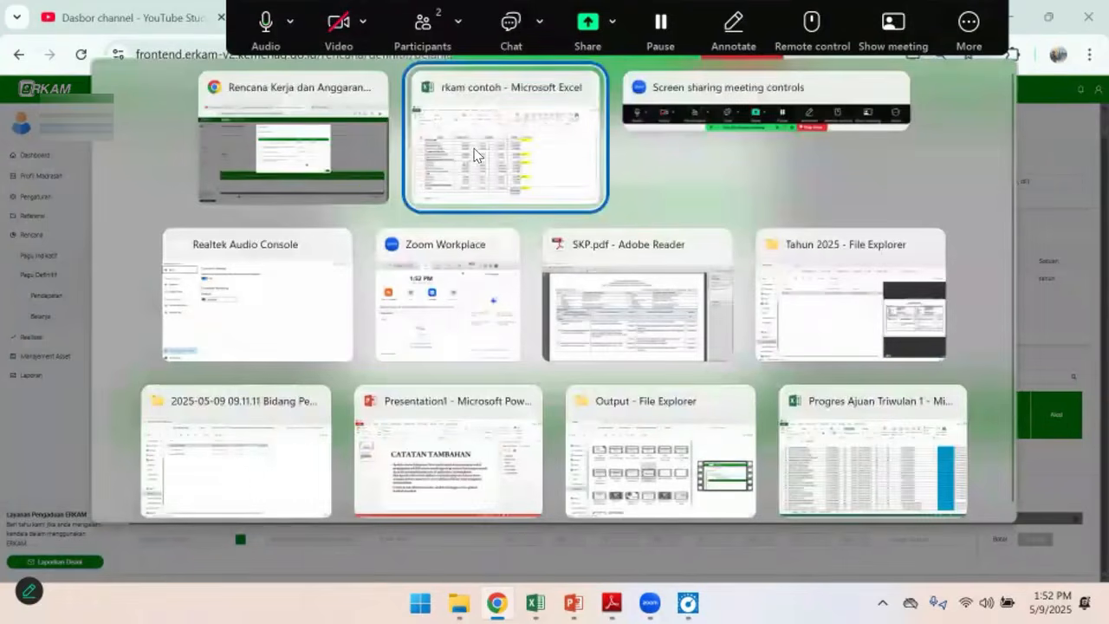
pyautogui.click(474, 148)
pyautogui.click(198, 290)
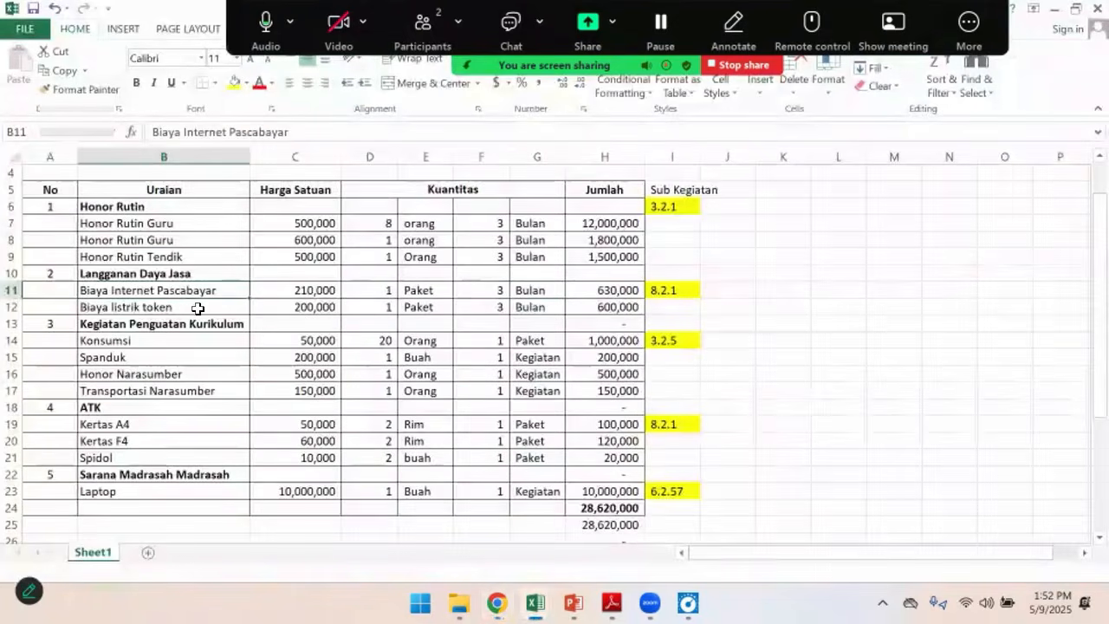
pyautogui.click(198, 309)
pyautogui.hotkey('alt', 'Tab')
# Filter the cost components by category 9.2.1 - Internet Pascabayar under Daya & Jasa
pyautogui.click(457, 161)
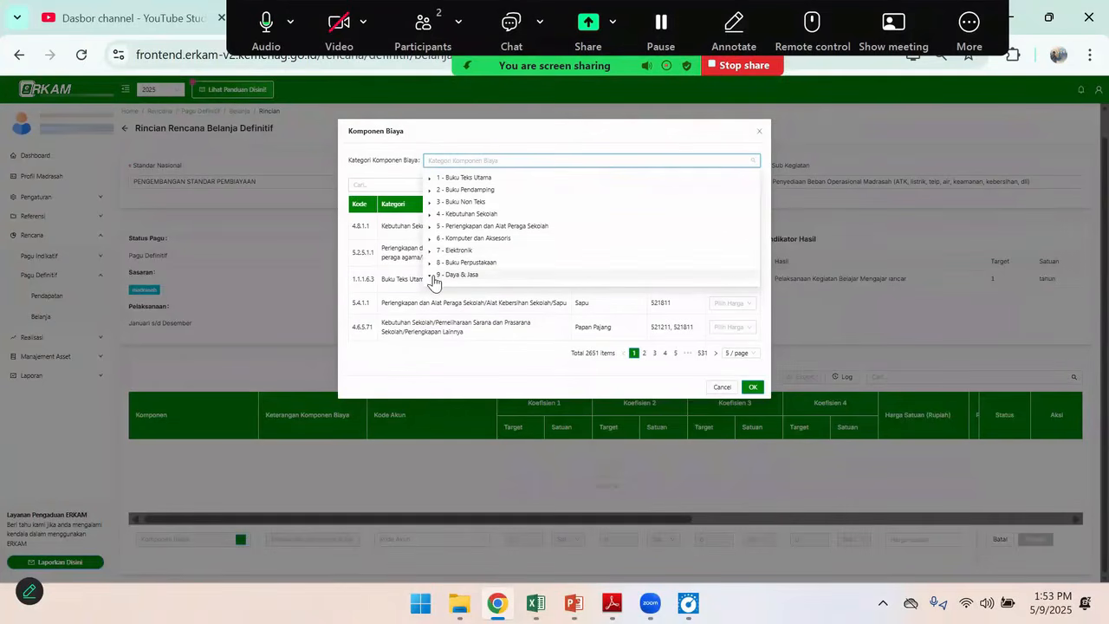
pyautogui.scroll(-2, 451, 247)
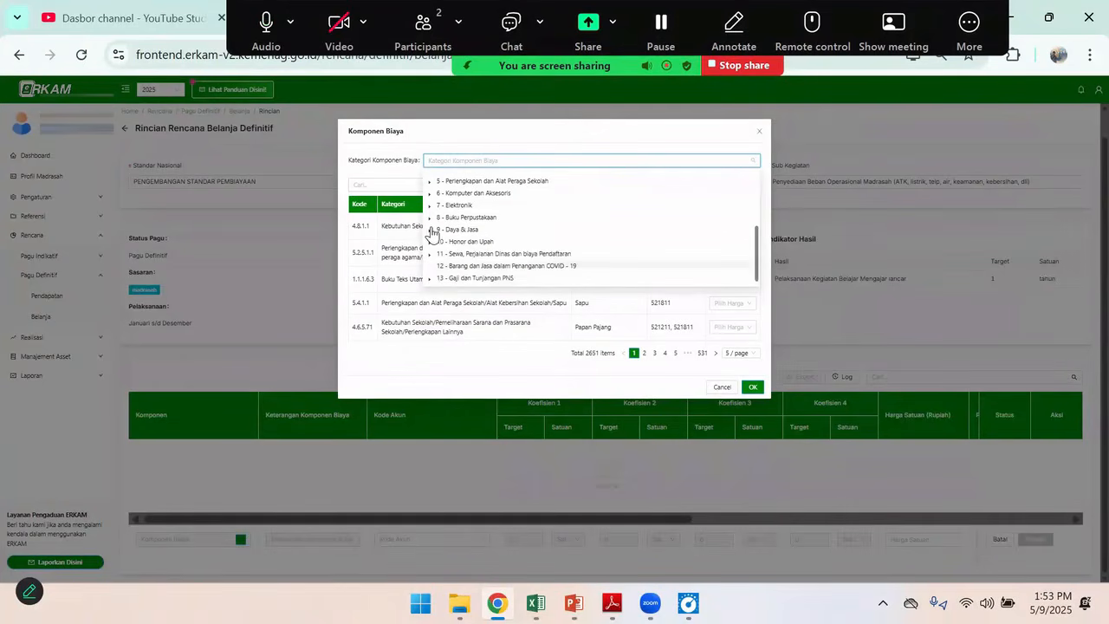
pyautogui.click(430, 231)
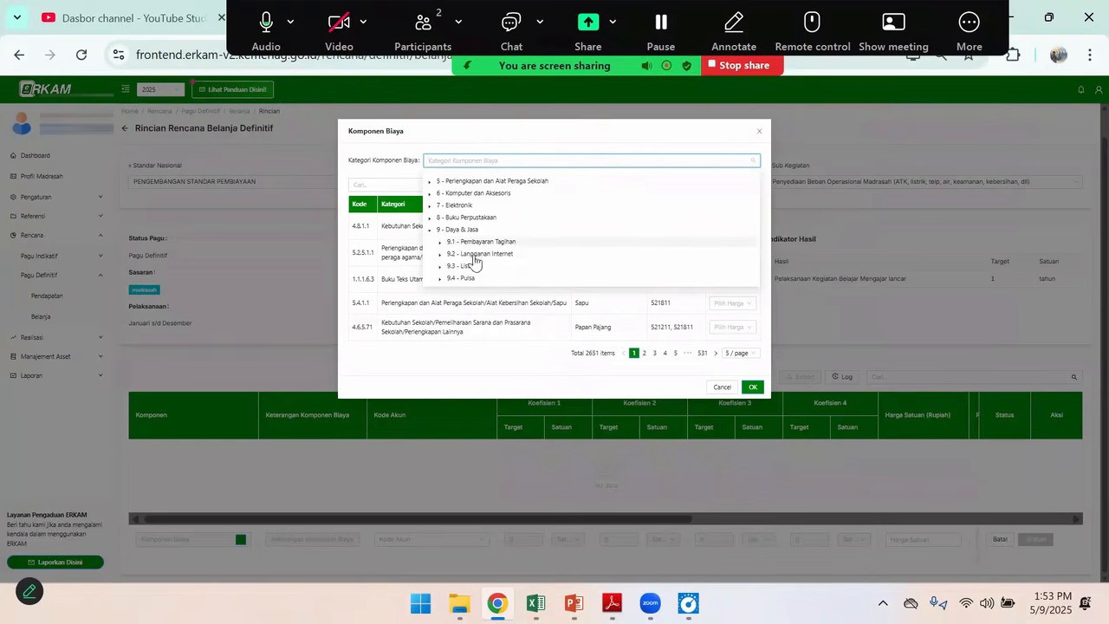
pyautogui.click(441, 255)
pyautogui.scroll(-2, 512, 264)
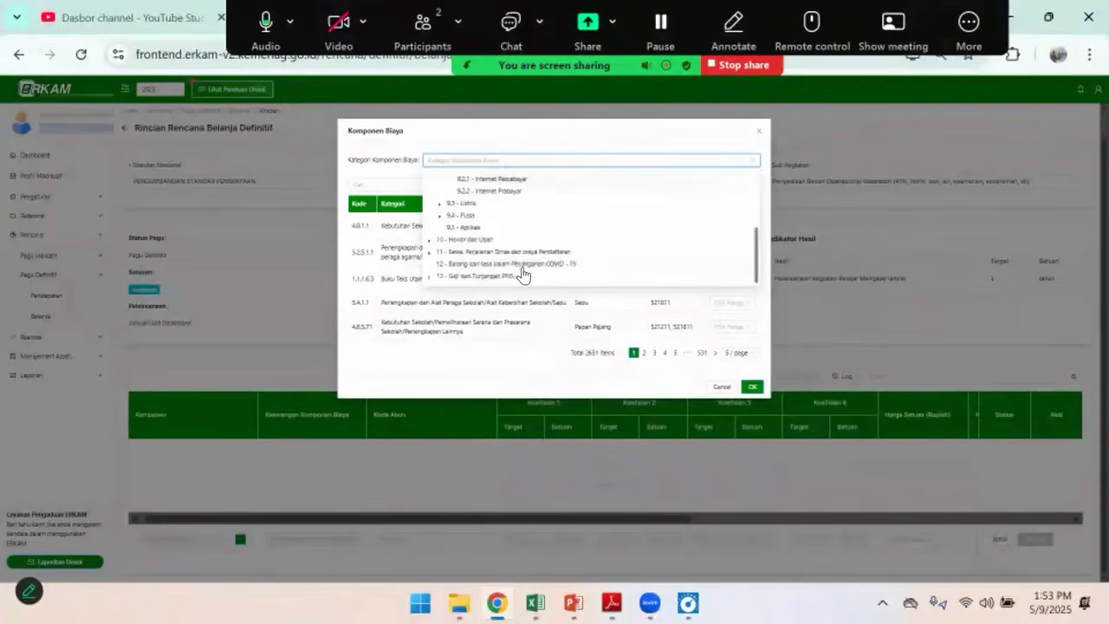
pyautogui.click(509, 179)
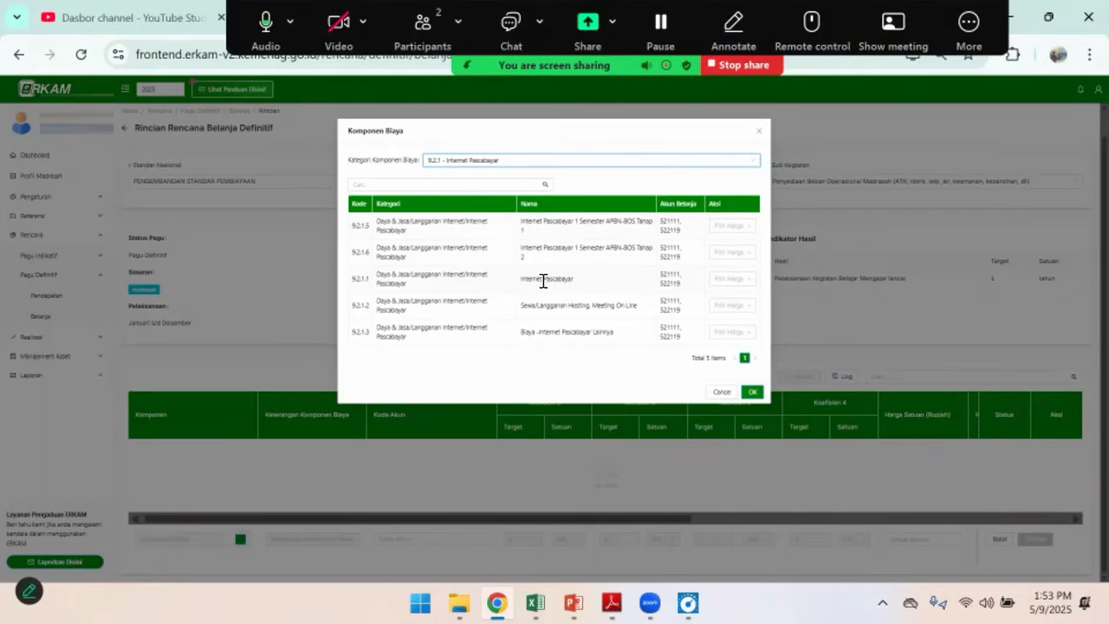
# Select the Internet Pascabayar component with a custom unit price of Rp 210,000, as given in the Excel budget
pyautogui.click(749, 284)
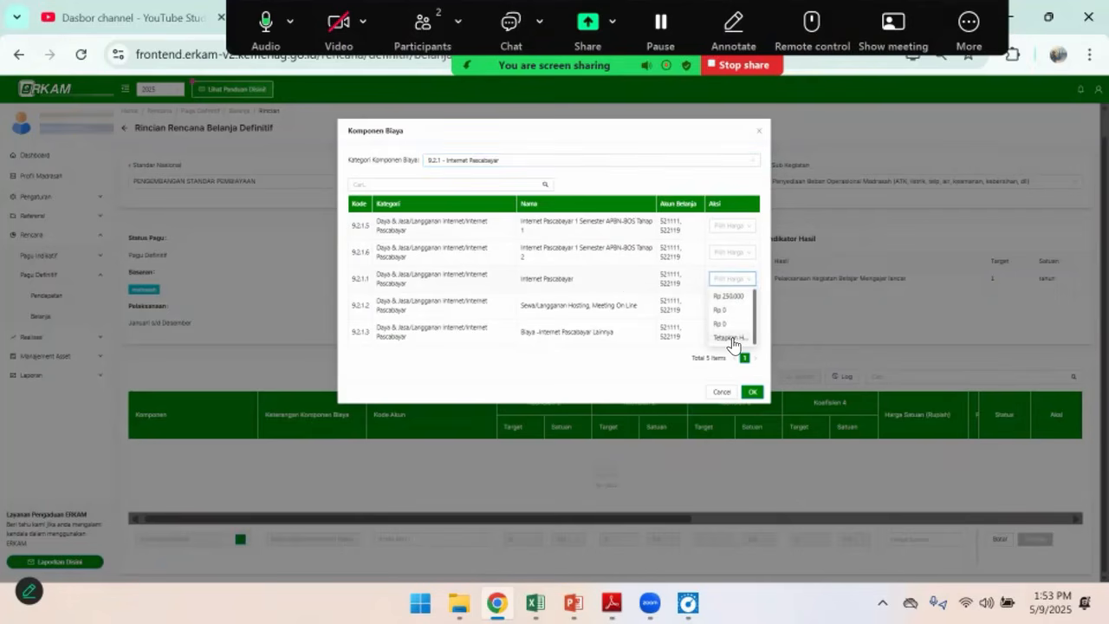
pyautogui.click(732, 338)
pyautogui.click(496, 179)
pyautogui.hotkey('alt', 'Tab')
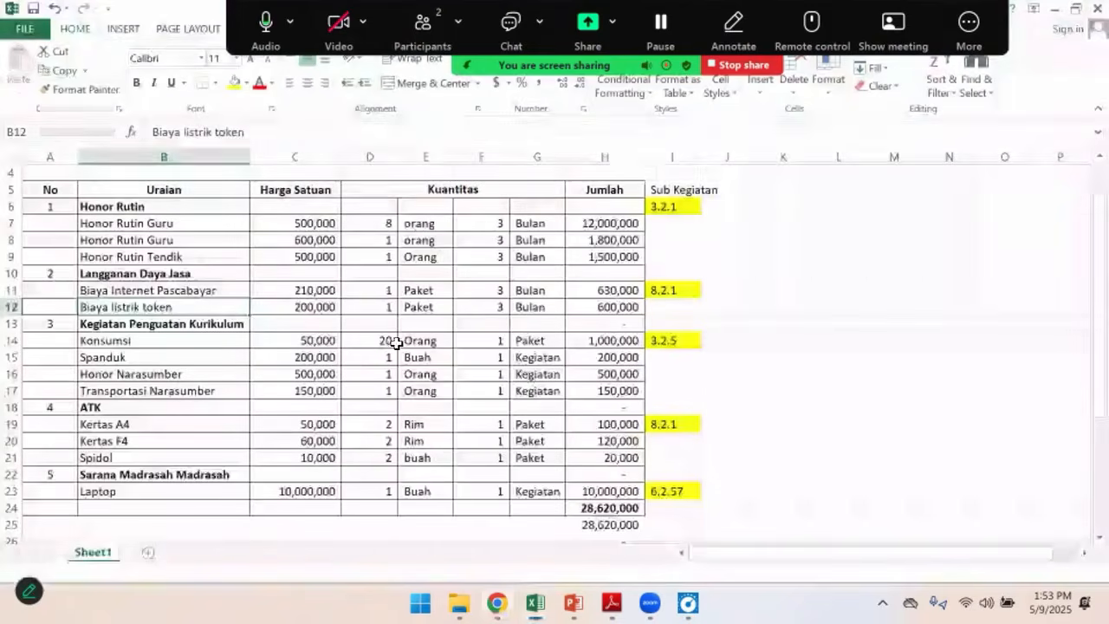
pyautogui.click(305, 290)
pyautogui.hotkey('ctrl', 'c')
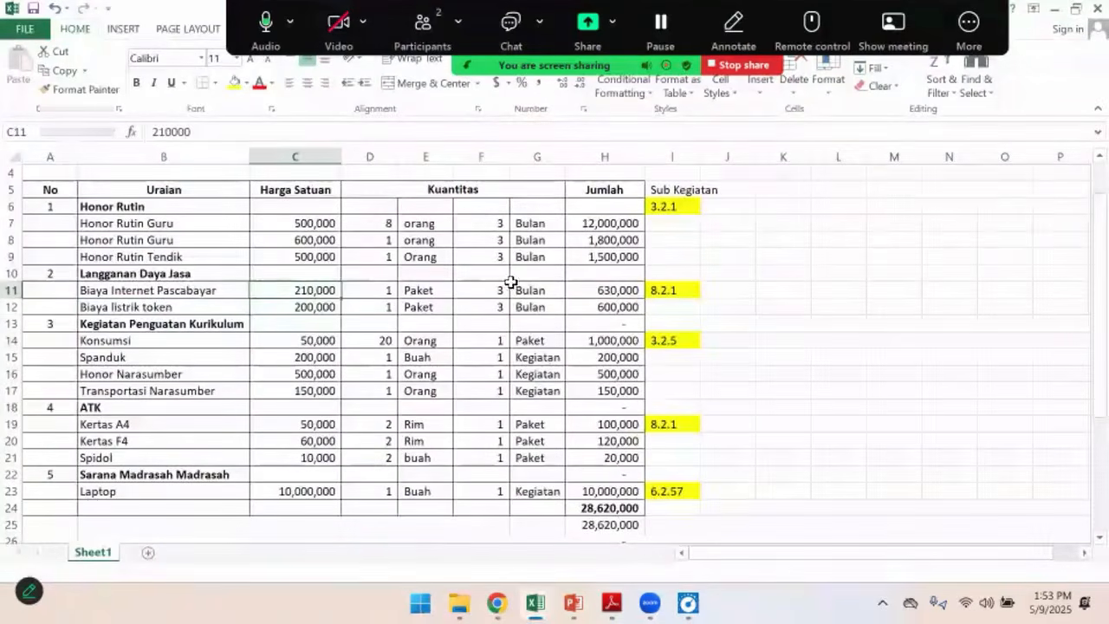
pyautogui.hotkey('alt', 'Tab')
pyautogui.click(482, 173)
pyautogui.write('210,000')
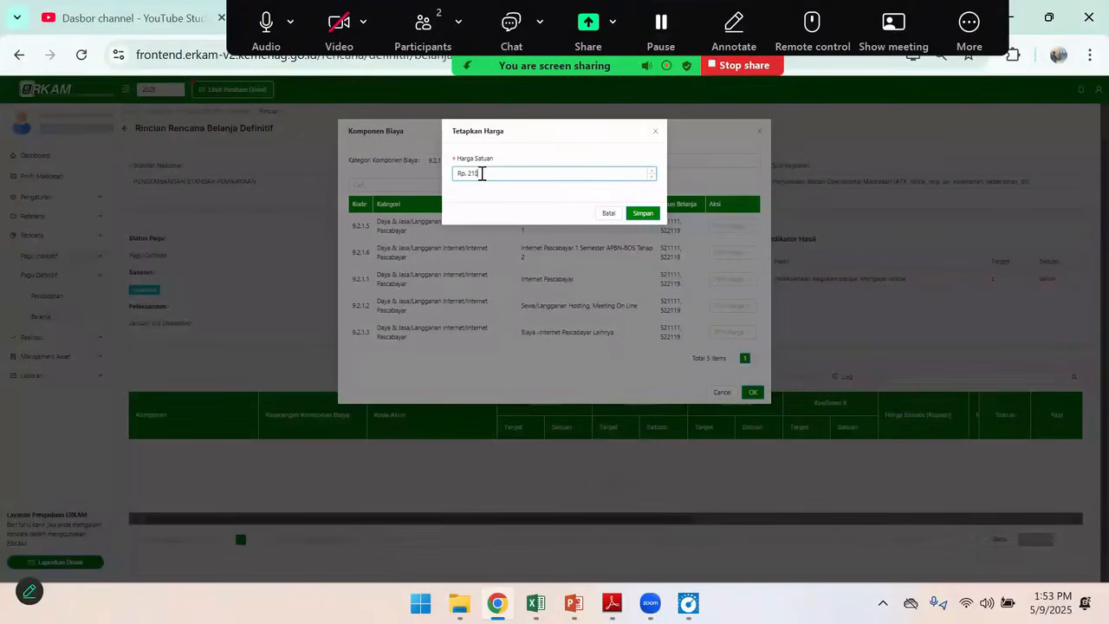
pyautogui.click(641, 214)
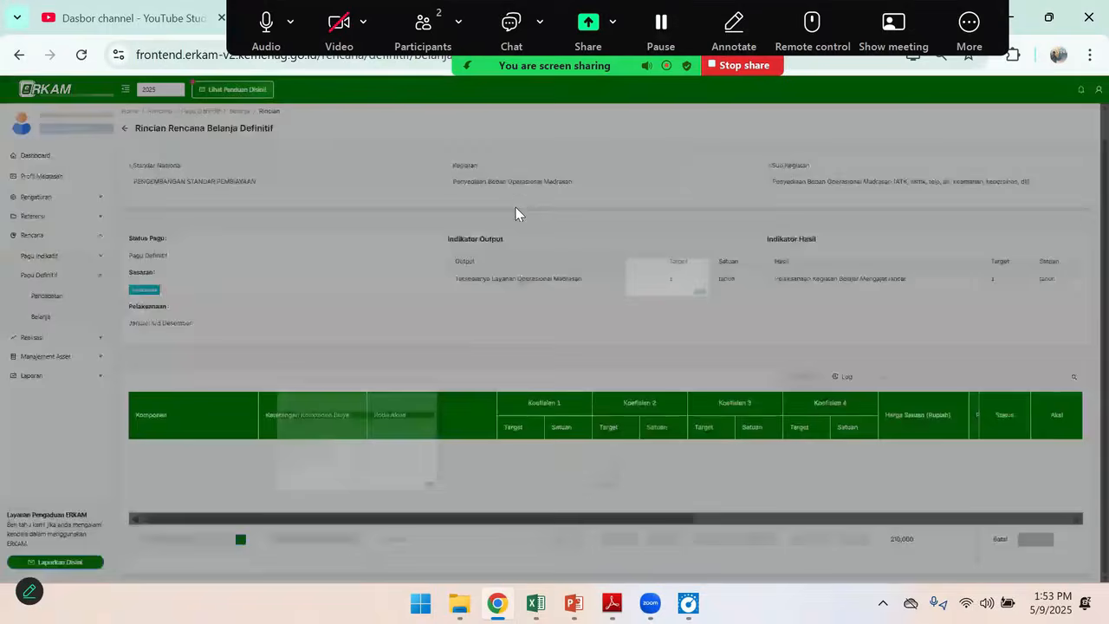
# Assign the Internet Pascabayar line to account code 522119 and set Koefisien 1 to 1 paket
pyautogui.click(404, 541)
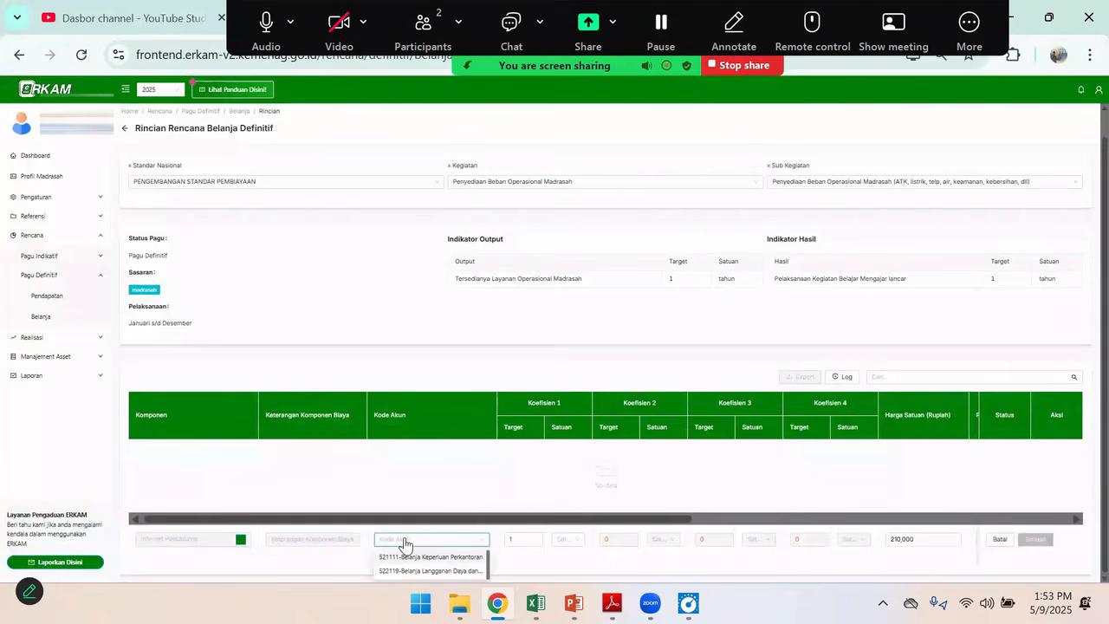
pyautogui.click(442, 571)
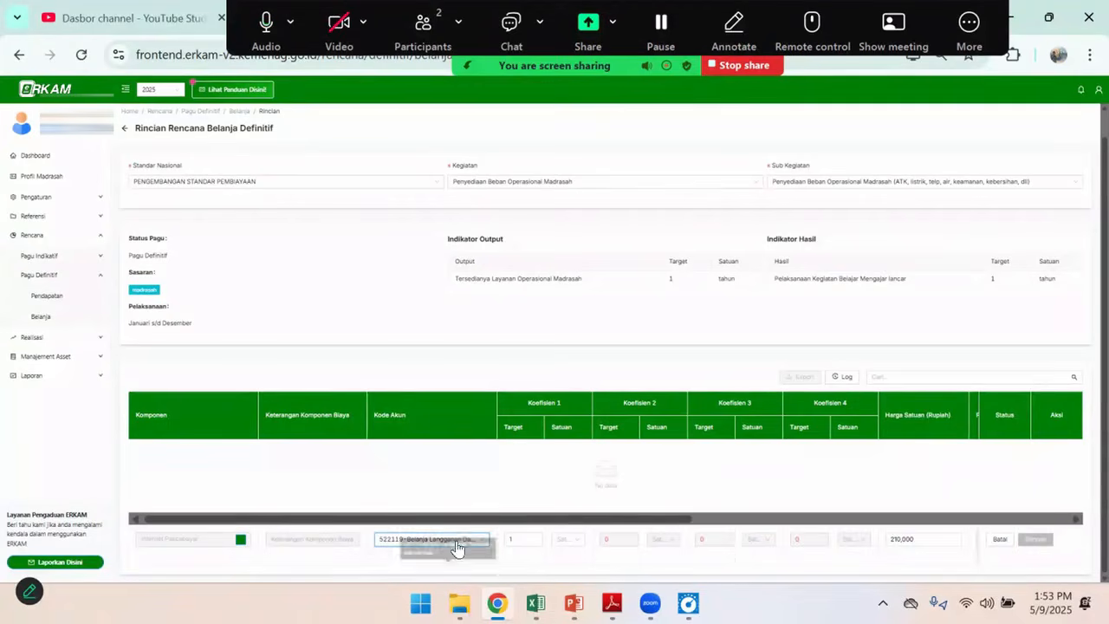
pyautogui.click(521, 539)
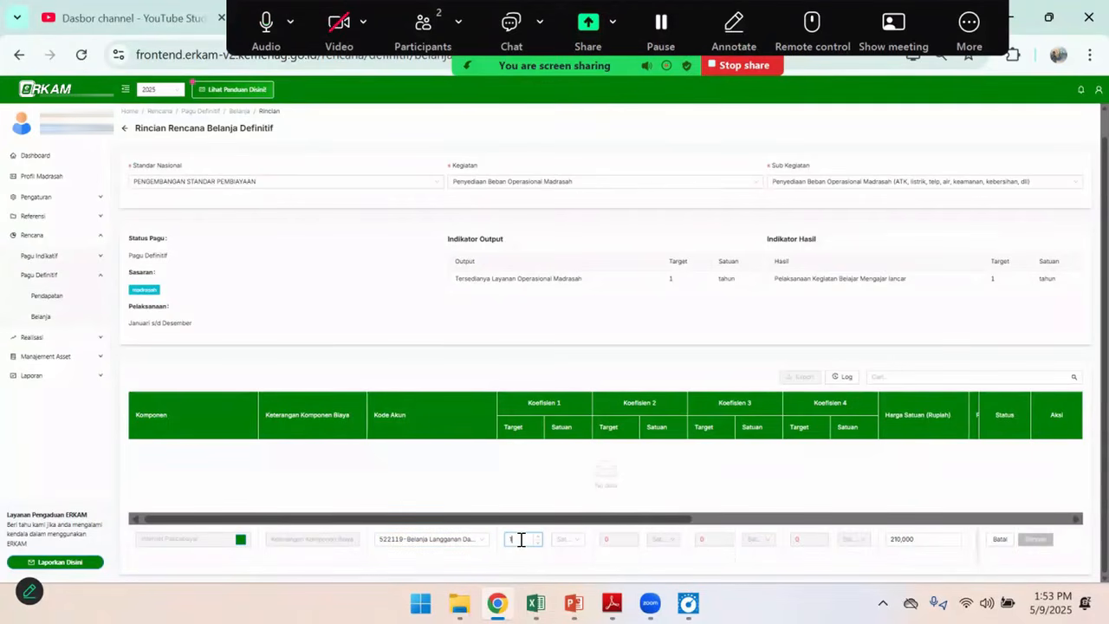
pyautogui.click(570, 539)
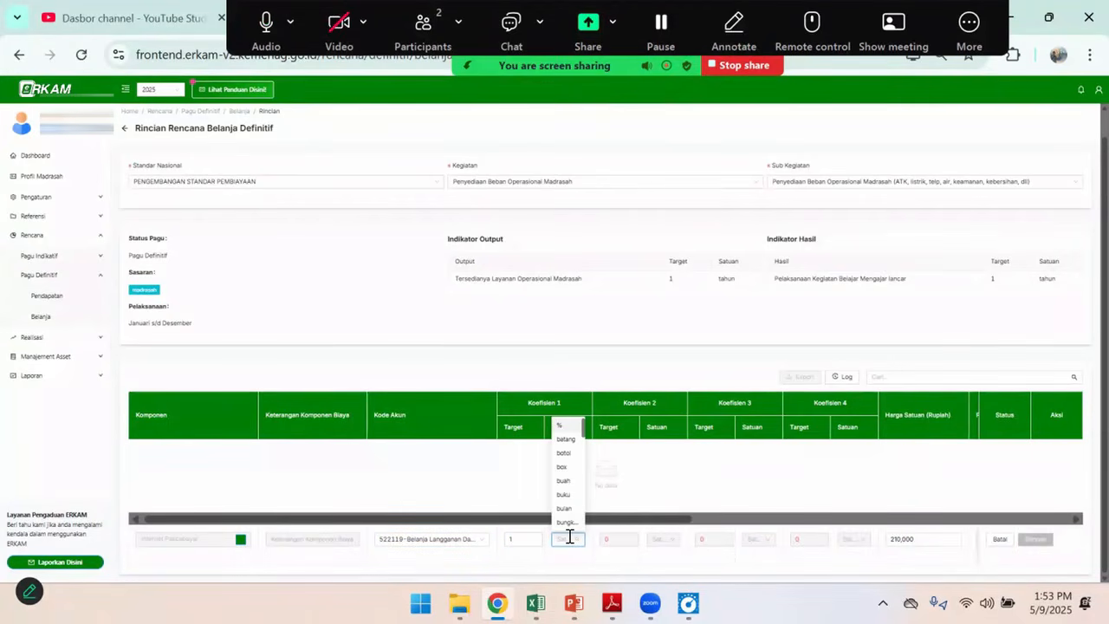
pyautogui.write('pa')
# Set Koefisien 2 of the Internet Pascabayar line to 3 bulan and its PPN to Tidak ada PPN
pyautogui.click(616, 539)
pyautogui.write('3')
pyautogui.click(663, 538)
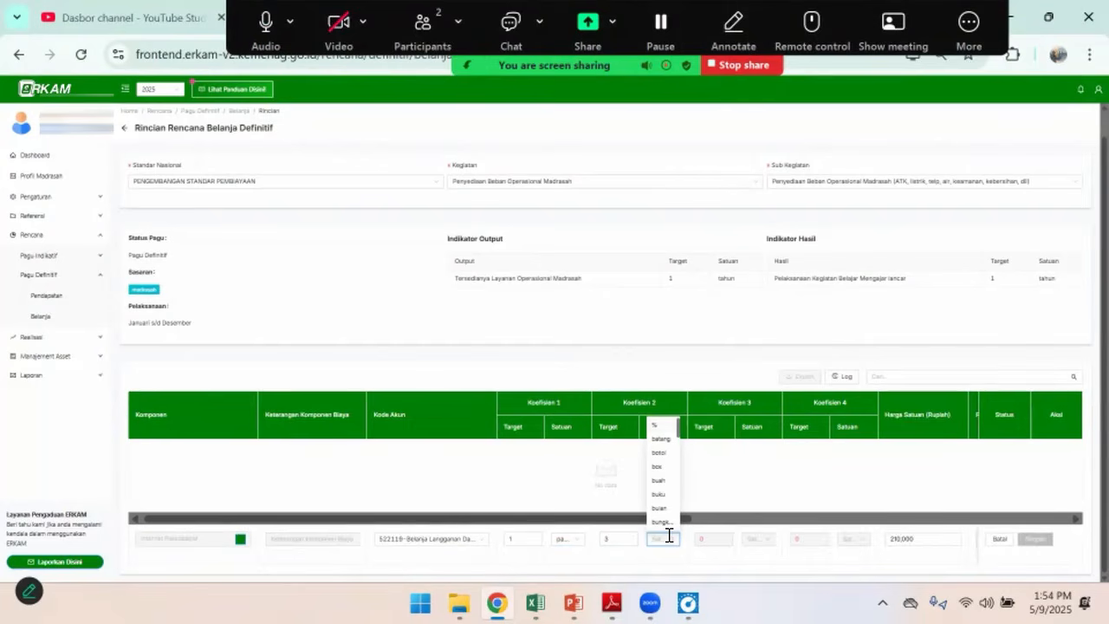
pyautogui.write('bu')
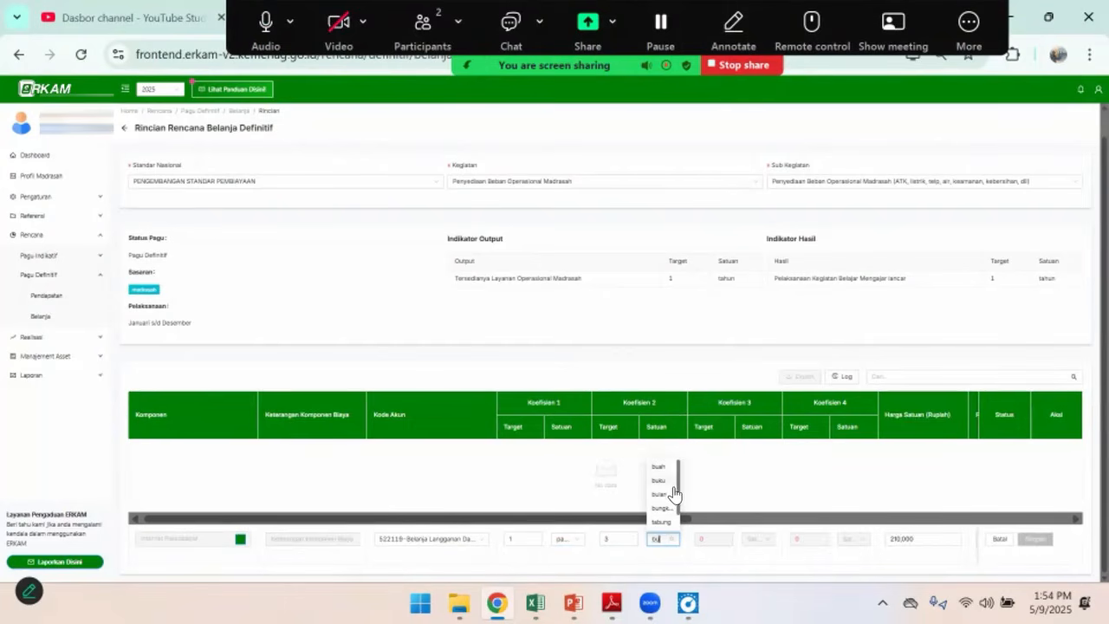
pyautogui.click(673, 494)
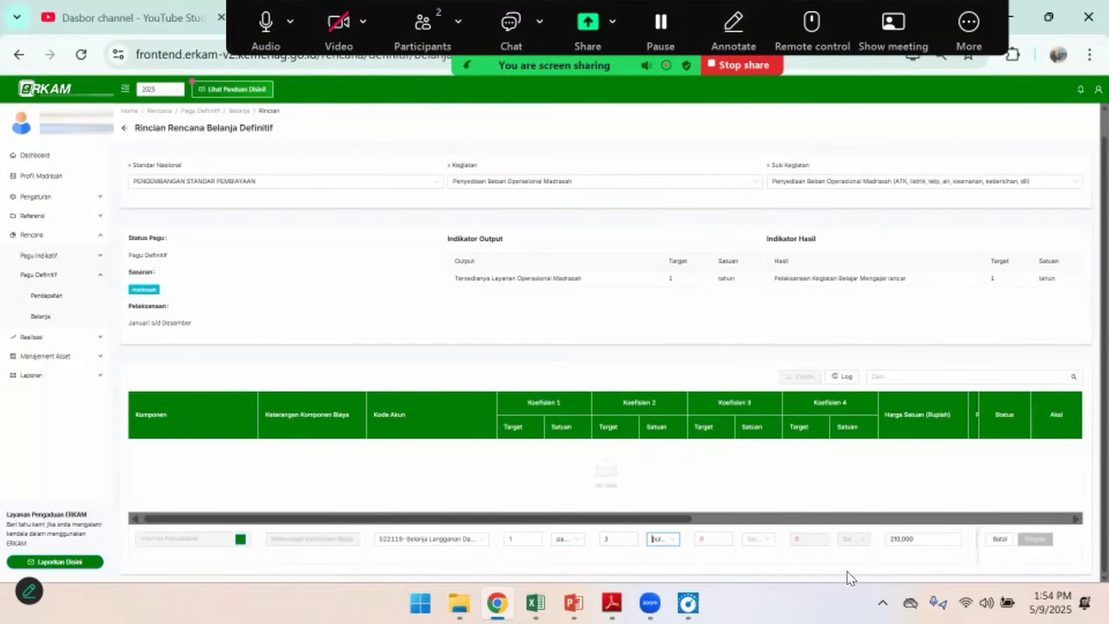
pyautogui.moveTo(695, 518); pyautogui.dragTo(926, 518)
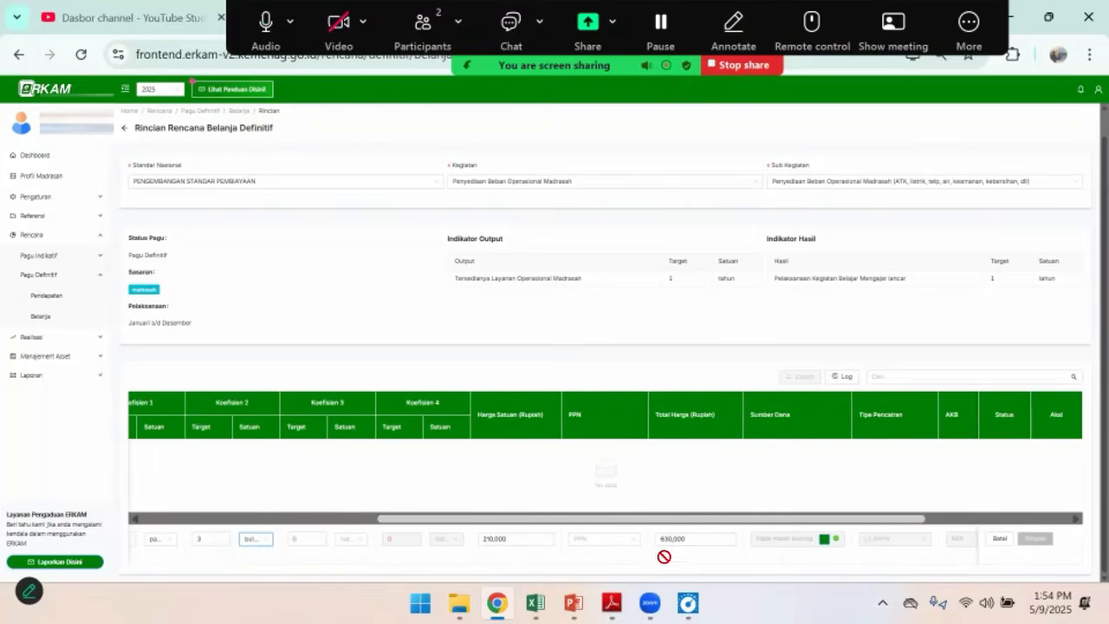
pyautogui.click(630, 546)
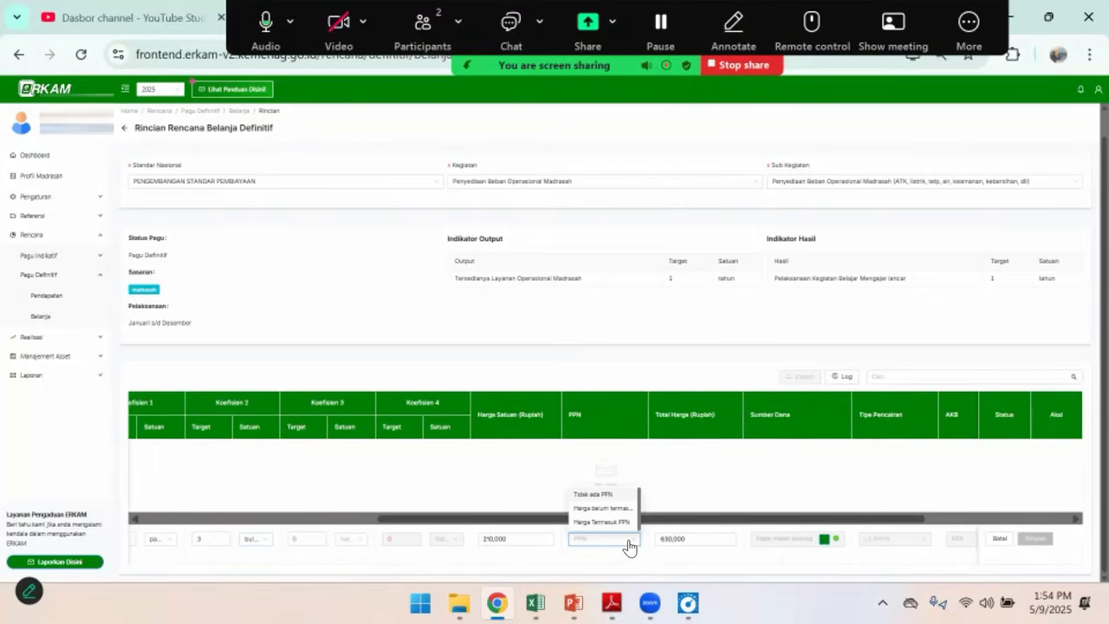
pyautogui.click(603, 495)
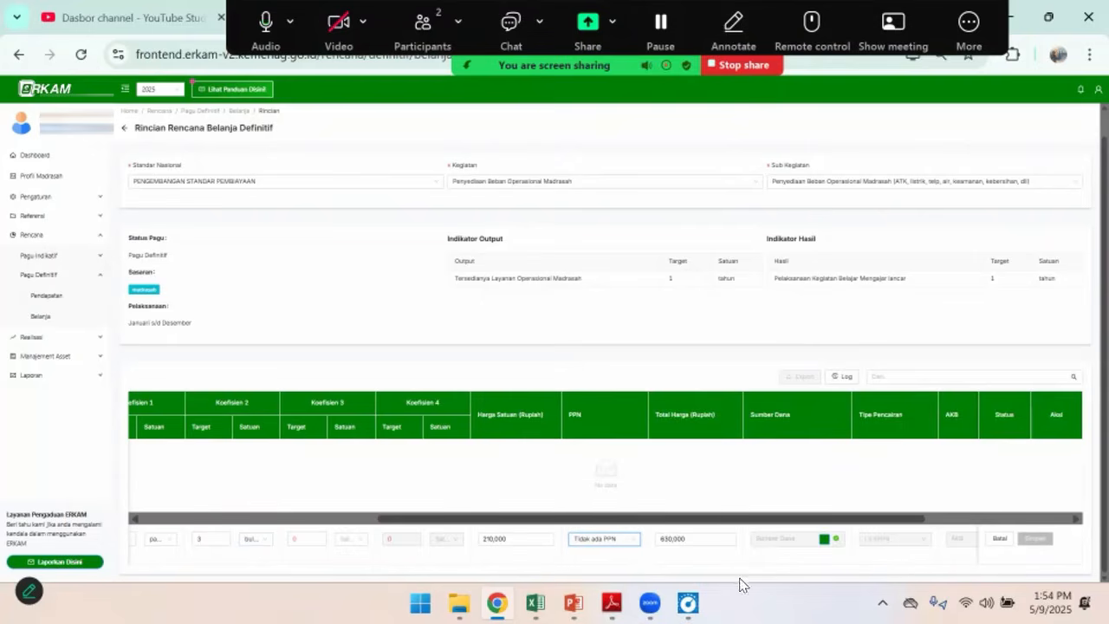
# Fund the Internet Pascabayar line from APBN BOS TRIWULAN 1 with an allocated quantity of 3 and save the funding source
pyautogui.hscroll(3, 576, 530)
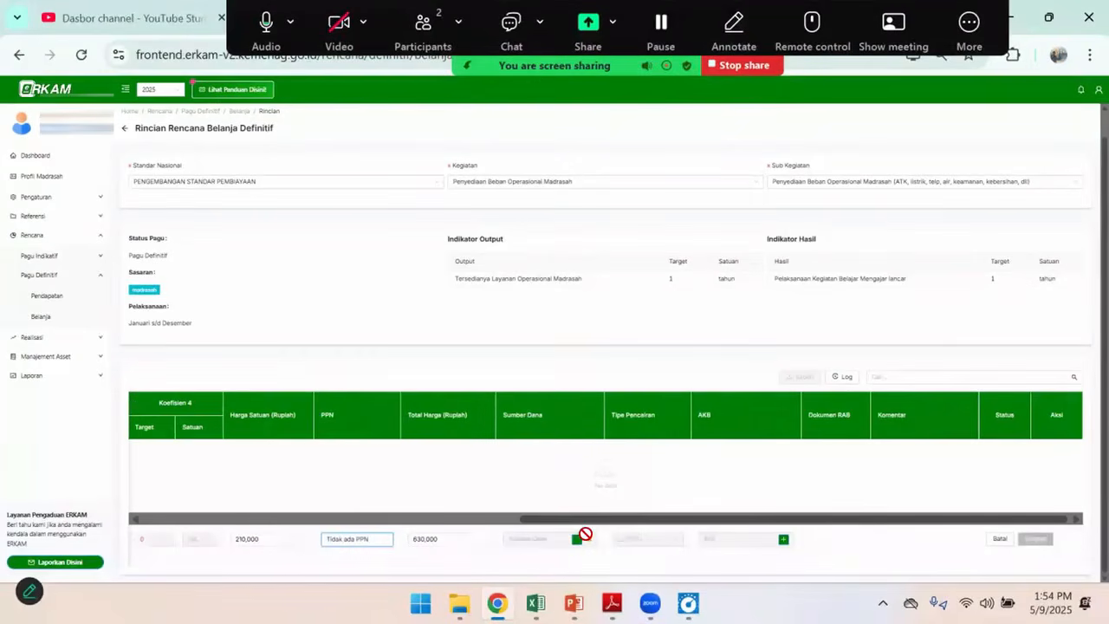
pyautogui.click(576, 540)
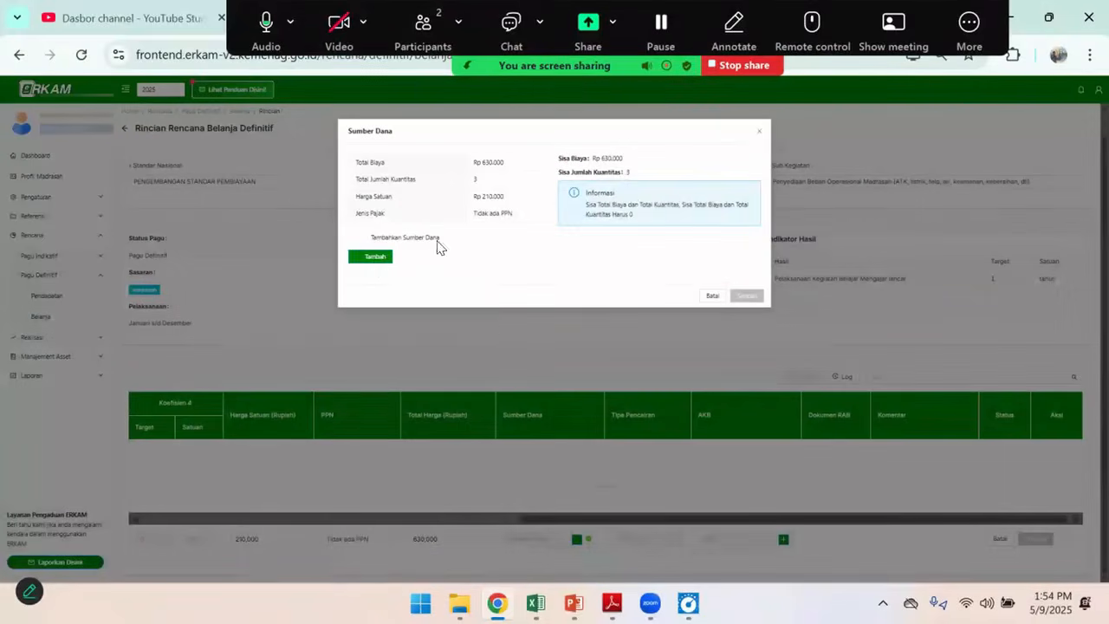
pyautogui.click(373, 262)
pyautogui.click(389, 271)
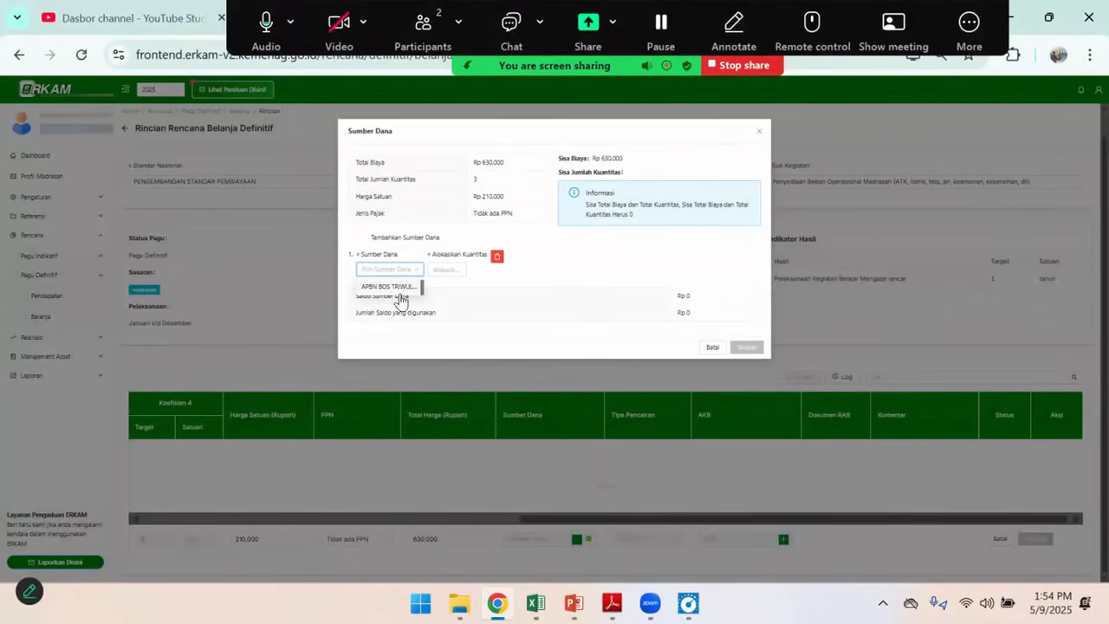
pyautogui.click(400, 289)
pyautogui.click(456, 267)
pyautogui.write('3')
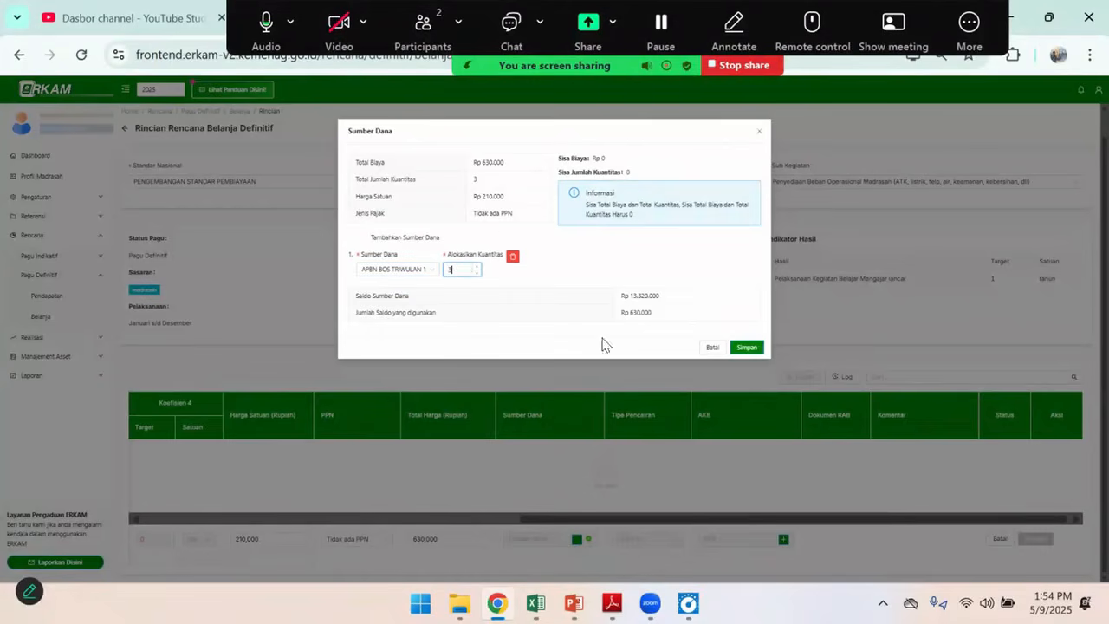
pyautogui.click(746, 348)
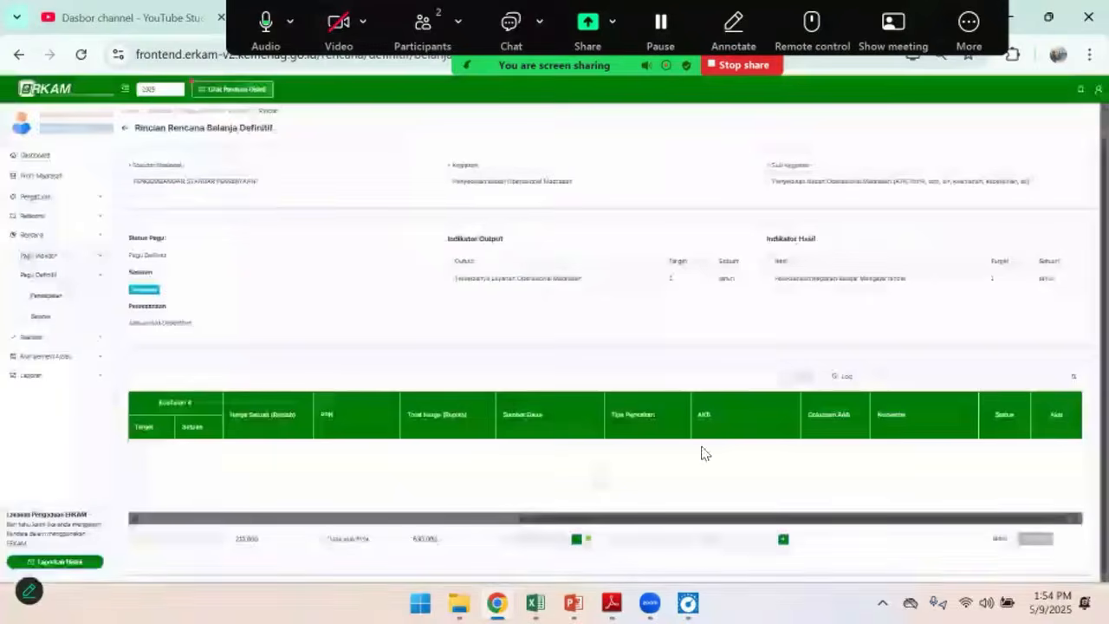
# Set the monthly cash budget (AKB) of the Internet Pascabayar line to 3 in Mei and save the line
pyautogui.click(784, 539)
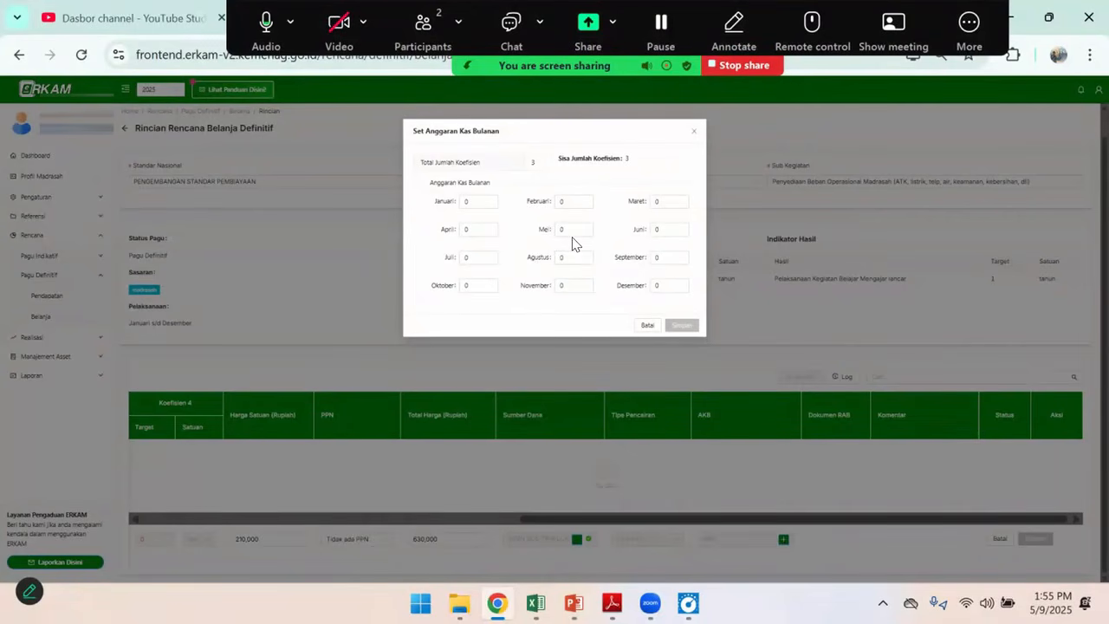
pyautogui.moveTo(570, 227); pyautogui.dragTo(539, 235)
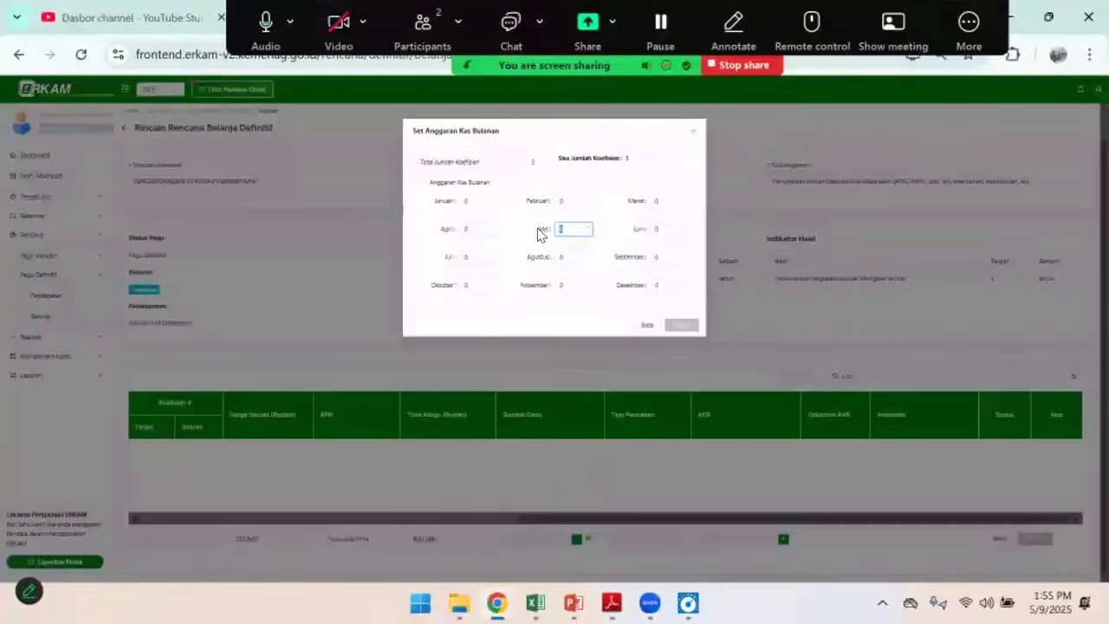
pyautogui.write('3')
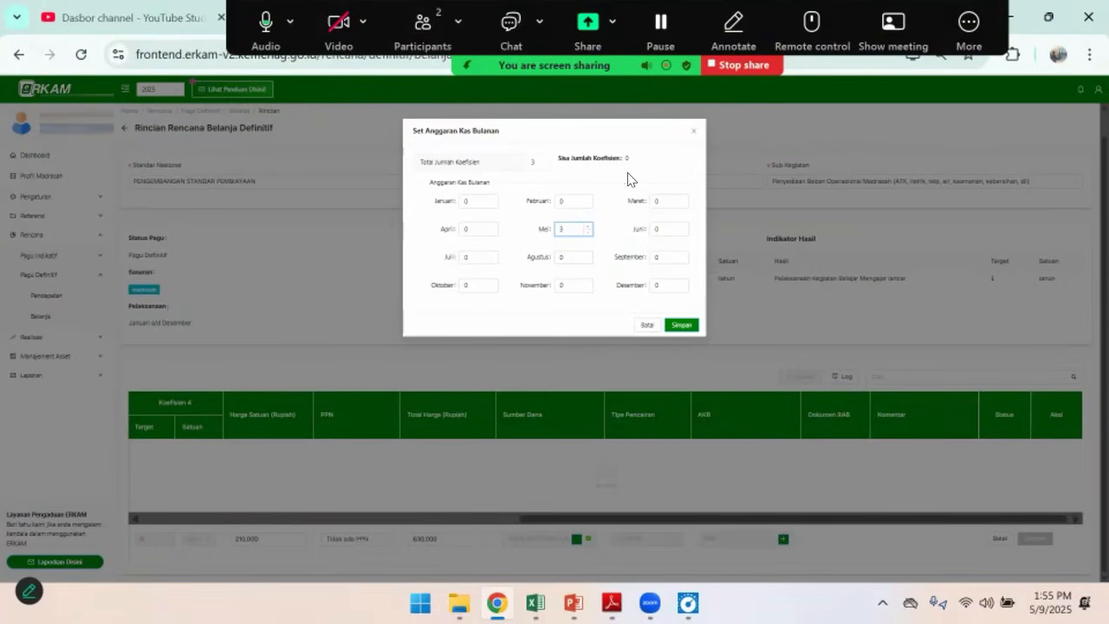
pyautogui.click(680, 326)
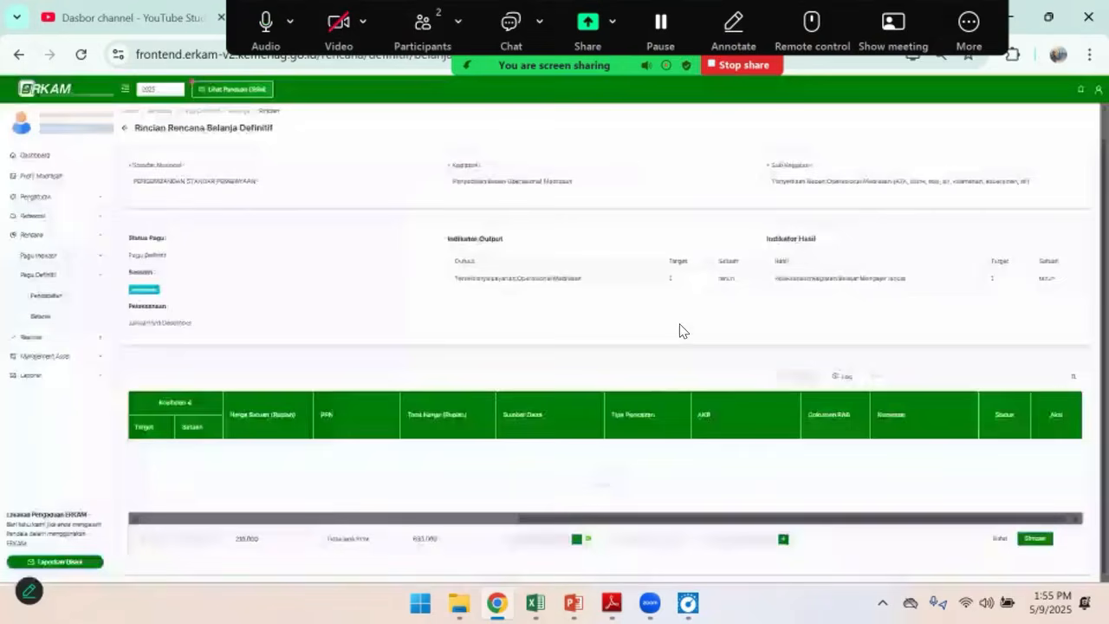
pyautogui.click(1040, 541)
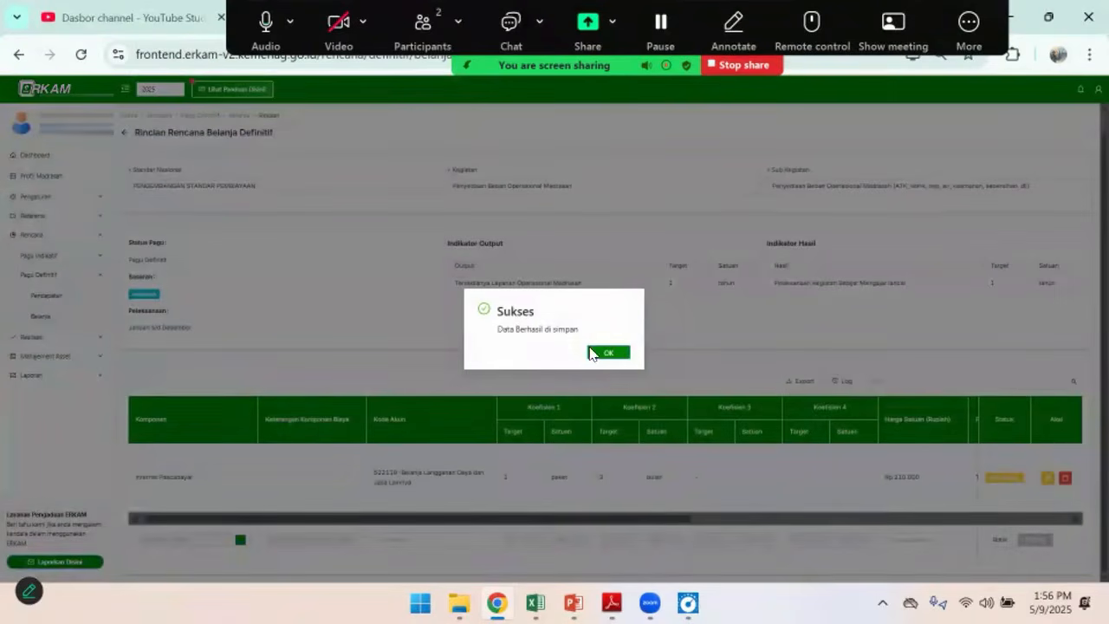
pyautogui.click(613, 356)
# Start a new cost line and filter its components by category 9.3.2 - Listrik Token under Daya & Jasa
pyautogui.moveTo(669, 520); pyautogui.dragTo(1039, 525)
pyautogui.moveTo(752, 525); pyautogui.dragTo(399, 525)
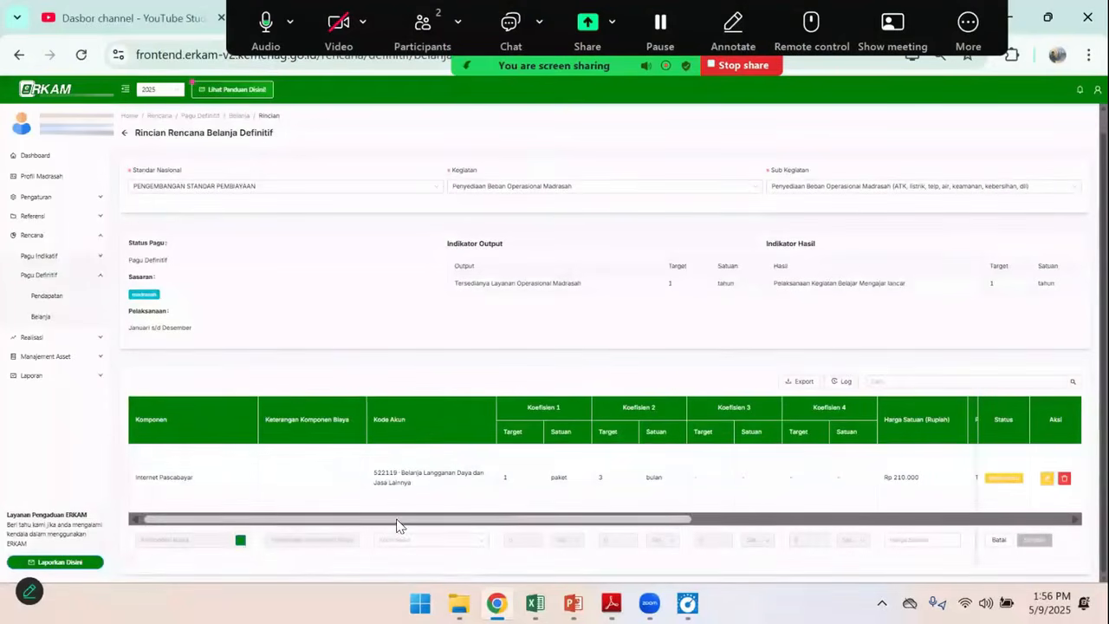
pyautogui.click(241, 543)
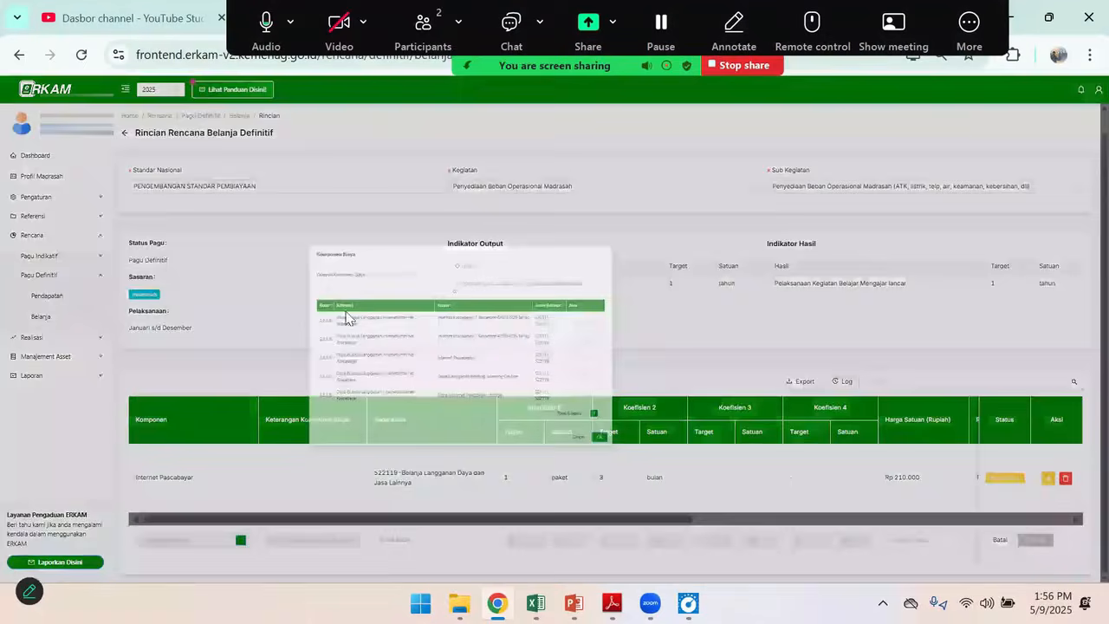
pyautogui.click(473, 159)
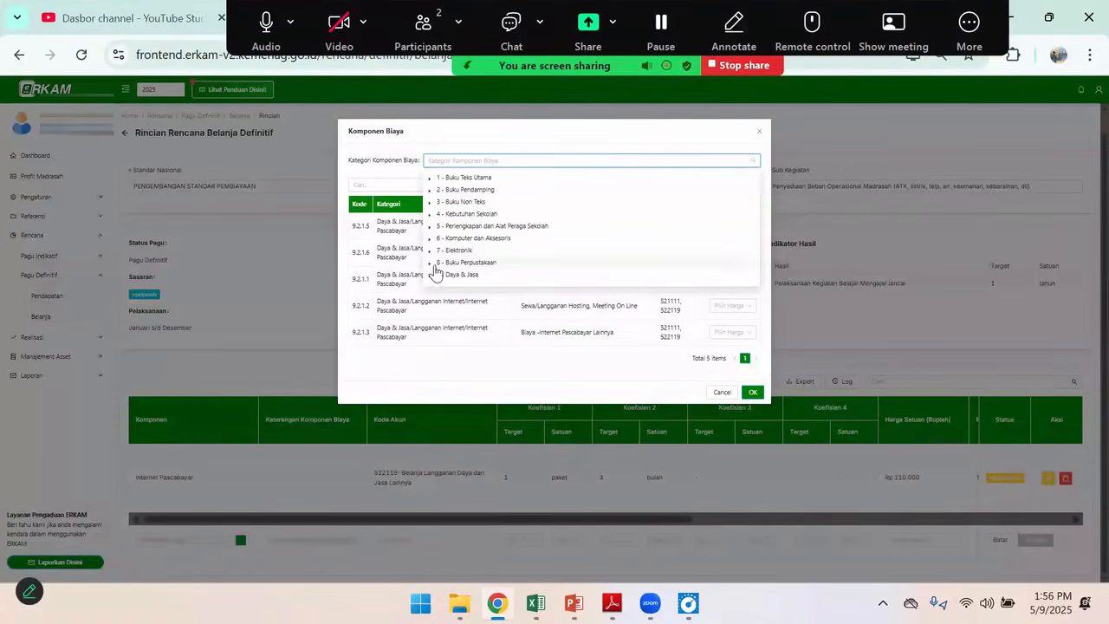
pyautogui.click(429, 275)
pyautogui.scroll(-1, 482, 258)
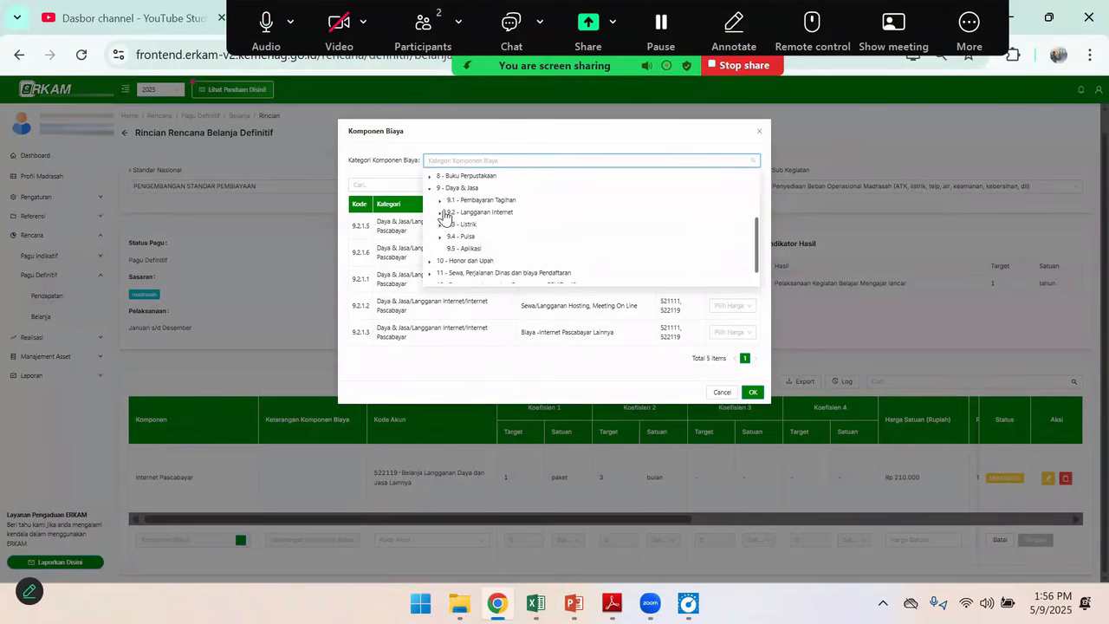
pyautogui.click(441, 226)
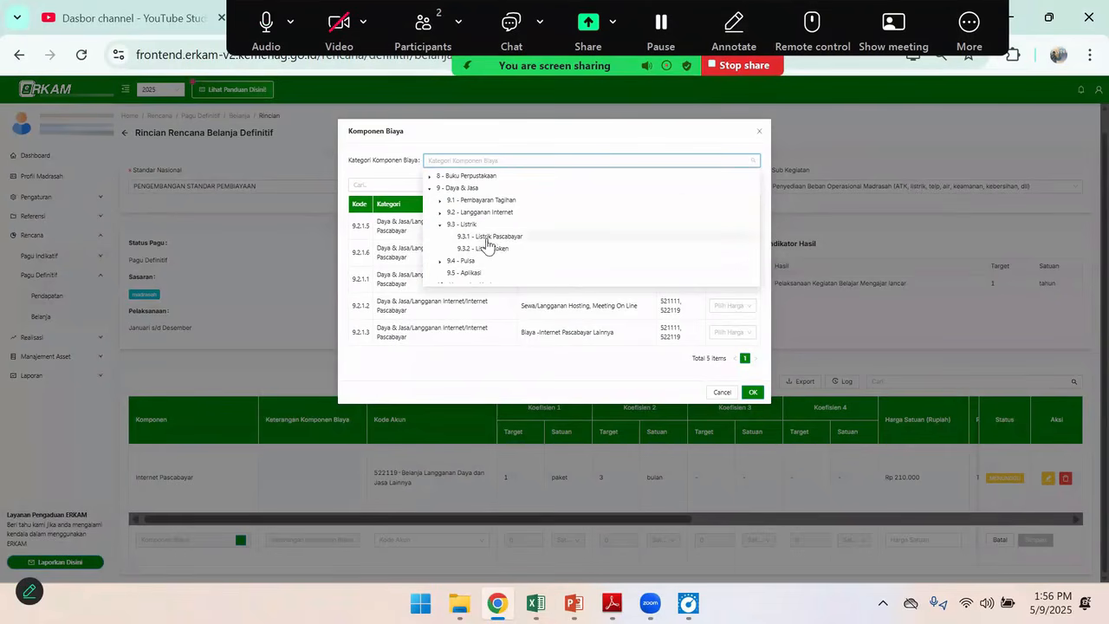
pyautogui.click(494, 249)
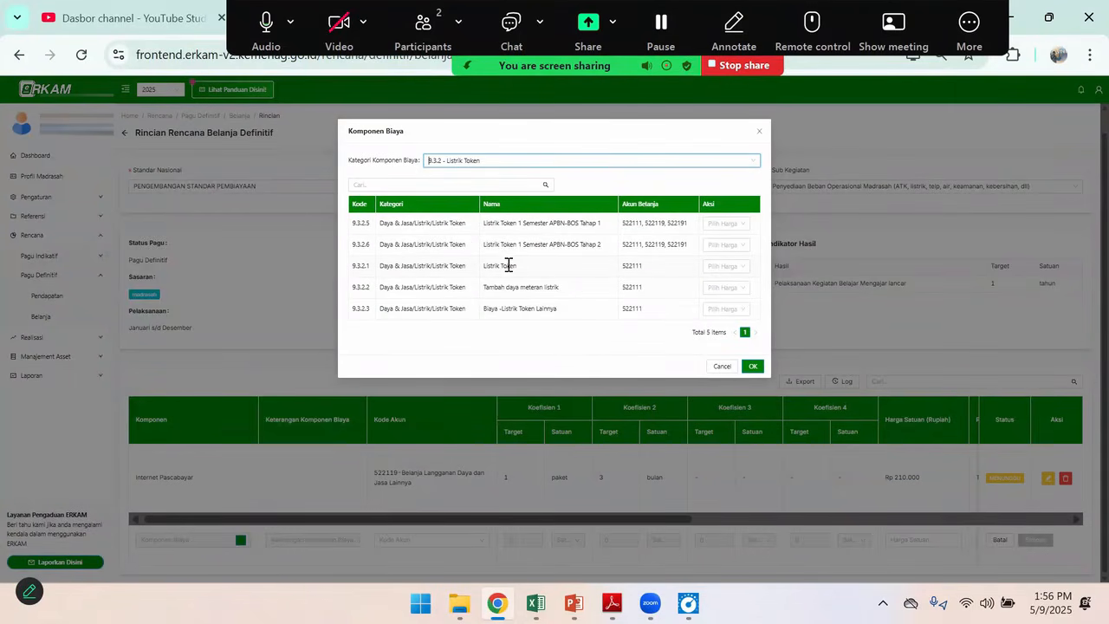
# Select the Listrik Token component with a custom unit price of Rp 200,000, as given in the Excel budget
pyautogui.click(732, 267)
pyautogui.click(725, 325)
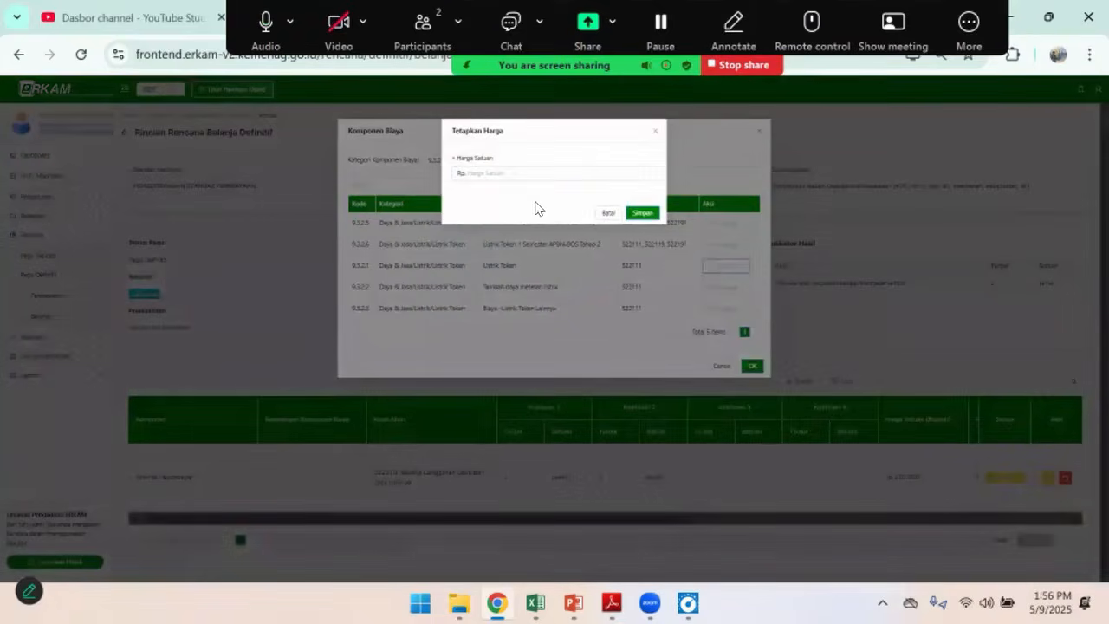
pyautogui.hotkey('alt', 'Tab')
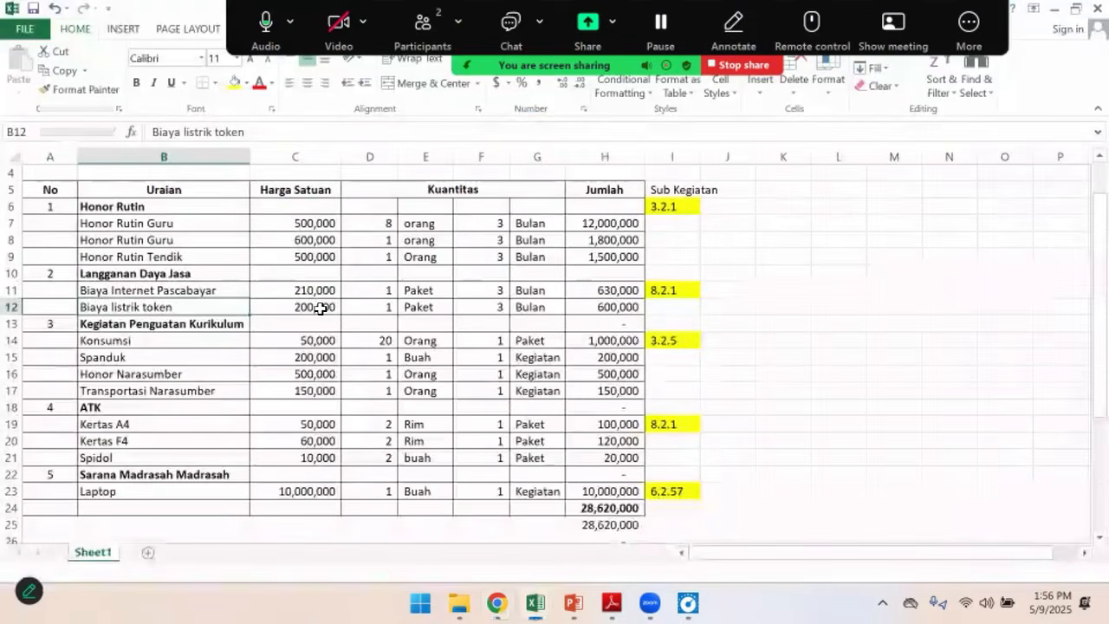
pyautogui.hotkey('alt', 'Tab')
pyautogui.write('2')
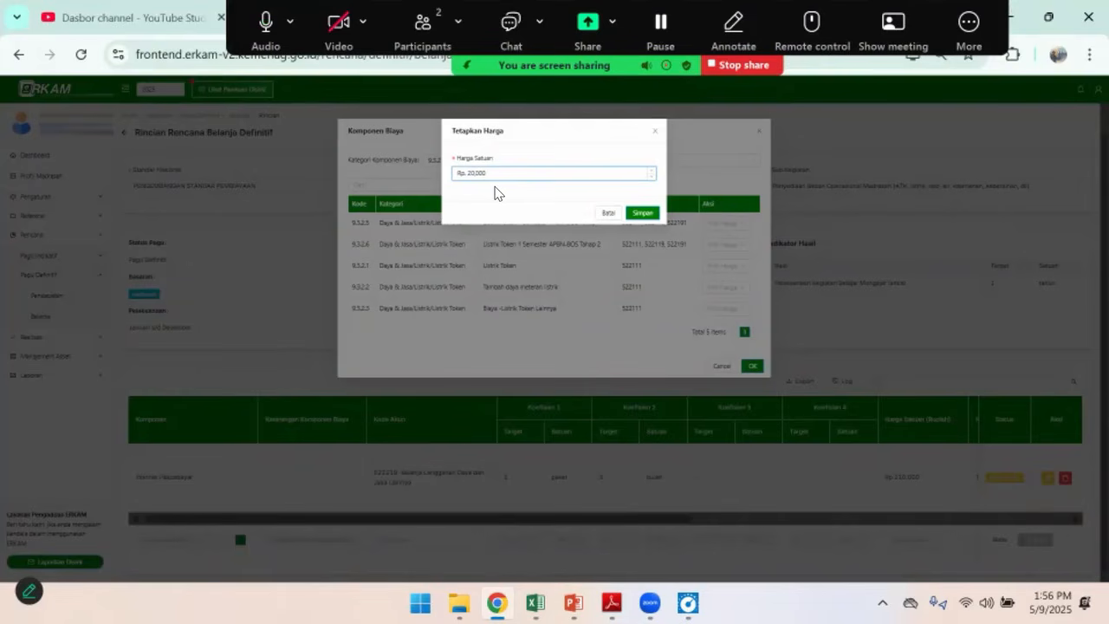
pyautogui.click(641, 213)
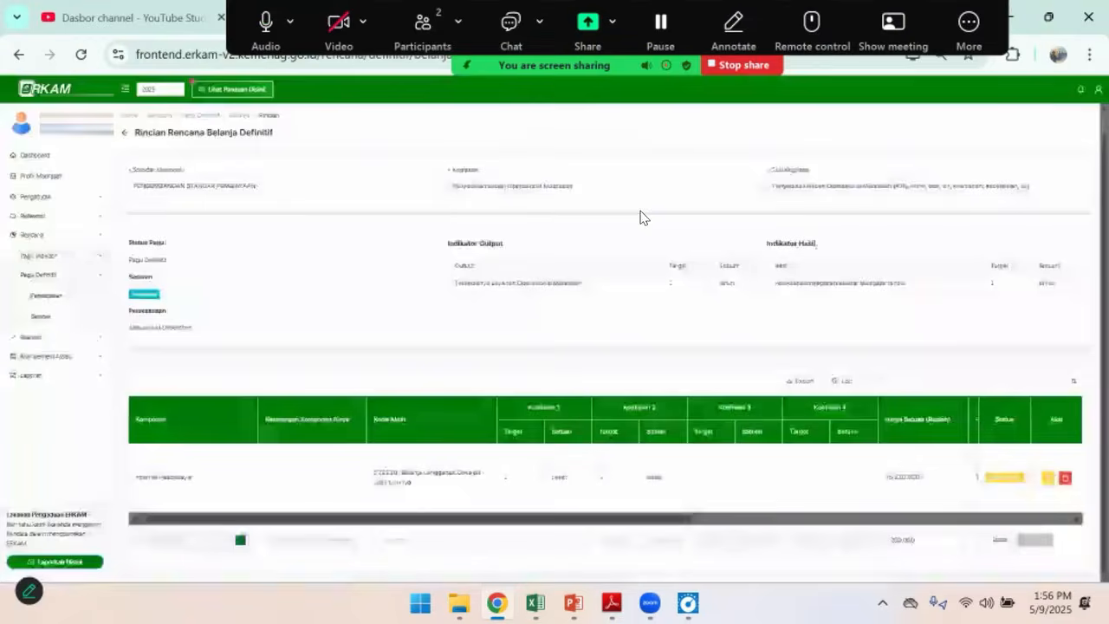
# Assign the Listrik Token line to account code 522111-Belanja Langganan Listrik and set Koefisien 1 to 1 paket
pyautogui.click(398, 540)
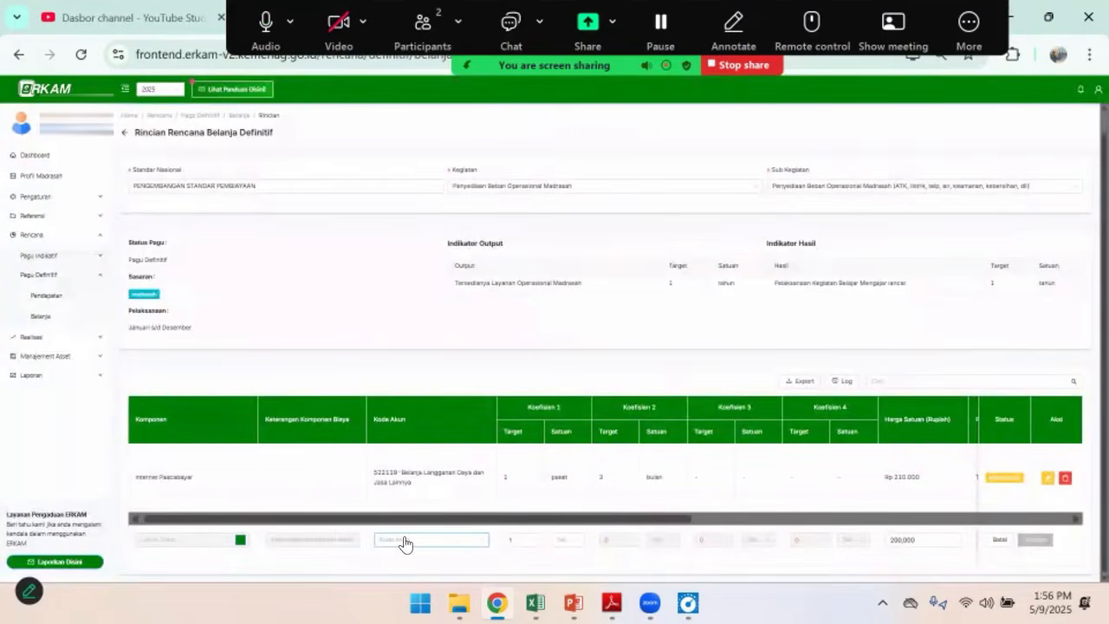
pyautogui.click(422, 558)
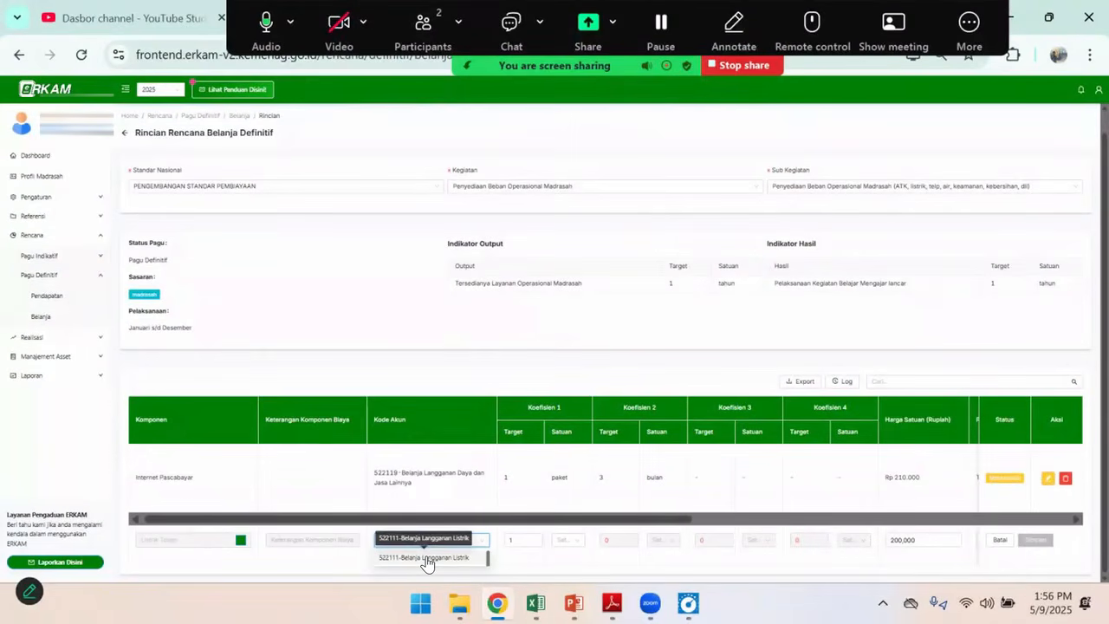
pyautogui.click(567, 539)
pyautogui.write('pak')
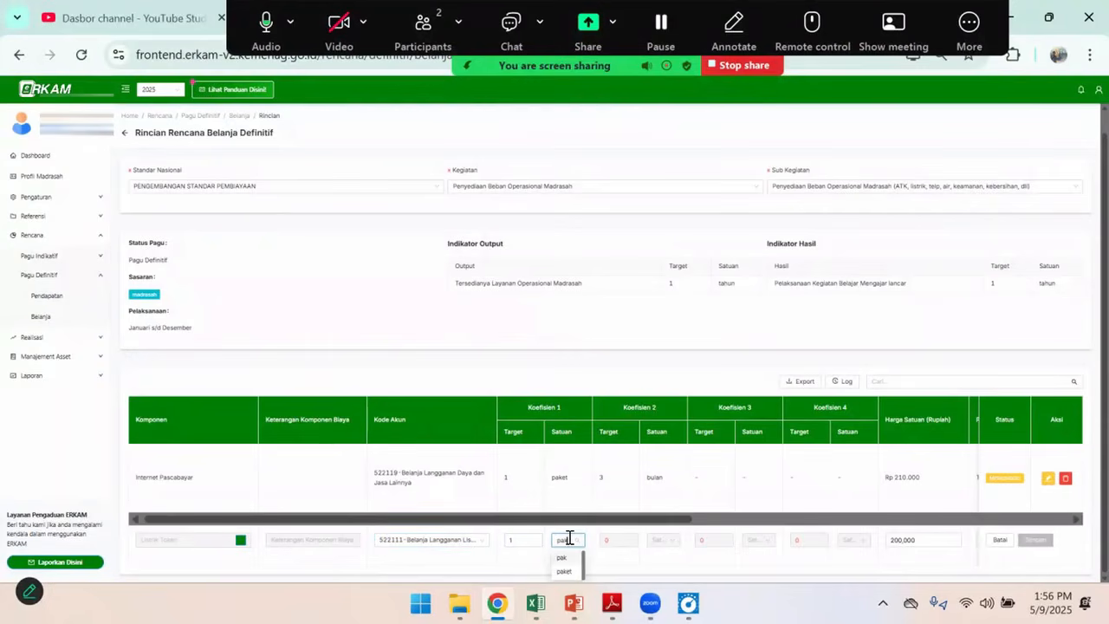
pyautogui.click(565, 572)
# Set Koefisien 2 of the Listrik Token line to 3 bulan and its PPN to Tidak ada PPN
pyautogui.click(613, 538)
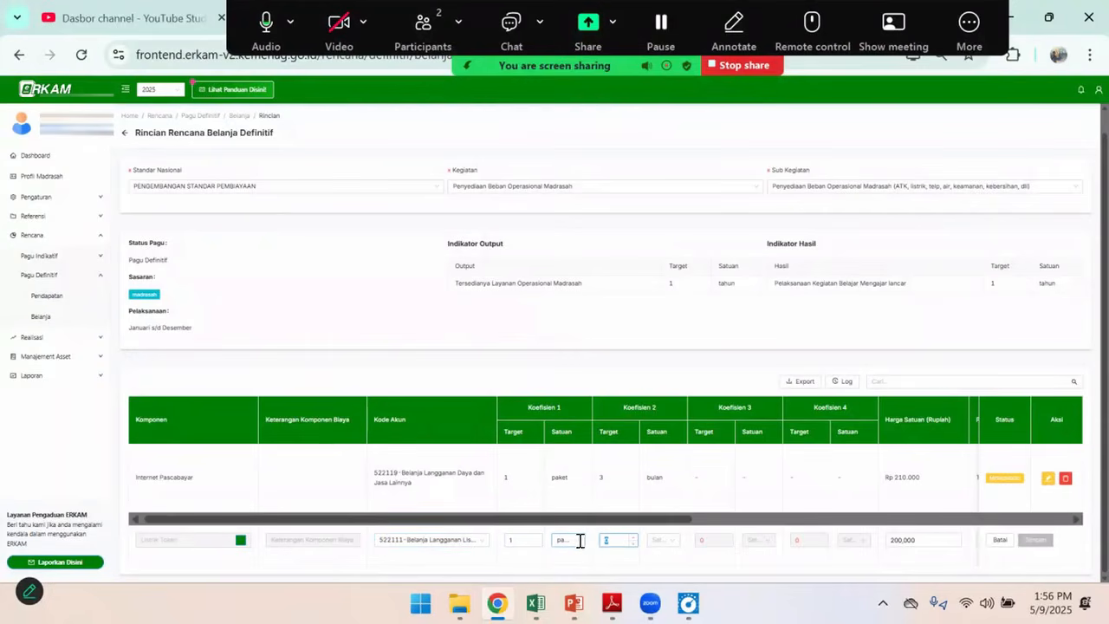
pyautogui.click(658, 540)
pyautogui.write('bu')
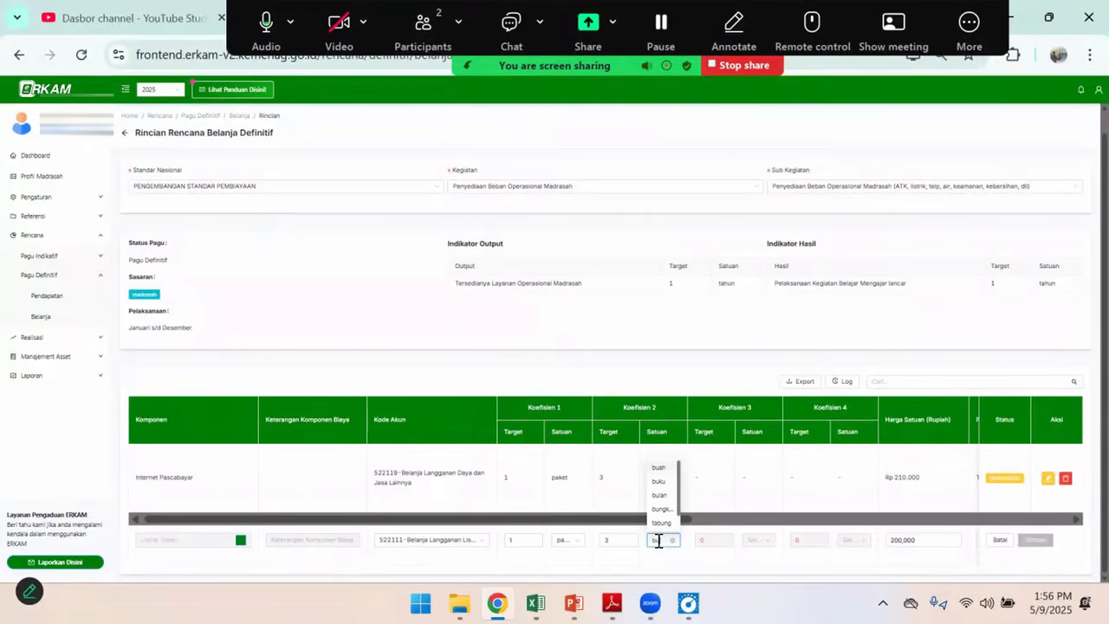
pyautogui.click(659, 495)
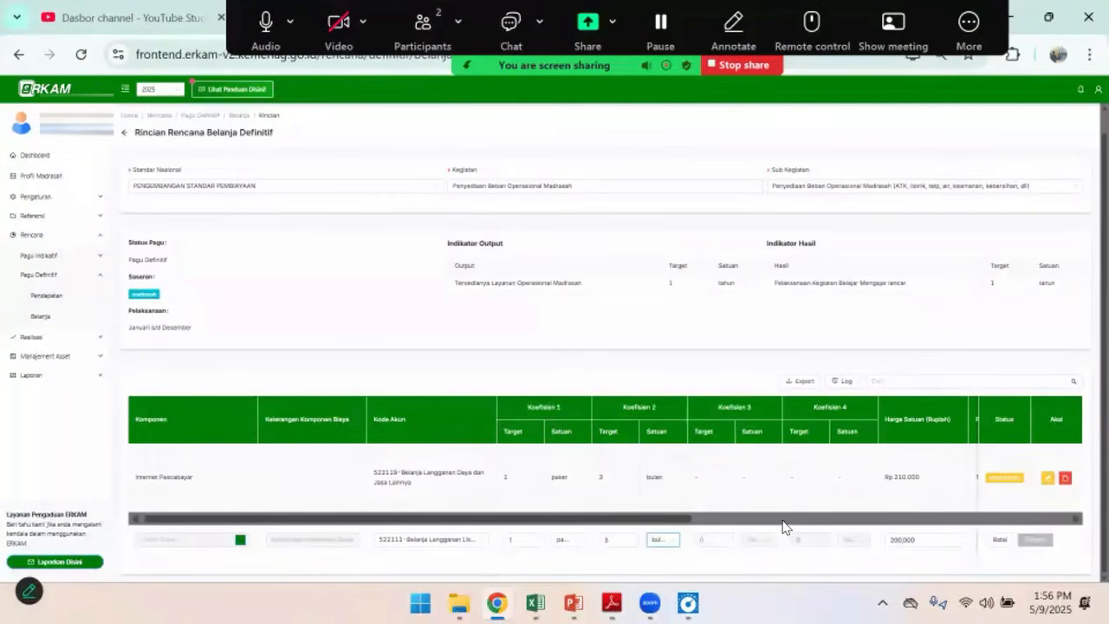
pyautogui.moveTo(670, 518); pyautogui.dragTo(910, 519)
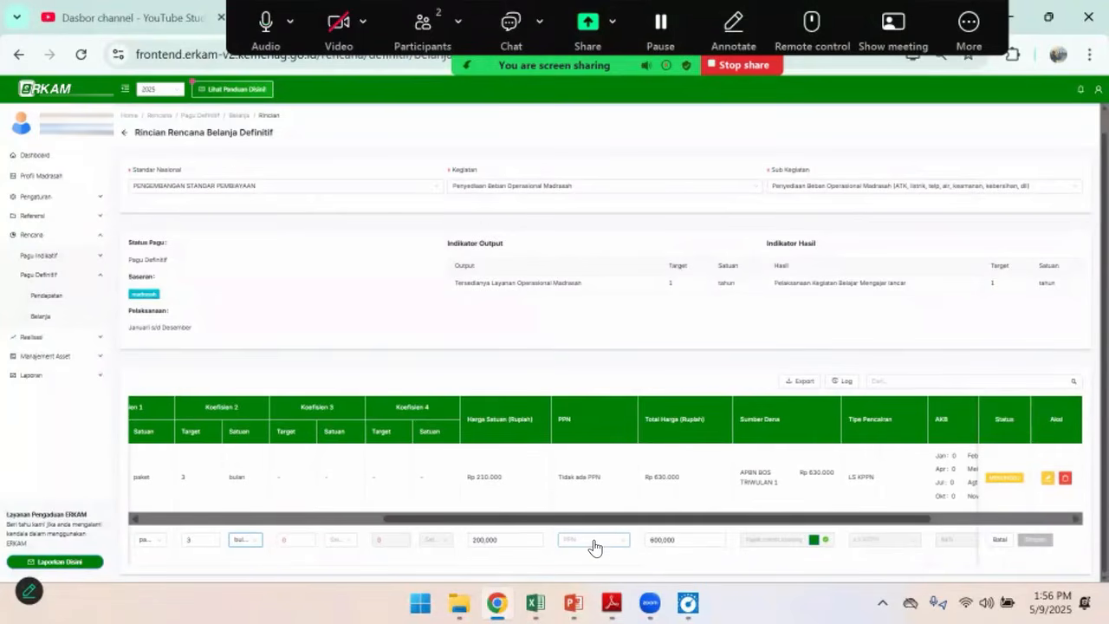
pyautogui.click(594, 547)
pyautogui.click(592, 493)
# Fund the Listrik Token line from APBN BOS TRIWULAN 1 with an allocated quantity of 3 and save the funding source
pyautogui.moveTo(654, 523); pyautogui.dragTo(776, 521)
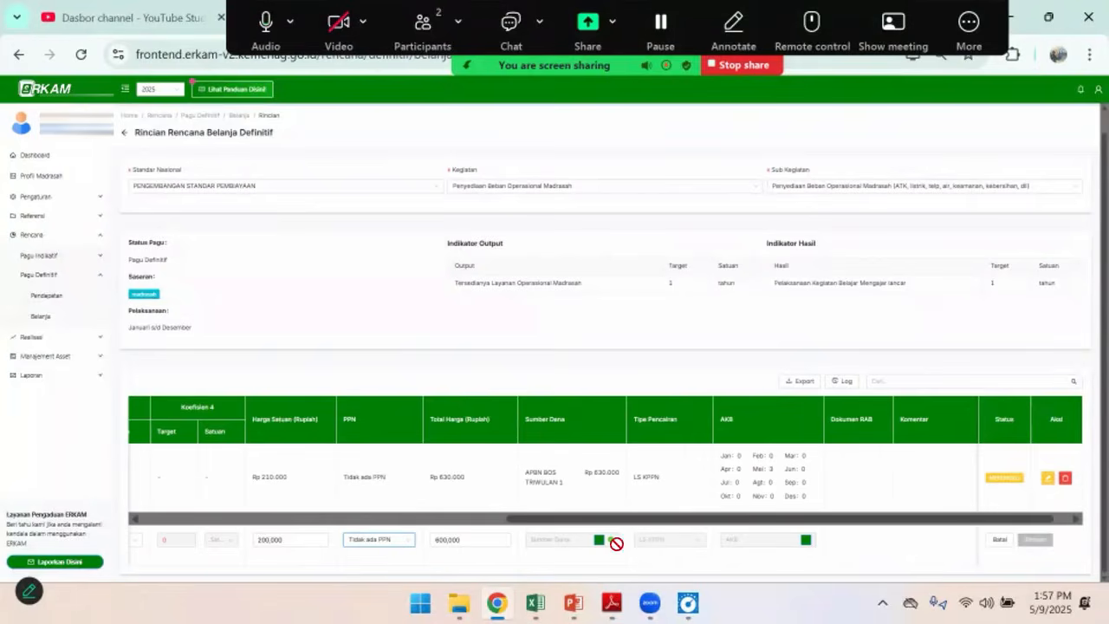
pyautogui.click(600, 541)
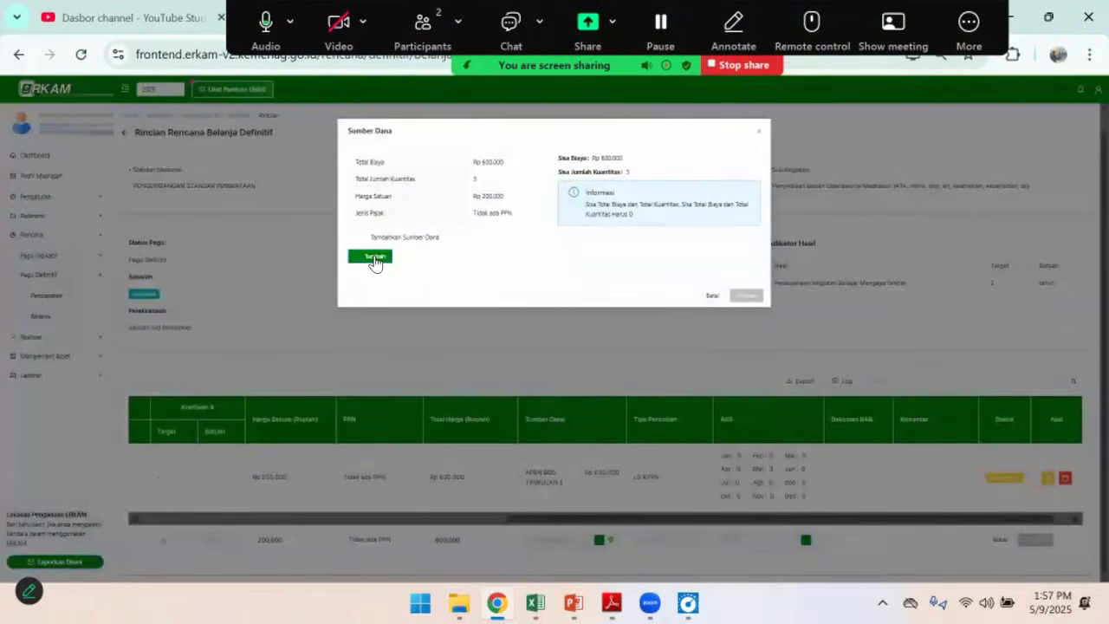
pyautogui.click(373, 258)
pyautogui.click(385, 271)
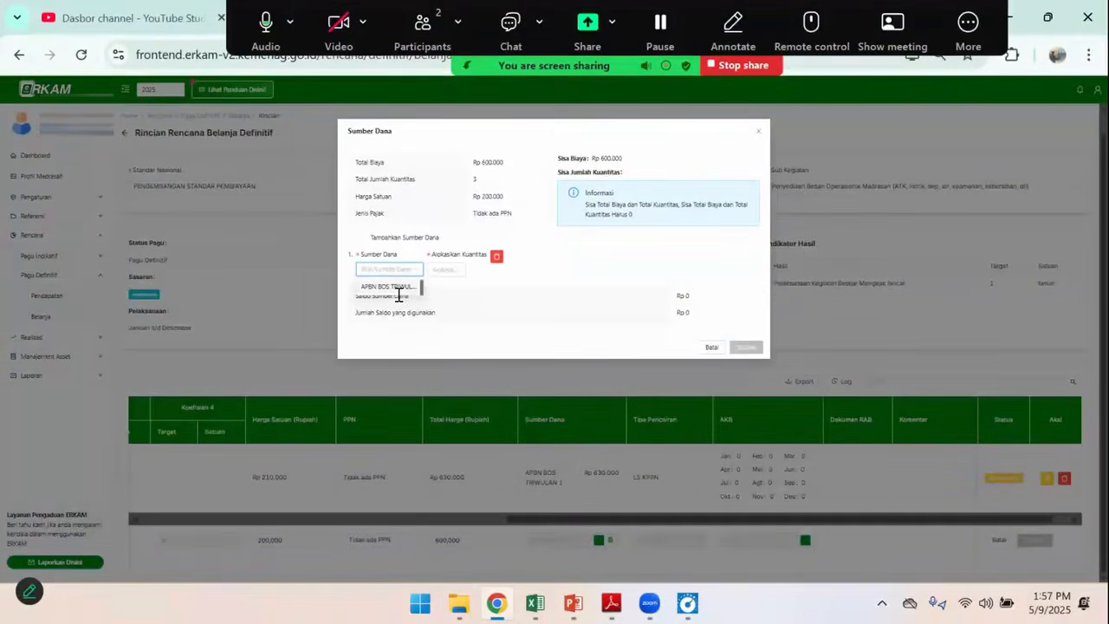
pyautogui.click(398, 286)
pyautogui.click(449, 270)
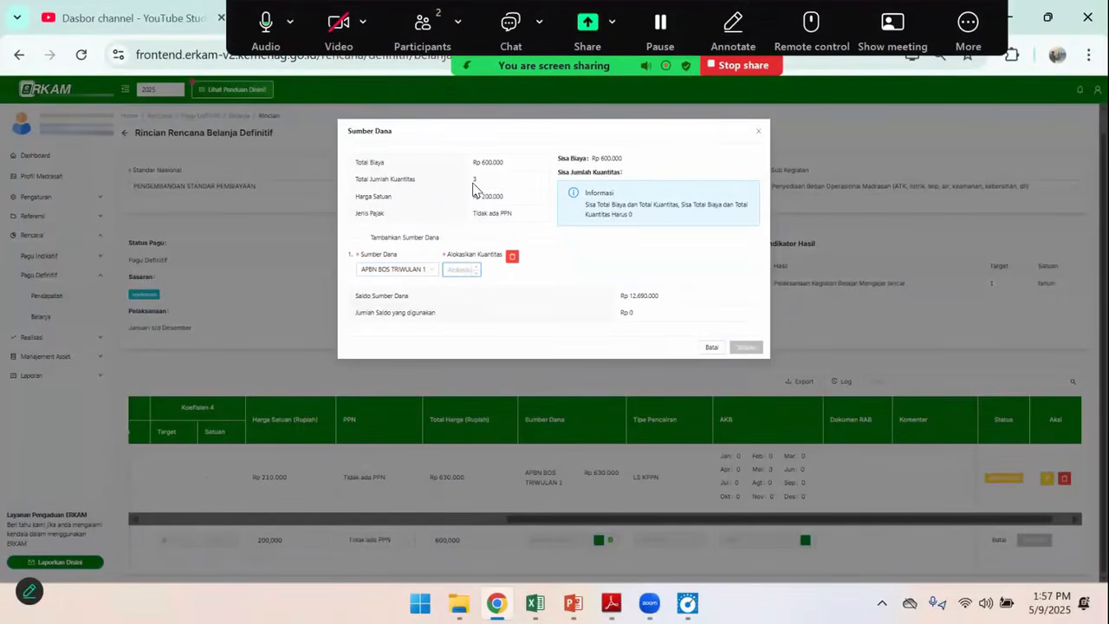
pyautogui.write('3')
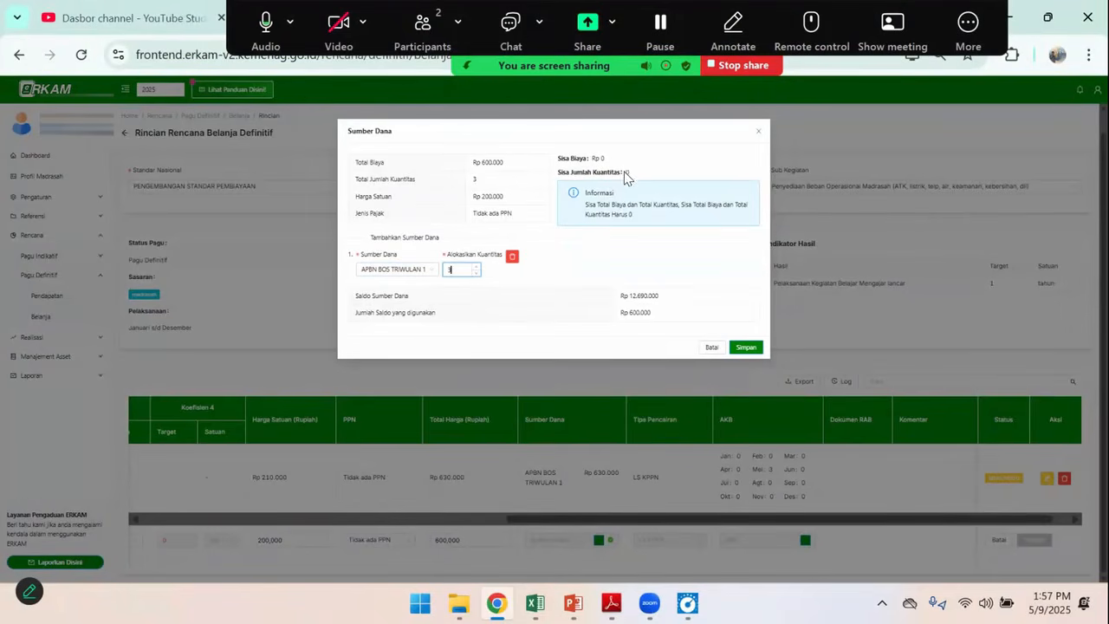
pyautogui.click(746, 348)
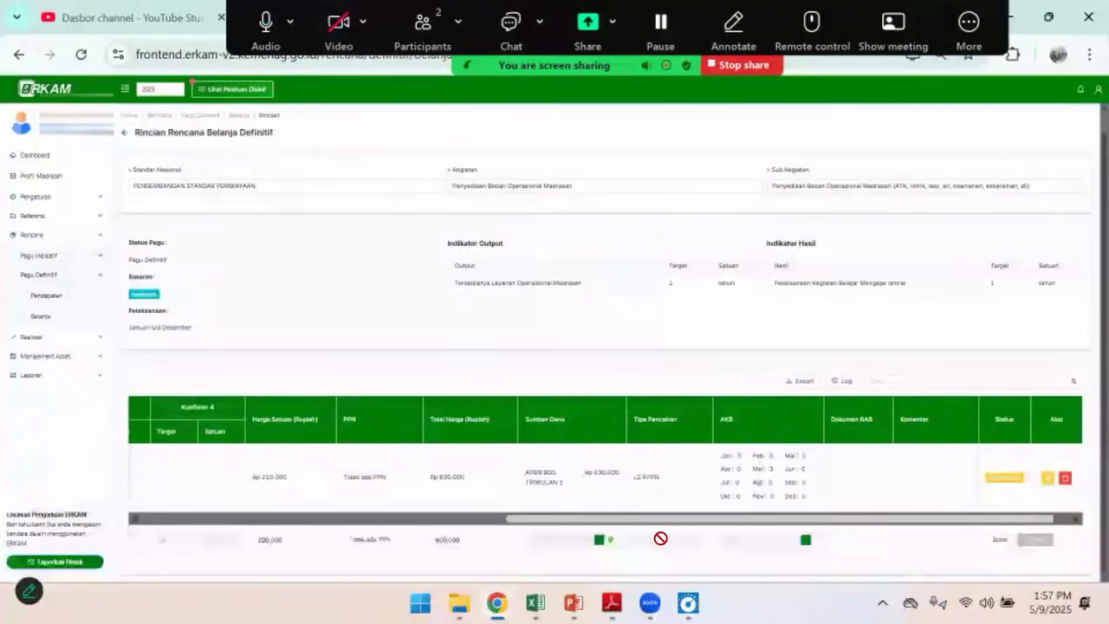
# Allocate 3 to Mei in the Listrik Token line's monthly cash budget, then save the allocation and the line
pyautogui.moveTo(716, 517); pyautogui.dragTo(805, 517)
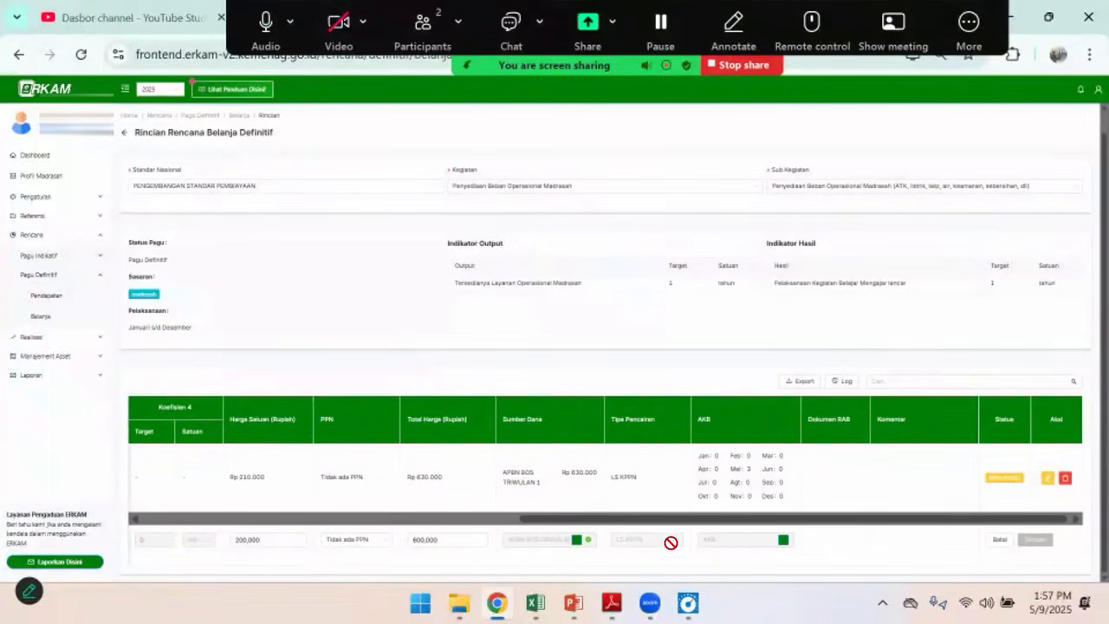
pyautogui.click(783, 540)
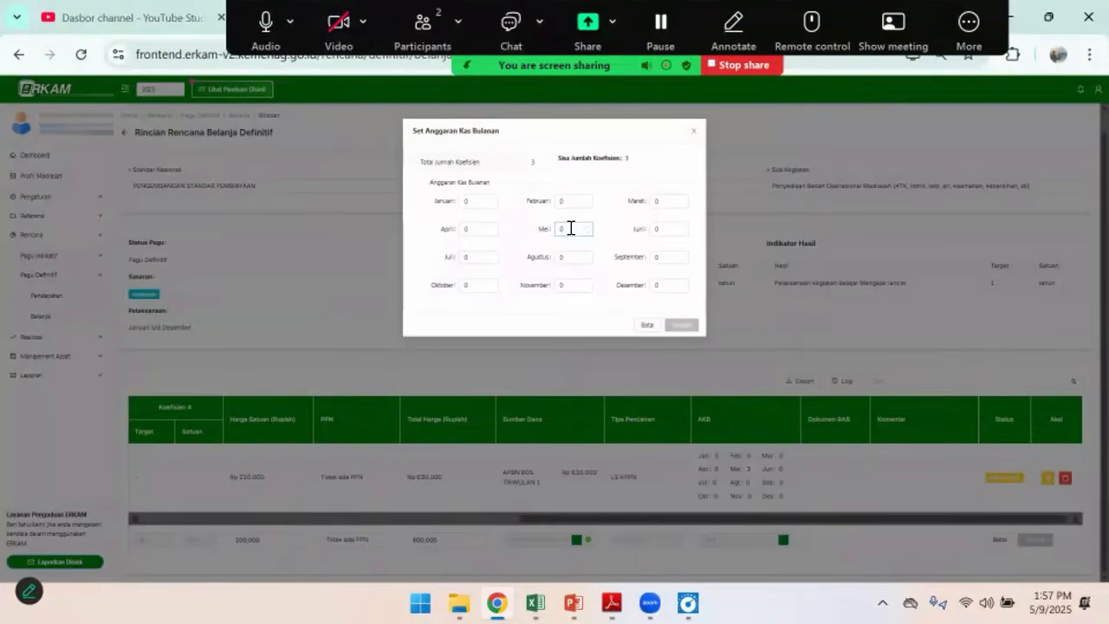
pyautogui.click(569, 227)
pyautogui.write('3')
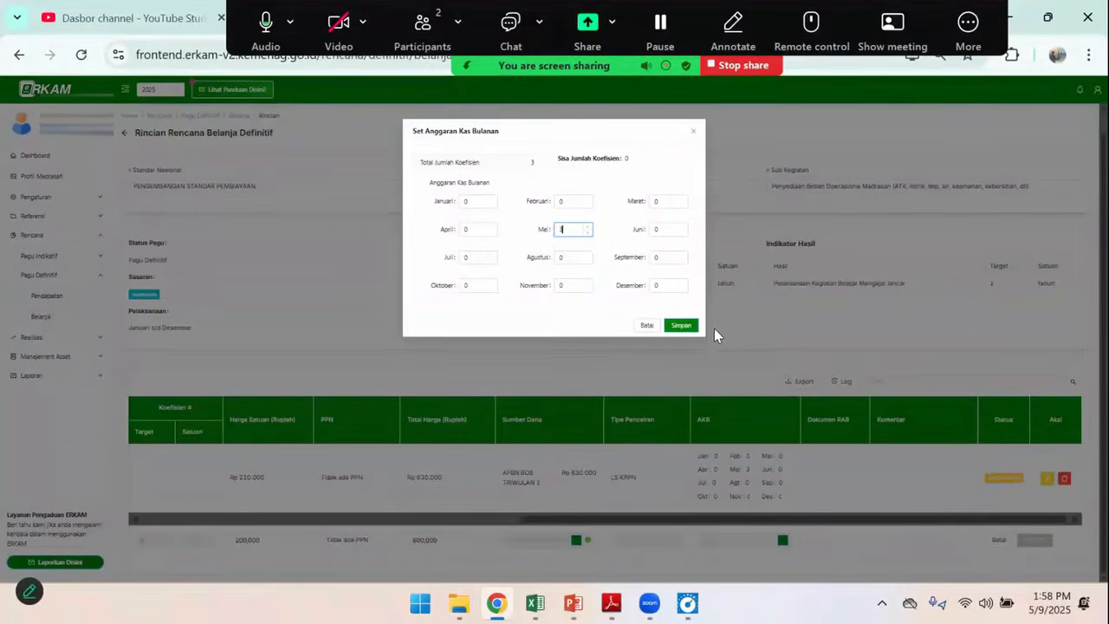
pyautogui.click(682, 328)
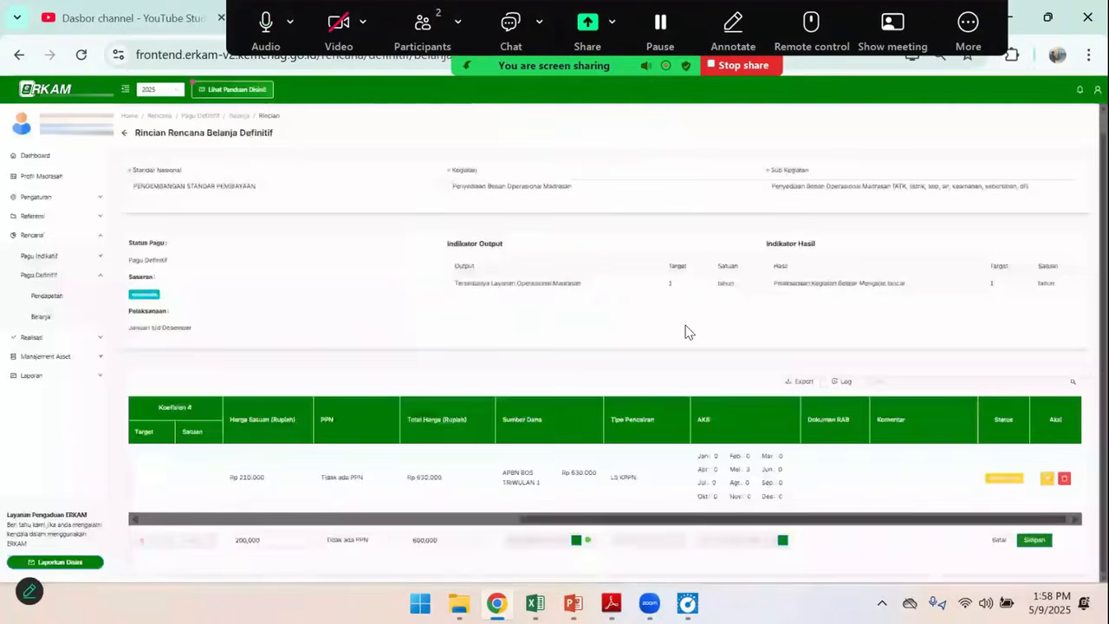
pyautogui.click(1033, 540)
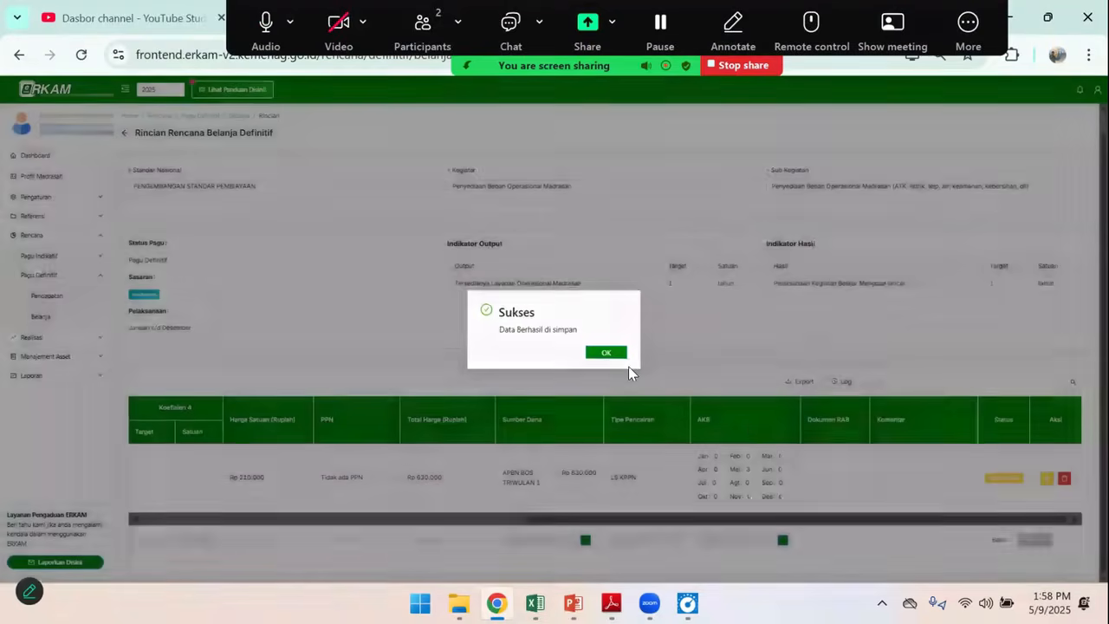
pyautogui.click(612, 354)
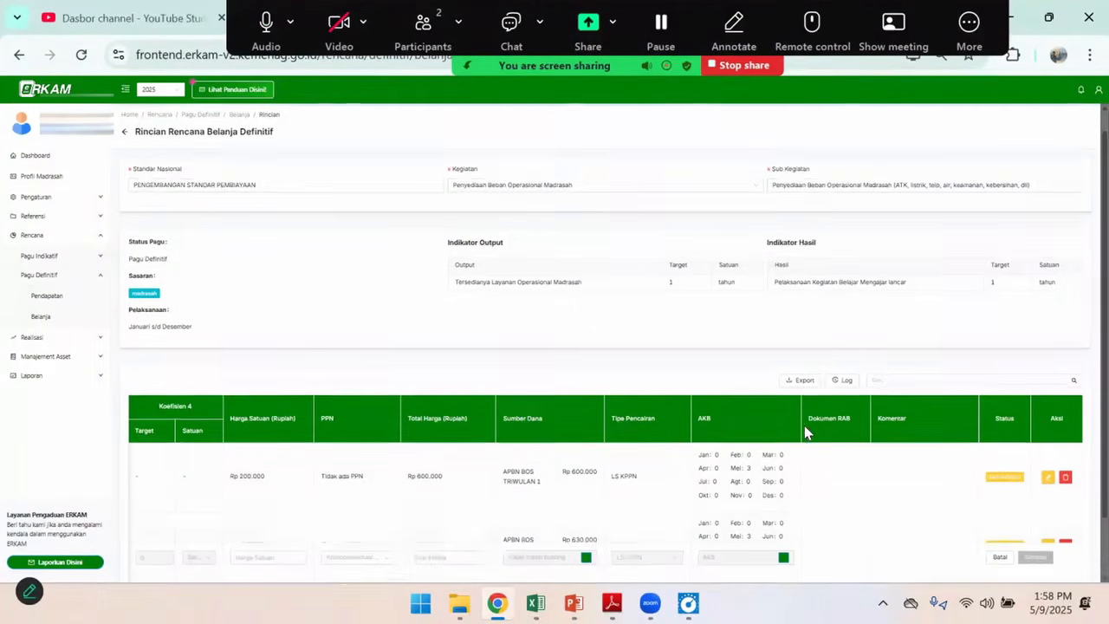
# Check the saved operational lines against the Excel budget and return to the Rencana Belanja Definitif list
pyautogui.scroll(-1, 804, 425)
pyautogui.moveTo(684, 523); pyautogui.dragTo(425, 525)
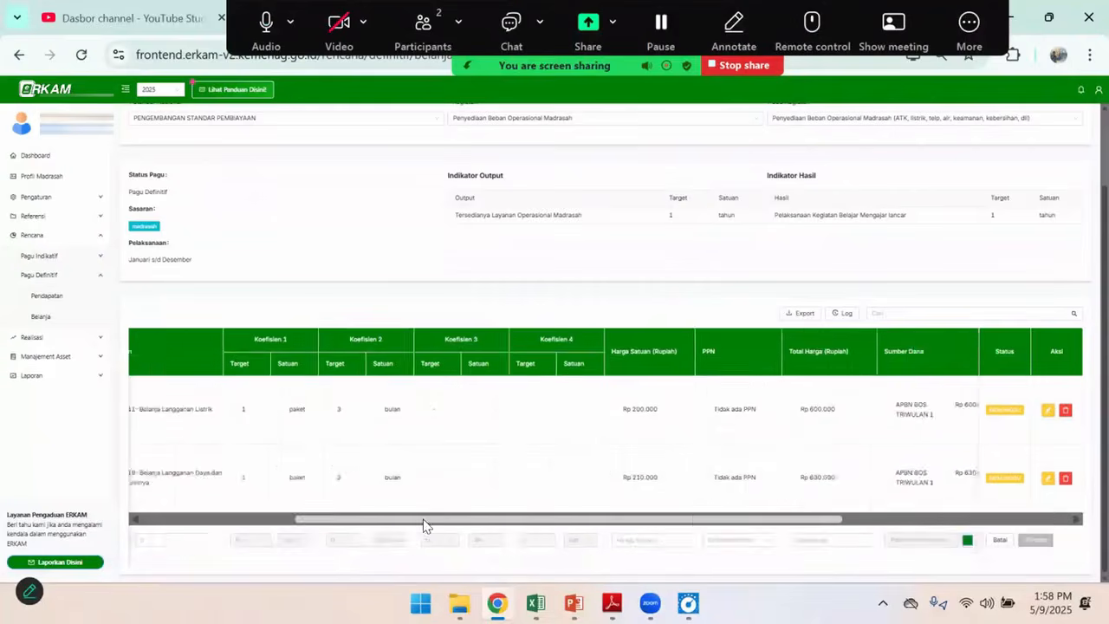
pyautogui.hotkey('alt', 'Tab')
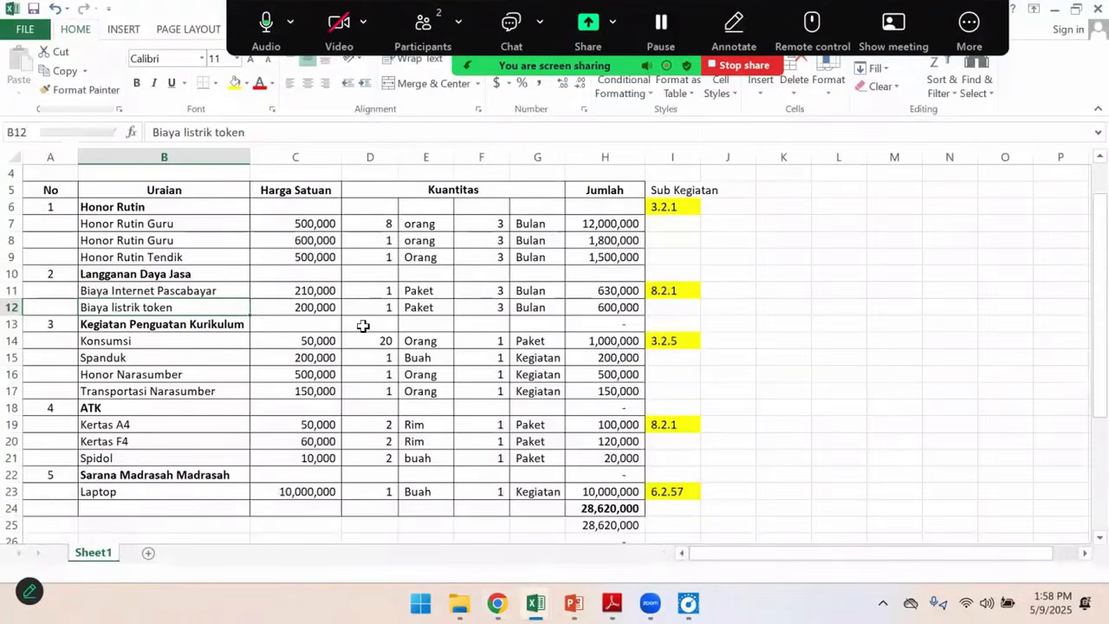
pyautogui.hotkey('alt', 'Tab')
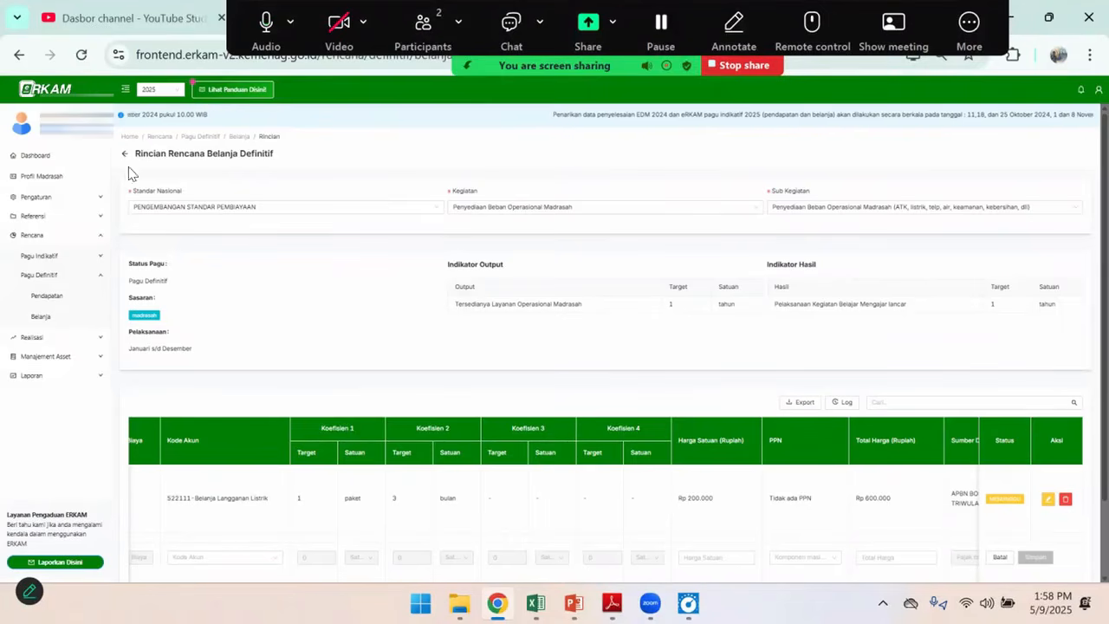
pyautogui.click(124, 154)
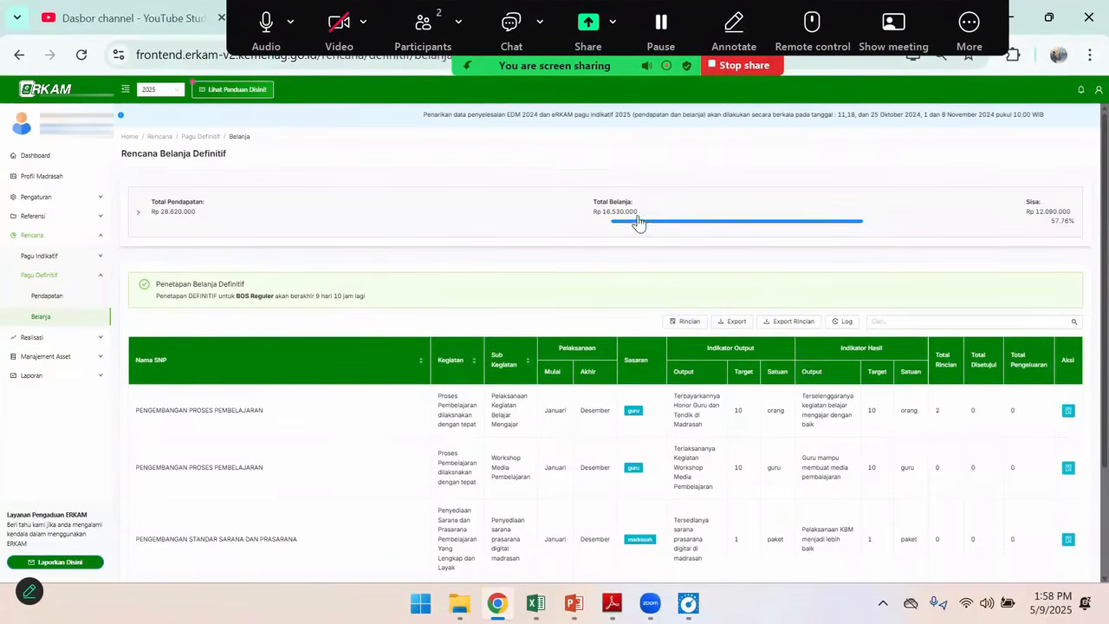
# Compare the remaining Excel budget groups and their Sub Kegiatan codes with the activities in the eRKAM expenditure list
pyautogui.scroll(-1, 921, 490)
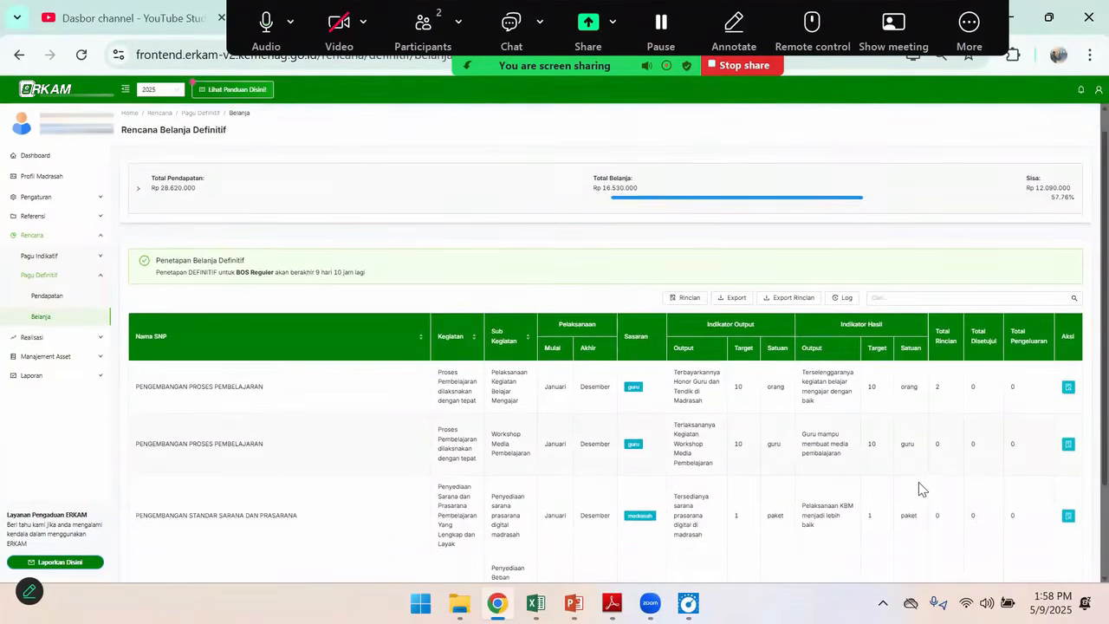
pyautogui.scroll(-3, 921, 489)
pyautogui.hotkey('alt', 'Tab')
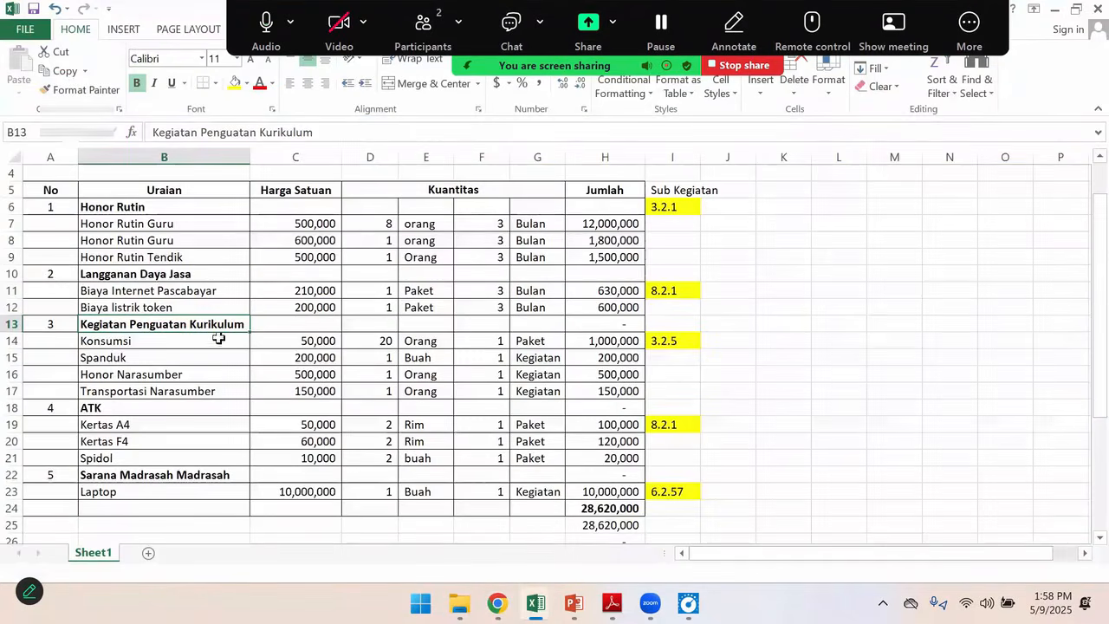
pyautogui.hotkey('alt', 'Tab')
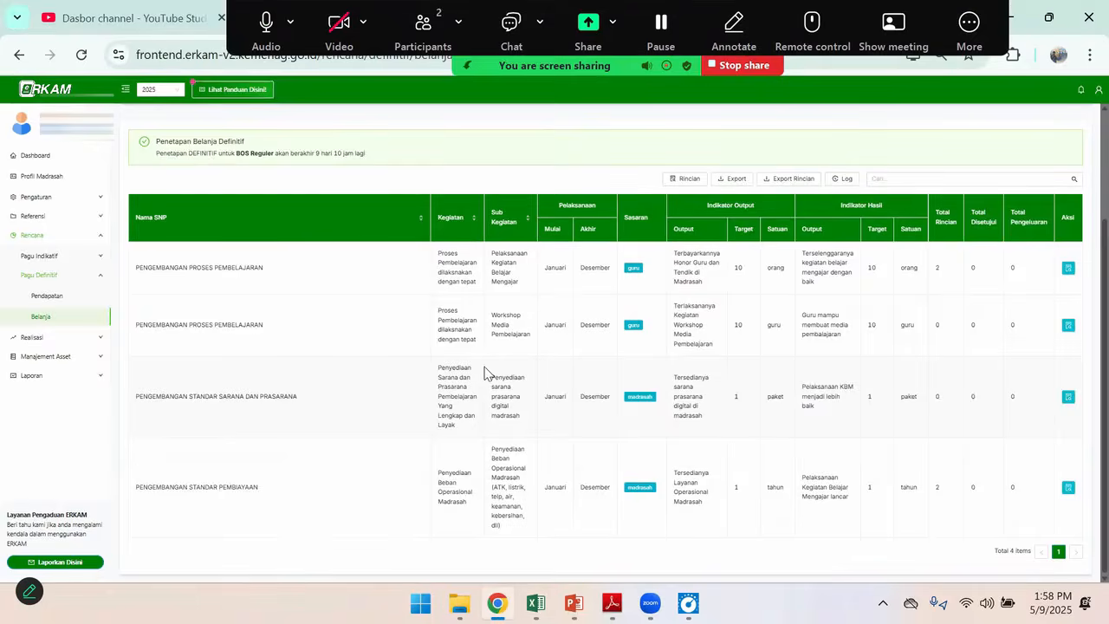
pyautogui.scroll(4, 485, 372)
pyautogui.hotkey('alt', 'Tab')
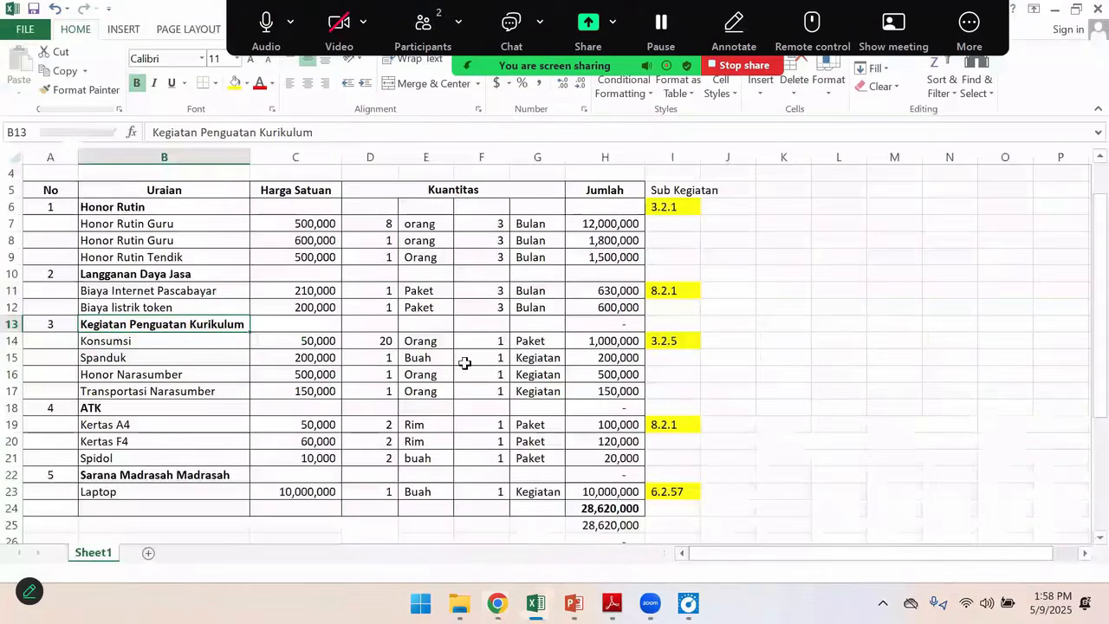
pyautogui.hotkey('alt', 'Tab')
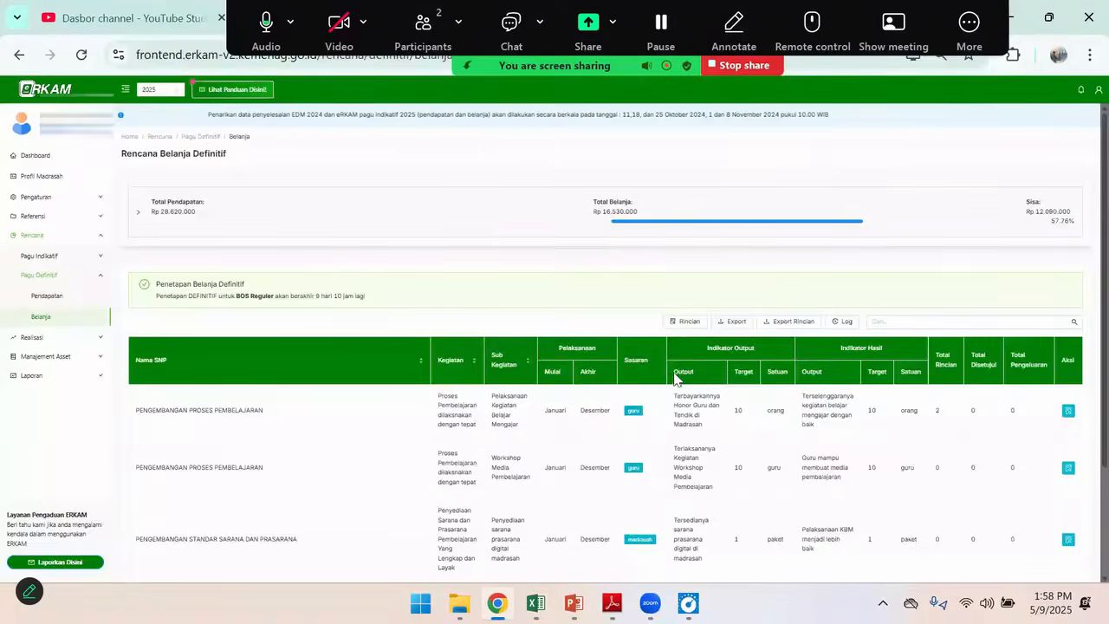
pyautogui.hotkey('alt', 'Tab')
pyautogui.hotkey('alt', 'Tab')
pyautogui.hotkey('alt', 'Tab')
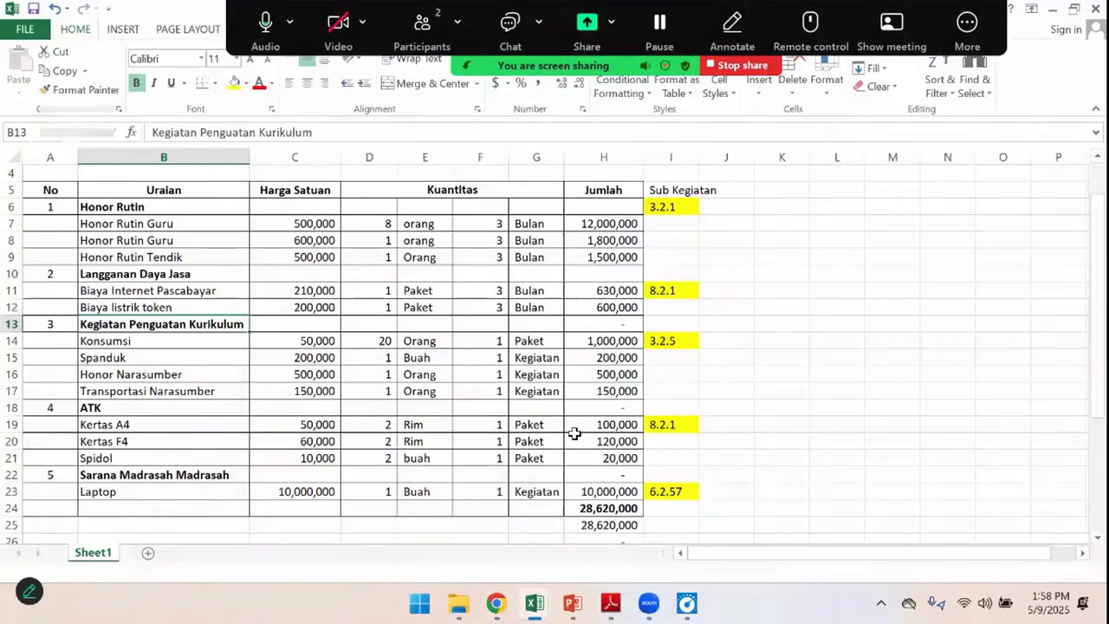
pyautogui.click(667, 425)
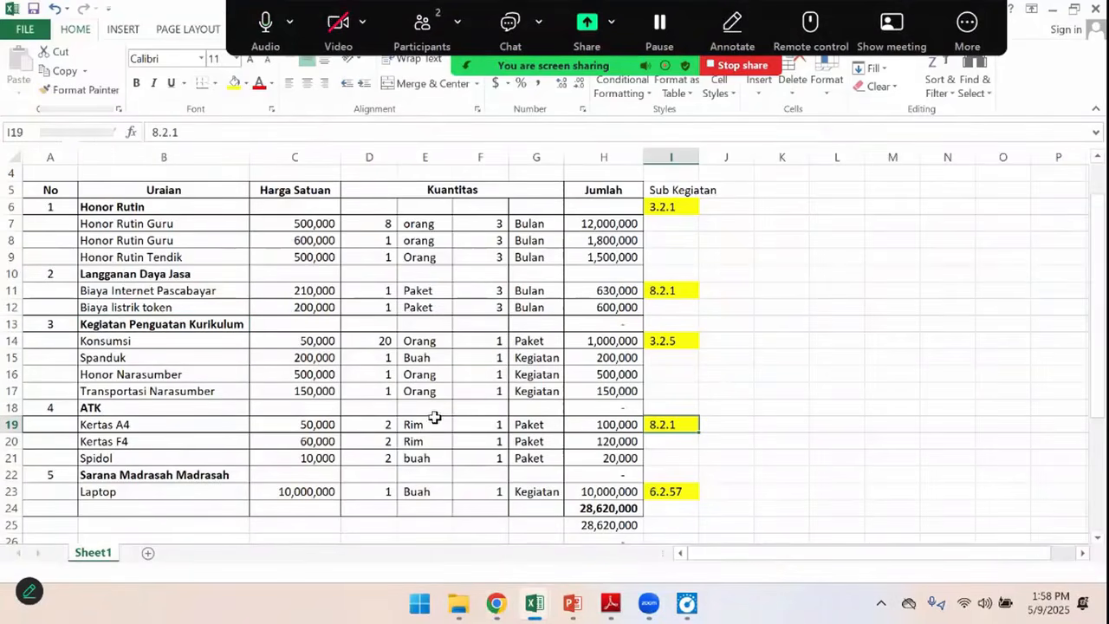
# Open the expenditure details of Penyediaan Beban Operasional Madrasah and consult the Kertas A4 row in the Excel budget
pyautogui.hotkey('alt', 'Tab')
pyautogui.scroll(-3, 754, 448)
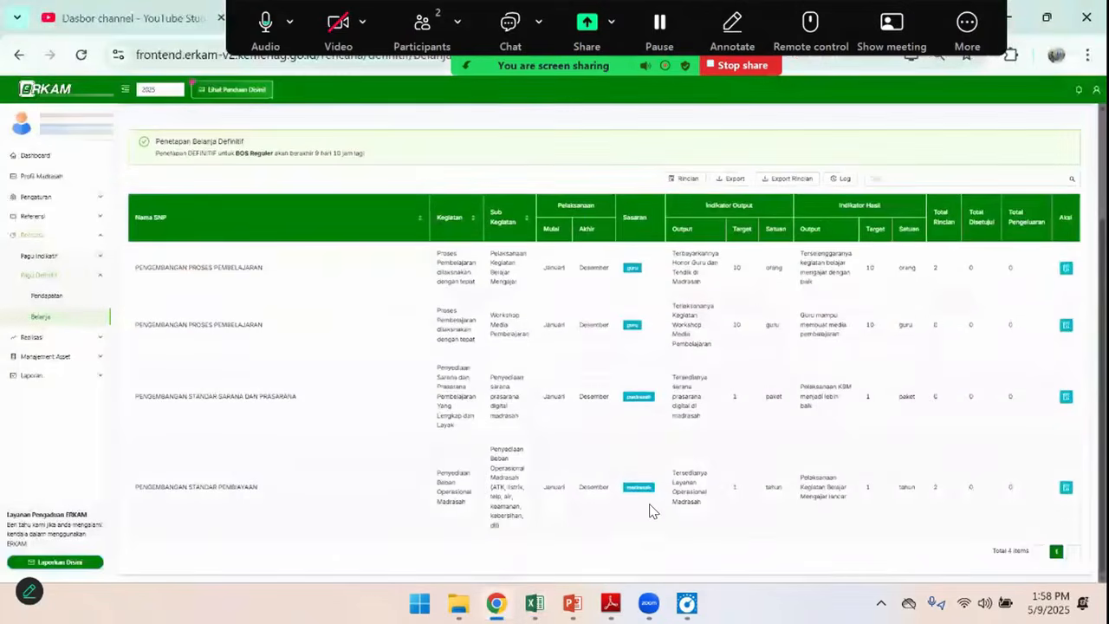
pyautogui.click(1068, 487)
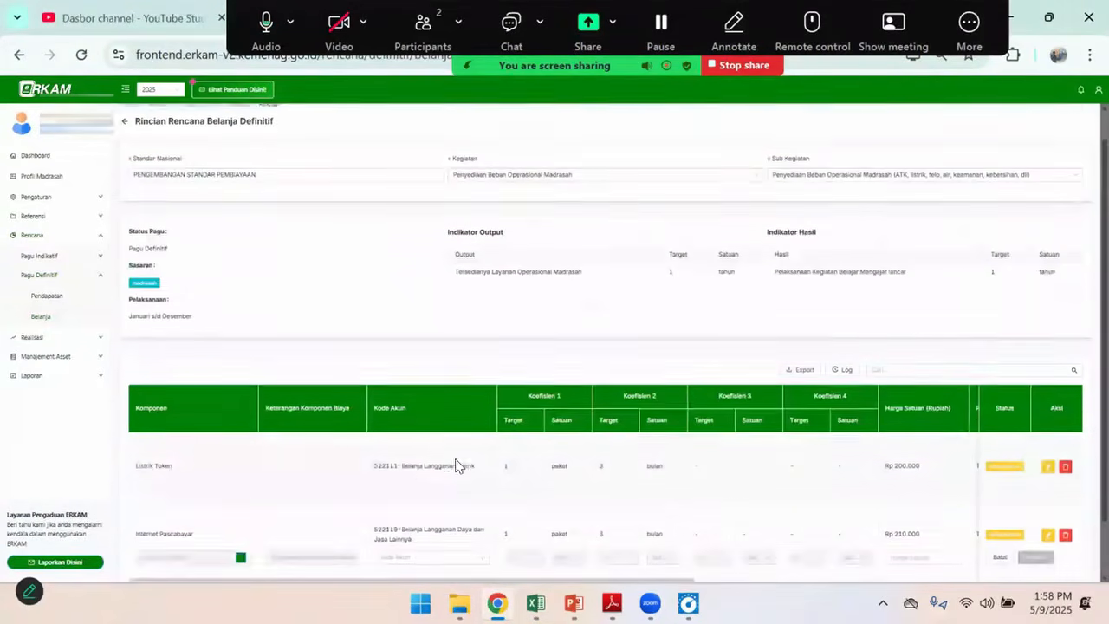
pyautogui.scroll(-2, 182, 471)
pyautogui.hotkey('alt', 'Tab')
pyautogui.click(147, 427)
pyautogui.hotkey('alt', 'Tab')
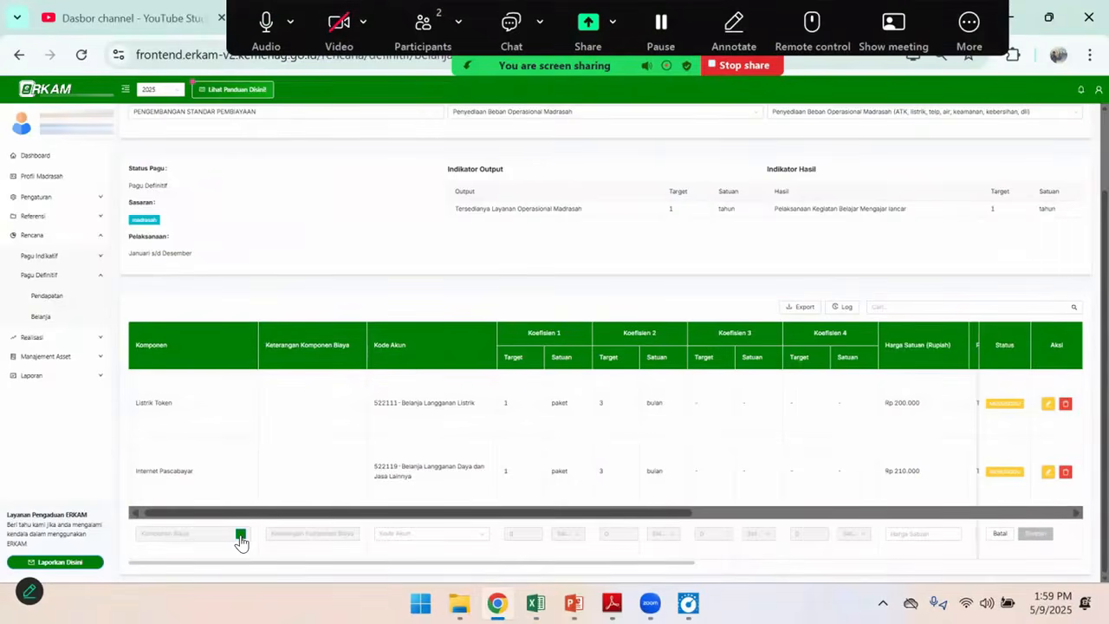
# Search the cost components for "kertas a4" for a new expenditure line
pyautogui.click(240, 533)
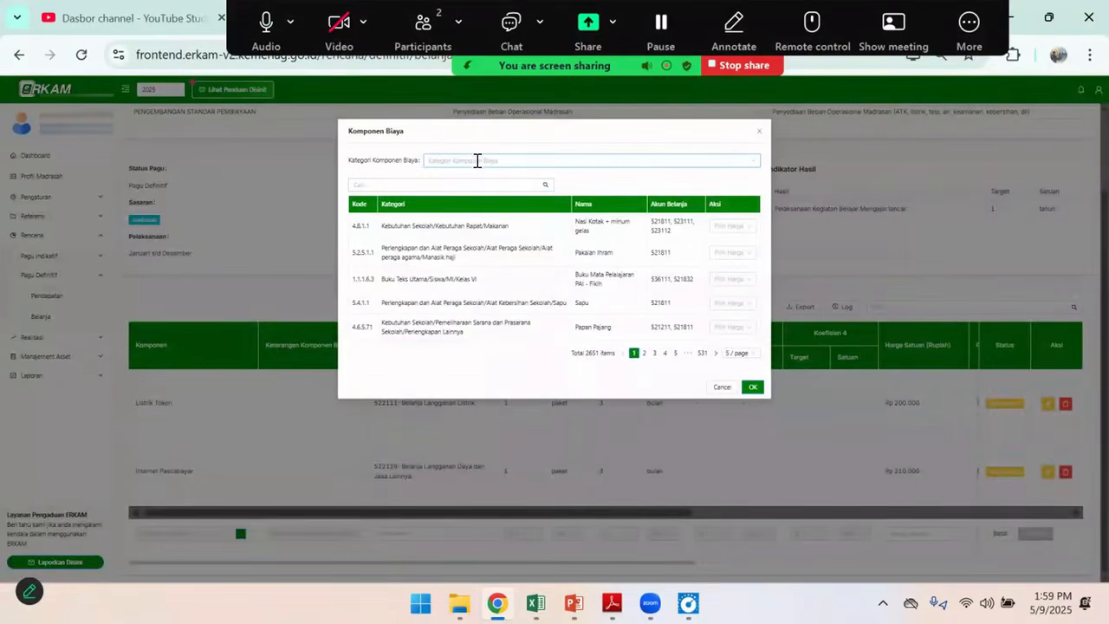
pyautogui.click(413, 185)
pyautogui.write('kertas')
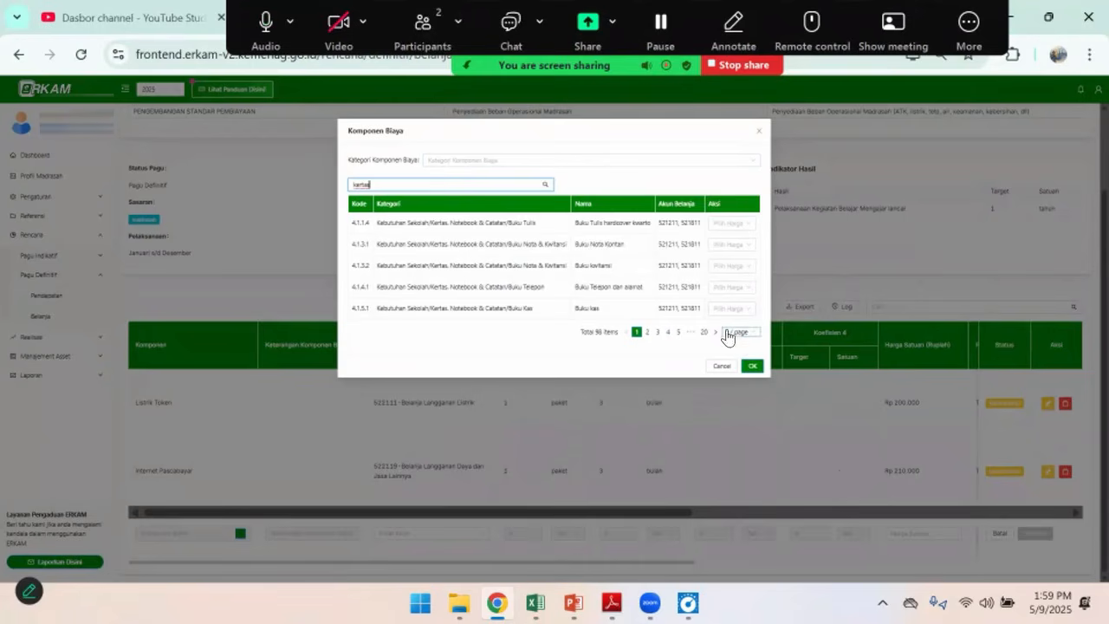
pyautogui.write(' a4')
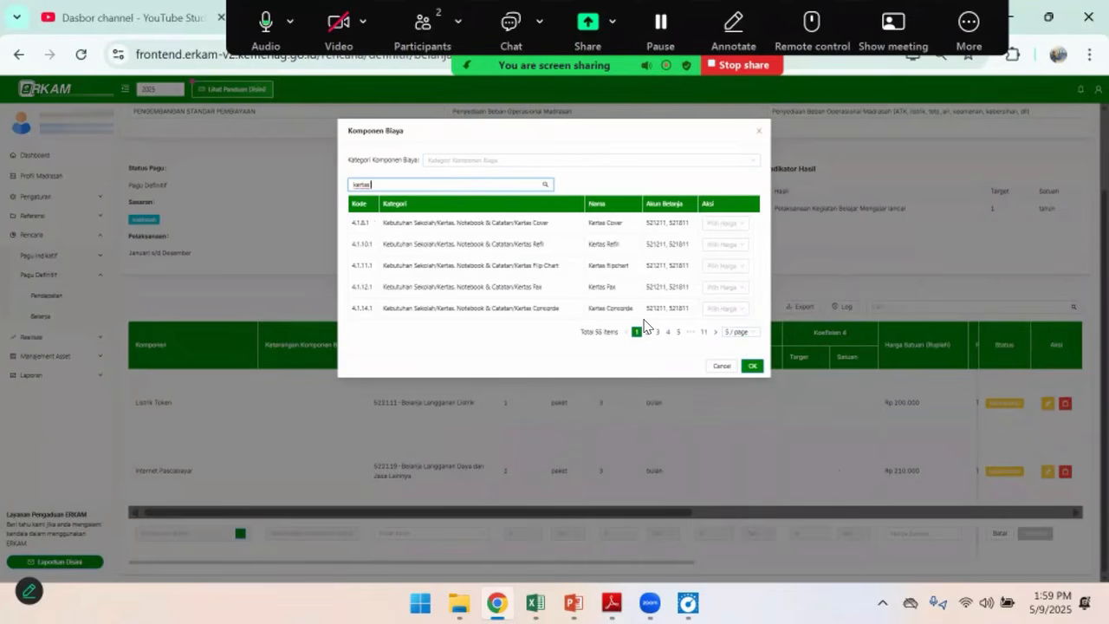
pyautogui.press('BackSpace')
pyautogui.press('BackSpace')
pyautogui.press('BackSpace')
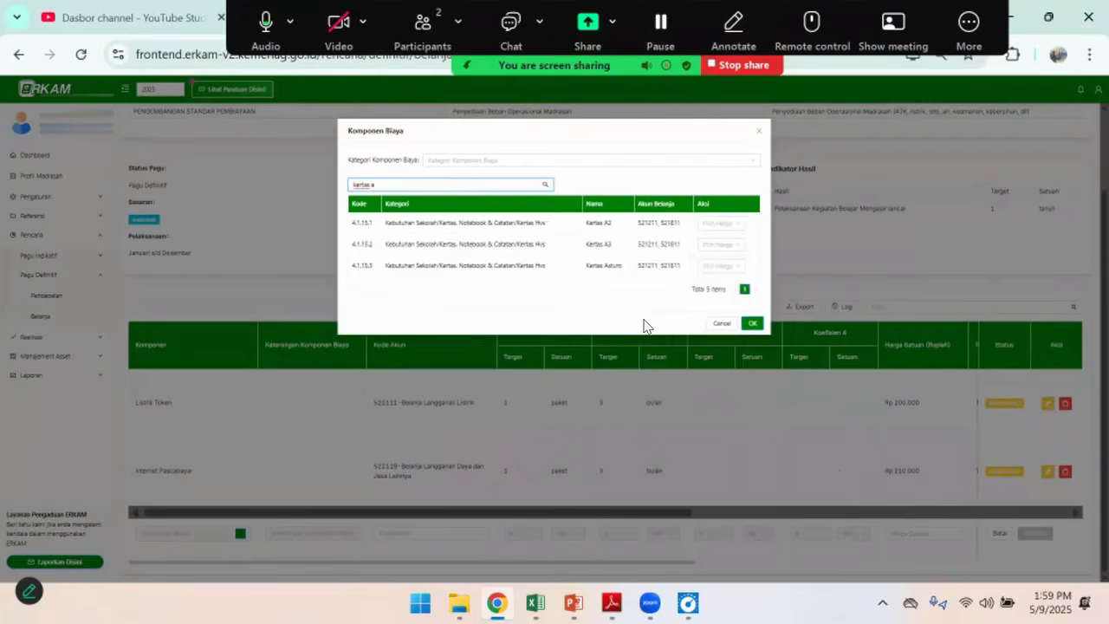
# Try the component search with "kertas ku", clear it and cancel the component selection
pyautogui.write('ku')
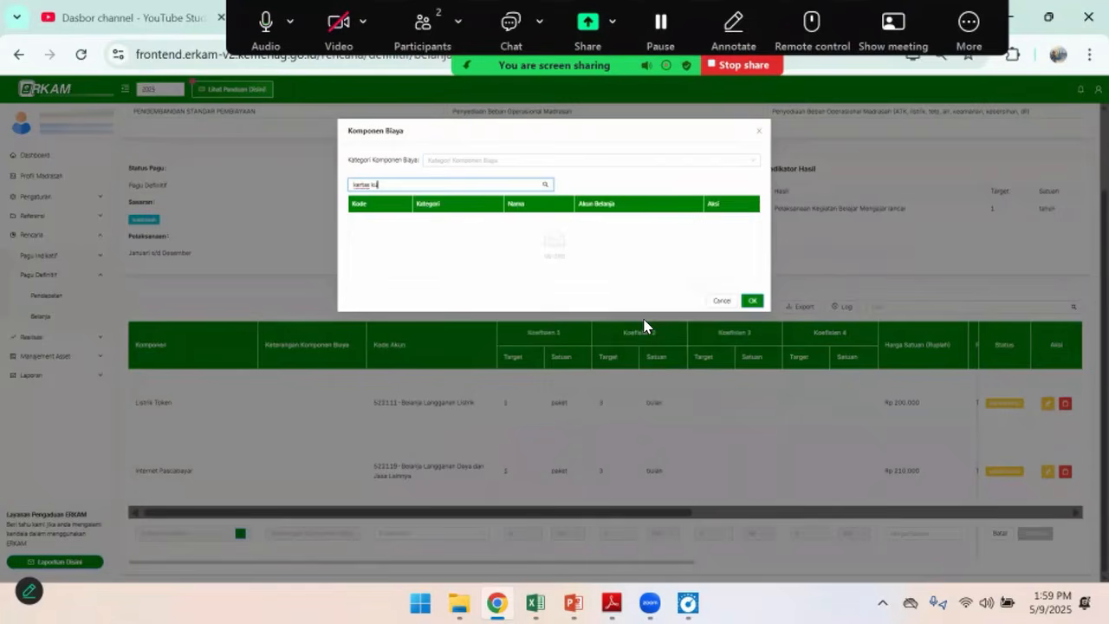
pyautogui.press('BackSpace')
pyautogui.press('BackSpace')
pyautogui.press('BackSpace')
pyautogui.press('BackSpace')
pyautogui.press('BackSpace')
pyautogui.press('BackSpace')
pyautogui.press('BackSpace')
pyautogui.press('BackSpace')
pyautogui.press('BackSpace')
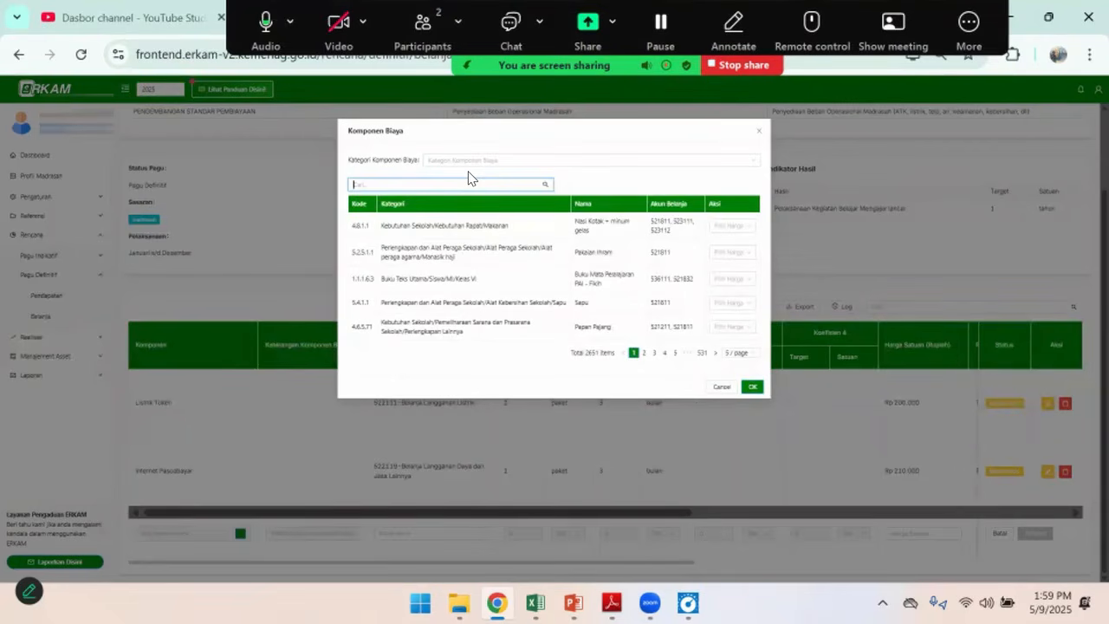
pyautogui.click(722, 387)
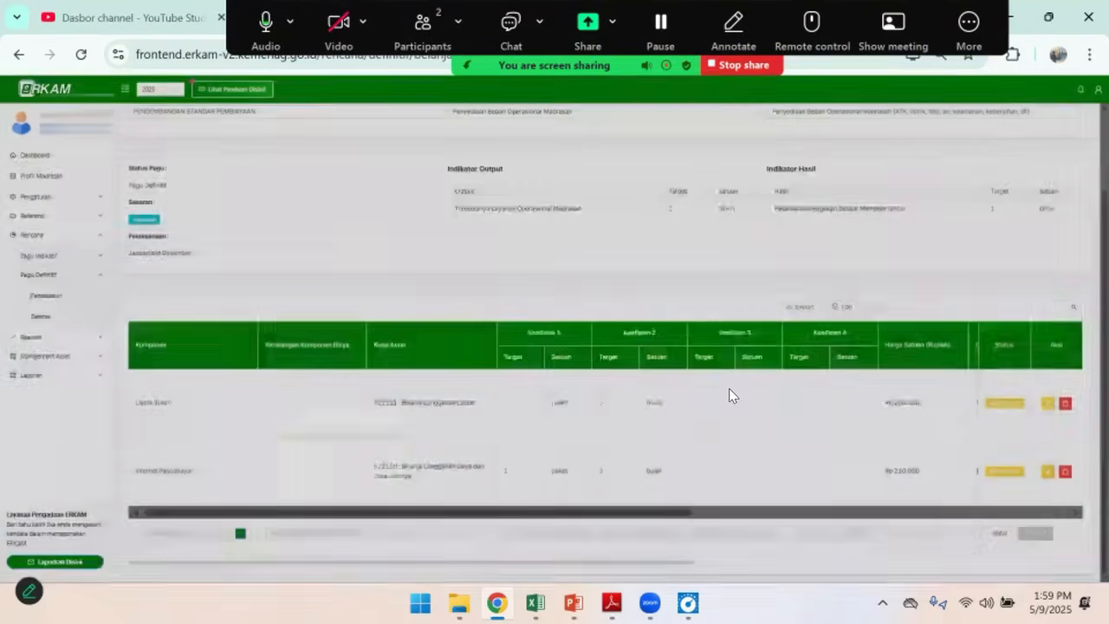
# Open the Komponen Biaya reference and export the full cost component list
pyautogui.click(48, 217)
pyautogui.click(49, 277)
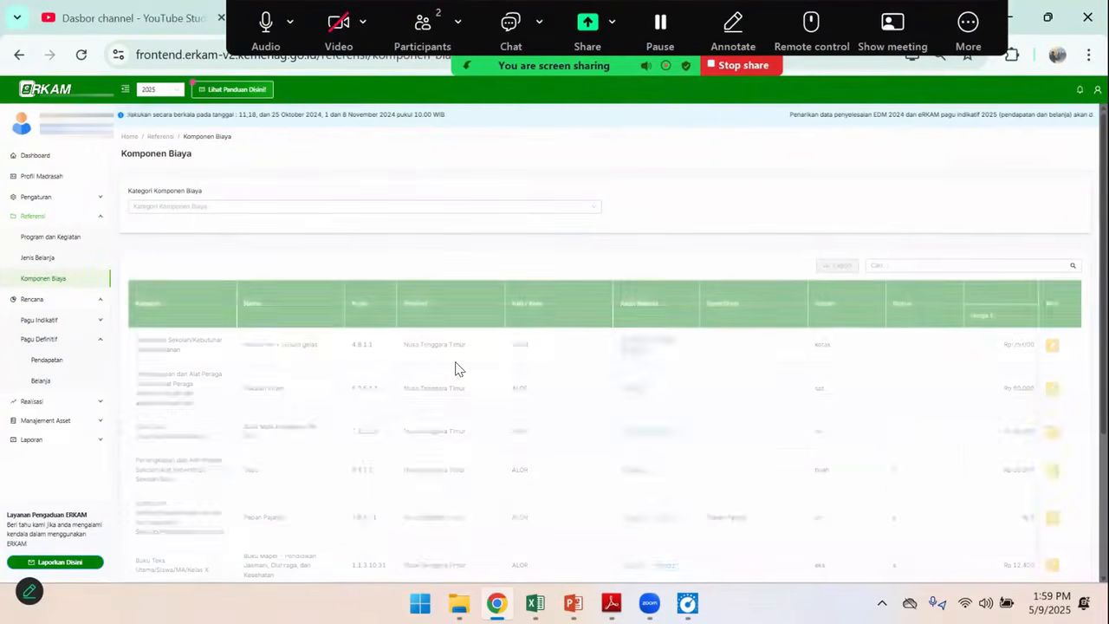
pyautogui.click(829, 266)
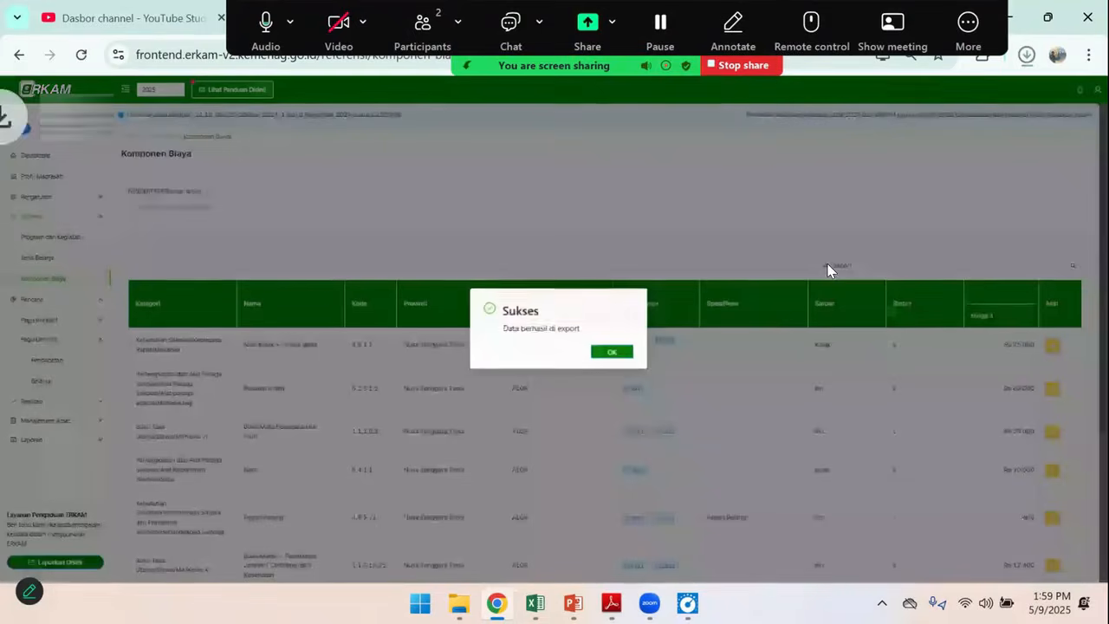
pyautogui.click(609, 352)
# Open the exported referensi-komponen-biaya workbook in Excel and enable editing
pyautogui.click(948, 105)
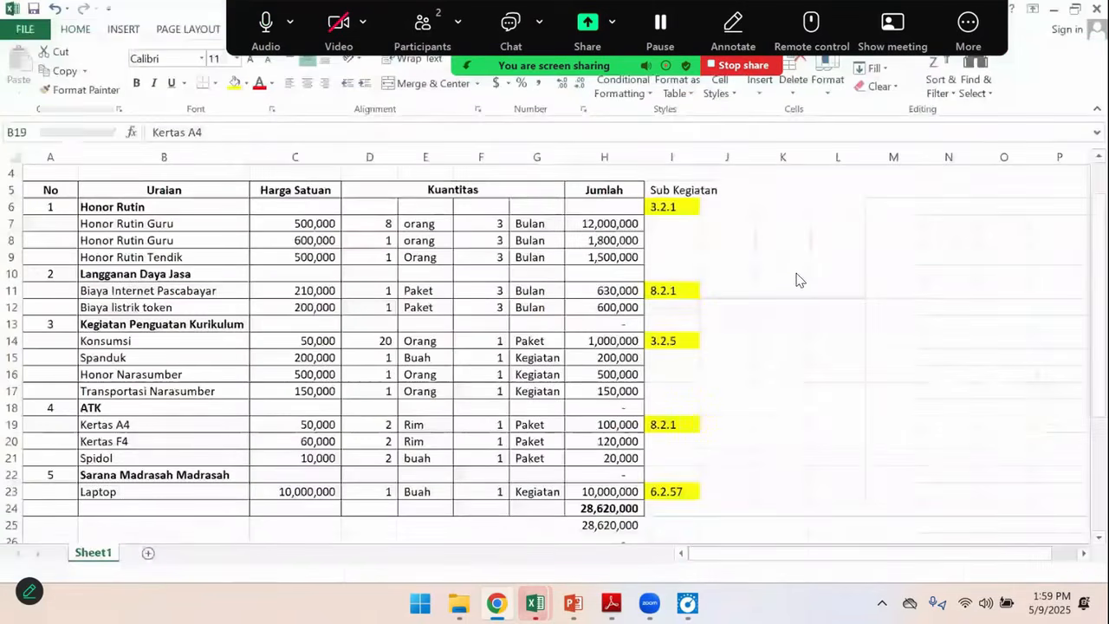
pyautogui.click(579, 338)
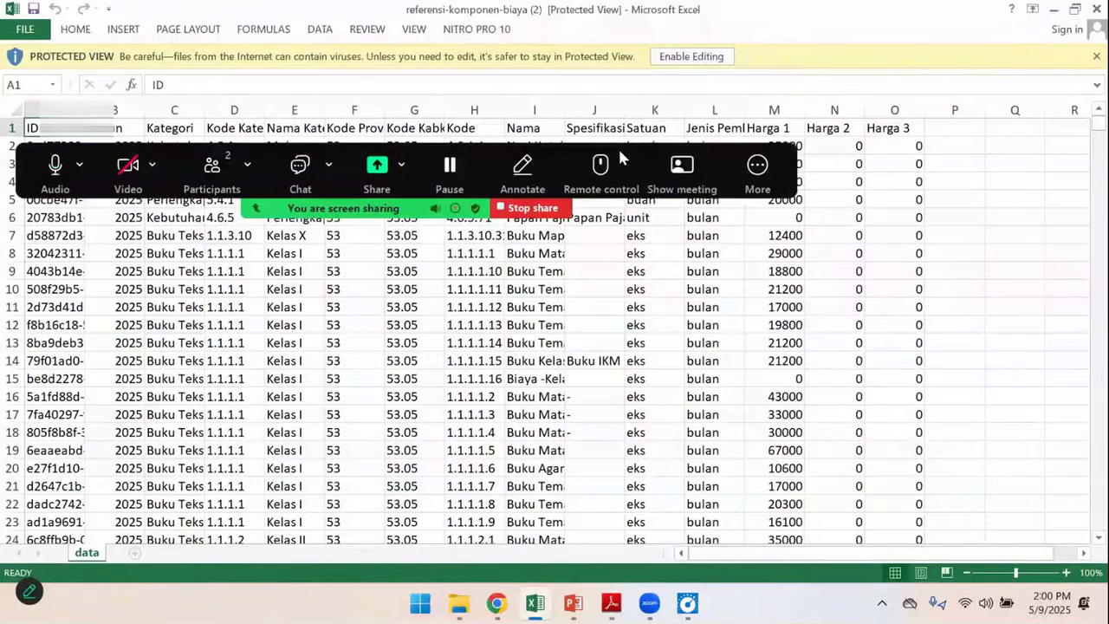
pyautogui.click(706, 55)
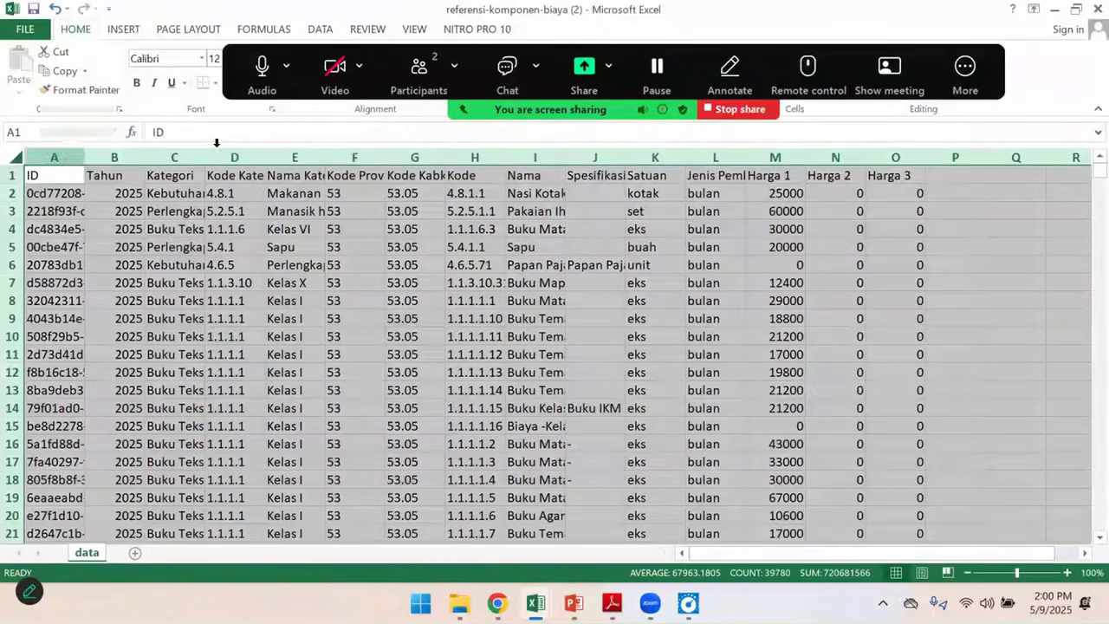
# Autofit all columns of the exported component sheet and bring the Nama column into view
pyautogui.click(13, 156)
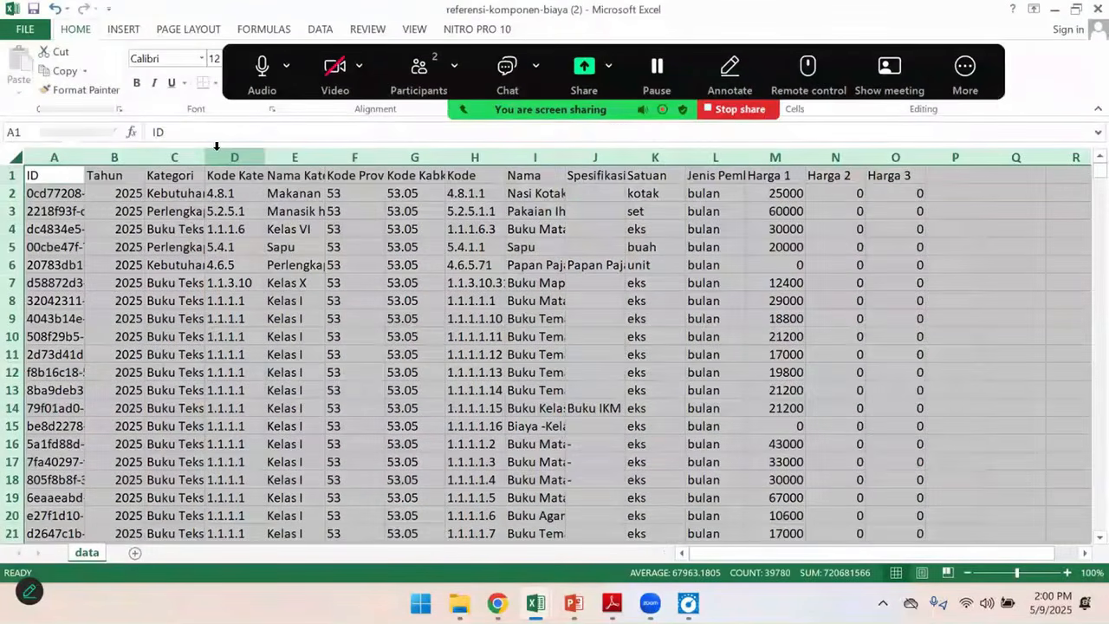
pyautogui.doubleClick(205, 153)
pyautogui.click(558, 268)
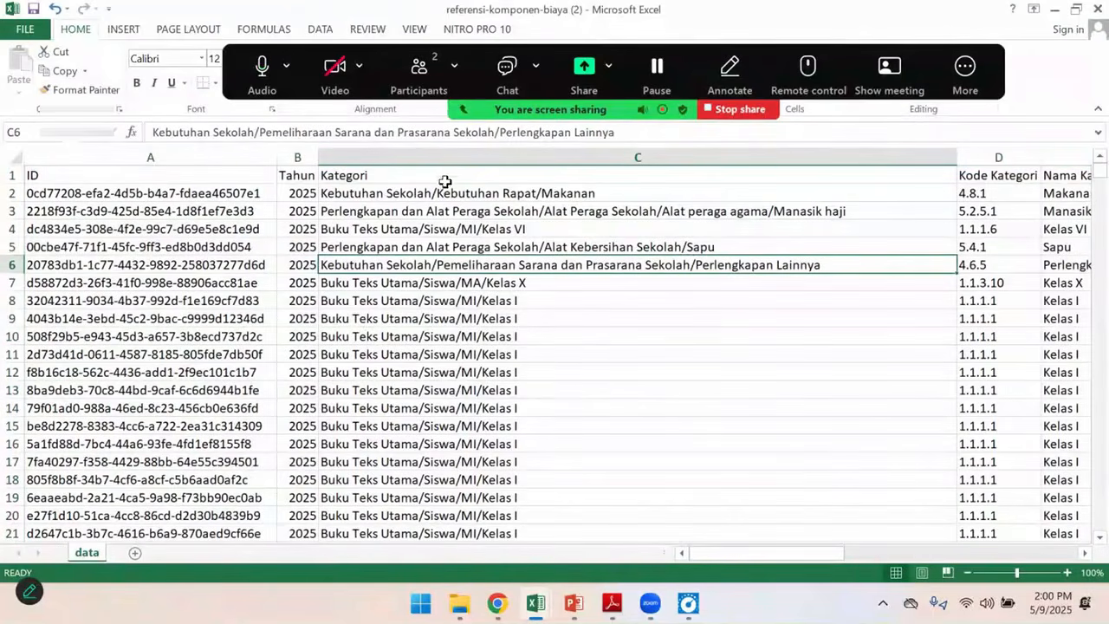
pyautogui.click(803, 156)
pyautogui.moveTo(725, 555); pyautogui.dragTo(792, 549)
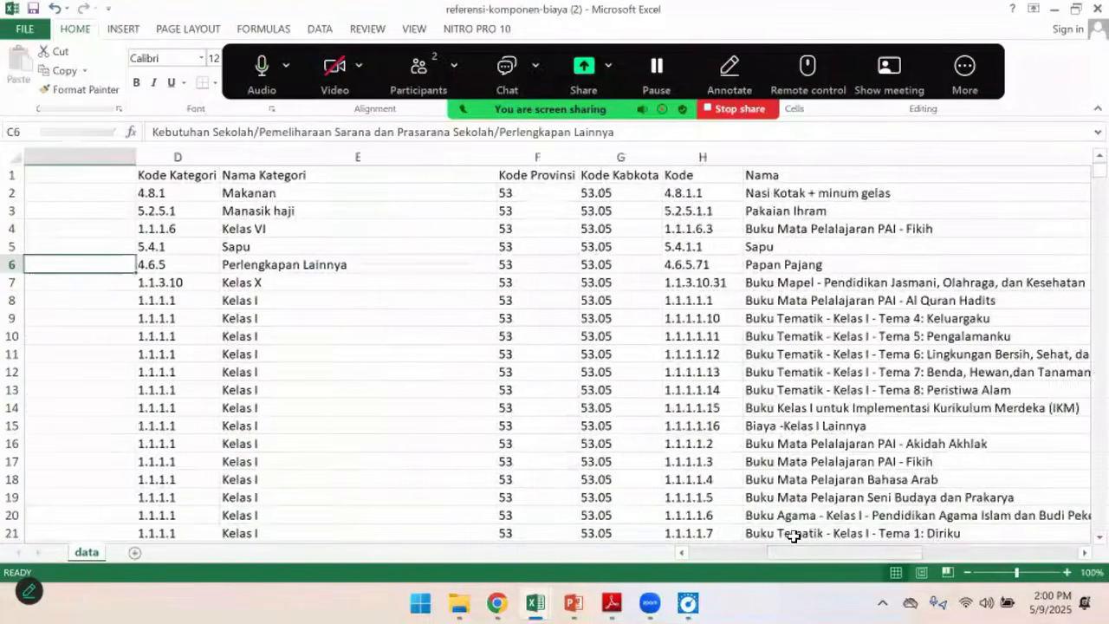
# Search the Nama column of the component sheet for "kertas", moving the search dialog clear of the data
pyautogui.moveTo(782, 559); pyautogui.dragTo(885, 551)
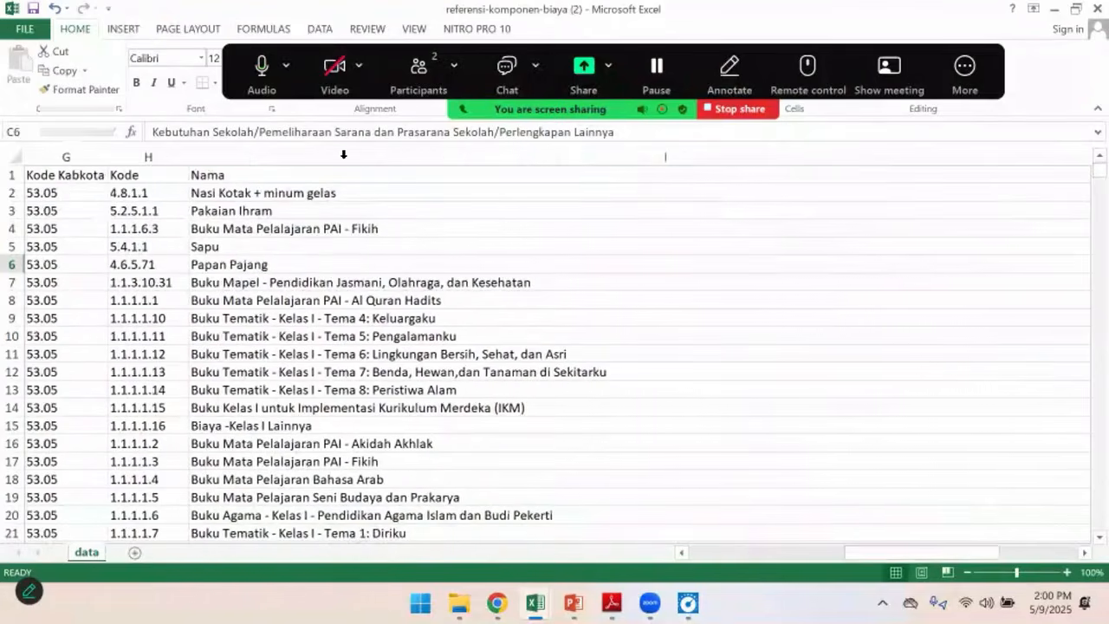
pyautogui.click(341, 152)
pyautogui.hotkey('ctrl', 'f')
pyautogui.write('kertas')
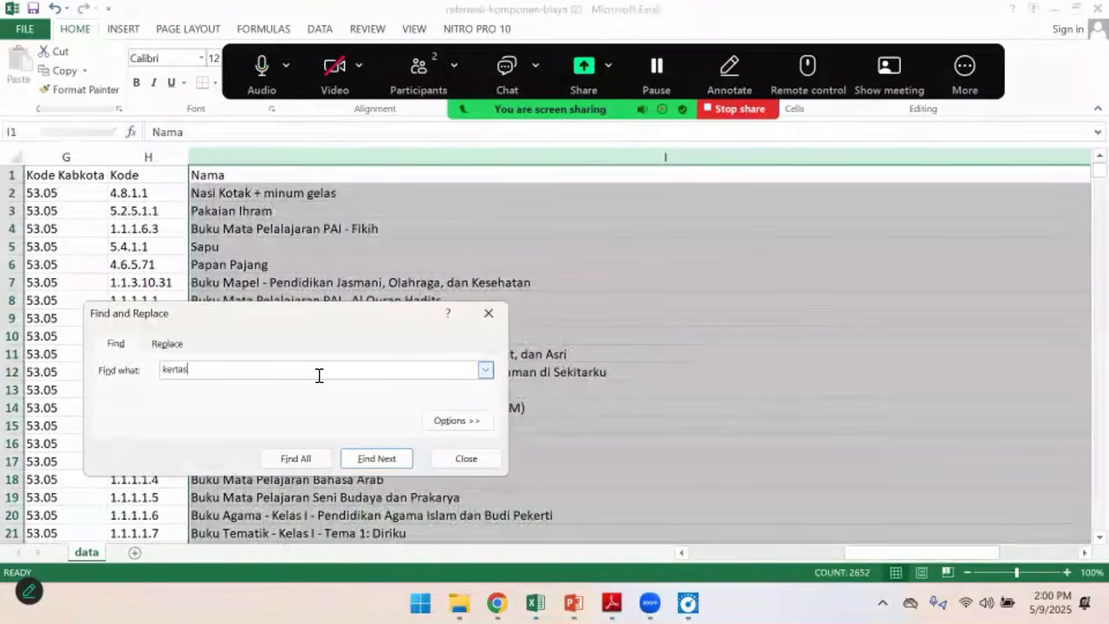
pyautogui.click(374, 458)
pyautogui.moveTo(321, 314); pyautogui.dragTo(514, 171)
pyautogui.click(619, 314)
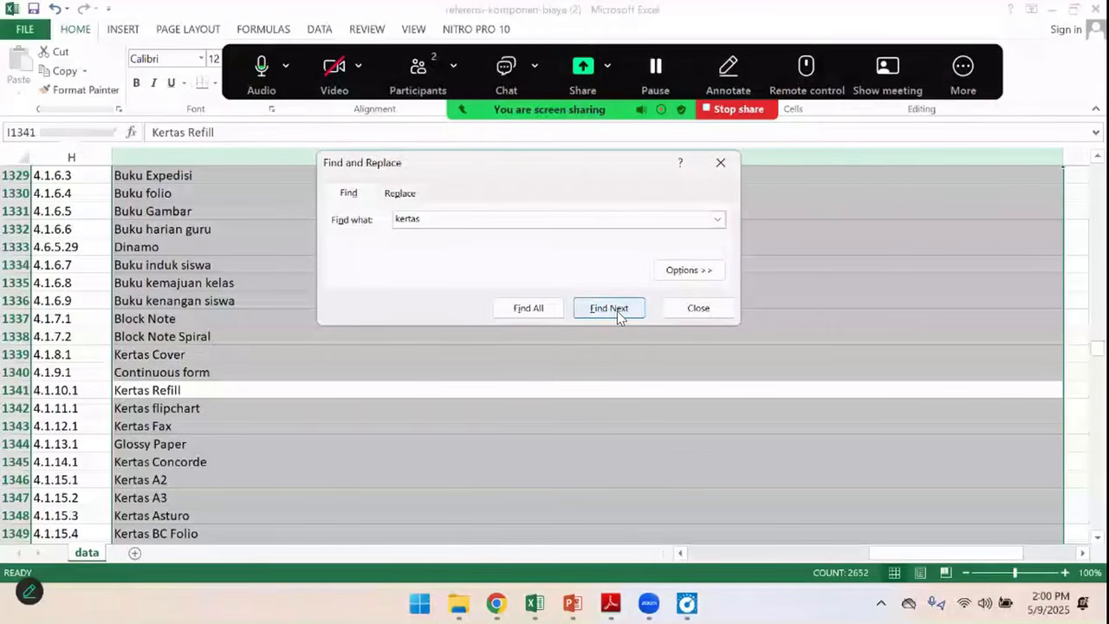
# Step through the successive "kertas" matches in the Nama column, looking for the A4 paper component
pyautogui.click(590, 311)
pyautogui.click(589, 312)
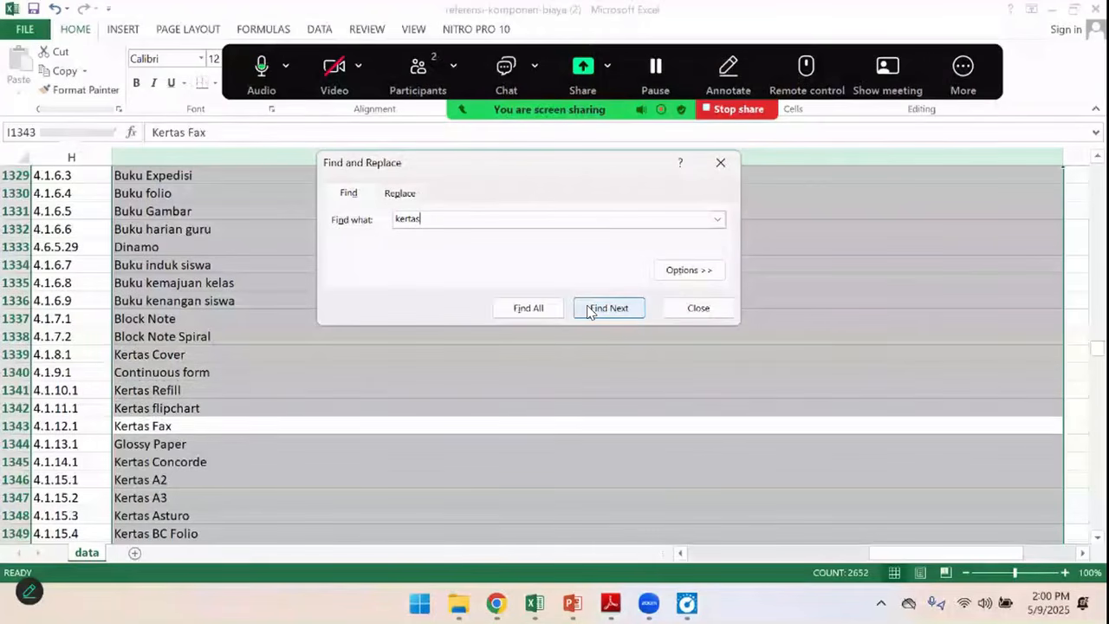
pyautogui.click(591, 312)
pyautogui.click(593, 313)
pyautogui.click(594, 312)
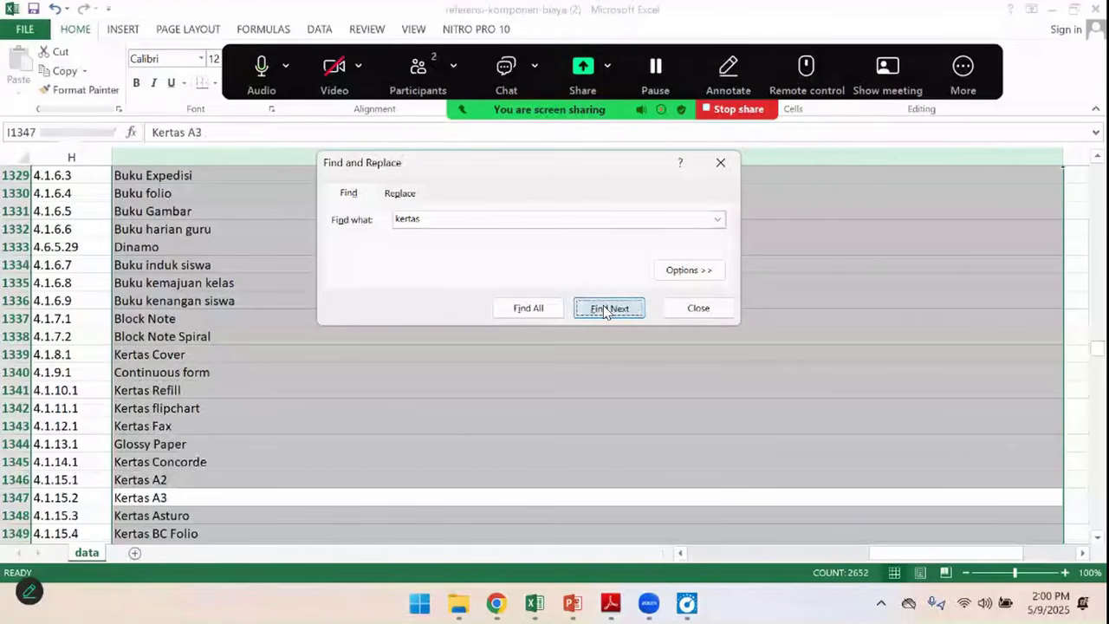
pyautogui.click(605, 312)
pyautogui.click(606, 312)
pyautogui.click(607, 313)
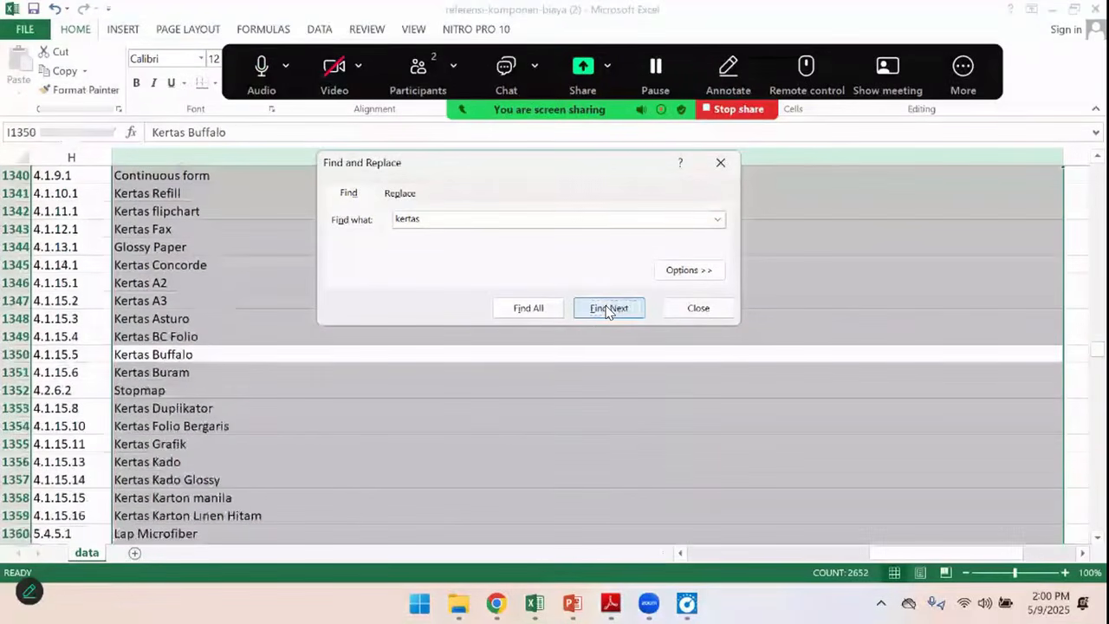
pyautogui.click(608, 313)
pyautogui.click(607, 313)
pyautogui.click(608, 313)
pyautogui.click(608, 314)
pyautogui.click(609, 313)
pyautogui.click(609, 312)
# Try a narrower search for "kertas a4" in the Nama column
pyautogui.click(434, 216)
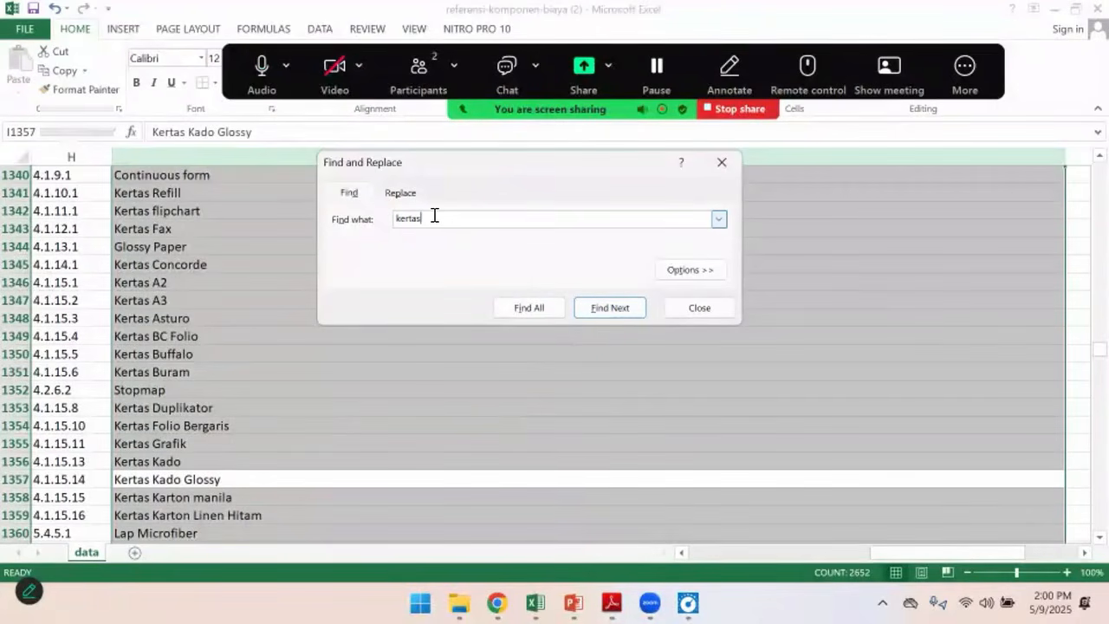
pyautogui.write('a4')
pyautogui.click(612, 310)
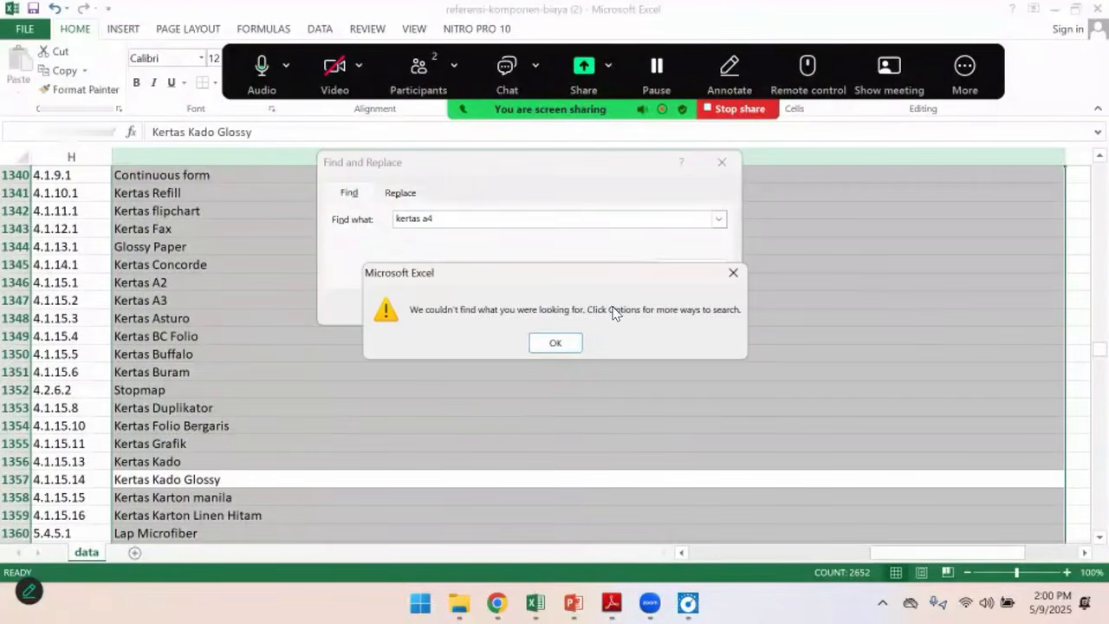
pyautogui.click(551, 342)
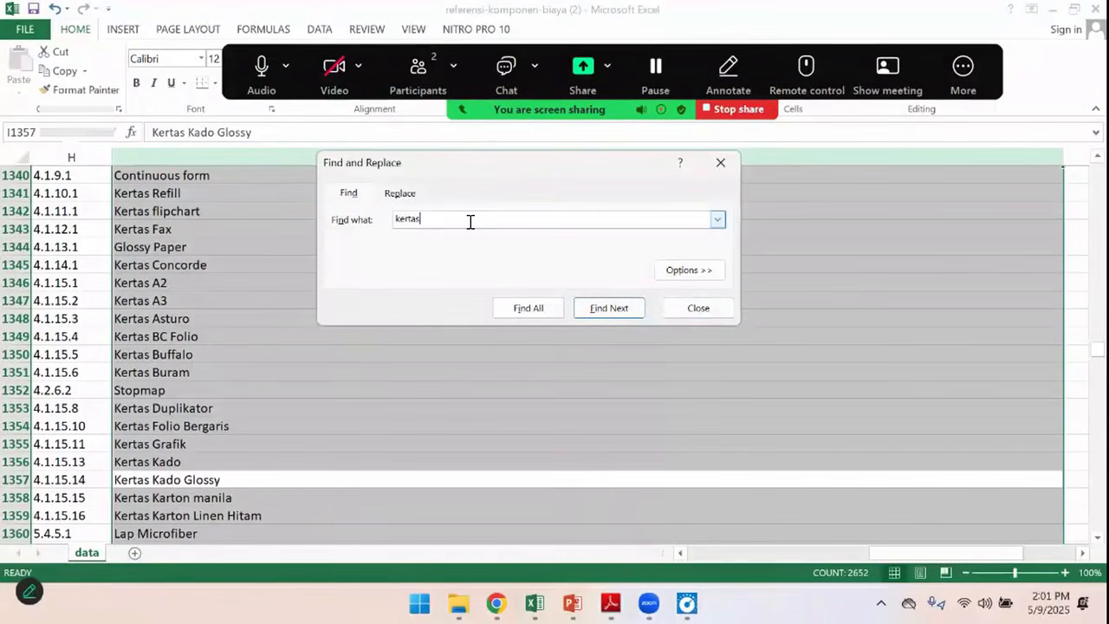
# Search for "kertas" again, go through the further matches and close the search
pyautogui.click(617, 312)
pyautogui.click(619, 314)
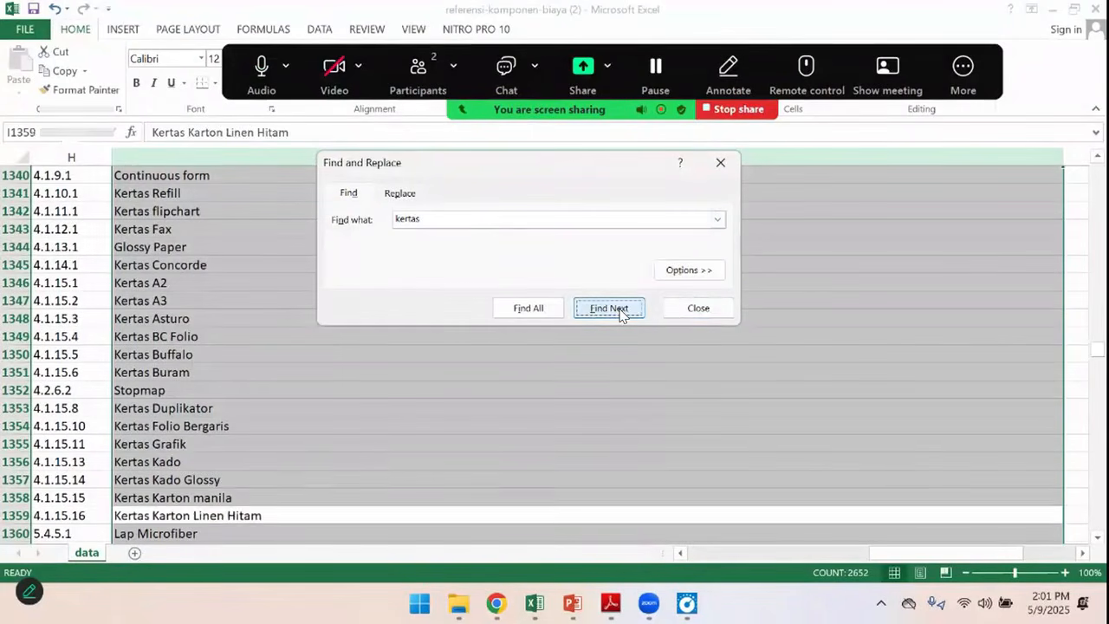
pyautogui.click(619, 313)
pyautogui.click(620, 313)
pyautogui.click(620, 314)
pyautogui.click(619, 314)
pyautogui.click(619, 313)
pyautogui.click(619, 313)
pyautogui.click(619, 314)
pyautogui.click(619, 314)
pyautogui.click(699, 308)
# Examine the component names around the Kertas entries in the Nama column for a suitable paper item
pyautogui.scroll(-2, 398, 419)
pyautogui.scroll(-8, 398, 419)
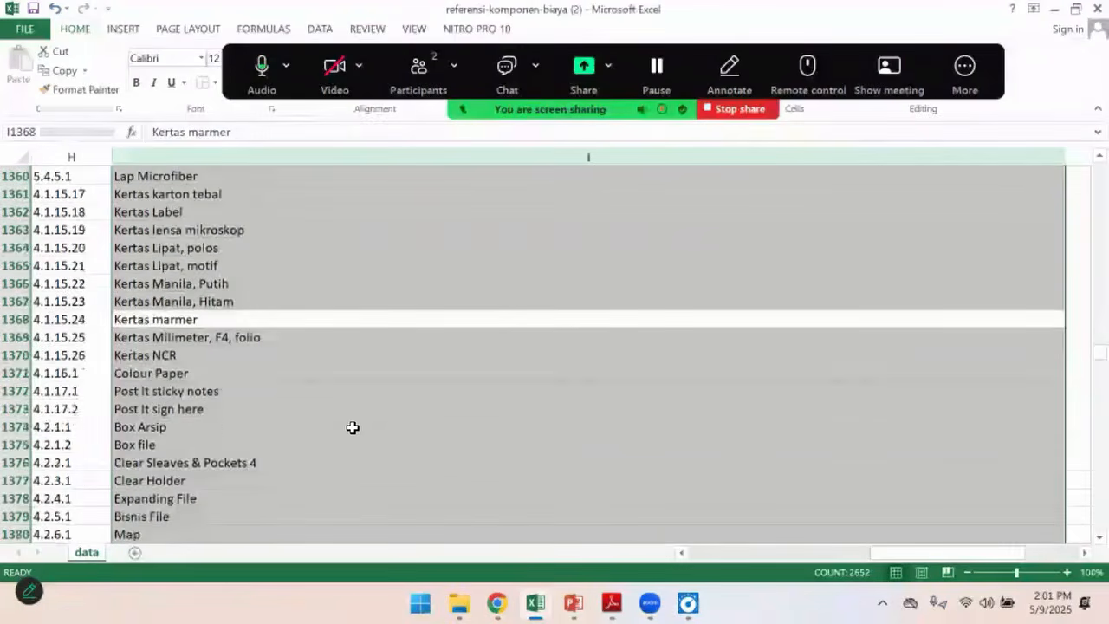
pyautogui.scroll(-5, 212, 430)
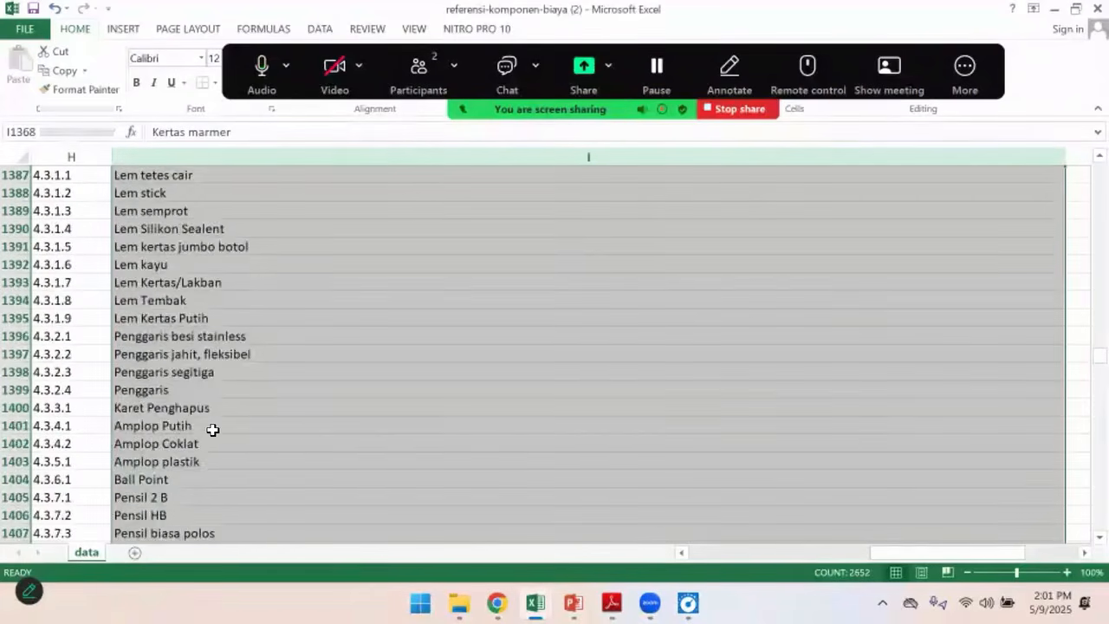
pyautogui.scroll(-6, 212, 428)
pyautogui.scroll(8, 212, 428)
pyautogui.scroll(-16, 196, 415)
pyautogui.scroll(19, 193, 413)
pyautogui.scroll(20, 187, 376)
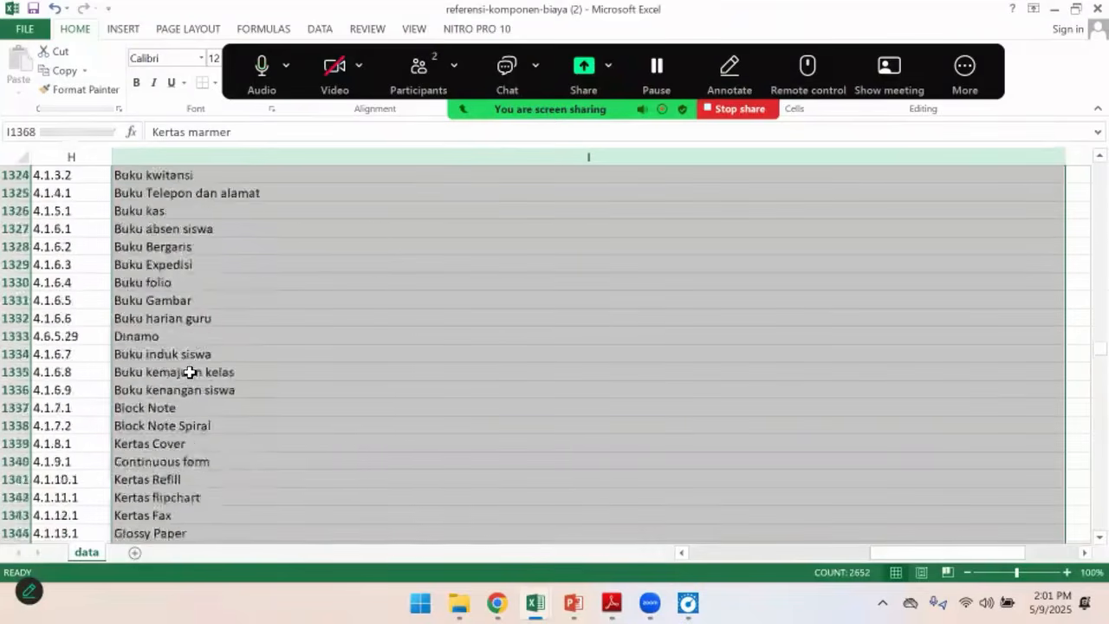
# Add a filter to the Nama column and restrict it to names containing "kertas"
pyautogui.moveTo(1088, 345); pyautogui.dragTo(1083, 166)
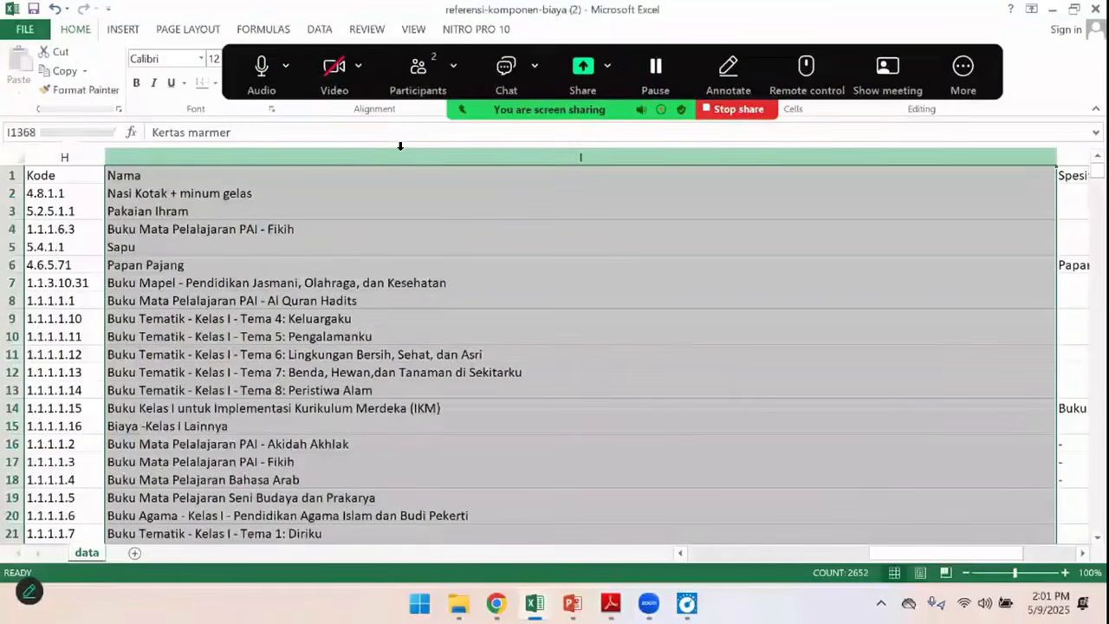
pyautogui.click(401, 145)
pyautogui.click(320, 28)
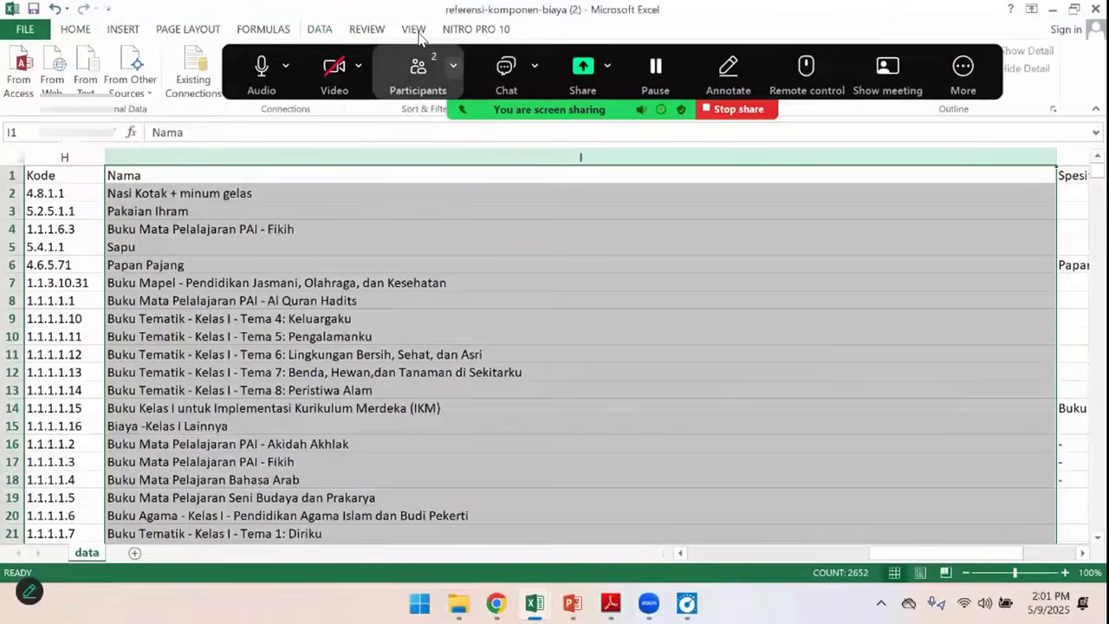
pyautogui.moveTo(421, 50); pyautogui.dragTo(423, 58)
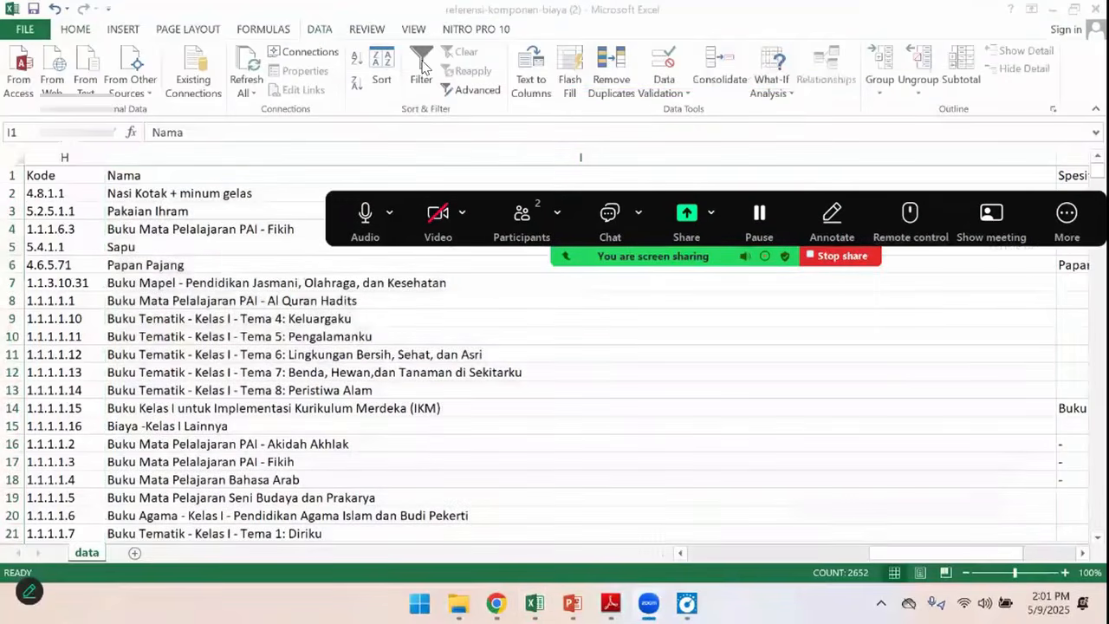
pyautogui.click(422, 67)
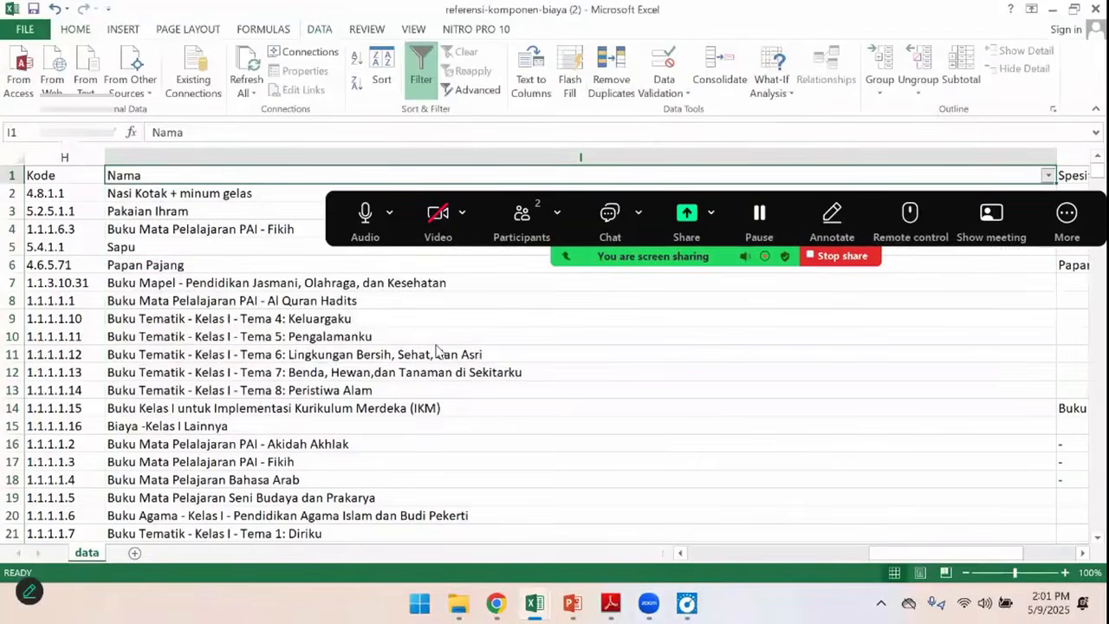
pyautogui.hotkey('alt', 'Down')
pyautogui.click(902, 323)
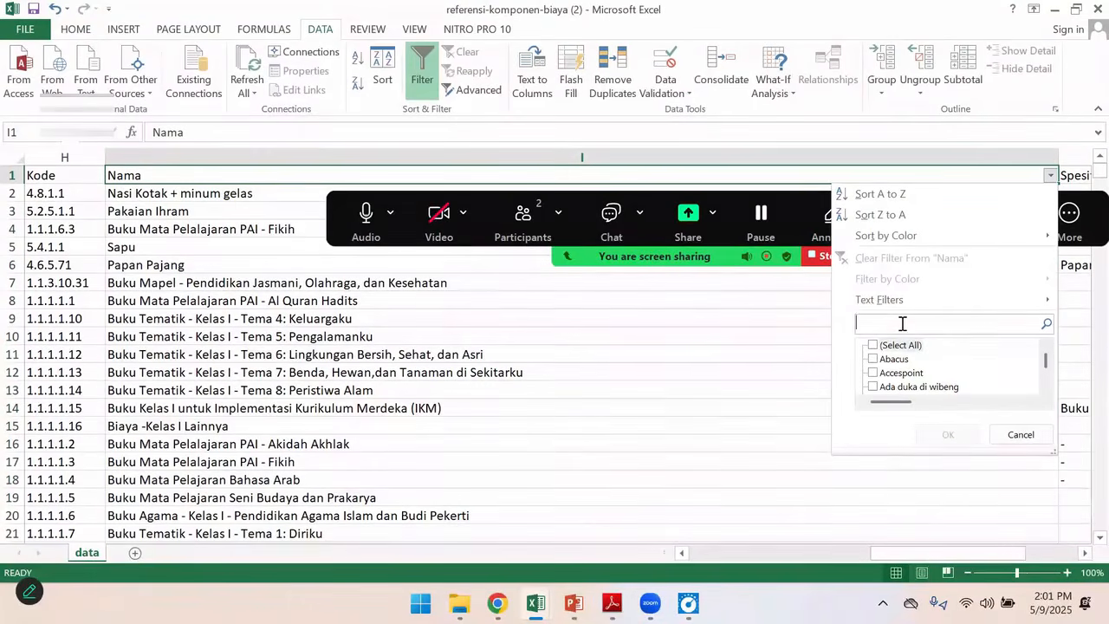
pyautogui.write('kertas')
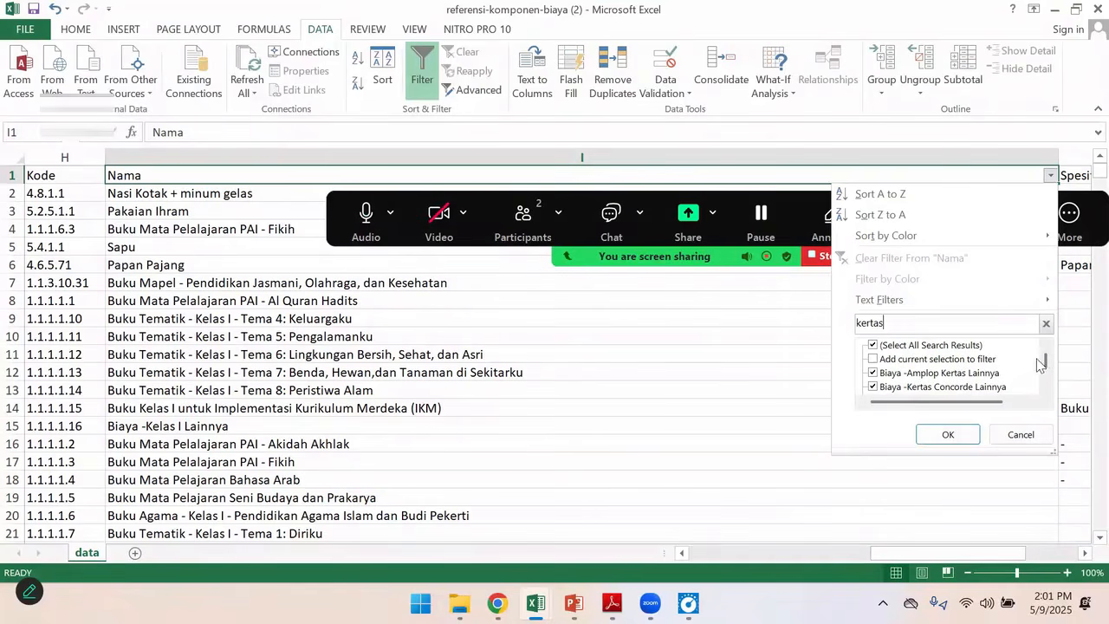
pyautogui.click(949, 435)
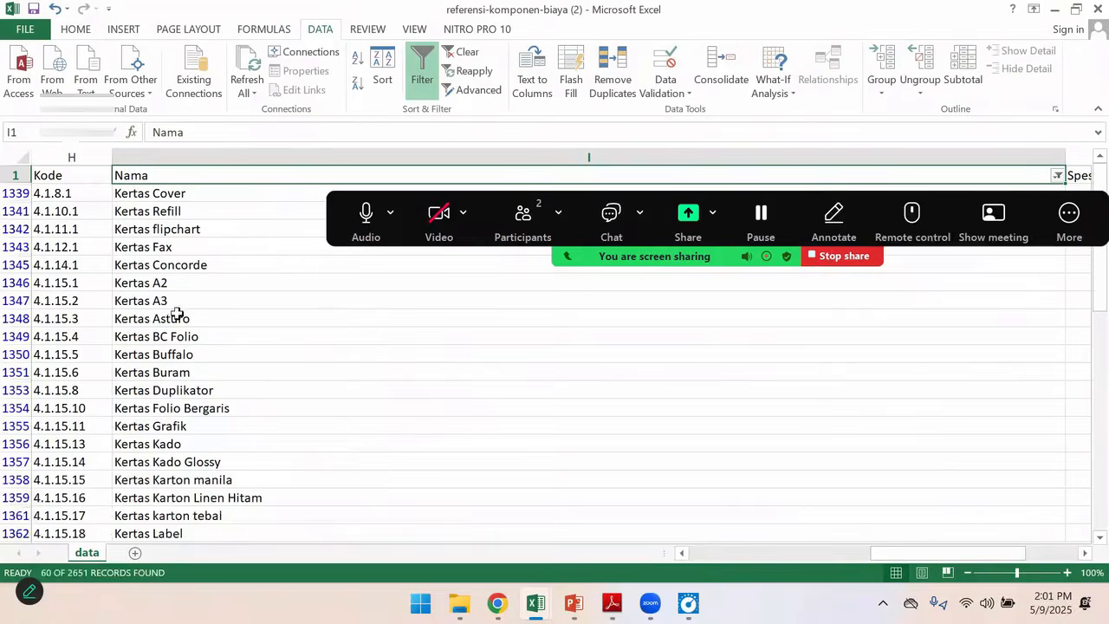
# Examine the filtered component names for the entry that fits A4 paper
pyautogui.click(201, 390)
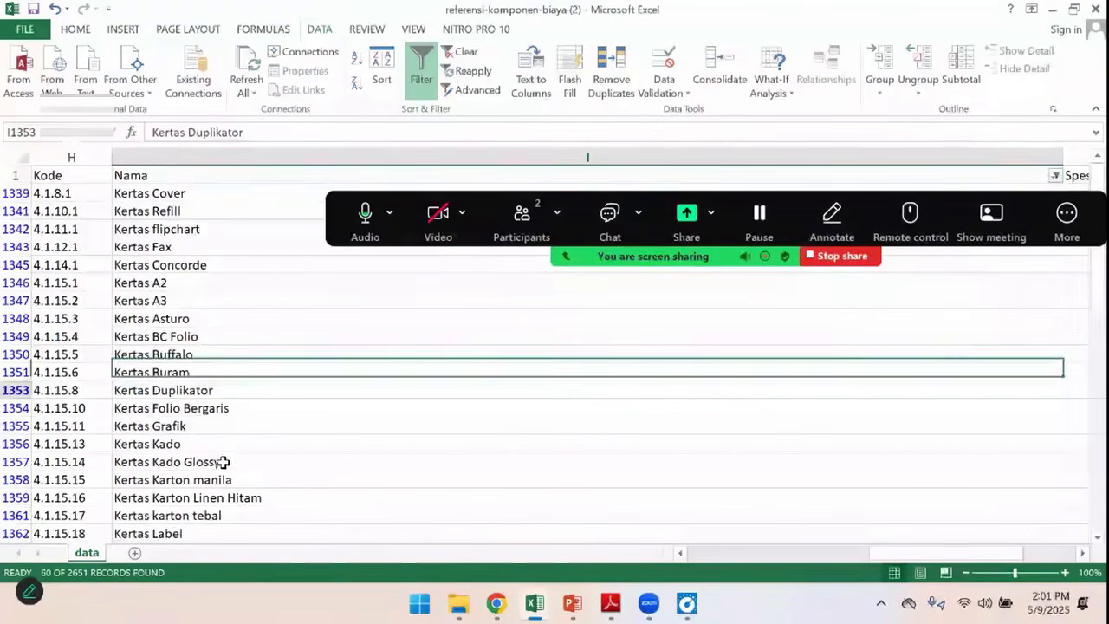
pyautogui.scroll(-4, 216, 433)
pyautogui.scroll(-9, 220, 475)
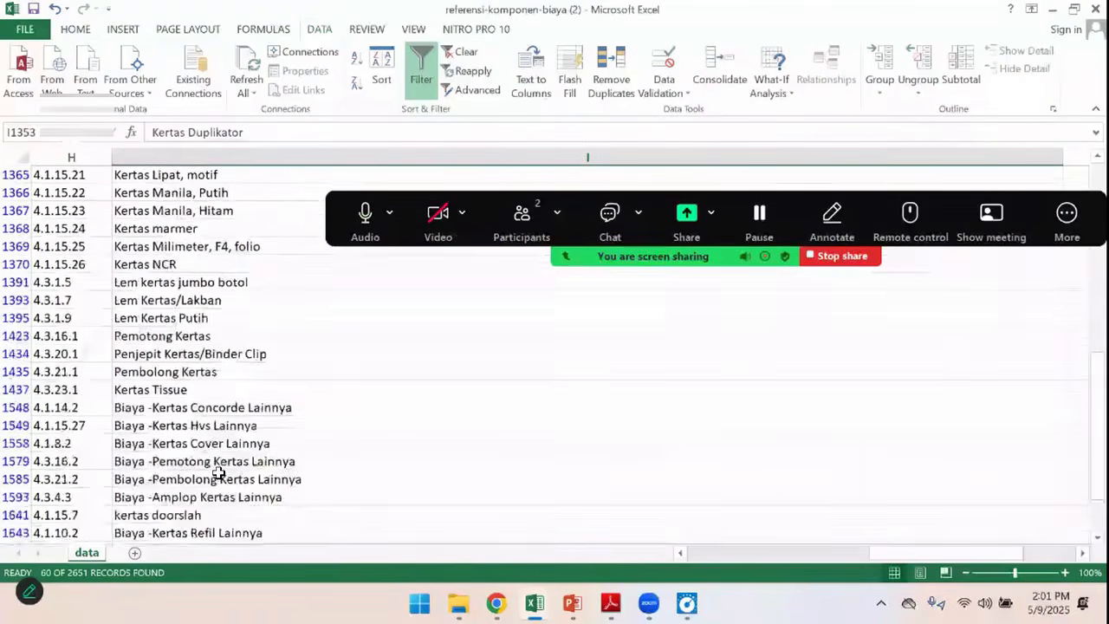
pyautogui.scroll(-3, 219, 475)
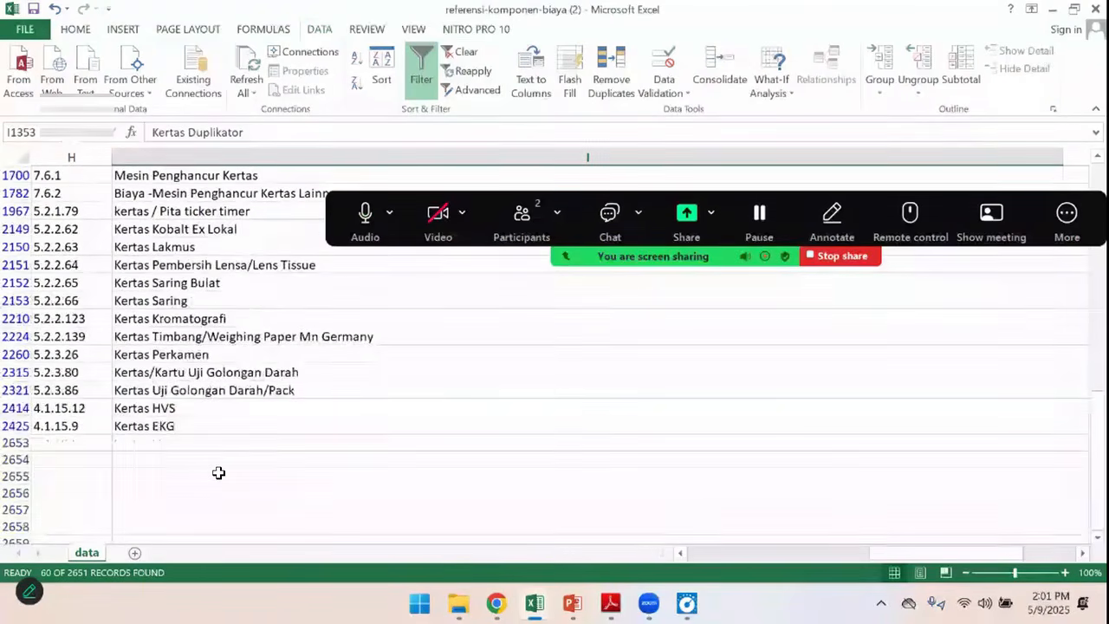
pyautogui.scroll(2, 217, 473)
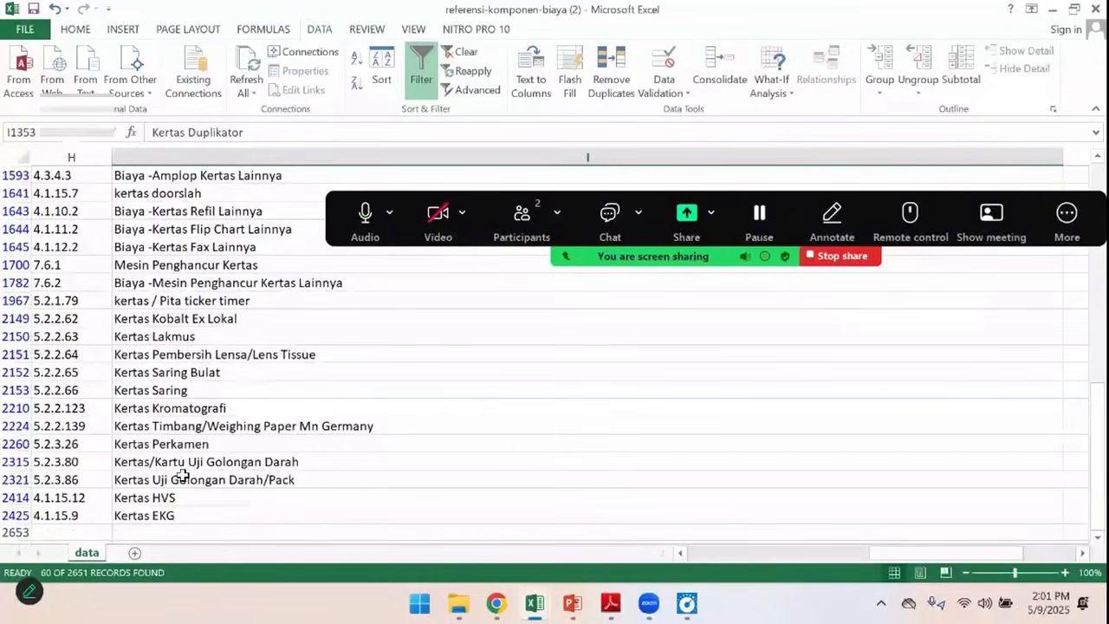
pyautogui.scroll(1, 191, 402)
pyautogui.scroll(2, 191, 403)
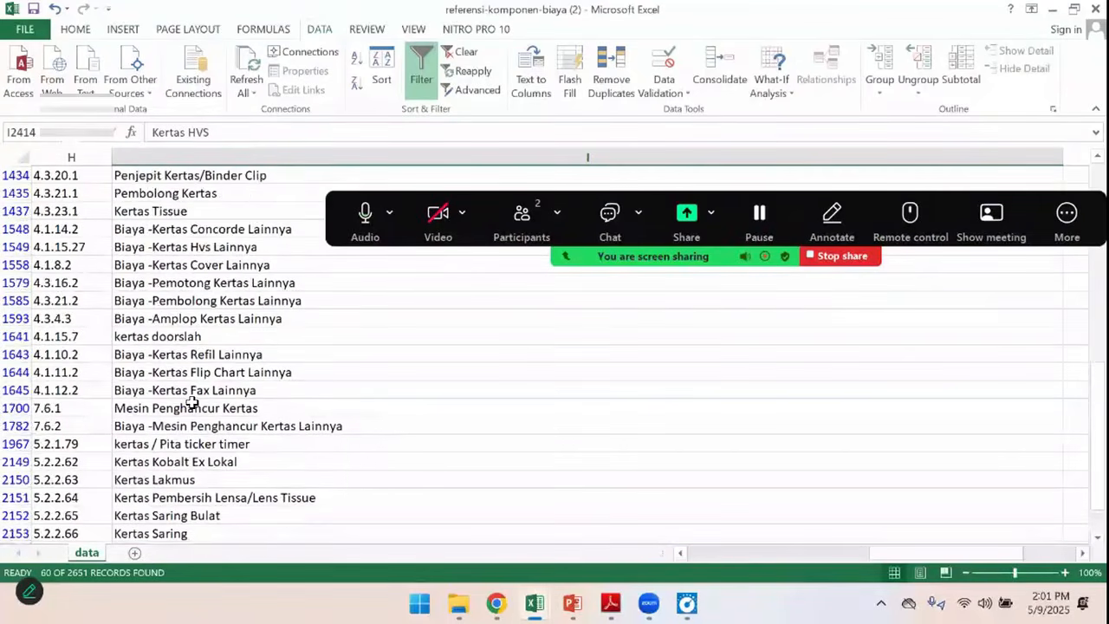
pyautogui.scroll(5, 191, 403)
pyautogui.scroll(5, 213, 326)
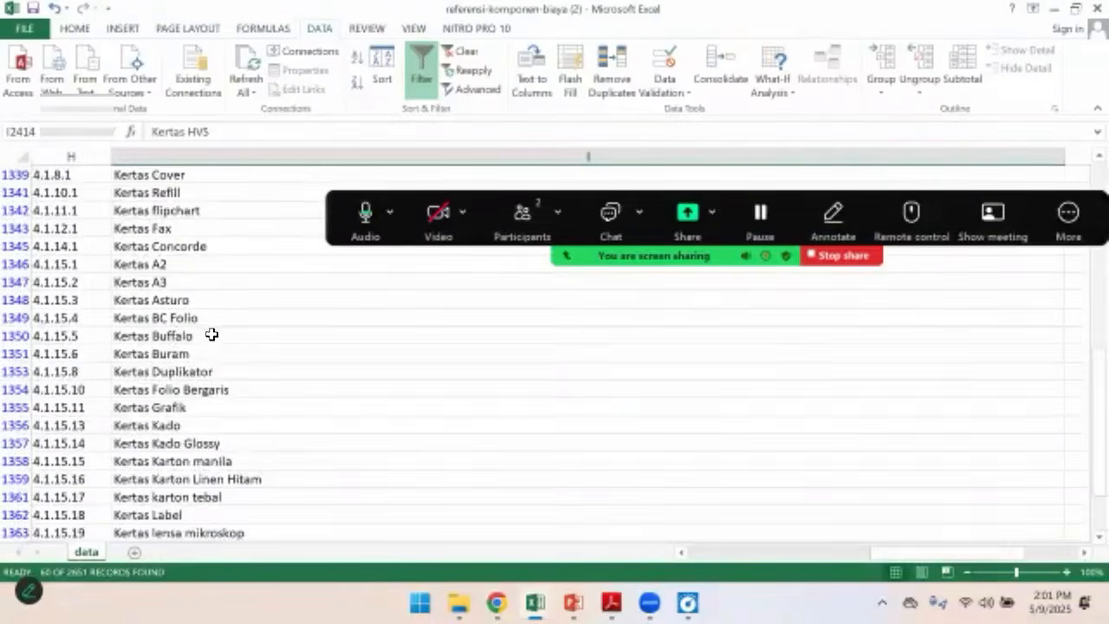
pyautogui.scroll(-4, 216, 346)
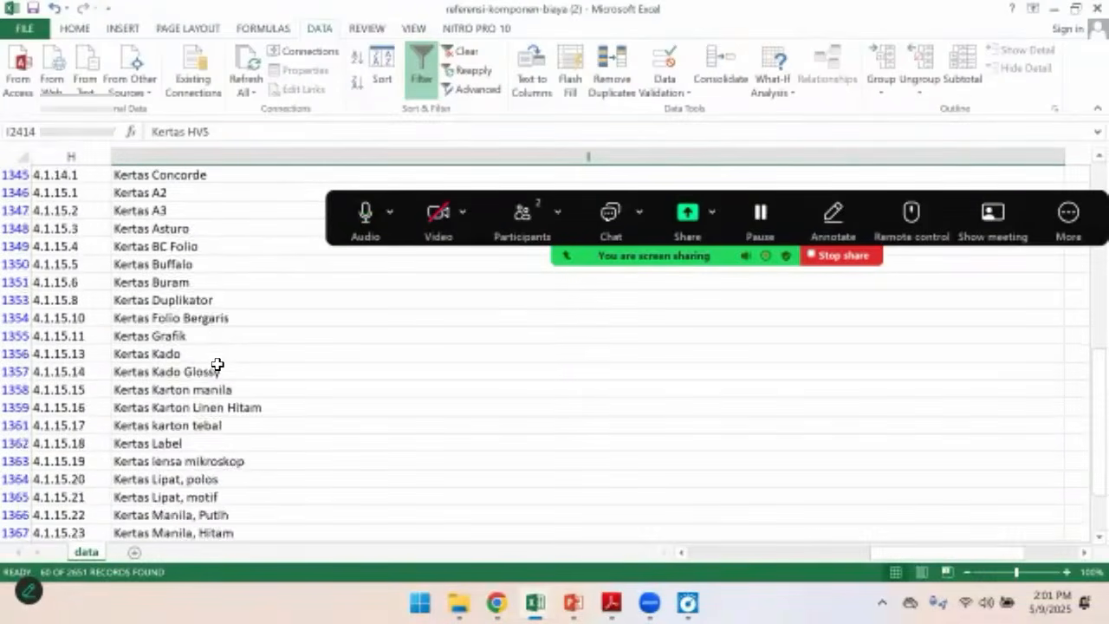
pyautogui.scroll(-2, 217, 364)
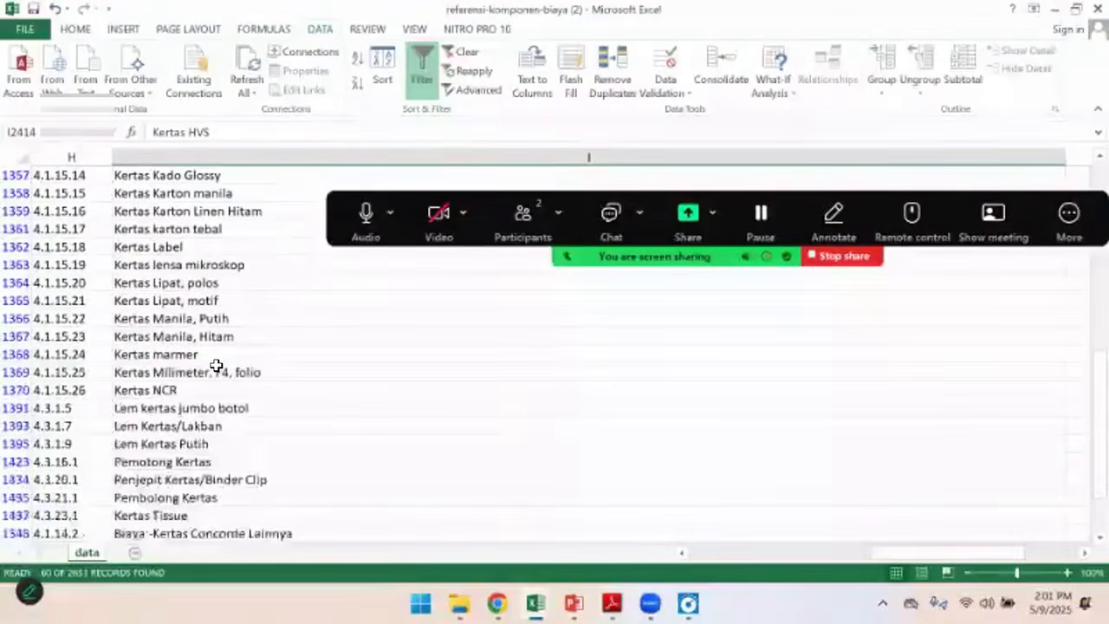
pyautogui.scroll(-3, 237, 418)
pyautogui.scroll(-5, 236, 418)
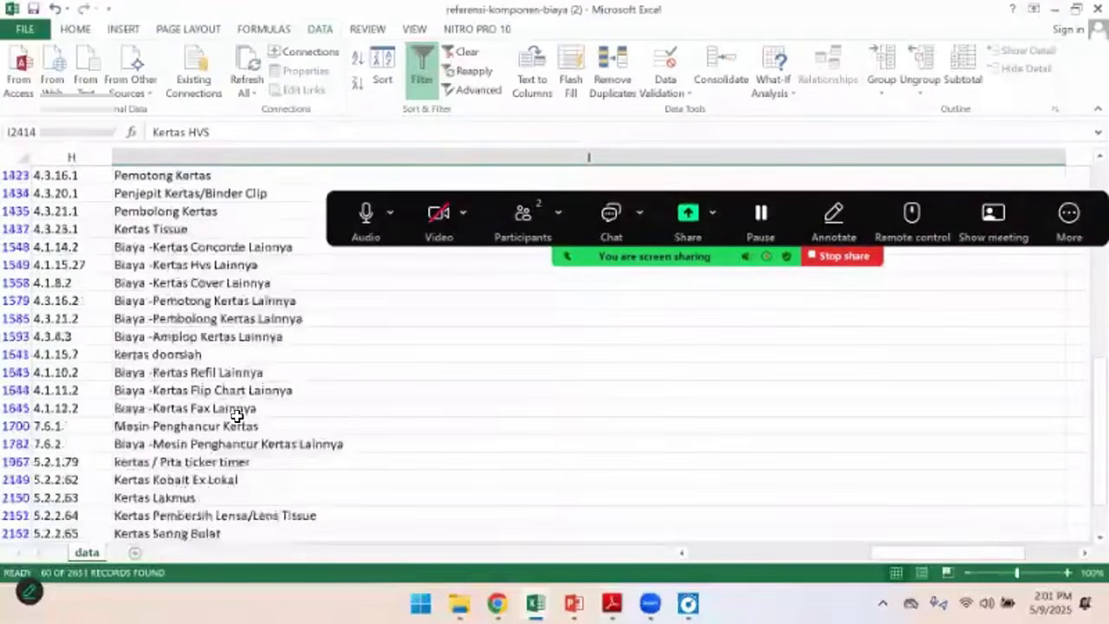
# Select the code text 4.1.15.12 in the Kode cell of the Kertas HVS component
pyautogui.scroll(-1, 220, 429)
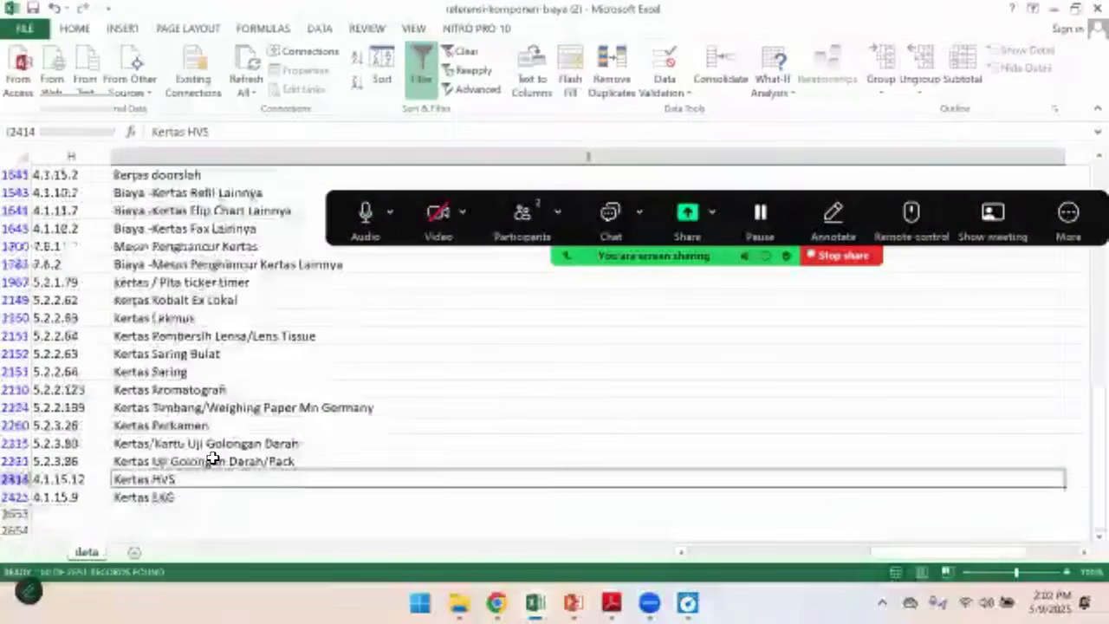
pyautogui.click(96, 479)
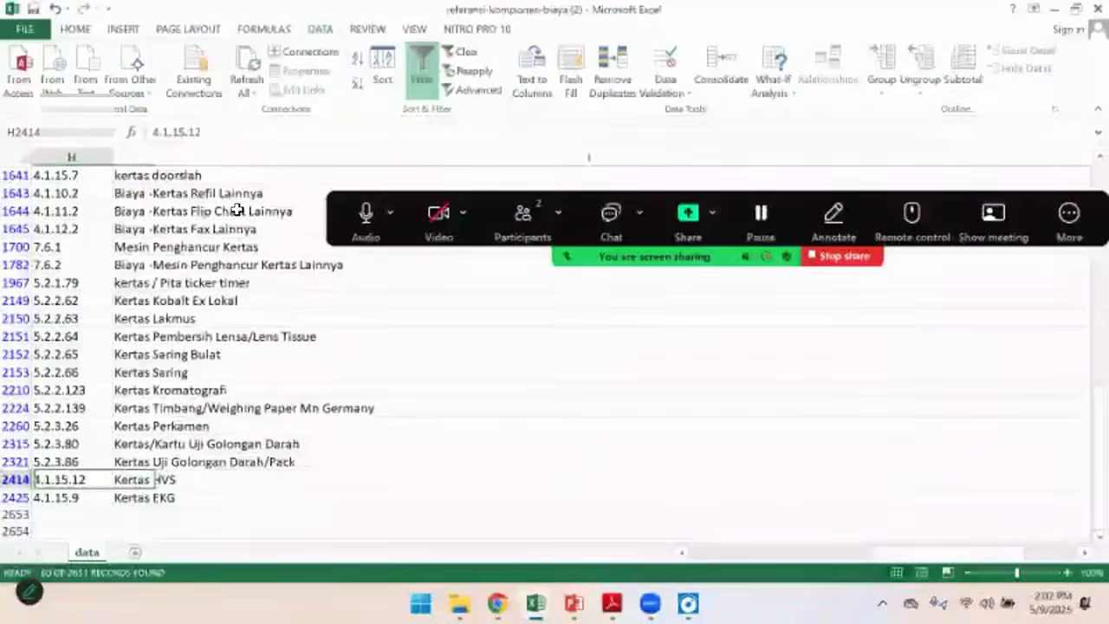
pyautogui.doubleClick(175, 131)
pyautogui.hotkey('ctrl', 'c')
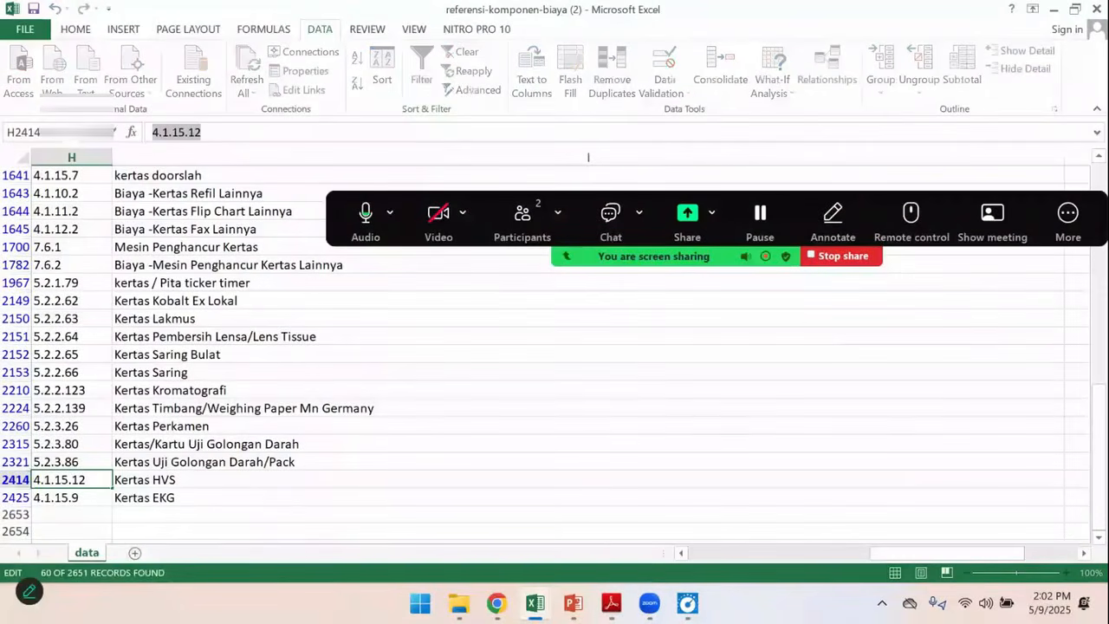
# Switch to eRKAM, open the Pengembangan Standar Pembiayaan details under definitive Belanja, and bring up the cost component picker for a new row
pyautogui.click(496, 604)
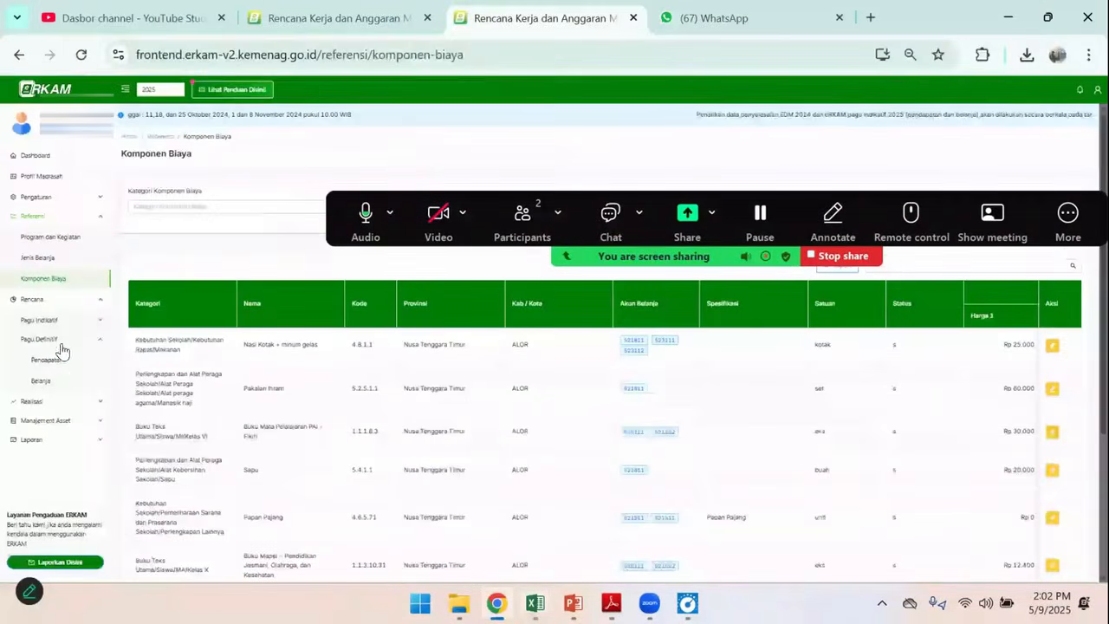
pyautogui.click(45, 383)
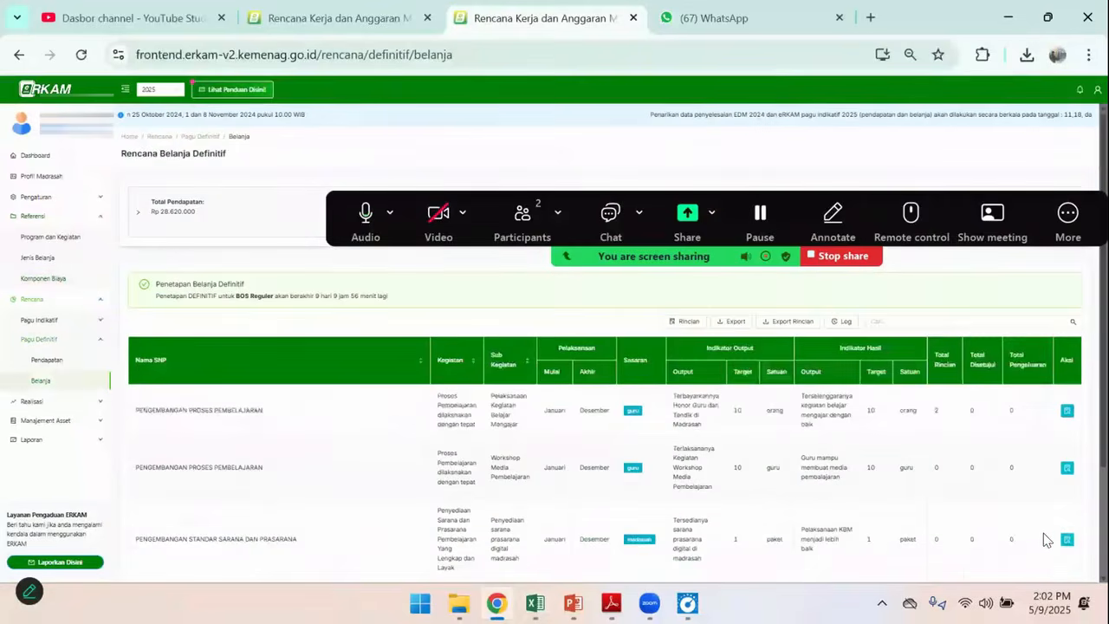
pyautogui.scroll(-2, 1046, 539)
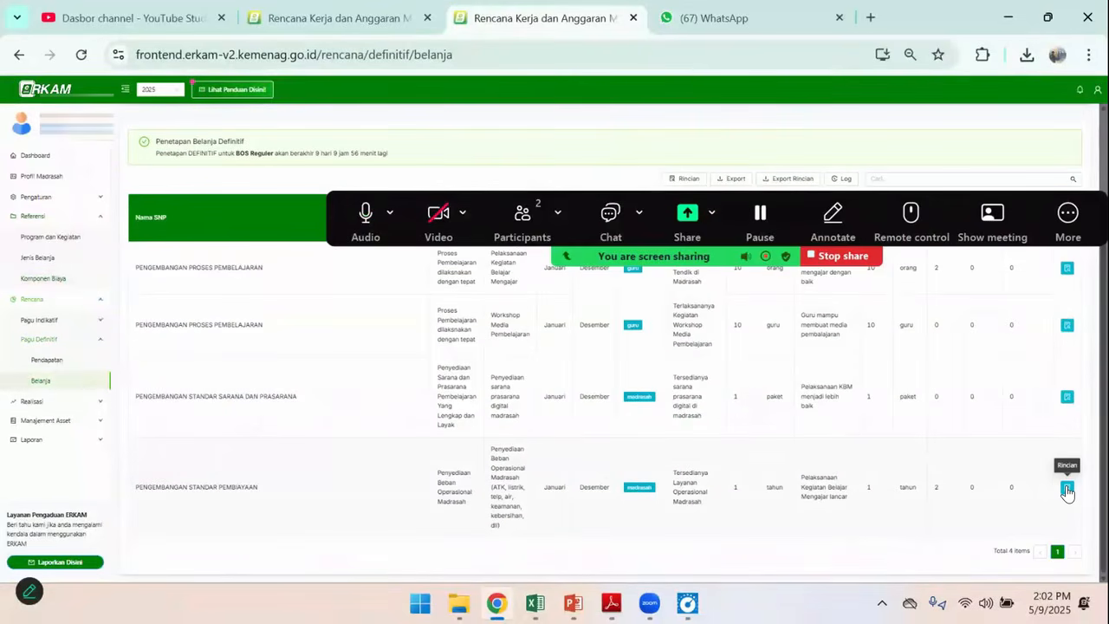
pyautogui.click(1068, 487)
pyautogui.scroll(-3, 215, 543)
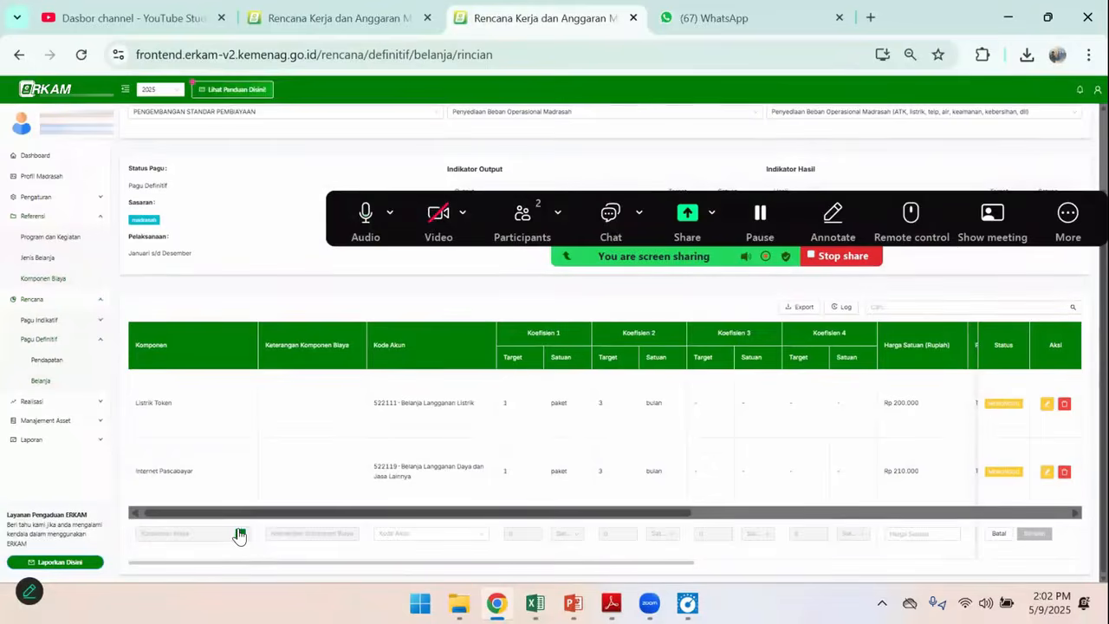
pyautogui.click(241, 535)
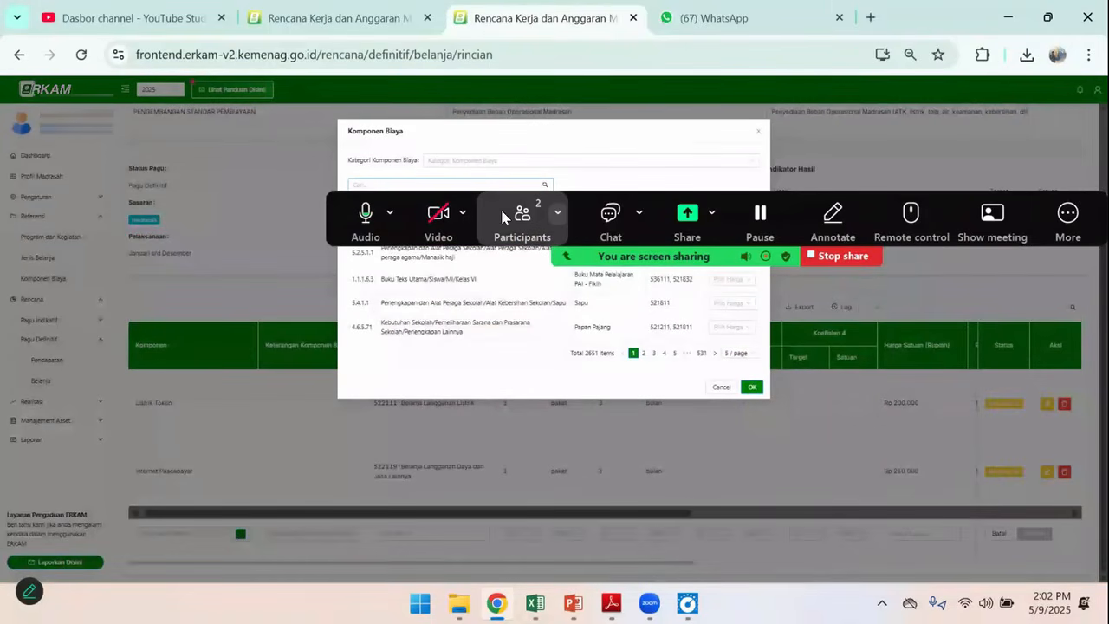
# Try to find the paper component in the picker by searching for its code 4.1.15.12
pyautogui.click(390, 184)
pyautogui.hotkey('ctrl', 'v')
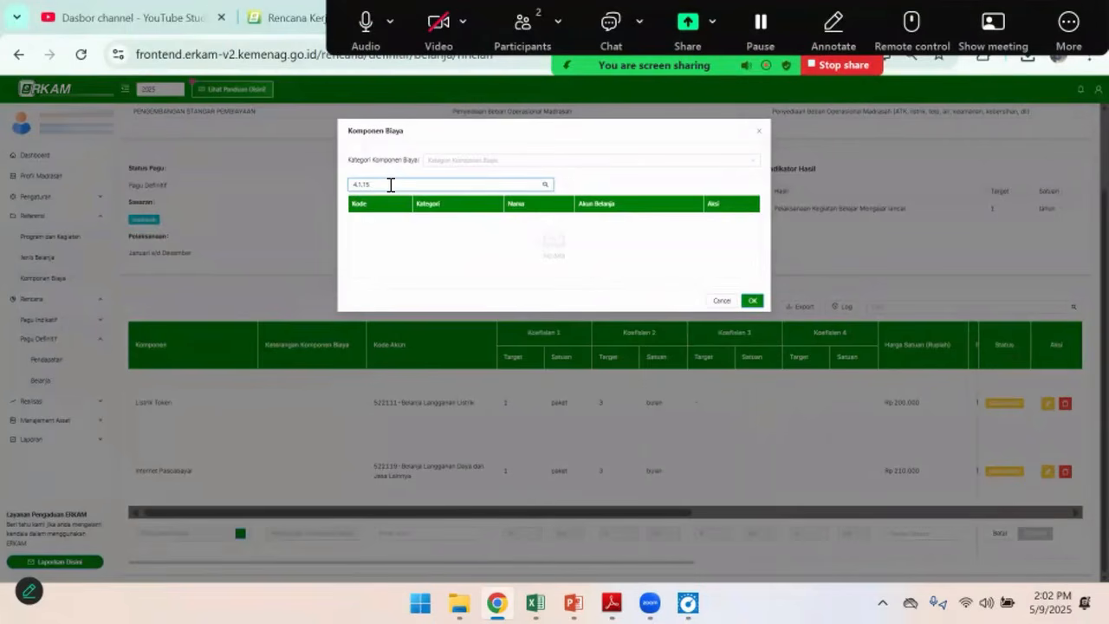
pyautogui.press('BackSpace')
pyautogui.press('BackSpace')
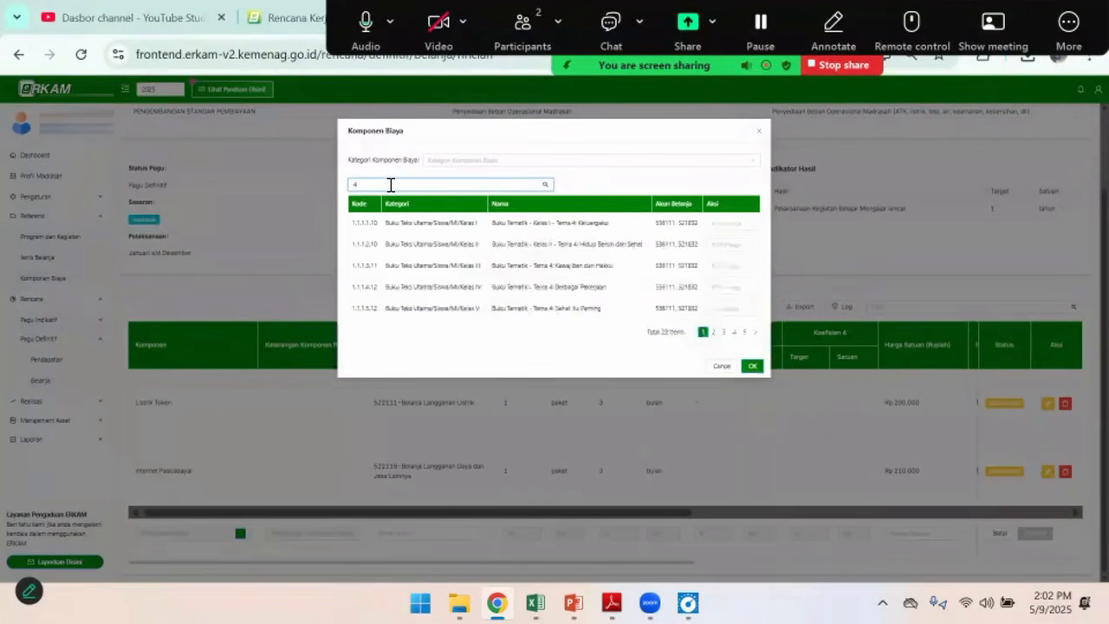
pyautogui.write('.1')
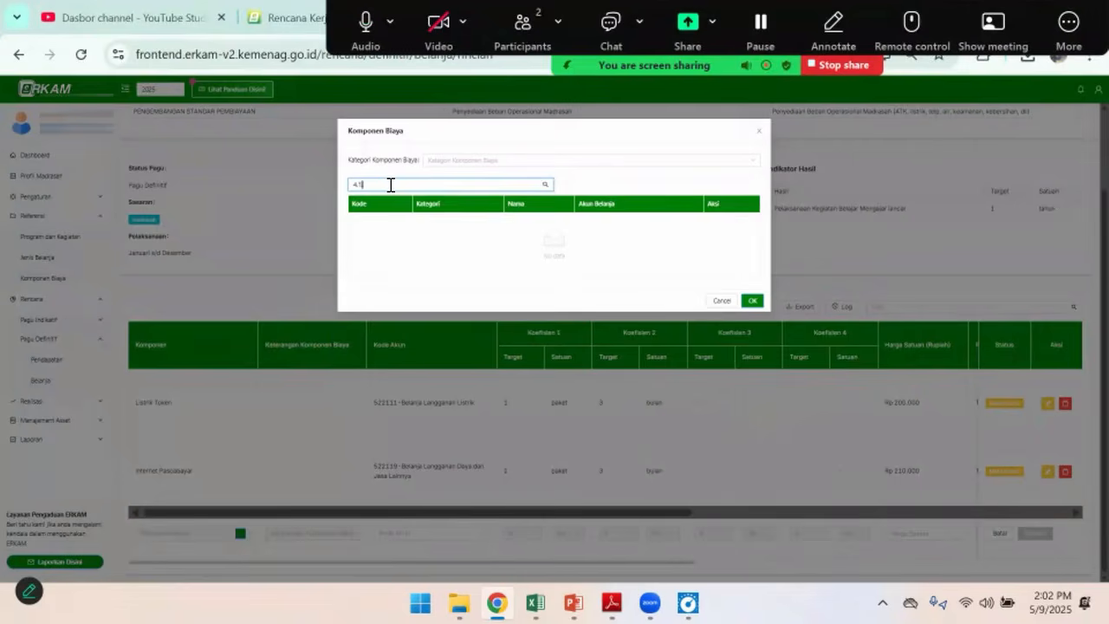
pyautogui.press('BackSpace')
pyautogui.press('BackSpace')
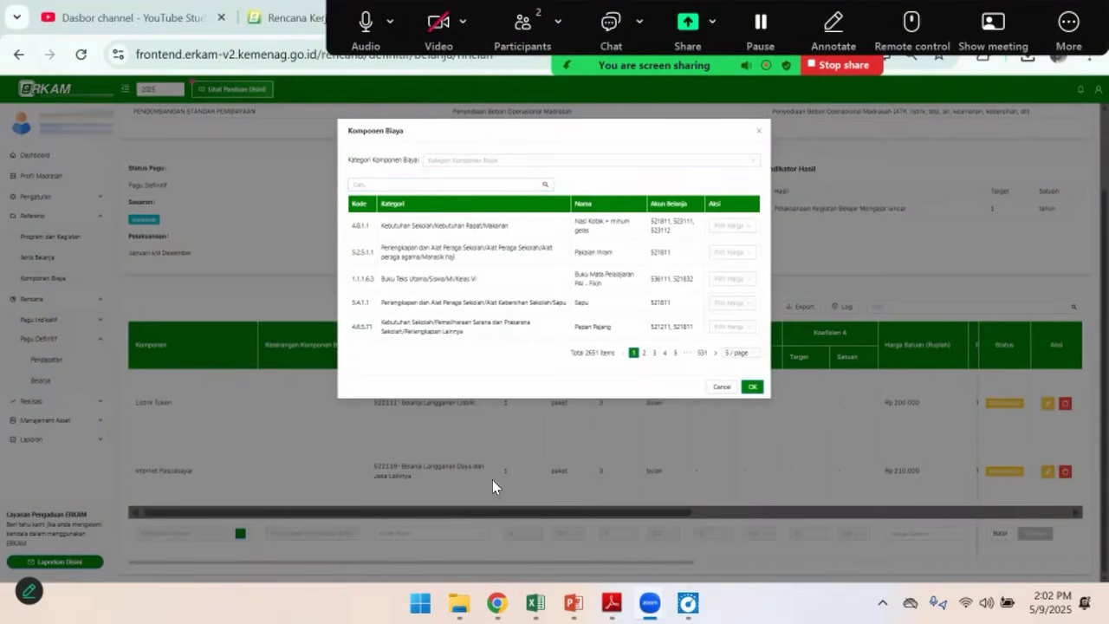
pyautogui.moveTo(536, 602)
pyautogui.click(680, 512)
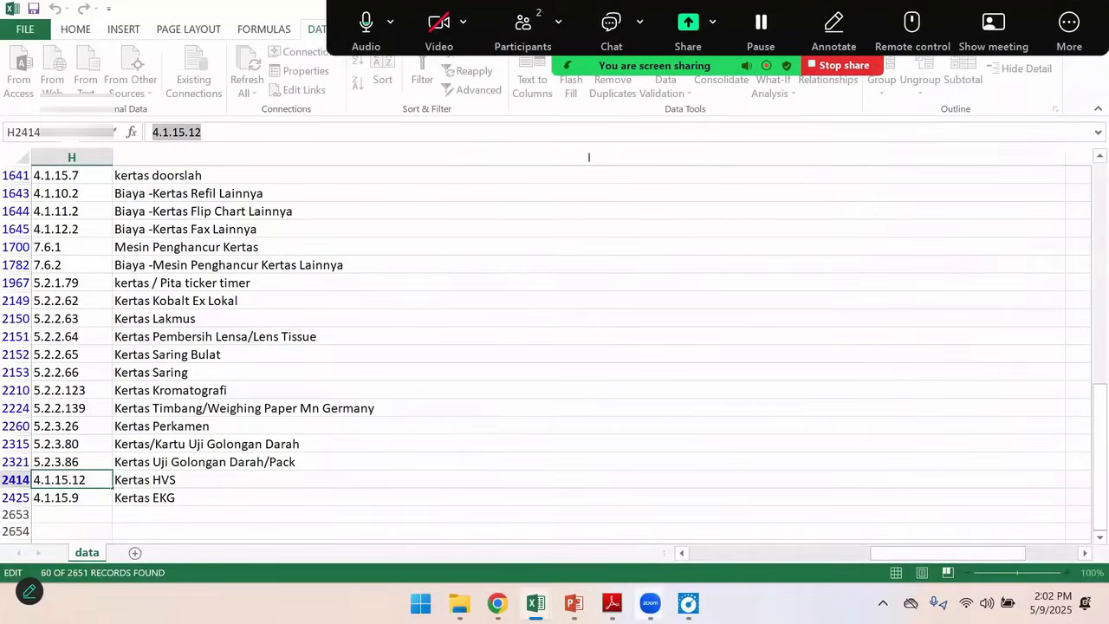
pyautogui.moveTo(497, 603)
pyautogui.click(474, 519)
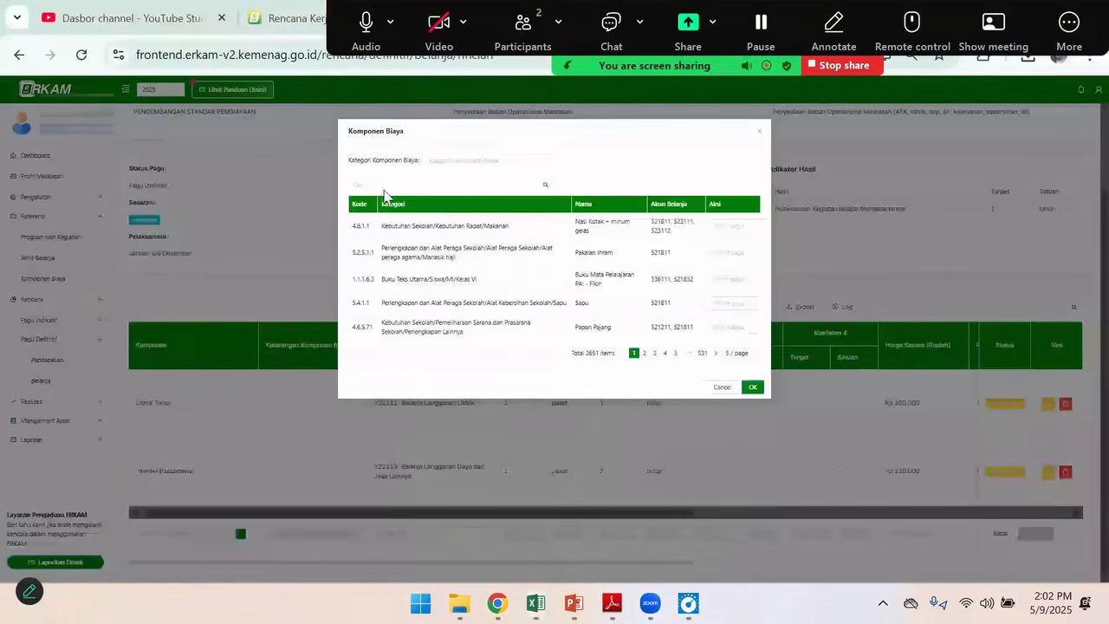
# Search the cost components for "hvs", find Kertas HVS with code 4.1.15.12, and choose Tetapkan Harga for it
pyautogui.write('vs')
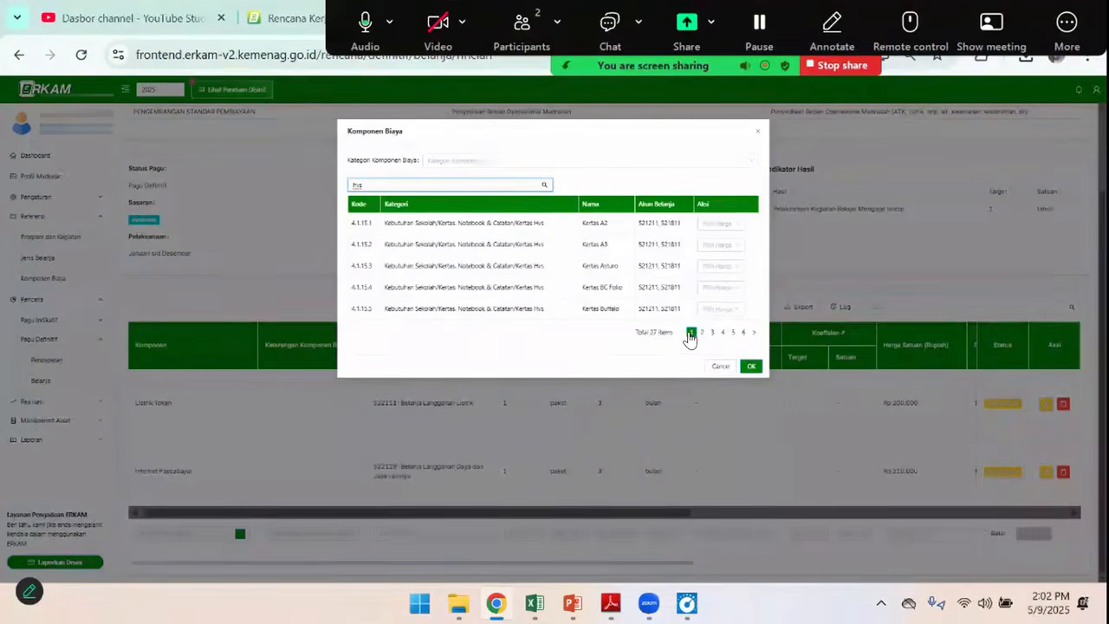
pyautogui.click(752, 334)
pyautogui.click(752, 334)
pyautogui.click(752, 333)
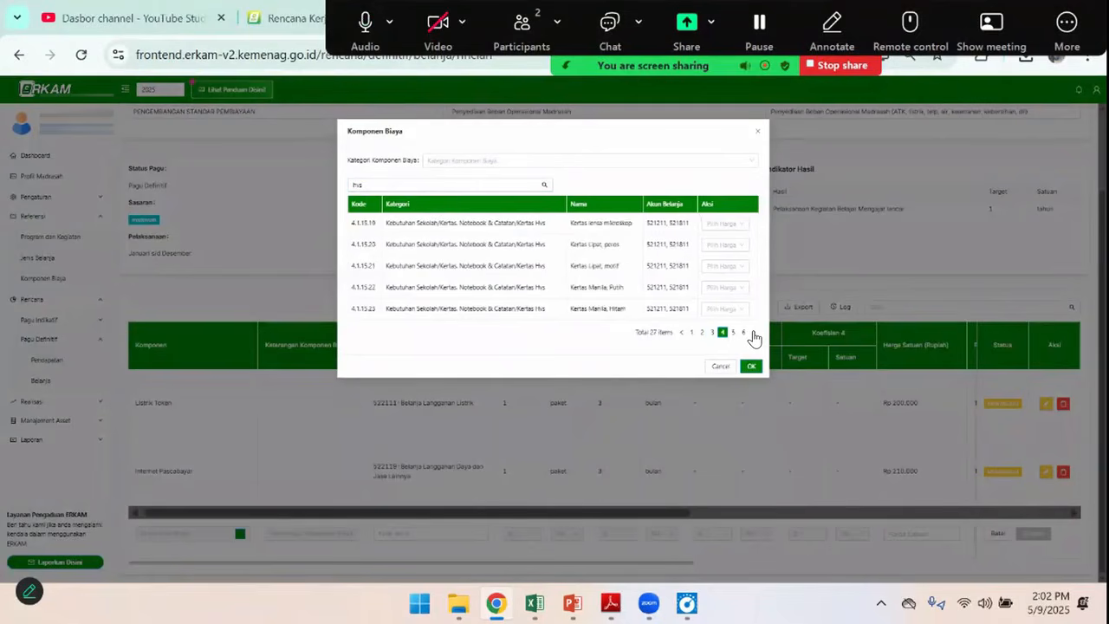
pyautogui.click(752, 334)
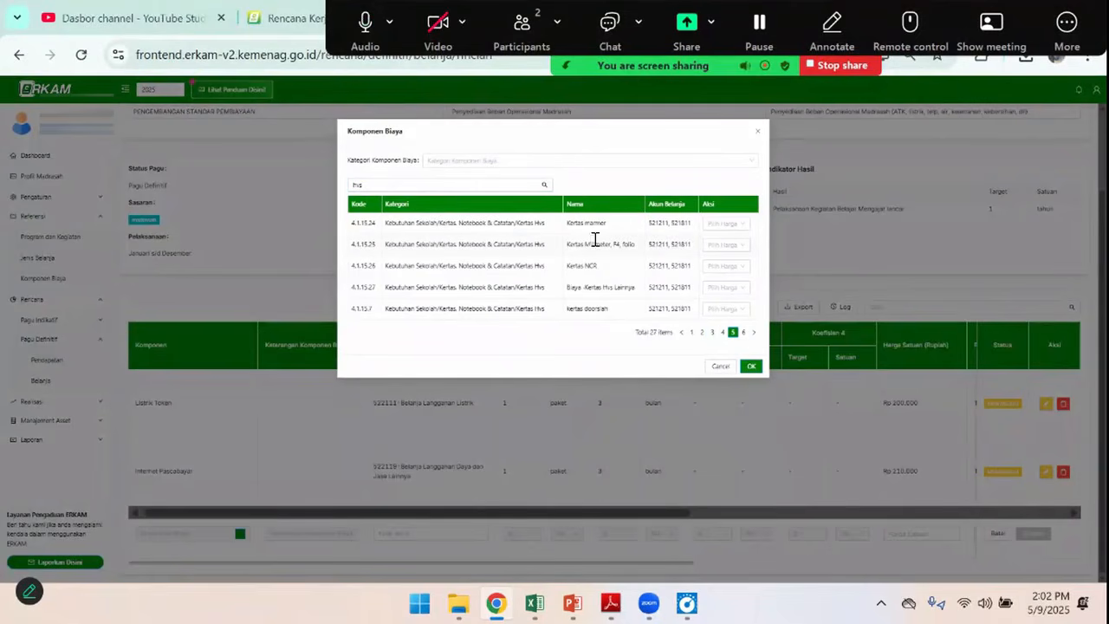
pyautogui.click(744, 246)
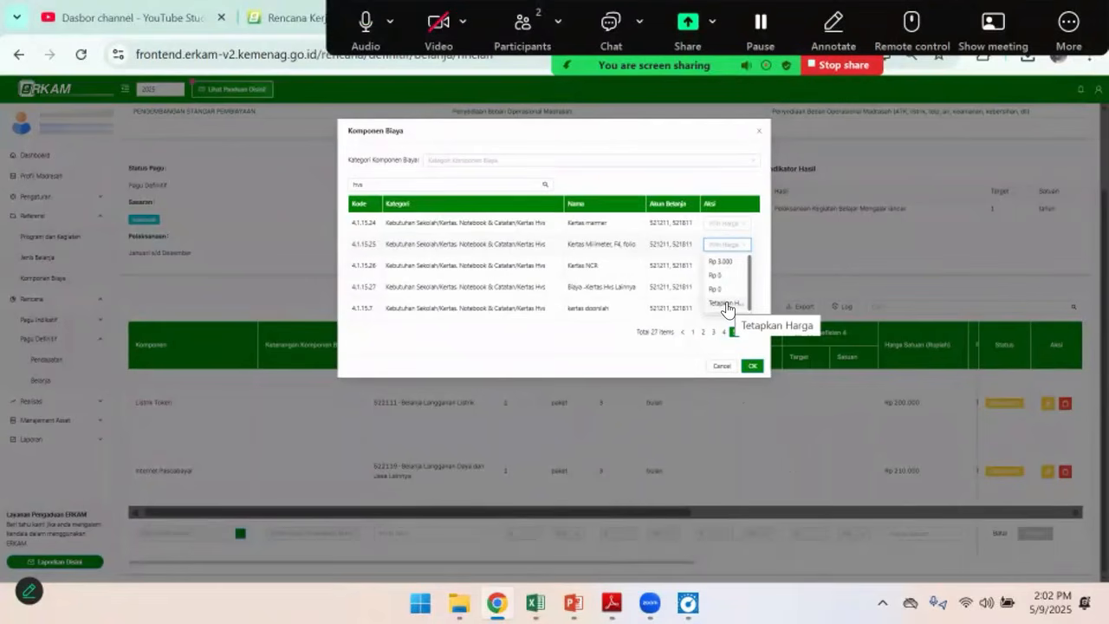
pyautogui.click(653, 206)
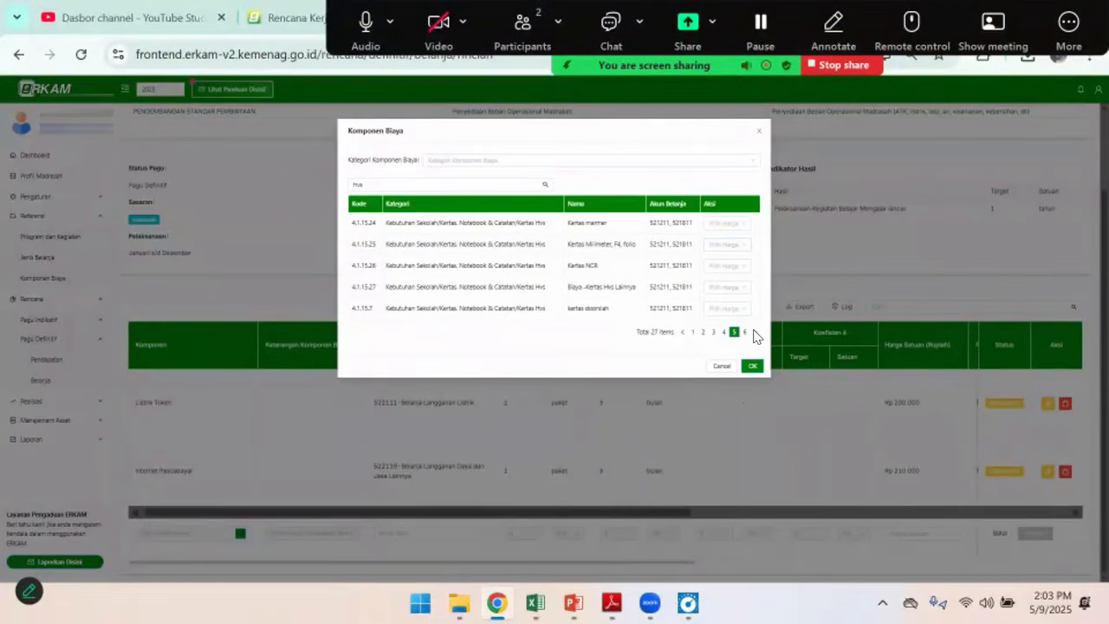
pyautogui.click(747, 332)
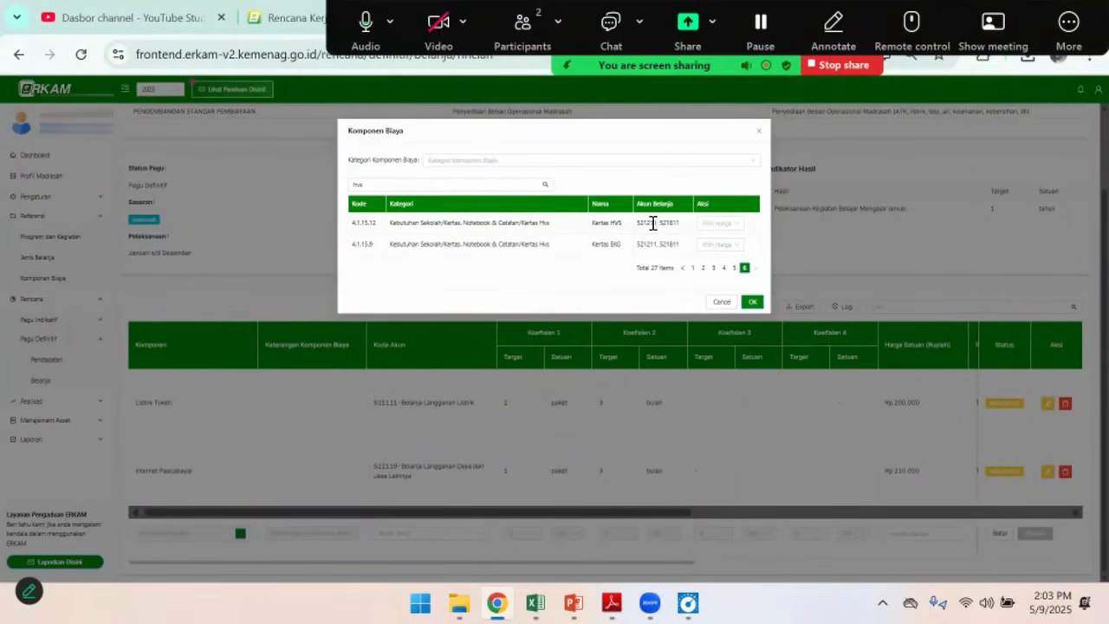
pyautogui.click(742, 226)
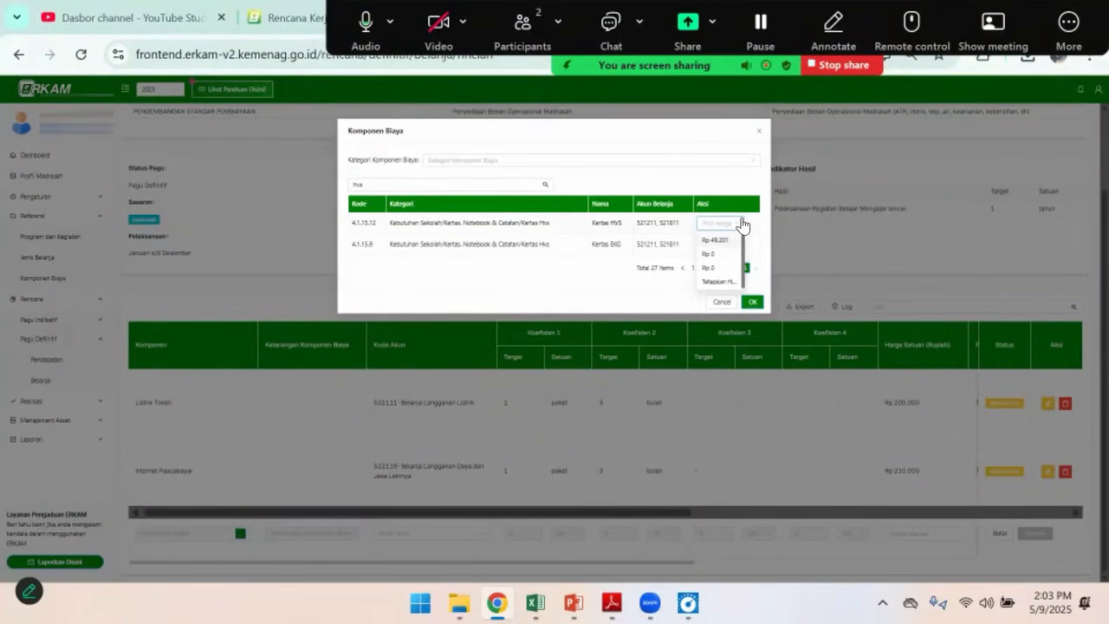
pyautogui.click(715, 282)
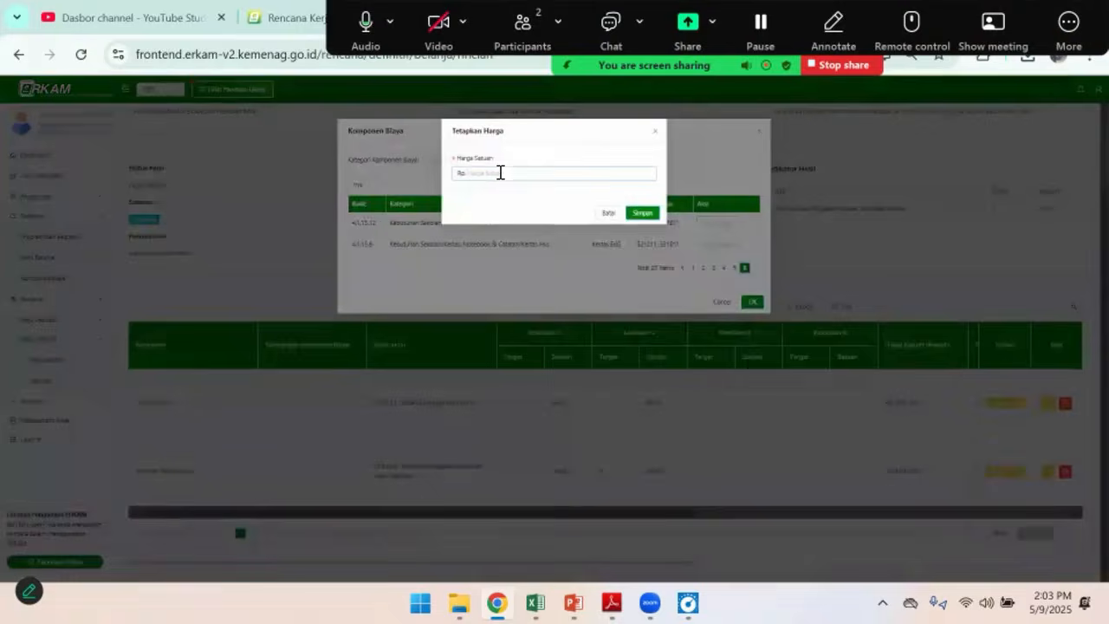
# Set the unit price of Kertas HVS to Rp 50,000, following the Kertas A4 row of the sample budget, and save it
pyautogui.click(500, 173)
pyautogui.hotkey('alt', 'Tab')
pyautogui.hotkey('alt', 'Tab')
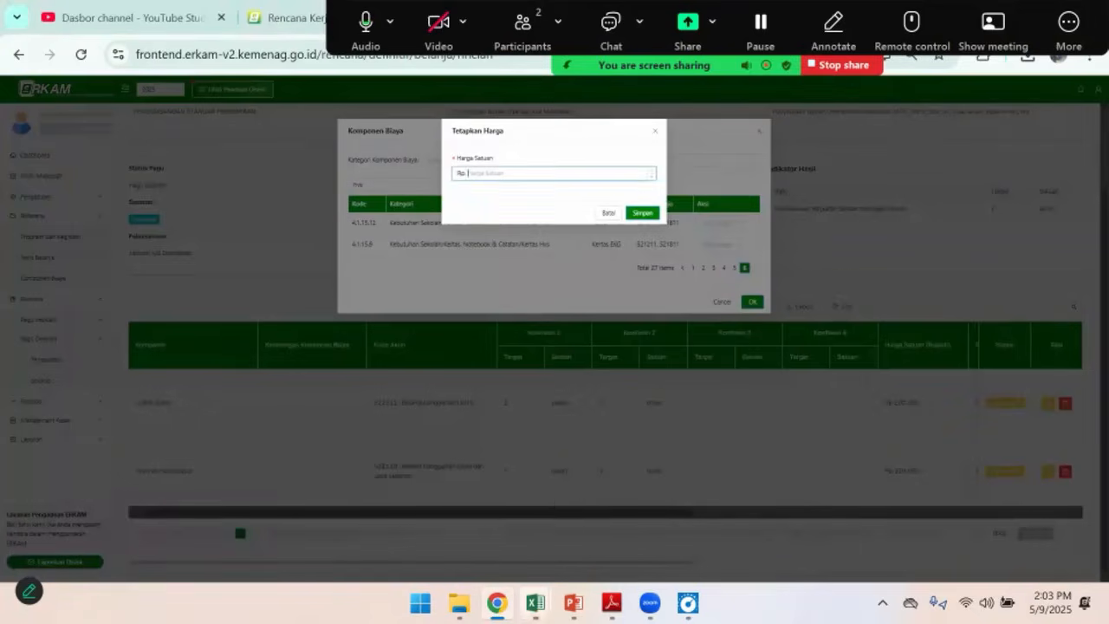
pyautogui.moveTo(536, 603)
pyautogui.click(569, 455)
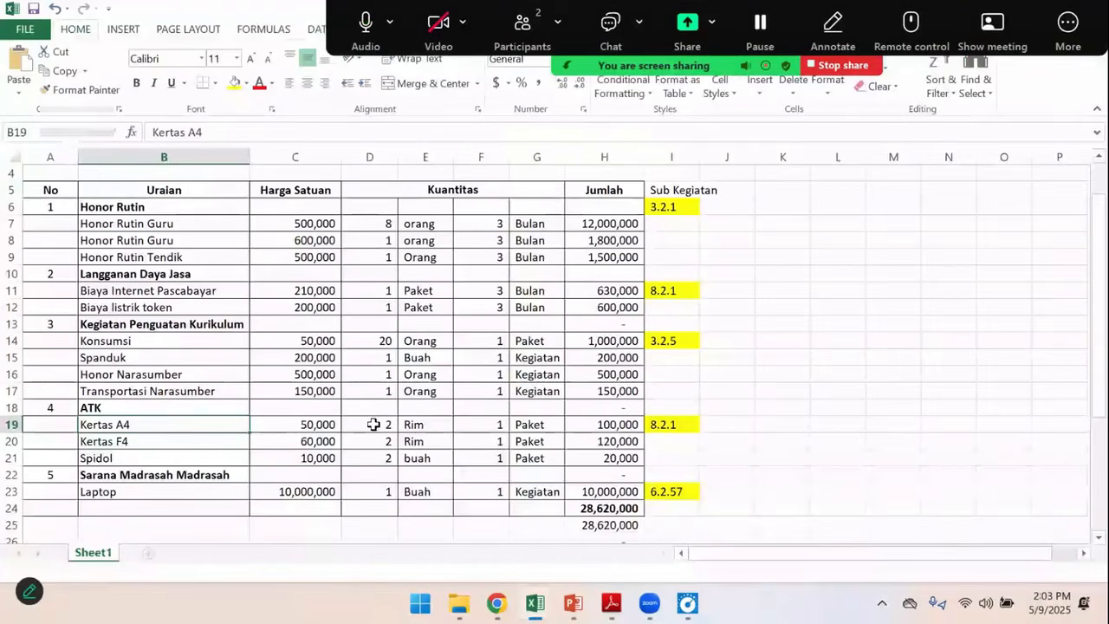
pyautogui.press('Right')
pyautogui.hotkey('alt', 'Tab')
pyautogui.hotkey('alt', 'Tab')
pyautogui.moveTo(536, 603)
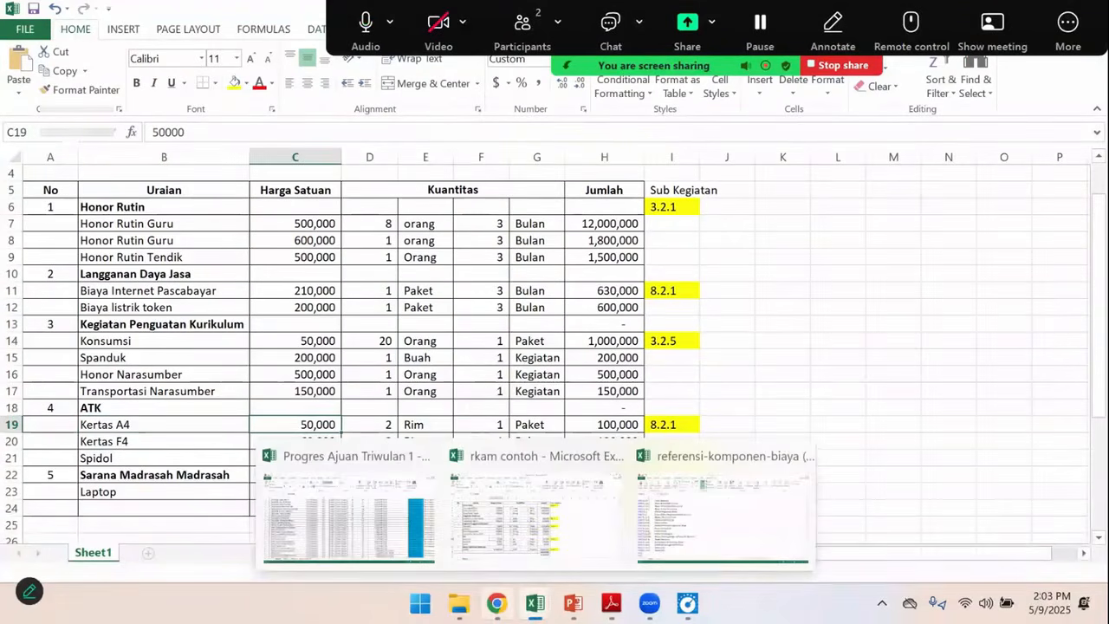
pyautogui.click(496, 603)
pyautogui.write('50000')
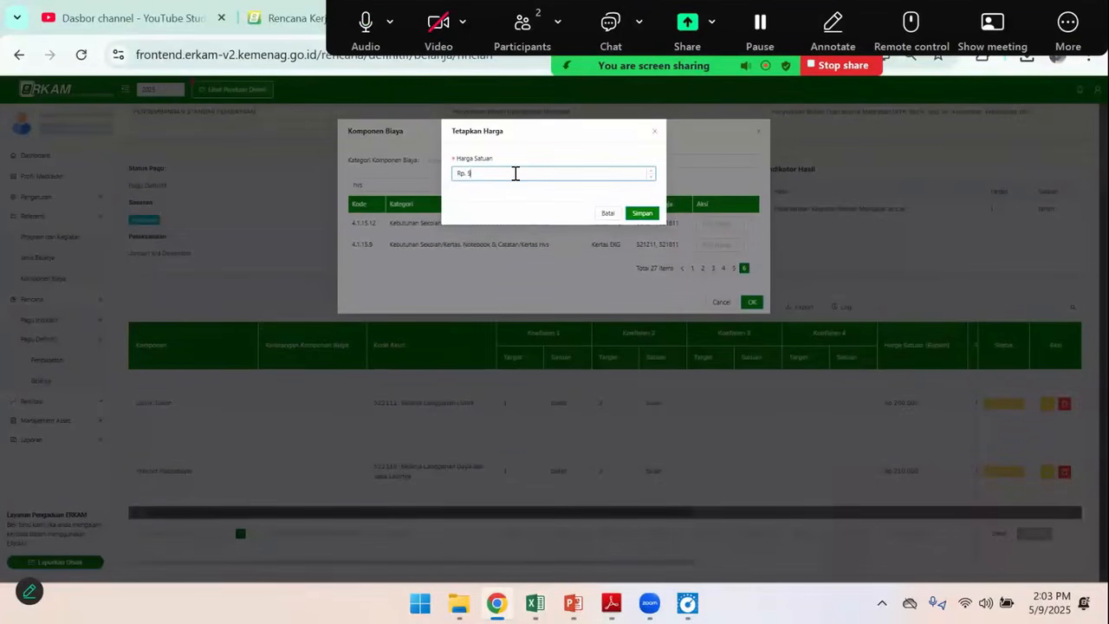
pyautogui.click(645, 214)
# Check the Kertas A4 quantity in the sample budget and set the Kertas HVS account code to 521811-Belanja Barang Persediaan Barang Konsumsi
pyautogui.click(390, 534)
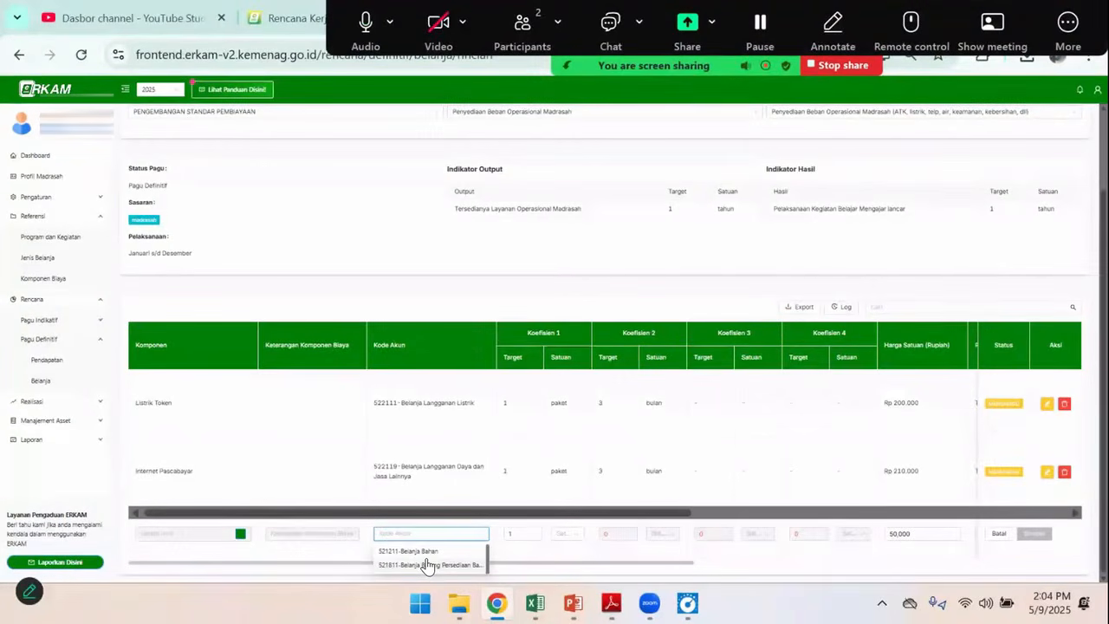
pyautogui.hotkey('alt', 'Tab')
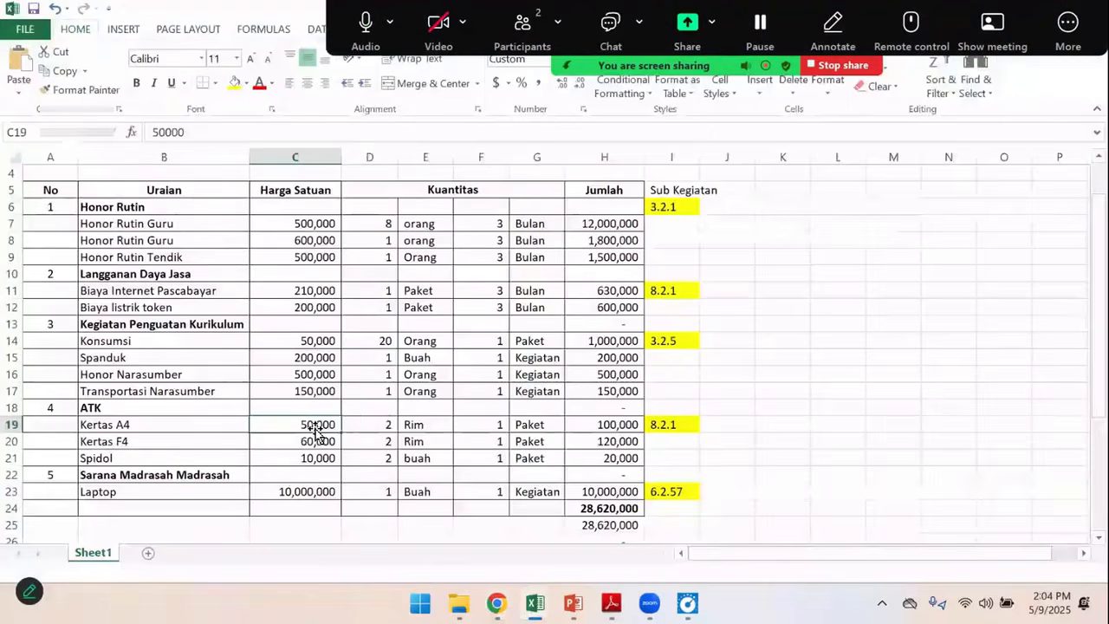
pyautogui.click(383, 425)
pyautogui.hotkey('alt', 'Tab')
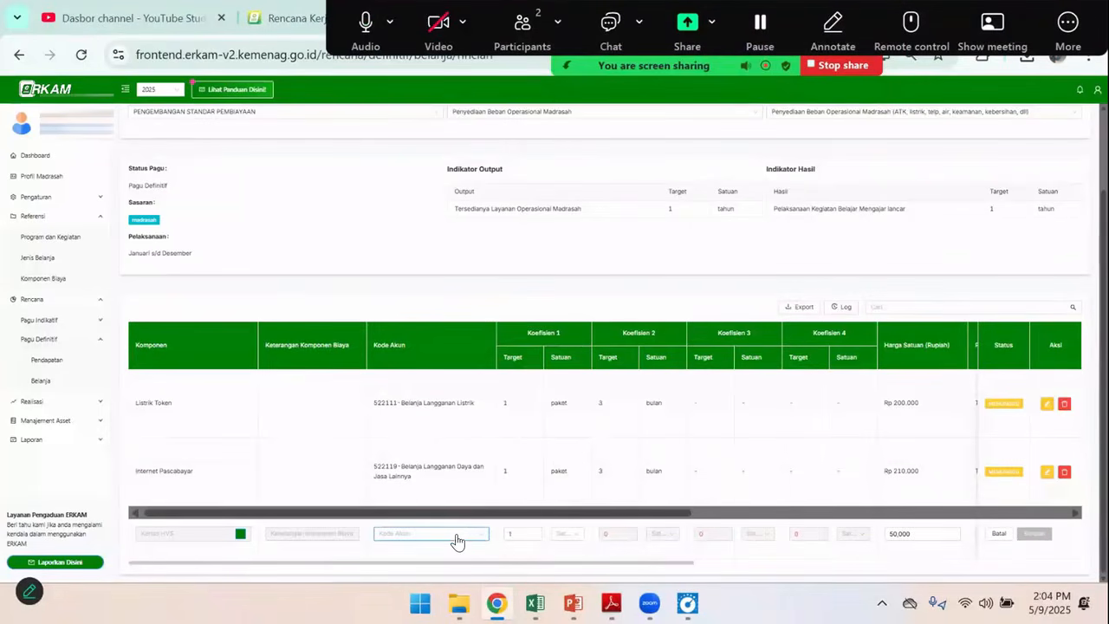
pyautogui.click(457, 537)
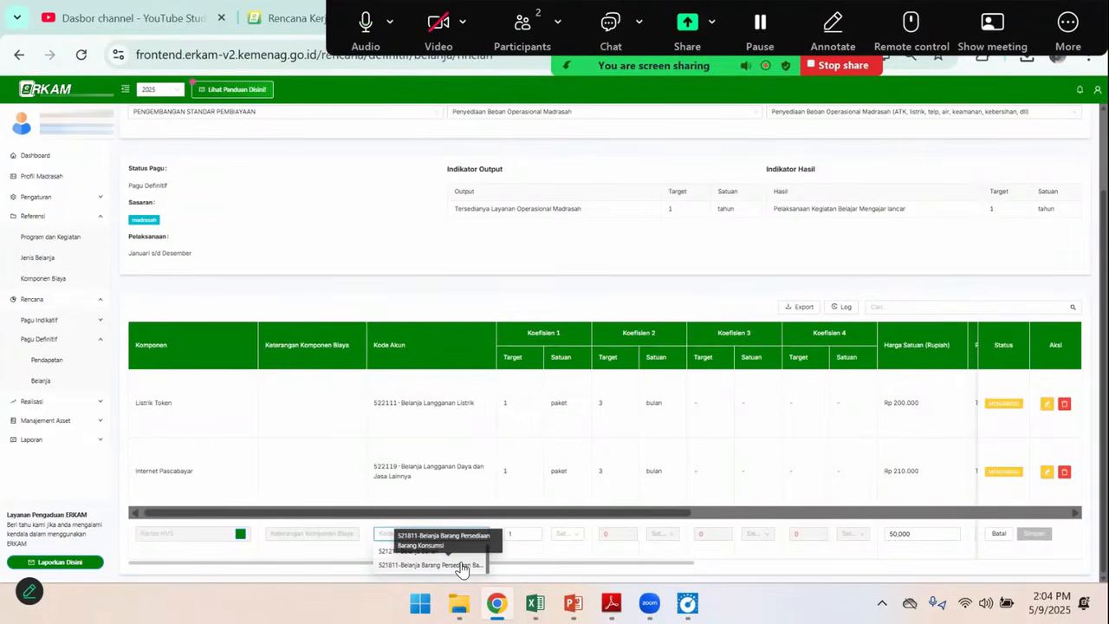
pyautogui.click(462, 568)
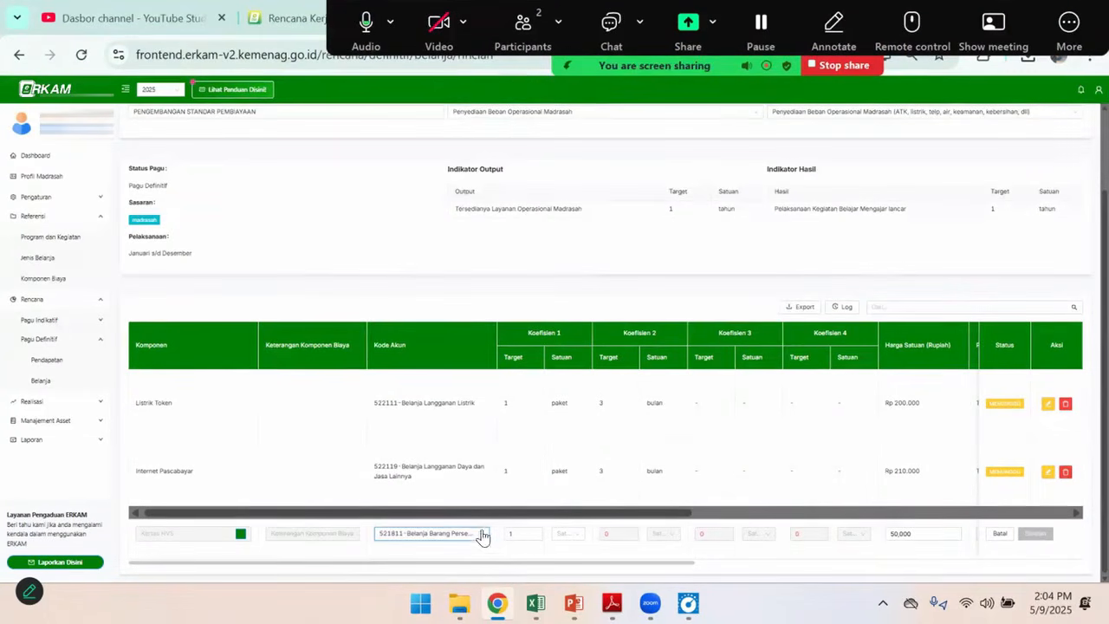
# Set Koefisien 1 of the Kertas HVS row to a target of 2 with rim as the unit, matching the sample budget
pyautogui.doubleClick(518, 531)
pyautogui.write('2')
pyautogui.click(563, 532)
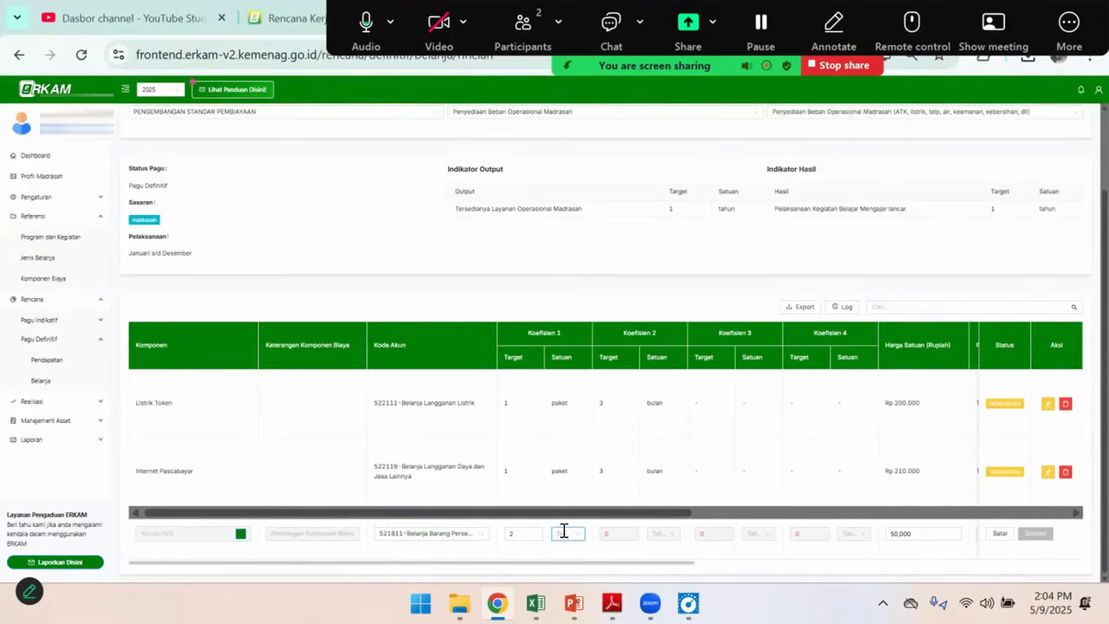
pyautogui.write('rim')
pyautogui.hotkey('alt', 'Tab')
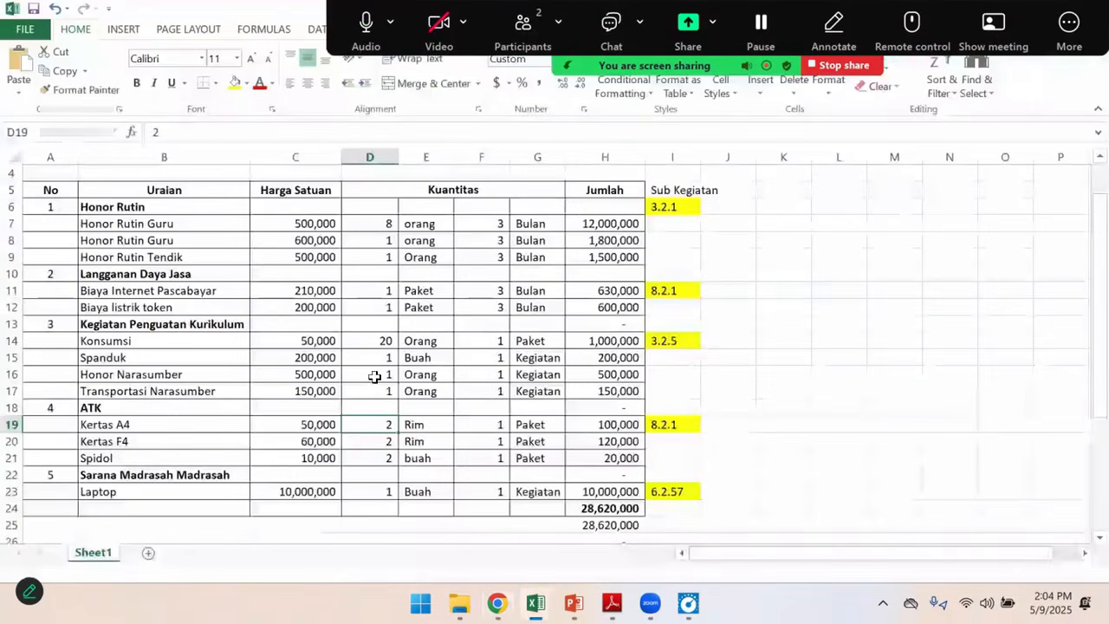
pyautogui.click(425, 426)
pyautogui.hotkey('alt', 'Tab')
pyautogui.click(566, 533)
pyautogui.write('ri')
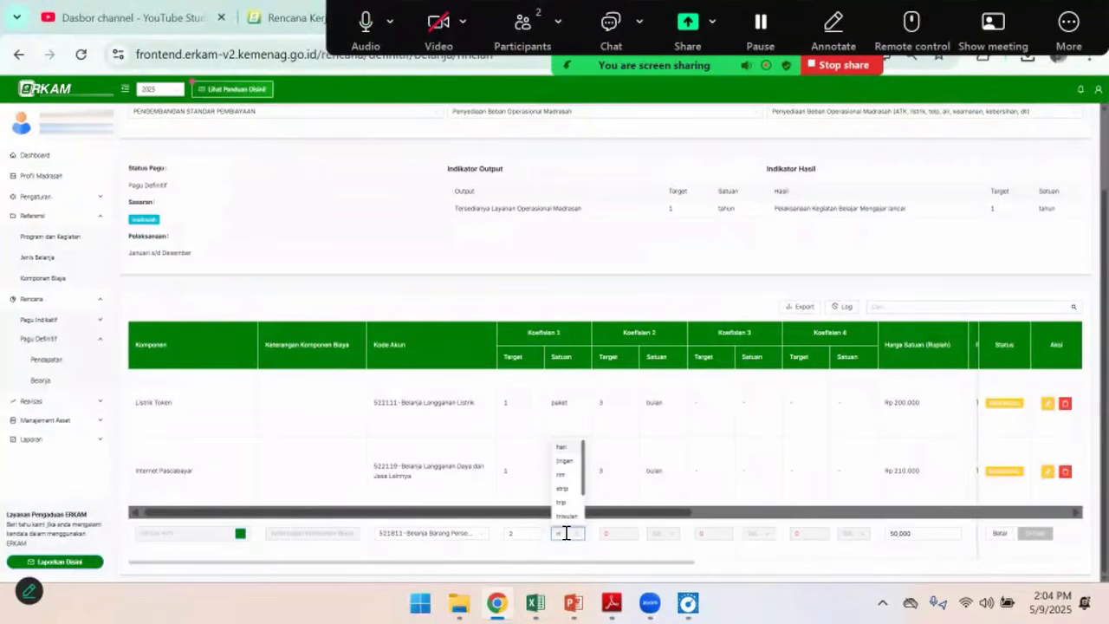
pyautogui.click(563, 475)
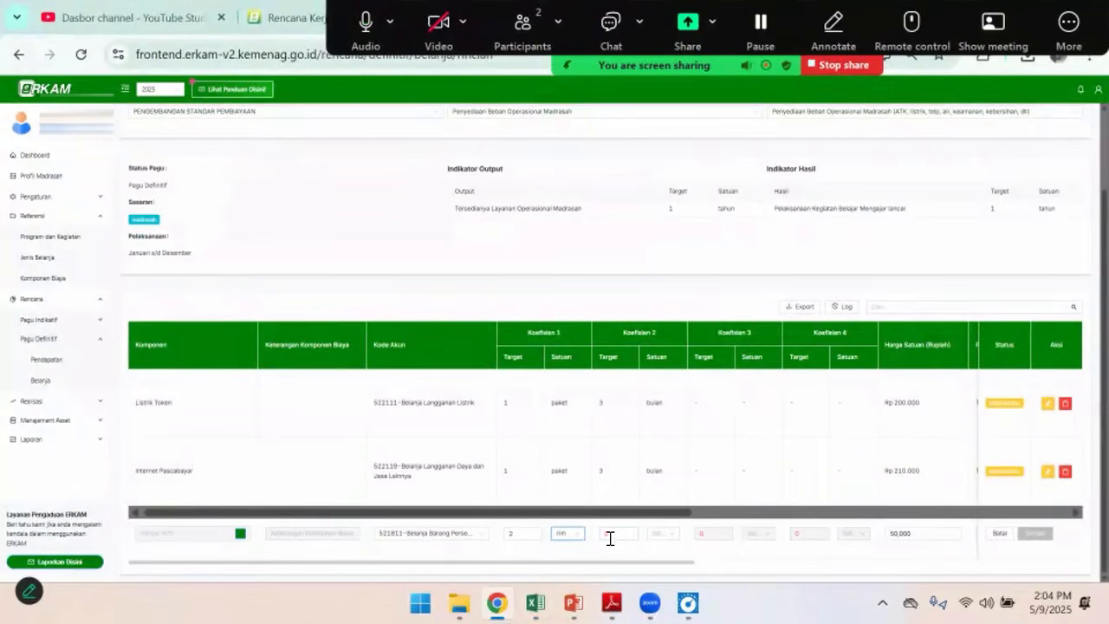
# Compare the remaining Kertas A4 quantities in the sample budget with the Kertas HVS entry row in eRKAM
pyautogui.hotkey('alt', 'Tab')
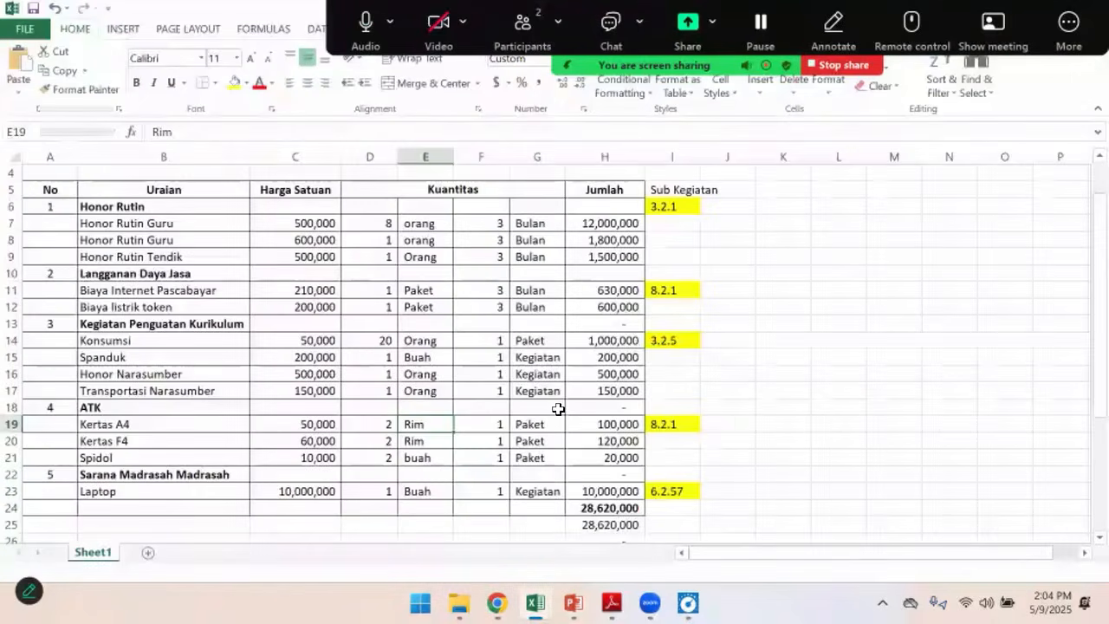
pyautogui.hotkey('alt', 'Tab')
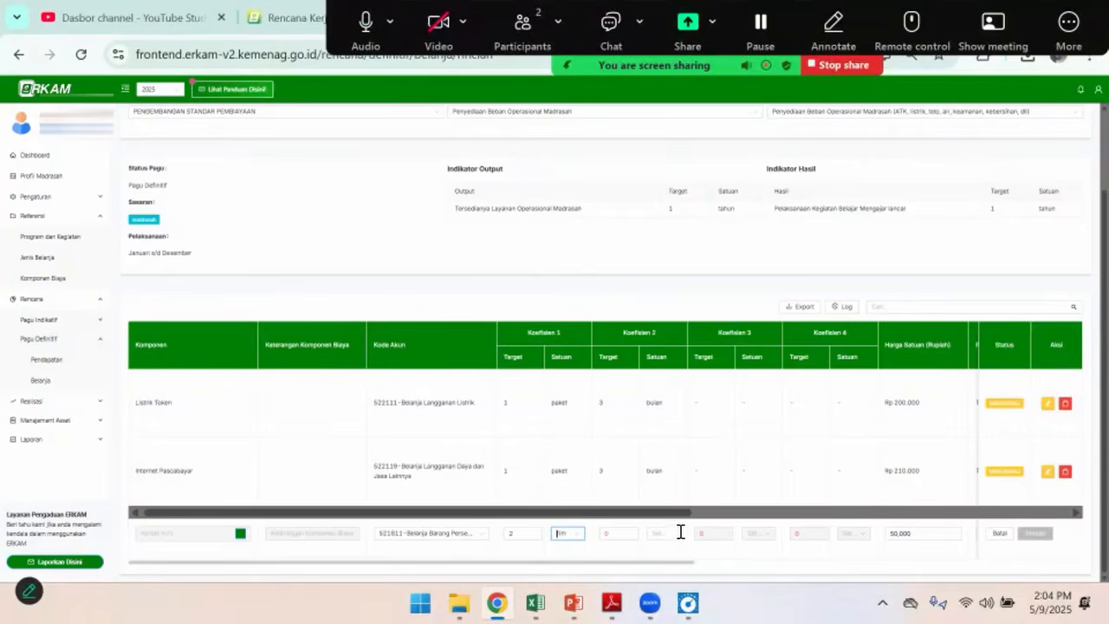
pyautogui.hotkey('alt', 'Tab')
pyautogui.hotkey('alt', 'Tab')
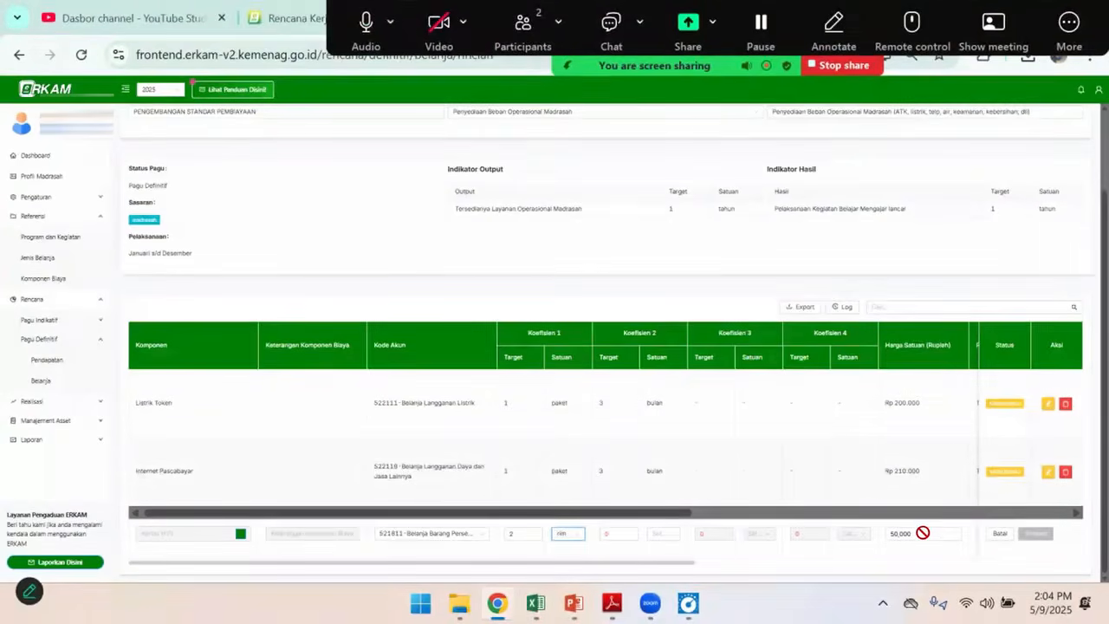
# Try the PPN options Harga Termasuk PPN and Harga belum termasuk PPN on the Kertas HVS row to compare the totals
pyautogui.moveTo(676, 513); pyautogui.dragTo(926, 514)
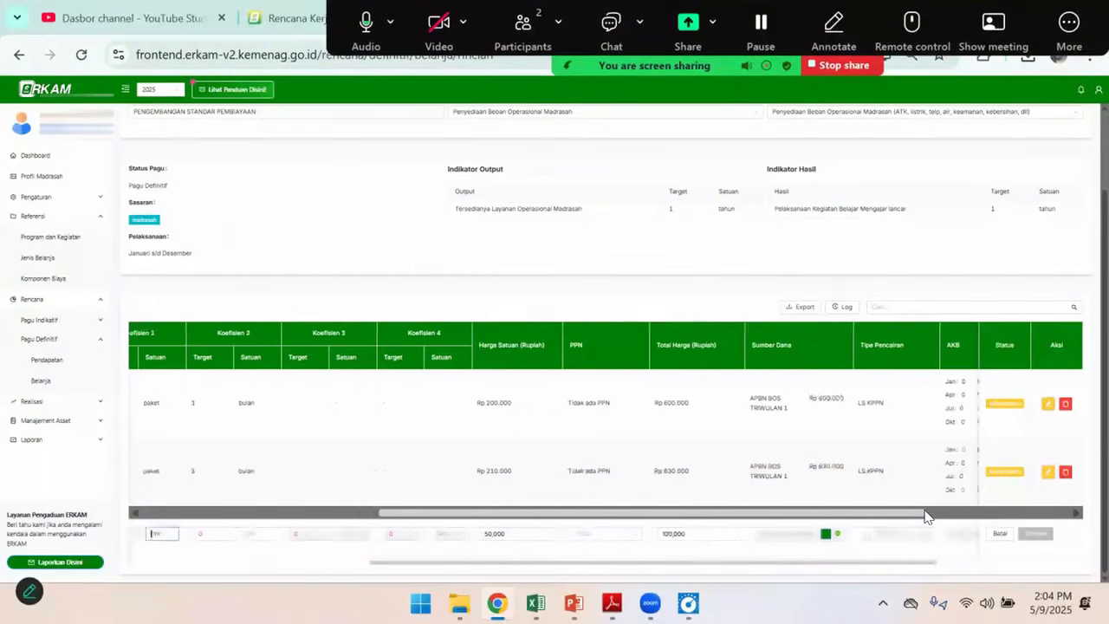
pyautogui.click(556, 540)
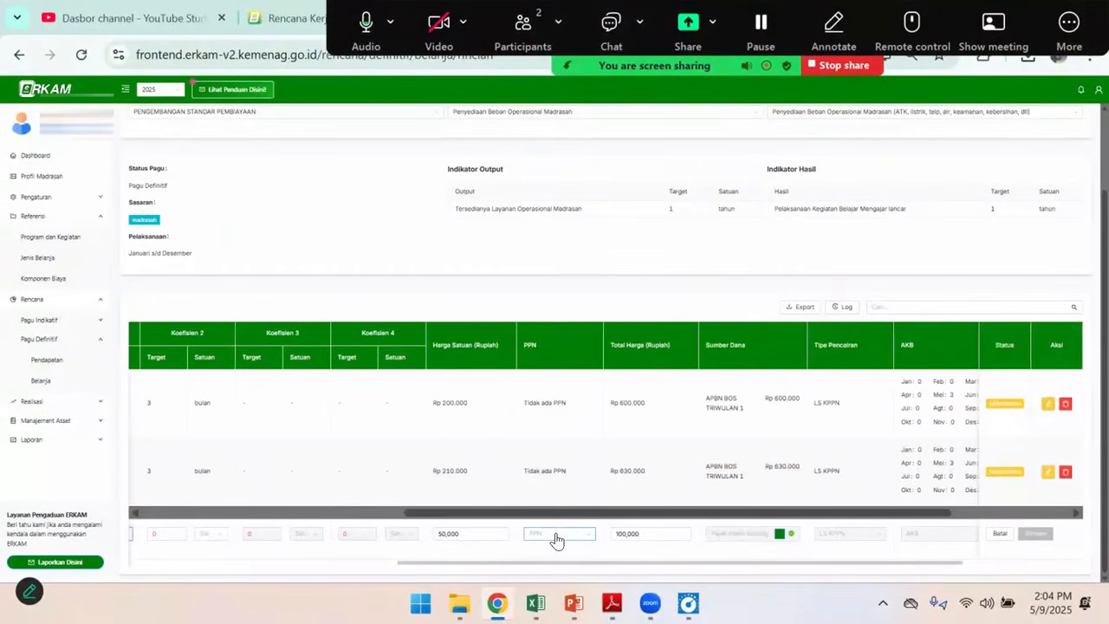
pyautogui.click(556, 540)
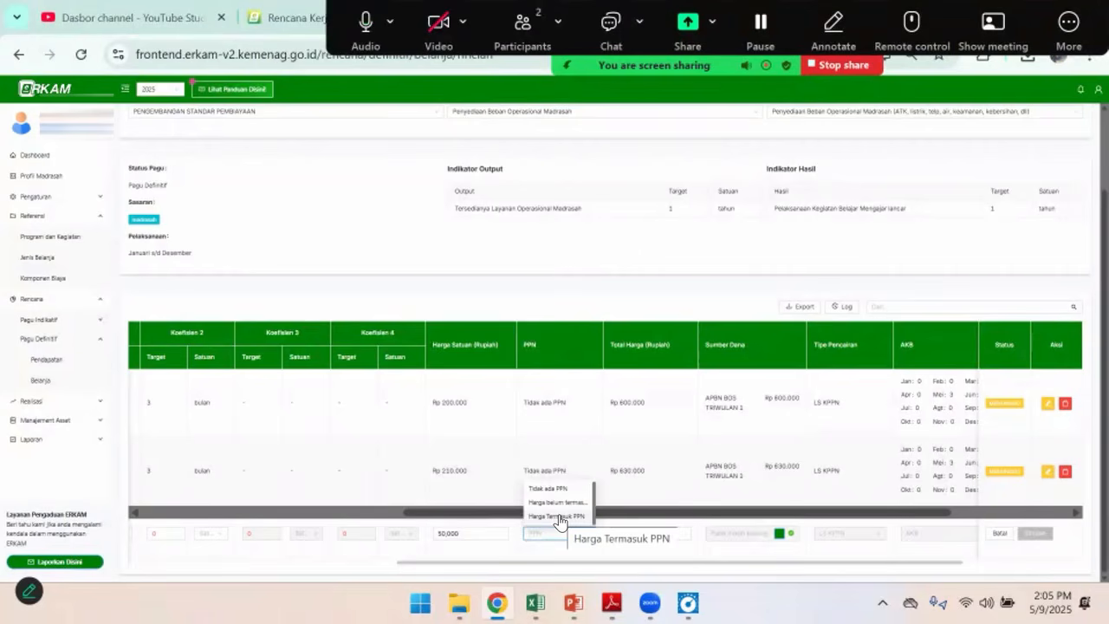
pyautogui.click(560, 517)
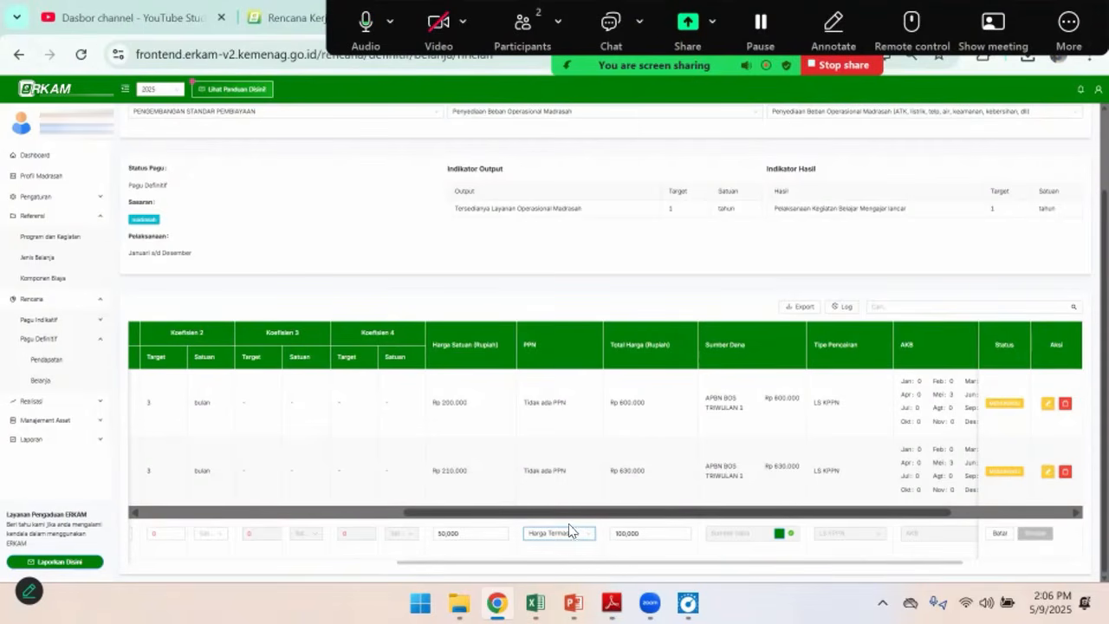
pyautogui.click(574, 534)
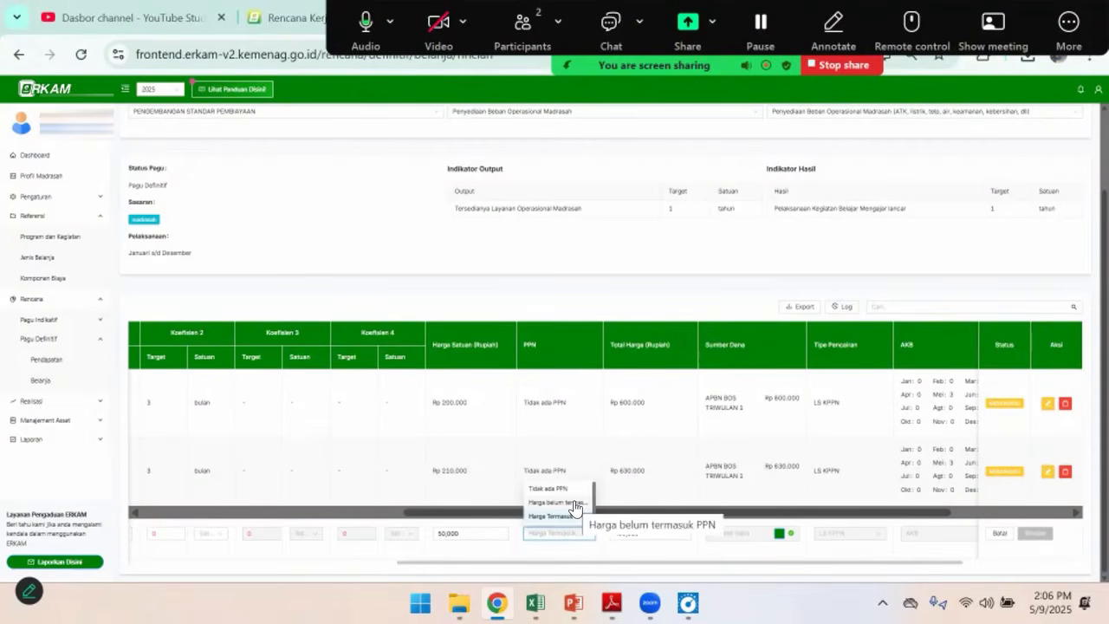
pyautogui.click(574, 505)
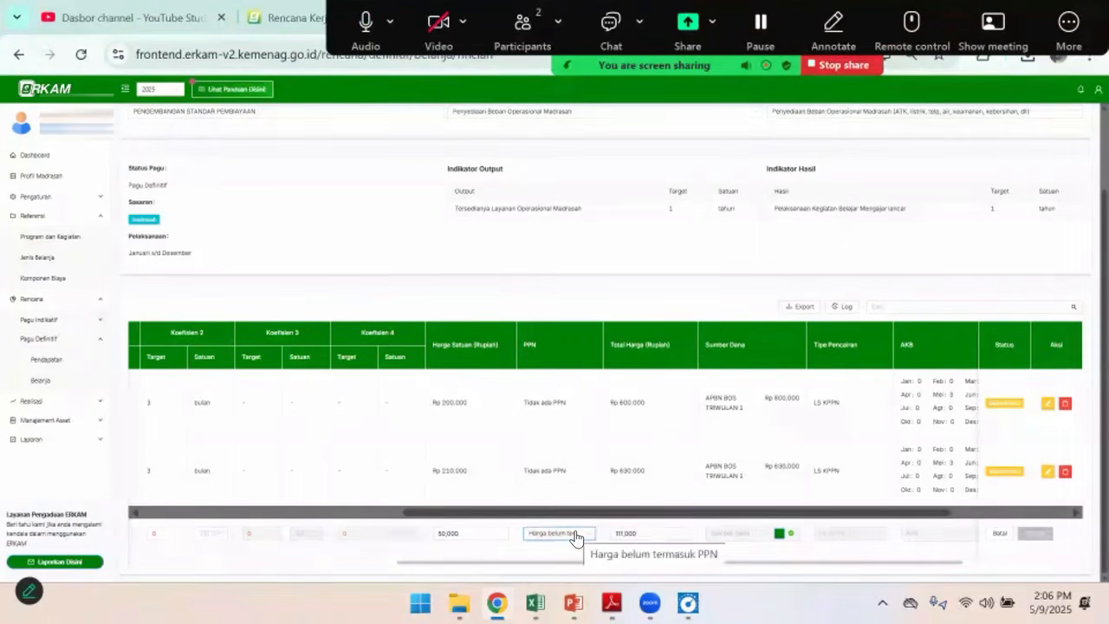
pyautogui.click(575, 535)
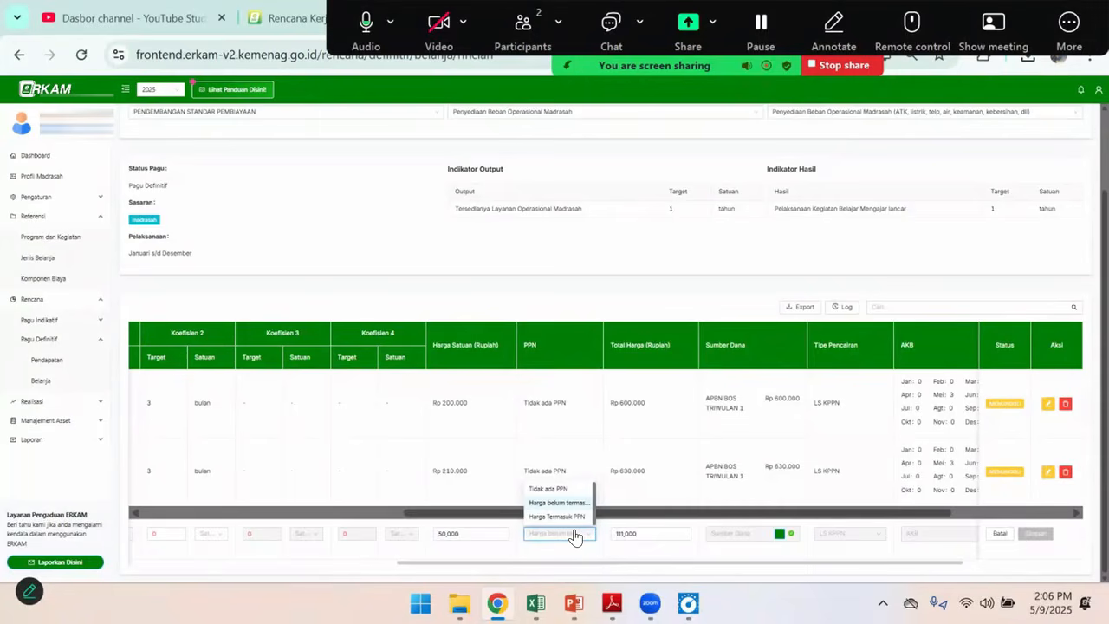
pyautogui.click(578, 517)
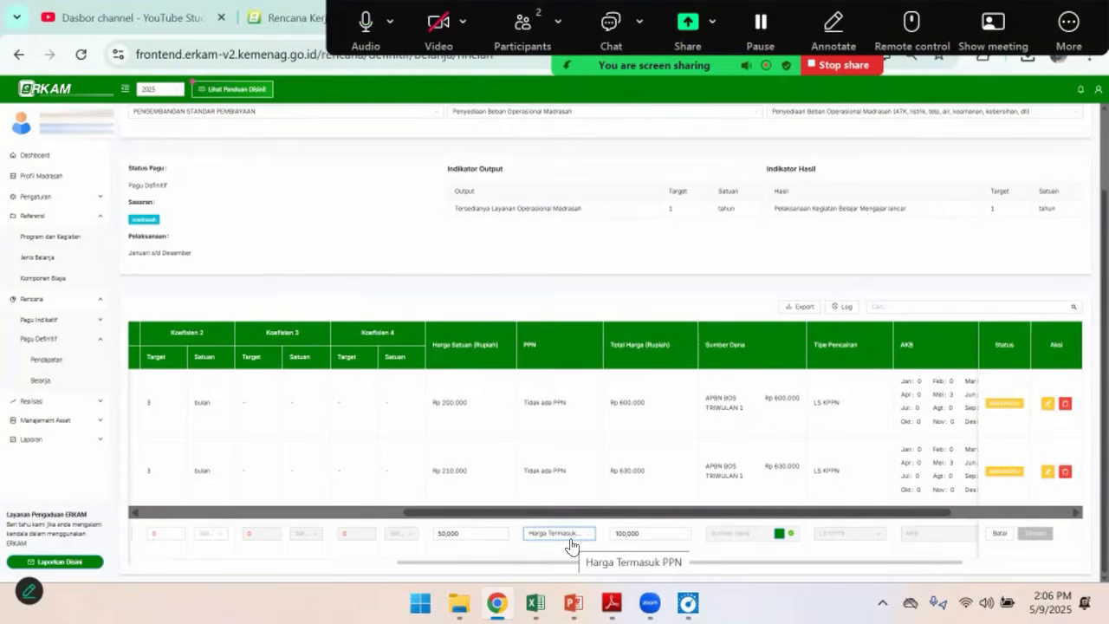
# Set the PPN of the Kertas HVS row to Tidak ada PPN after comparing it with Harga Termasuk PPN
pyautogui.click(571, 540)
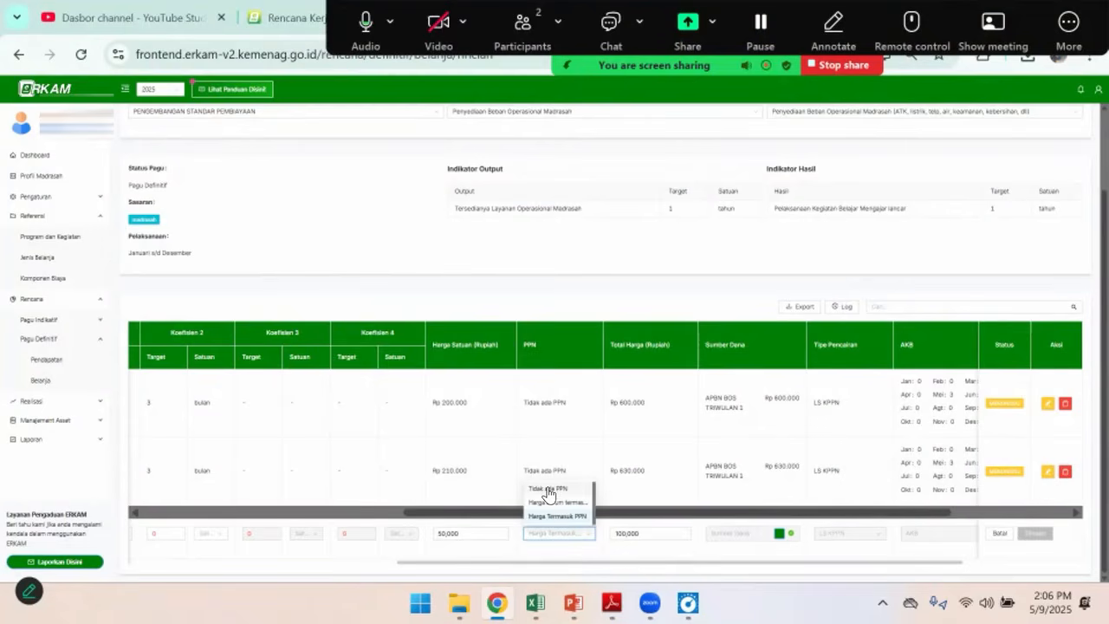
pyautogui.click(548, 491)
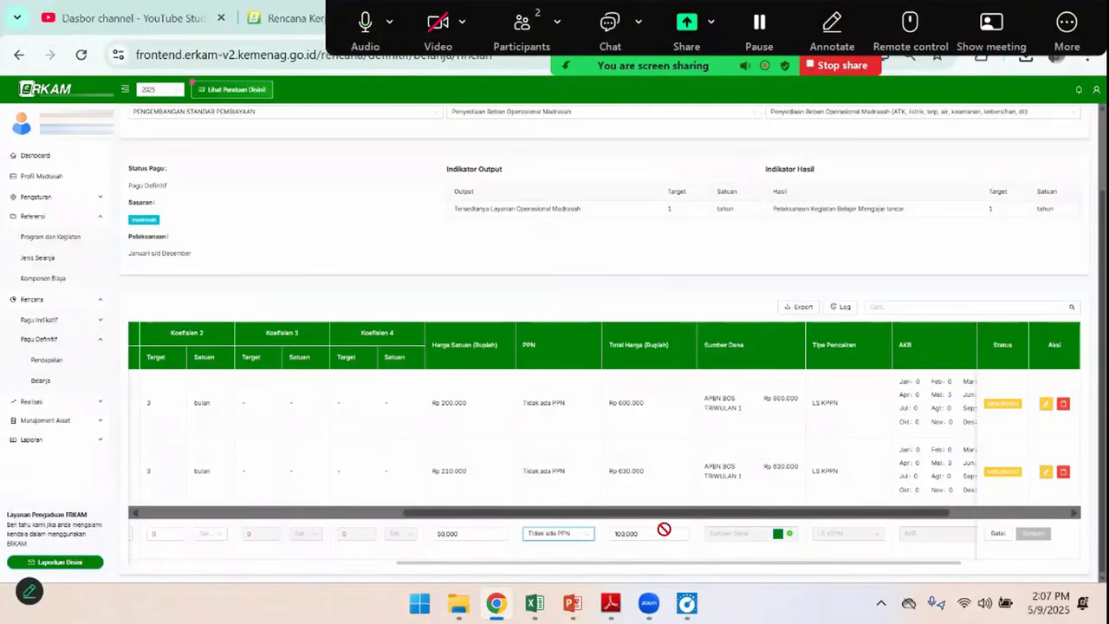
pyautogui.click(570, 541)
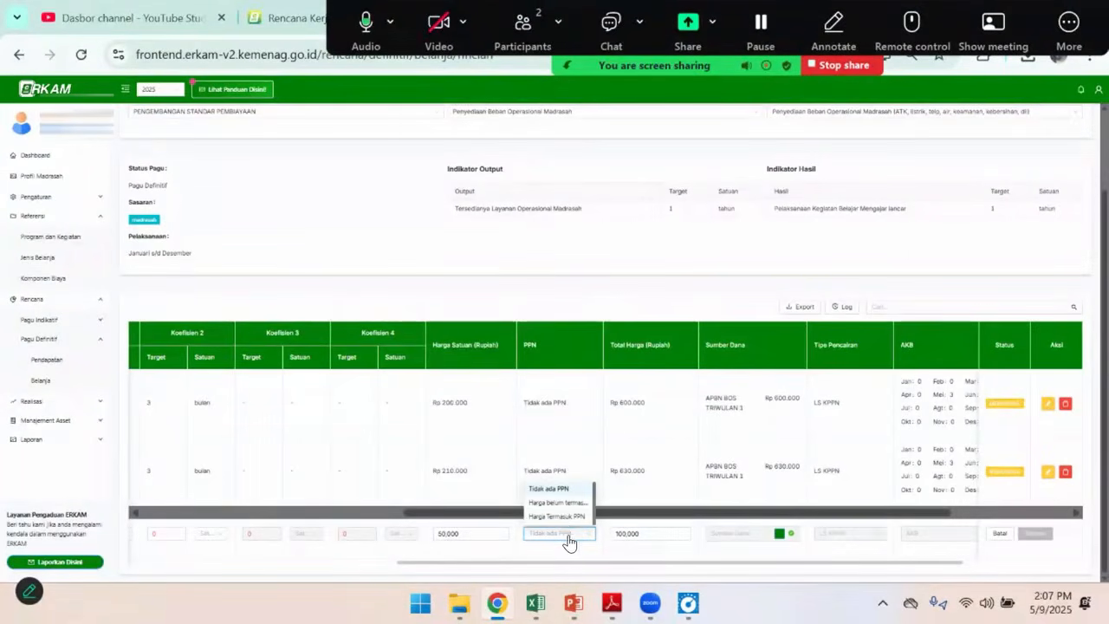
pyautogui.click(561, 516)
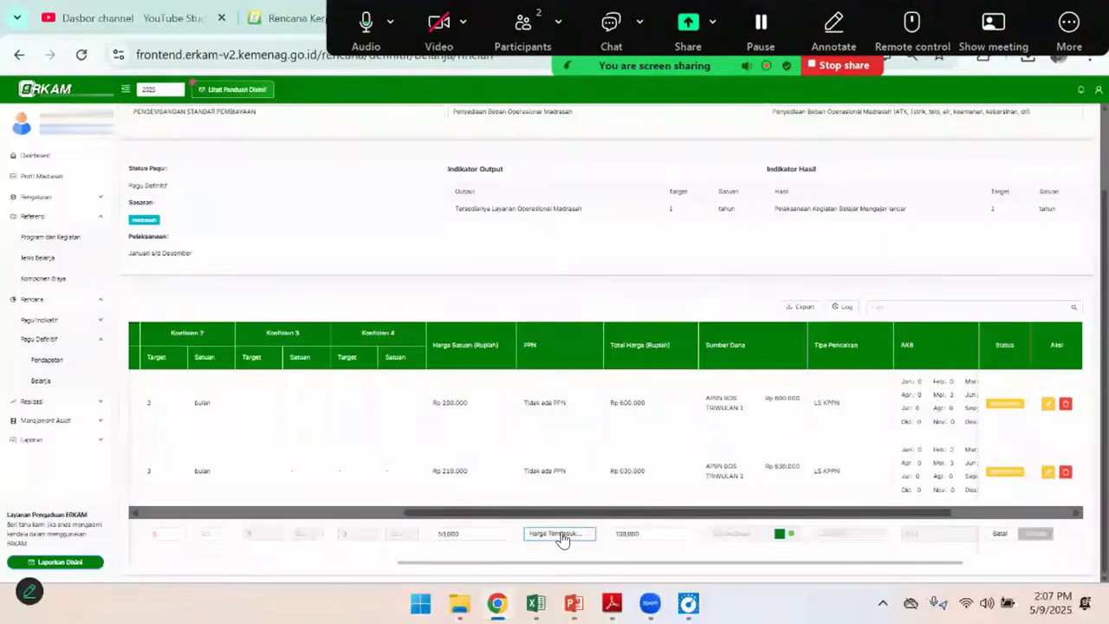
pyautogui.click(563, 537)
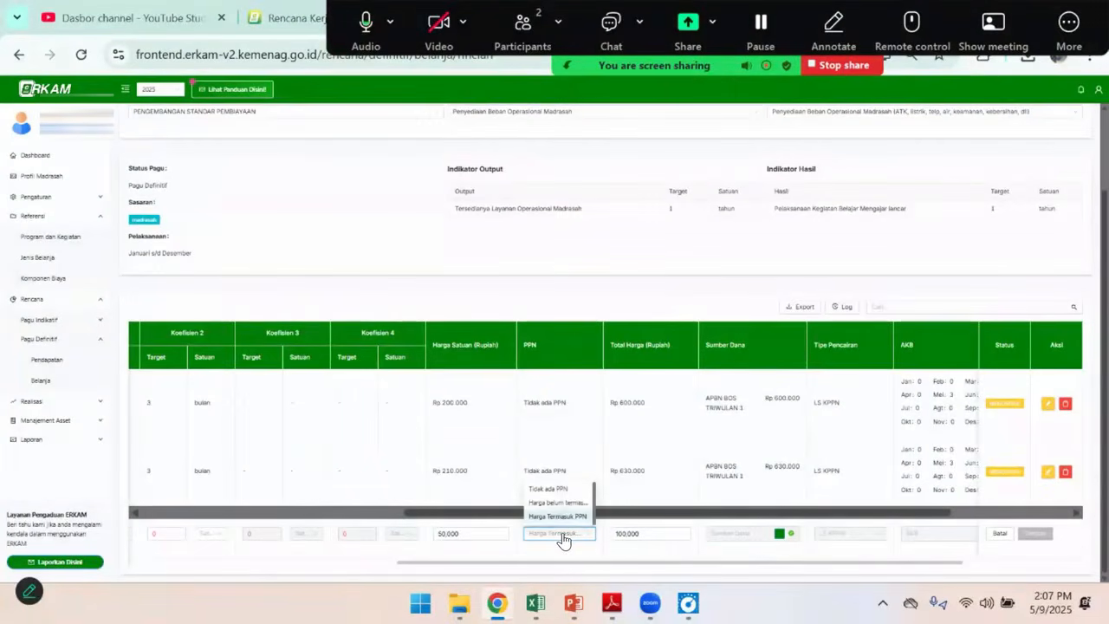
pyautogui.click(555, 490)
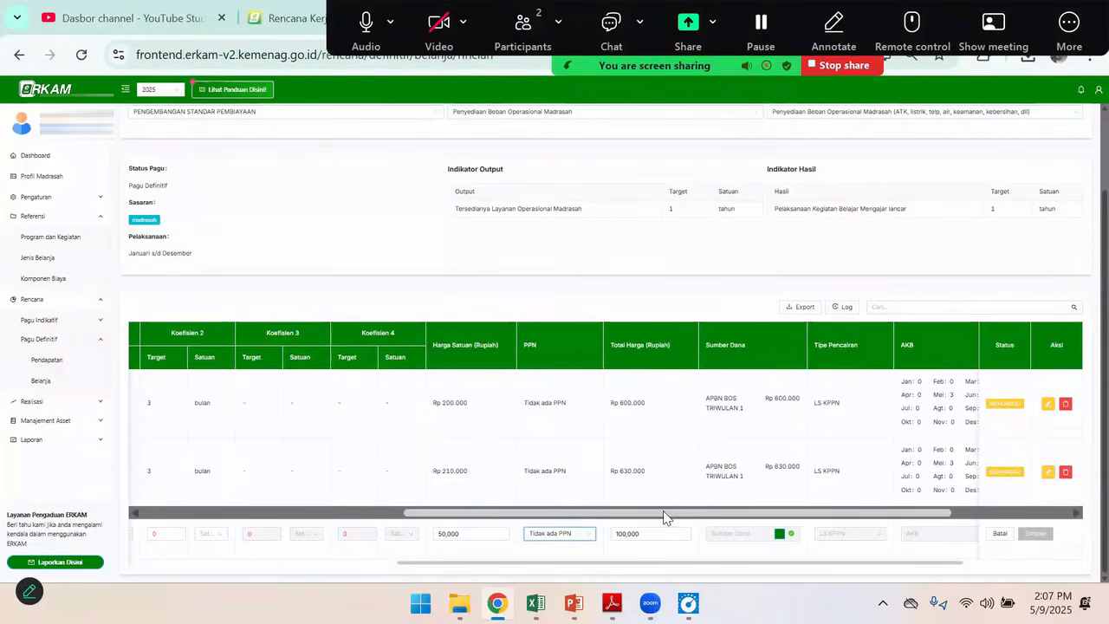
# Add APBN BOS TRIWULAN 1 as the Kertas HVS funding source with an allocated quantity of 2 and save it
pyautogui.hscroll(3, 628, 554)
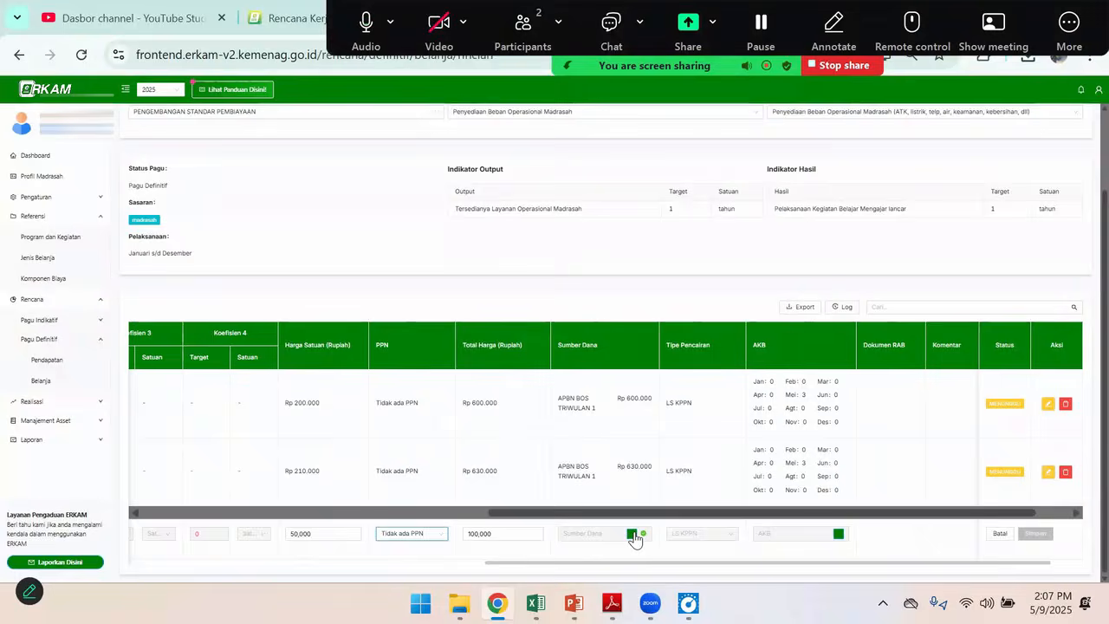
pyautogui.click(632, 533)
pyautogui.click(372, 254)
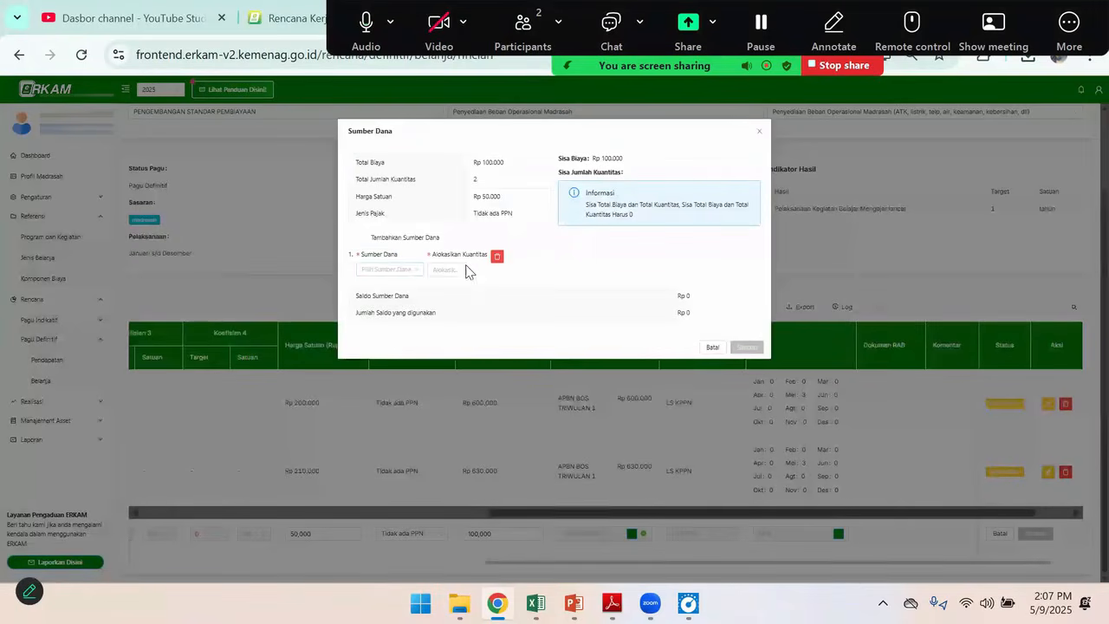
pyautogui.click(391, 275)
pyautogui.click(390, 295)
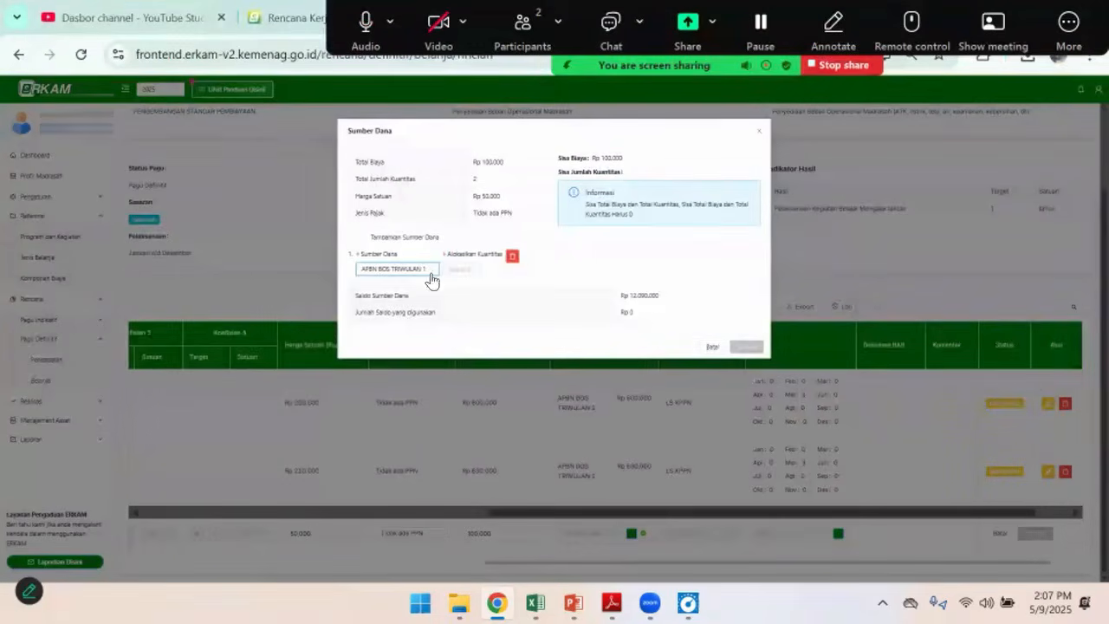
pyautogui.click(449, 270)
pyautogui.write('2')
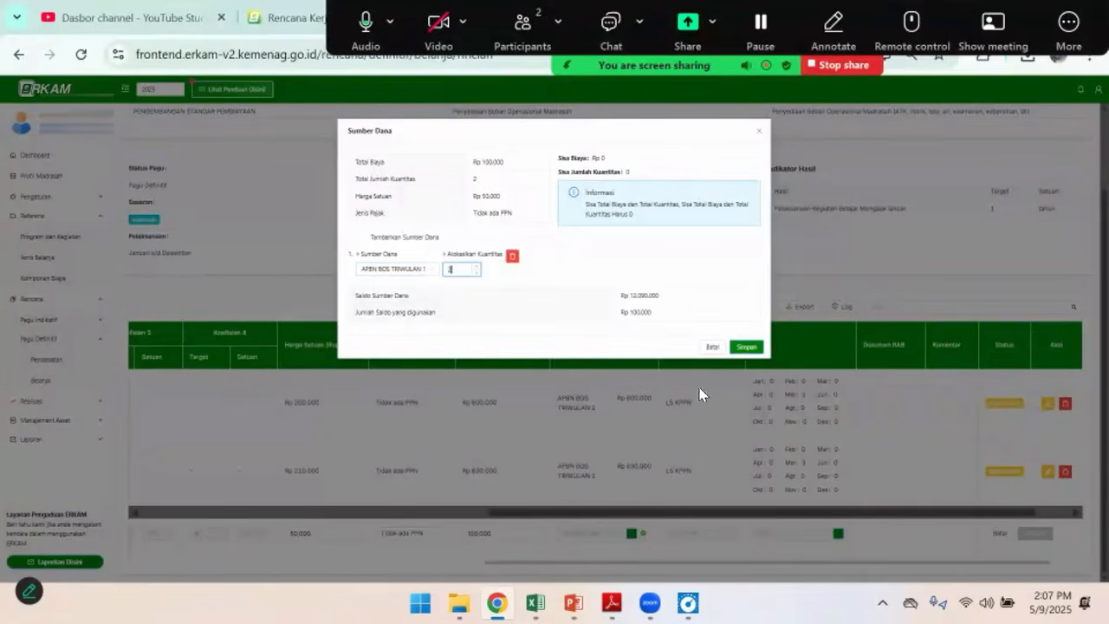
pyautogui.click(747, 347)
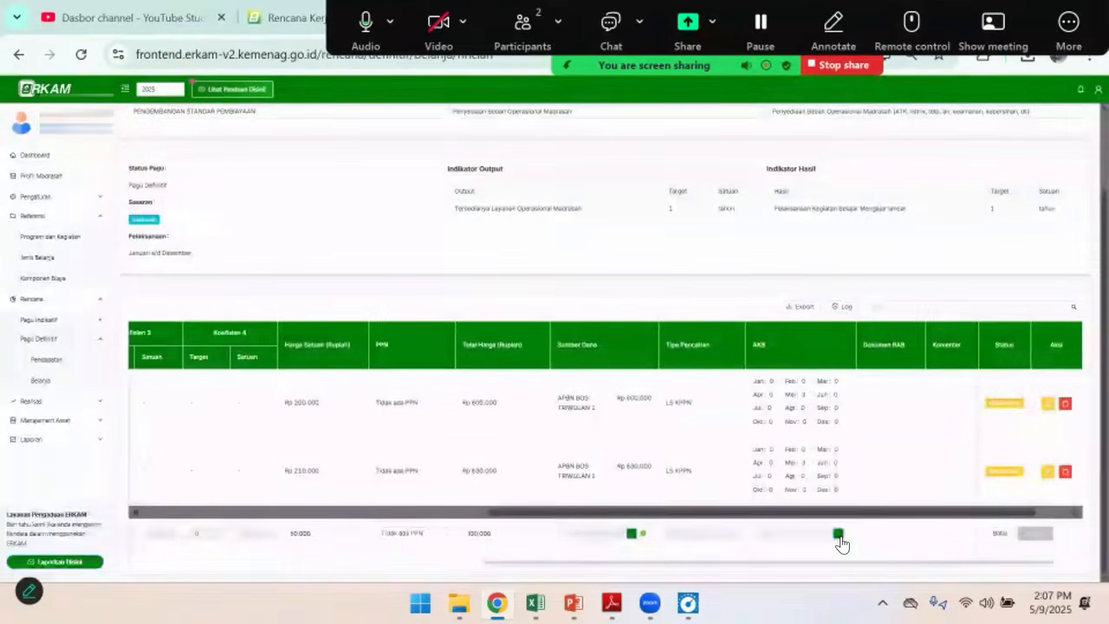
# Allocate 1 to Mei and 1 to Juni in the Kertas HVS monthly cash budget, and save the completed budget row
pyautogui.click(838, 532)
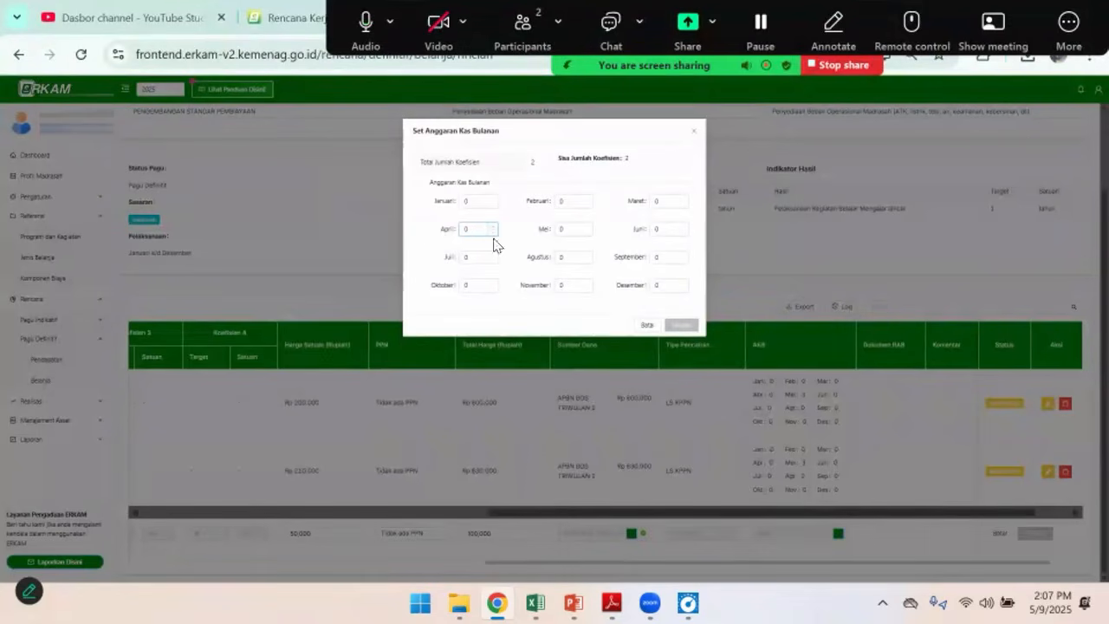
pyautogui.doubleClick(565, 229)
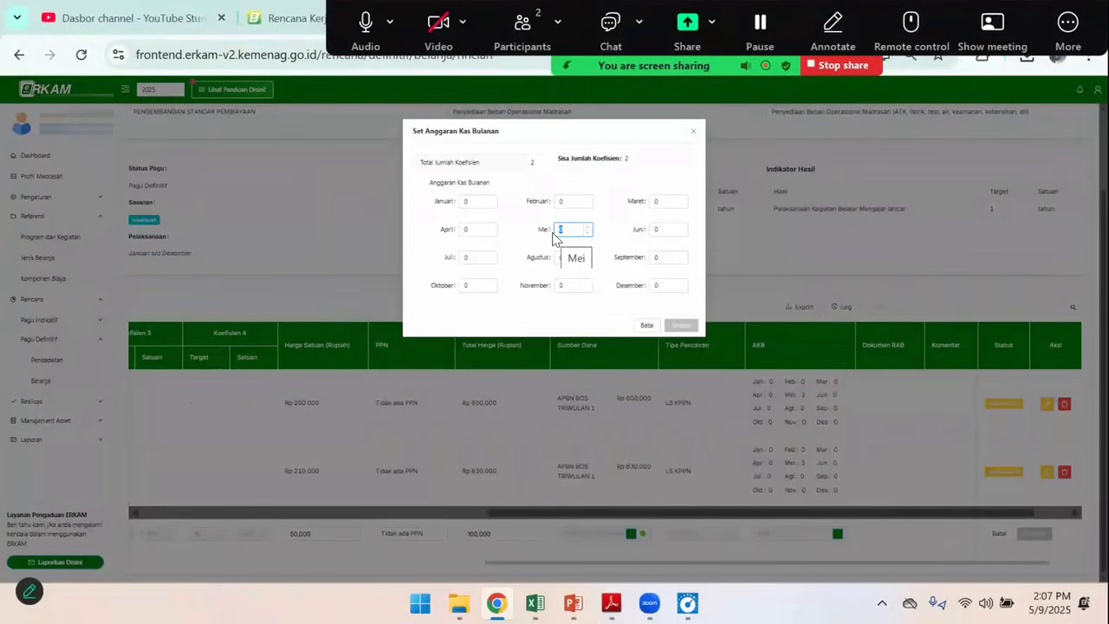
pyautogui.write('1')
pyautogui.click(656, 230)
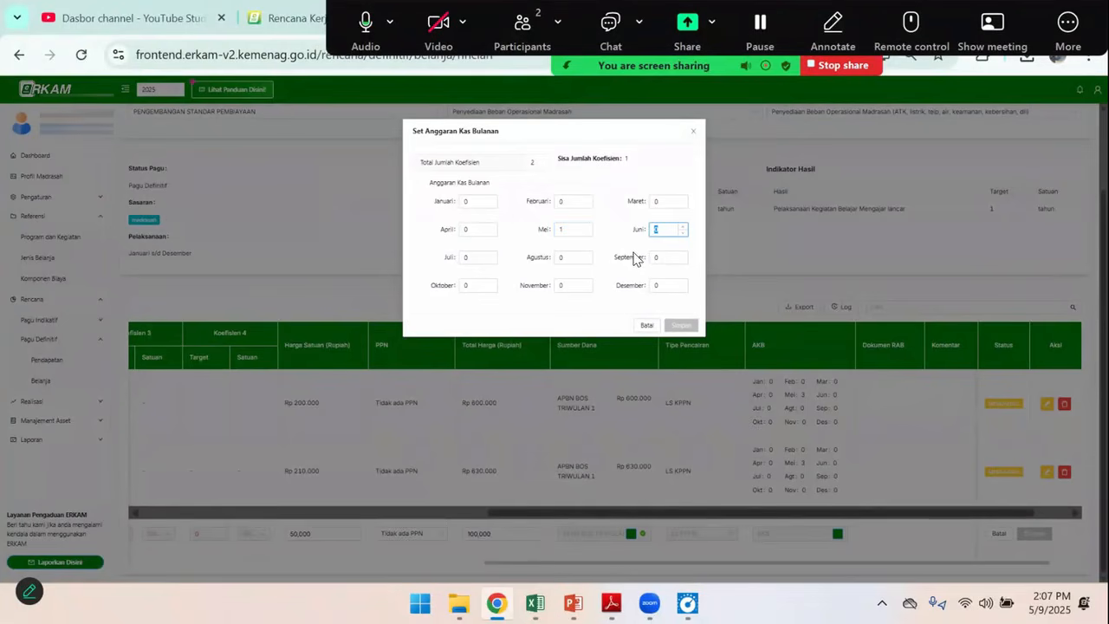
pyautogui.write('1')
pyautogui.press('Tab')
pyautogui.click(681, 326)
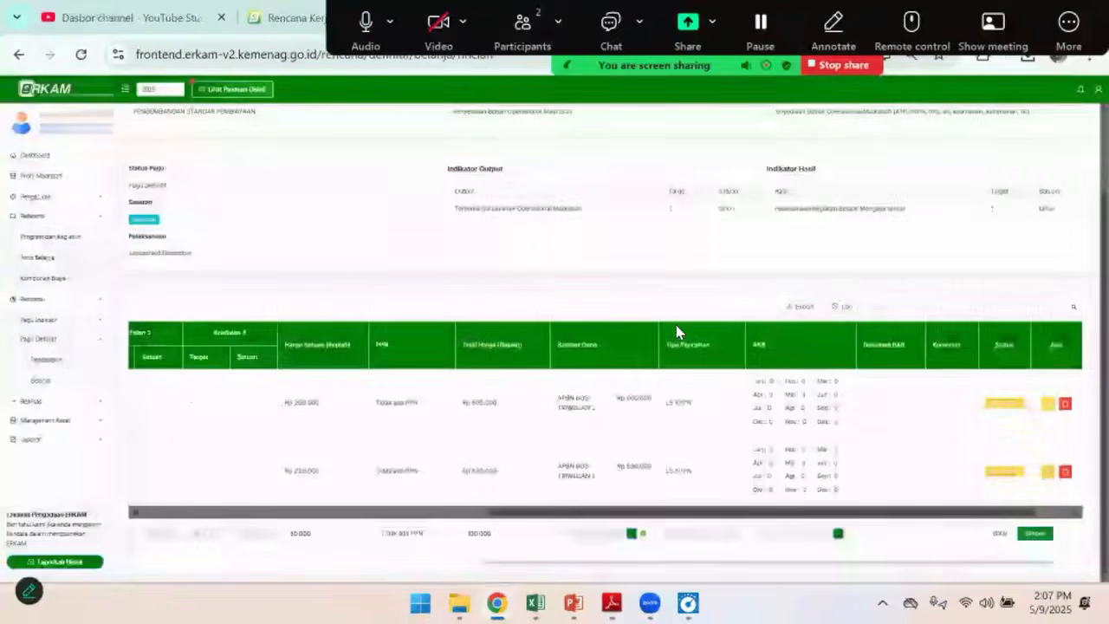
pyautogui.click(1039, 534)
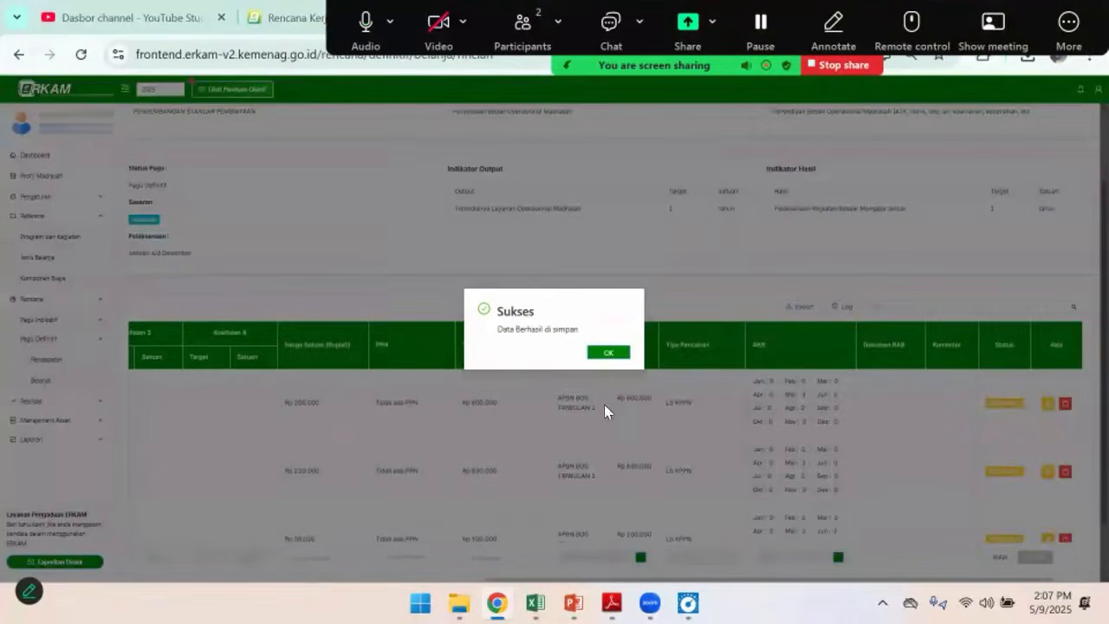
pyautogui.click(609, 352)
# Check the Kertas F4 item in the sample budget and find a matching F4 paper among the hvs cost components in eRKAM
pyautogui.click(535, 603)
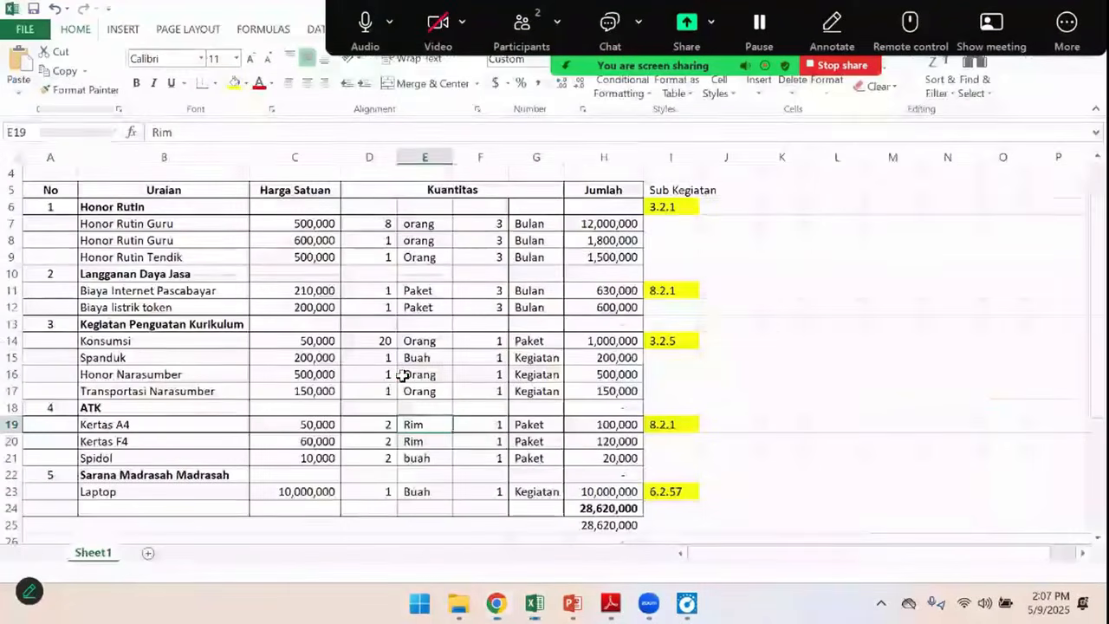
pyautogui.click(143, 442)
pyautogui.hotkey('alt', 'Tab')
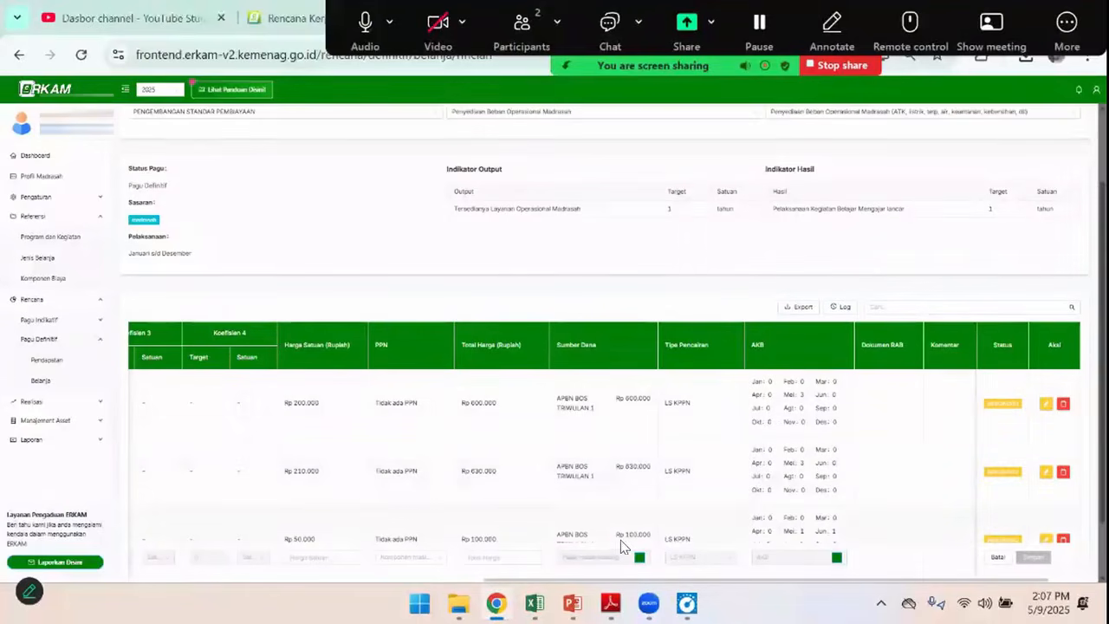
pyautogui.moveTo(745, 579); pyautogui.dragTo(270, 562)
pyautogui.click(240, 557)
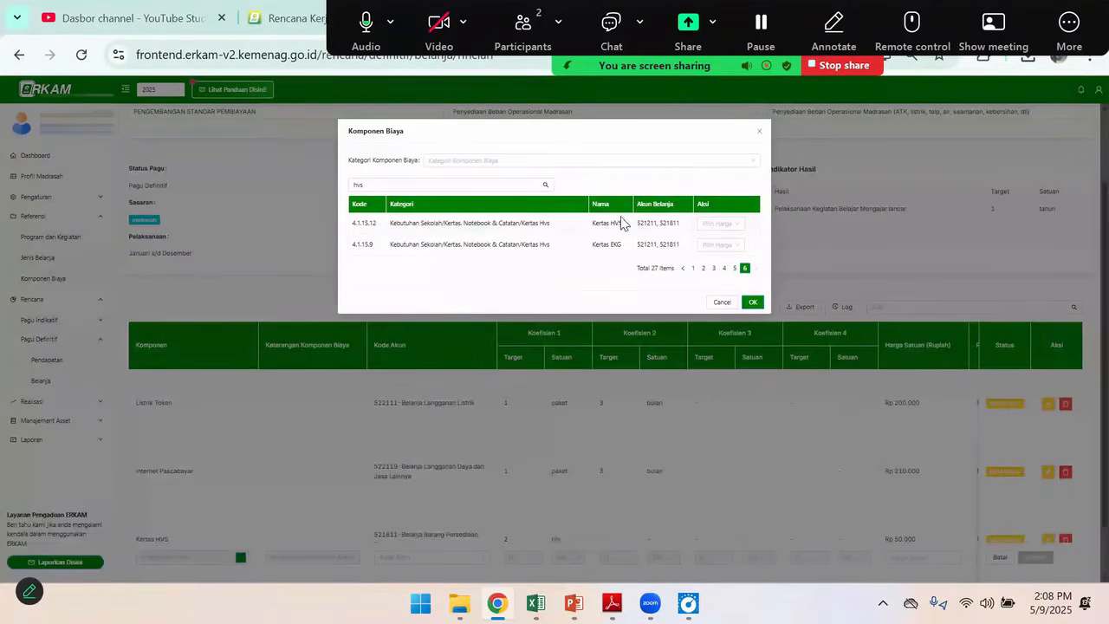
pyautogui.click(733, 269)
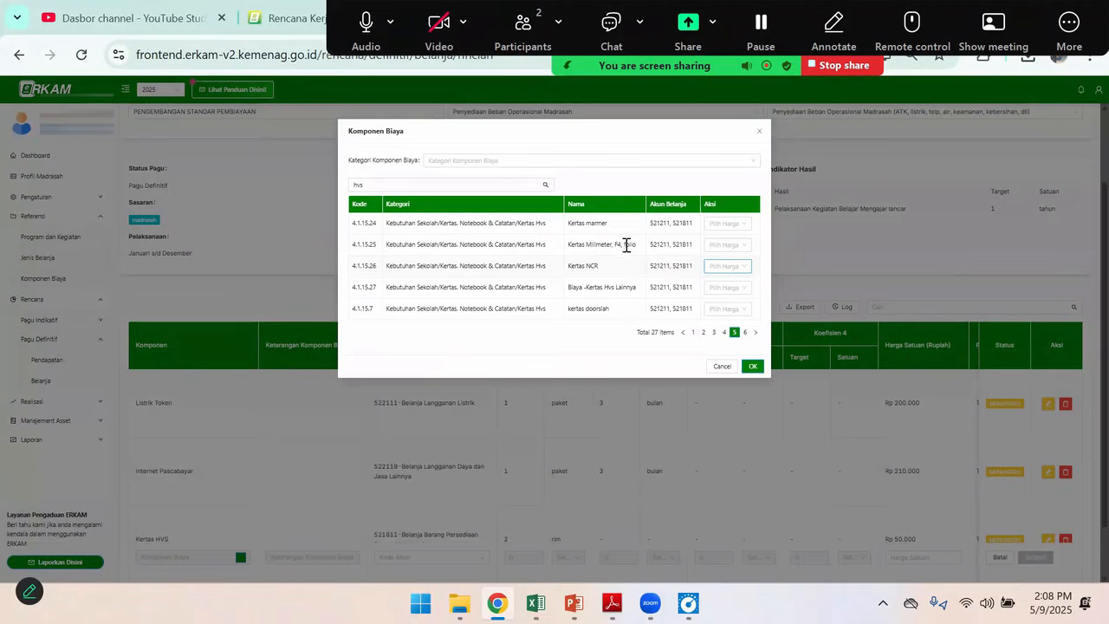
# Choose Kertas Milimeter, F4, folio with a custom unit price of Rp 60,000 copied from the sample's Kertas F4 row, and save it
pyautogui.click(725, 246)
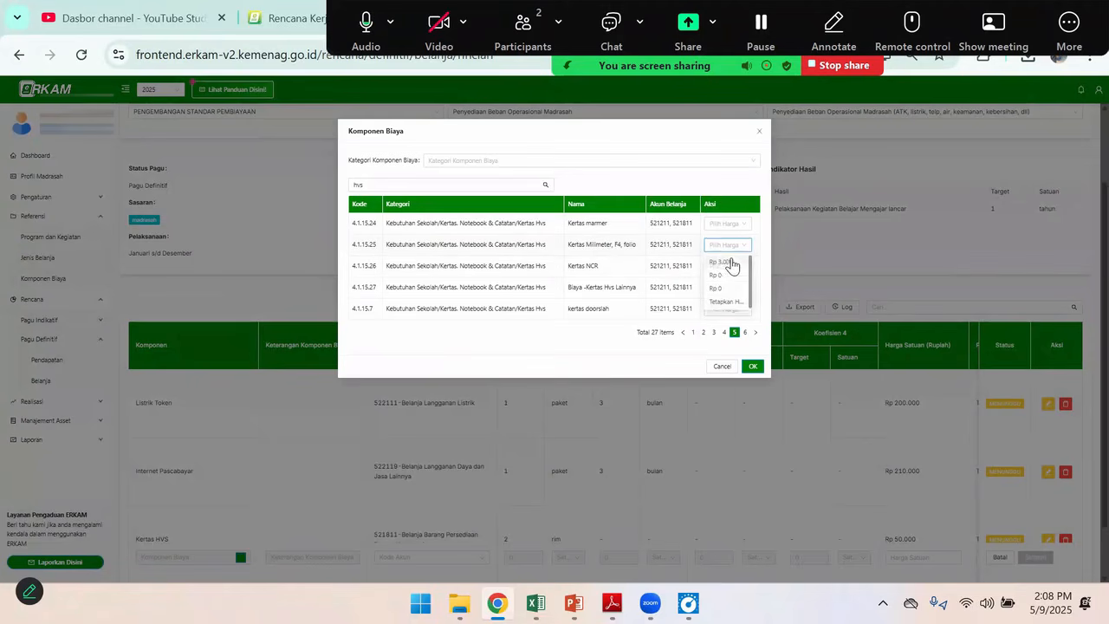
pyautogui.click(721, 306)
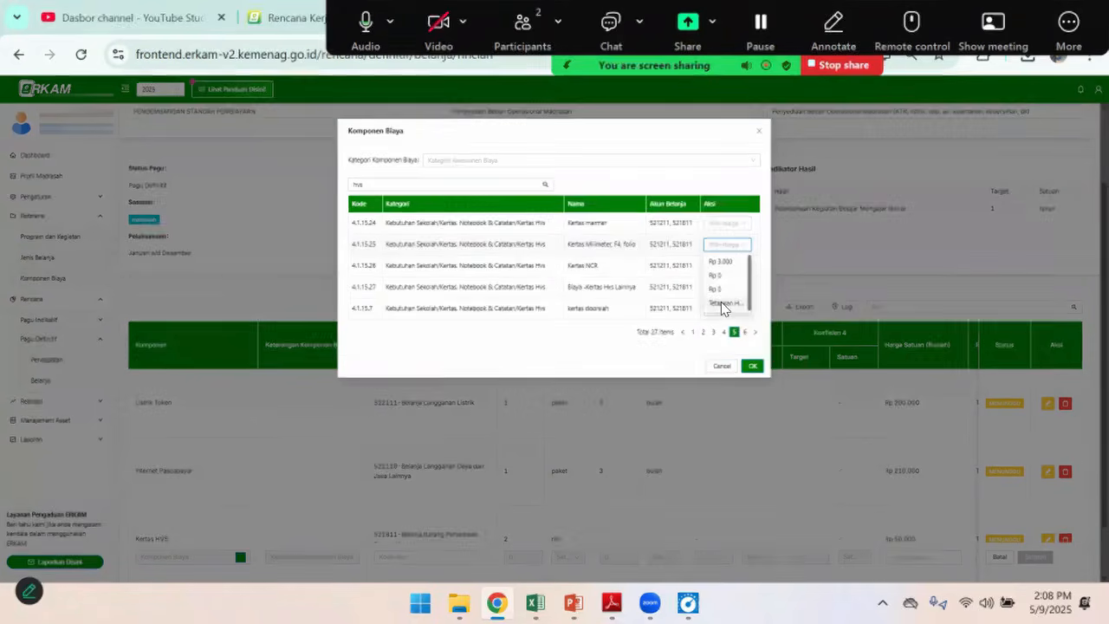
pyautogui.click(495, 173)
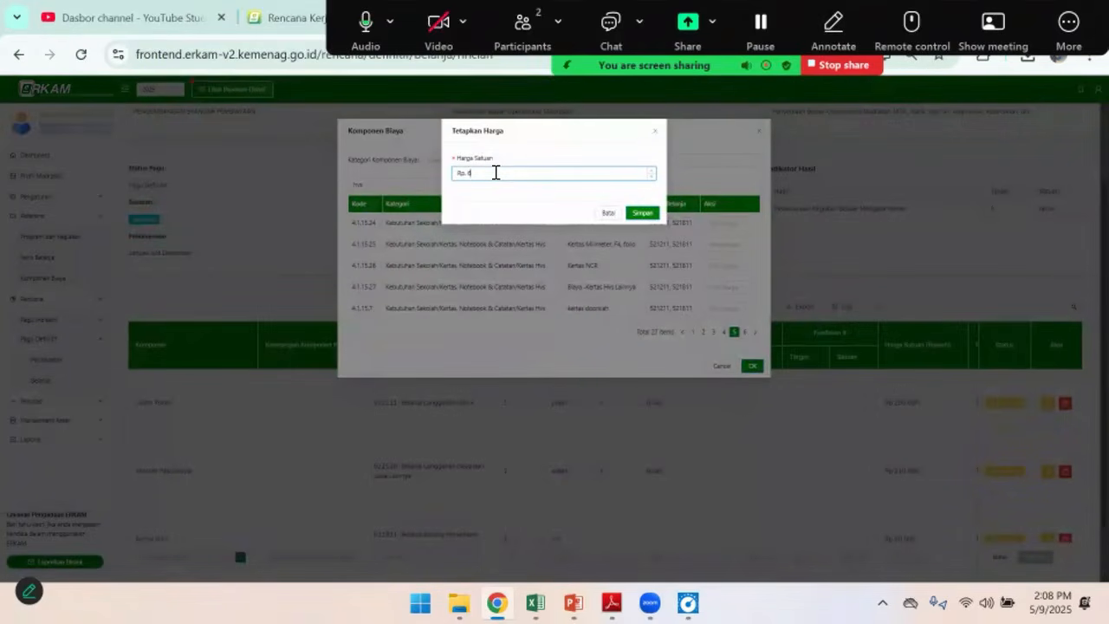
pyautogui.hotkey('alt', 'Tab')
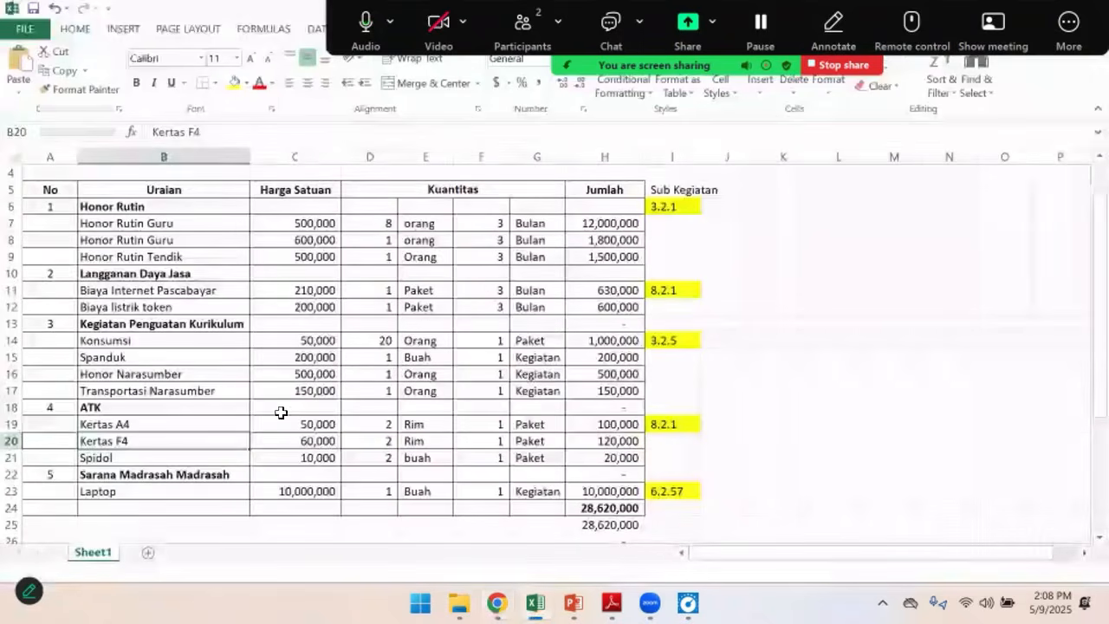
pyautogui.click(336, 443)
pyautogui.hotkey('ctrl', 'c')
pyautogui.hotkey('alt', 'Tab')
pyautogui.hotkey('ctrl', 'v')
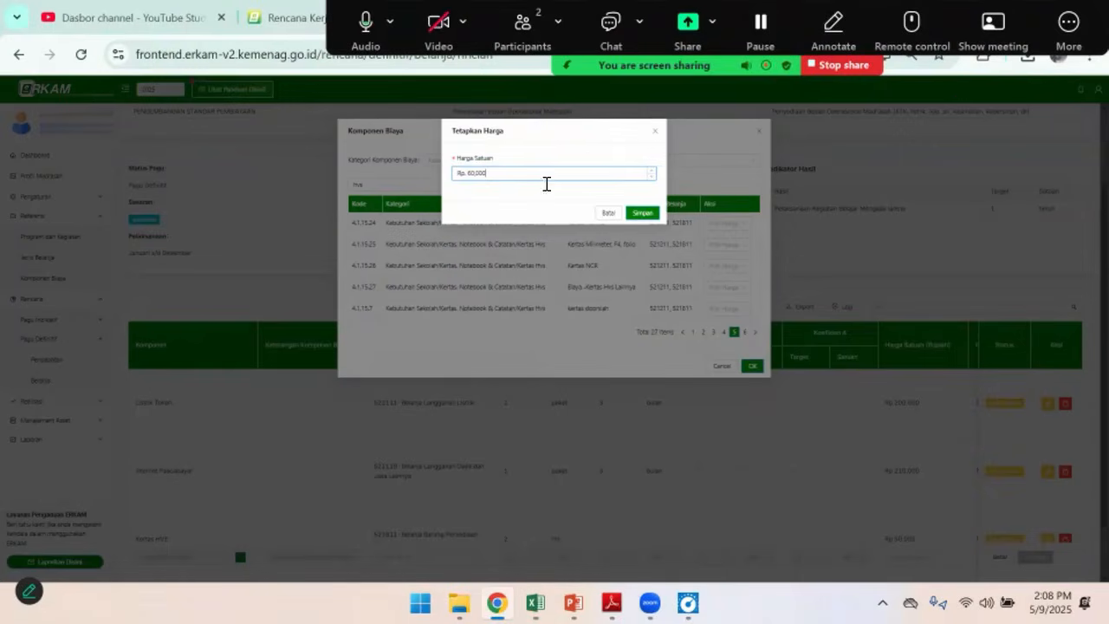
pyautogui.click(641, 213)
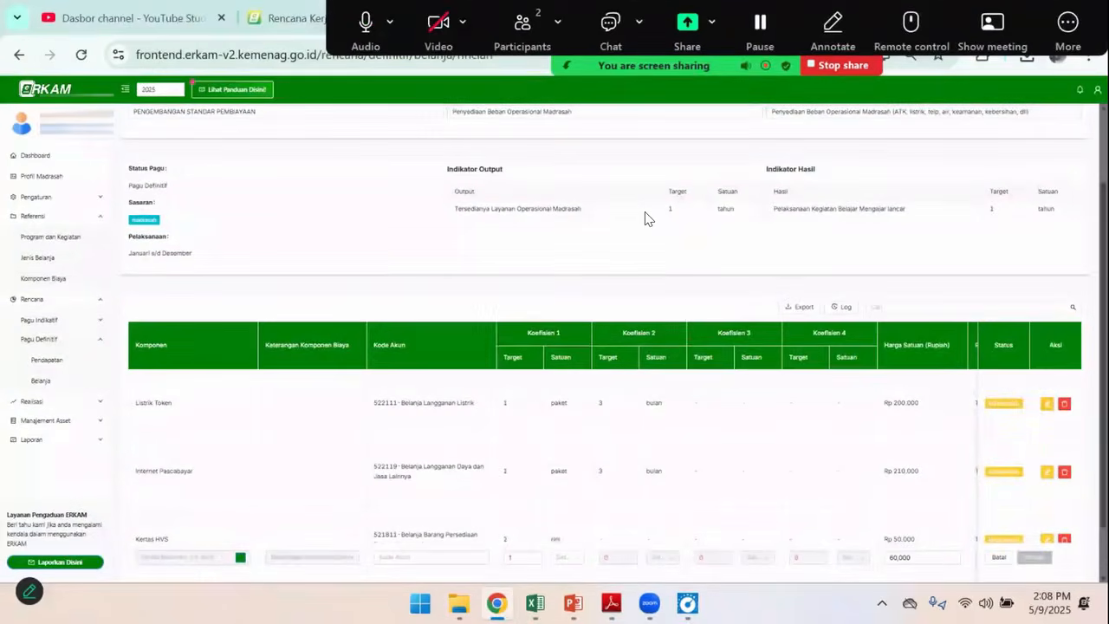
# Give the F4 paper item account 521811-Belanja Barang Persediaan Barang Konsumsi, a quantity of 2 rim as in the sample, and Tidak ada PPN
pyautogui.click(421, 560)
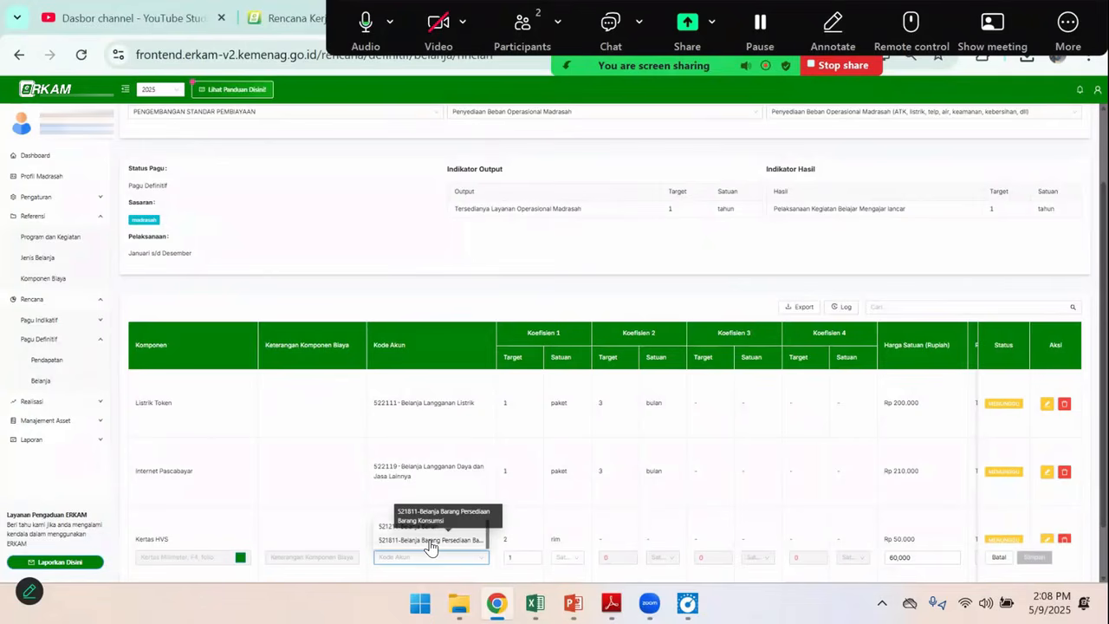
pyautogui.click(431, 542)
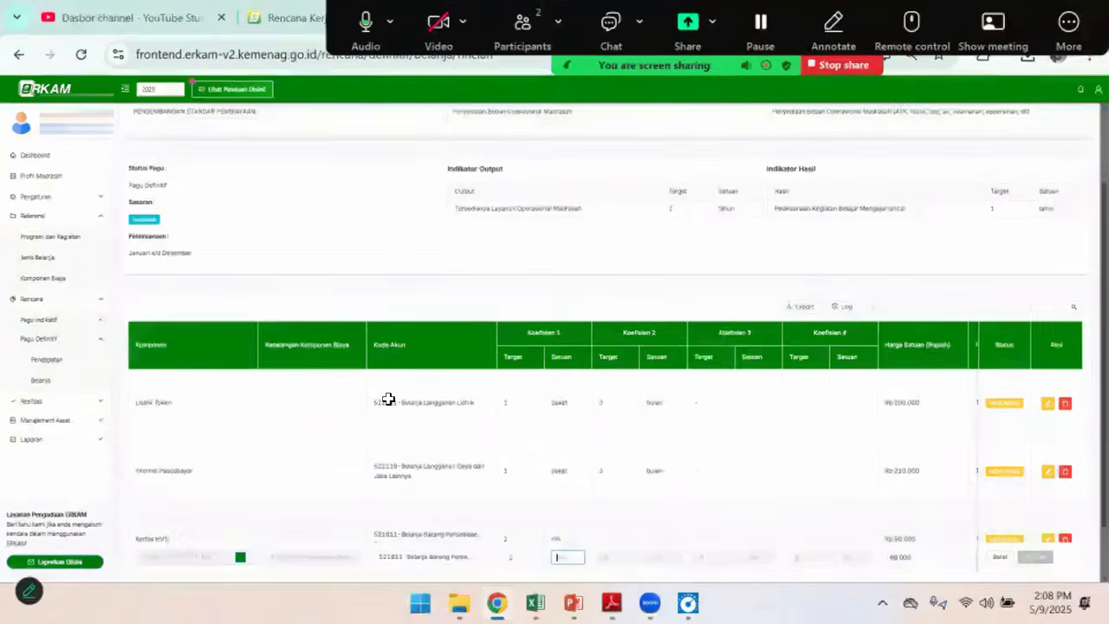
pyautogui.hotkey('alt', 'Tab')
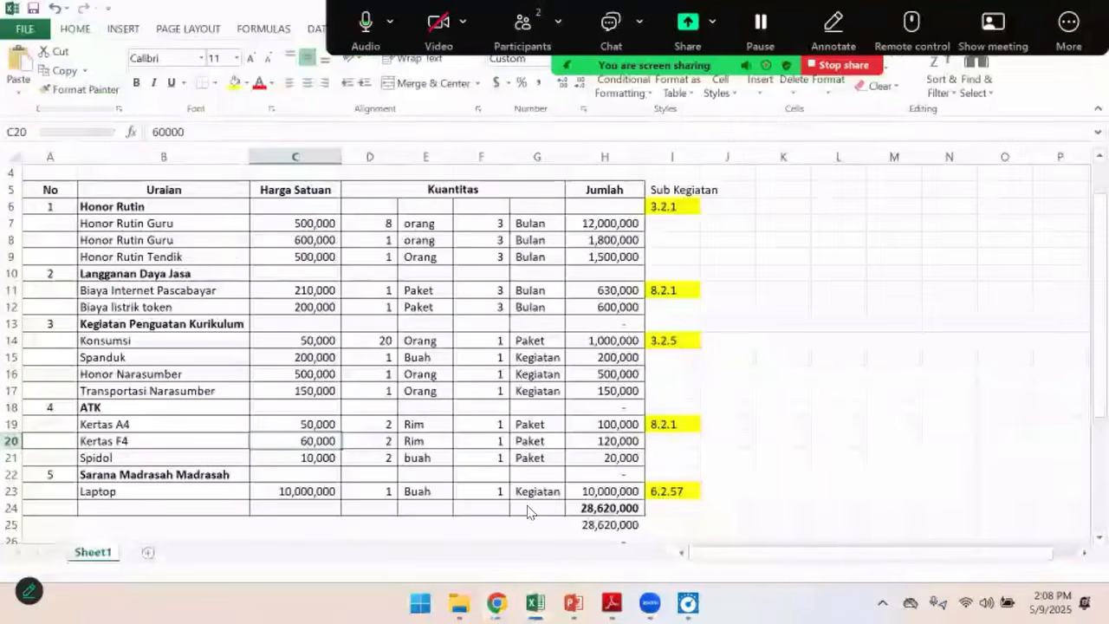
pyautogui.hotkey('alt', 'Tab')
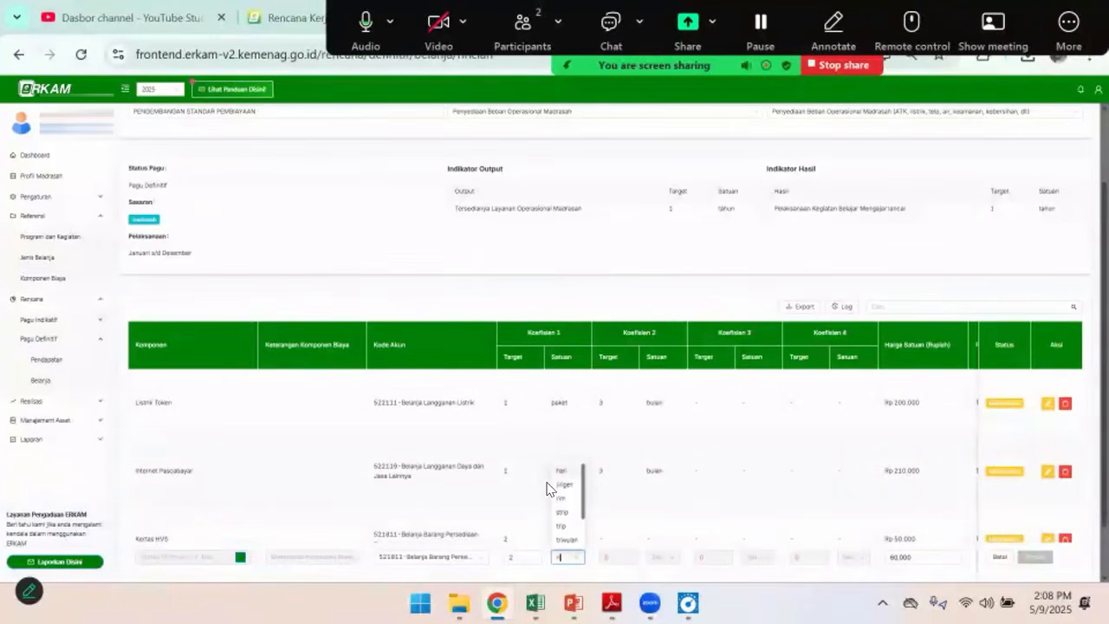
pyautogui.click(557, 508)
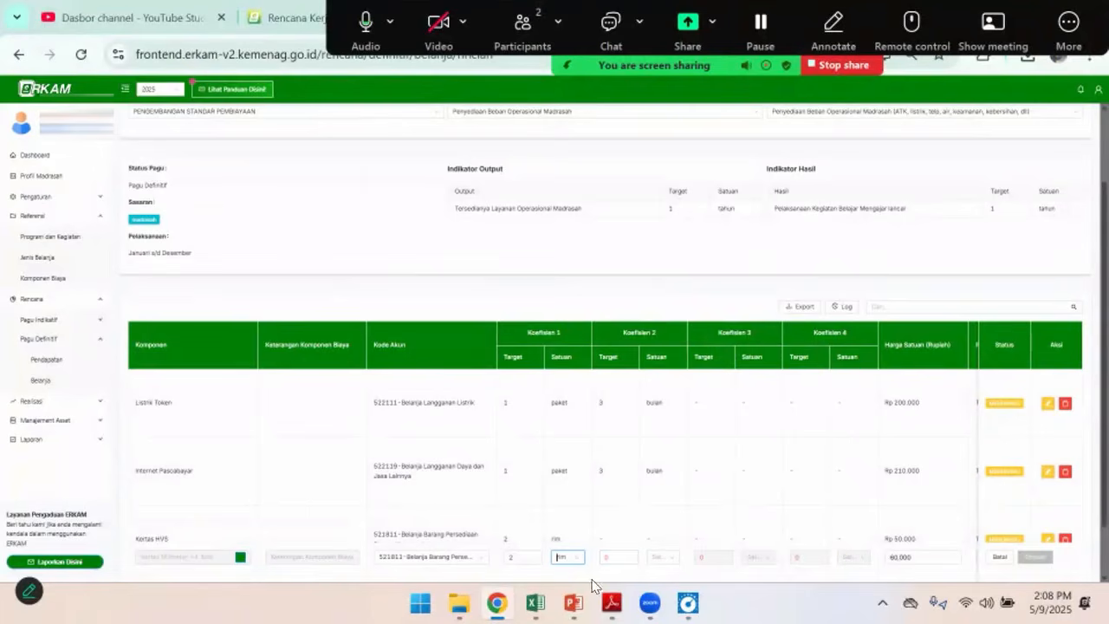
pyautogui.scroll(-1, 573, 548)
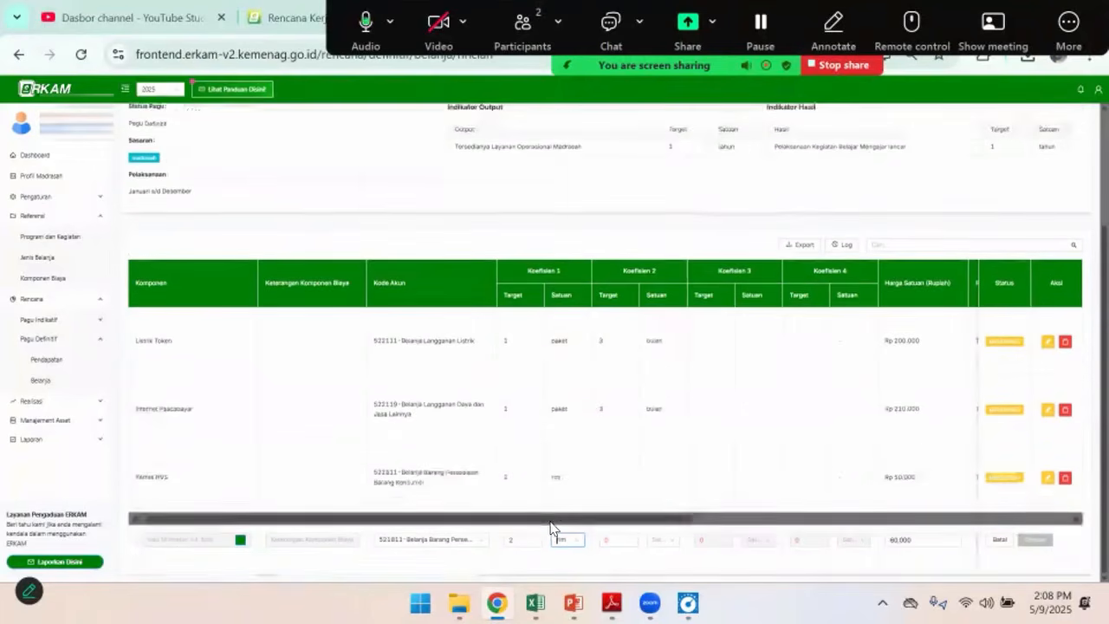
pyautogui.hscroll(5, 567, 525)
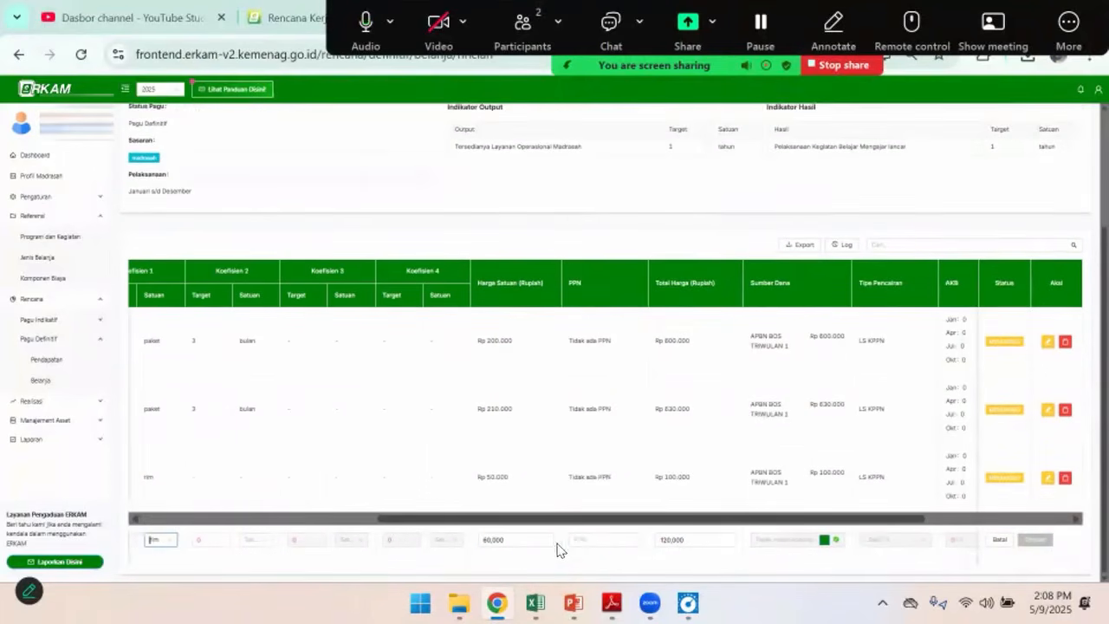
pyautogui.click(620, 546)
pyautogui.click(611, 497)
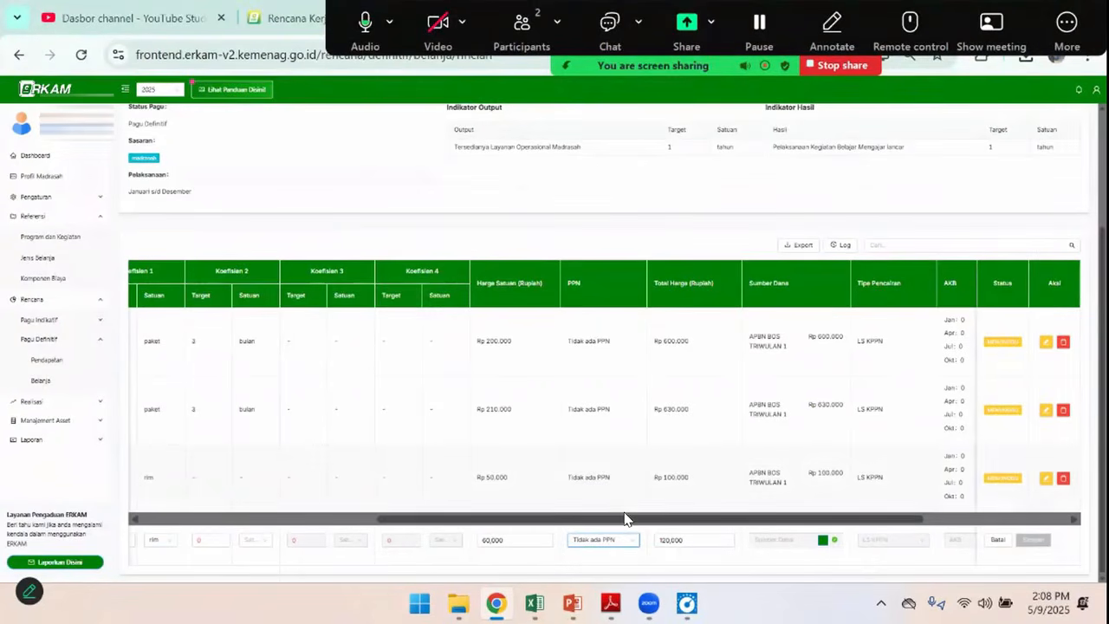
# Add APBN BOS TRIWULAN 1 as the F4 paper's funding source with an allocated quantity of 2, and save it
pyautogui.moveTo(627, 518); pyautogui.dragTo(858, 520)
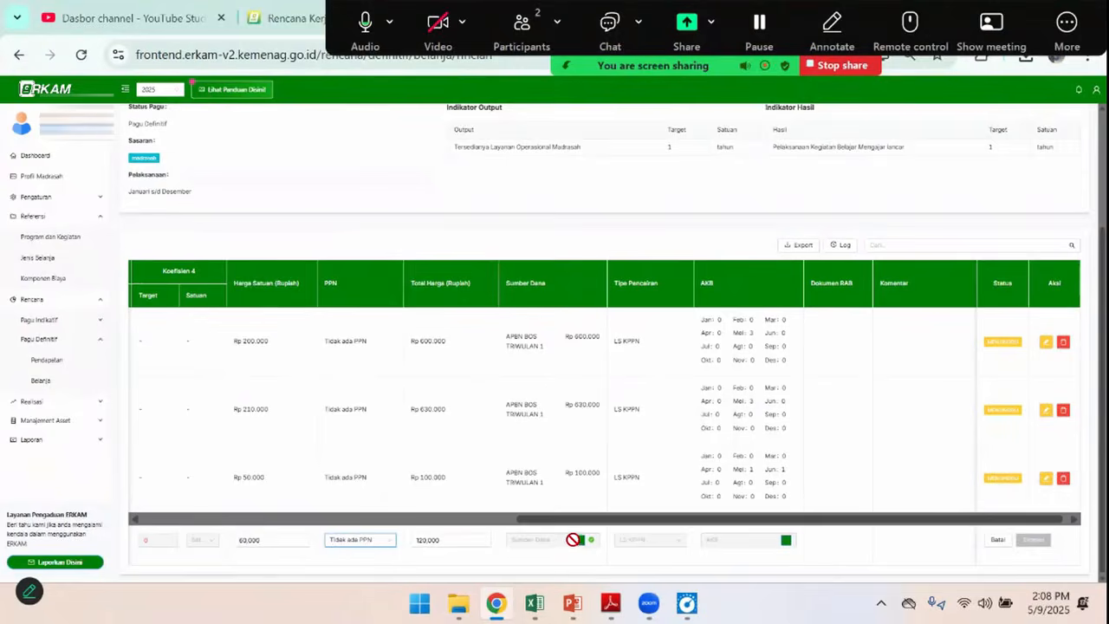
pyautogui.click(580, 538)
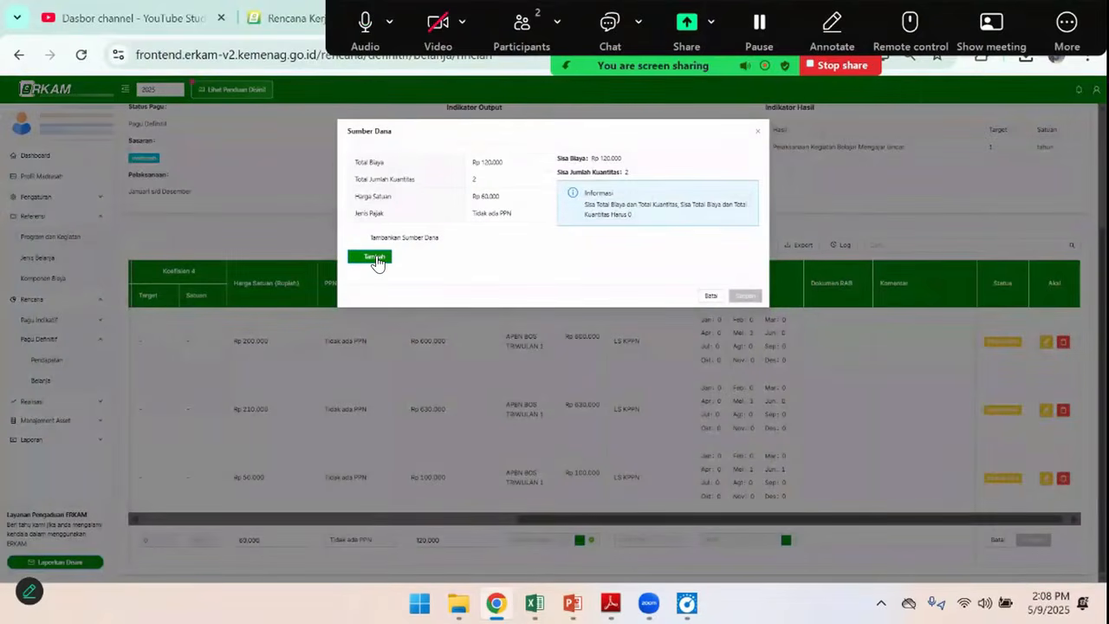
pyautogui.click(376, 263)
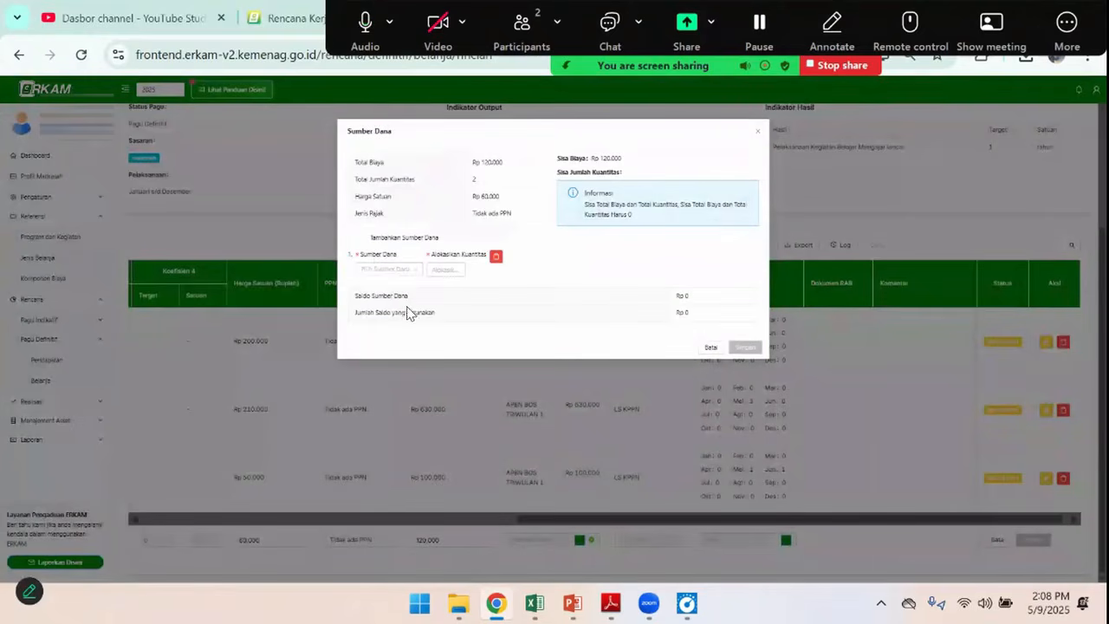
pyautogui.click(386, 269)
pyautogui.click(394, 288)
pyautogui.click(458, 269)
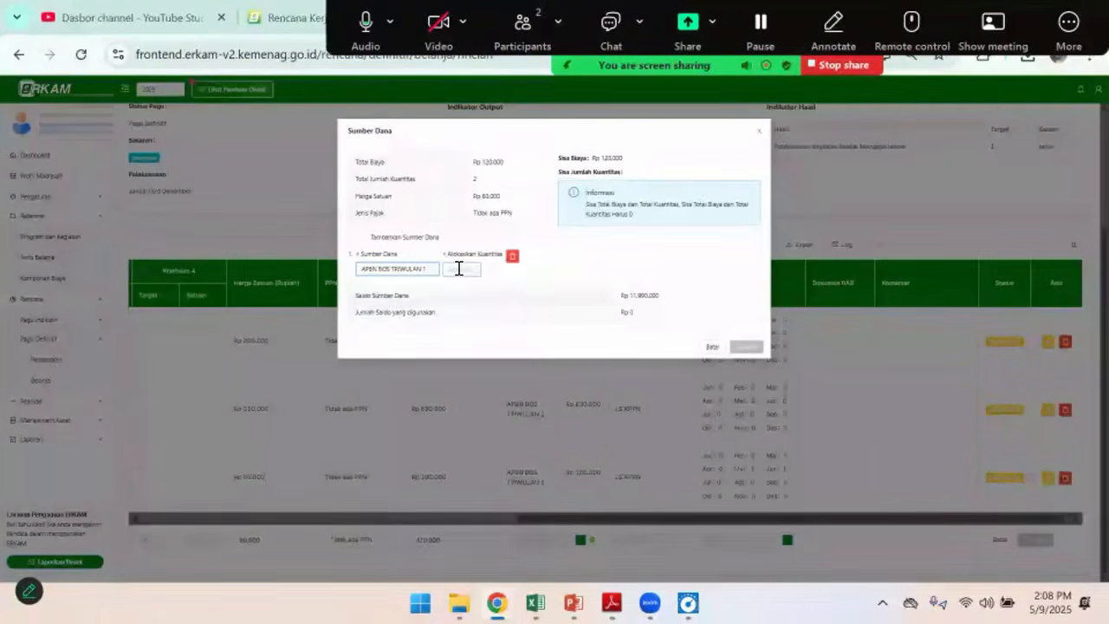
pyautogui.write('2')
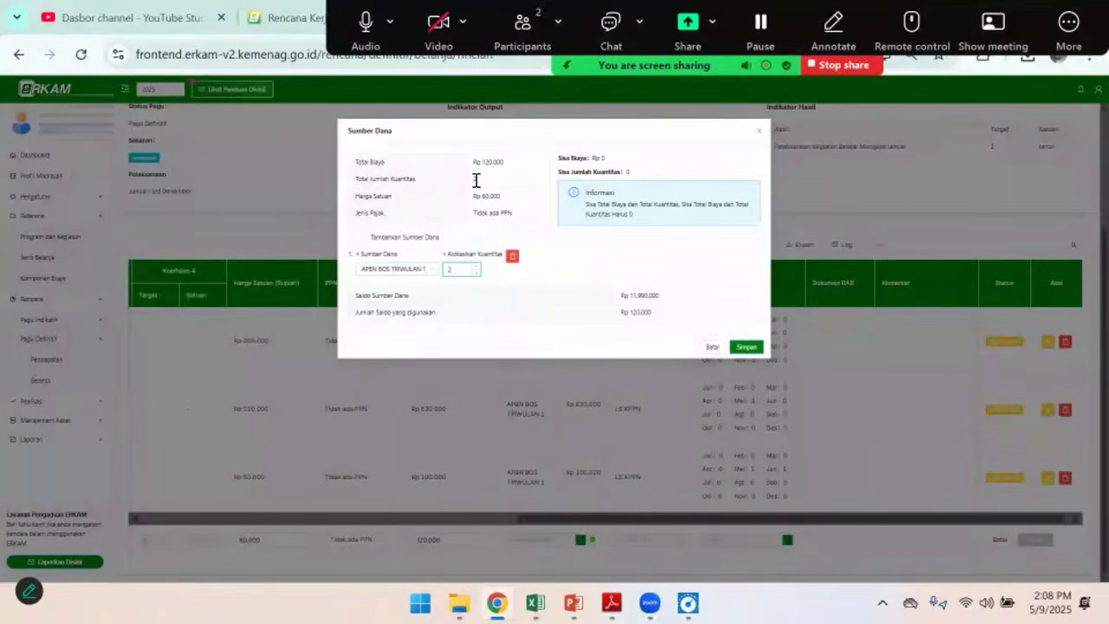
pyautogui.click(747, 347)
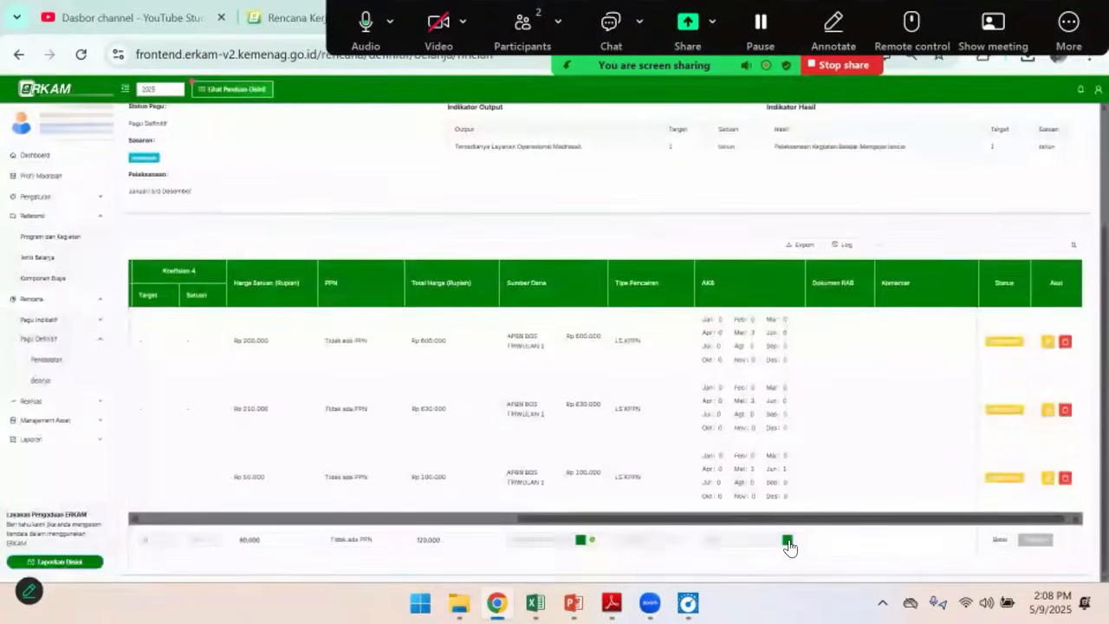
# Allocate 1 to Mei and 1 to Juni in the F4 paper's monthly cash budget, and save the completed budget row
pyautogui.click(788, 539)
pyautogui.moveTo(569, 229); pyautogui.dragTo(552, 231)
pyautogui.write('1')
pyautogui.doubleClick(661, 229)
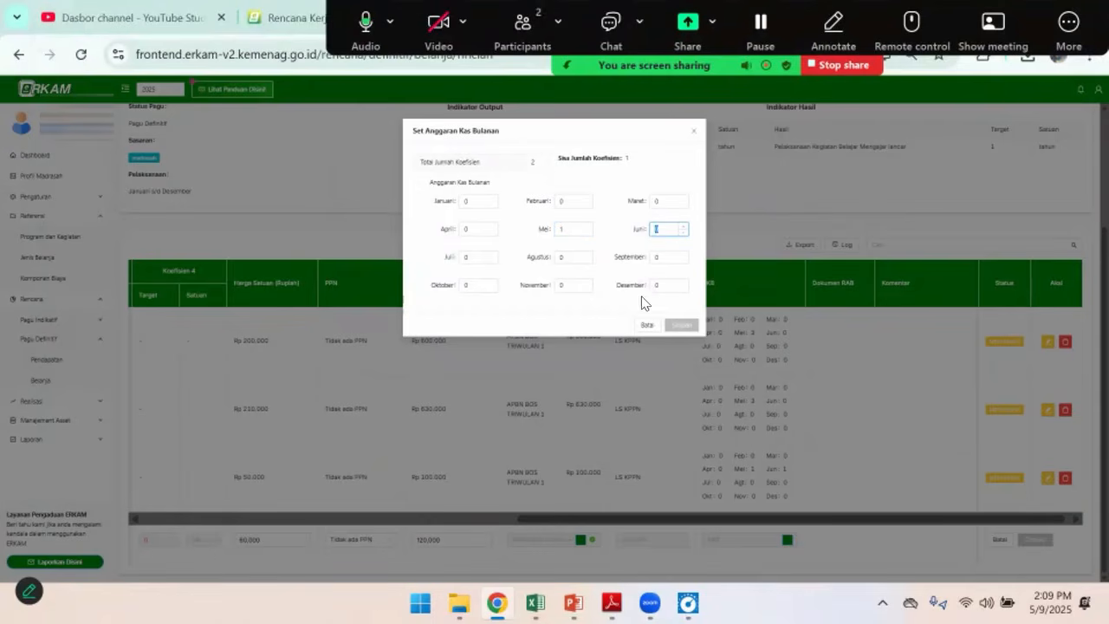
pyautogui.write('1')
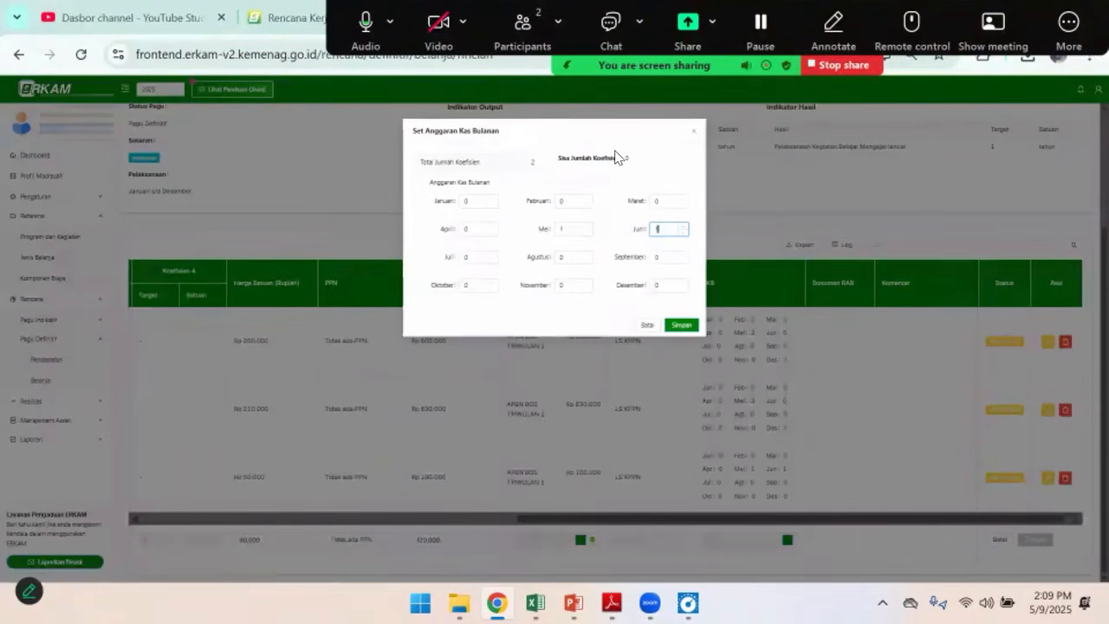
pyautogui.click(683, 326)
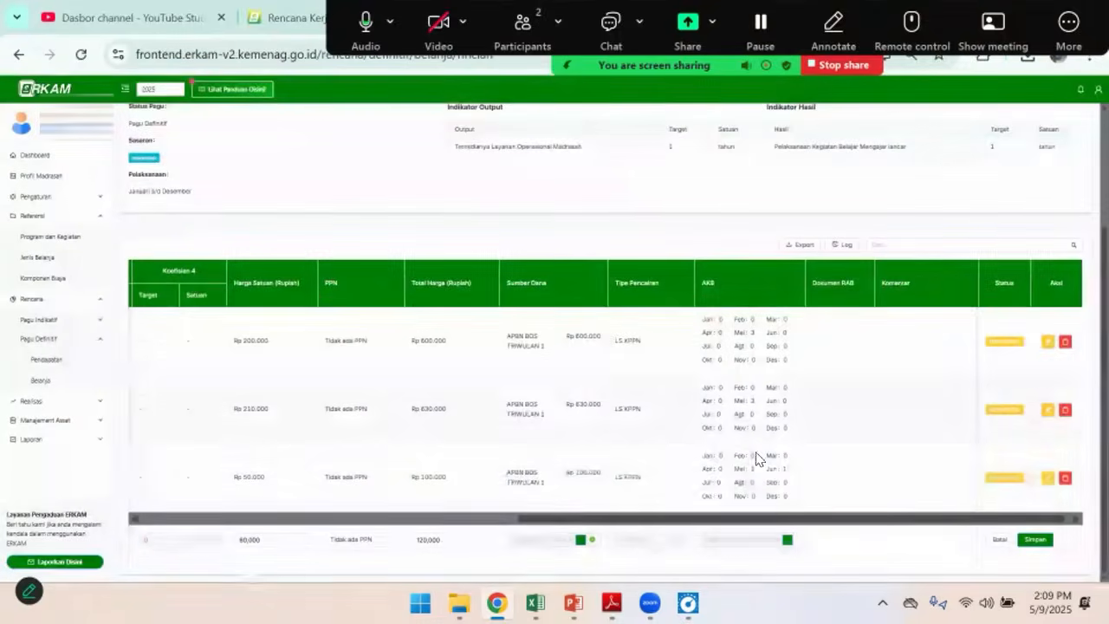
pyautogui.click(1035, 541)
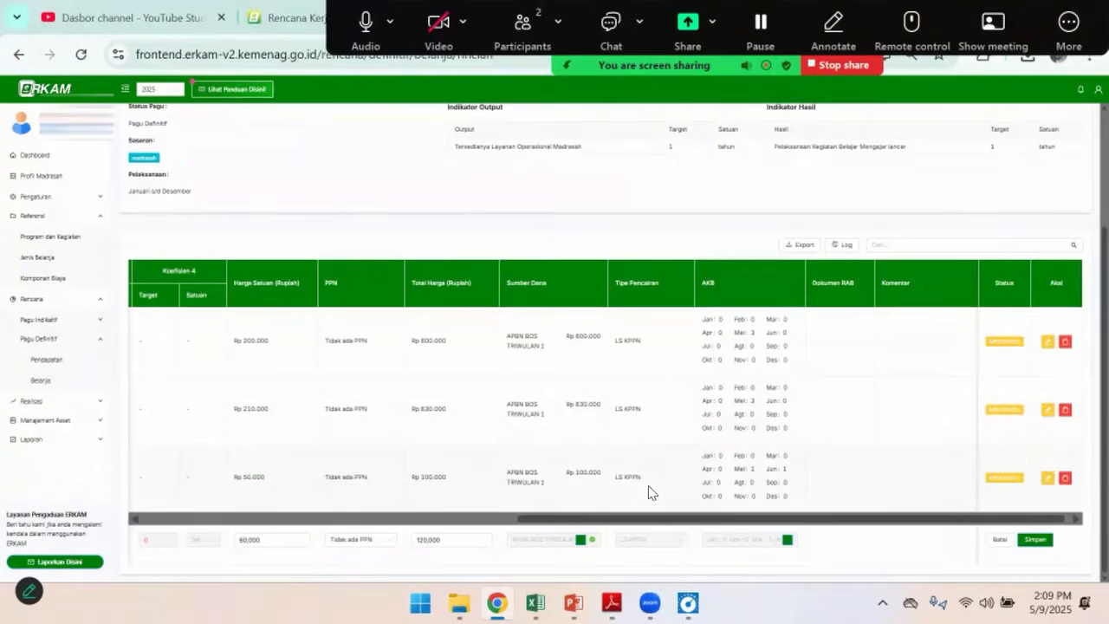
pyautogui.click(1036, 541)
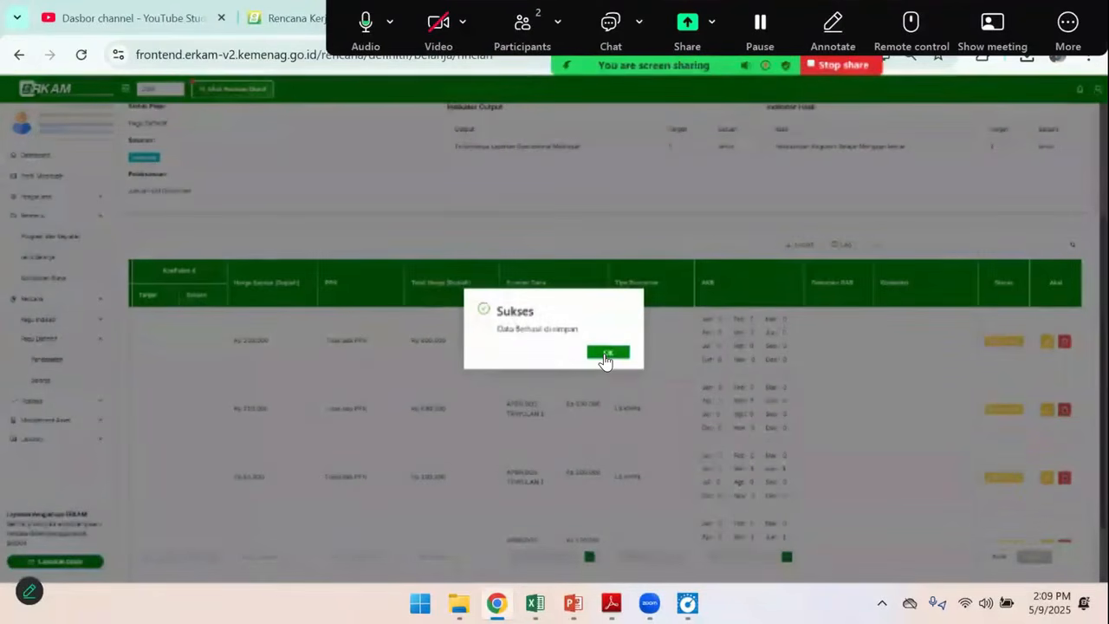
pyautogui.click(605, 354)
# Search the cost components for spid for a new budget row, then clear the search and view the component categories
pyautogui.scroll(-2, 619, 428)
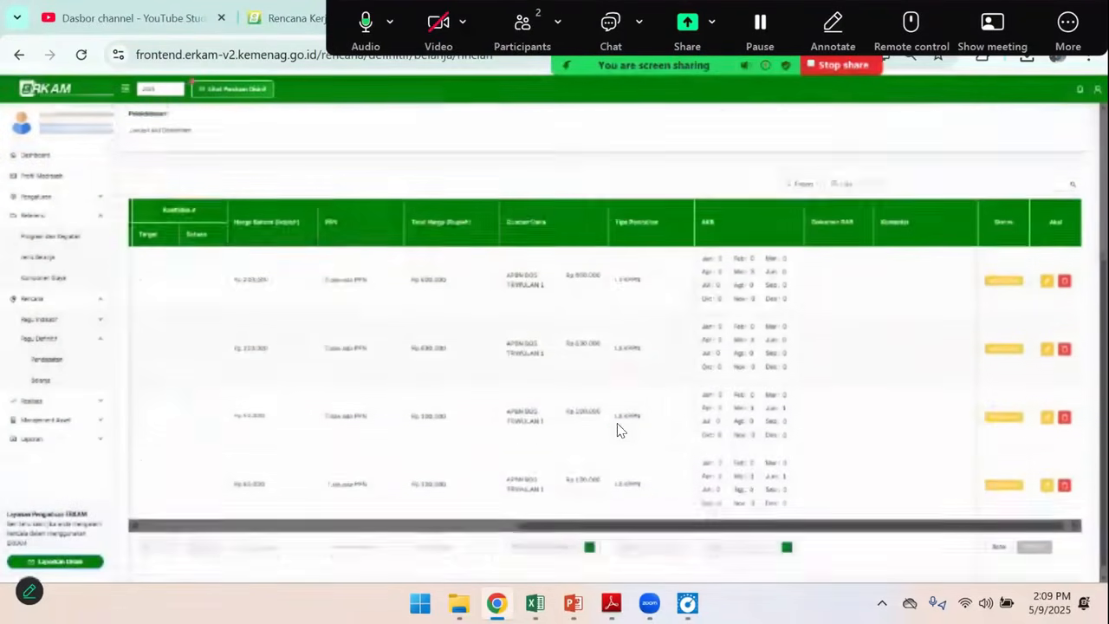
pyautogui.moveTo(612, 520); pyautogui.dragTo(267, 519)
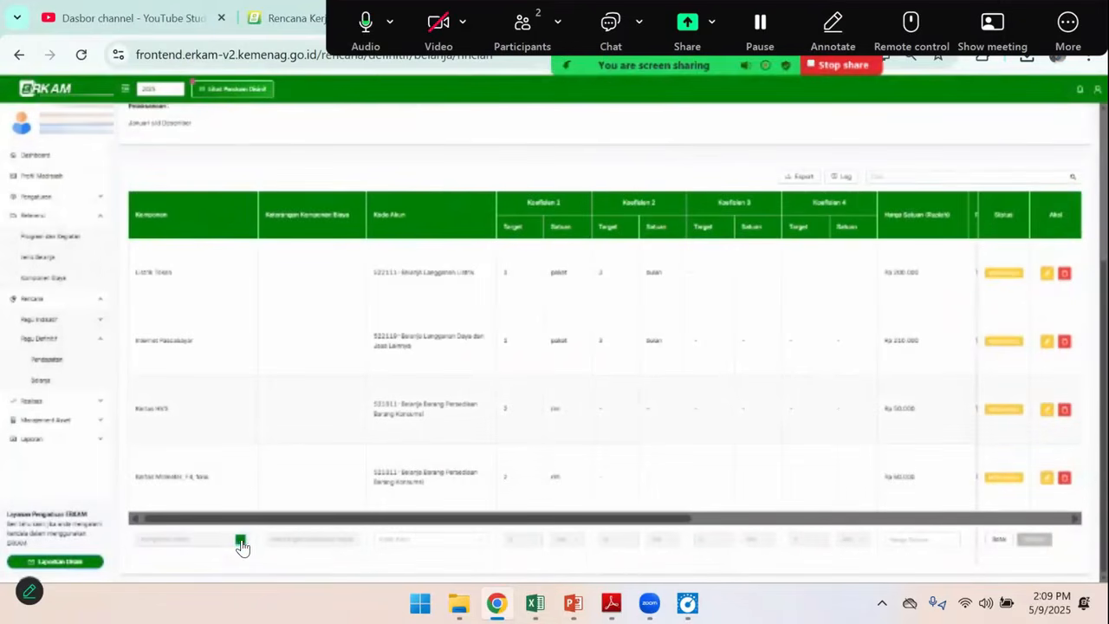
pyautogui.click(519, 158)
pyautogui.moveTo(397, 184); pyautogui.dragTo(322, 184)
pyautogui.write('spid')
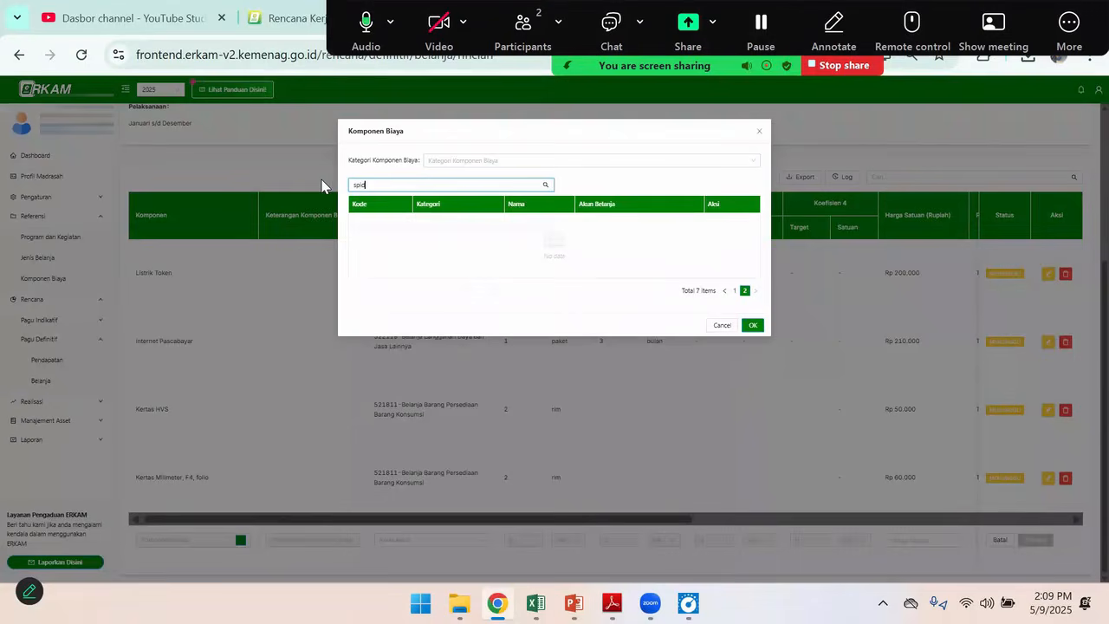
pyautogui.press('BackSpace')
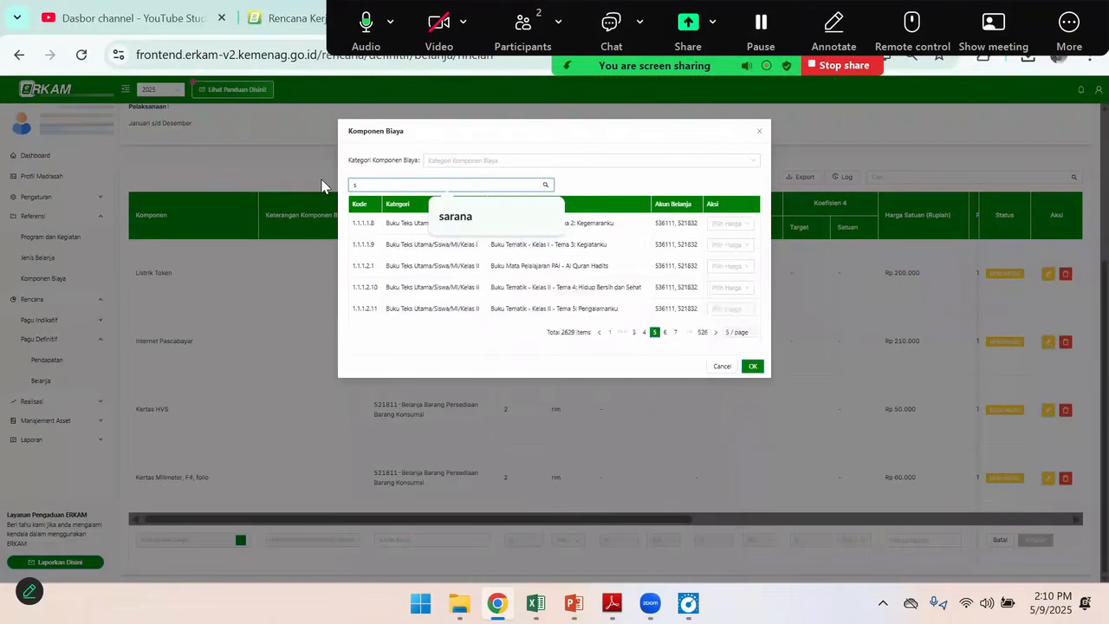
pyautogui.press('BackSpace')
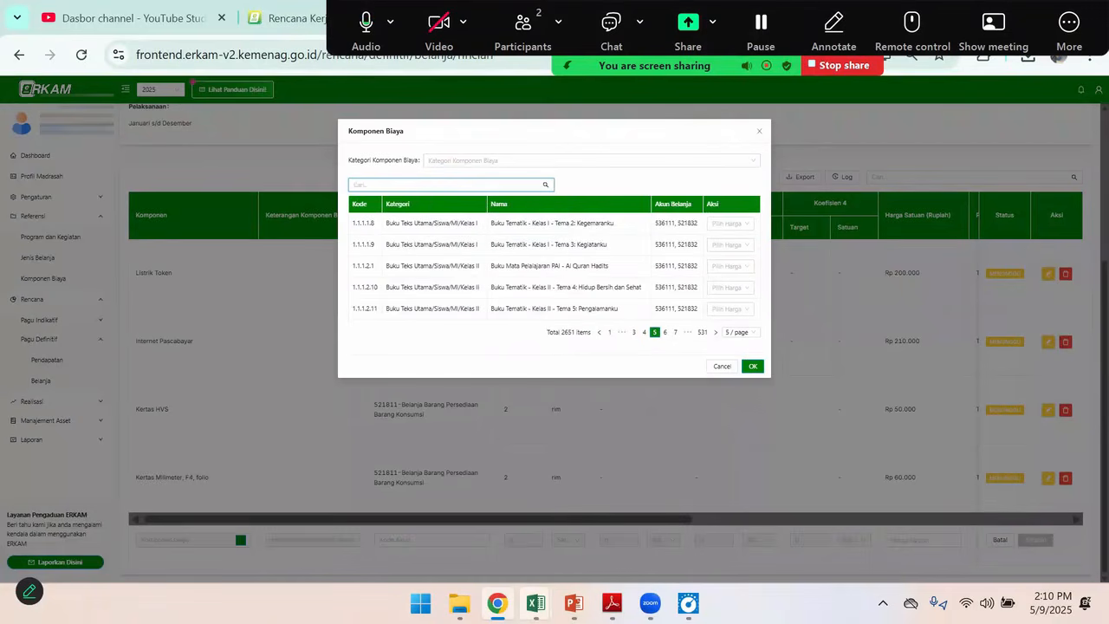
pyautogui.click(482, 160)
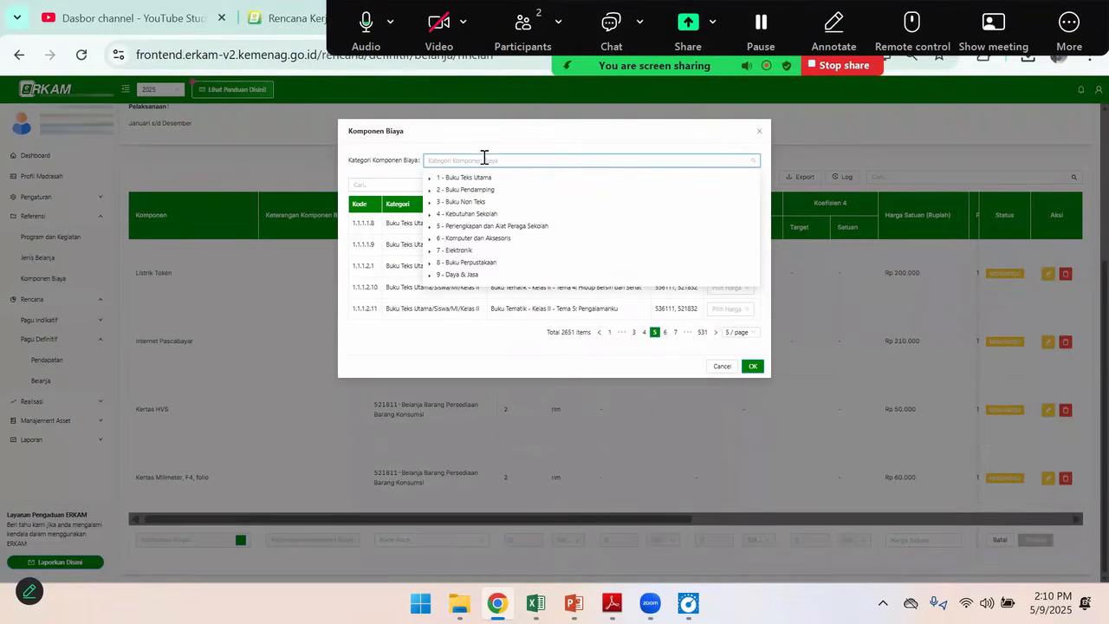
# Switch to the referensi-komponen workbook in Excel and turn off the existing filter on its component list
pyautogui.moveTo(535, 604)
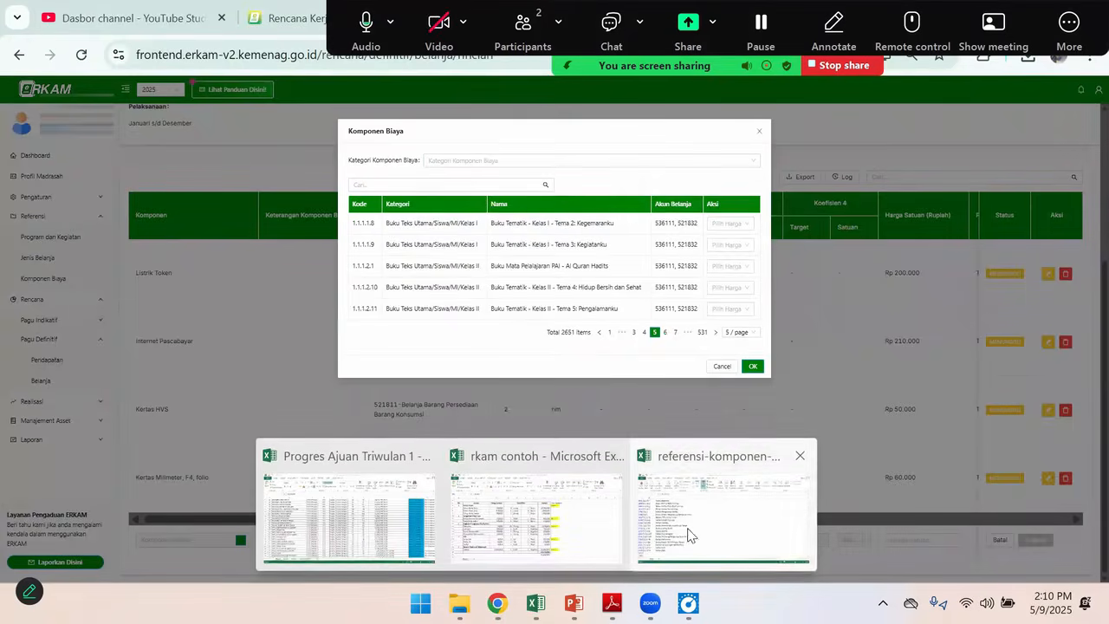
pyautogui.click(688, 529)
pyautogui.scroll(1, 473, 225)
pyautogui.click(422, 78)
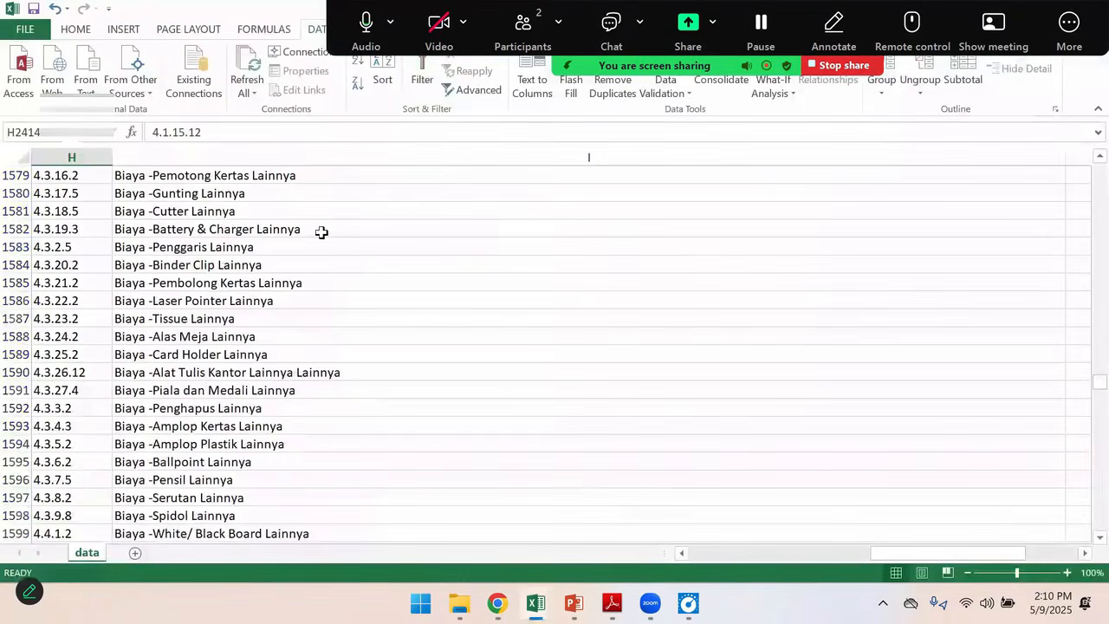
pyautogui.scroll(-1, 217, 361)
pyautogui.scroll(8, 230, 356)
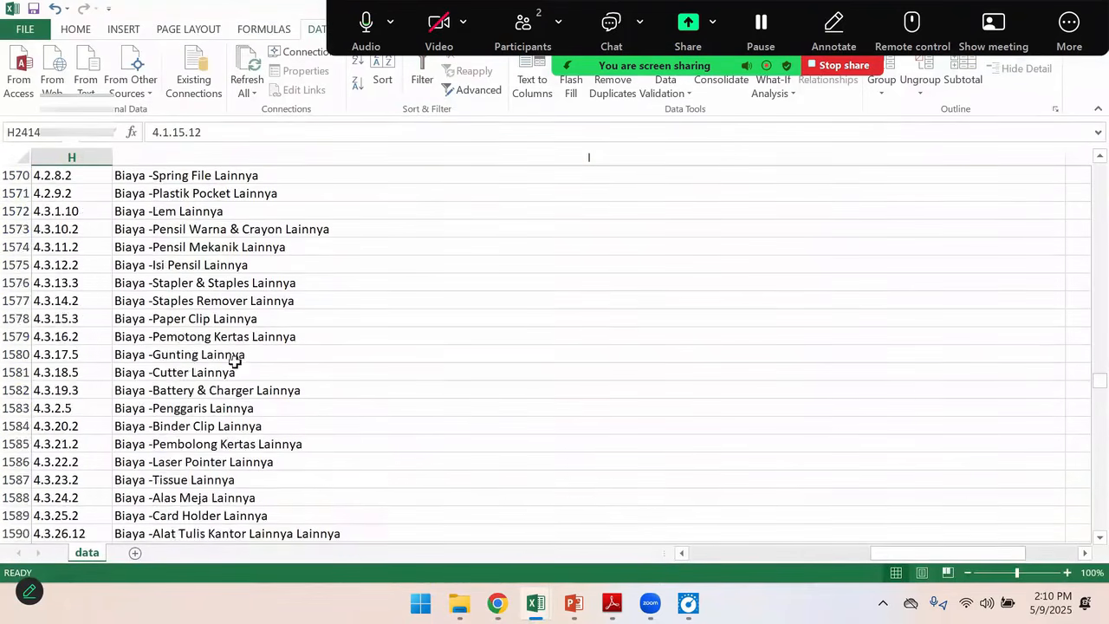
# Apply a filter to the Nama column of the component reference and search its values for spid
pyautogui.click(385, 149)
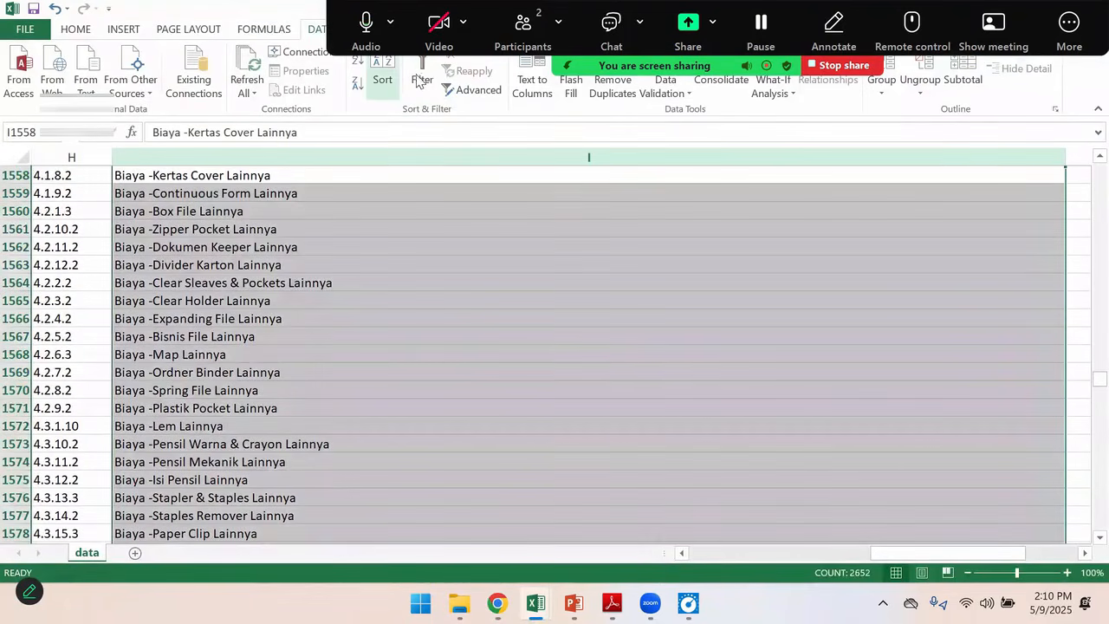
pyautogui.click(422, 78)
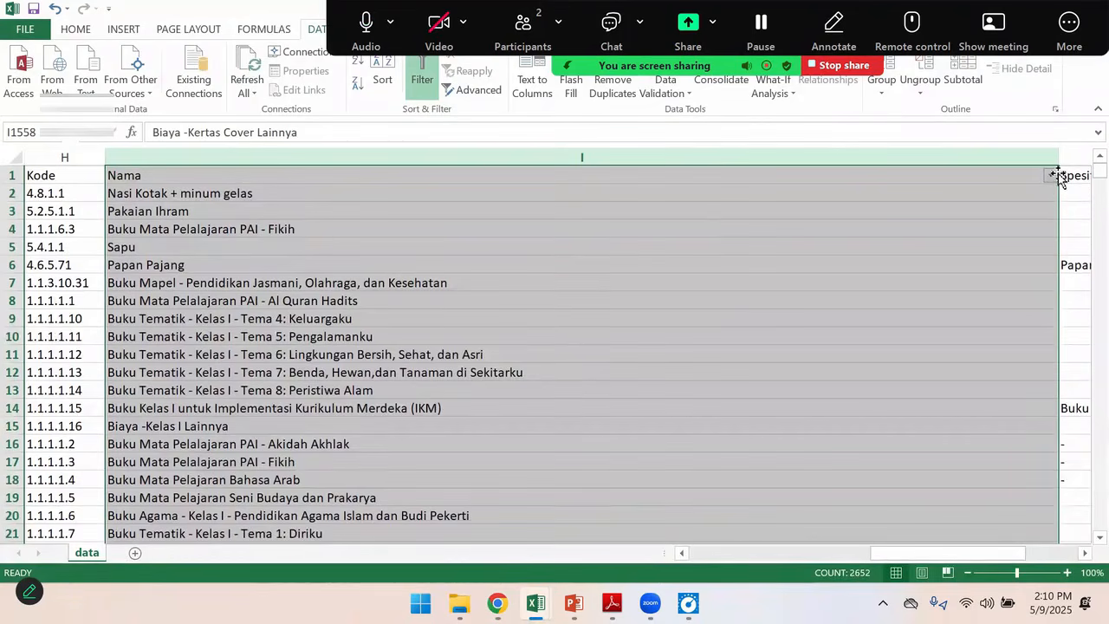
pyautogui.click(1049, 179)
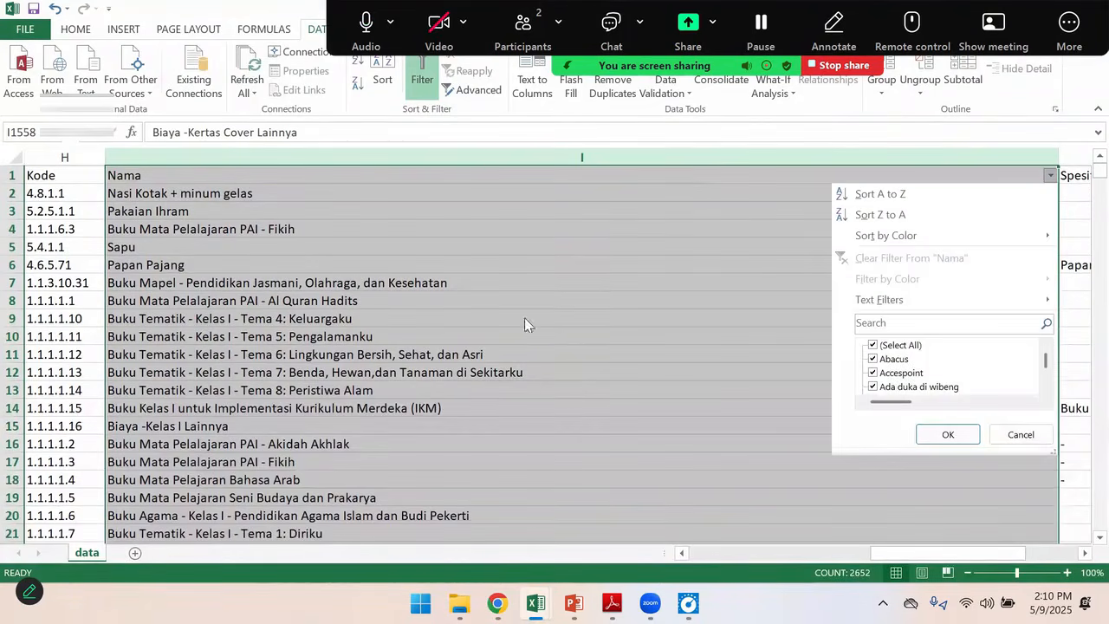
pyautogui.click(875, 347)
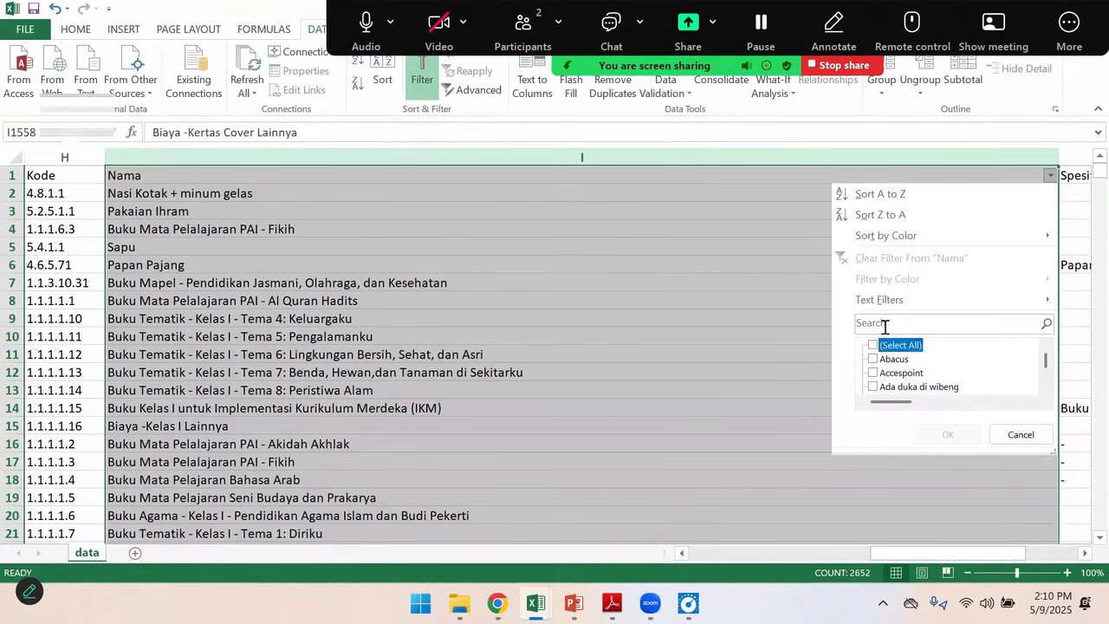
pyautogui.click(872, 345)
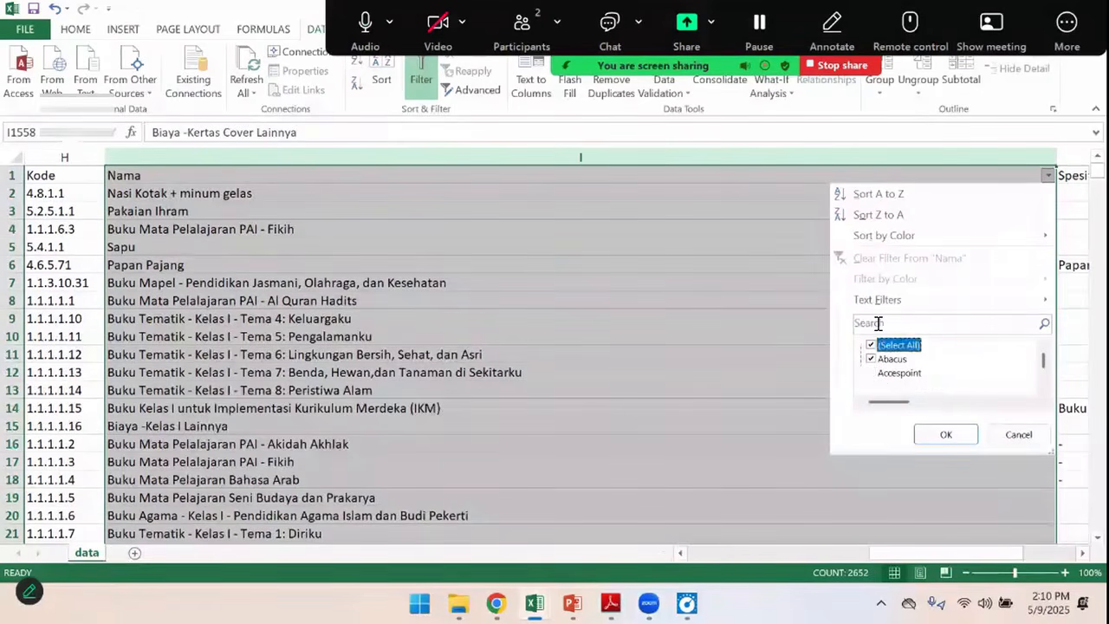
pyautogui.write('spidol')
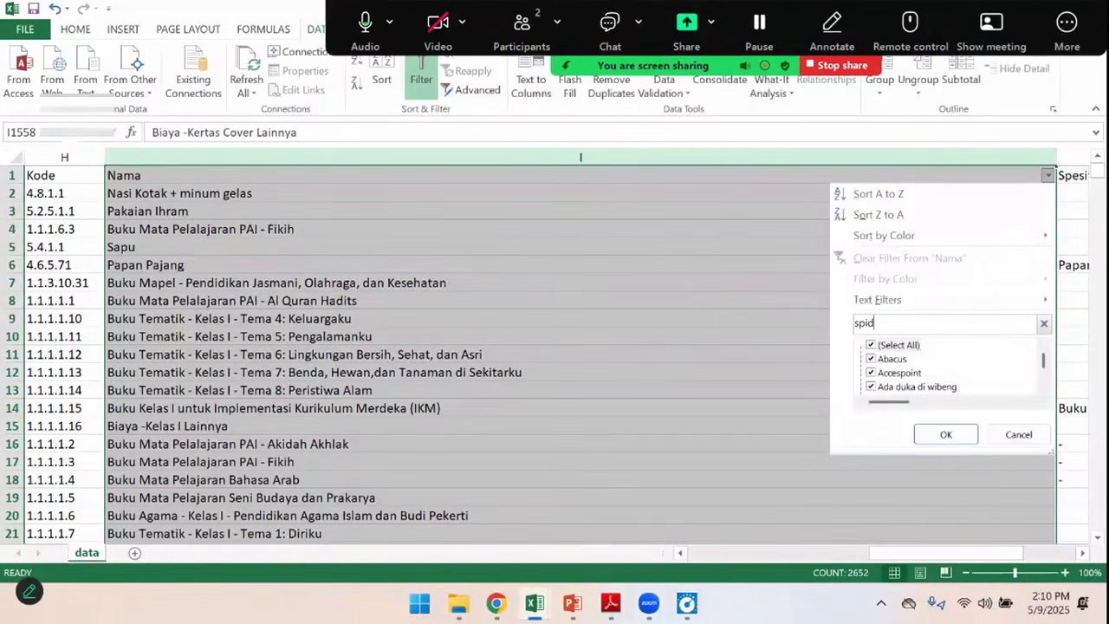
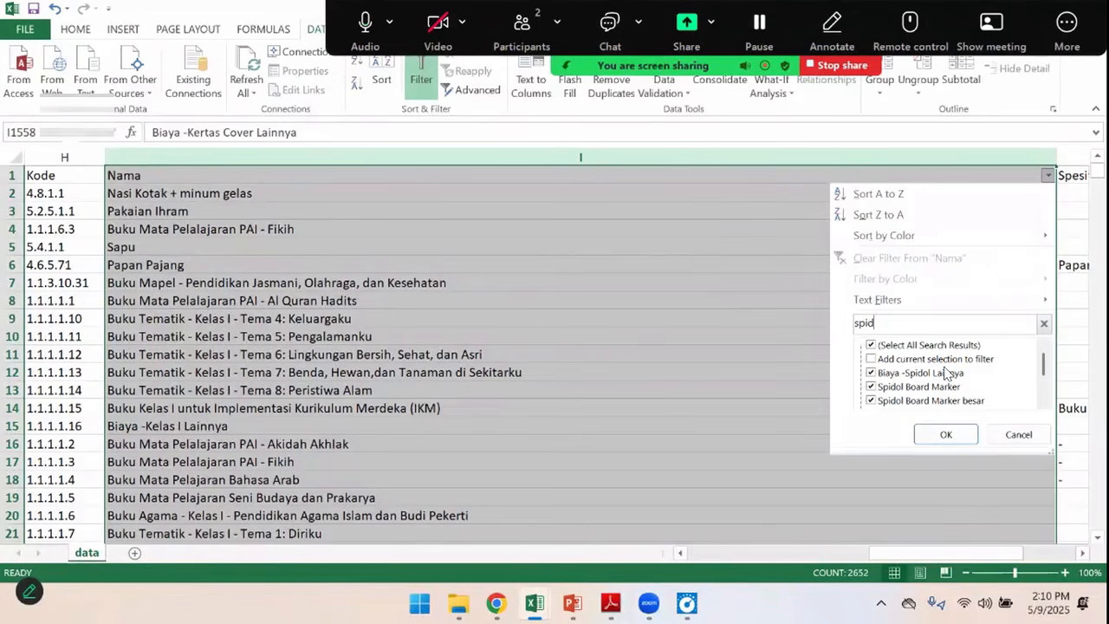
# Filter the component reference's Nama column to the spidol entries and select the code of Spidol Board Marker
pyautogui.click(940, 433)
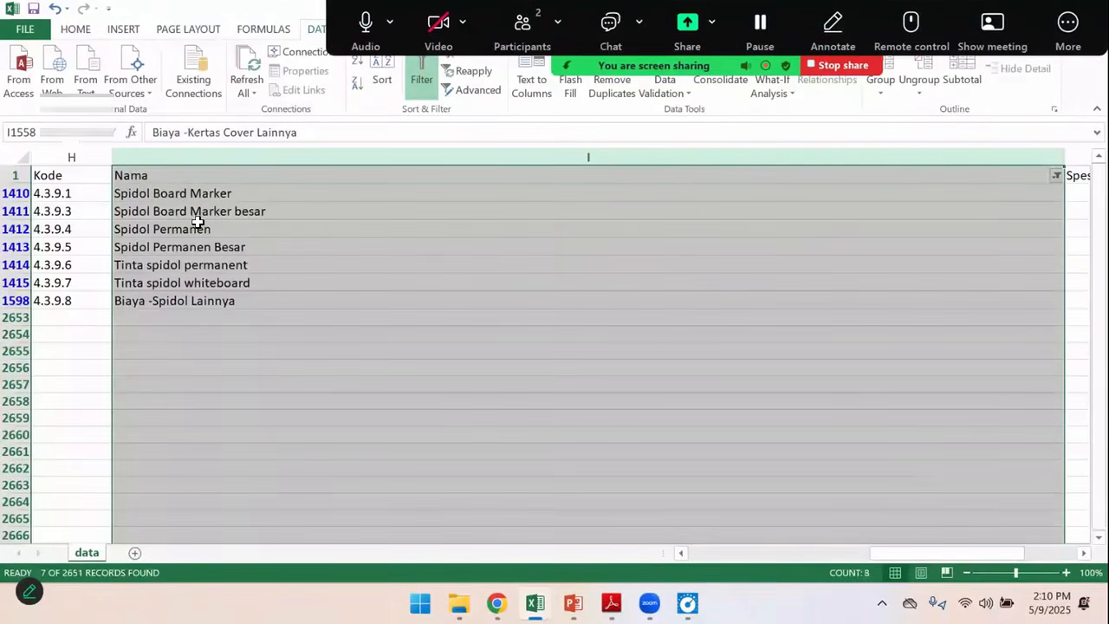
pyautogui.click(170, 192)
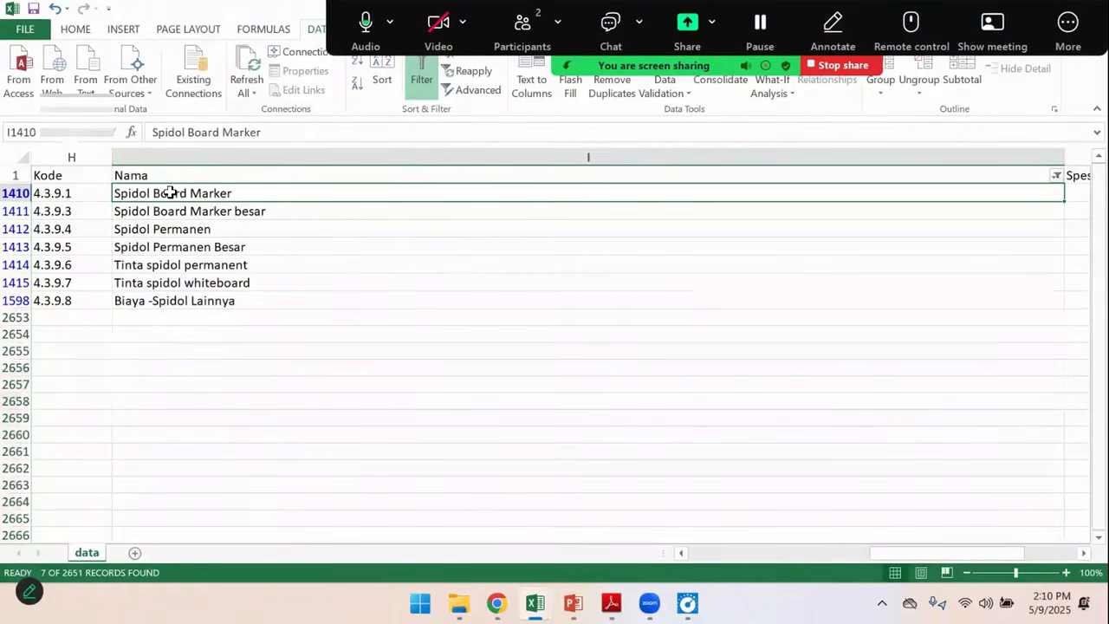
pyautogui.click(78, 196)
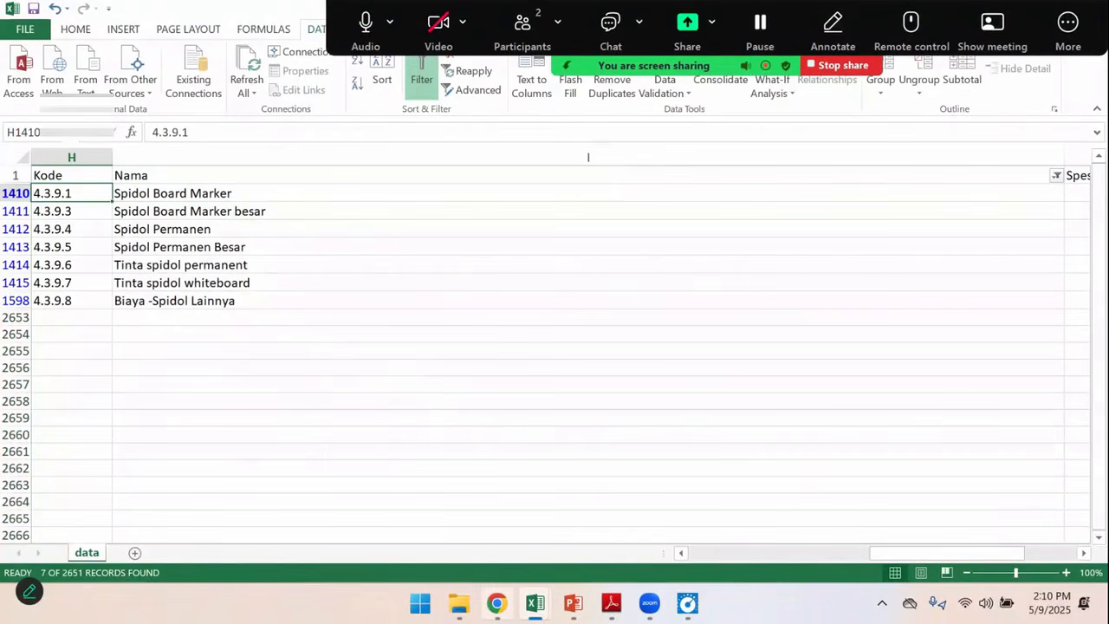
# Switch back to eRKAM in Chrome, search the cost components for spid, bol and mal, and clear the search
pyautogui.click(496, 603)
pyautogui.click(401, 182)
pyautogui.write('spid')
pyautogui.press('BackSpace')
pyautogui.press('BackSpace')
pyautogui.press('BackSpace')
pyautogui.press('BackSpace')
pyautogui.write('bol')
pyautogui.press('BackSpace')
pyautogui.press('BackSpace')
pyautogui.press('BackSpace')
pyautogui.write('ma')
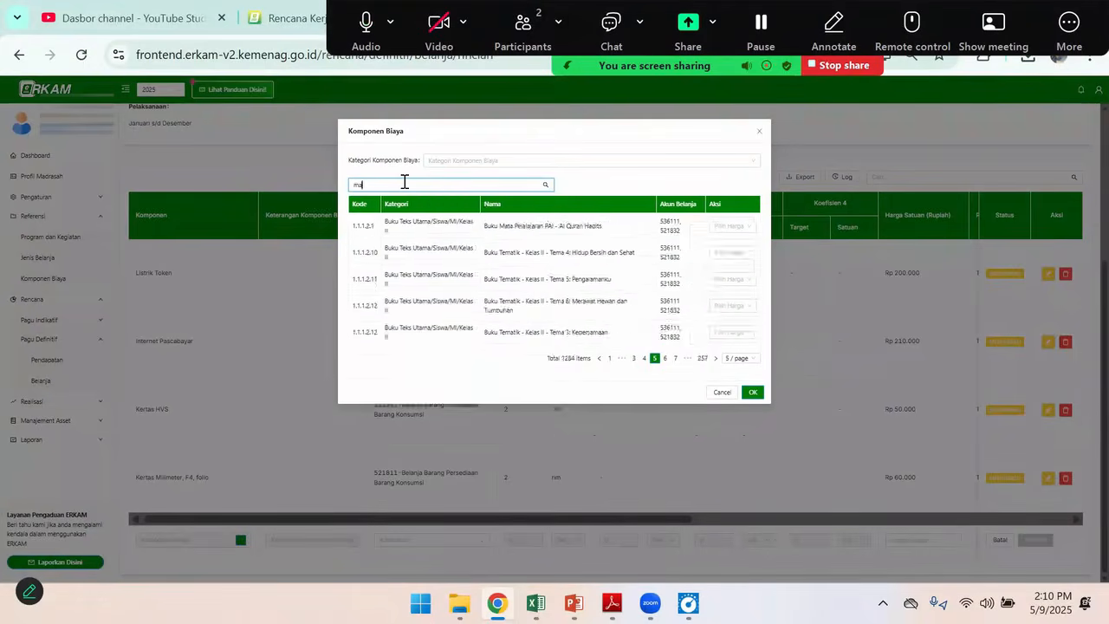
pyautogui.write('l')
pyautogui.press('BackSpace')
pyautogui.press('BackSpace')
pyautogui.press('BackSpace')
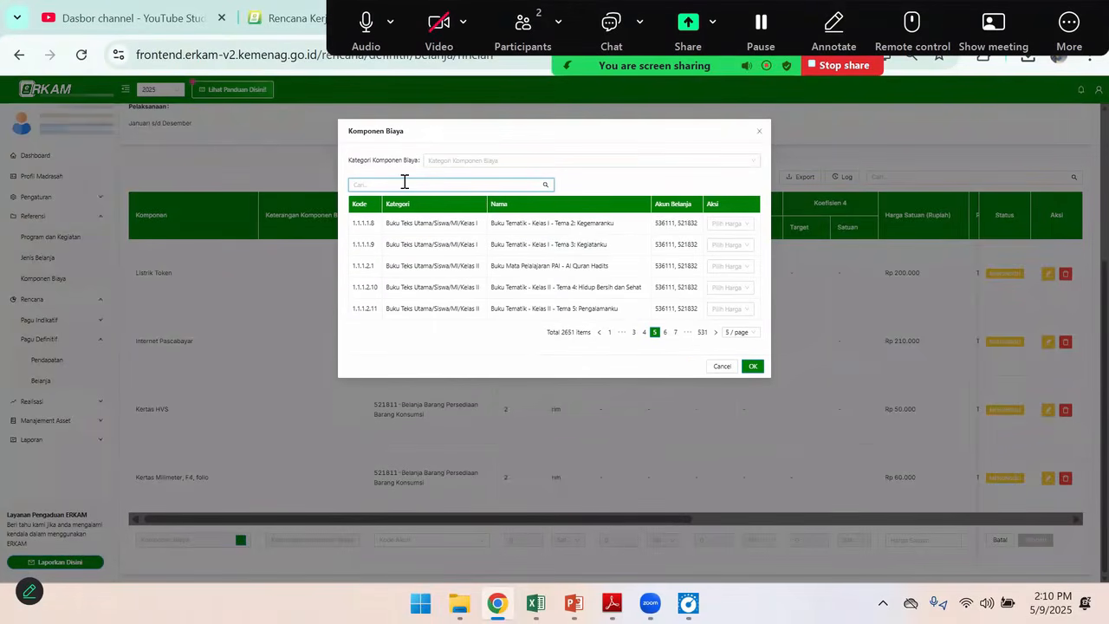
# Expand category 4 - Kebutuhan Sekolah in the component category list to view its subcategories
pyautogui.click(450, 158)
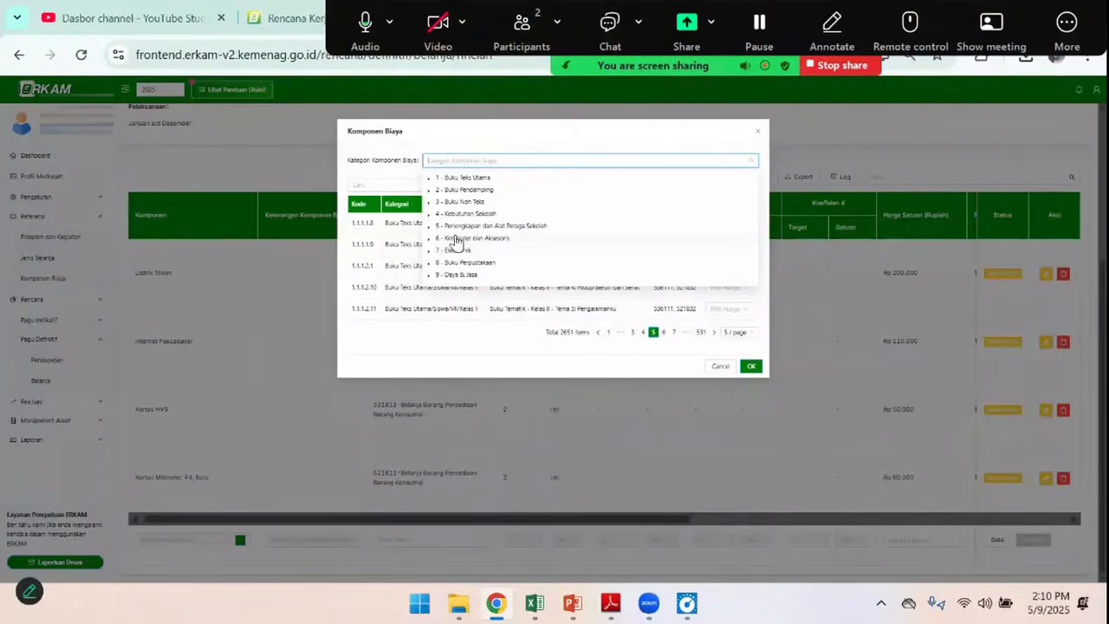
pyautogui.scroll(-2, 471, 251)
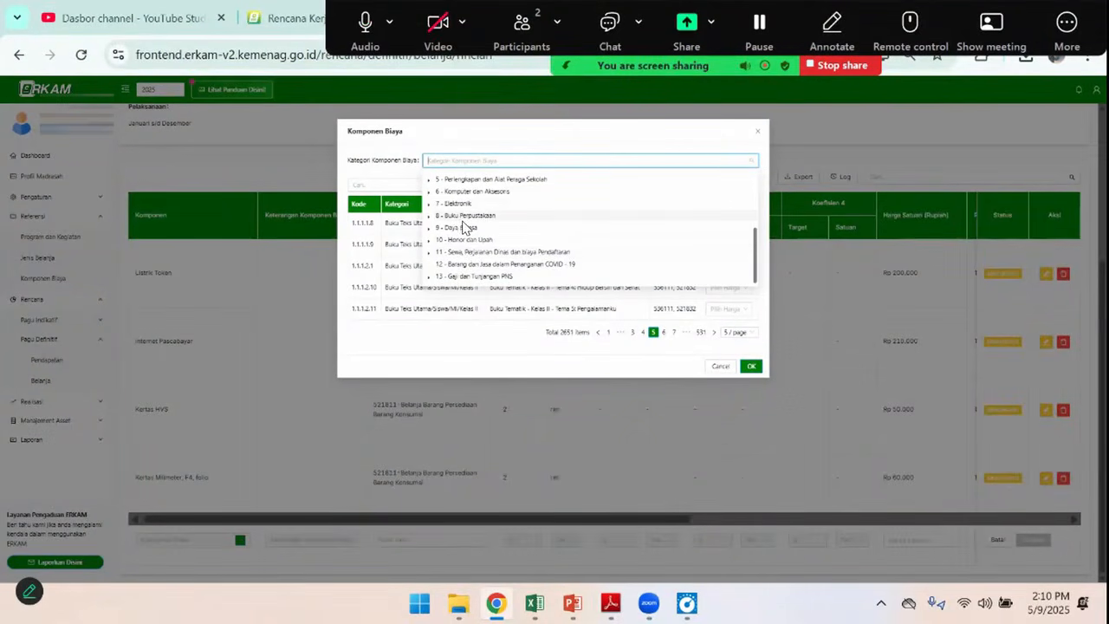
pyautogui.scroll(2, 465, 227)
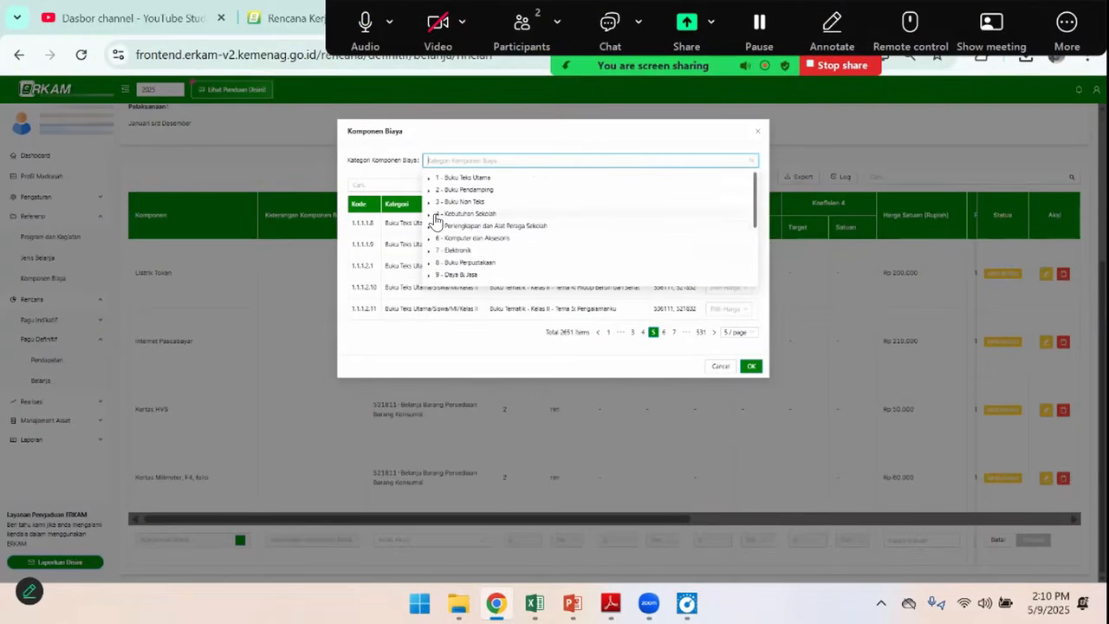
pyautogui.click(431, 216)
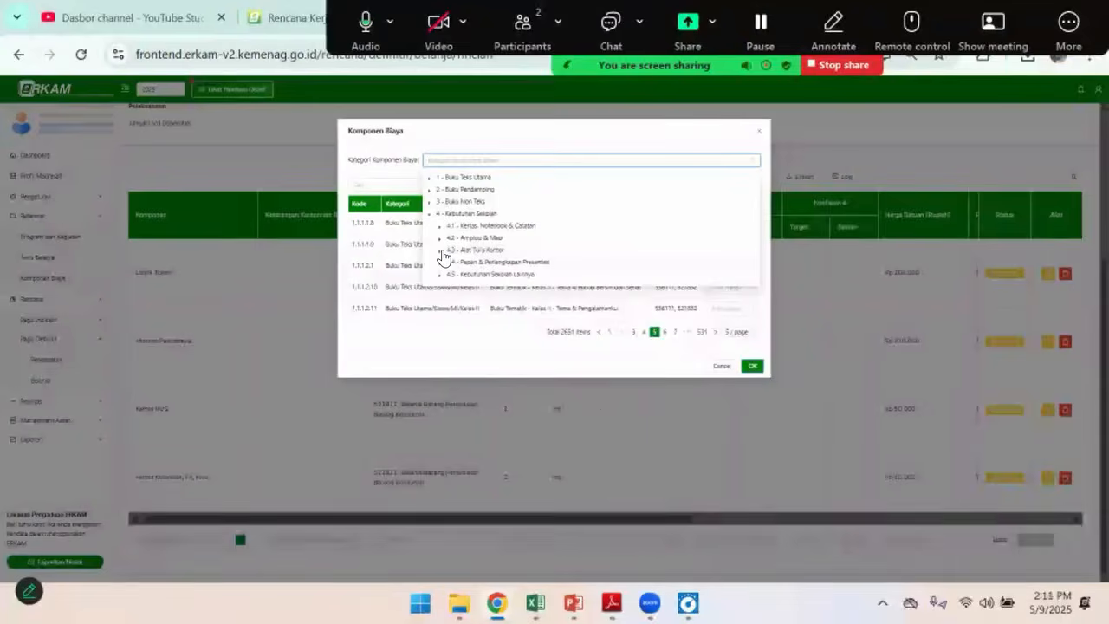
pyautogui.hotkey('alt', 'Tab')
pyautogui.hotkey('alt', 'Tab')
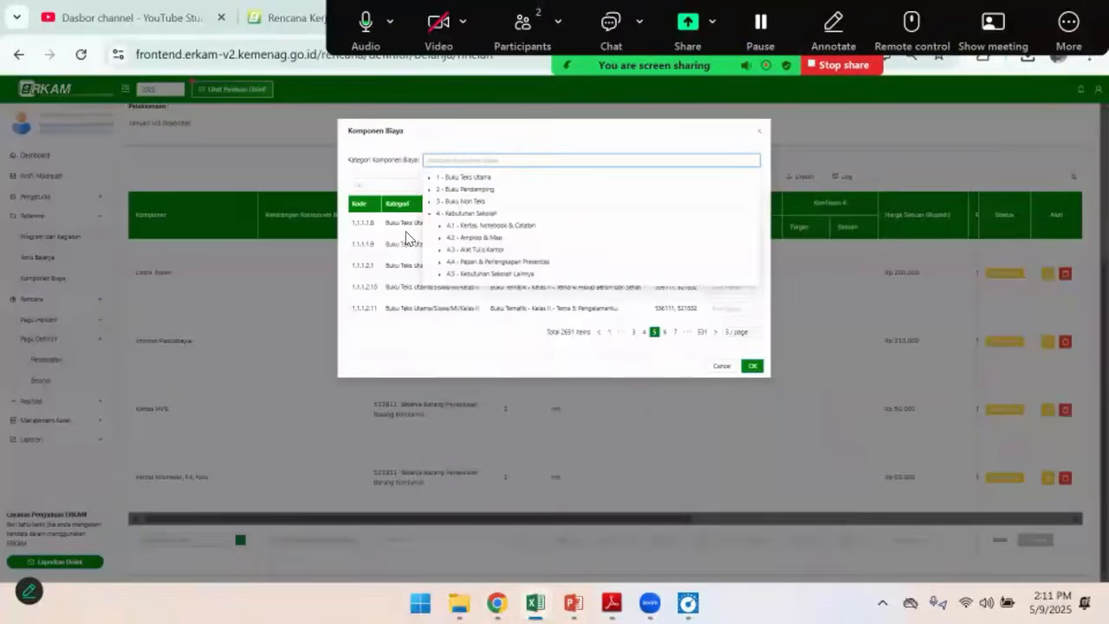
pyautogui.click(442, 161)
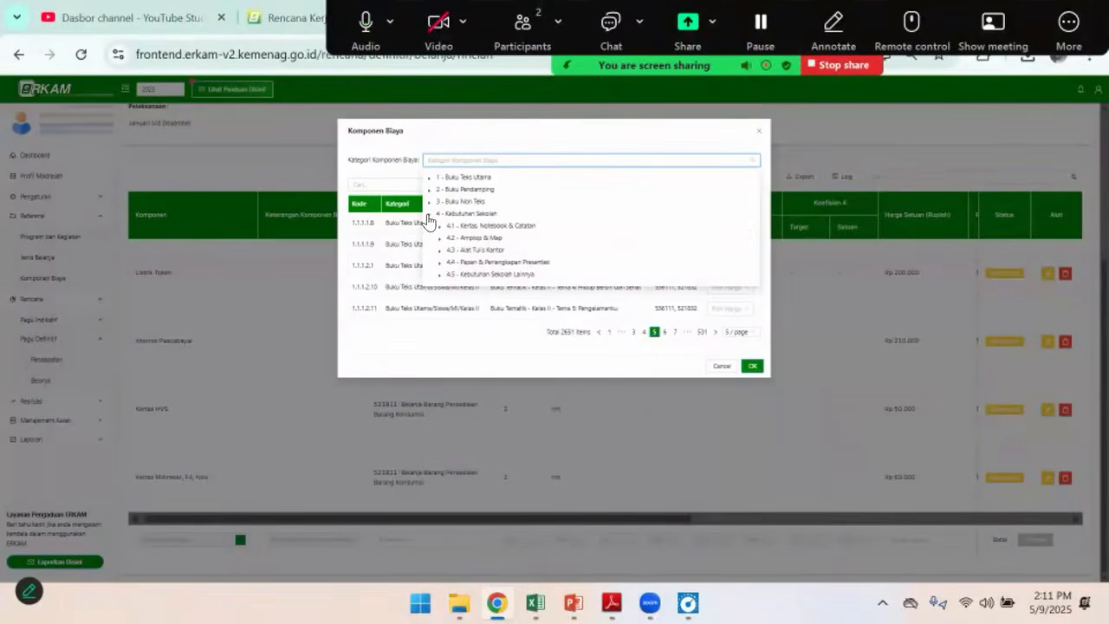
# Expand subcategory 4.3 - Alat Tulis Kantor and set the component category to 4.3.9 - Spidol
pyautogui.click(442, 251)
pyautogui.scroll(-2, 491, 260)
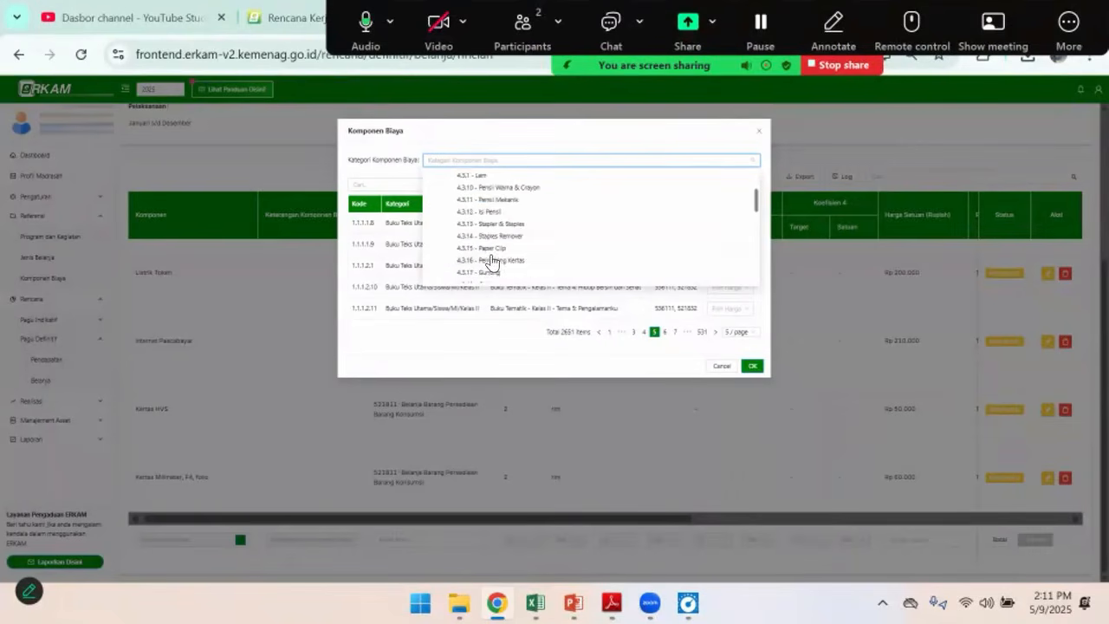
pyautogui.scroll(2, 500, 253)
pyautogui.scroll(-2, 500, 259)
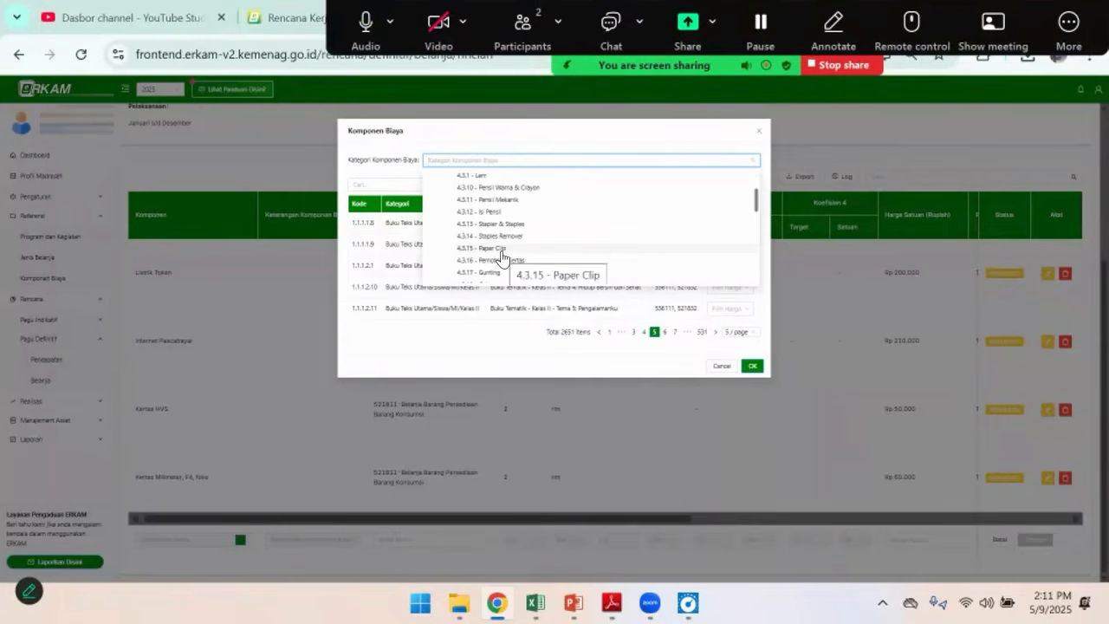
pyautogui.scroll(-1, 513, 251)
pyautogui.scroll(-2, 515, 254)
pyautogui.scroll(2, 515, 254)
pyautogui.scroll(3, 514, 253)
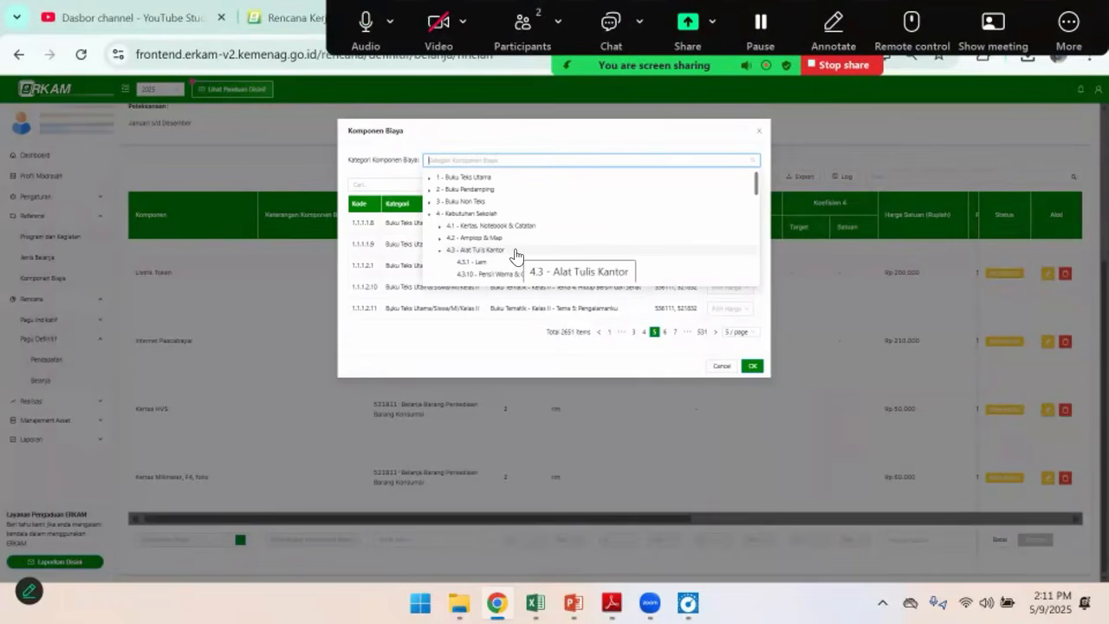
pyautogui.scroll(-3, 514, 246)
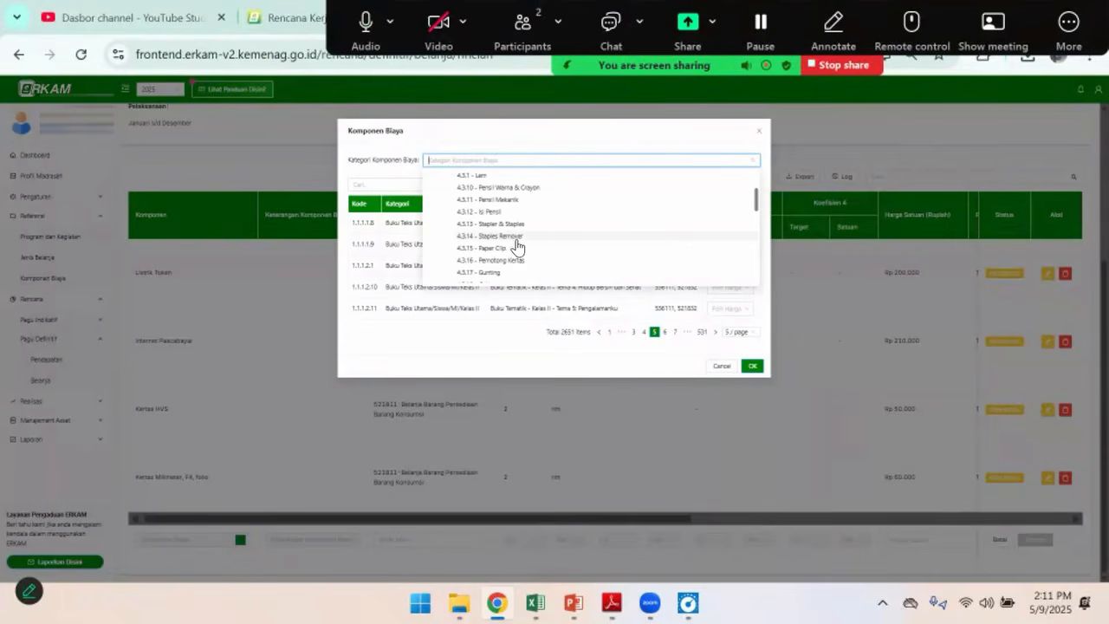
pyautogui.scroll(-4, 541, 235)
pyautogui.scroll(-2, 538, 234)
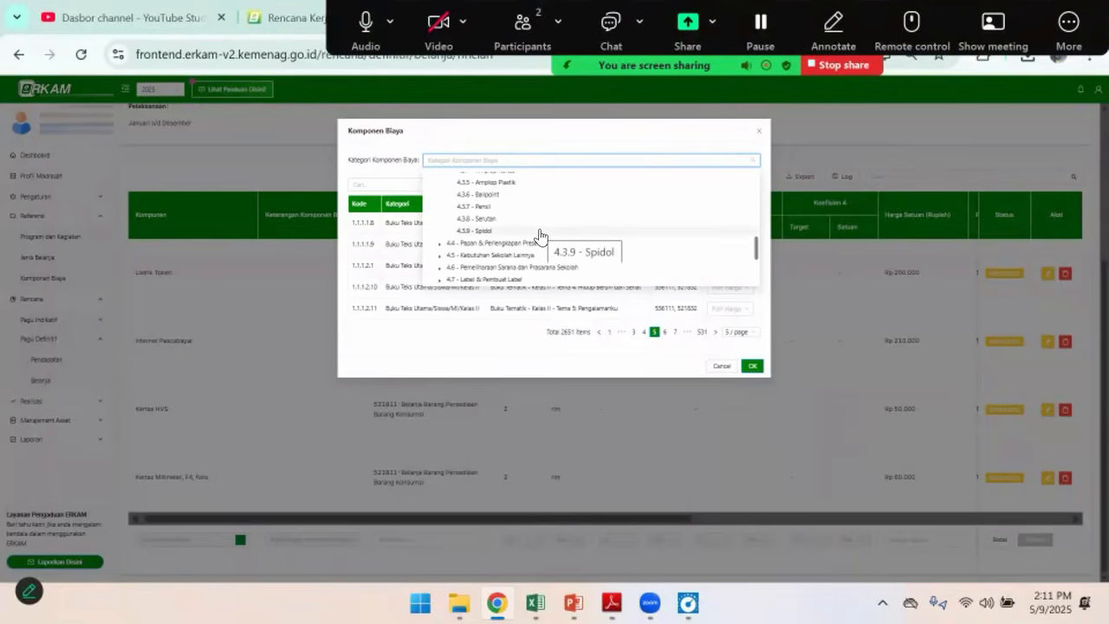
pyautogui.scroll(-2, 604, 227)
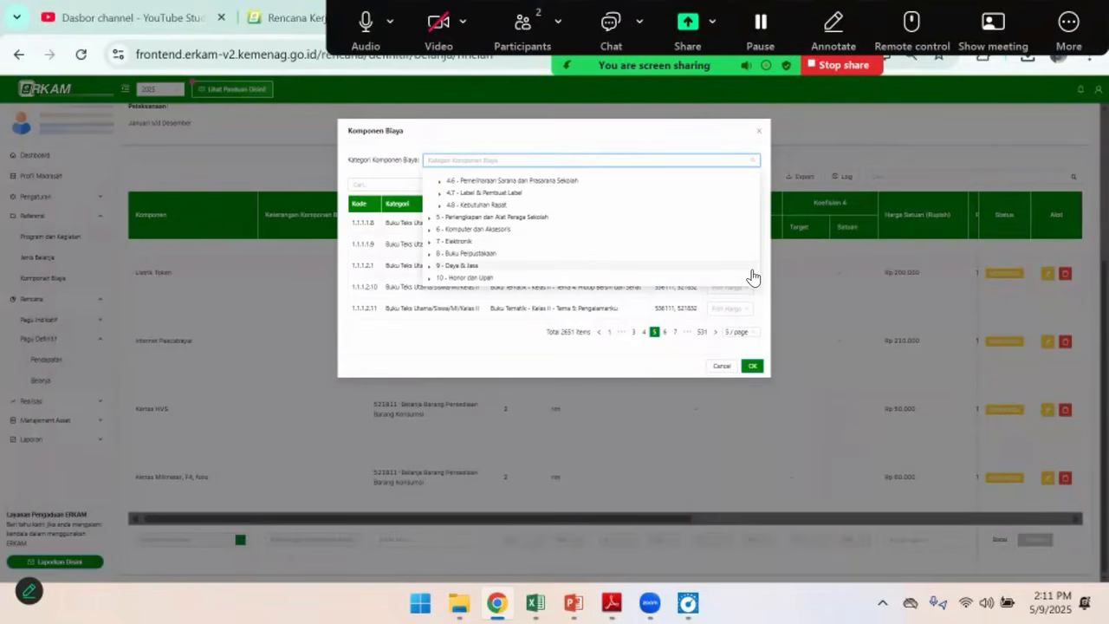
pyautogui.scroll(2, 531, 238)
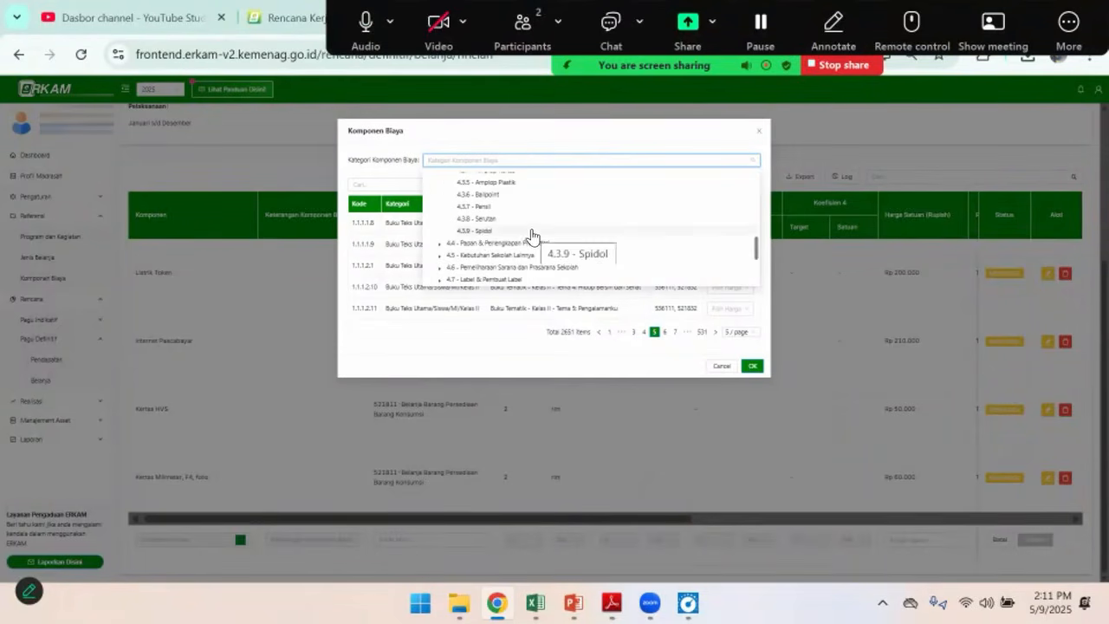
pyautogui.click(482, 232)
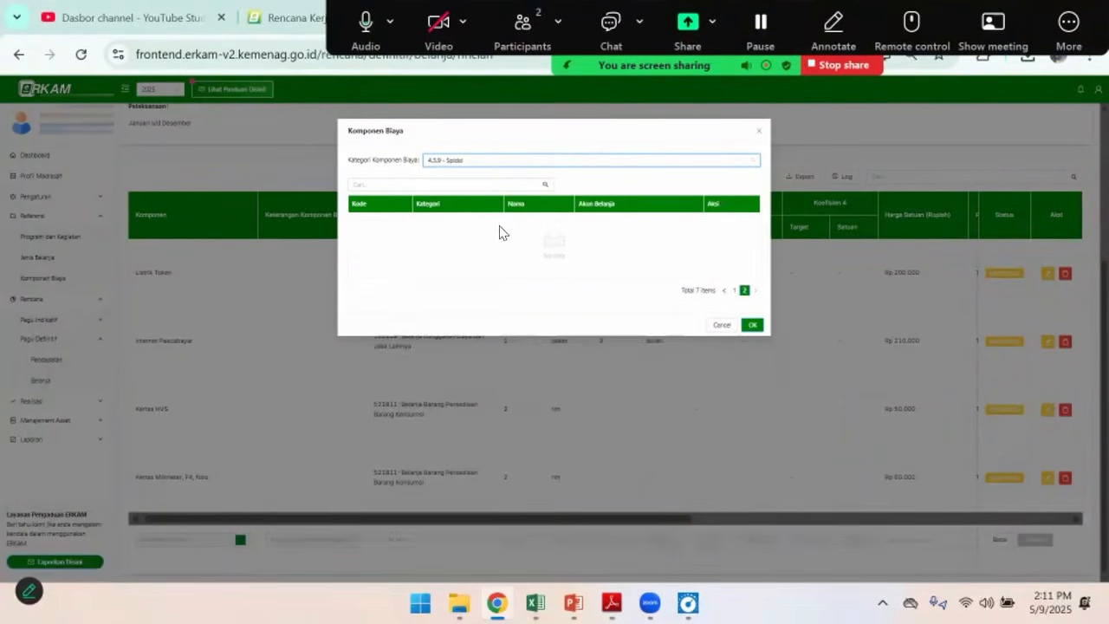
# Reselect the 4.3.9 - Spidol category and show the first page of its components
pyautogui.click(476, 160)
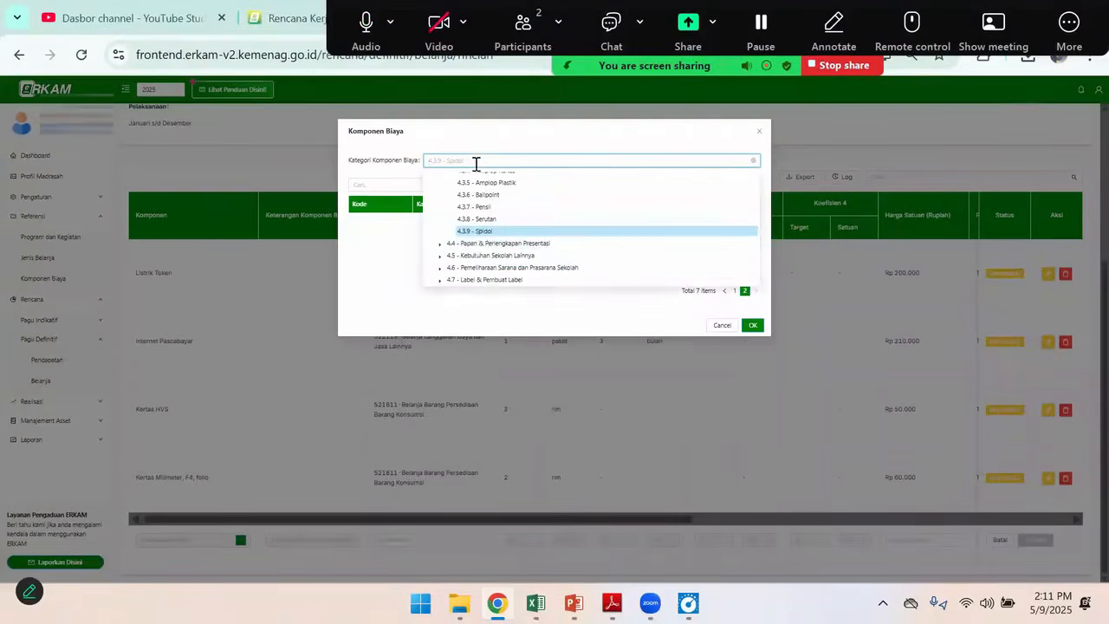
pyautogui.click(492, 232)
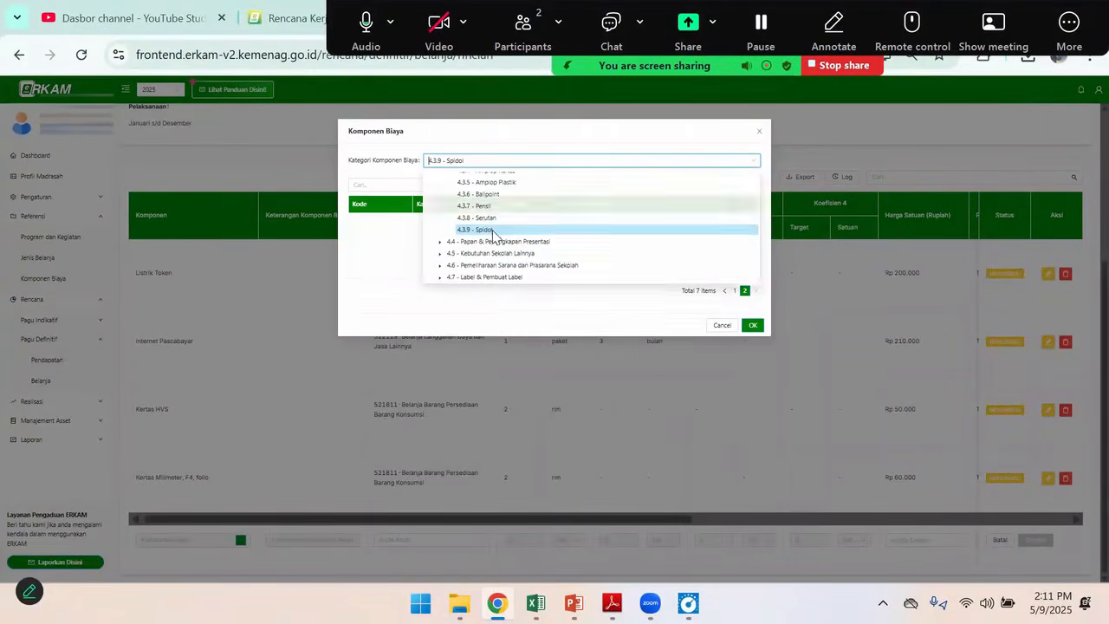
pyautogui.click(493, 160)
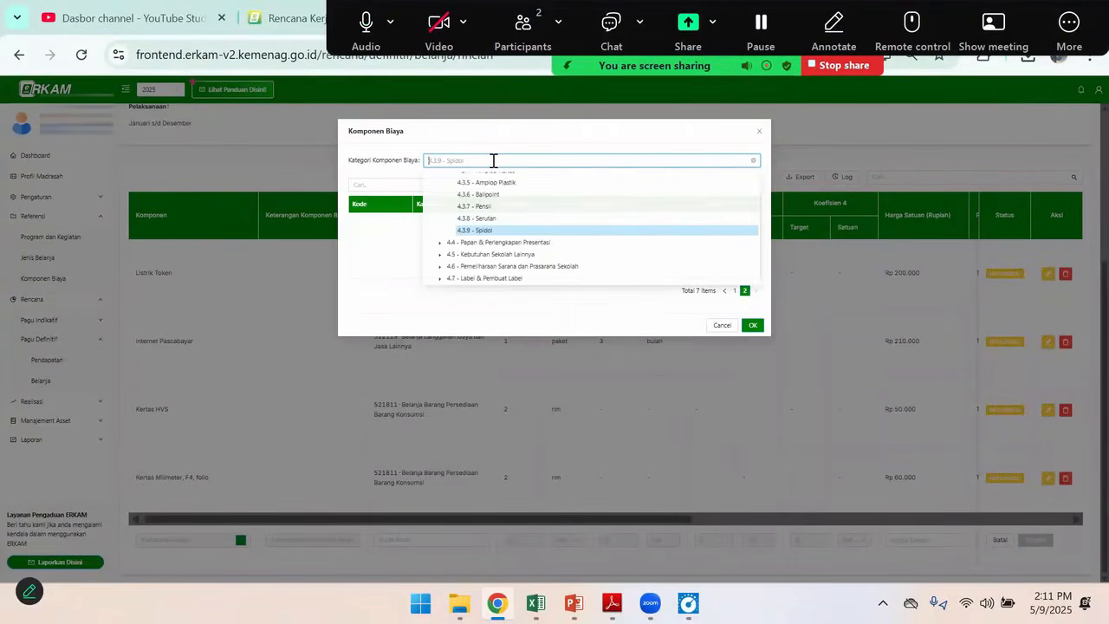
pyautogui.click(484, 232)
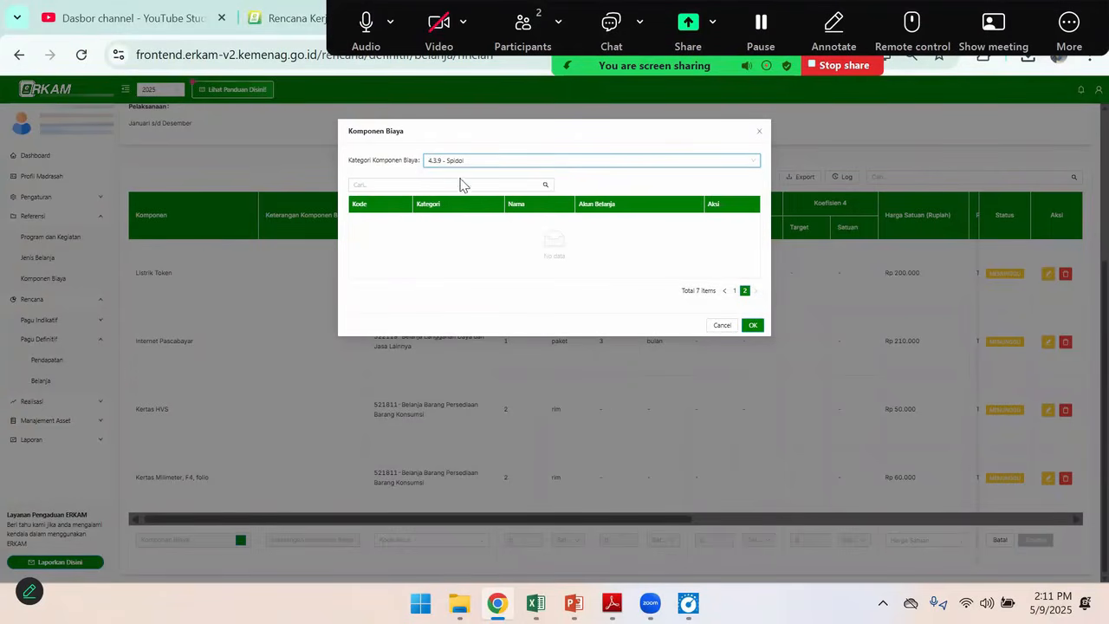
pyautogui.click(734, 290)
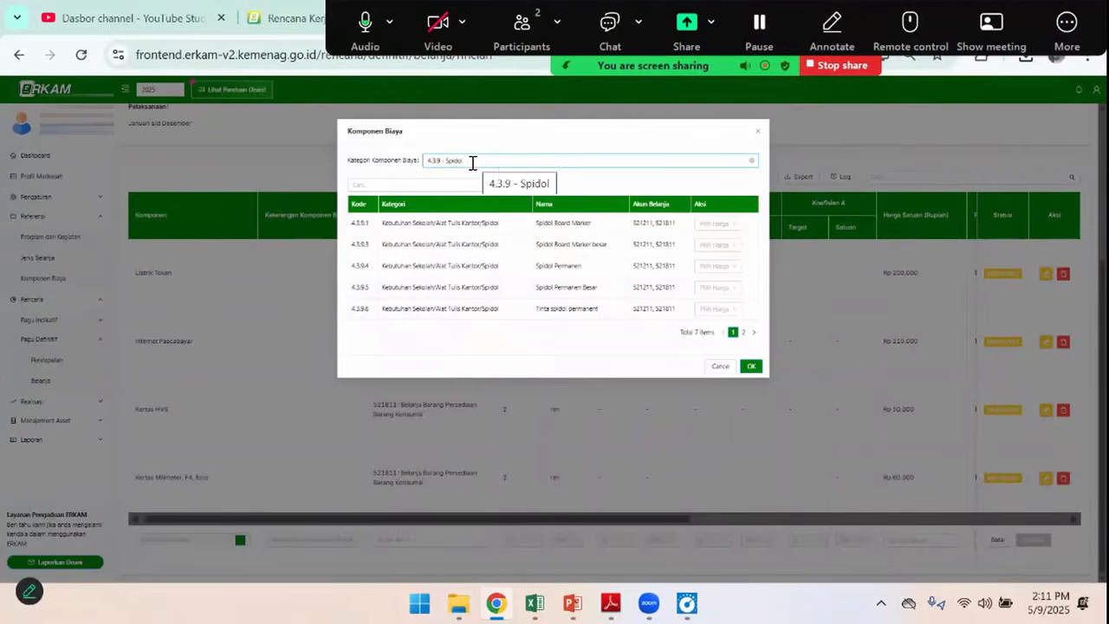
# Check the Spidol row in the Excel budget and save a custom unit price of 10,000 for Spidol Board Marker
pyautogui.click(733, 225)
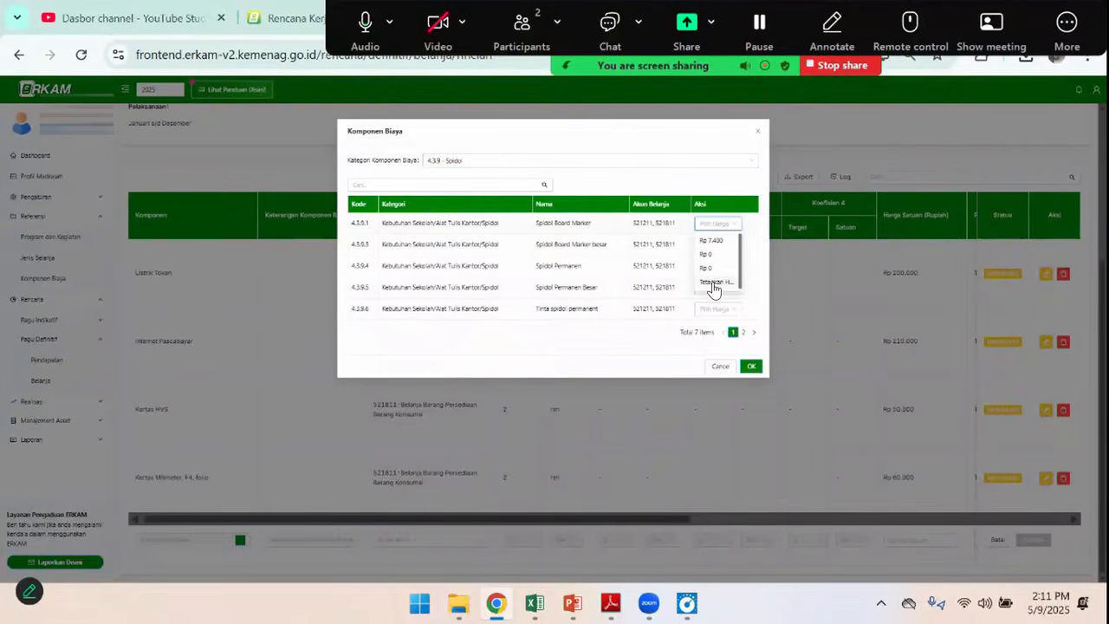
pyautogui.click(713, 289)
pyautogui.hotkey('alt', 'Tab')
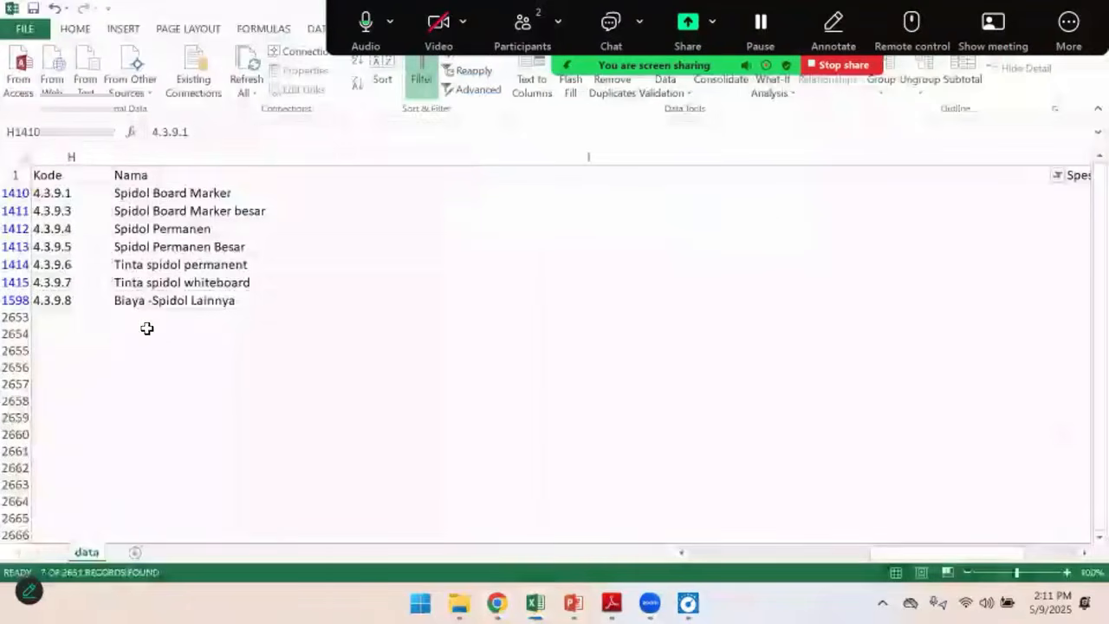
pyautogui.hotkey('alt', 'Tab')
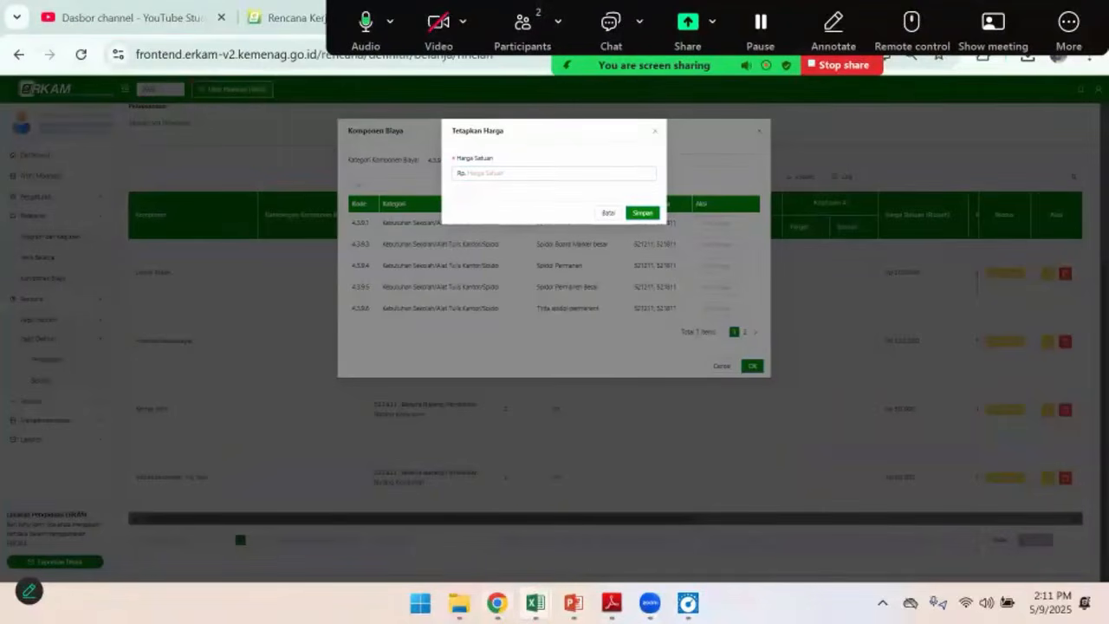
pyautogui.moveTo(534, 602)
pyautogui.click(520, 520)
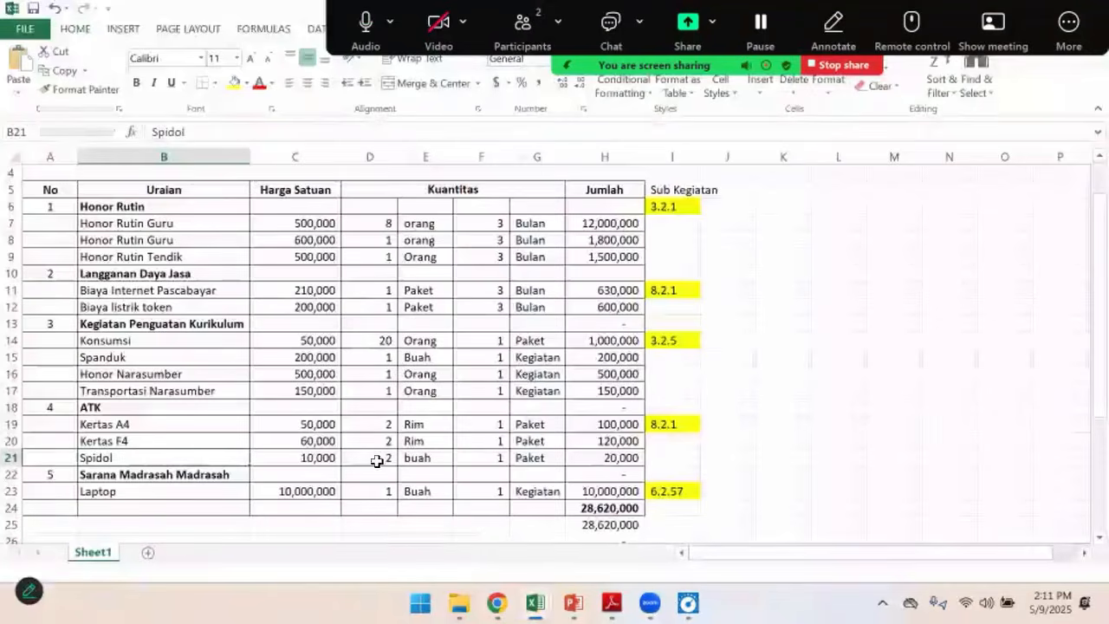
pyautogui.hotkey('alt', 'Tab')
pyautogui.click(499, 176)
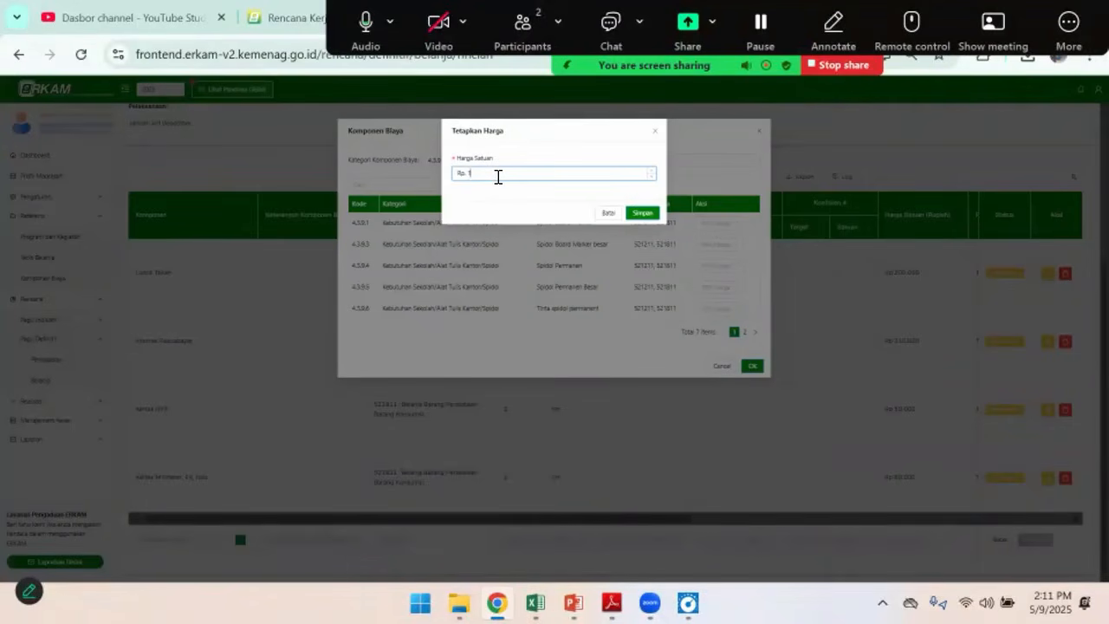
pyautogui.click(642, 215)
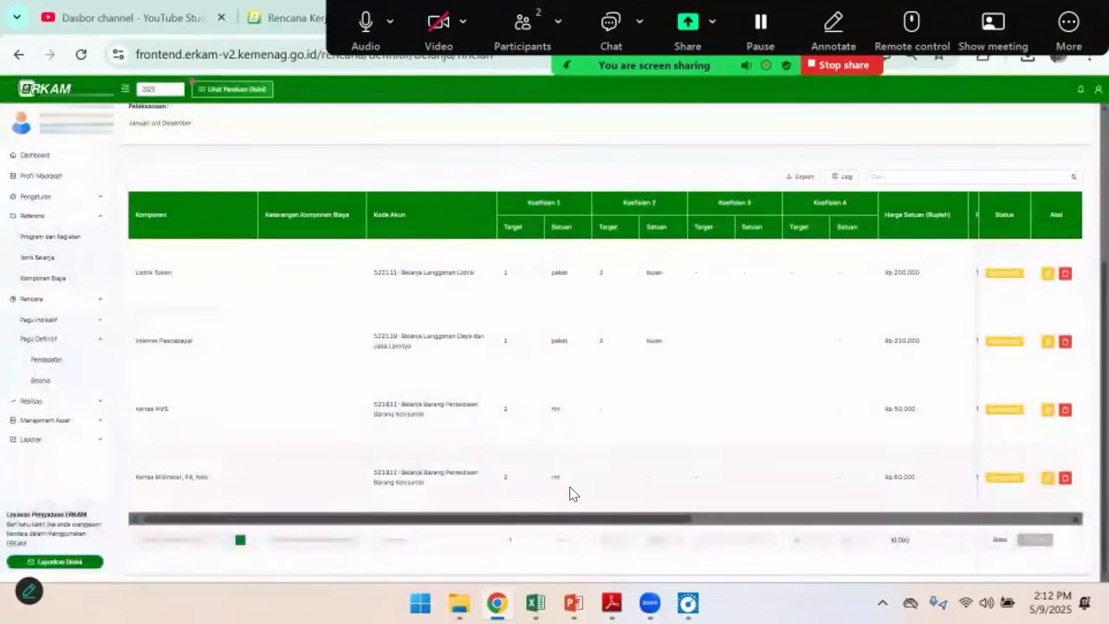
# Assign account 521211-Belanja Bahan to the Spidol Board Marker row and set its first coefficient to 2 buah
pyautogui.moveTo(569, 523); pyautogui.dragTo(451, 532)
pyautogui.click(413, 545)
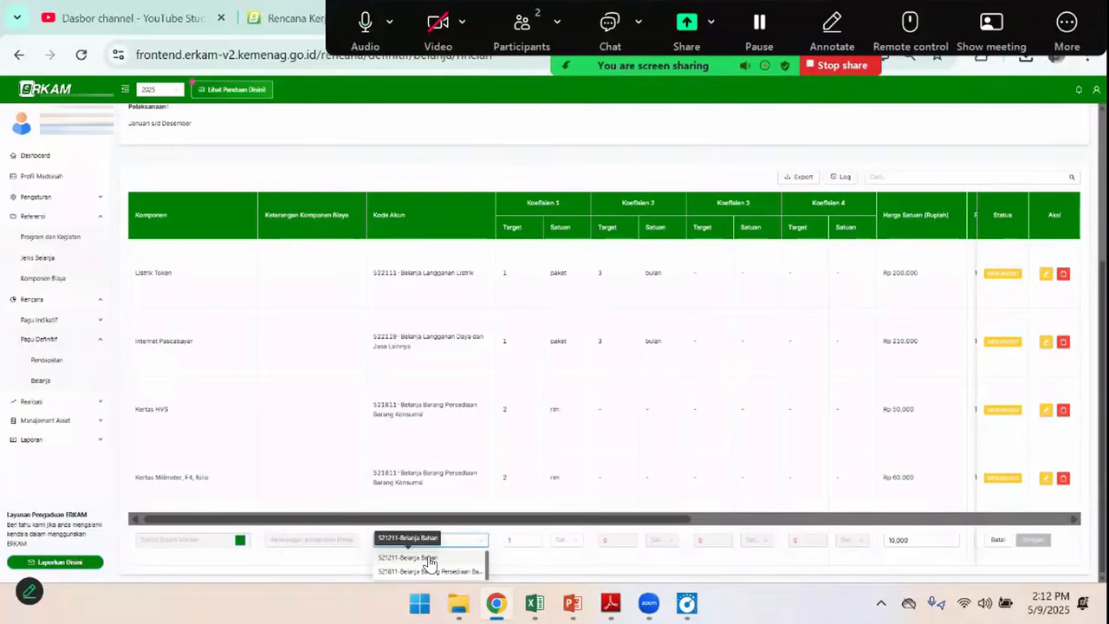
pyautogui.click(428, 559)
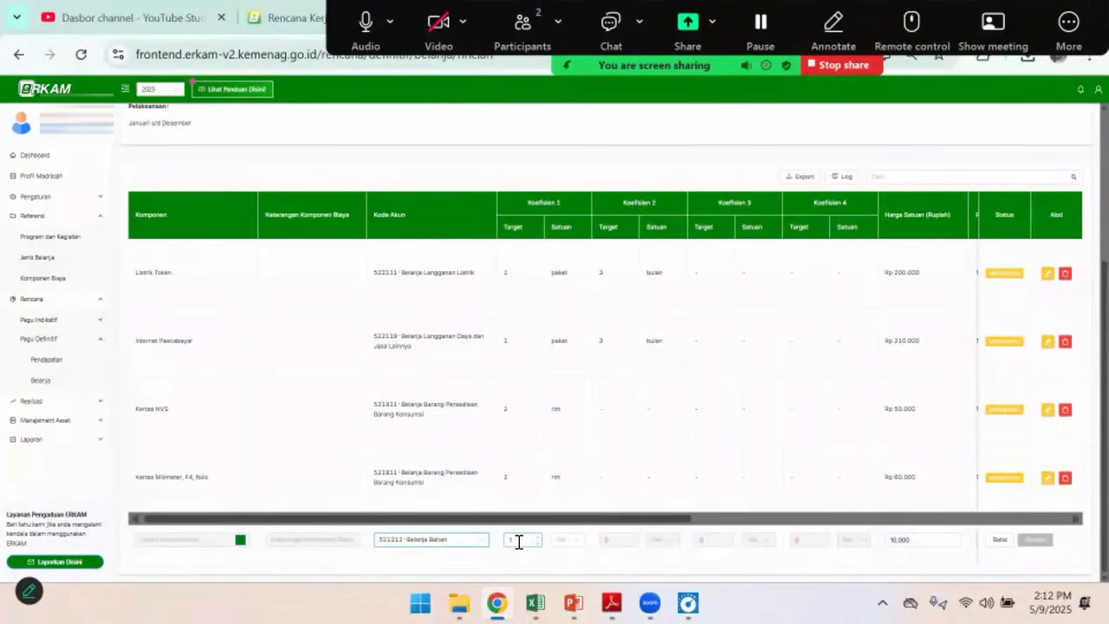
pyautogui.click(509, 542)
pyautogui.write('2')
pyautogui.click(562, 542)
pyautogui.write('bu')
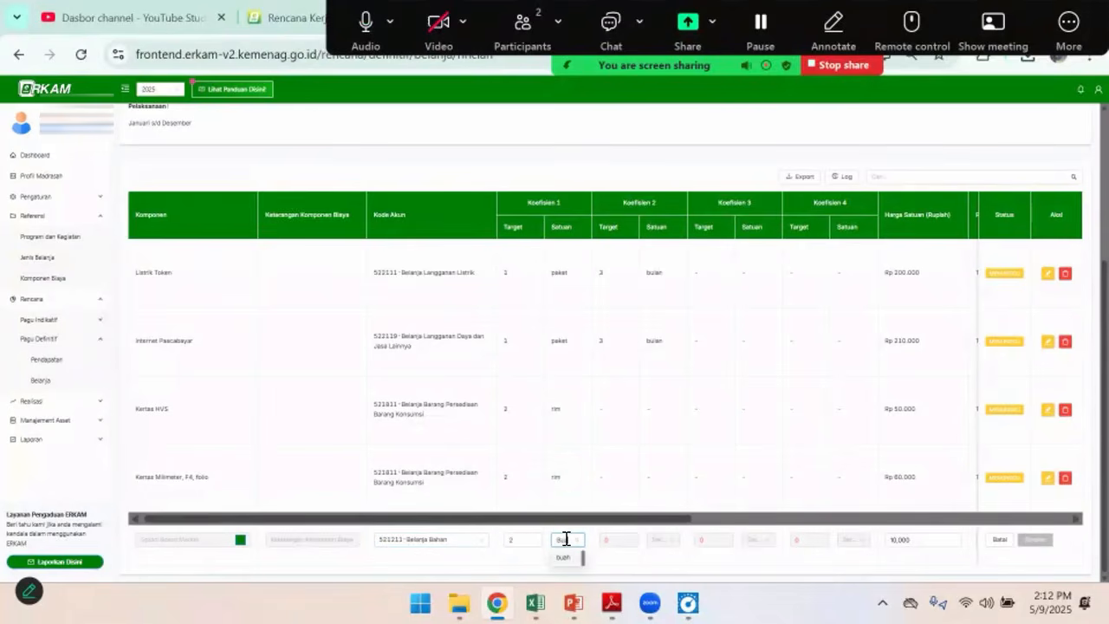
pyautogui.click(567, 558)
# Set the PPN option of the Spidol Board Marker row to Tidak ada PPN
pyautogui.moveTo(629, 520); pyautogui.dragTo(814, 520)
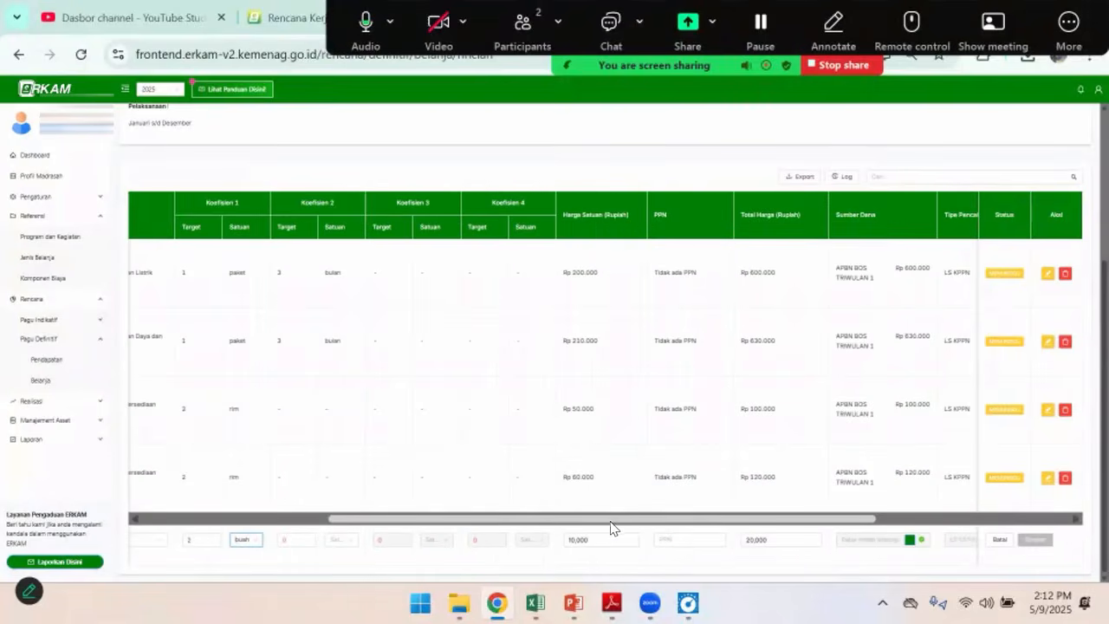
pyautogui.hscroll(5, 612, 530)
pyautogui.click(525, 543)
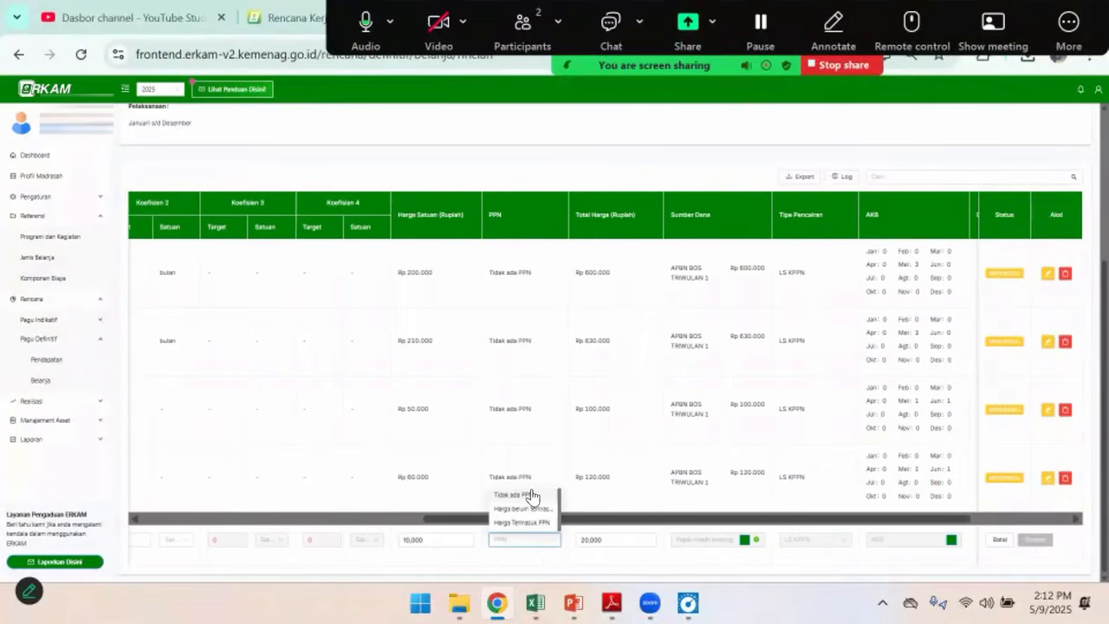
pyautogui.click(520, 501)
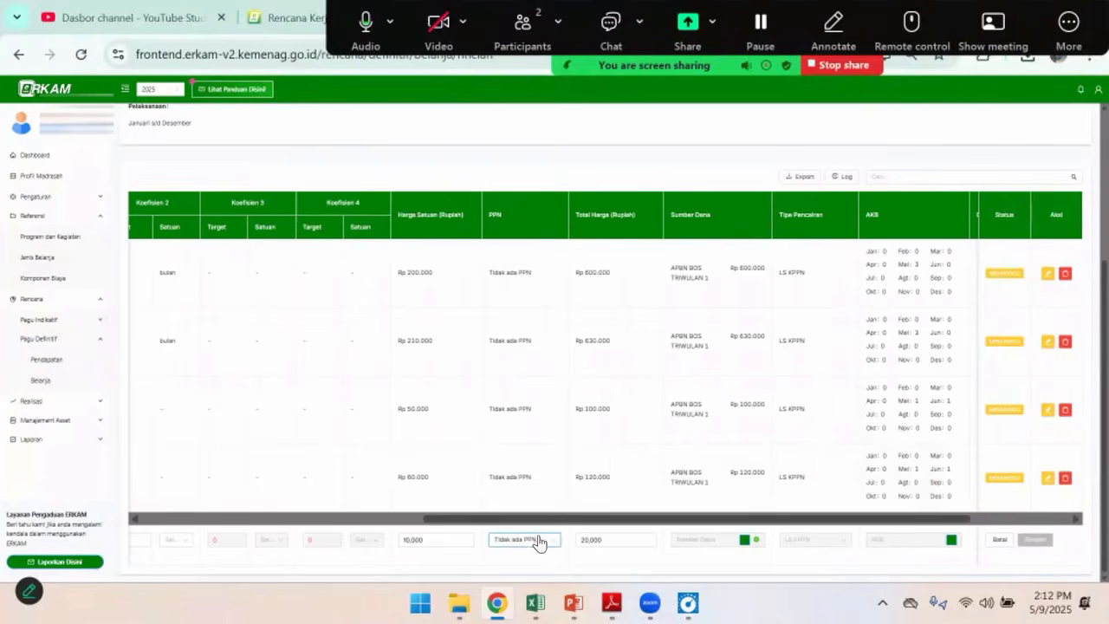
# Add APBN BOS TRIWULAN 1 as the Spidol row's funding source with an allocated quantity of 2 and save it
pyautogui.hscroll(3, 641, 513)
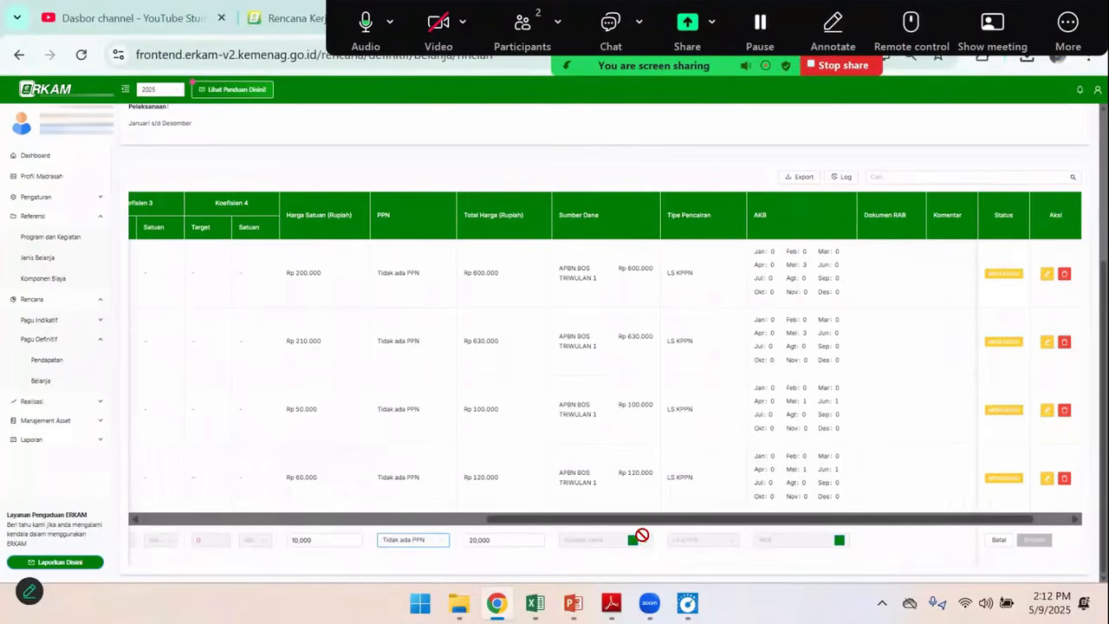
pyautogui.click(633, 540)
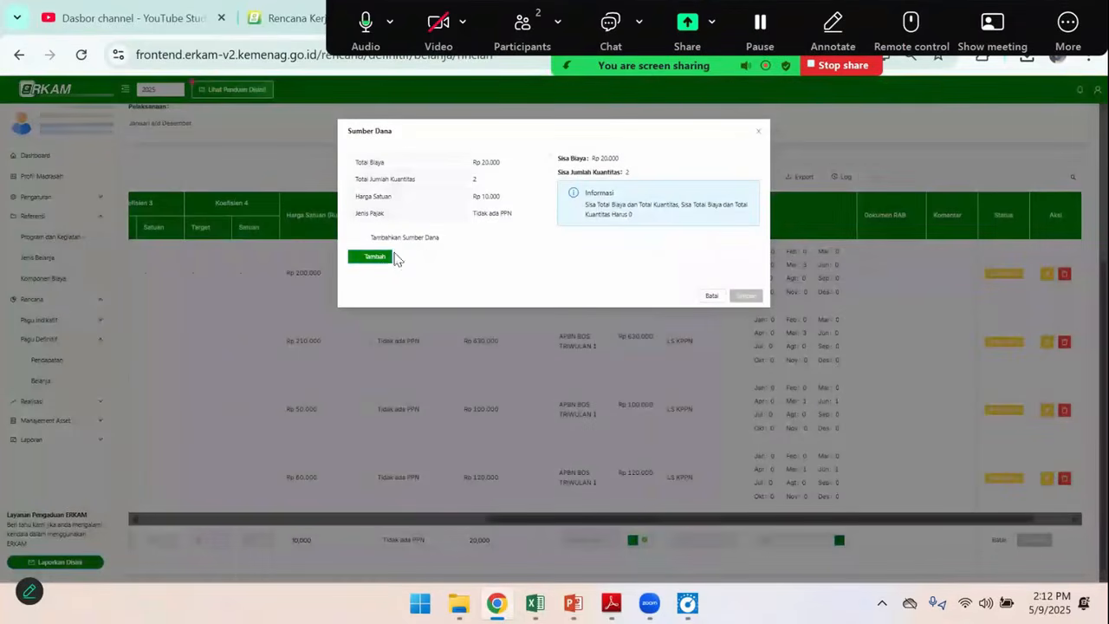
pyautogui.click(375, 259)
pyautogui.click(388, 271)
pyautogui.click(400, 287)
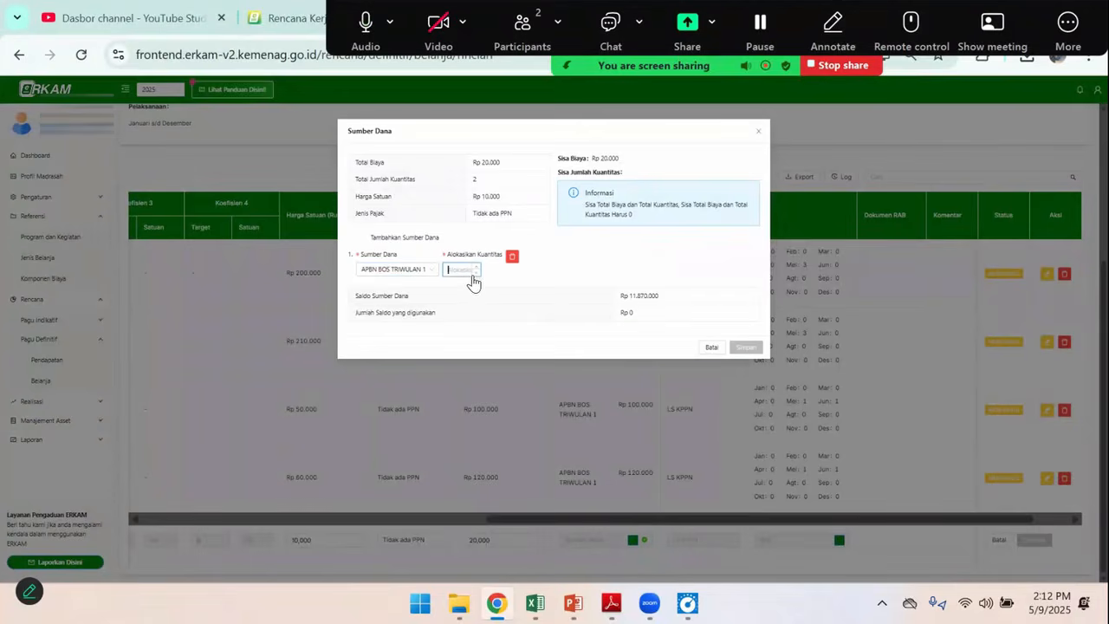
pyautogui.click(468, 270)
pyautogui.write('2')
pyautogui.click(747, 347)
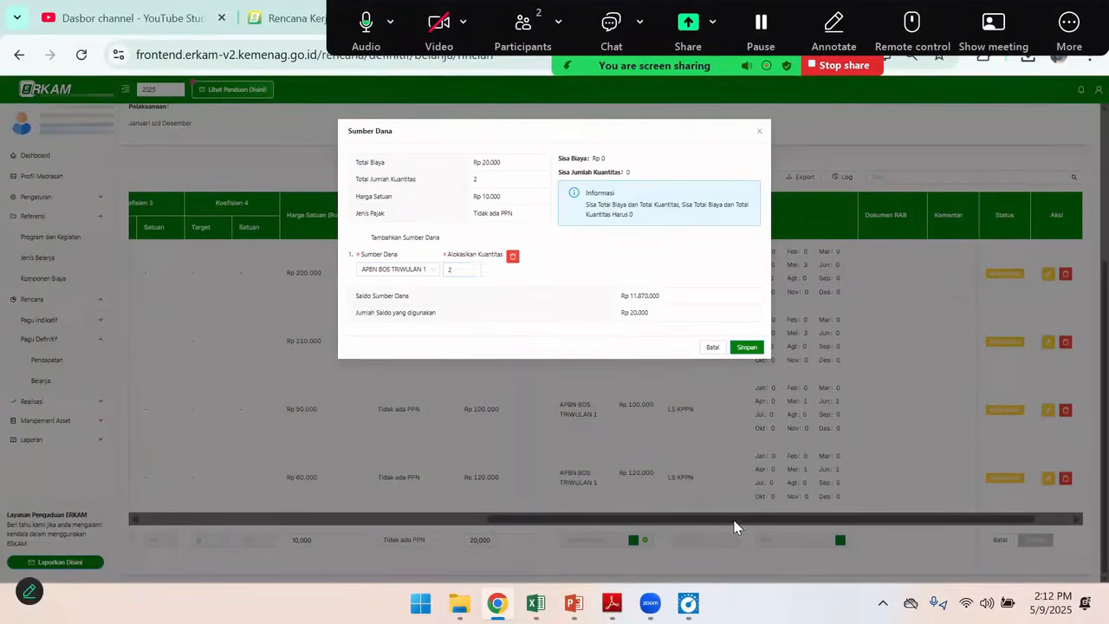
# Allocate 2 to Mei in the Spidol row's monthly cash budget and save the completed row
pyautogui.click(839, 540)
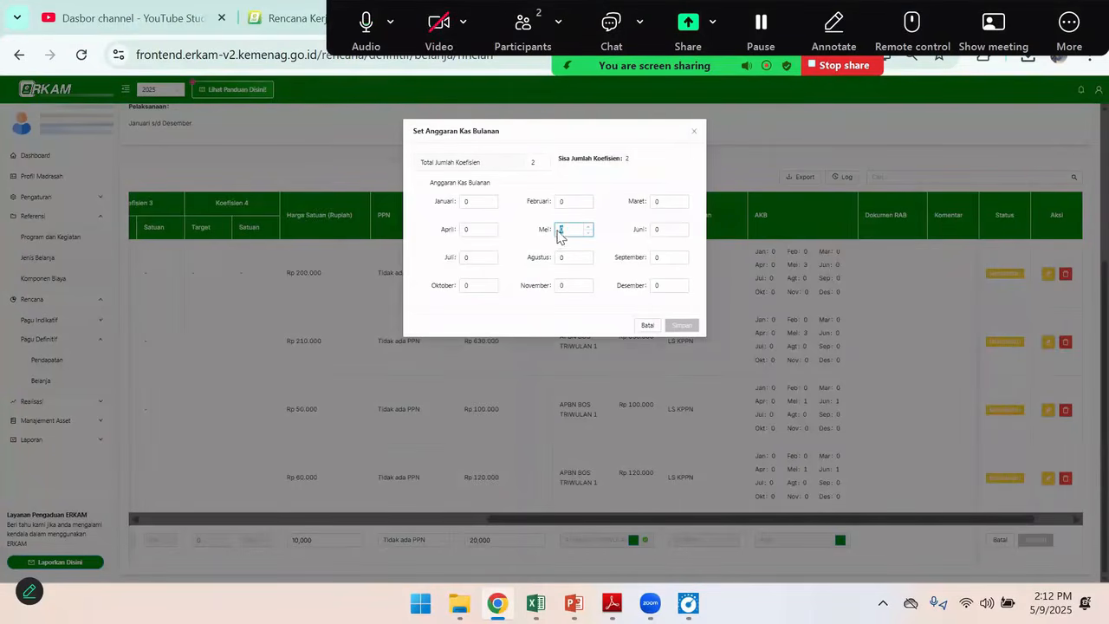
pyautogui.moveTo(565, 225); pyautogui.dragTo(552, 231)
pyautogui.write('2')
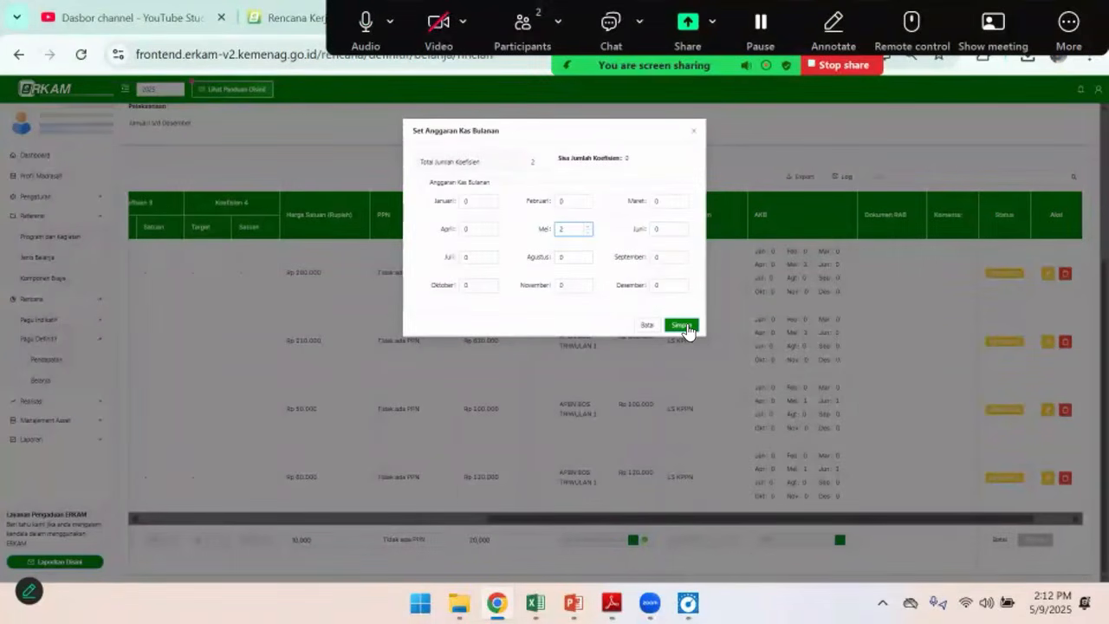
pyautogui.click(682, 325)
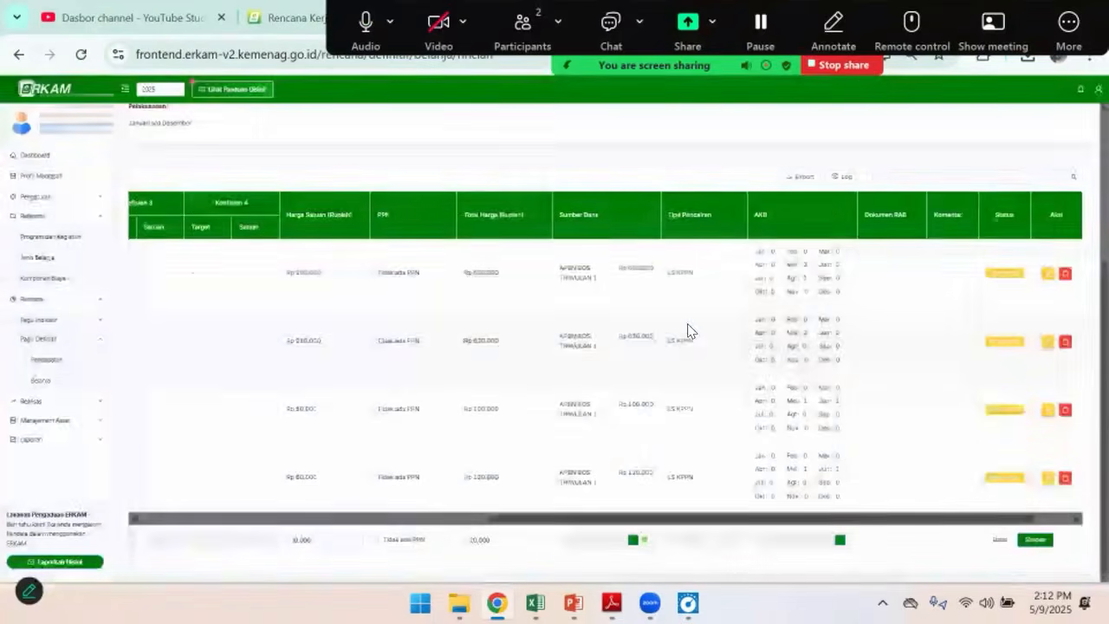
pyautogui.click(1036, 540)
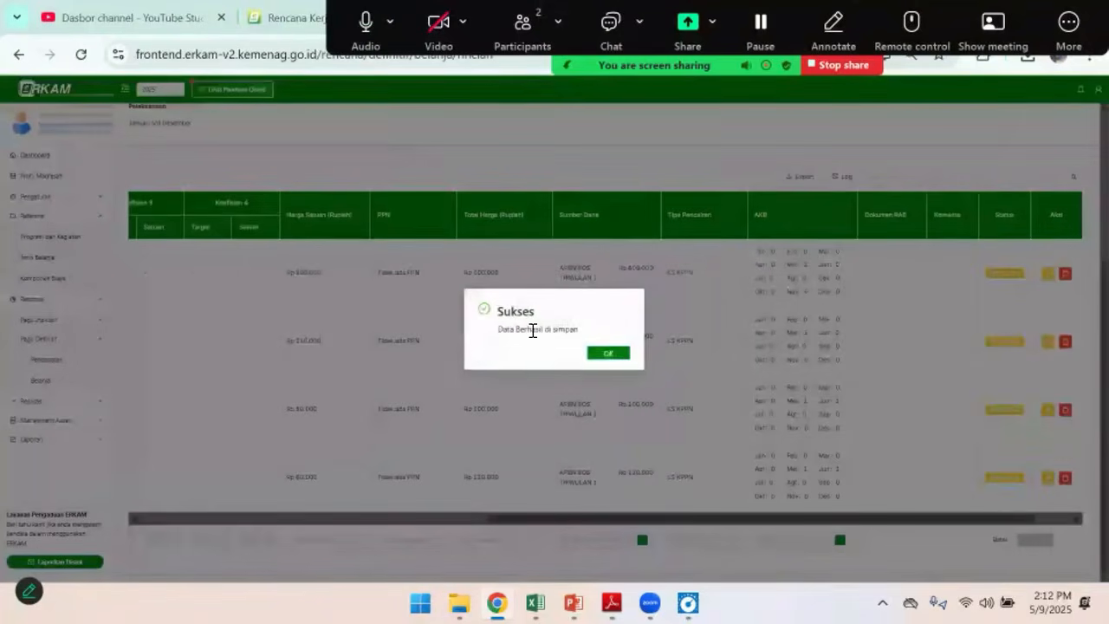
pyautogui.click(609, 354)
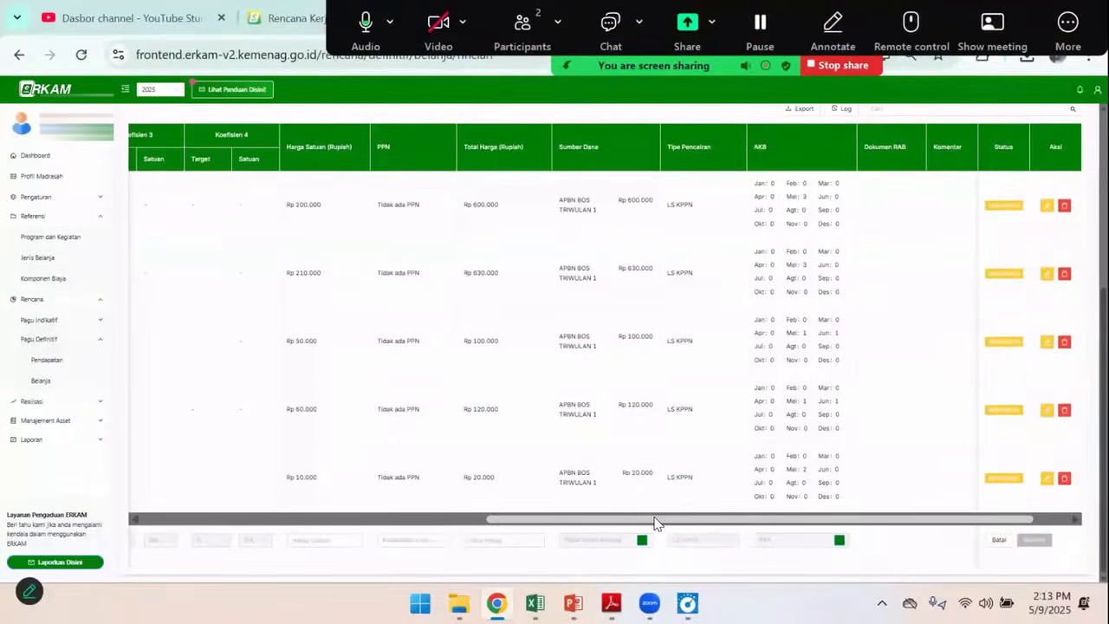
# Check the remaining items in the Excel budget and return to the Rencana Belanja Definitif list in eRKAM
pyautogui.hotkey('alt', 'Tab')
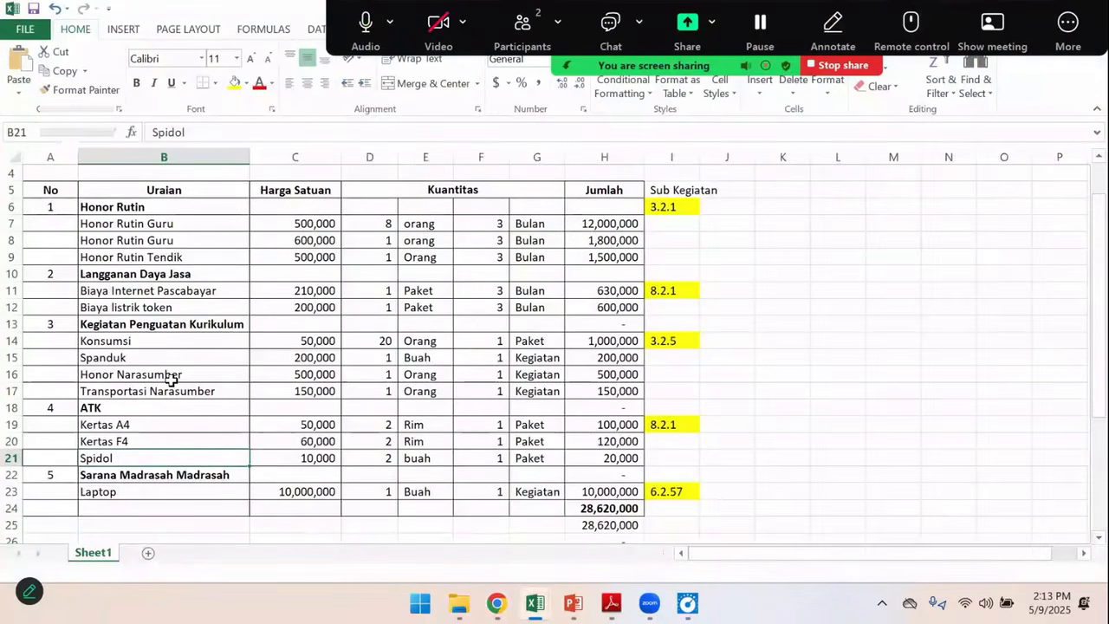
pyautogui.click(188, 353)
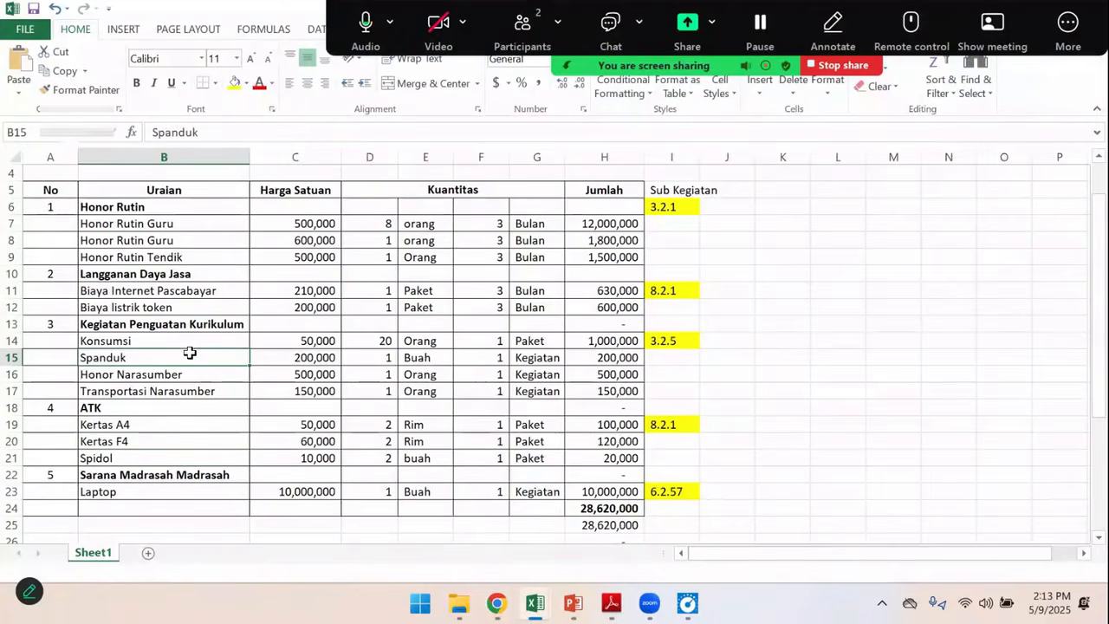
pyautogui.hotkey('alt', 'Tab')
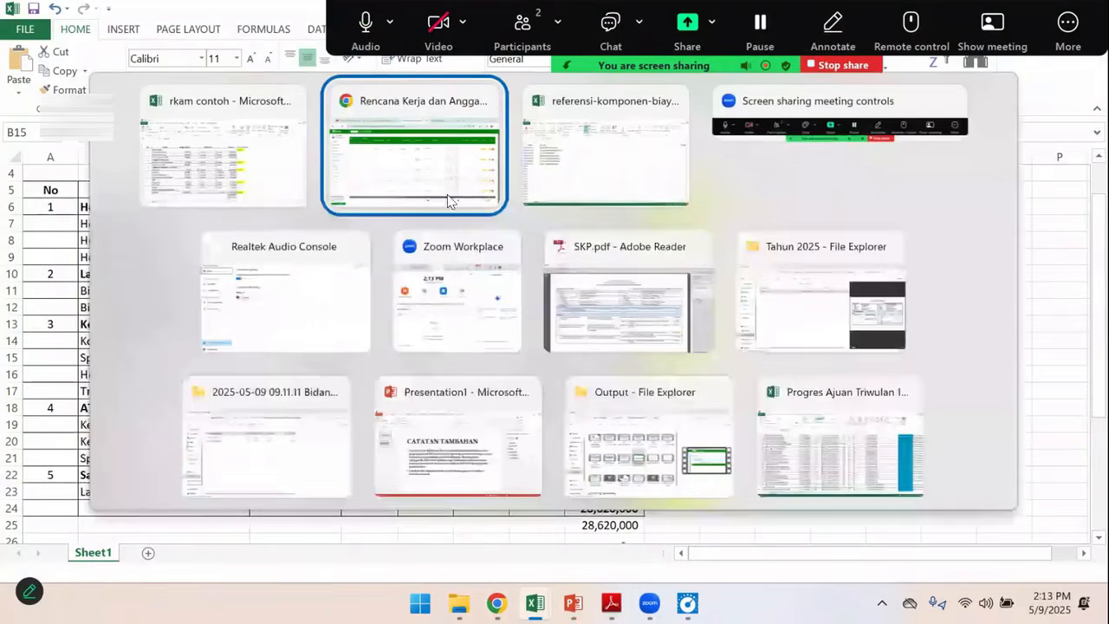
pyautogui.scroll(4, 344, 372)
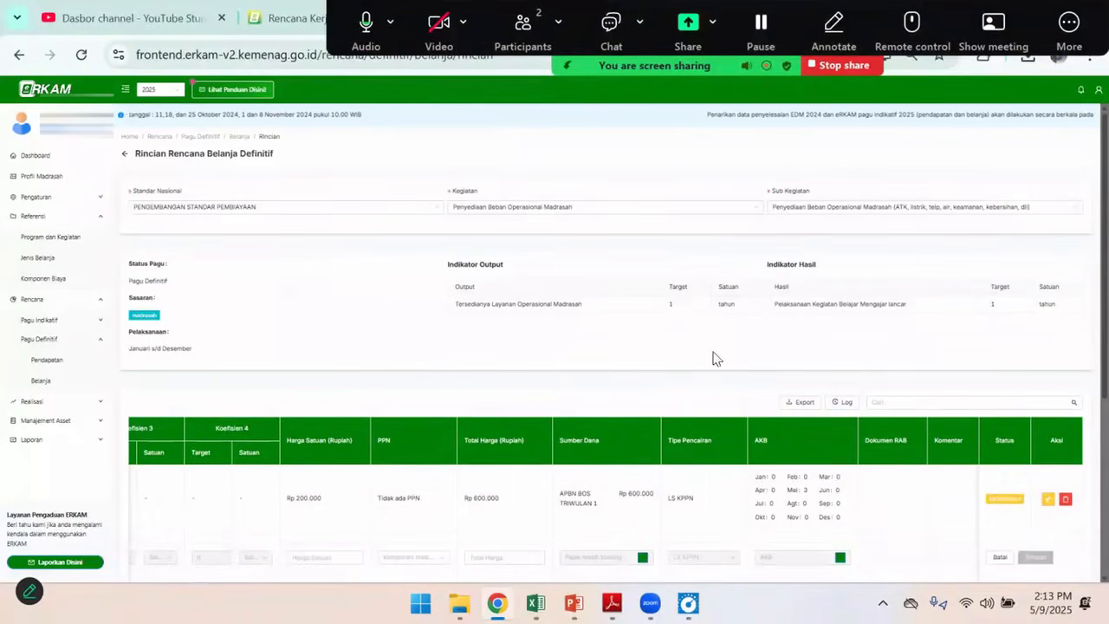
pyautogui.click(124, 153)
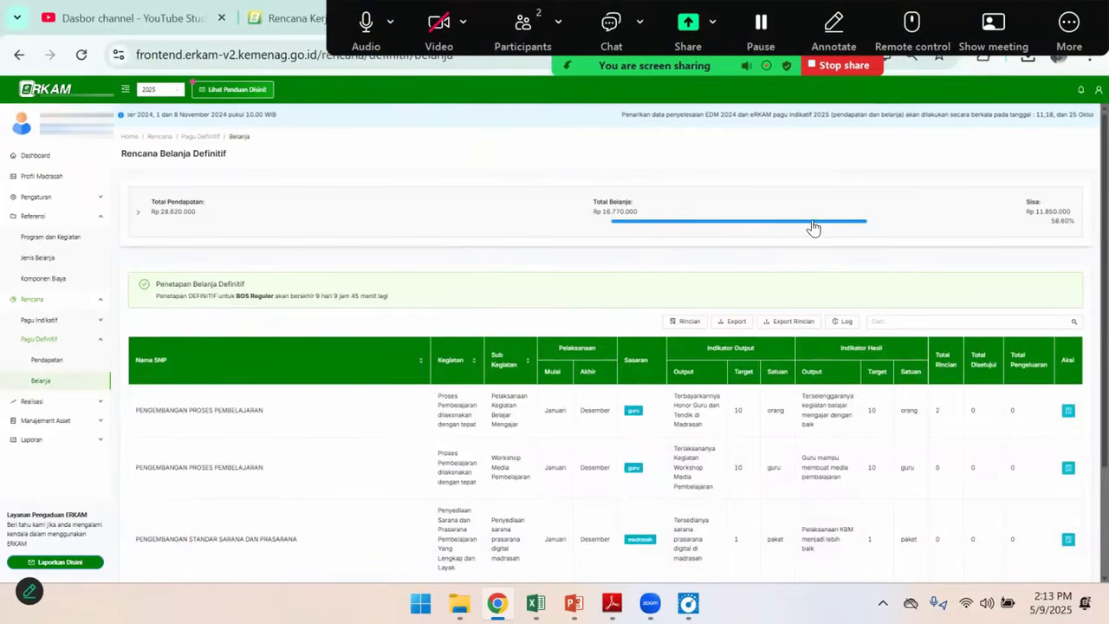
# Check the sub-activity code for Kegiatan Penguatan Kurikulum in the Excel budget and open the Workshop Media Pembelajaran expenditure details in eRKAM
pyautogui.scroll(-3, 933, 428)
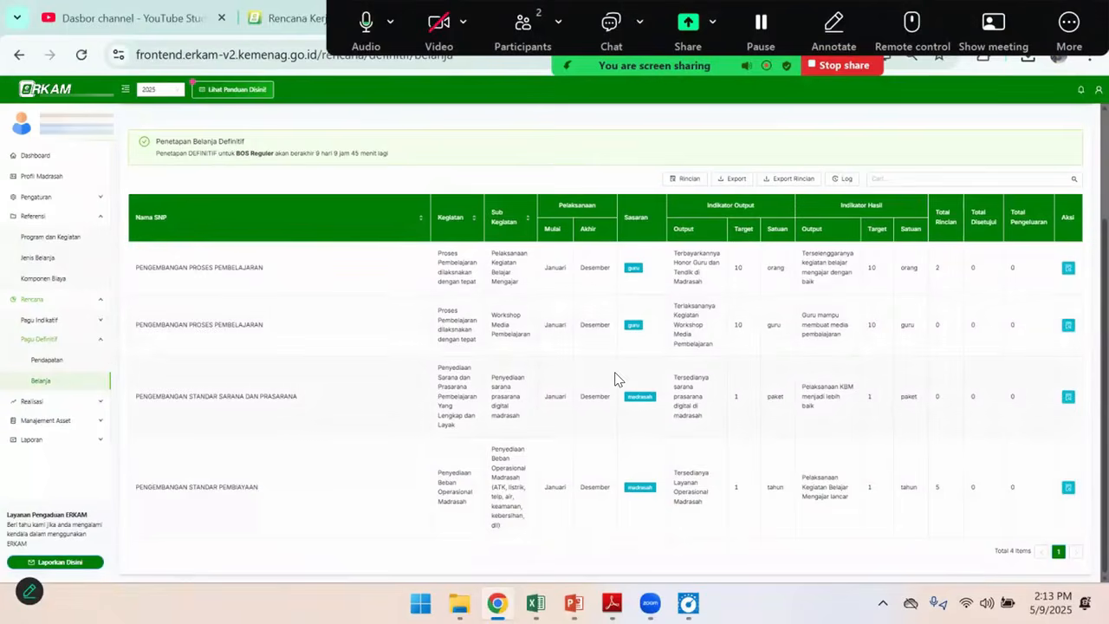
pyautogui.hotkey('alt', 'Tab')
pyautogui.click(672, 341)
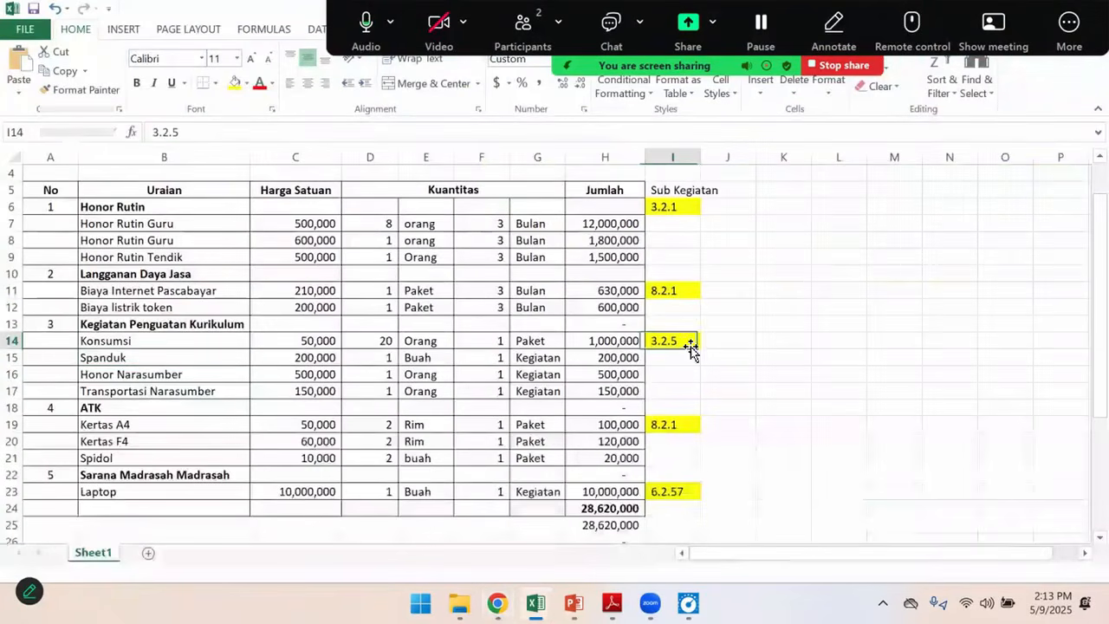
pyautogui.hotkey('alt', 'Tab')
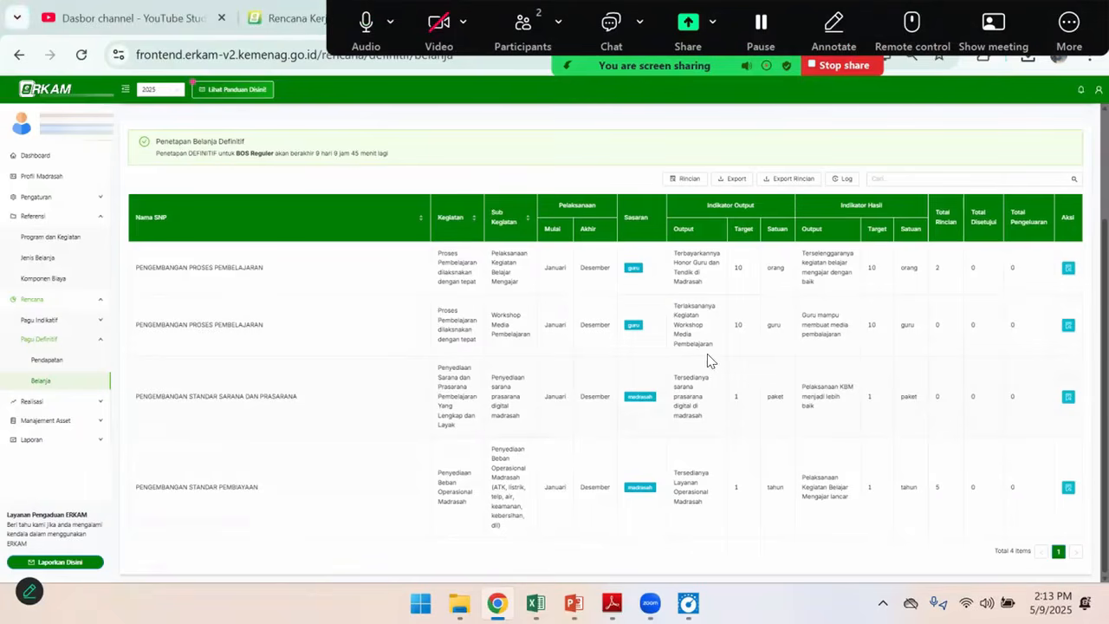
pyautogui.hotkey('alt', 'Tab')
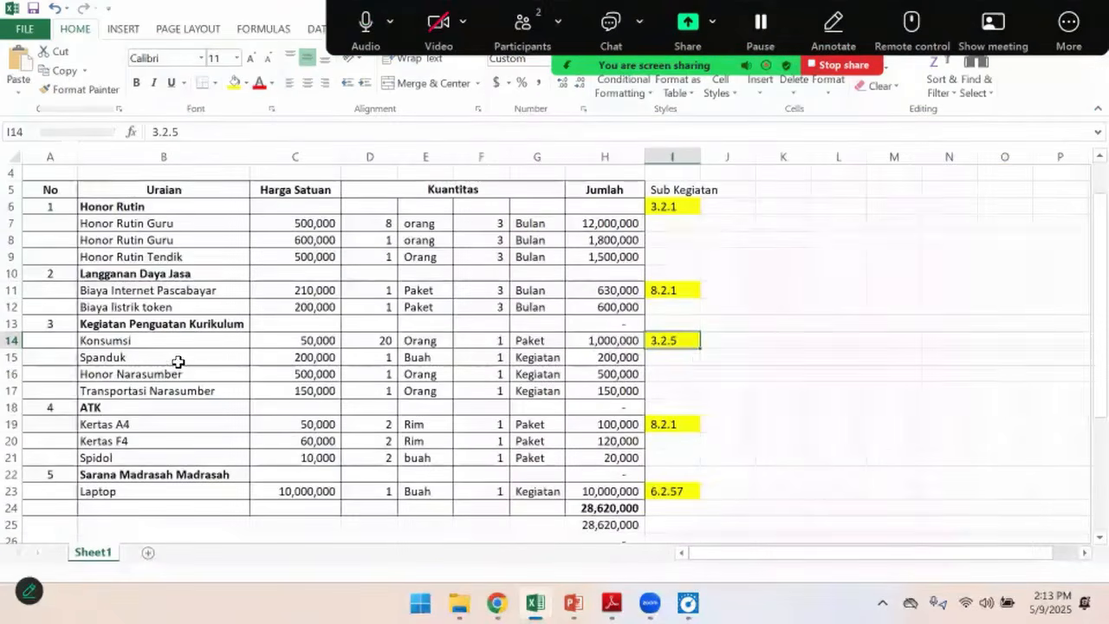
pyautogui.hotkey('alt', 'Tab')
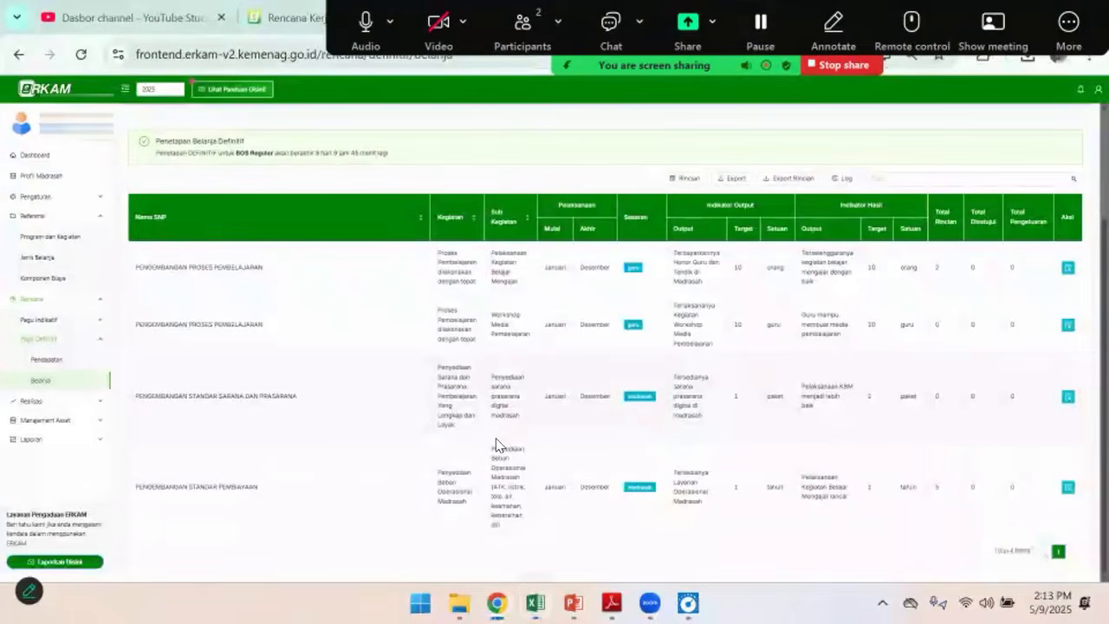
pyautogui.scroll(1, 530, 410)
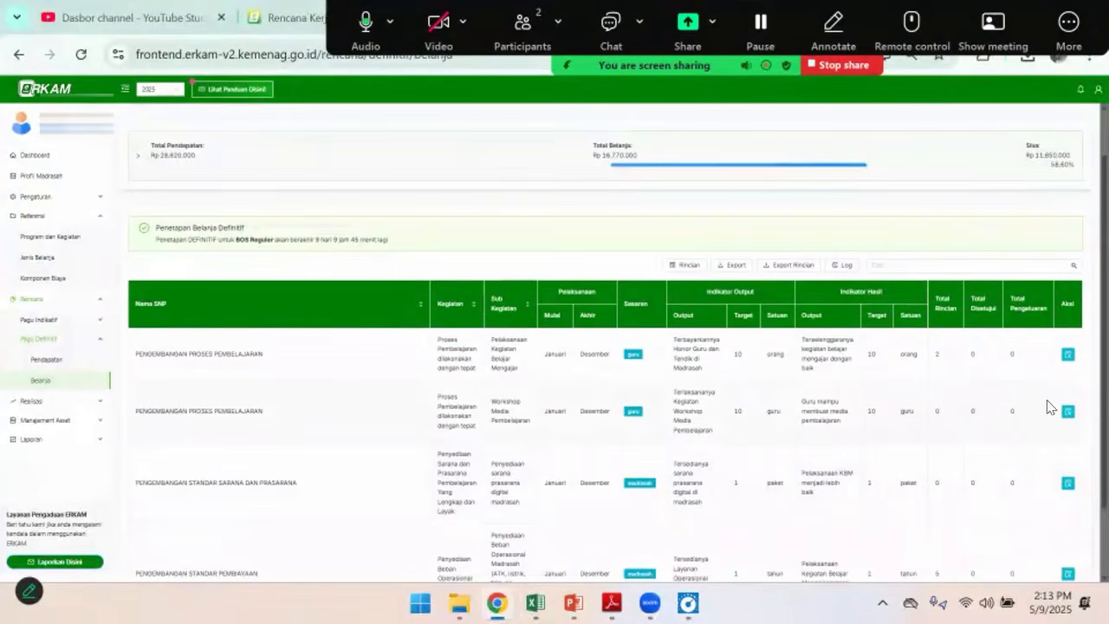
pyautogui.click(1068, 412)
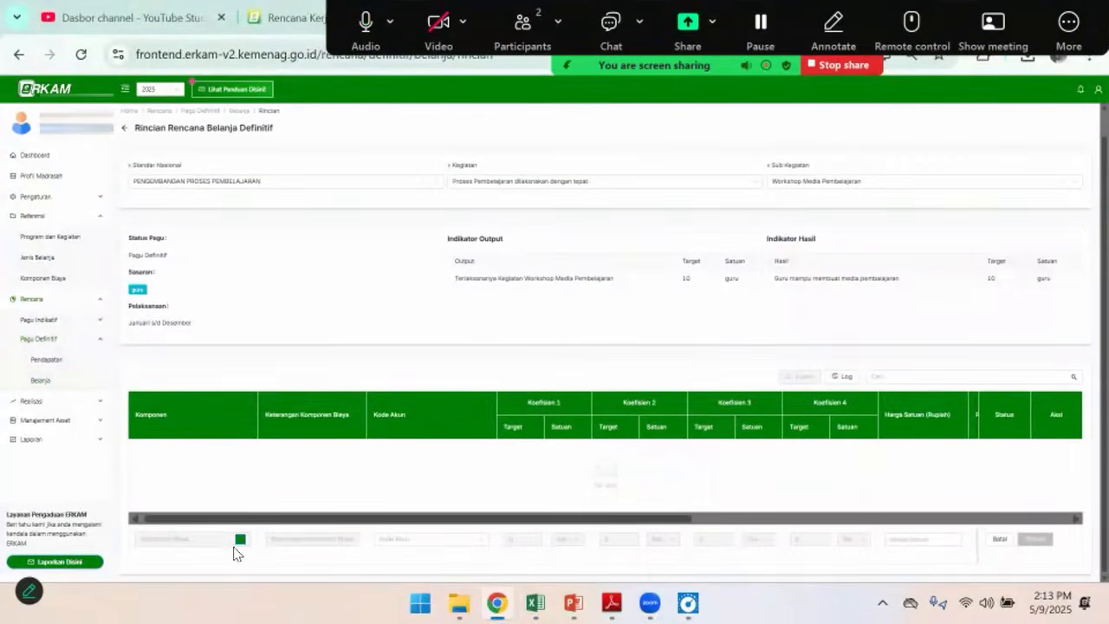
# Open the cost component selection for a new row and check the Konsumsi item in the Excel budget
pyautogui.click(241, 543)
pyautogui.click(444, 161)
pyautogui.hotkey('alt', 'Tab')
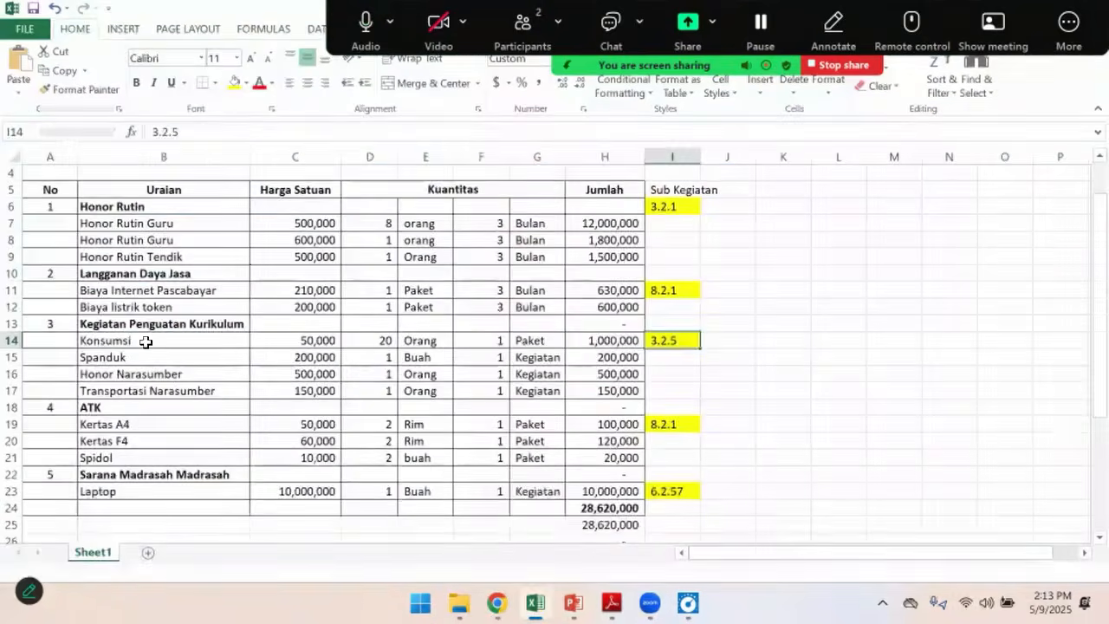
pyautogui.click(238, 337)
pyautogui.hotkey('alt', 'Tab')
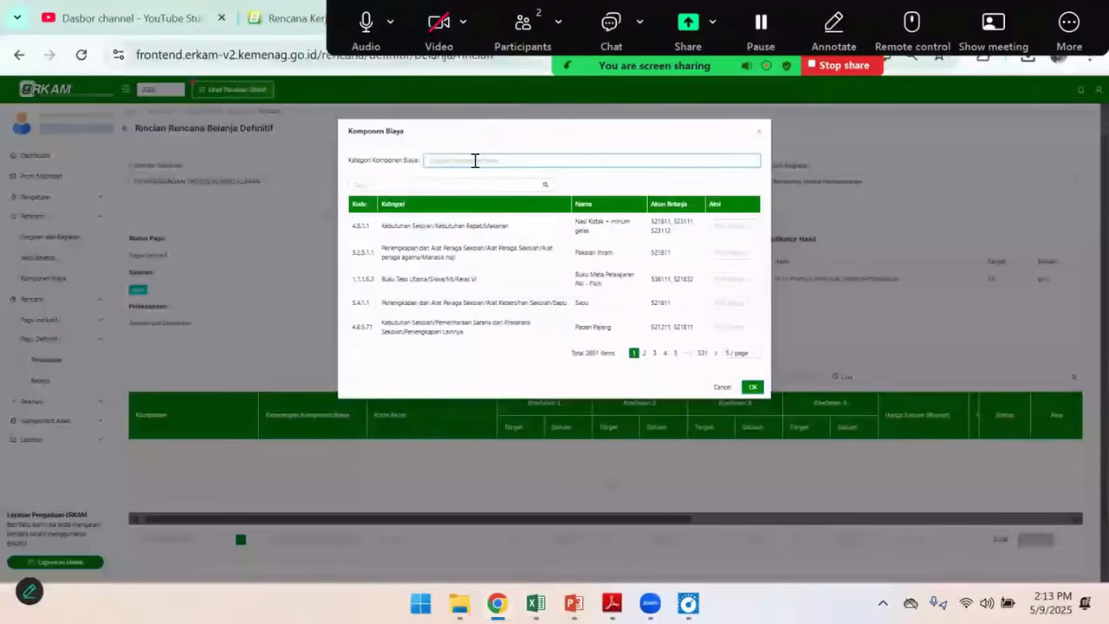
pyautogui.click(434, 180)
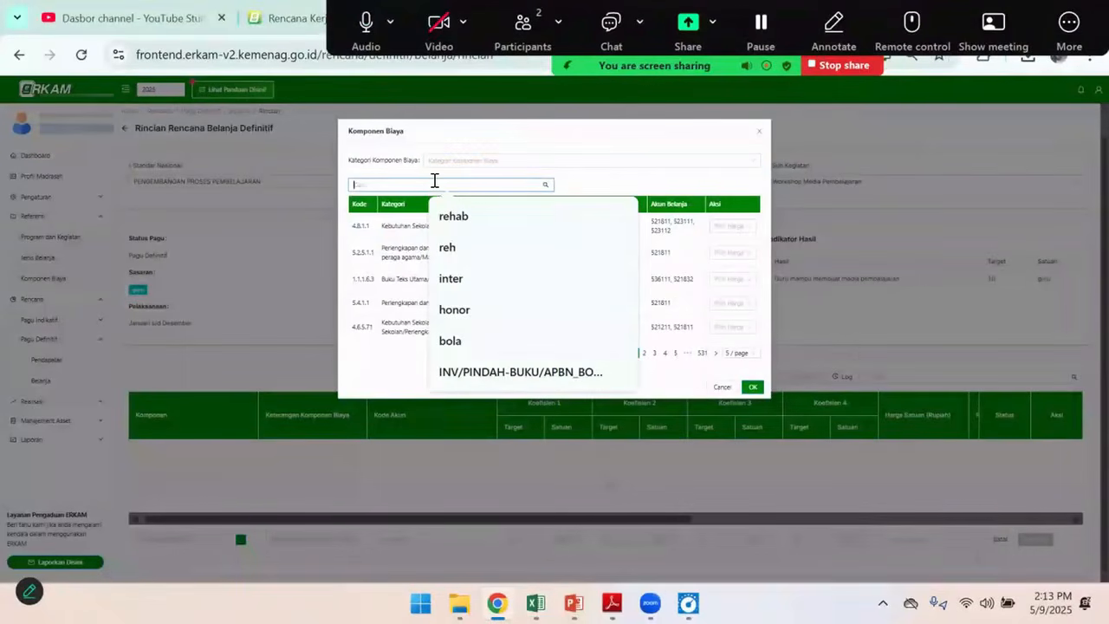
# Switch to the referensi-komponen-biaya workbook and search its Nama filter for "konsu" and for "makanan"
pyautogui.moveTo(535, 603)
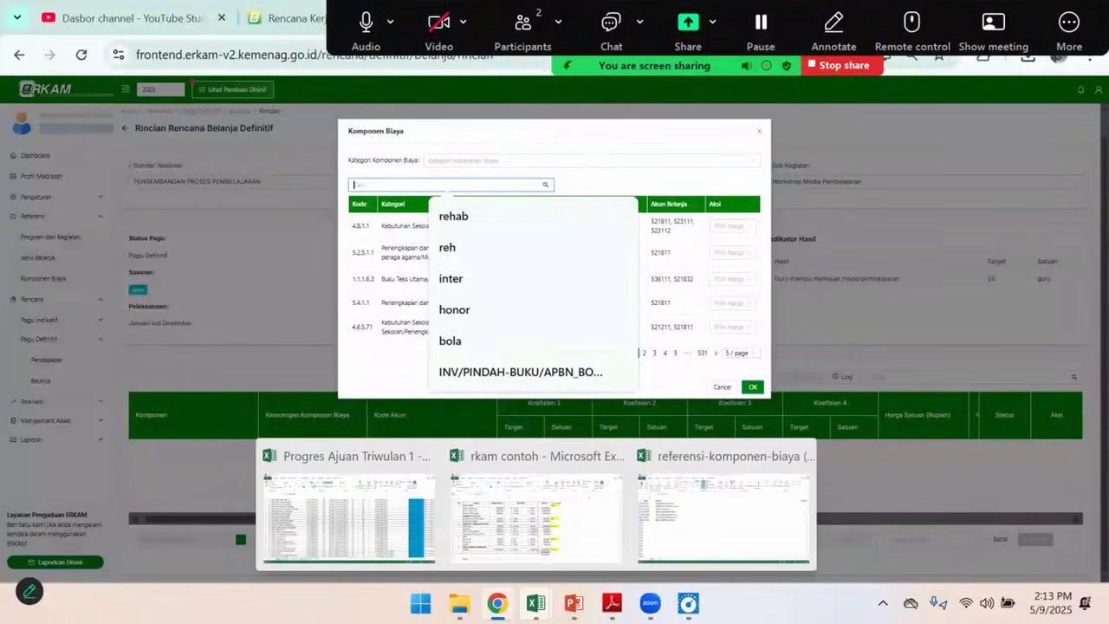
pyautogui.click(668, 539)
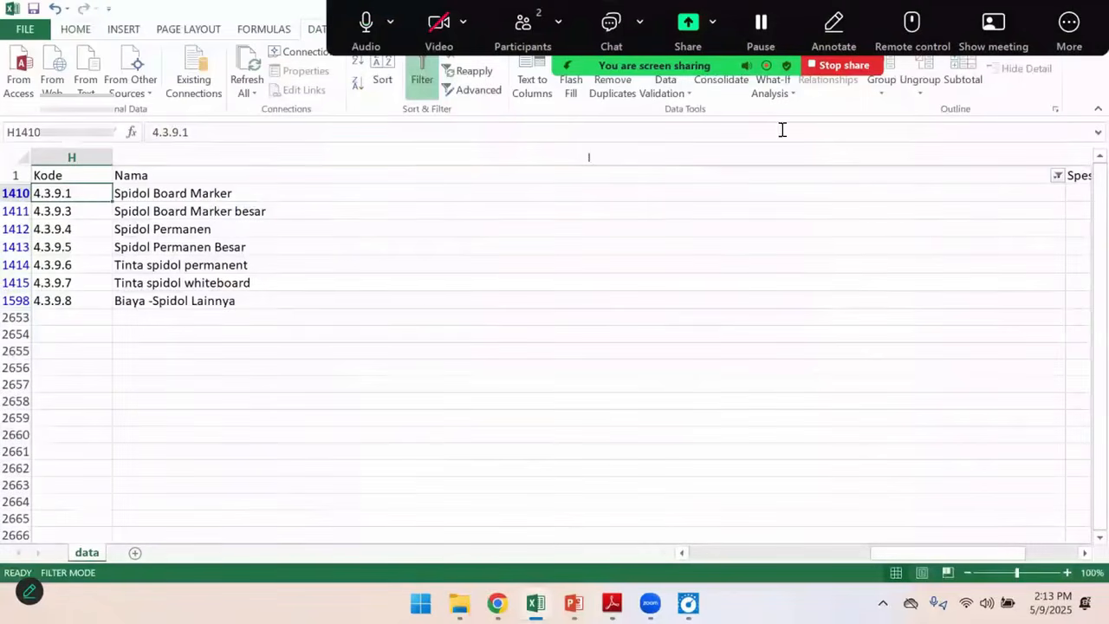
pyautogui.click(1057, 175)
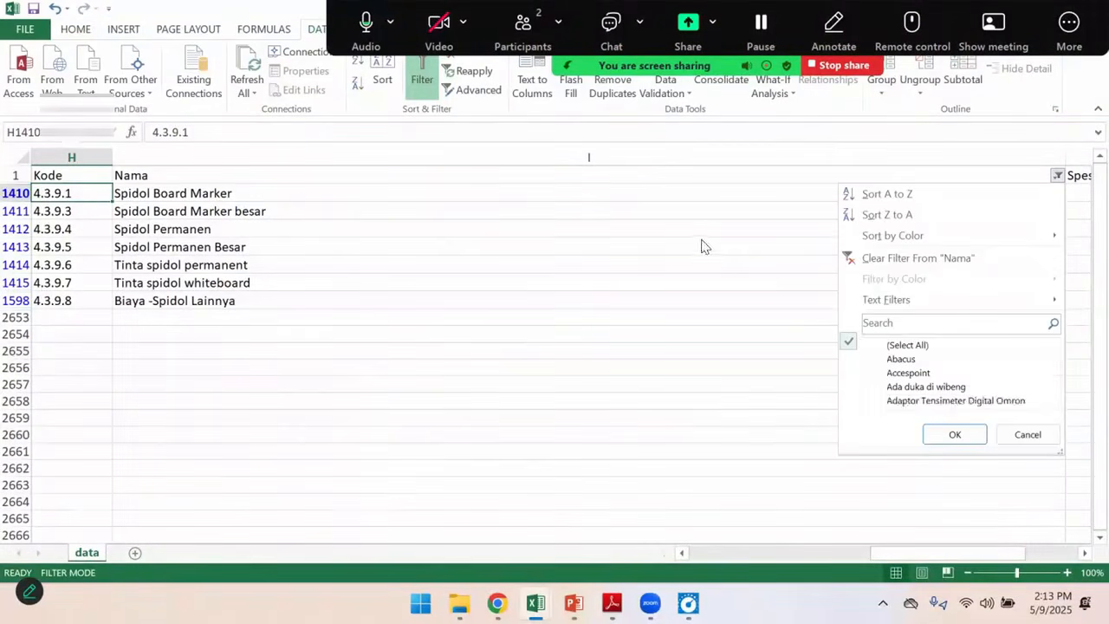
pyautogui.click(902, 322)
pyautogui.write('konsu')
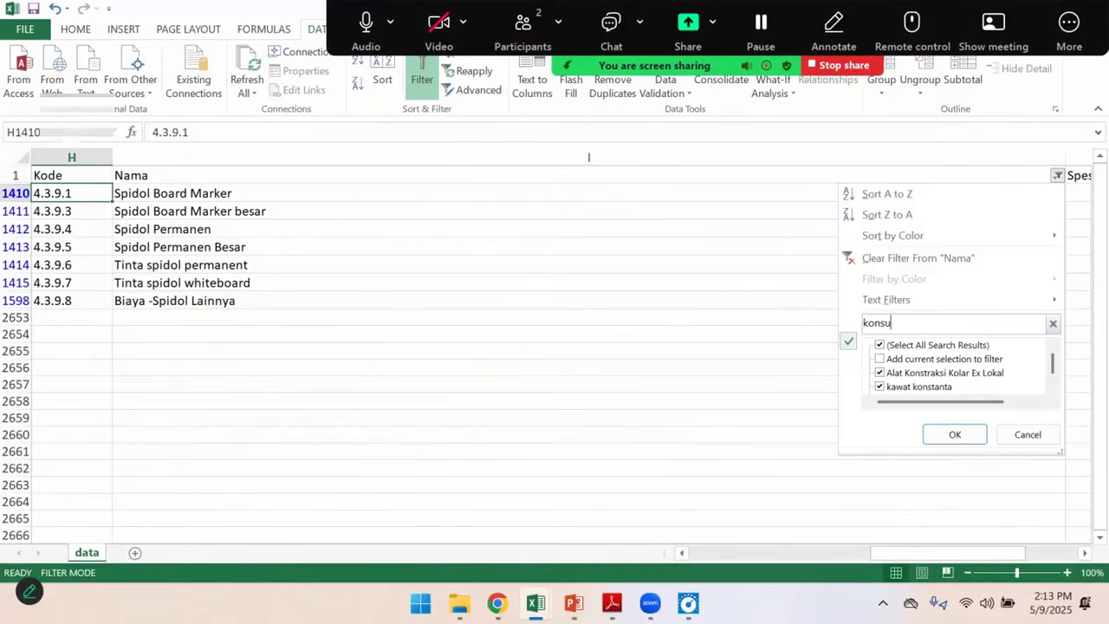
pyautogui.press('BackSpace')
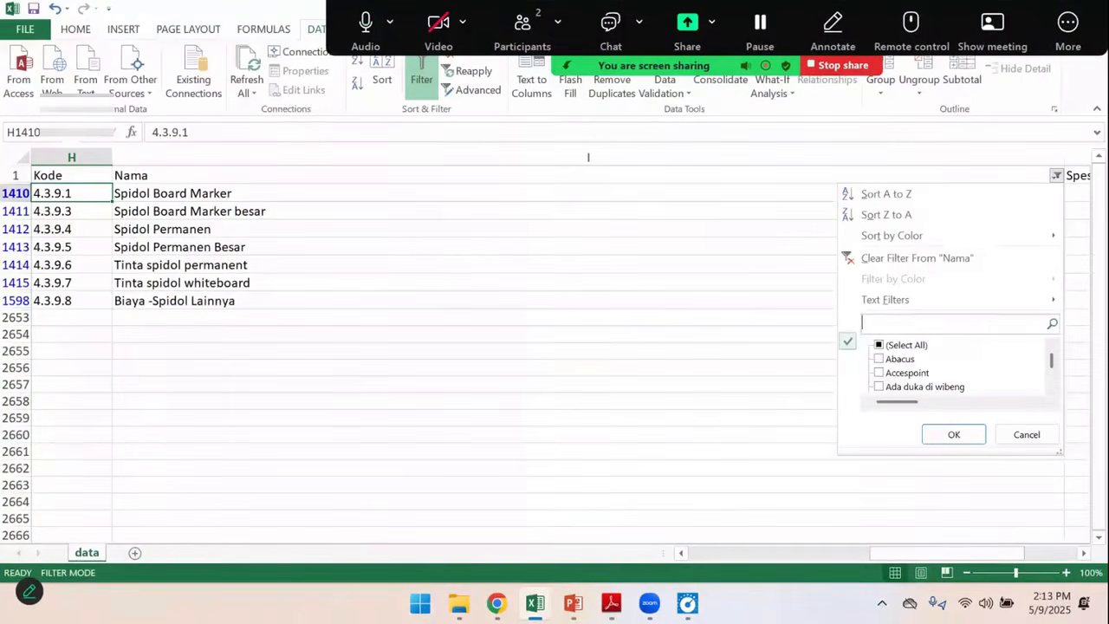
pyautogui.write('makan')
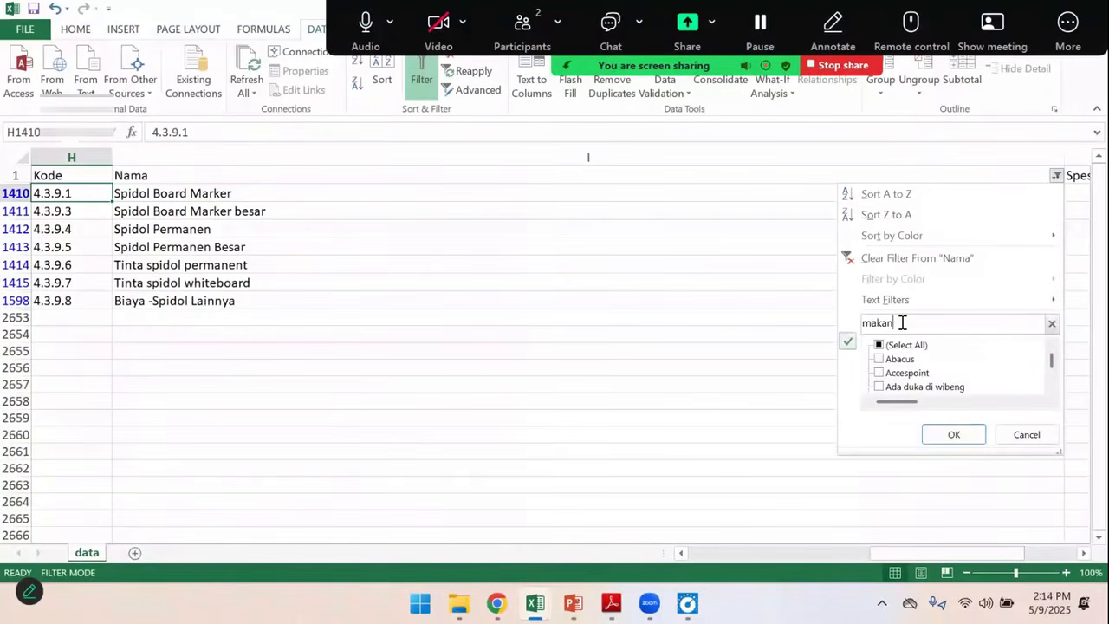
pyautogui.write('an')
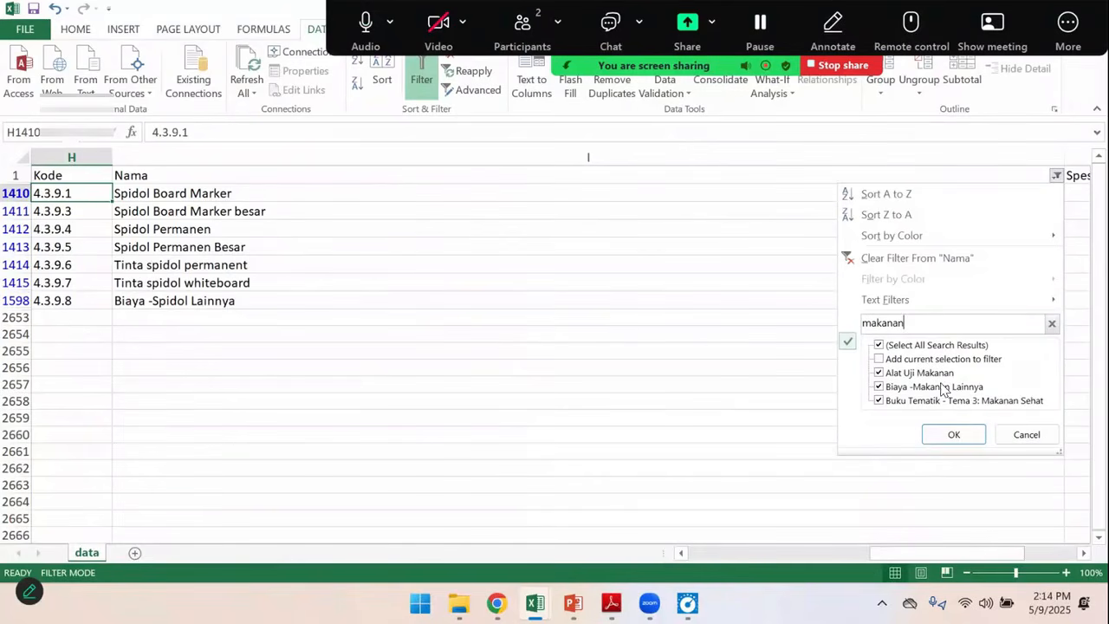
# Filter the Nama column of the component reference by "nasi k" and return to the Komponen Biaya selection in eRKAM
pyautogui.doubleClick(871, 318)
pyautogui.write('n')
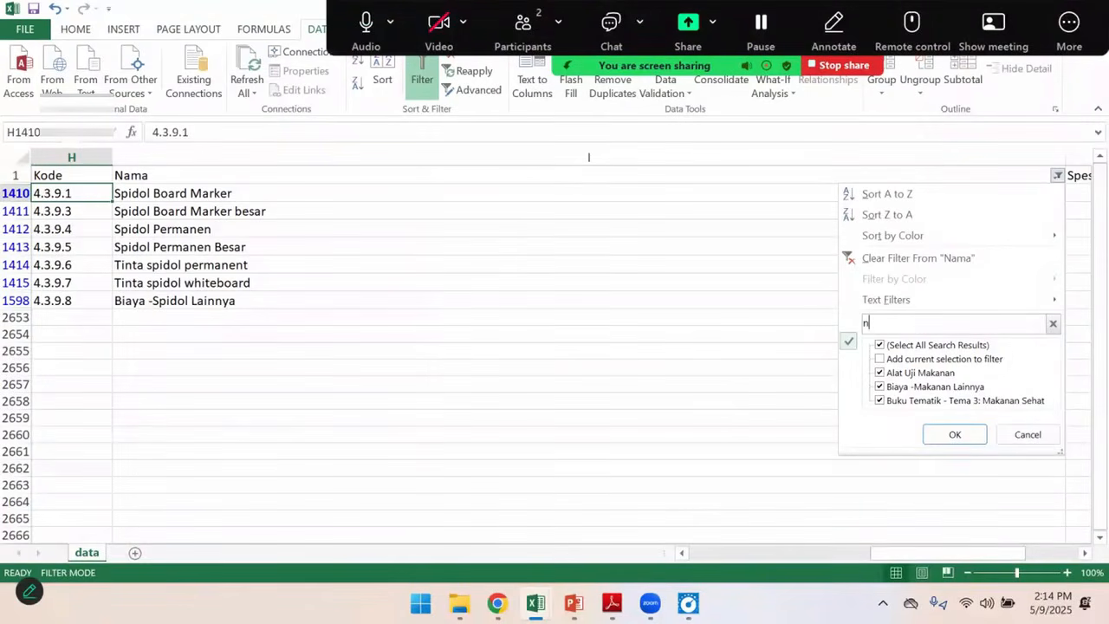
pyautogui.write('asi k')
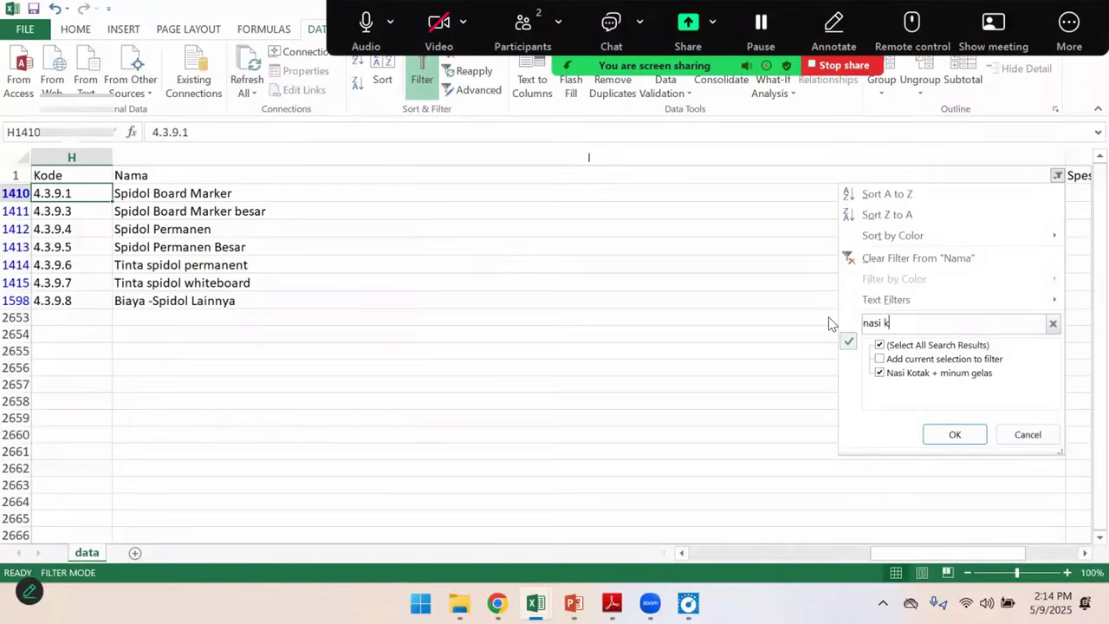
pyautogui.click(961, 435)
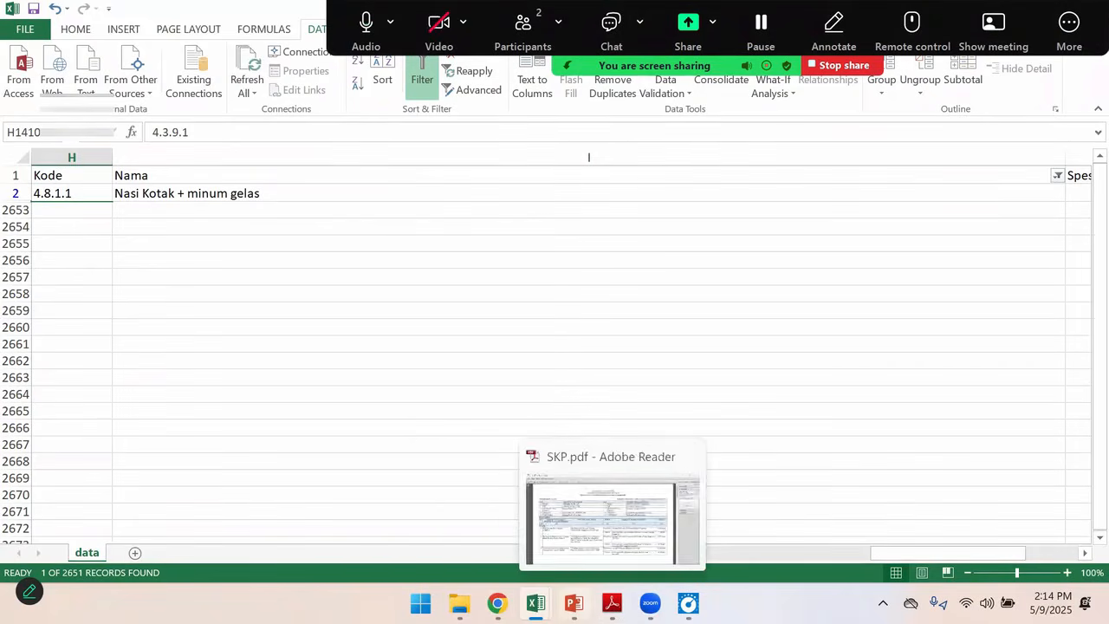
pyautogui.click(498, 520)
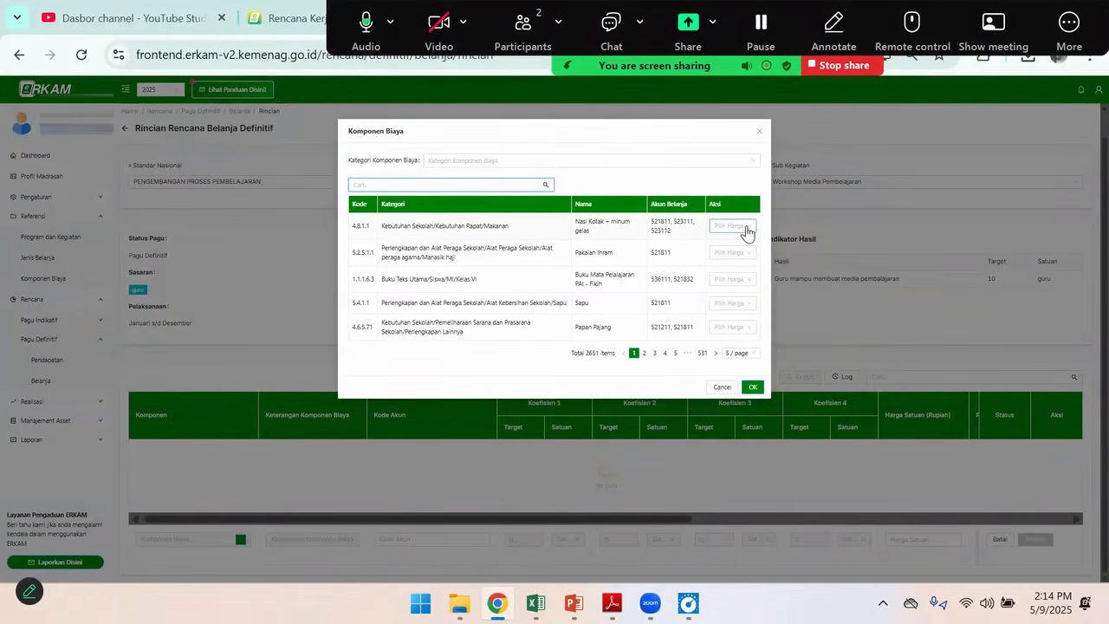
# Select Nasi Kotak + minum gelas with a custom unit price of Rp 50,000, taken from the Konsumsi item in the Excel budget
pyautogui.click(746, 233)
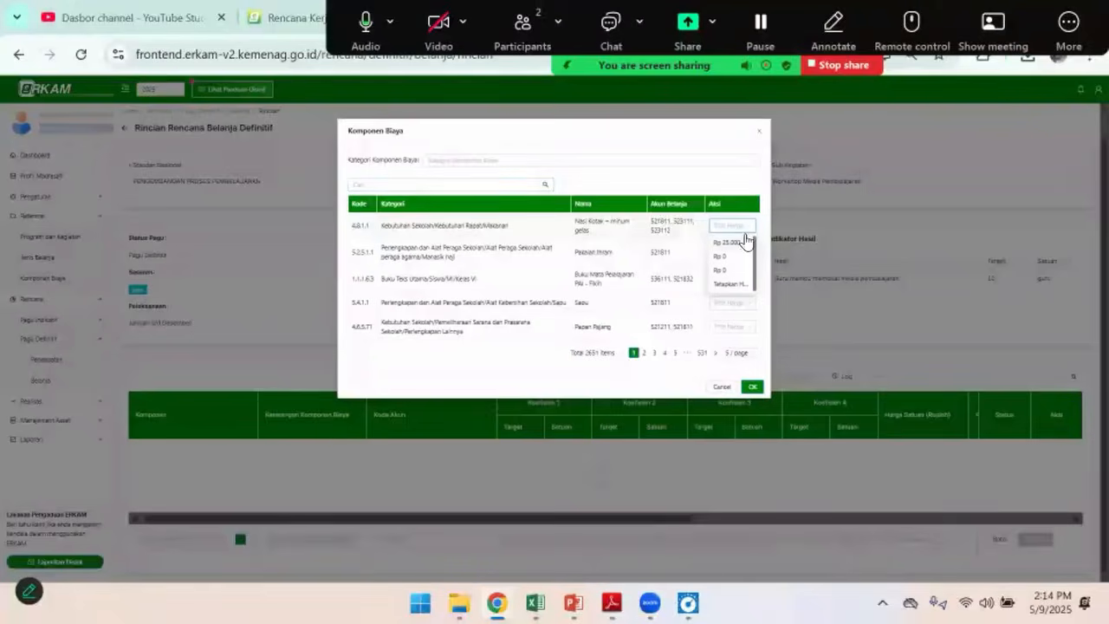
pyautogui.click(731, 284)
pyautogui.click(503, 176)
pyautogui.hotkey('alt', 'Tab')
pyautogui.hotkey('alt', 'Tab')
pyautogui.moveTo(535, 602)
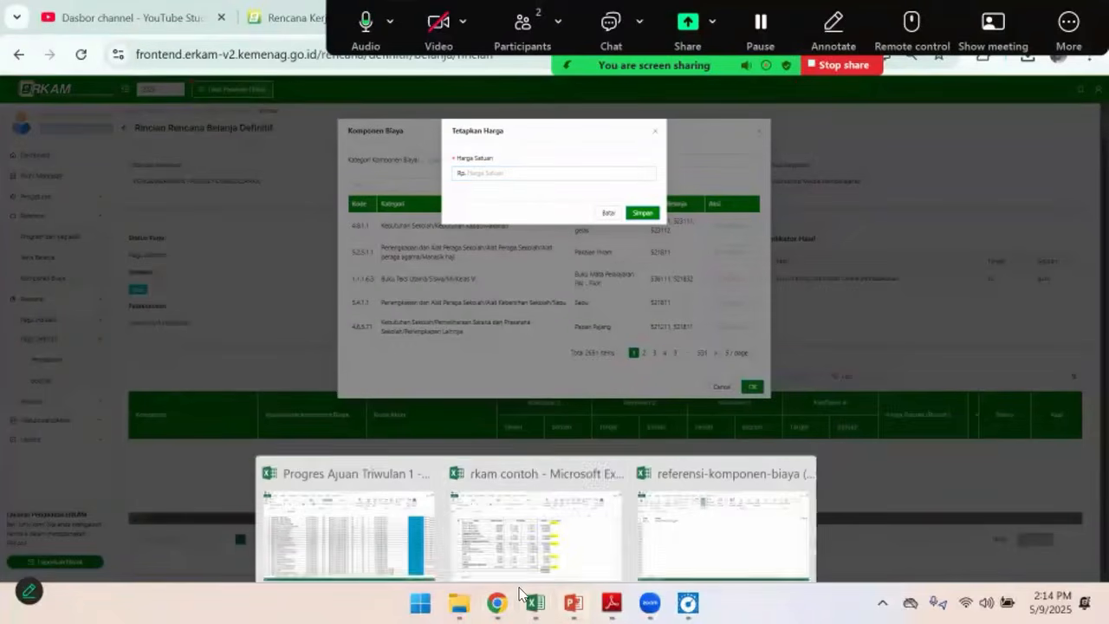
pyautogui.click(509, 495)
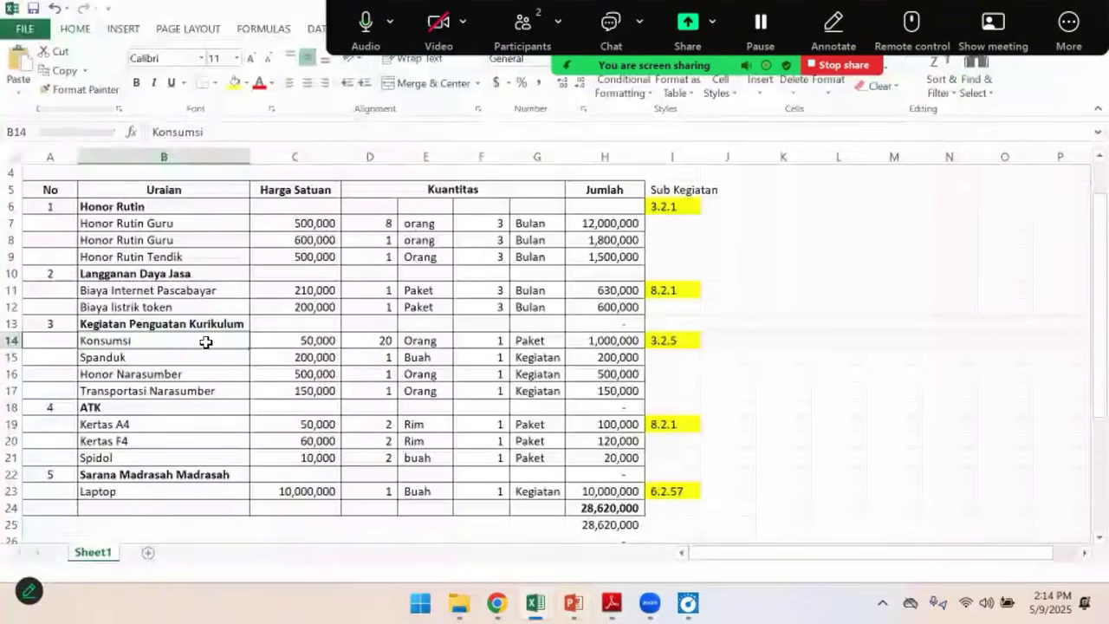
pyautogui.click(316, 340)
pyautogui.hotkey('ctrl', 'c')
pyautogui.hotkey('alt', 'Tab')
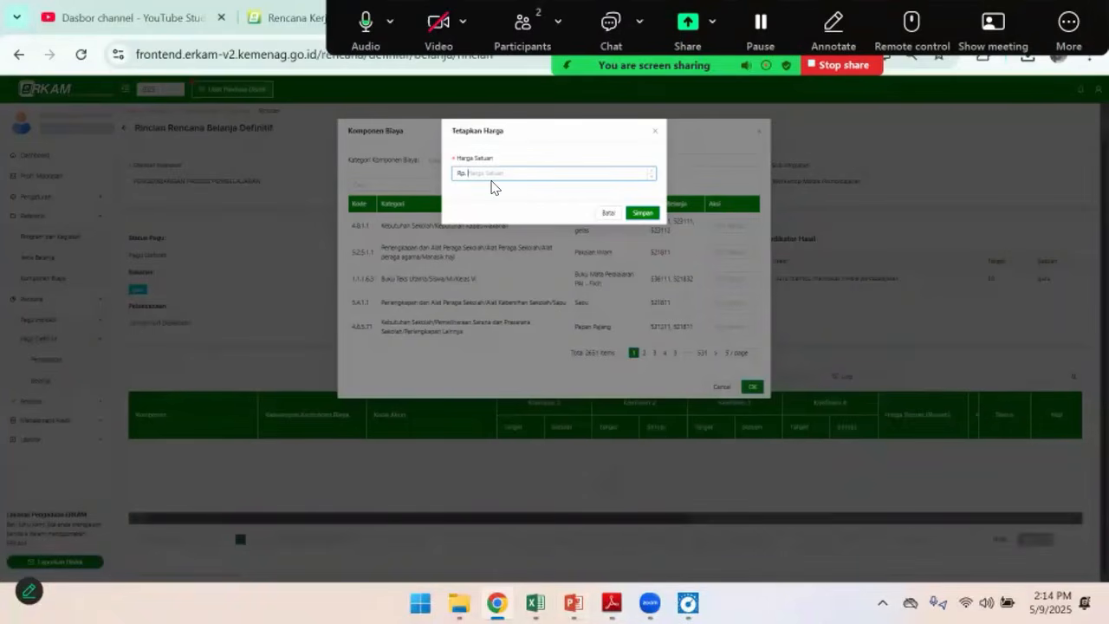
pyautogui.write('50,000')
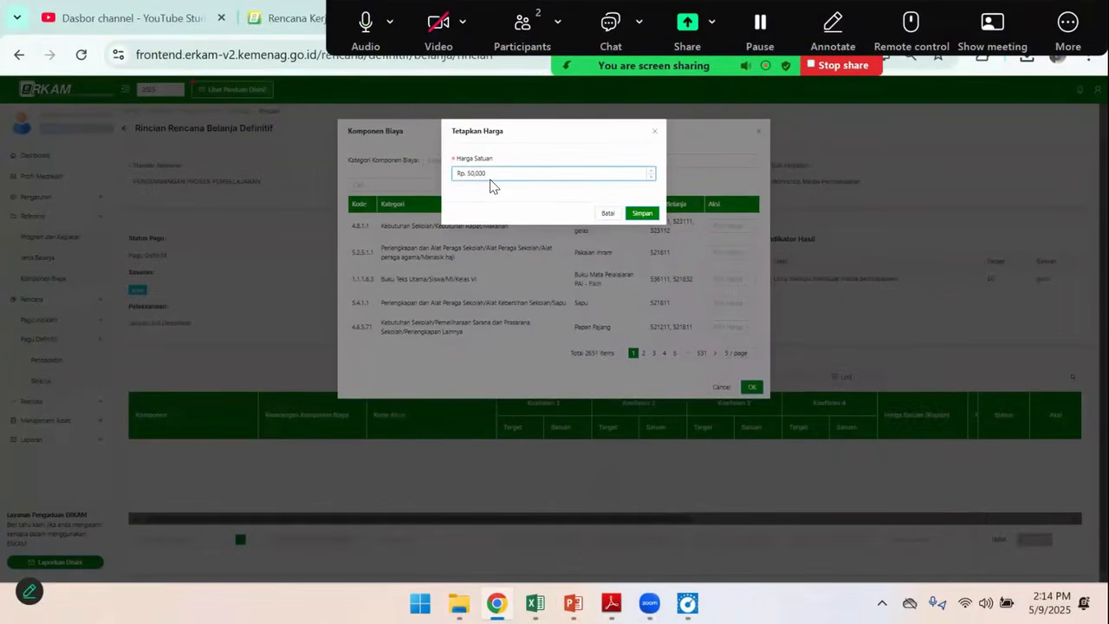
pyautogui.click(641, 213)
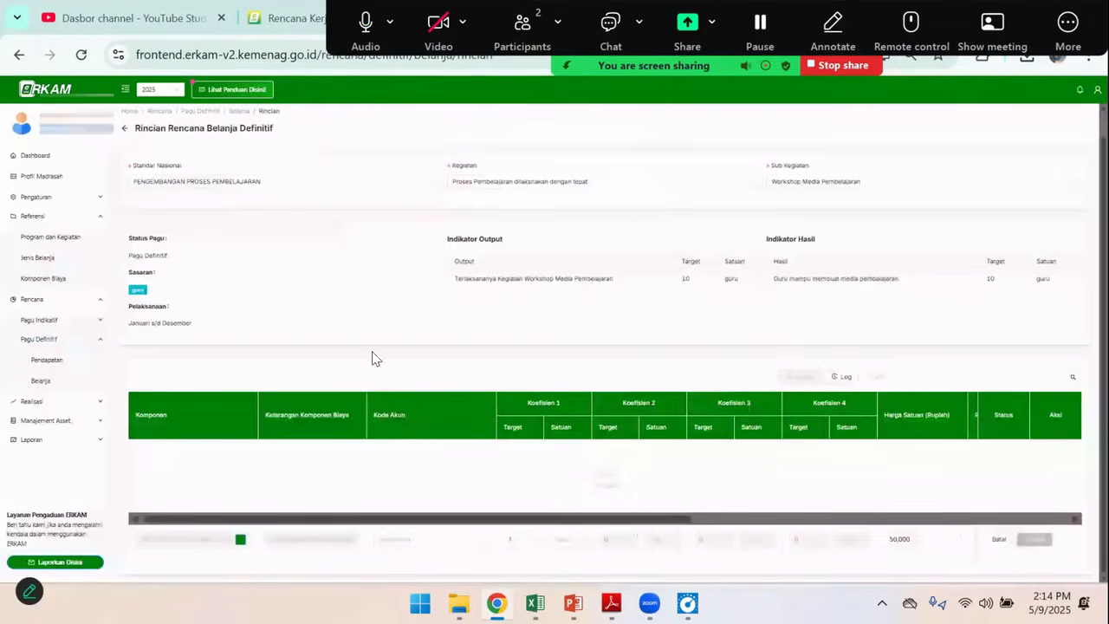
# Set the new row's Kode Akun to 521811-Belanja Barang Persediaan Barang Konsumsi
pyautogui.click(397, 542)
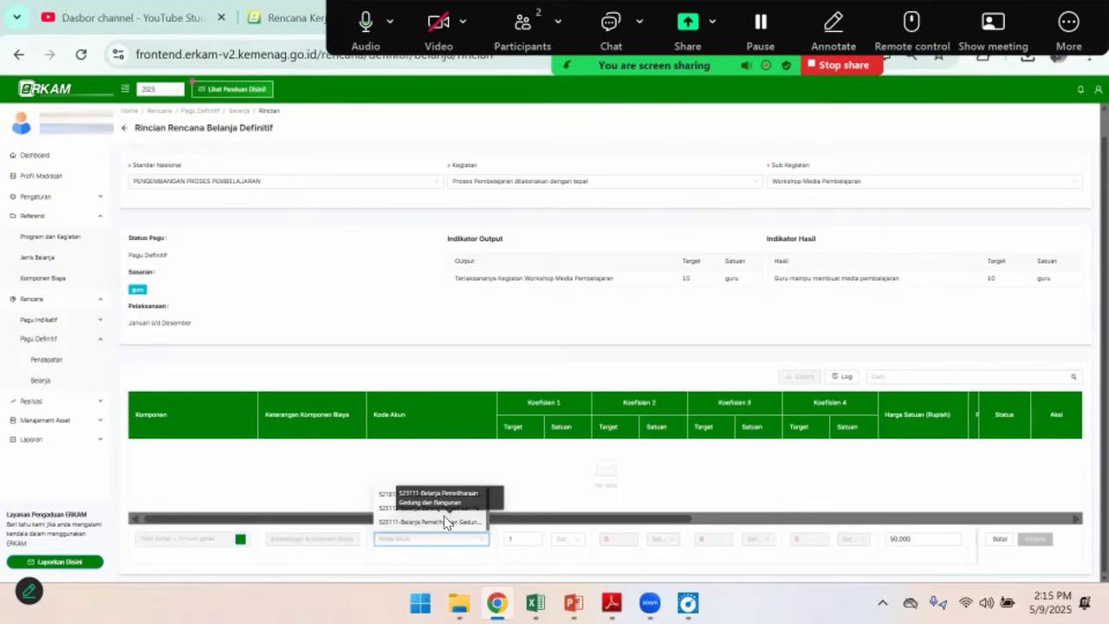
pyautogui.click(390, 494)
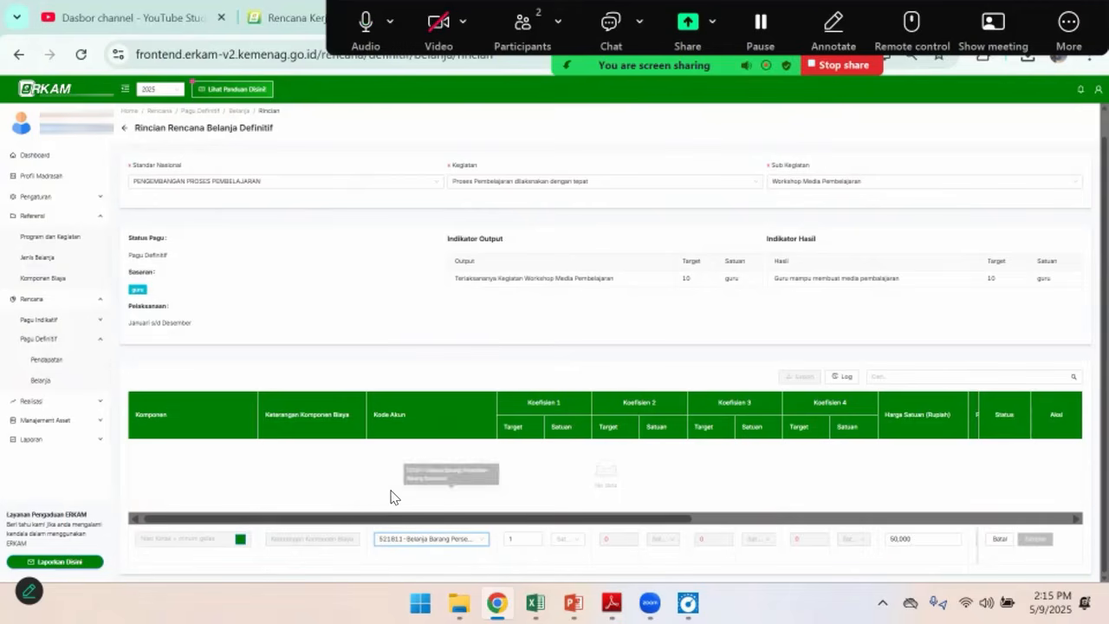
pyautogui.click(428, 546)
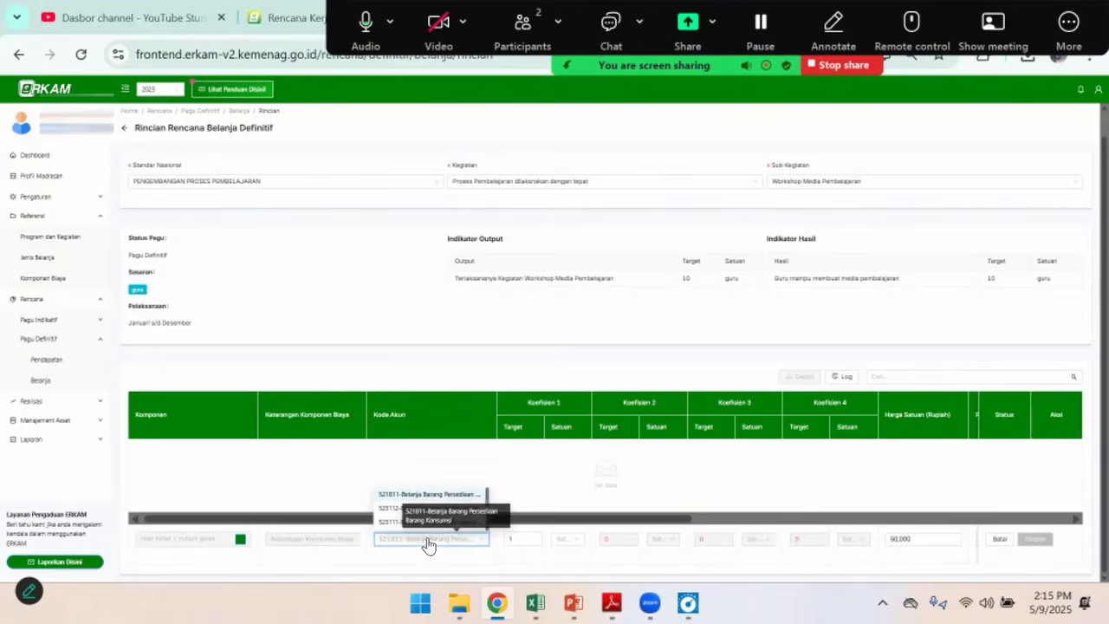
pyautogui.click(418, 496)
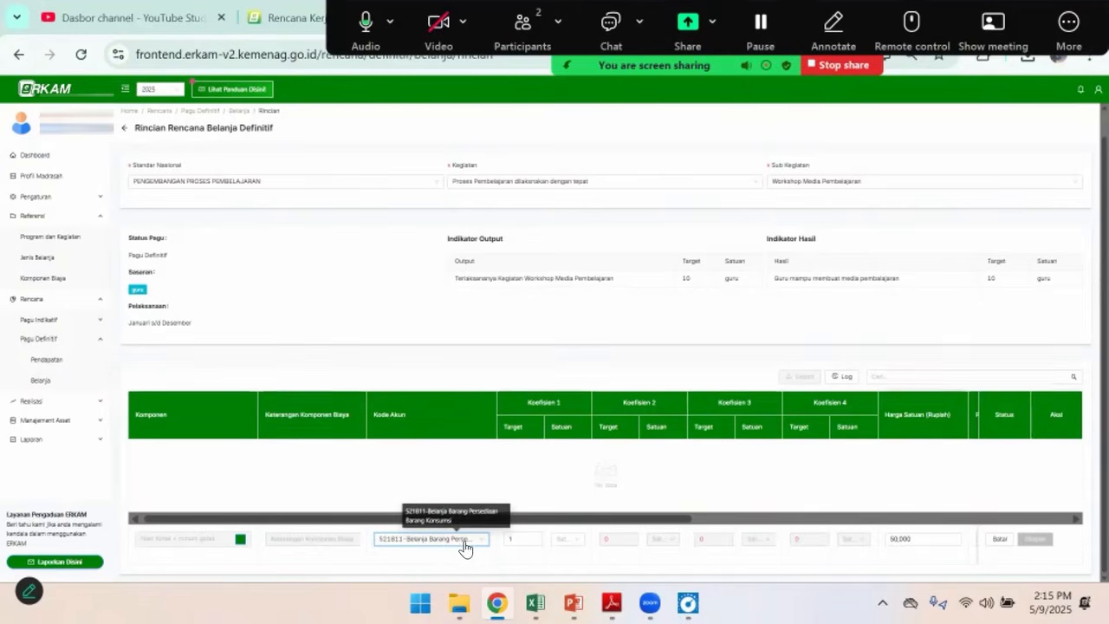
# Check the Konsumsi quantity in the Excel budget and set Koefisien 1 of the new eRKAM row to 20 orang
pyautogui.hotkey('alt', 'Tab')
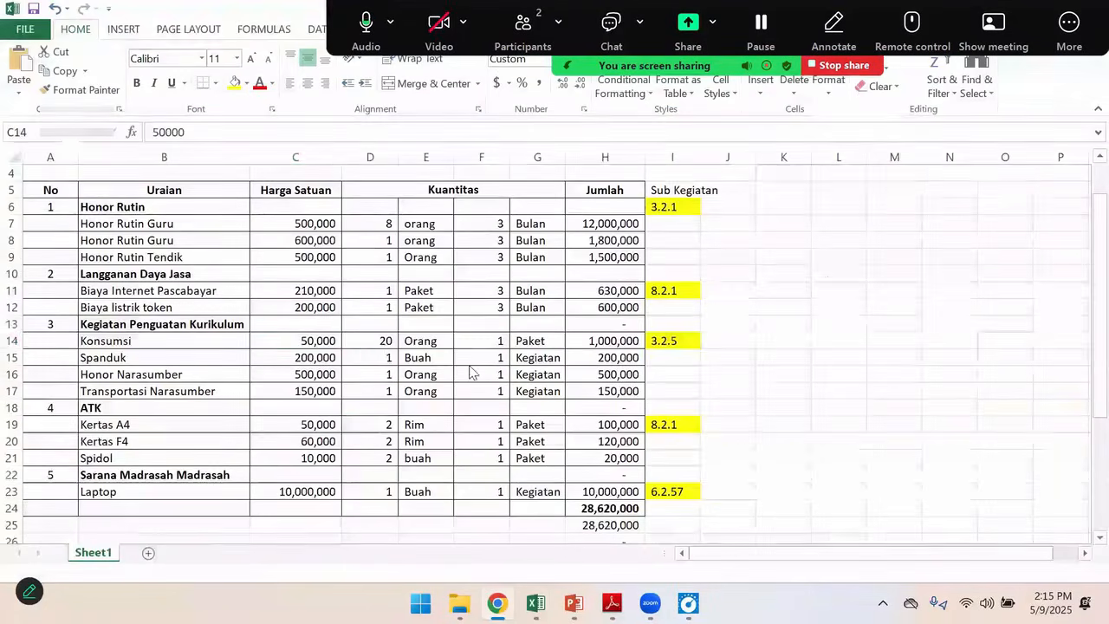
pyautogui.click(369, 343)
pyautogui.hotkey('alt', 'Tab')
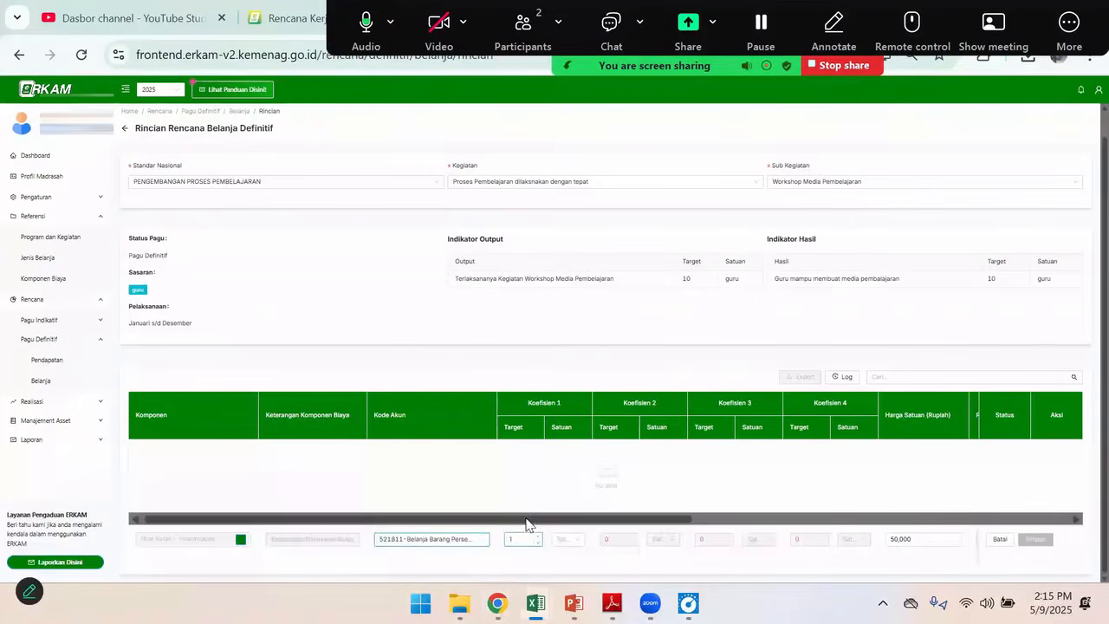
pyautogui.press('BackSpace')
pyautogui.write('20')
pyautogui.press('Tab')
pyautogui.write('o')
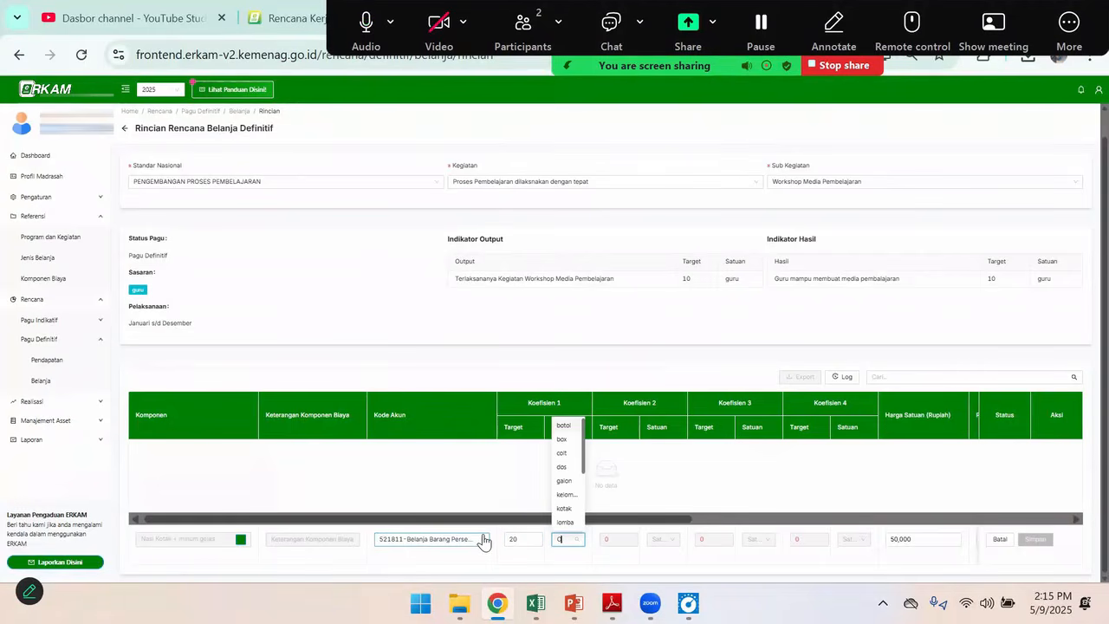
pyautogui.write('ra')
# Set Koefisien 2 of the new row to 1 paket
pyautogui.click(604, 539)
pyautogui.write('1')
pyautogui.click(659, 539)
pyautogui.write('pak')
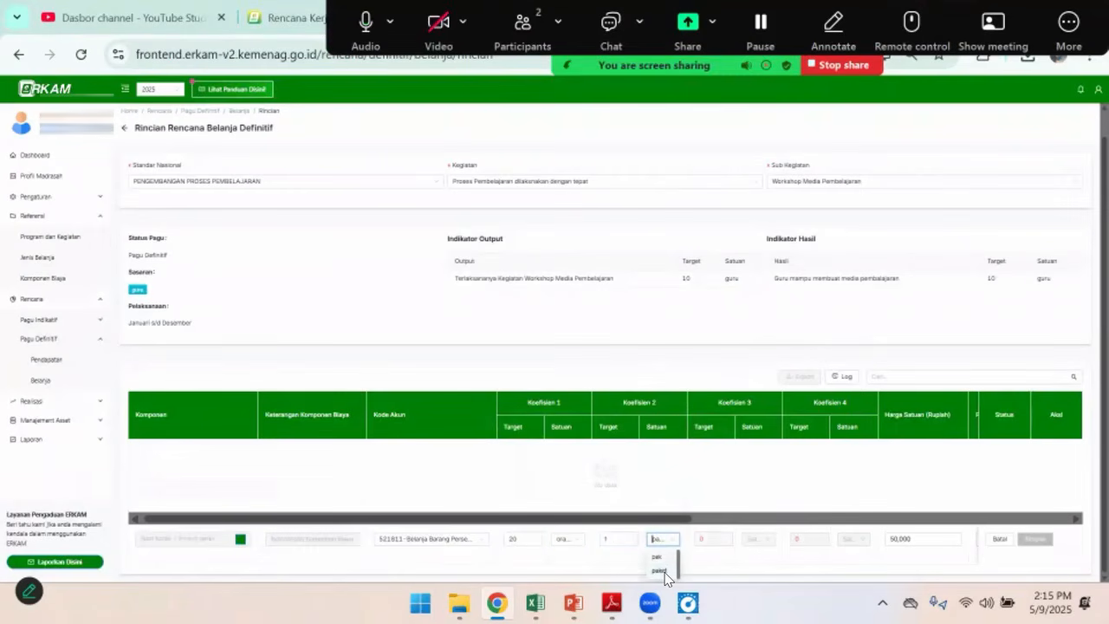
pyautogui.click(666, 578)
# Set the row's PPN option to Tidak ada PPN
pyautogui.moveTo(672, 517); pyautogui.dragTo(852, 523)
pyautogui.click(711, 541)
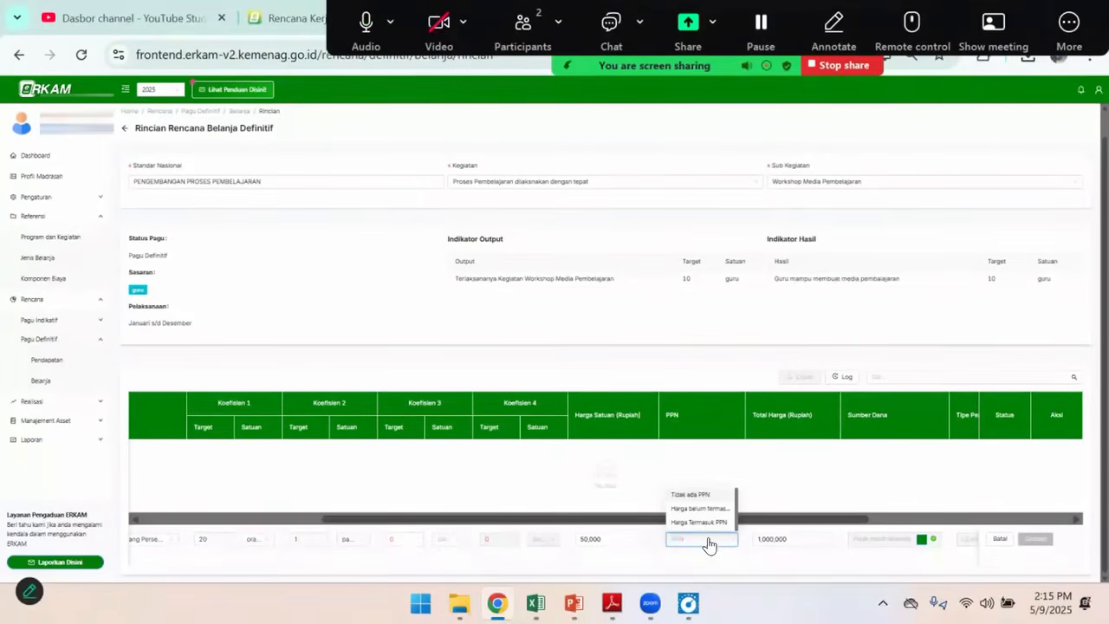
pyautogui.click(695, 495)
# Add APBN BOS TRIWULAN 1 as the row's Sumber Dana with an allocated quantity of 20 and save it
pyautogui.moveTo(659, 519); pyautogui.dragTo(747, 519)
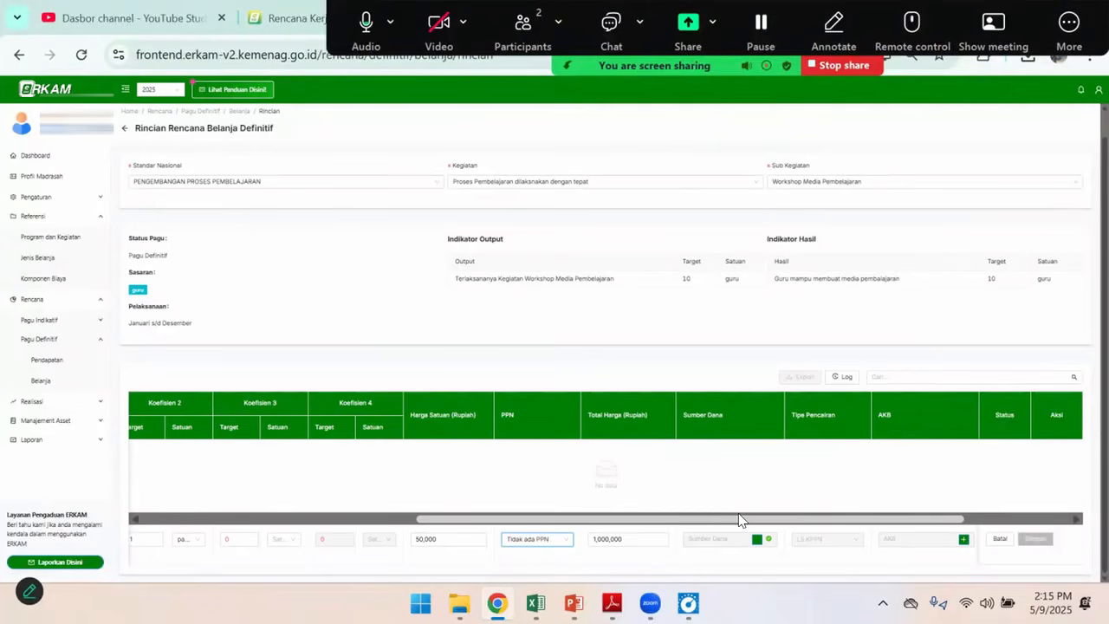
pyautogui.moveTo(601, 521); pyautogui.dragTo(629, 519)
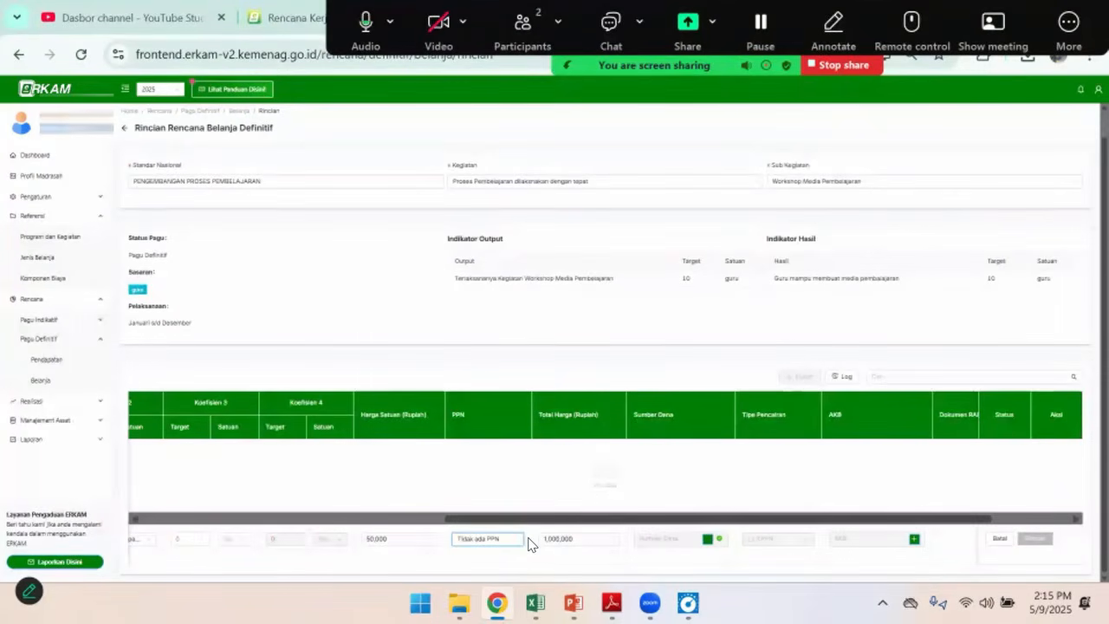
pyautogui.click(710, 540)
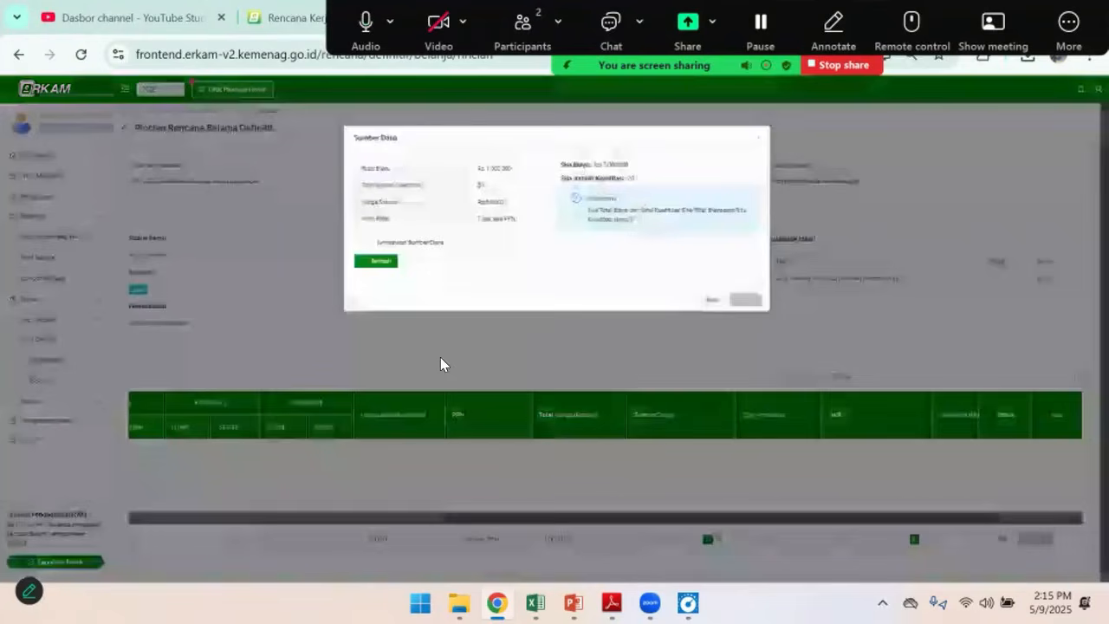
pyautogui.click(385, 263)
pyautogui.click(391, 268)
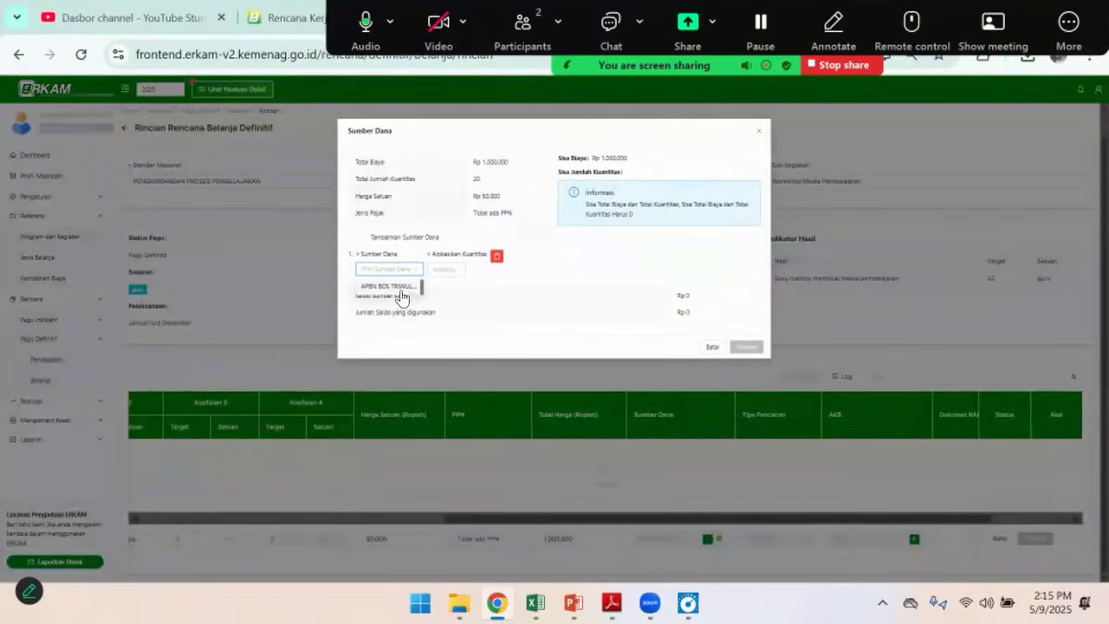
pyautogui.click(395, 286)
pyautogui.click(465, 268)
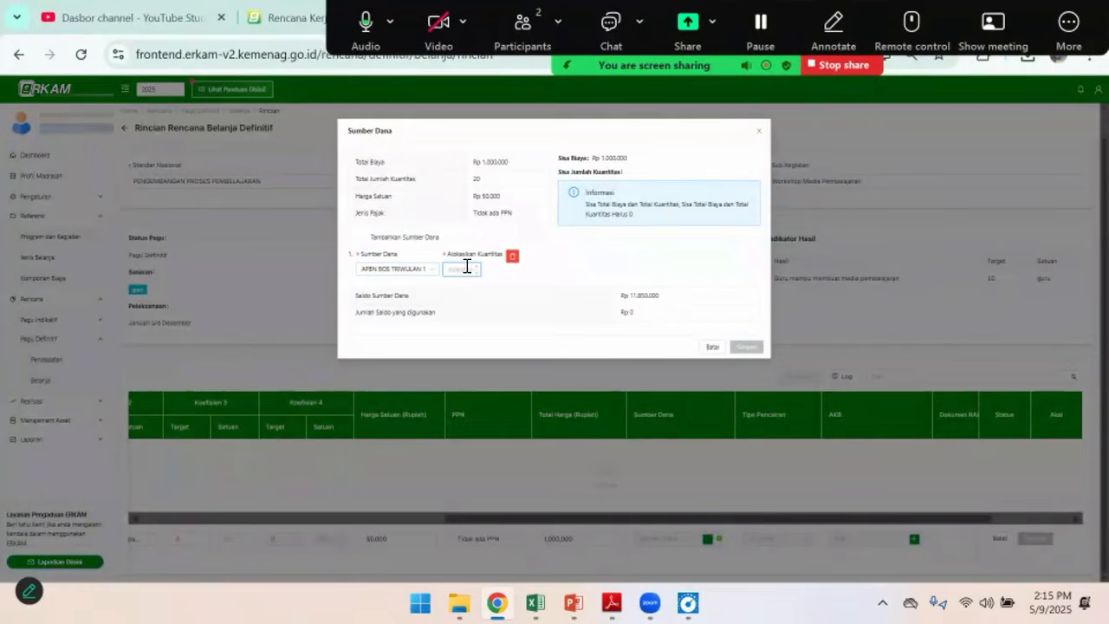
pyautogui.write('20')
pyautogui.click(747, 347)
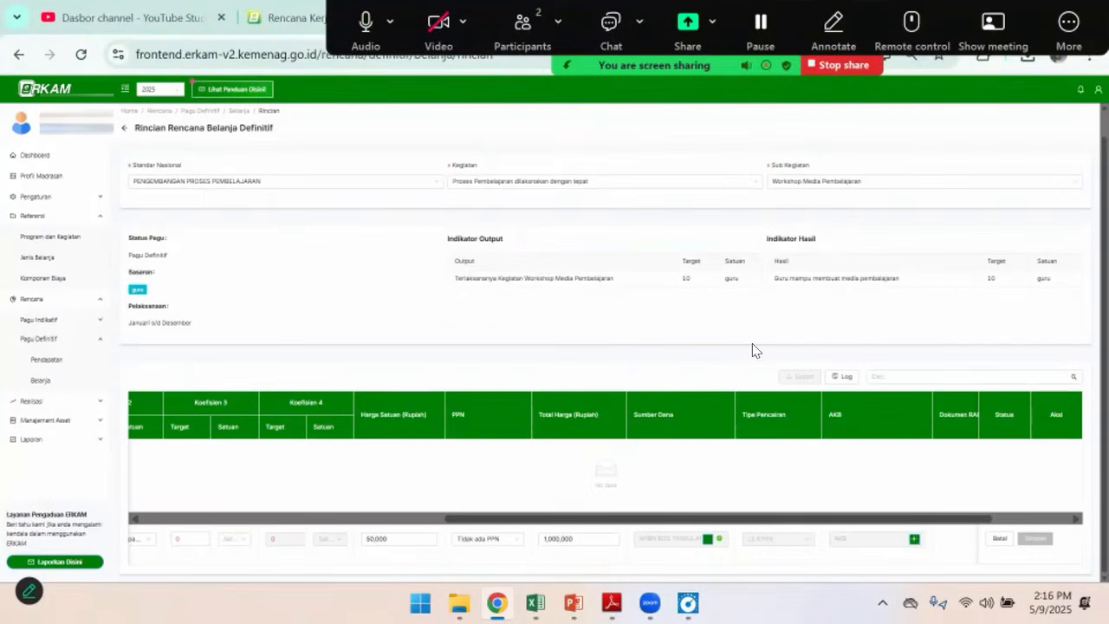
# Allocate a quantity of 20 to Juni in the row's monthly cash budget and save the Nasi Kotak + minum gelas row
pyautogui.click(914, 539)
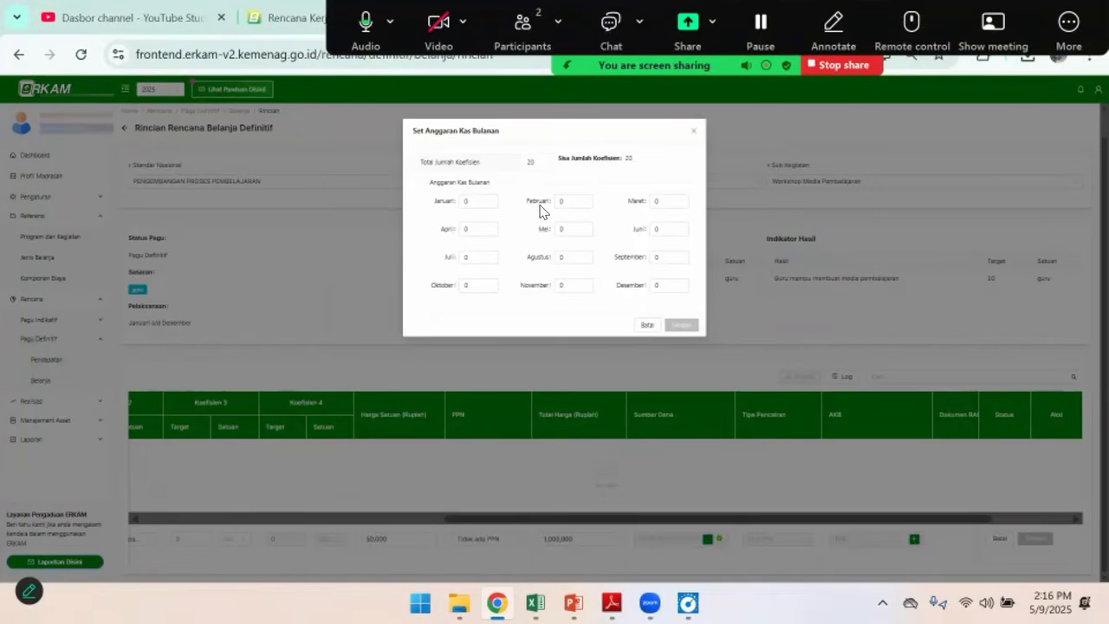
pyautogui.click(662, 227)
pyautogui.moveTo(665, 227); pyautogui.dragTo(641, 242)
pyautogui.write('20')
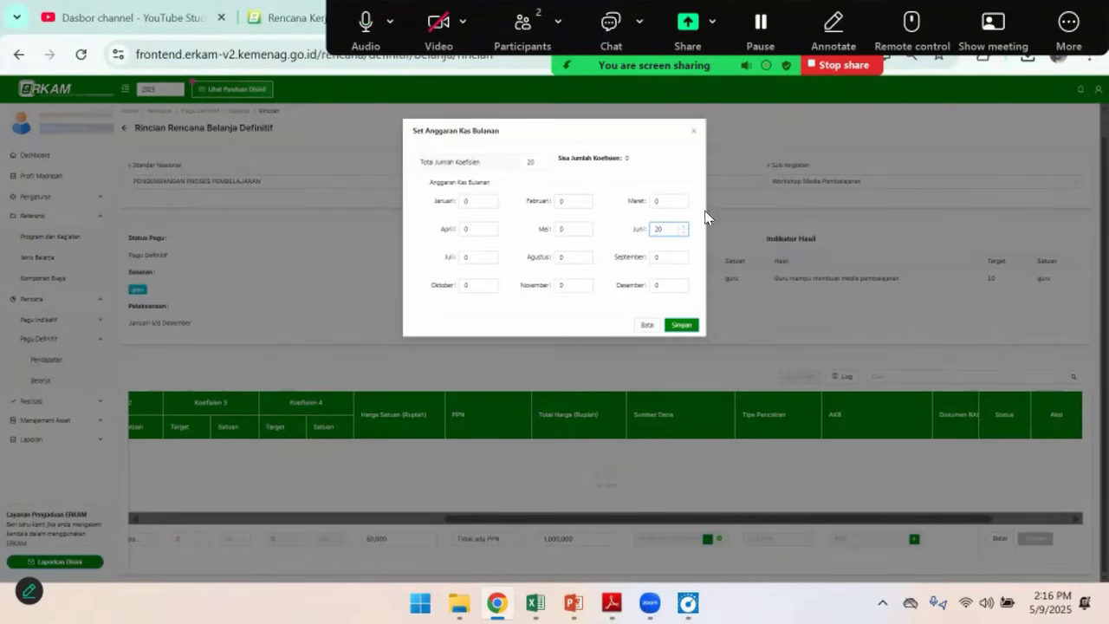
pyautogui.click(683, 326)
pyautogui.click(1034, 539)
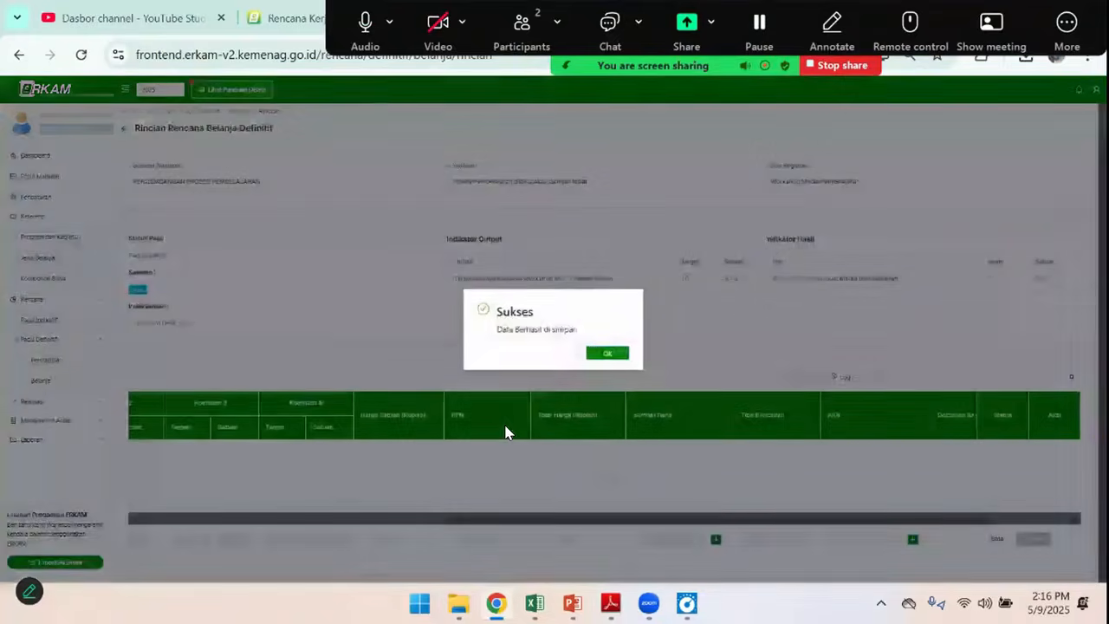
pyautogui.click(606, 354)
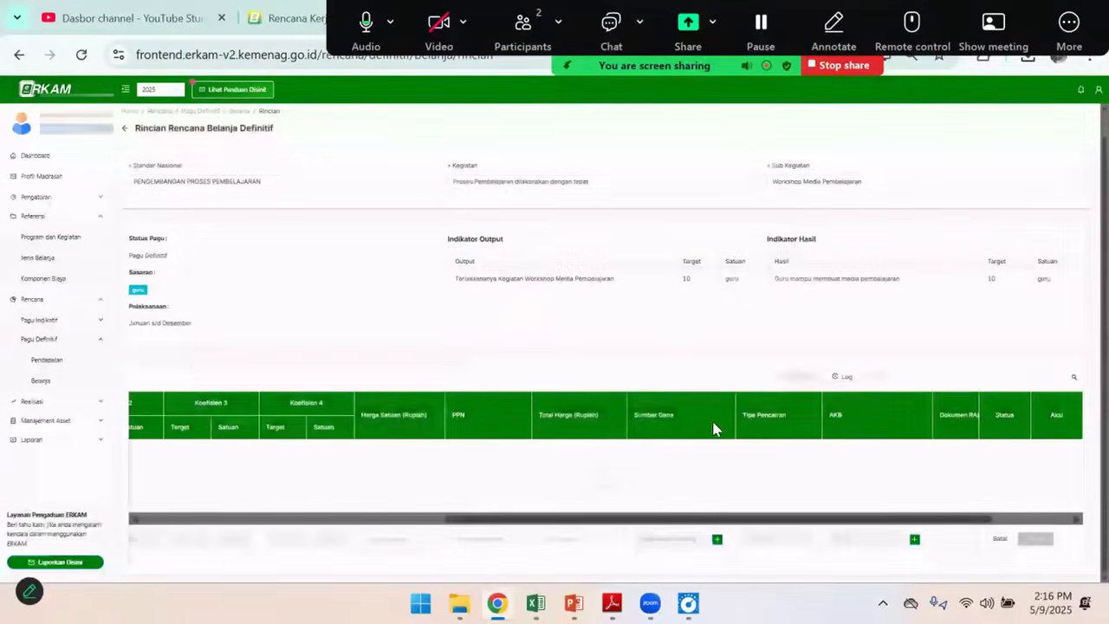
pyautogui.moveTo(714, 518); pyautogui.dragTo(243, 520)
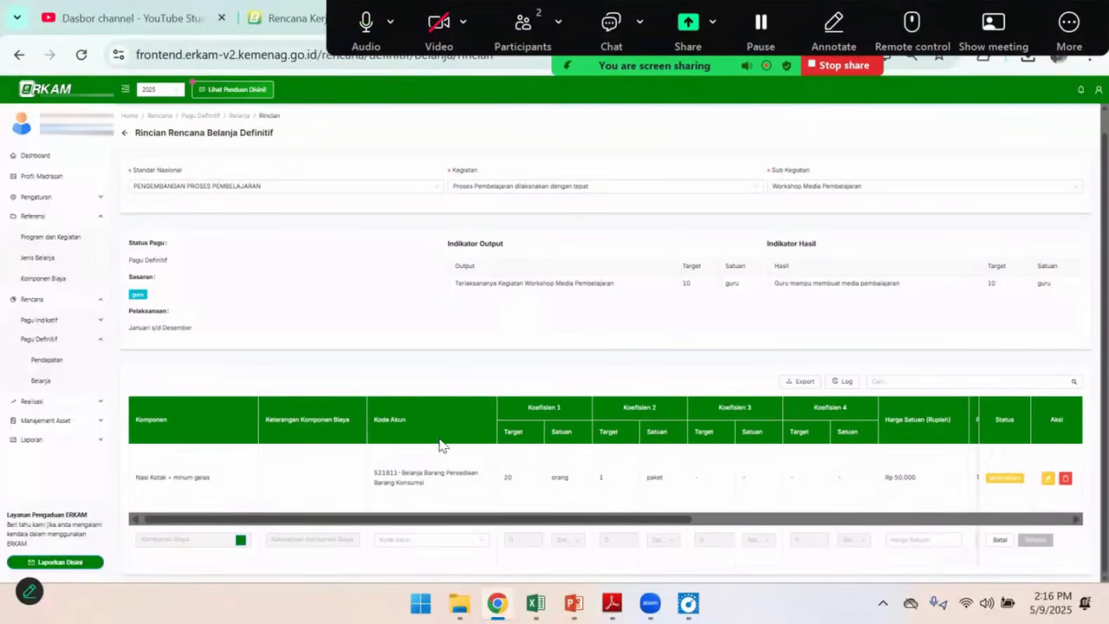
# Check the Spanduk item in the Excel budget and search the Komponen Biaya list for "span" for a new row
pyautogui.hotkey('alt', 'Tab')
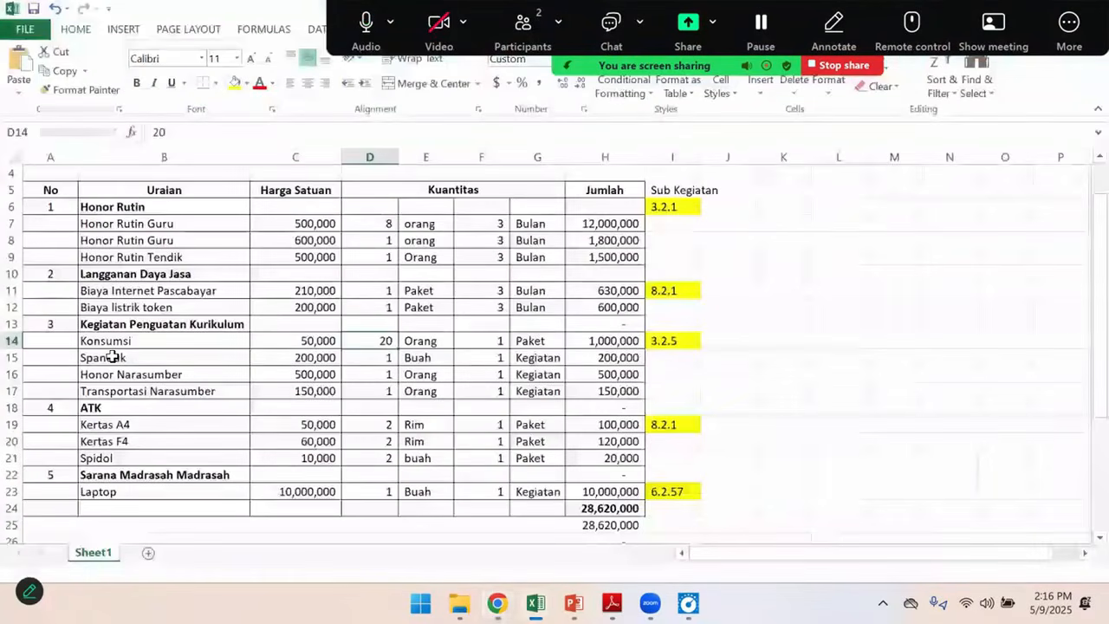
pyautogui.click(112, 358)
pyautogui.hotkey('alt', 'Tab')
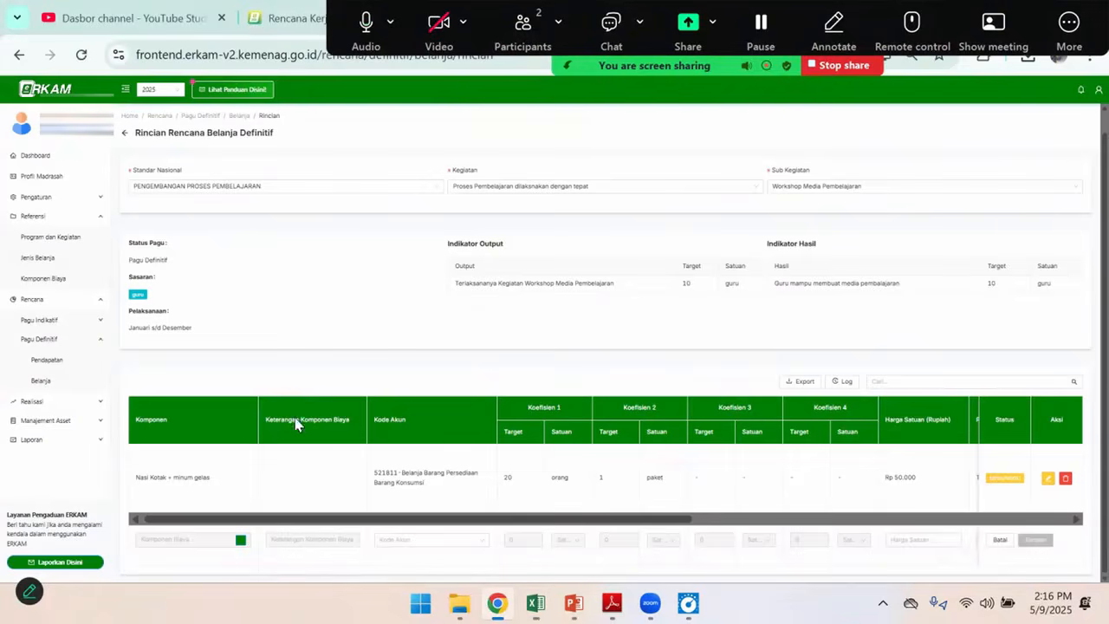
pyautogui.click(240, 539)
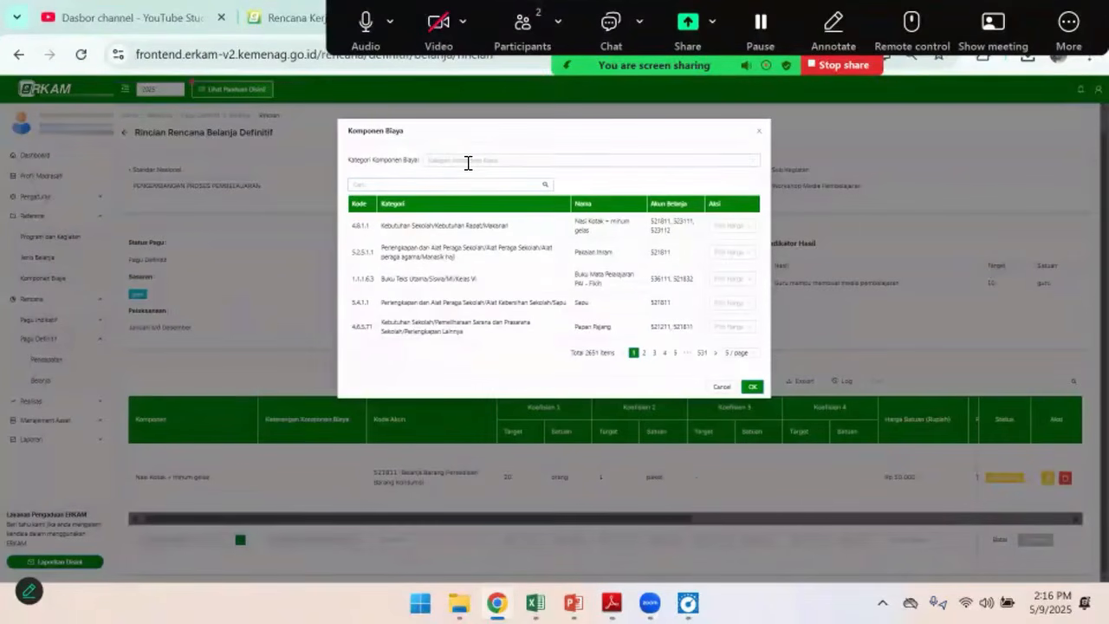
pyautogui.click(438, 186)
pyautogui.write('span')
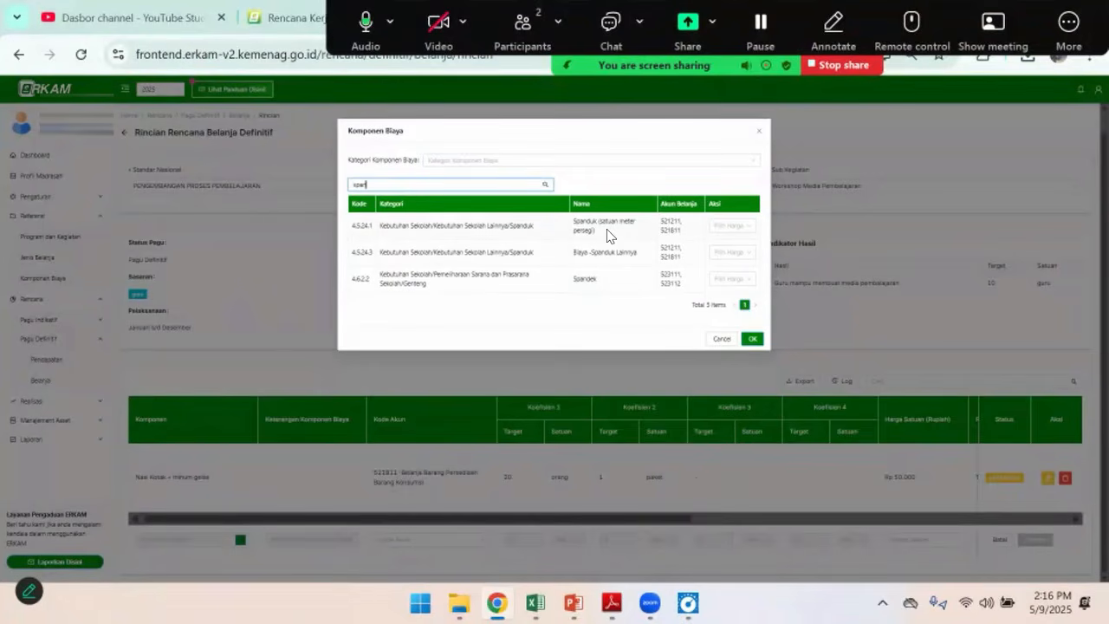
# Choose the Spanduk (satuan meter persegi) component with a custom Harga Satuan of 200,000 taken from the Spanduk line in the Excel budget
pyautogui.click(732, 226)
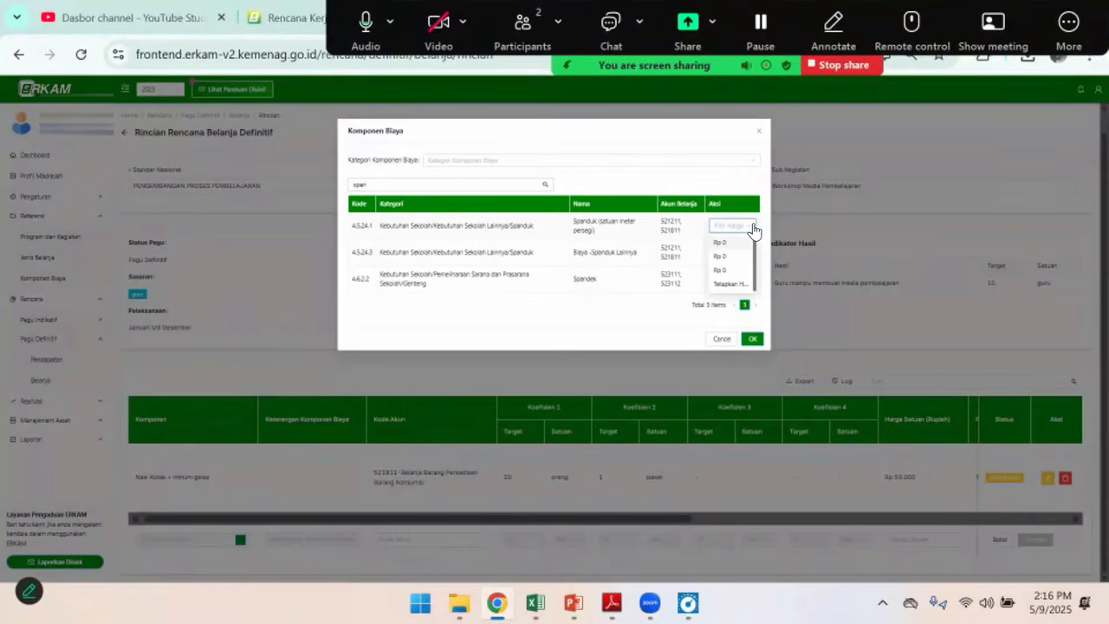
pyautogui.click(729, 284)
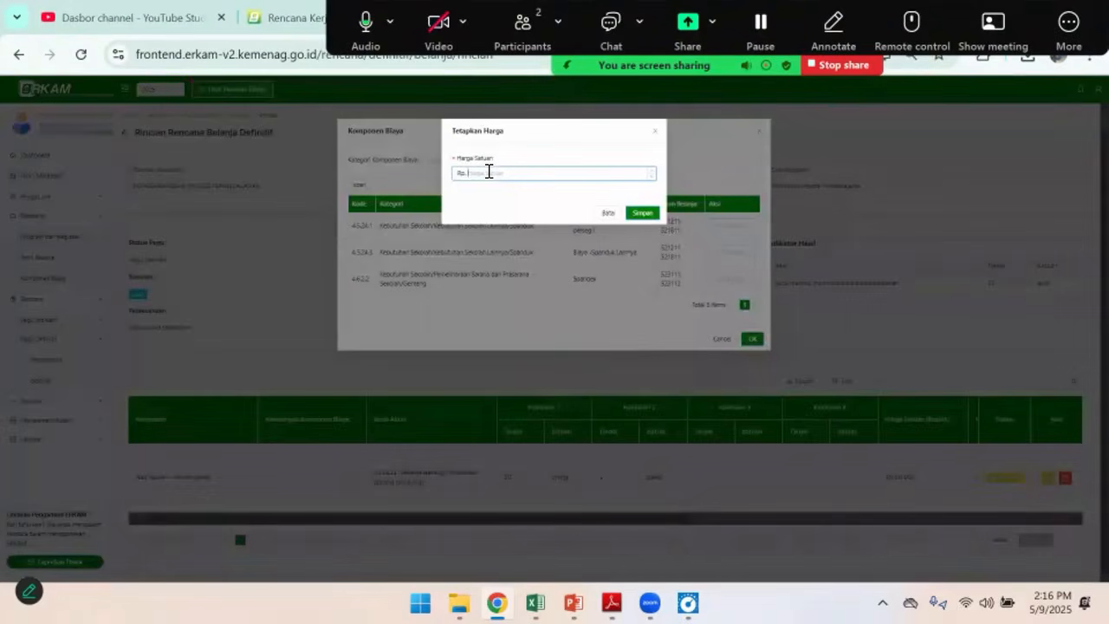
pyautogui.hotkey('alt', 'Tab')
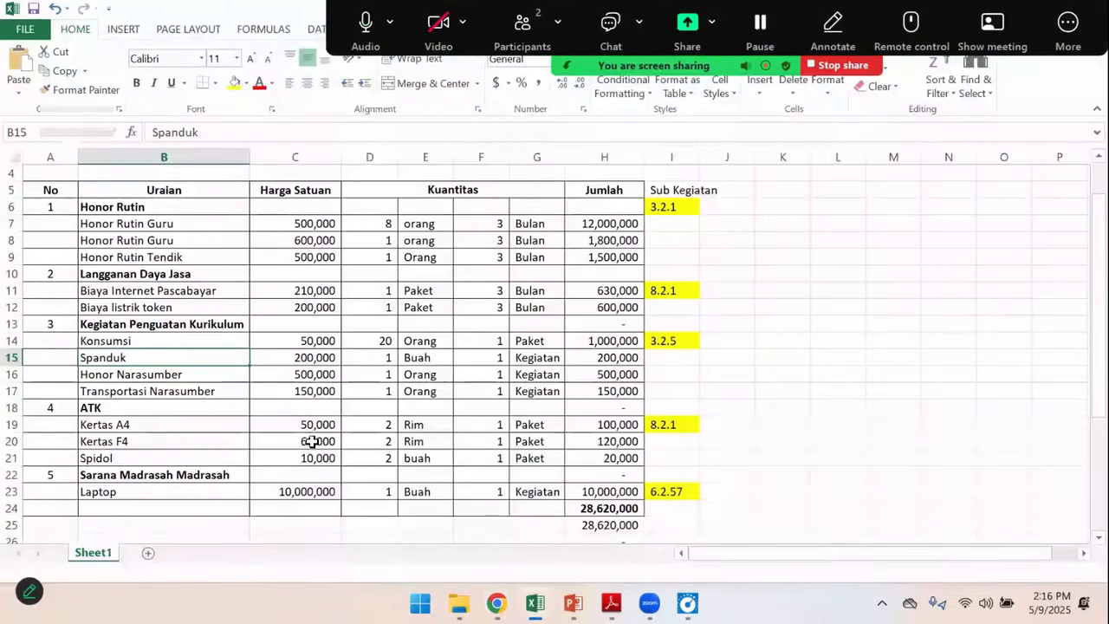
pyautogui.click(309, 359)
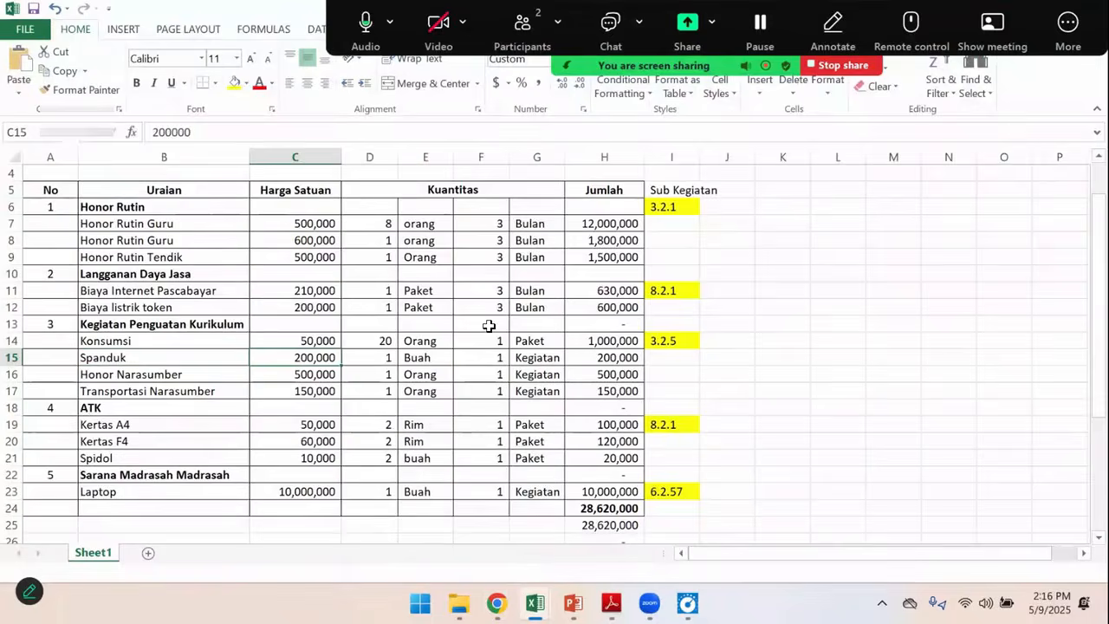
pyautogui.hotkey('alt', 'Tab')
pyautogui.click(482, 178)
pyautogui.write('200,000')
pyautogui.click(639, 214)
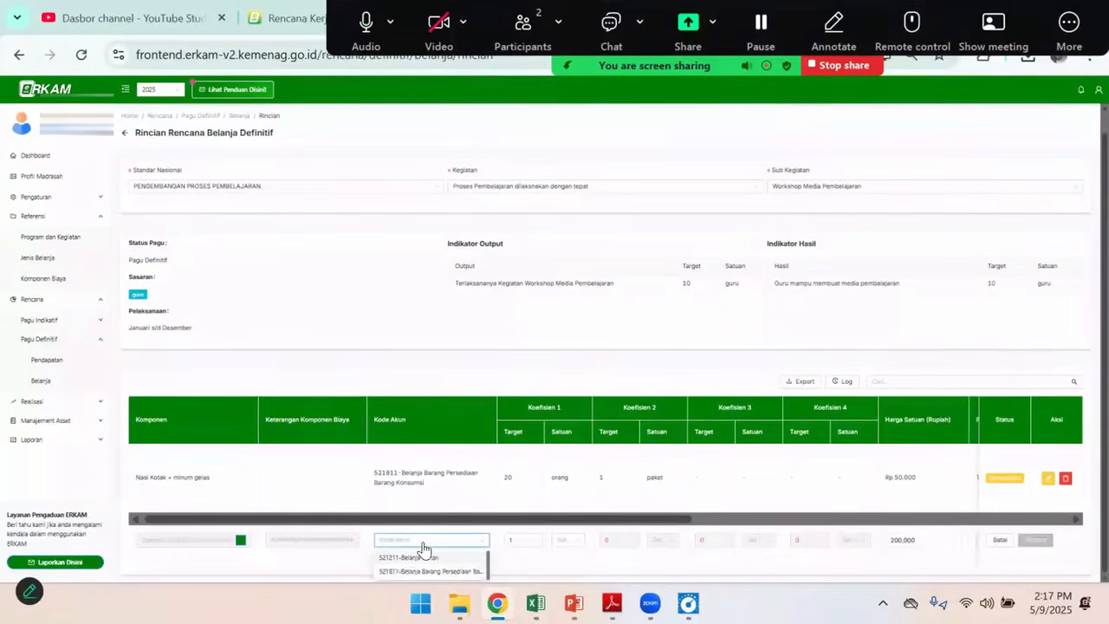
# Assign account code 521211-Belanja Bahan to the Spanduk row and set its Koefisien 1 unit to buah
pyautogui.click(428, 559)
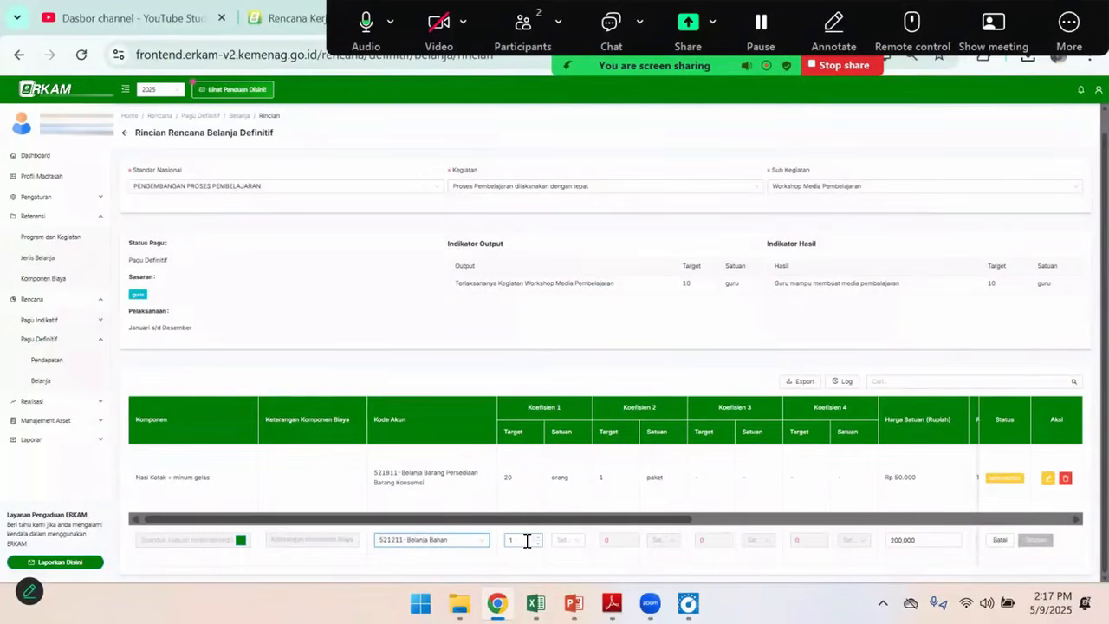
pyautogui.click(565, 541)
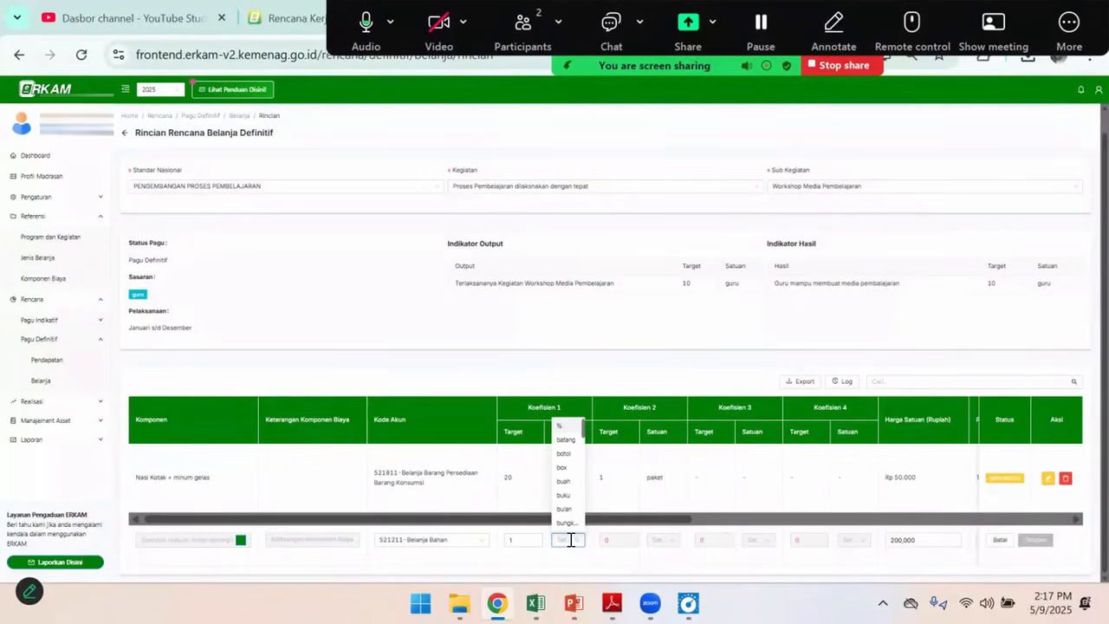
pyautogui.write('bua')
pyautogui.click(568, 561)
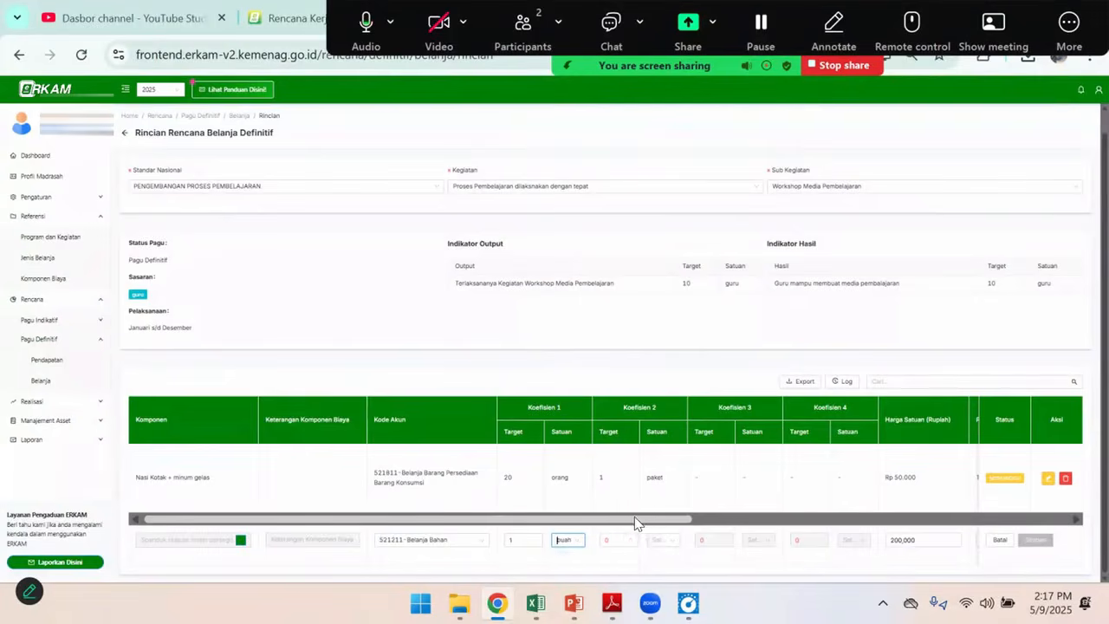
# Set the Spanduk row's PPN option to Tidak ada PPN
pyautogui.moveTo(668, 522); pyautogui.dragTo(841, 522)
pyautogui.click(709, 544)
pyautogui.click(713, 497)
# Add APBN BOS TRIWULAN 1 as the Spanduk row's Sumber Dana with an allocated quantity of 1 and save it
pyautogui.click(873, 520)
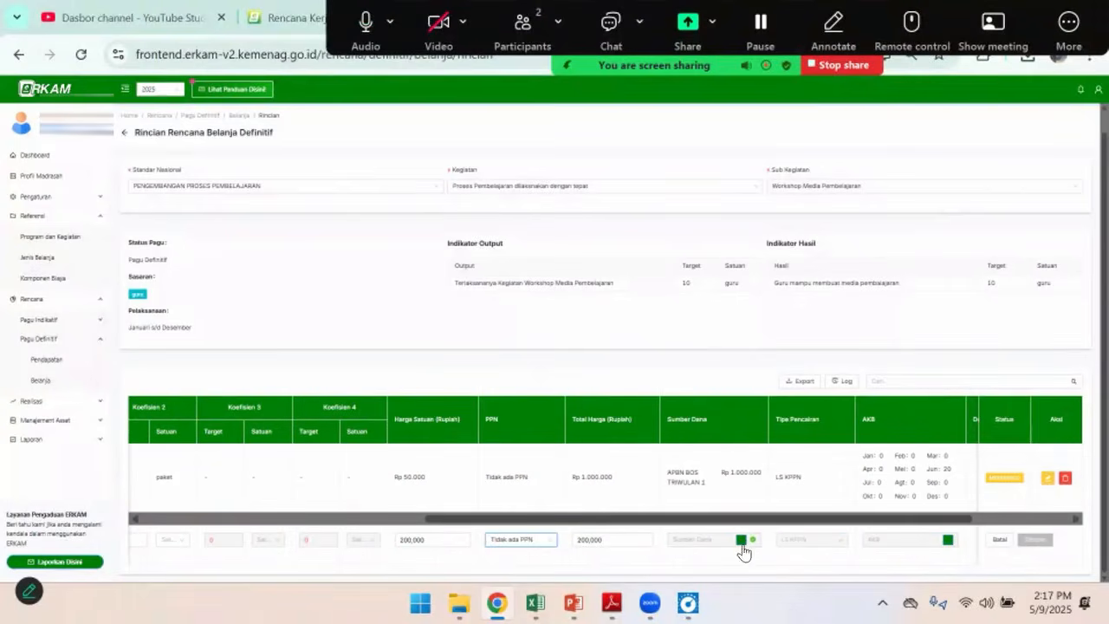
pyautogui.click(742, 544)
pyautogui.click(370, 254)
pyautogui.click(394, 269)
pyautogui.click(393, 290)
pyautogui.click(458, 270)
pyautogui.write('1')
pyautogui.click(748, 347)
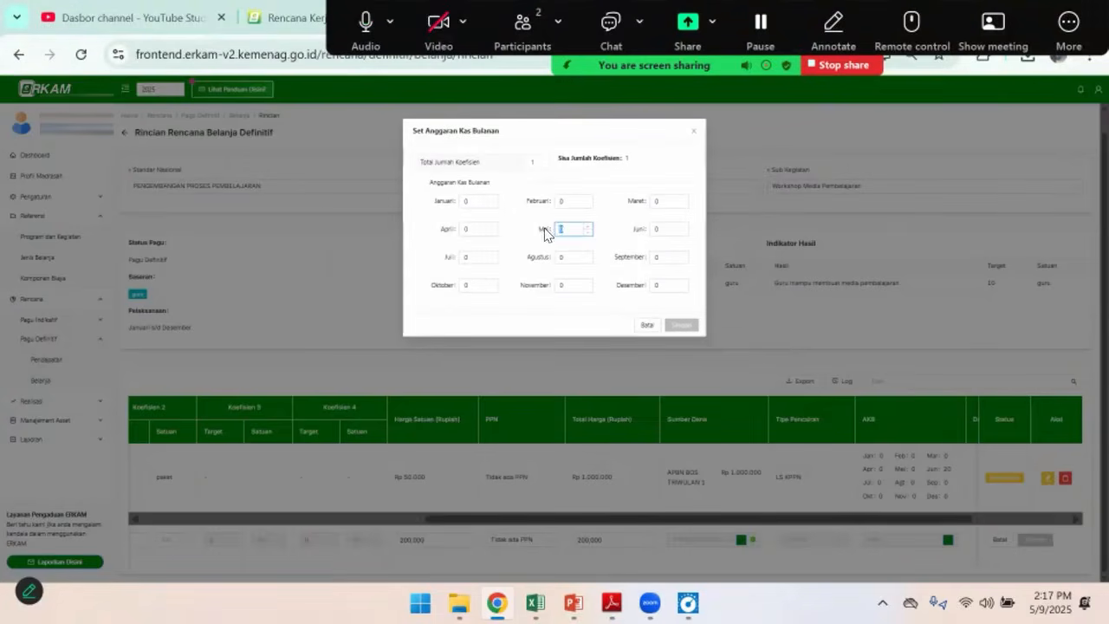
# Allocate a quantity of 1 to Juni in the monthly cash budget and save the Spanduk row
pyautogui.click(674, 230)
pyautogui.write('1')
pyautogui.click(678, 326)
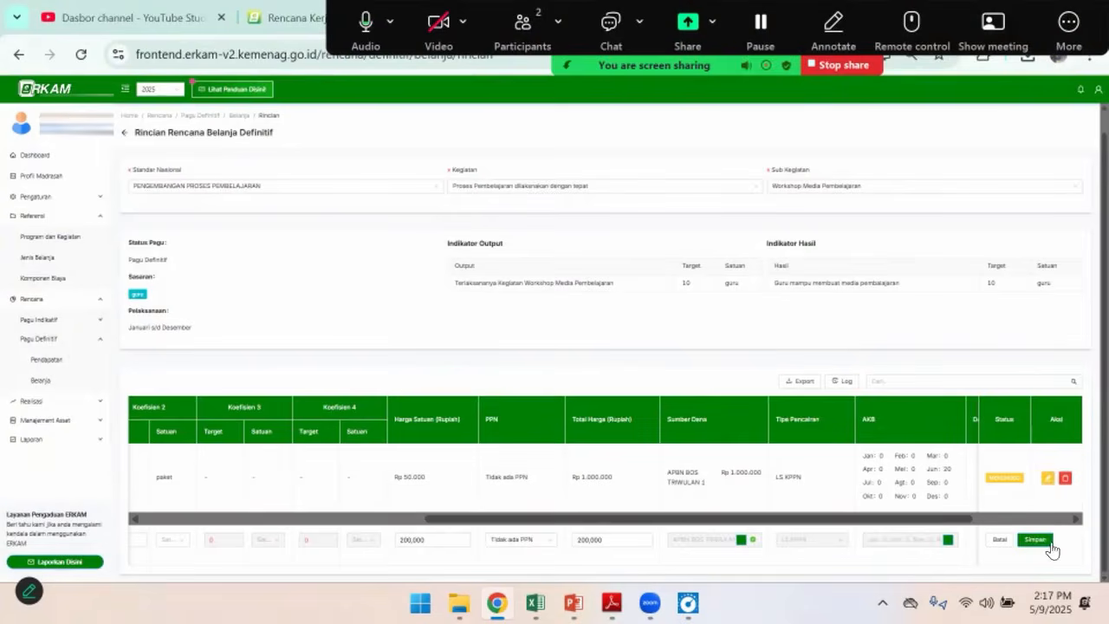
pyautogui.click(1036, 540)
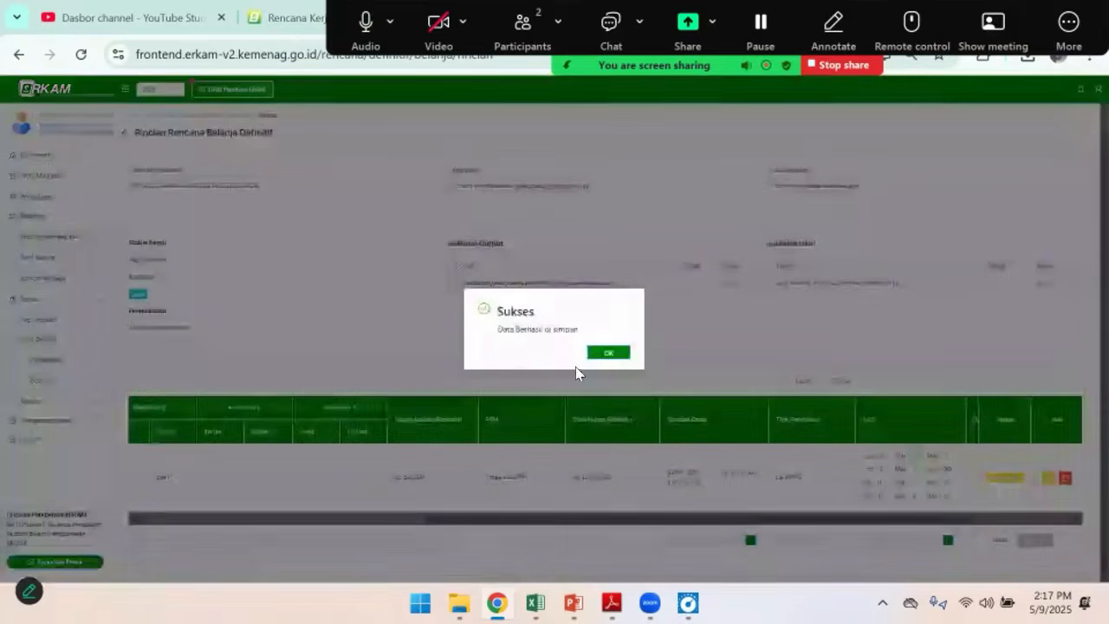
pyautogui.click(609, 353)
# Check the Honor Narasumber item in the Excel budget and search the Komponen Biaya list for "honor" for a new row
pyautogui.scroll(-1, 666, 524)
pyautogui.moveTo(666, 525); pyautogui.dragTo(373, 522)
pyautogui.hotkey('alt', 'Tab')
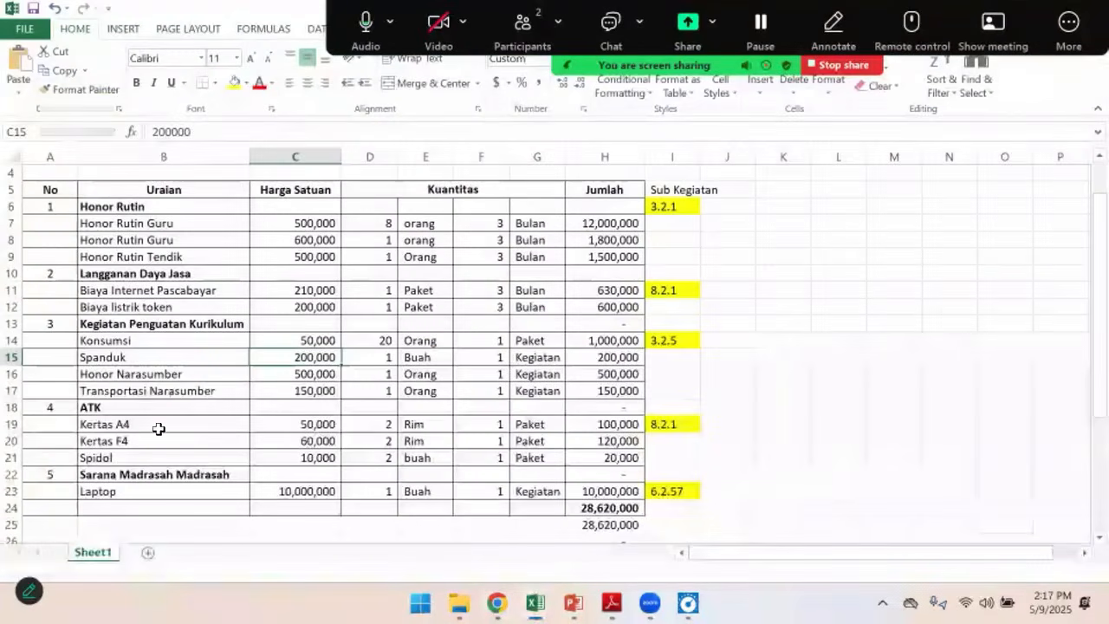
pyautogui.click(174, 374)
pyautogui.hotkey('alt', 'Tab')
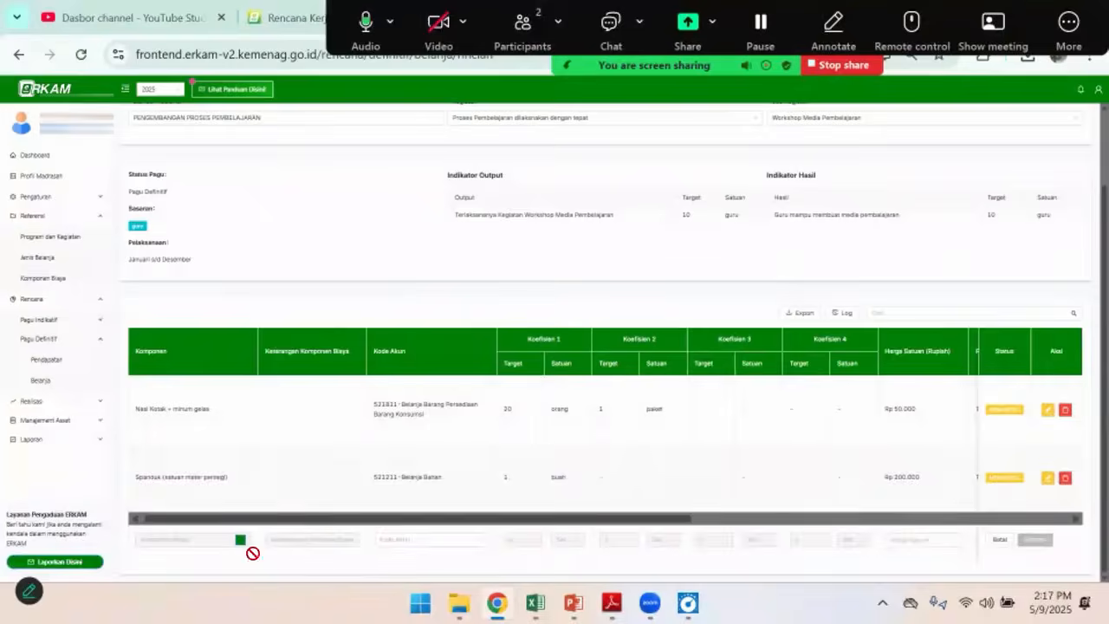
pyautogui.click(241, 542)
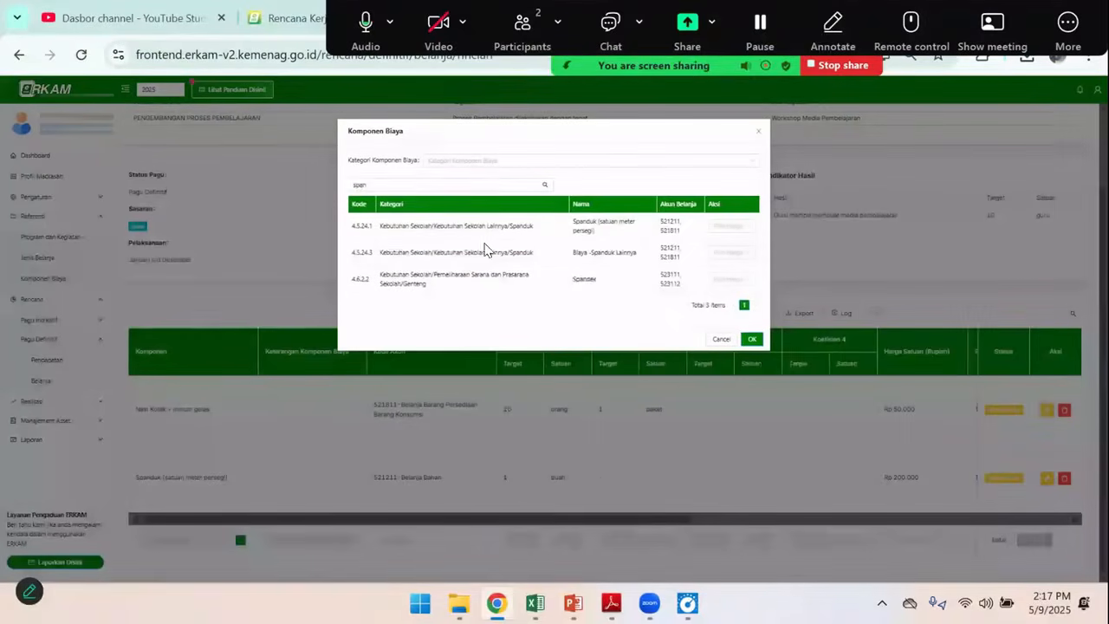
pyautogui.moveTo(448, 183); pyautogui.dragTo(312, 189)
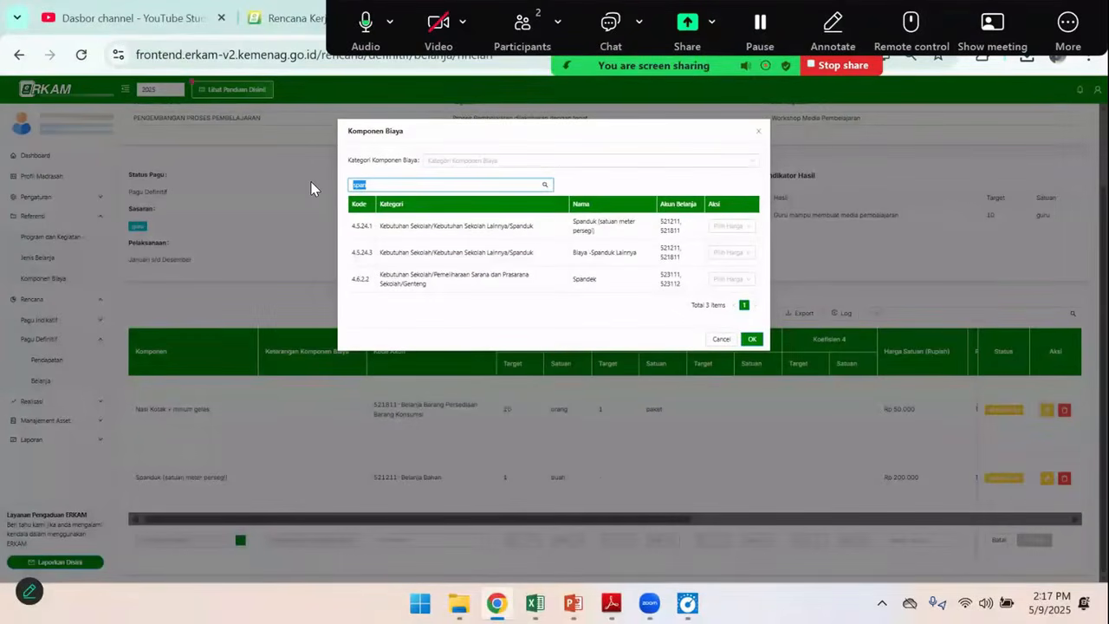
pyautogui.write('hon')
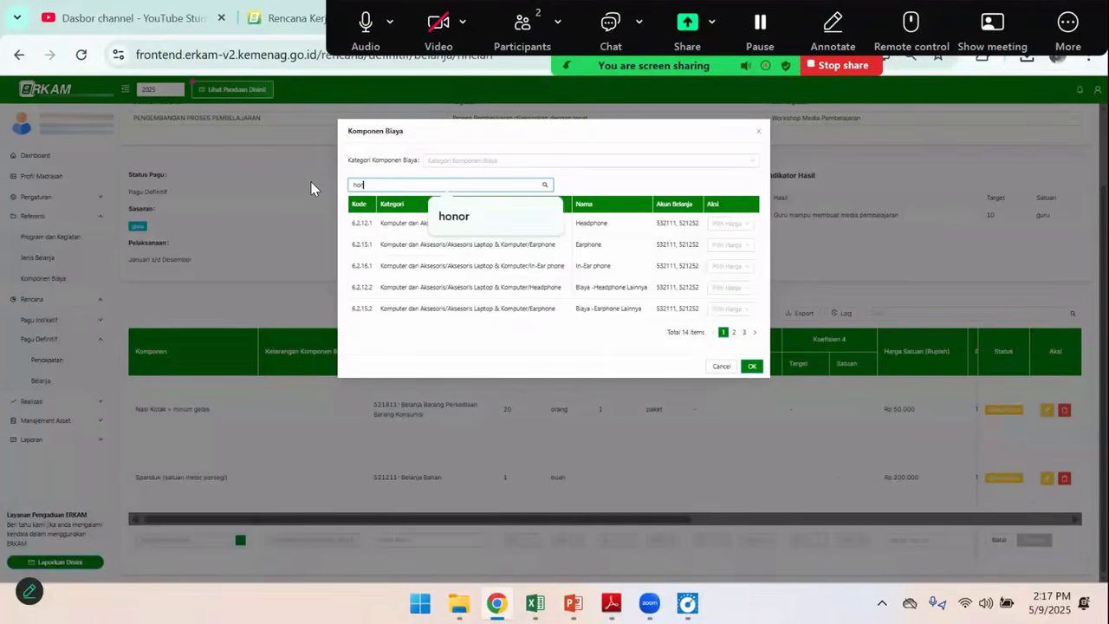
pyautogui.write('or')
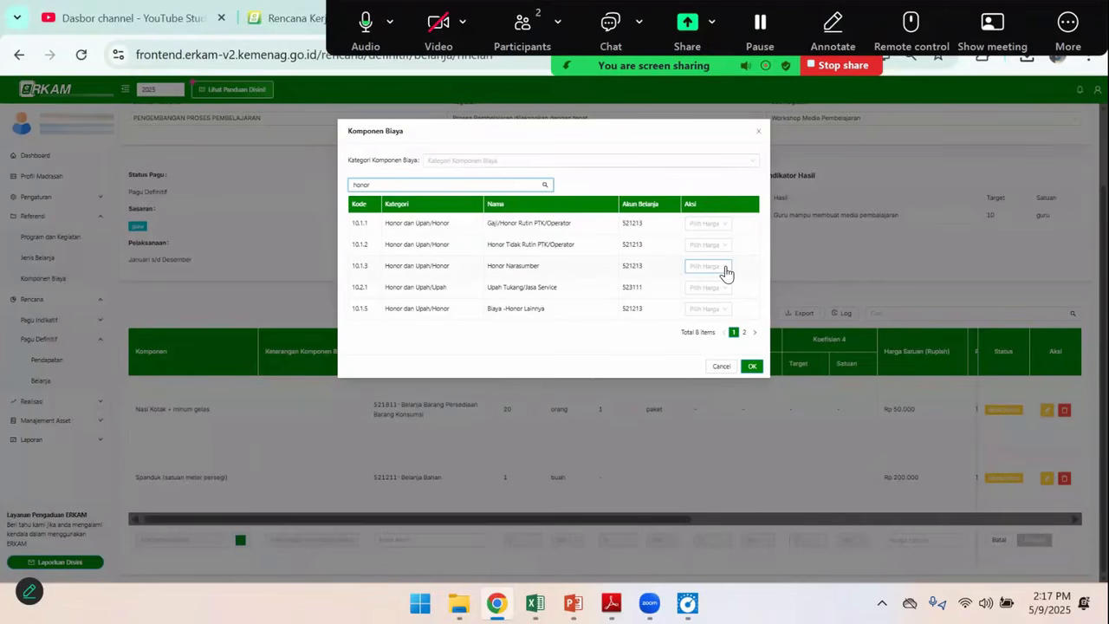
# Choose the Honor Narasumber component with a custom Harga Satuan of 500,000 taken from the Excel budget
pyautogui.click(726, 273)
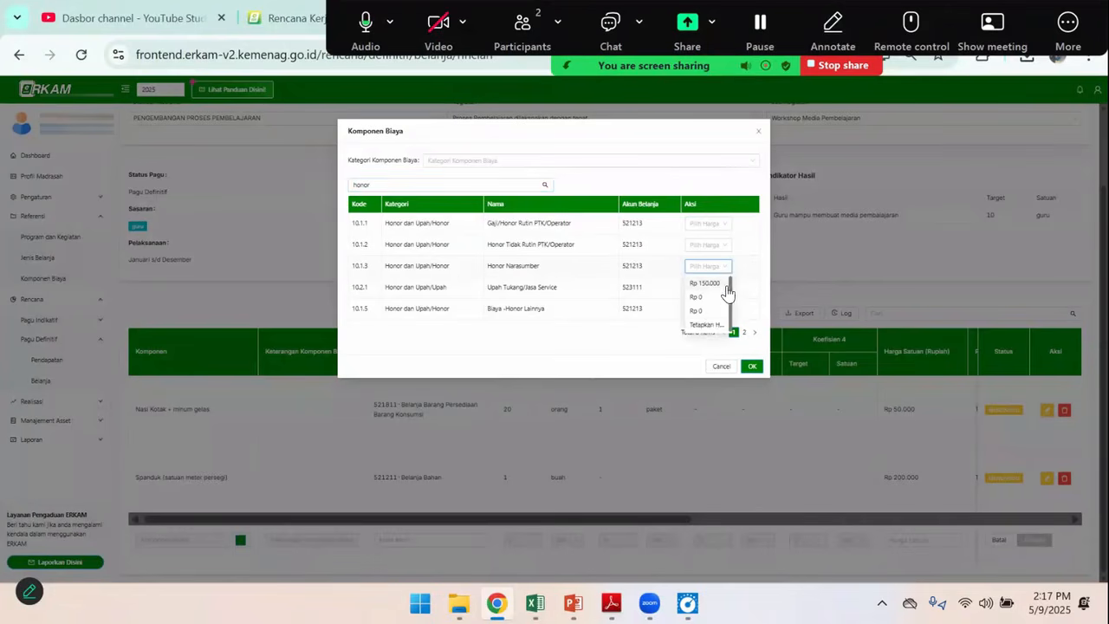
pyautogui.click(707, 328)
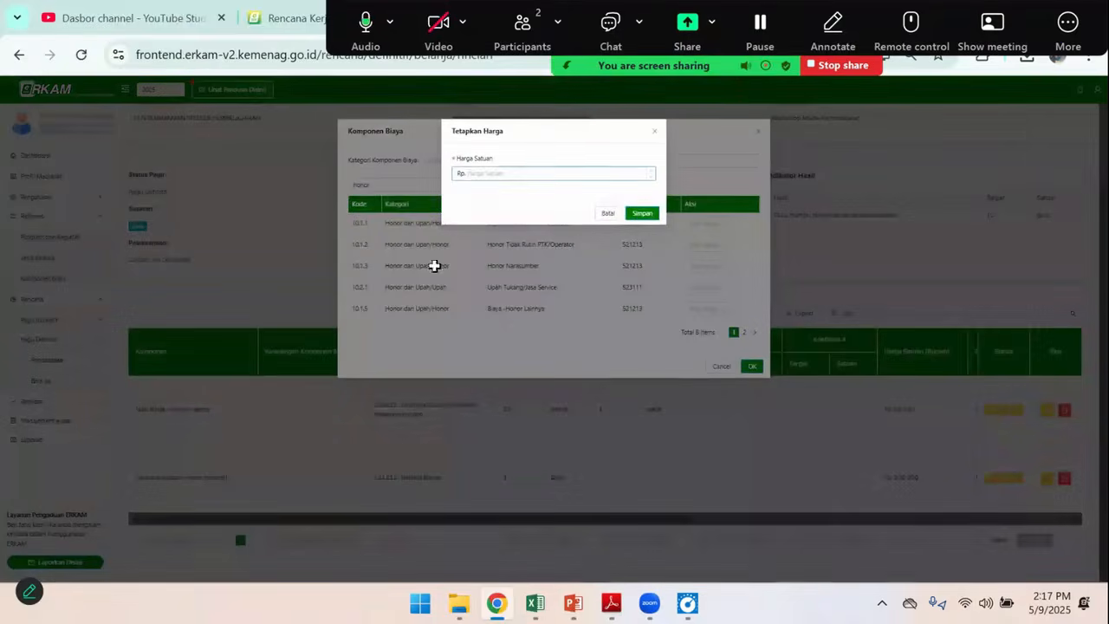
pyautogui.hotkey('alt', 'Tab')
pyautogui.click(302, 375)
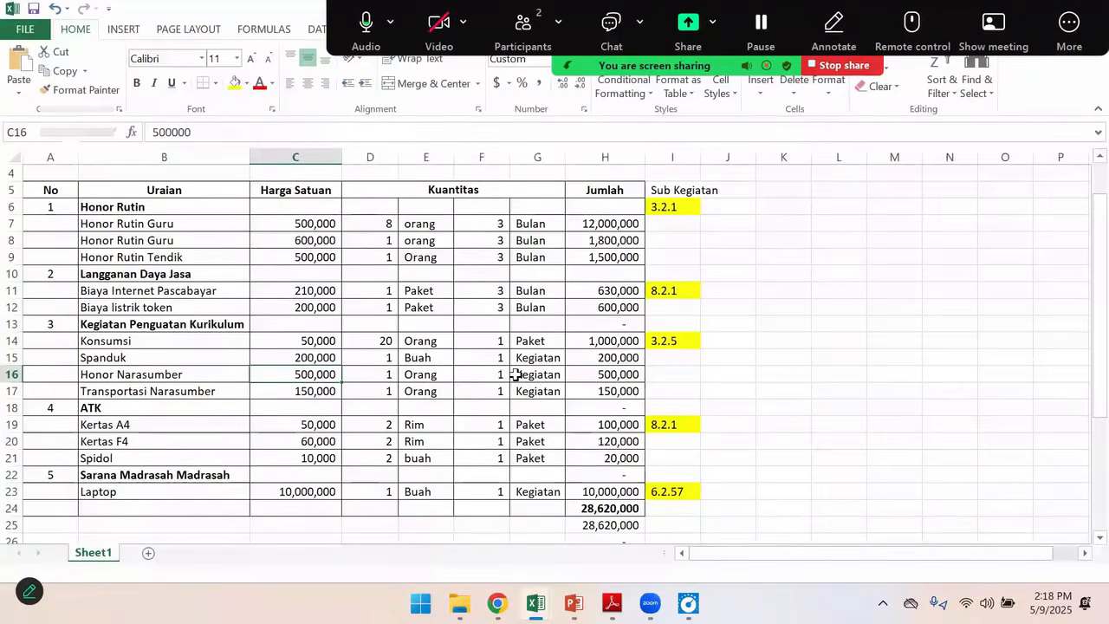
pyautogui.click(497, 604)
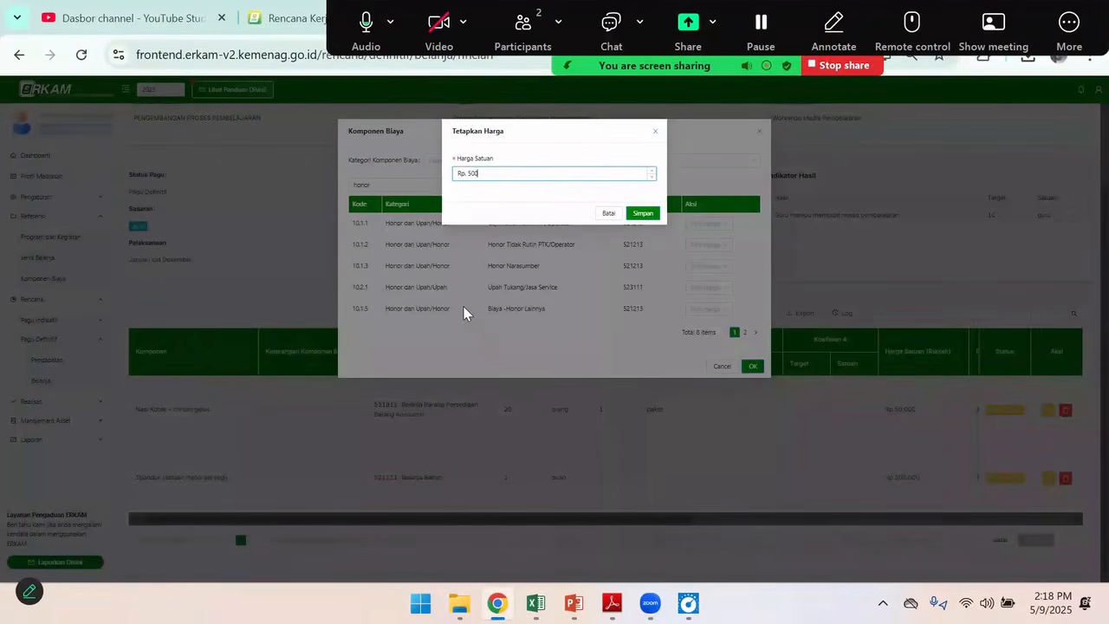
pyautogui.click(643, 215)
# Assign account code 521213-Belanja Honor Output to the Honor Narasumber row and set its Koefisien 1 unit to keg
pyautogui.click(391, 547)
pyautogui.click(422, 559)
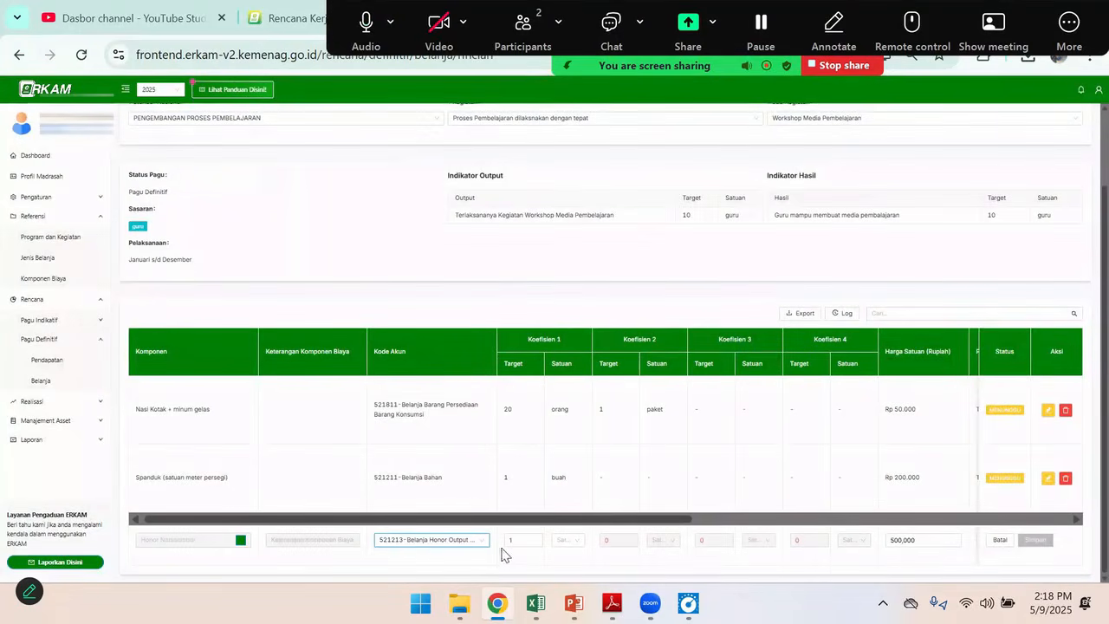
pyautogui.click(563, 540)
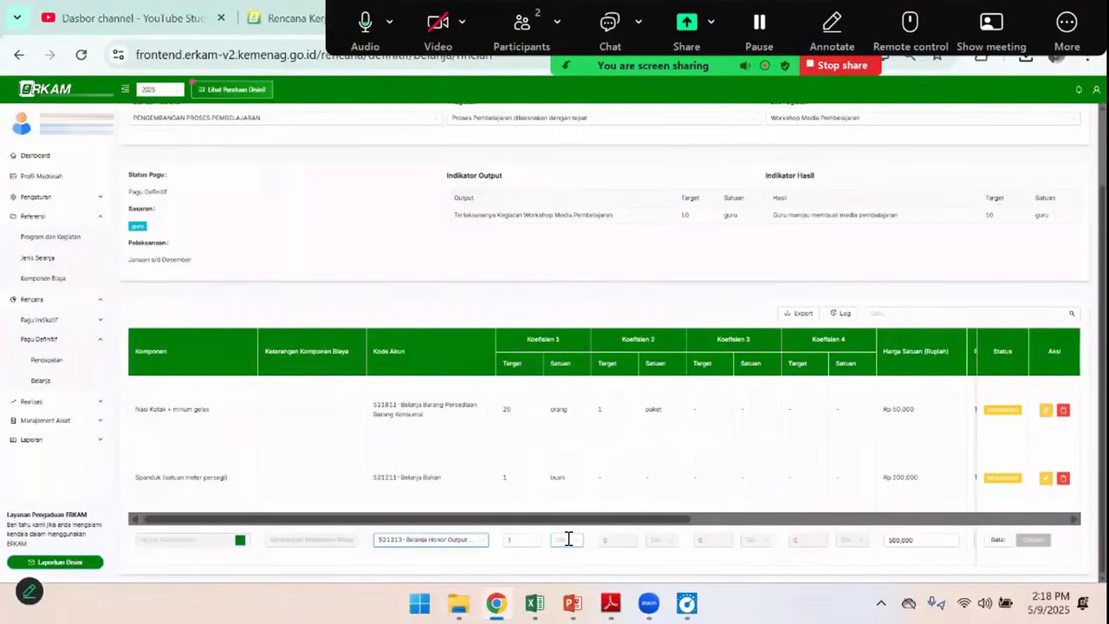
pyautogui.write('keg')
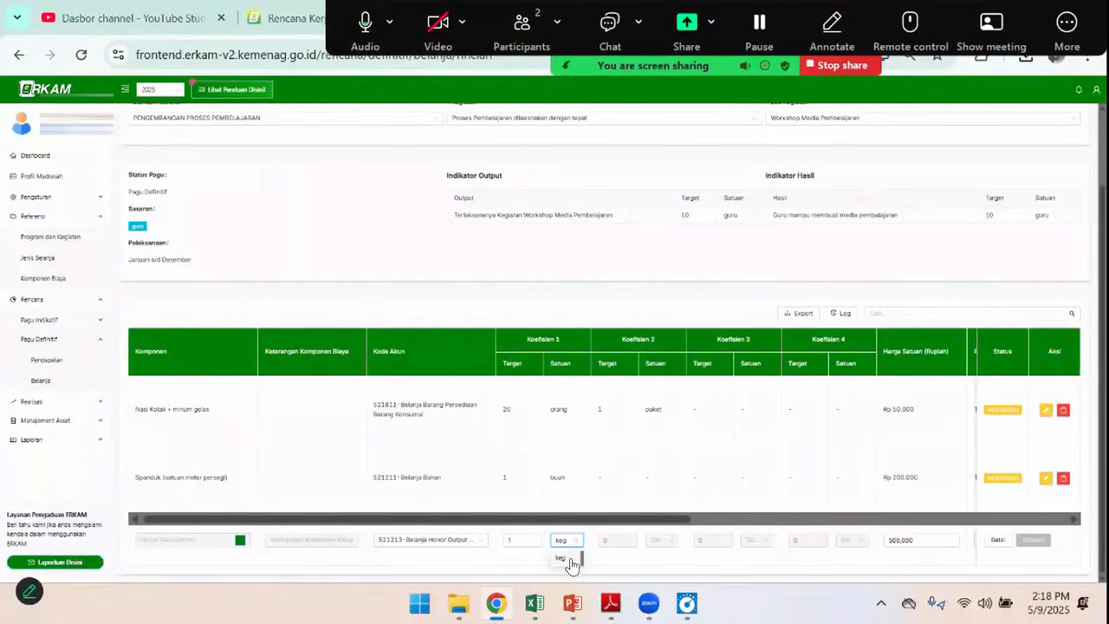
pyautogui.click(563, 558)
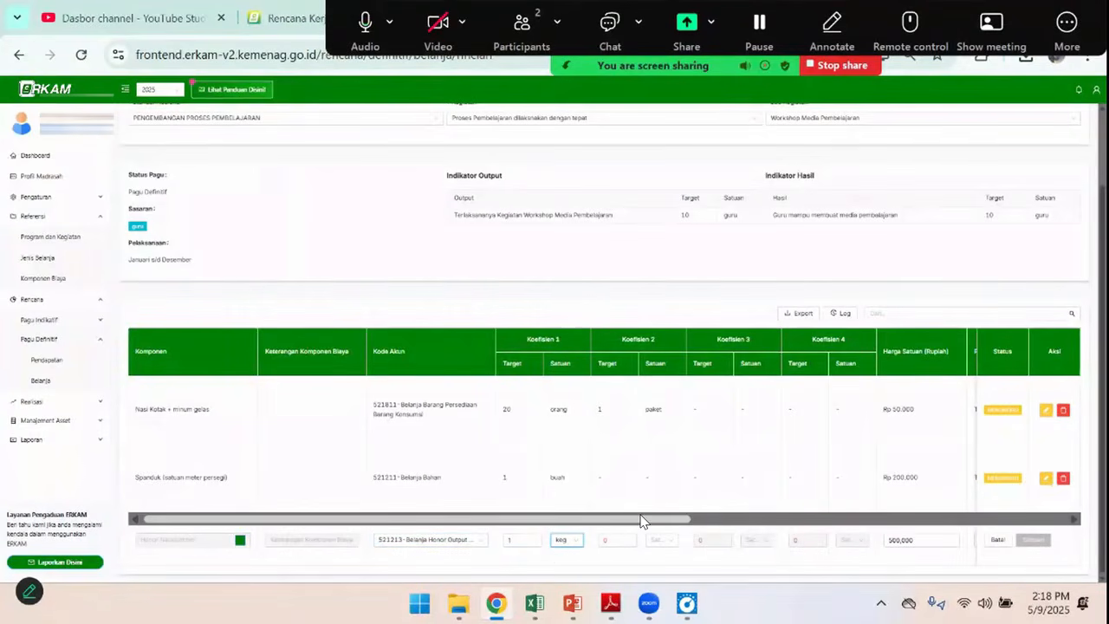
# Set the Honor Narasumber row's PPN option to Tidak ada PPN
pyautogui.moveTo(639, 526); pyautogui.dragTo(838, 520)
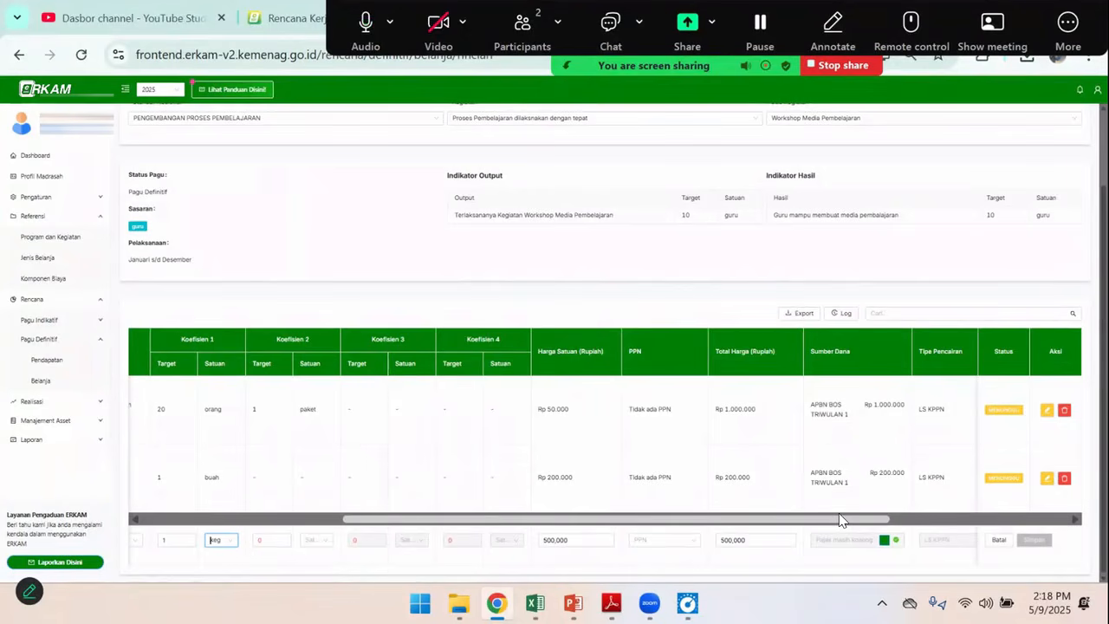
pyautogui.click(652, 543)
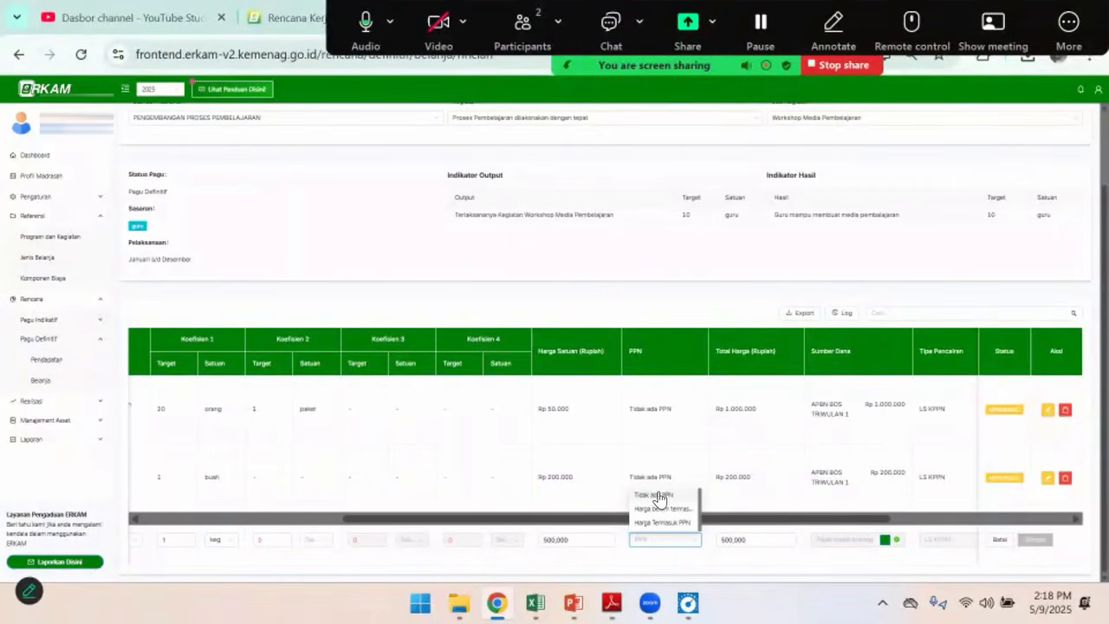
pyautogui.click(660, 496)
# Add APBN BOS TRIWULAN 1 as the Honor Narasumber row's Sumber Dana with an allocated quantity of 1 and save it
pyautogui.moveTo(747, 520); pyautogui.dragTo(864, 522)
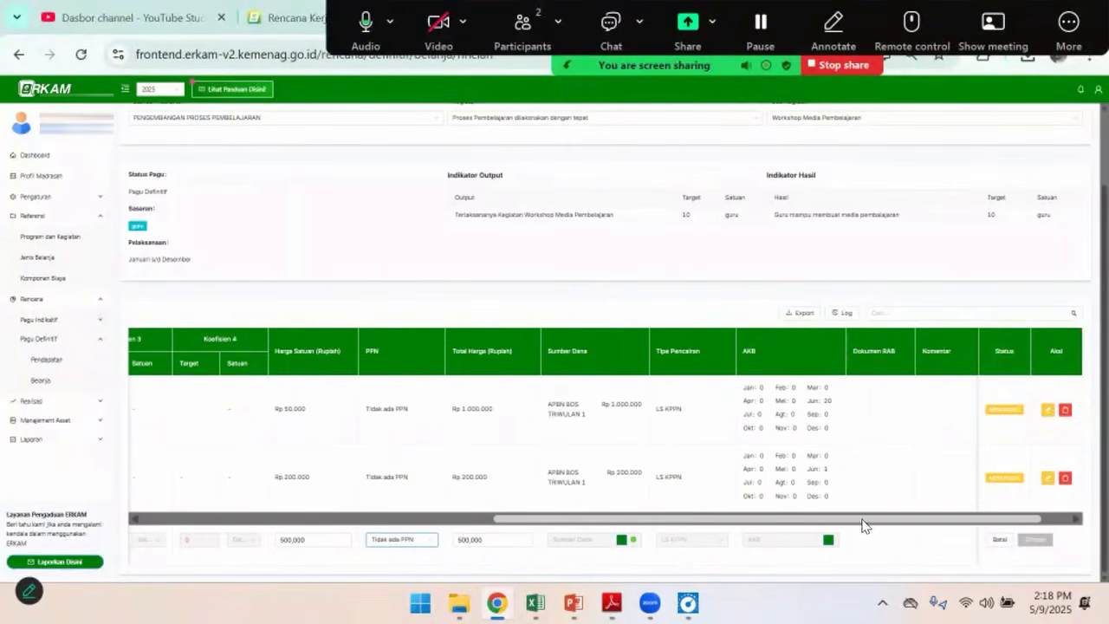
pyautogui.click(621, 540)
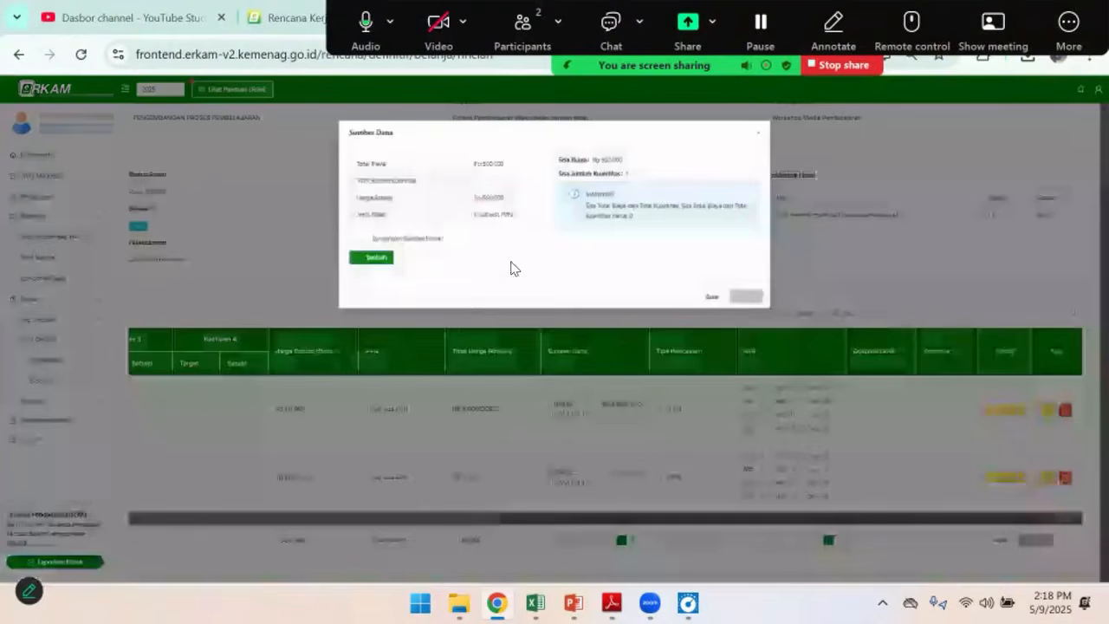
pyautogui.click(372, 257)
pyautogui.click(389, 276)
pyautogui.click(396, 289)
pyautogui.click(446, 272)
pyautogui.write('1')
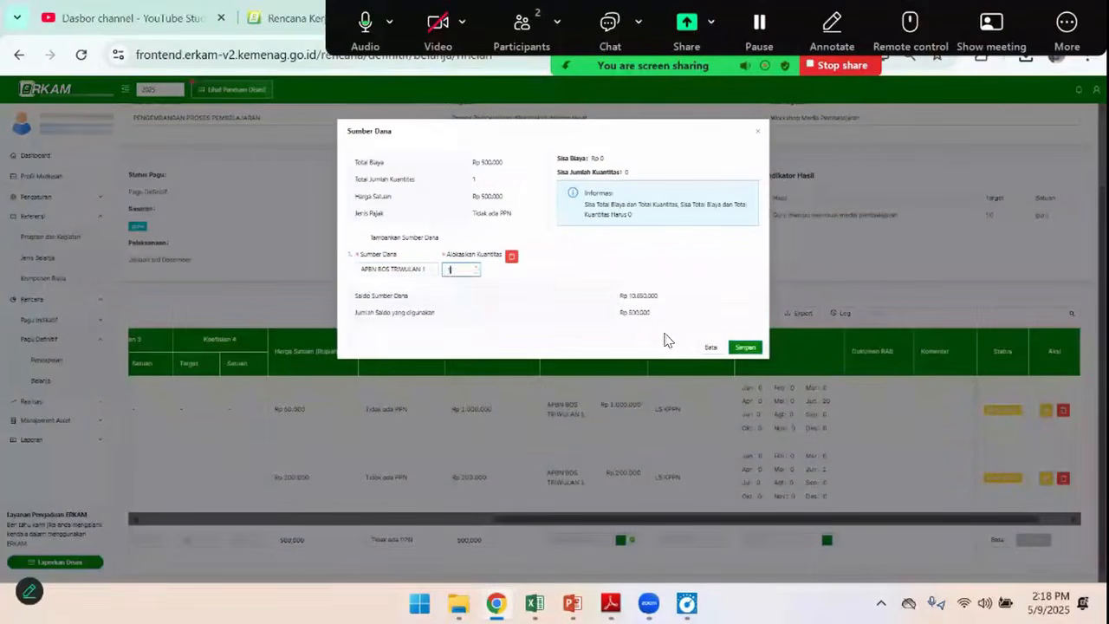
pyautogui.click(743, 349)
# Allocate a quantity of 1 to Juni in the monthly cash budget and save the Honor Narasumber row
pyautogui.click(827, 540)
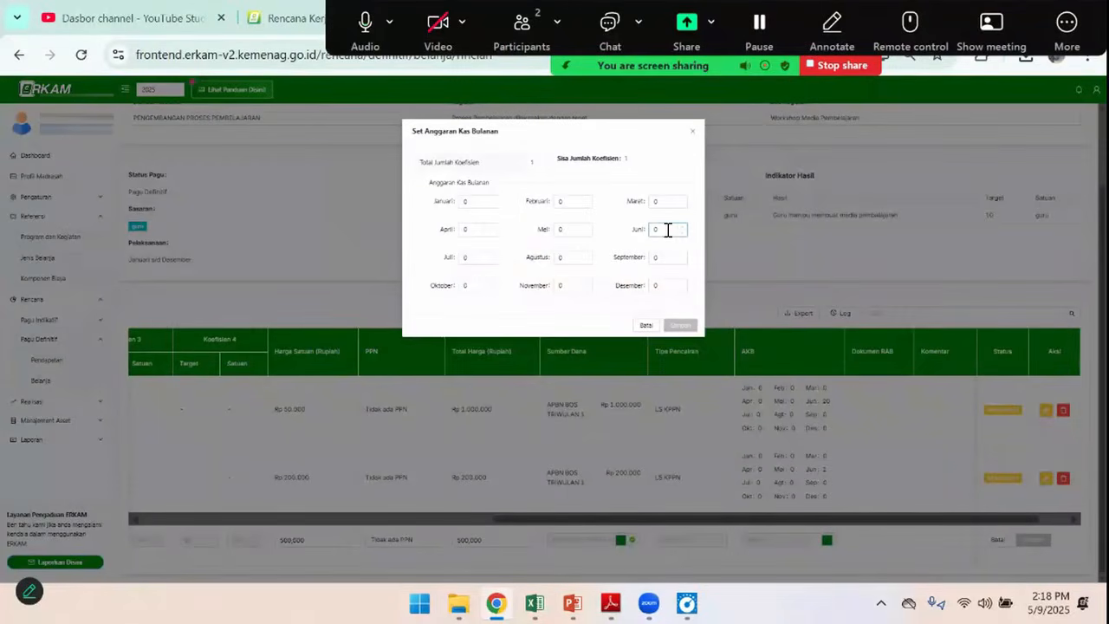
pyautogui.write('1')
pyautogui.click(680, 326)
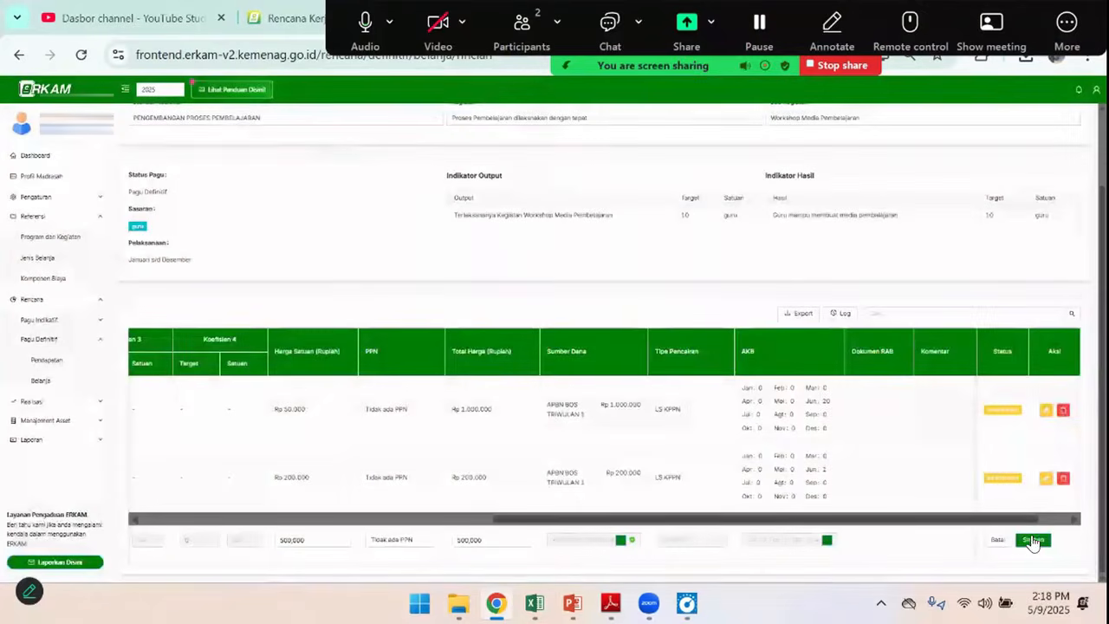
pyautogui.click(1033, 539)
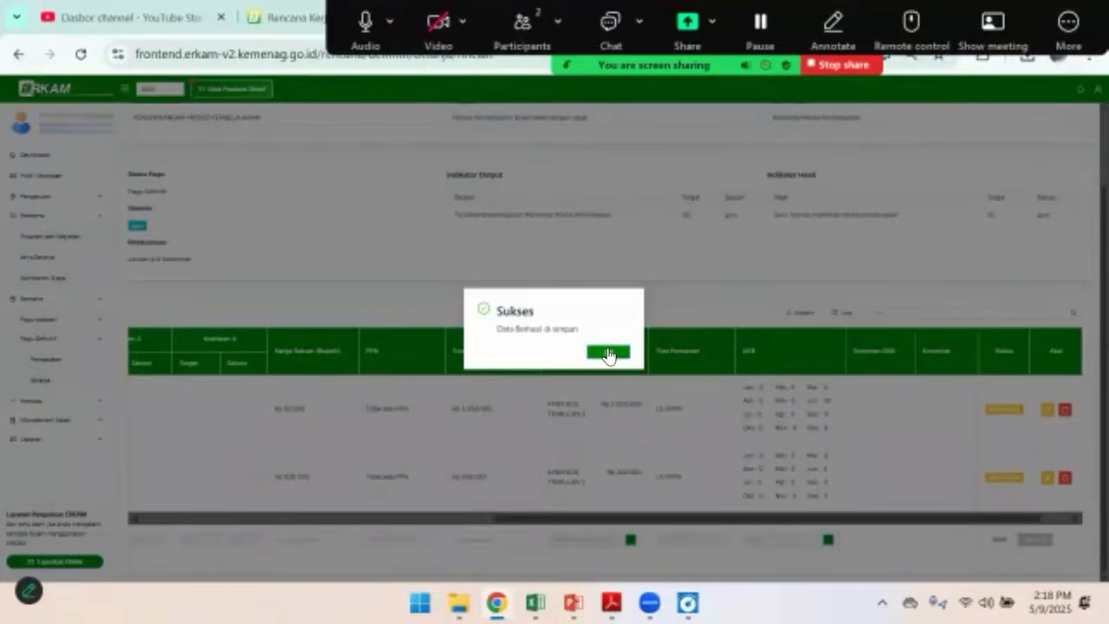
pyautogui.click(608, 352)
pyautogui.scroll(-1, 733, 486)
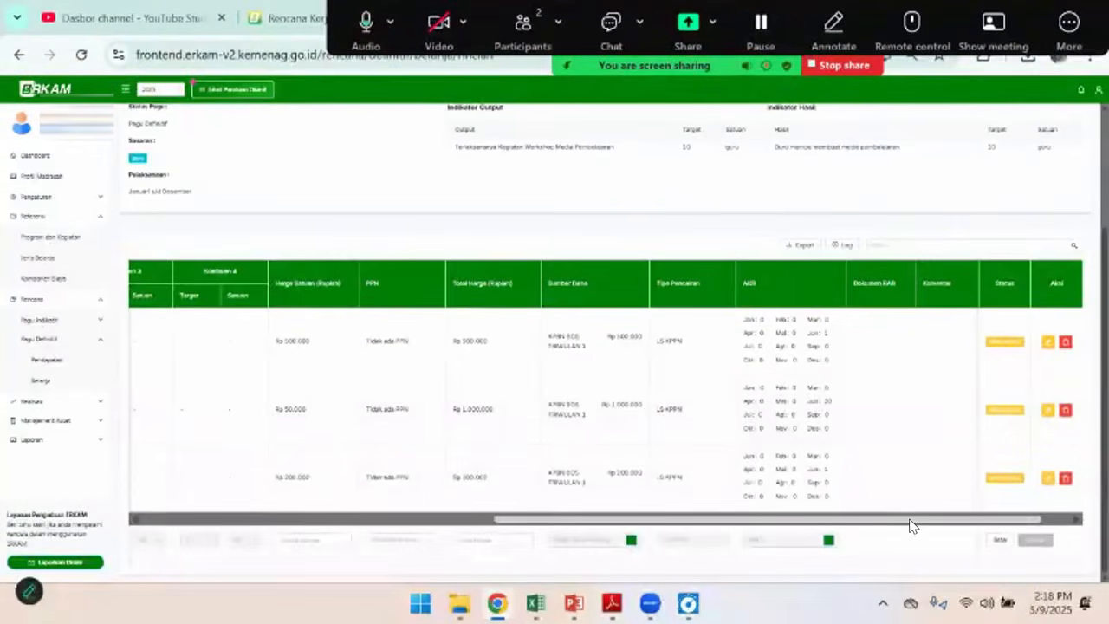
# Look up the Transportasi Narasumber line in the Excel budget and search the eRKAM cost components for "transpo"
pyautogui.moveTo(901, 519); pyautogui.dragTo(522, 515)
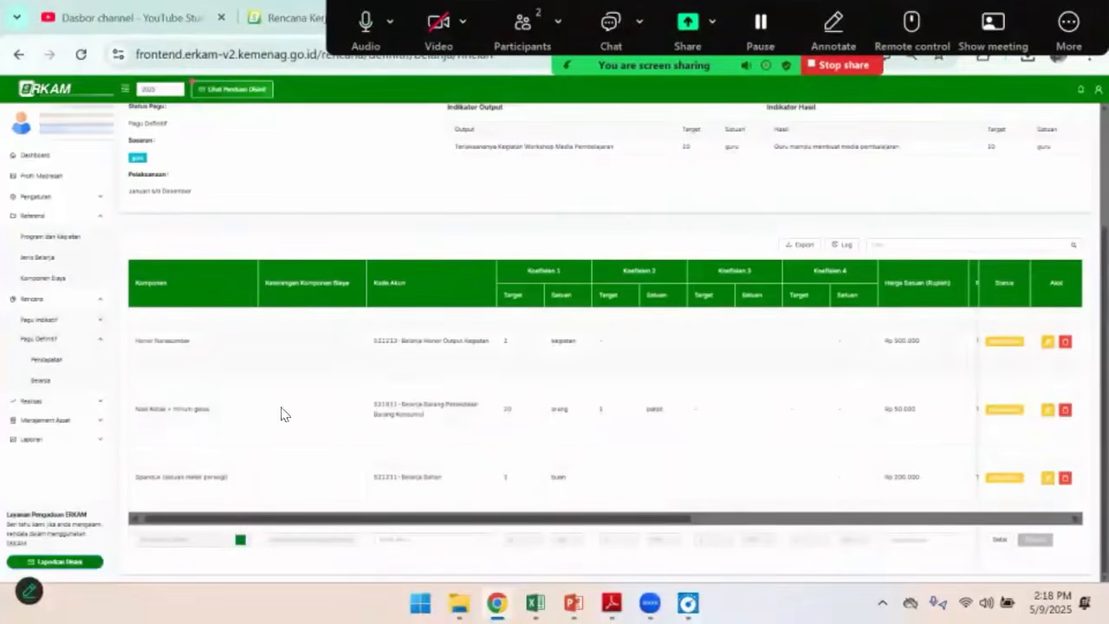
pyautogui.hotkey('alt', 'Tab')
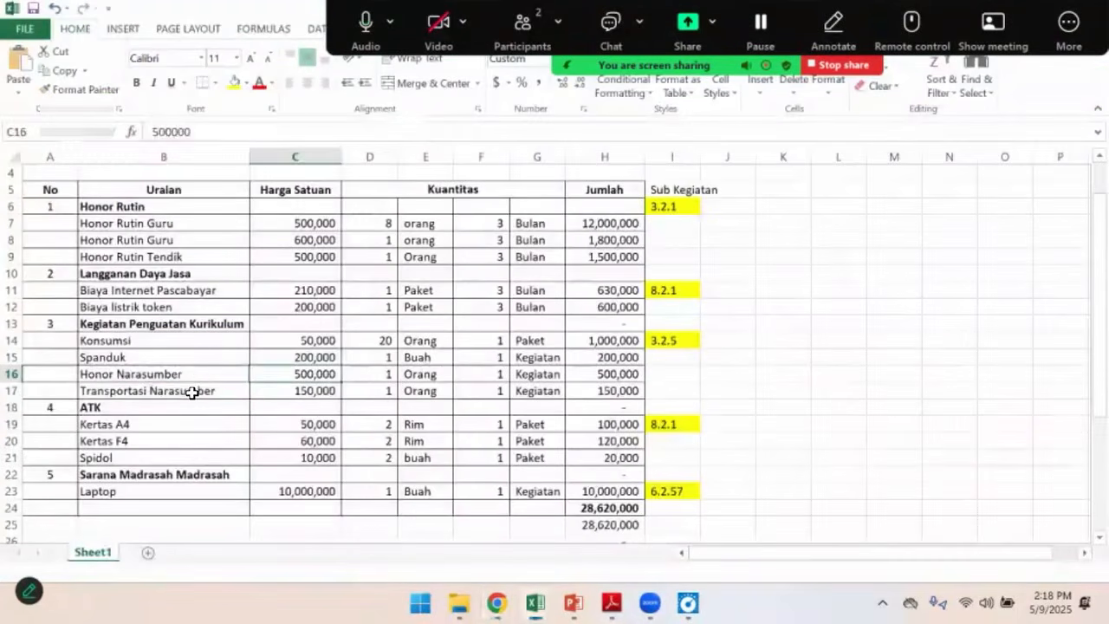
pyautogui.click(244, 395)
pyautogui.hotkey('alt', 'Tab')
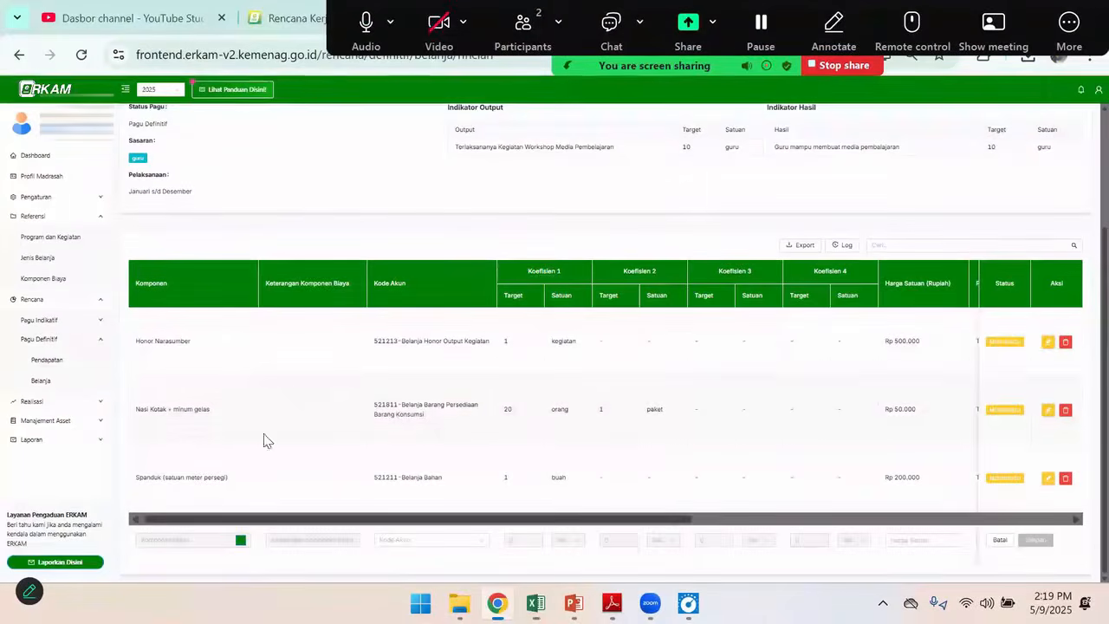
pyautogui.click(241, 540)
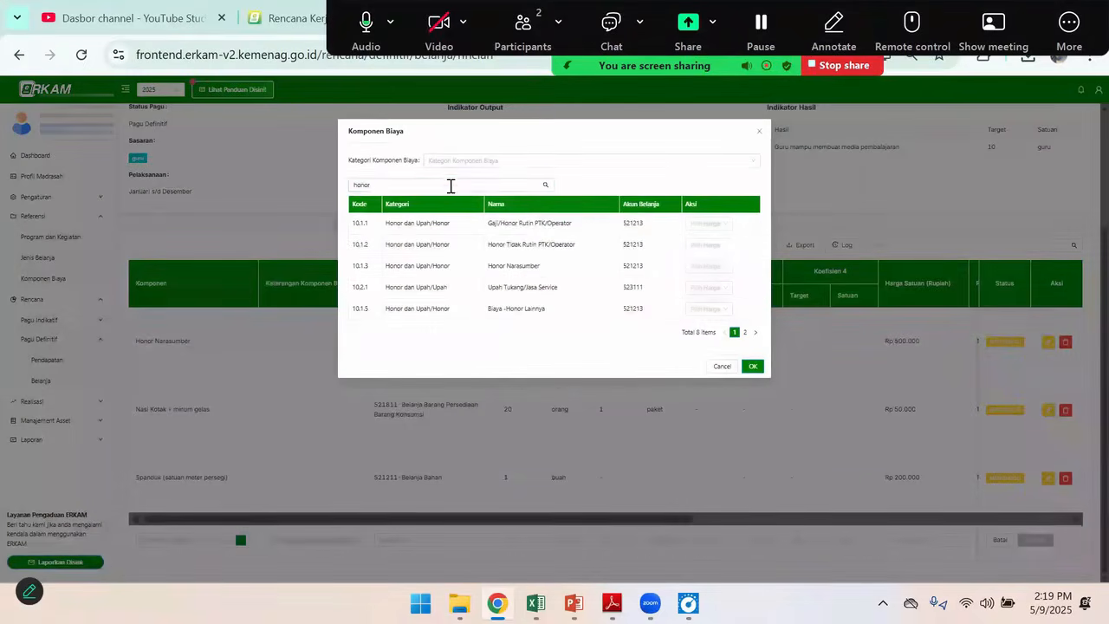
pyautogui.click(452, 186)
pyautogui.press('BackSpace')
pyautogui.press('BackSpace')
pyautogui.press('BackSpace')
pyautogui.press('BackSpace')
pyautogui.press('BackSpace')
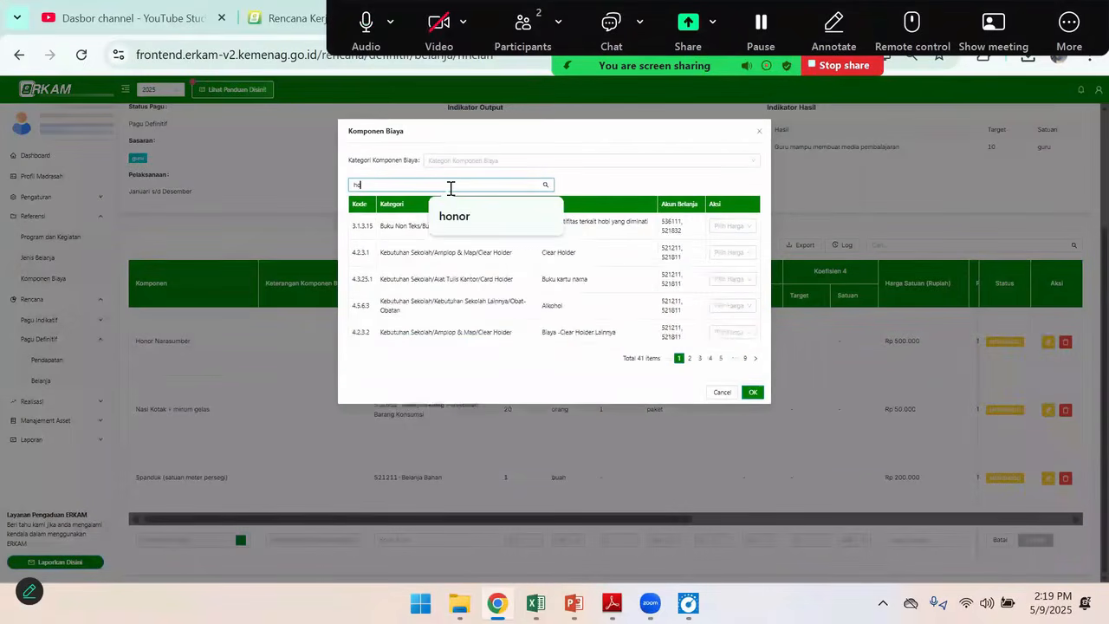
pyautogui.write('b')
pyautogui.write('ra')
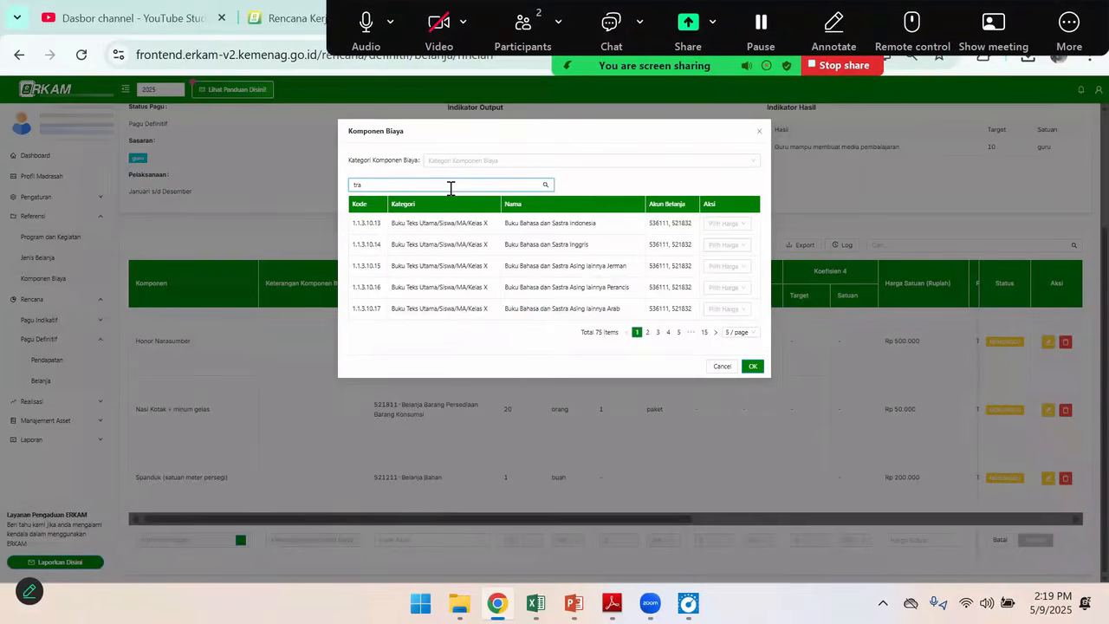
pyautogui.write('nspo')
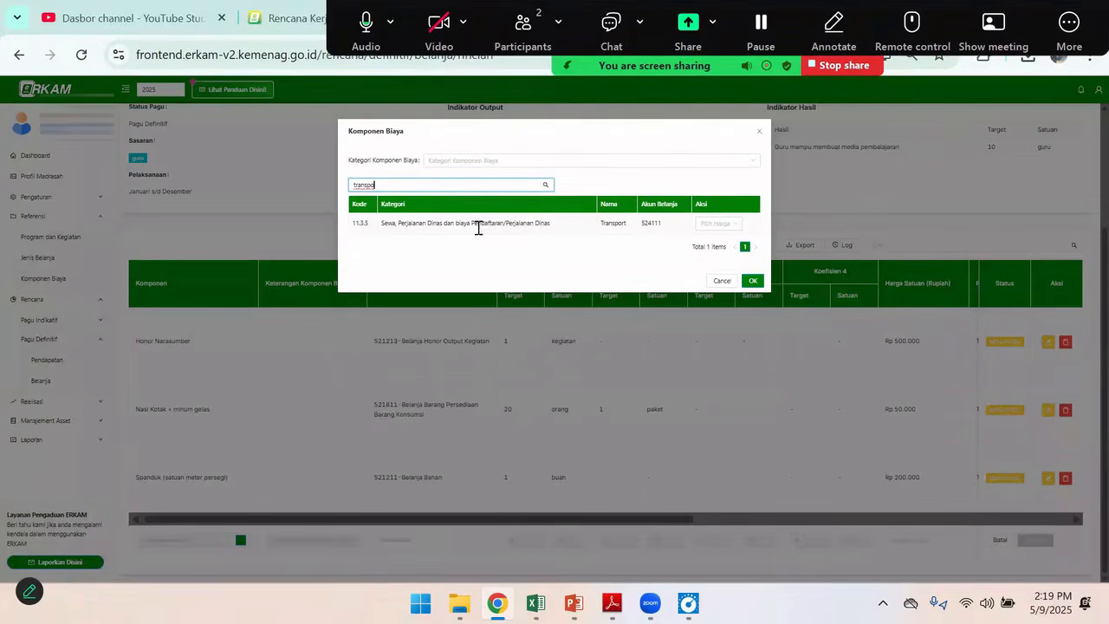
# Choose the Transport component with a custom unit price of 150,000, matching the Excel budget, and save the price
pyautogui.click(737, 232)
pyautogui.click(716, 281)
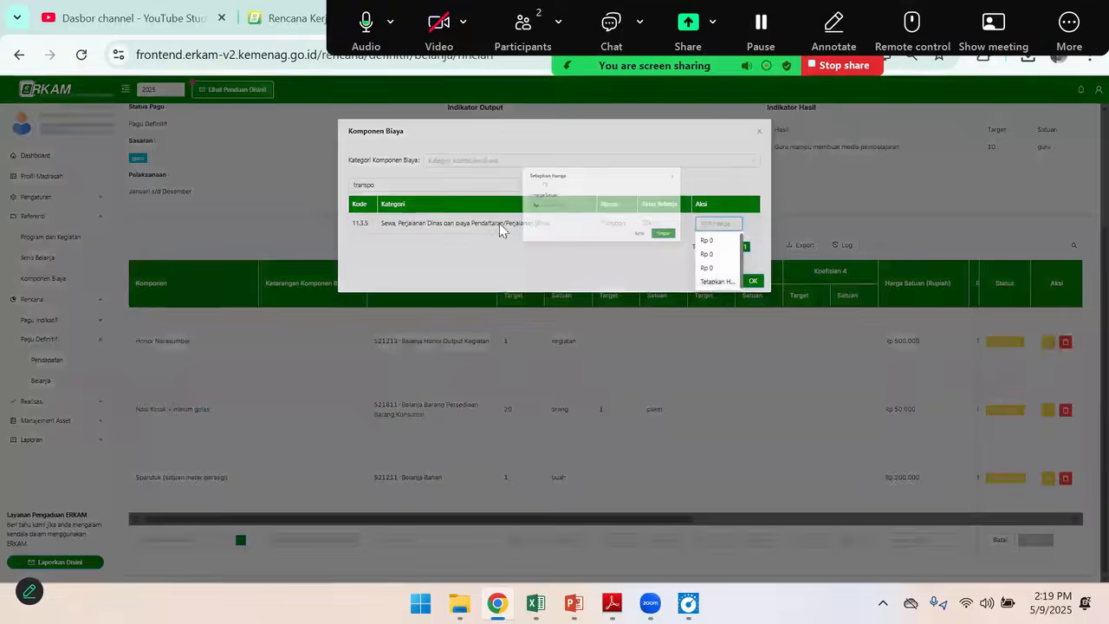
pyautogui.click(493, 175)
pyautogui.hotkey('alt', 'Tab')
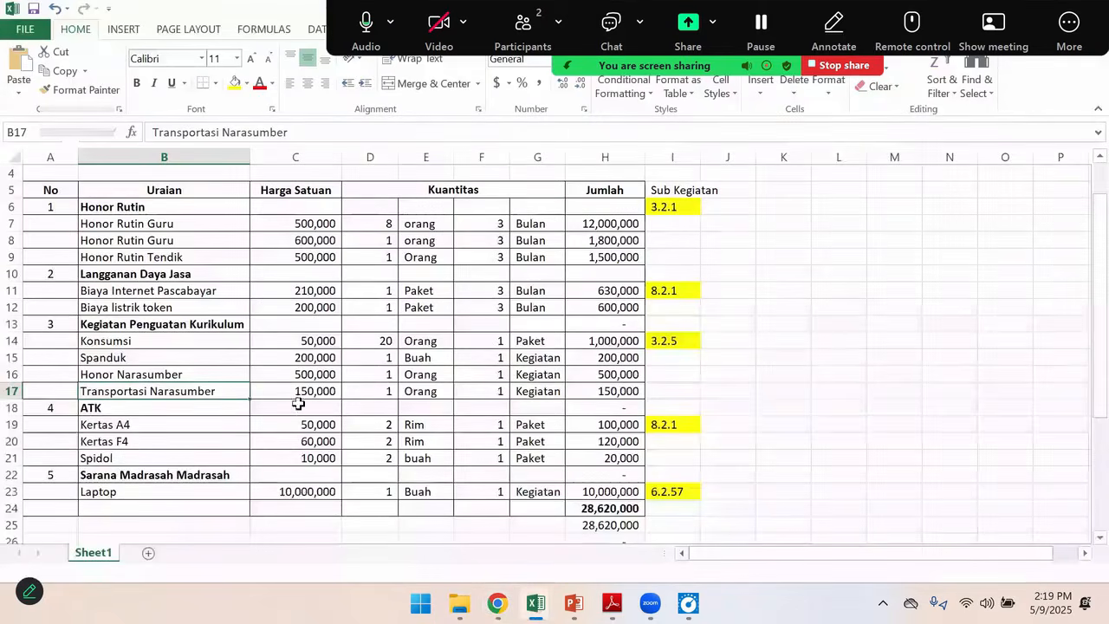
pyautogui.hotkey('alt', 'Tab')
pyautogui.write('150,000')
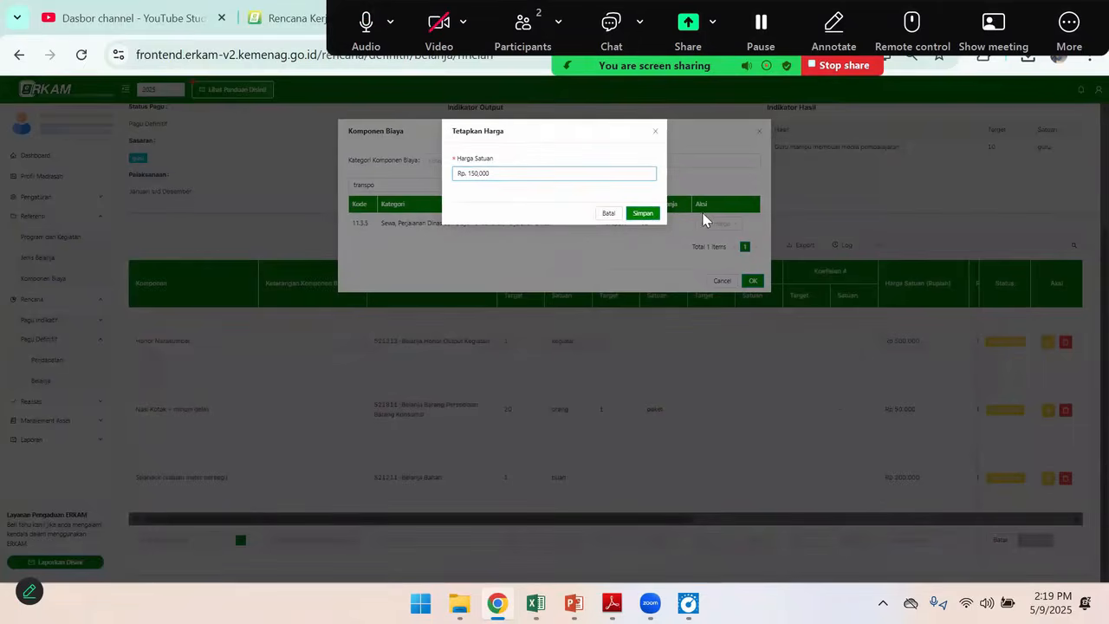
pyautogui.click(643, 213)
# Assign the 524111-Belanja Perjalanan Dinas account code to the Transport row and set its Koefisien 1 unit to keg
pyautogui.click(389, 541)
pyautogui.click(424, 561)
pyautogui.click(569, 540)
pyautogui.write('keg')
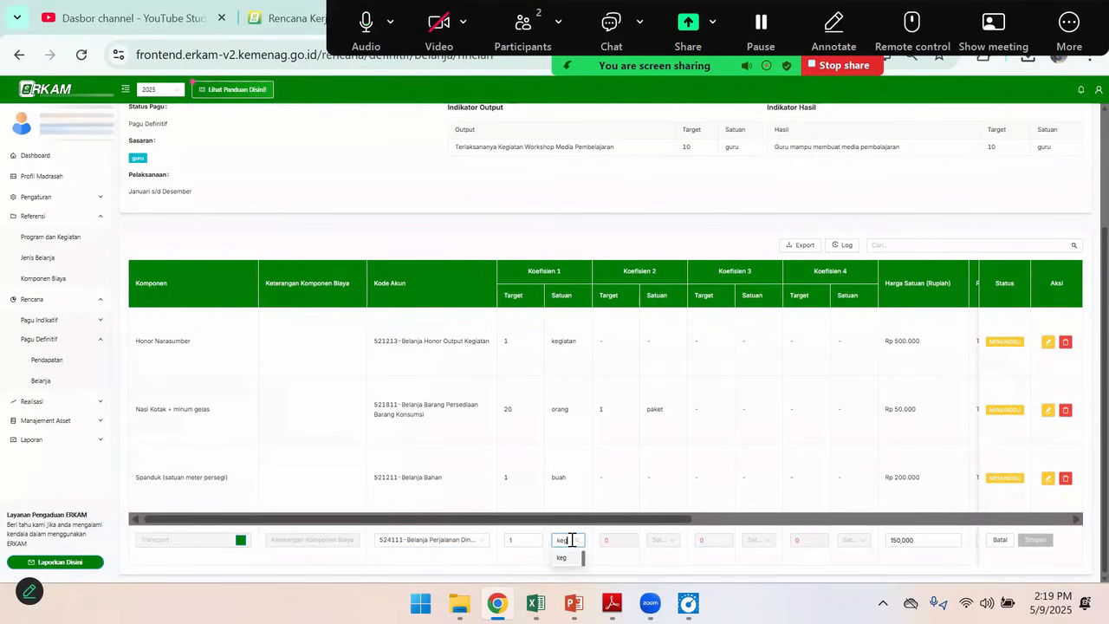
pyautogui.click(565, 559)
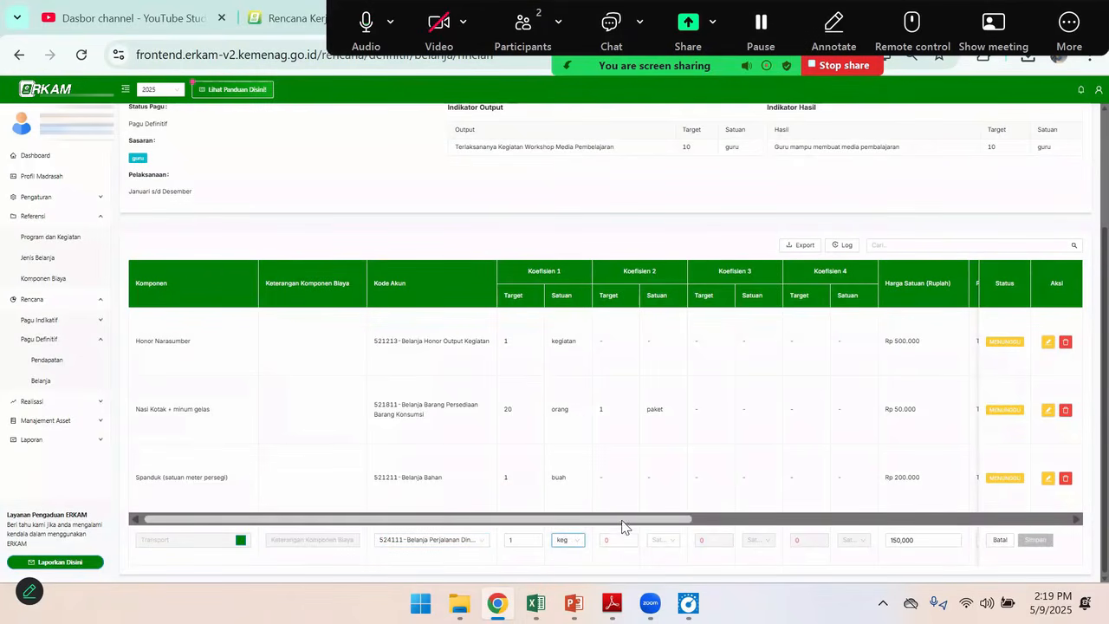
# Set the Transport row's PPN option to Tidak ada PPN
pyautogui.hscroll(5, 681, 530)
pyautogui.click(667, 539)
pyautogui.click(656, 496)
# Add APBN BOS TRIWULAN 1 as the Transport row's Sumber Dana with an allocated quantity of 1 and save it
pyautogui.click(883, 540)
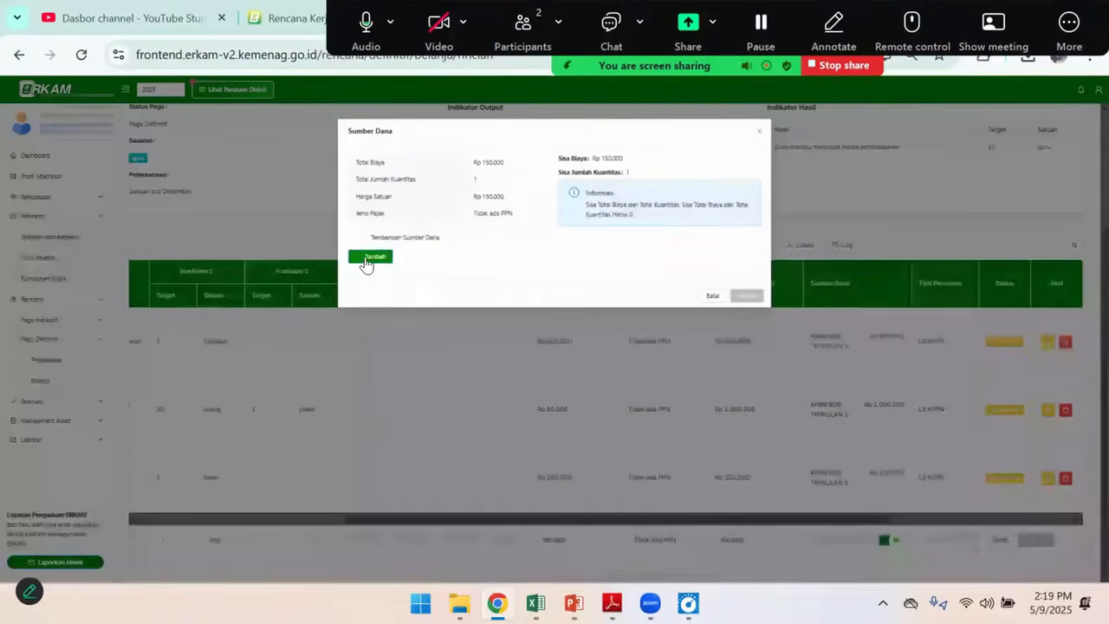
pyautogui.click(387, 258)
pyautogui.click(403, 275)
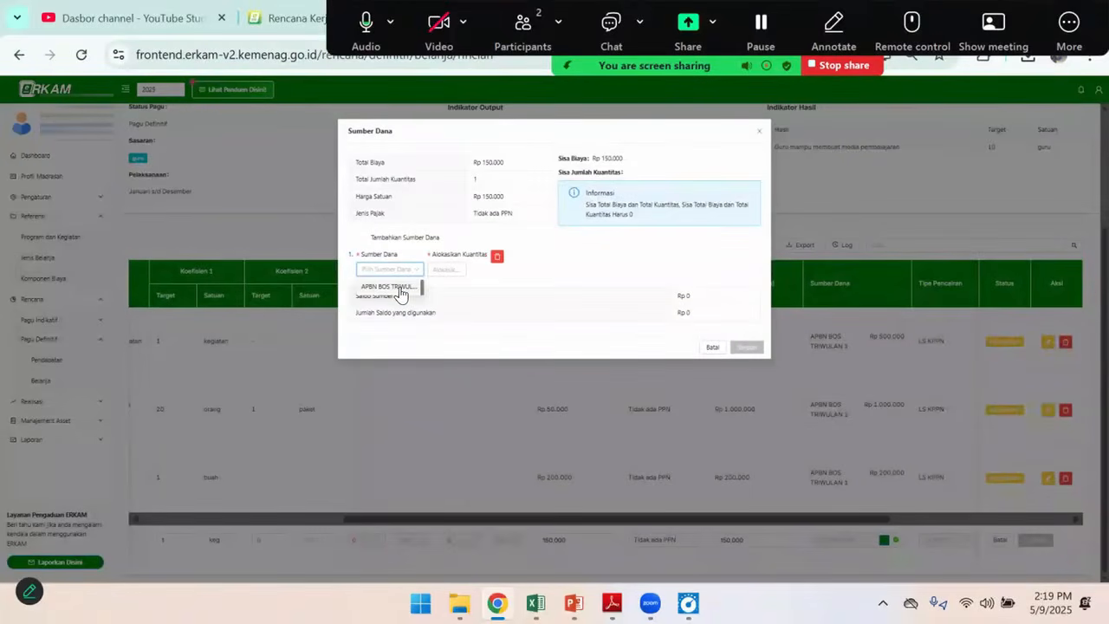
pyautogui.click(422, 282)
pyautogui.click(453, 267)
pyautogui.write('1')
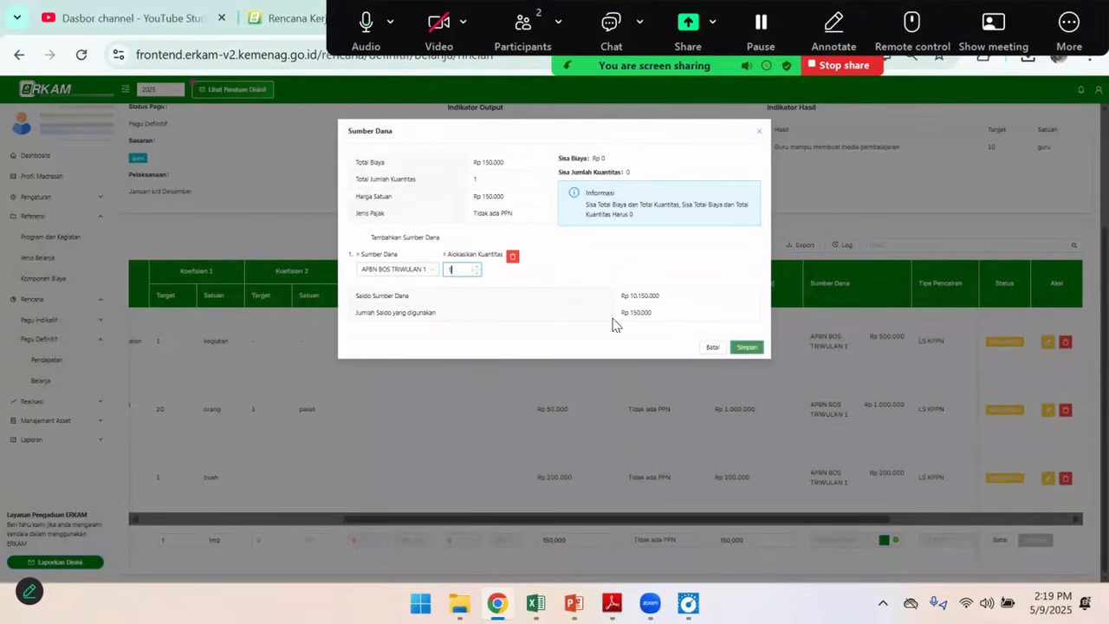
pyautogui.click(747, 348)
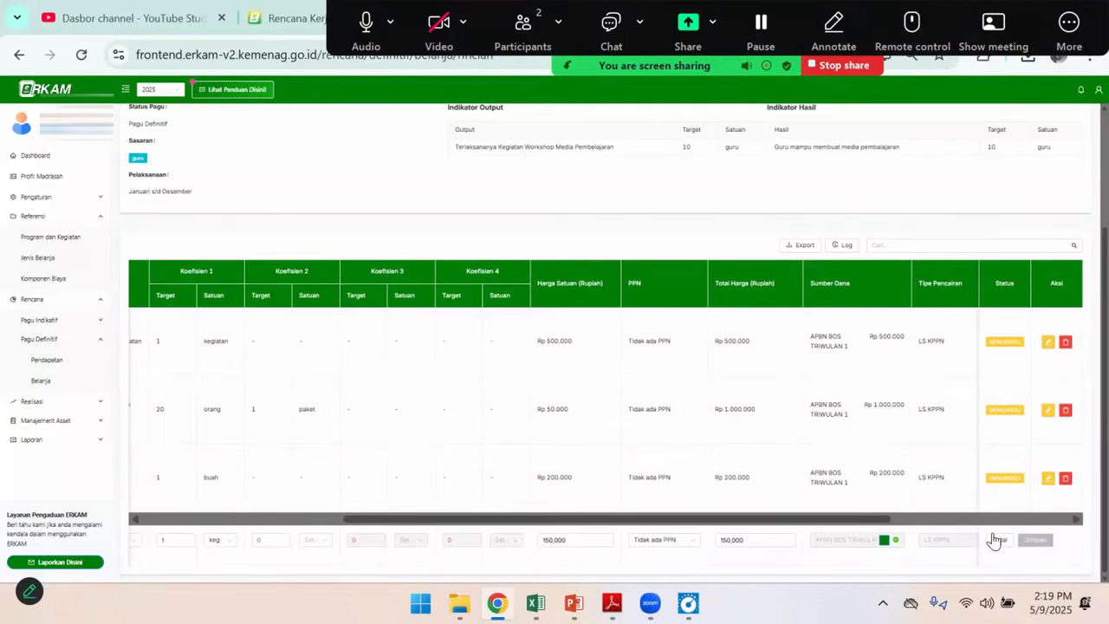
# Allocate a quantity of 1 in the Transport row's monthly cash budget (AKB) and save the row
pyautogui.moveTo(875, 519); pyautogui.dragTo(1011, 522)
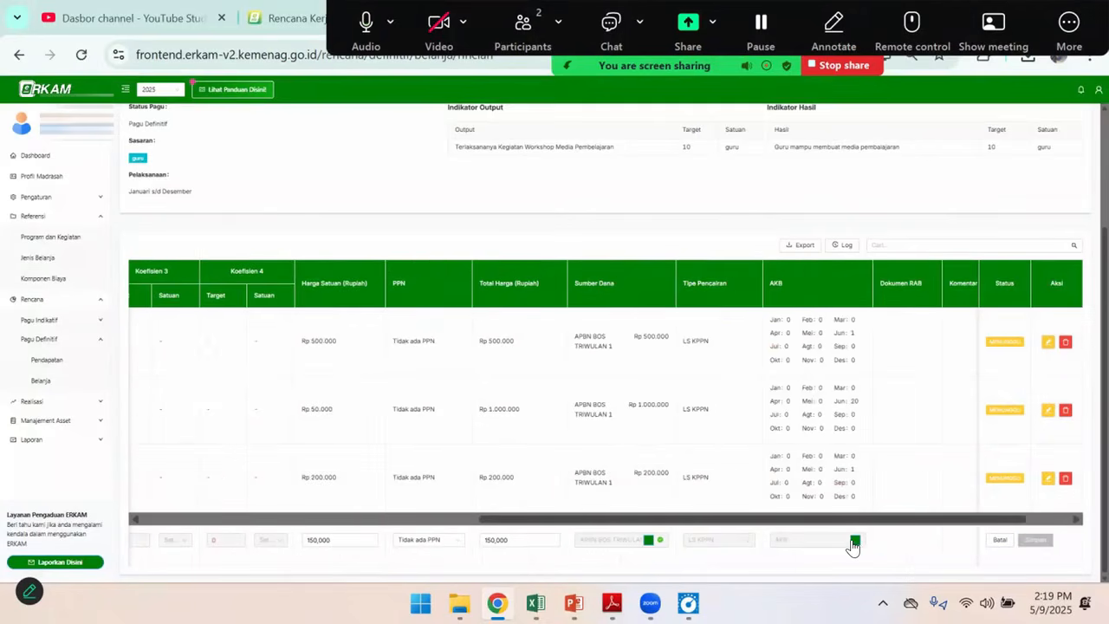
pyautogui.click(854, 541)
pyautogui.click(674, 230)
pyautogui.write('1')
pyautogui.click(680, 330)
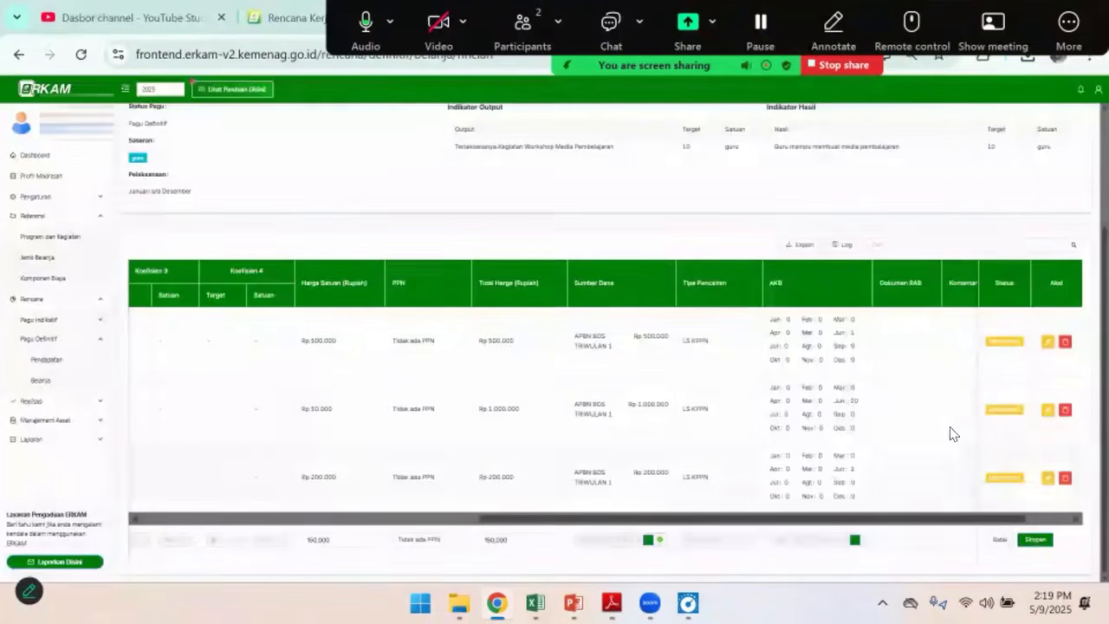
pyautogui.click(1035, 540)
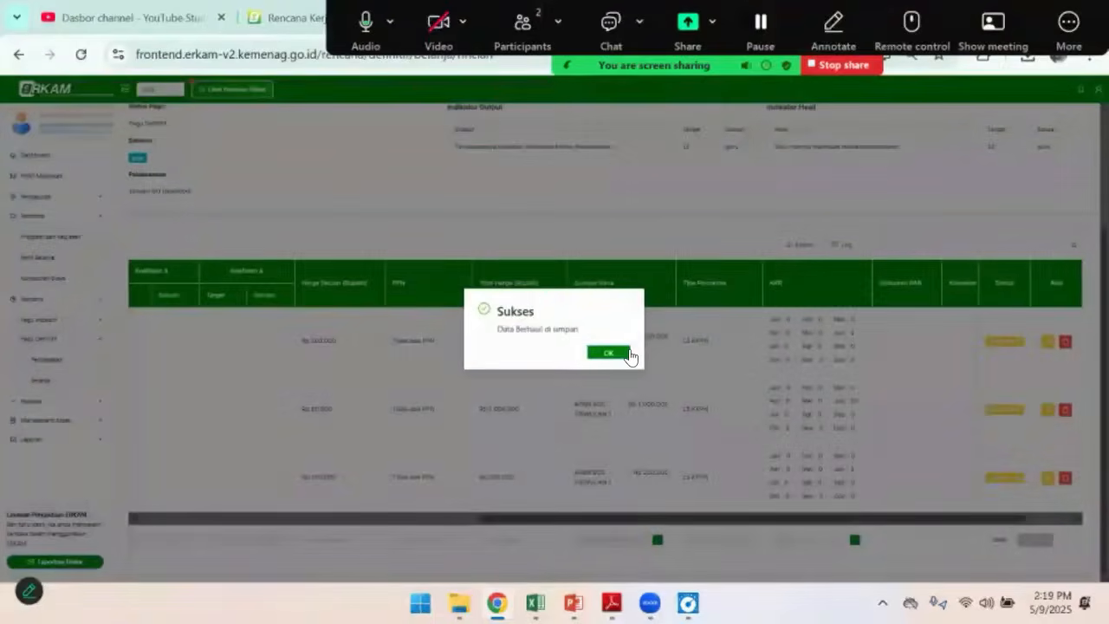
pyautogui.click(609, 354)
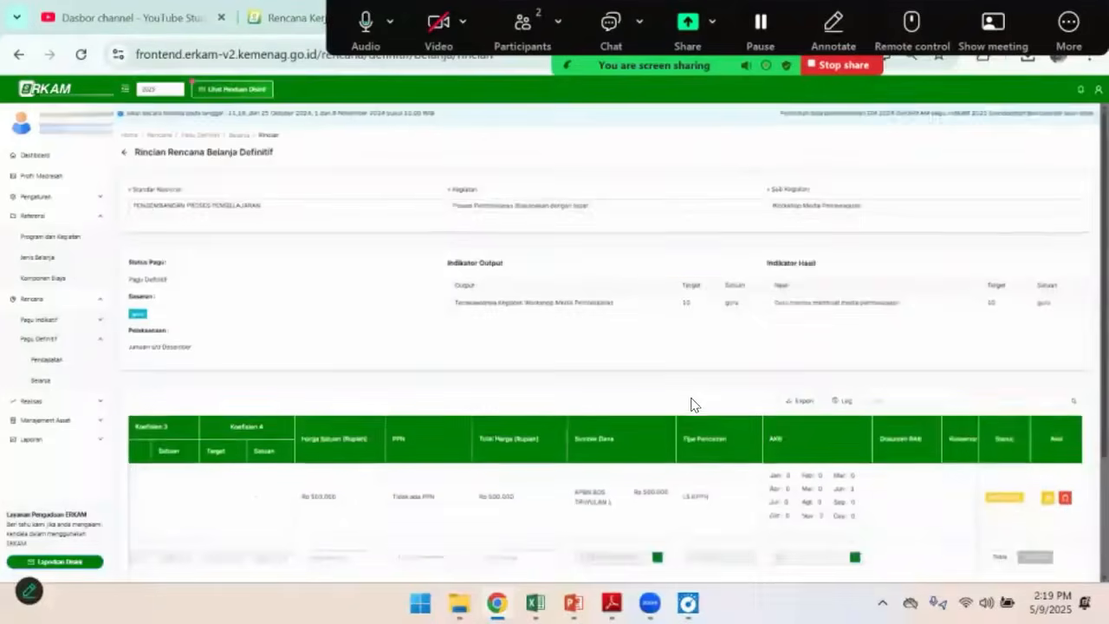
# Check the Laptop line's Sub Kegiatan code in the Excel budget and return to eRKAM's Rencana Belanja Definitif list
pyautogui.hotkey('alt', 'Tab')
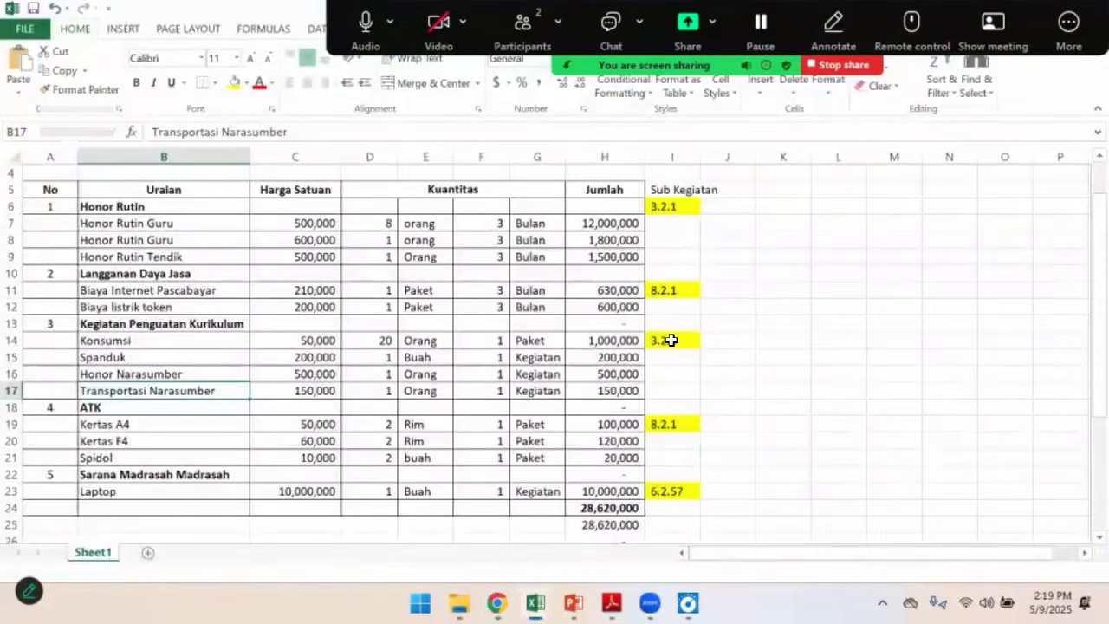
pyautogui.click(668, 490)
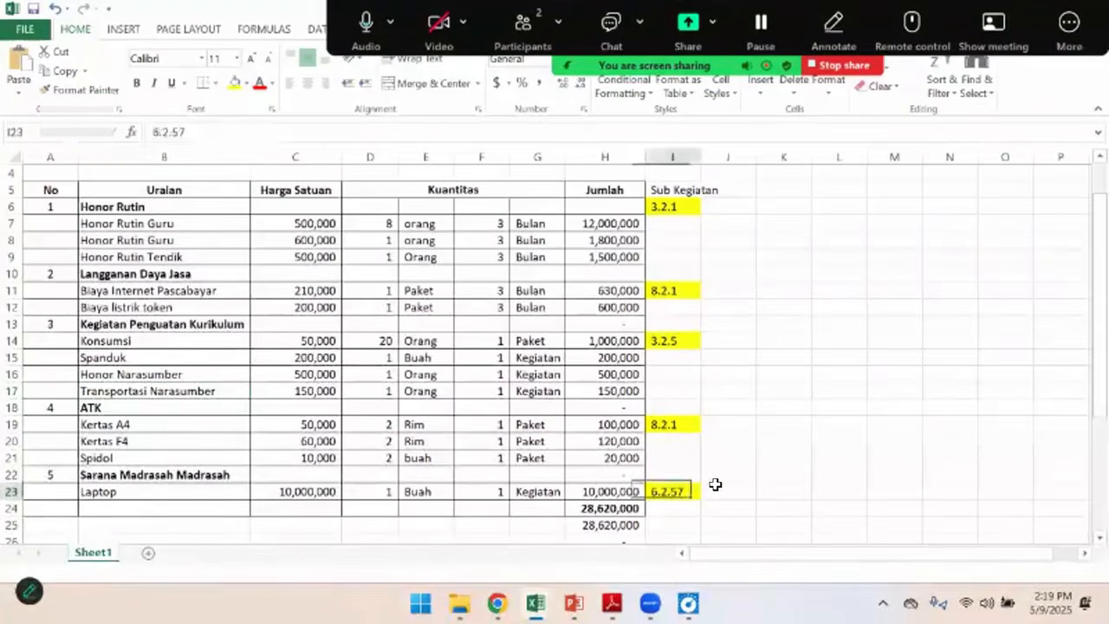
pyautogui.hotkey('alt', 'Tab')
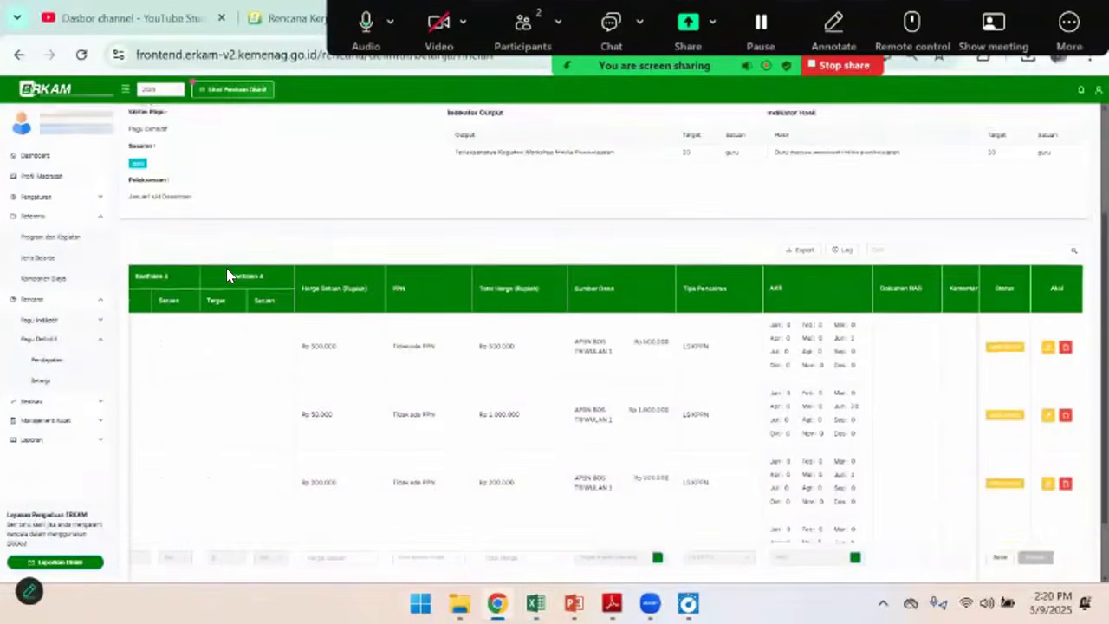
pyautogui.scroll(3, 228, 270)
pyautogui.click(124, 156)
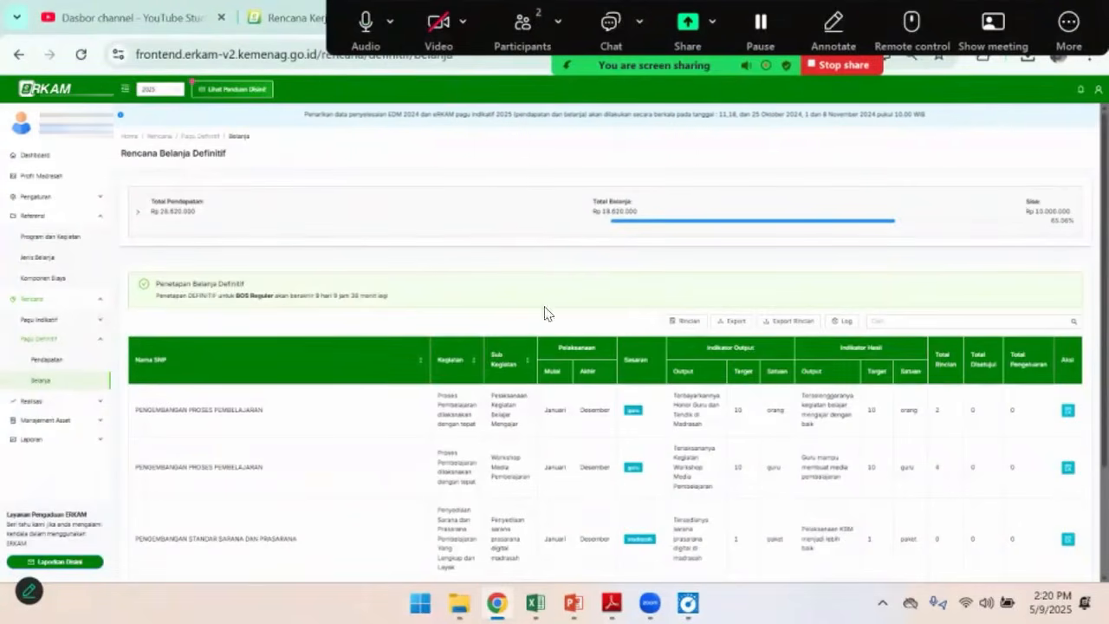
# Review the Laptop line's price in the Excel budget and open the details of the Penyediaan sarana prasarana digital madrasah sub-activity in eRKAM
pyautogui.hotkey('alt', 'Tab')
pyautogui.click(194, 493)
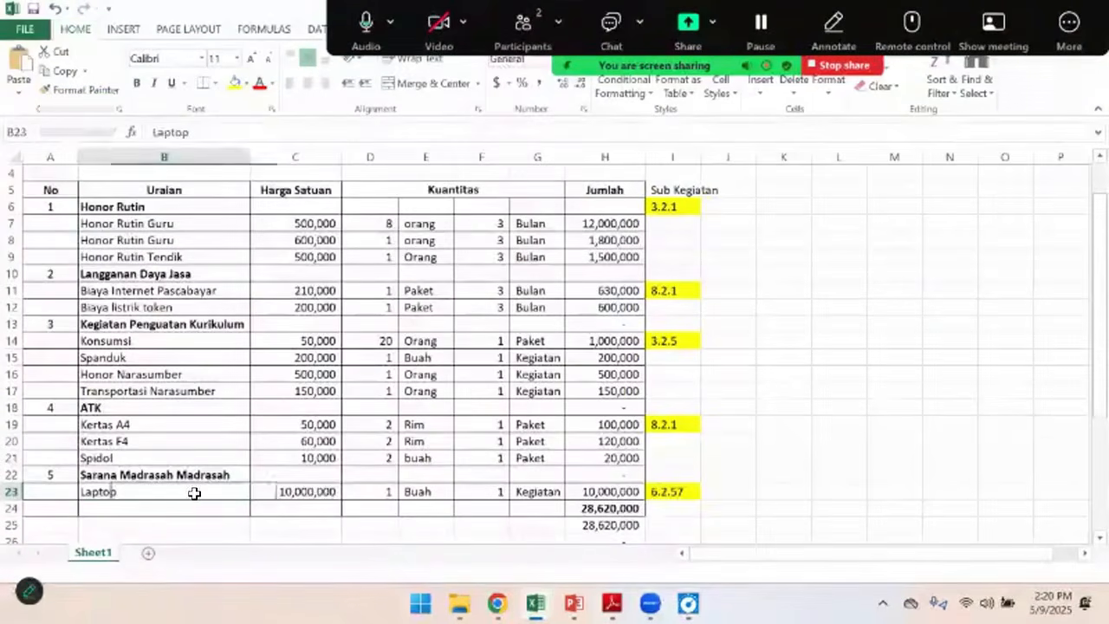
pyautogui.click(319, 492)
pyautogui.hotkey('alt', 'Tab')
pyautogui.scroll(-3, 347, 425)
pyautogui.scroll(3, 559, 425)
pyautogui.scroll(-3, 621, 424)
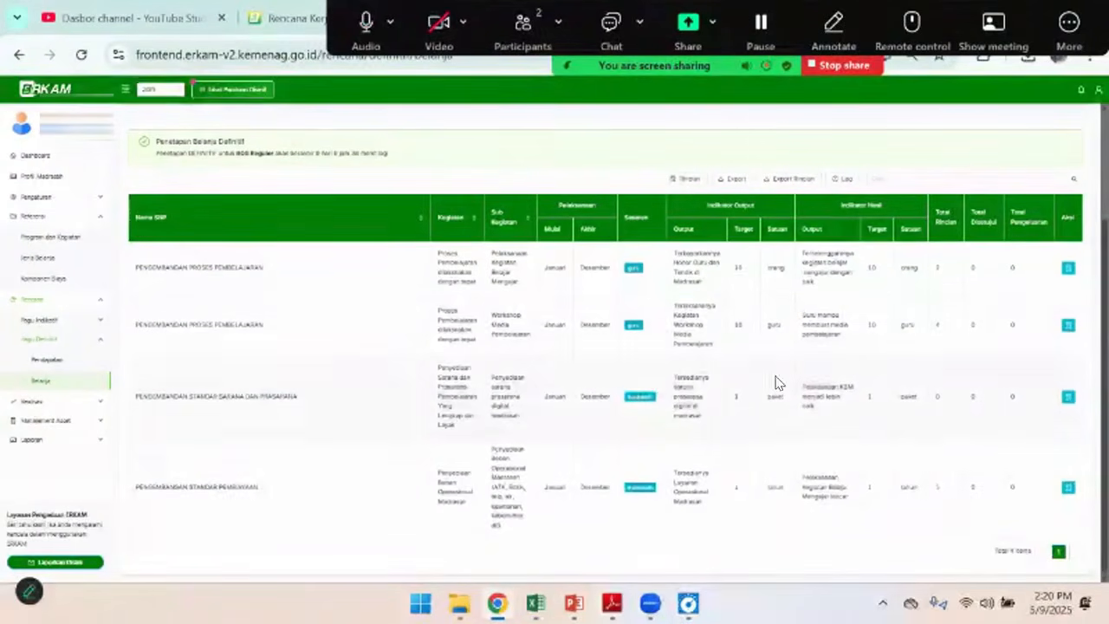
pyautogui.hotkey('alt', 'Tab')
pyautogui.hotkey('alt', 'Tab')
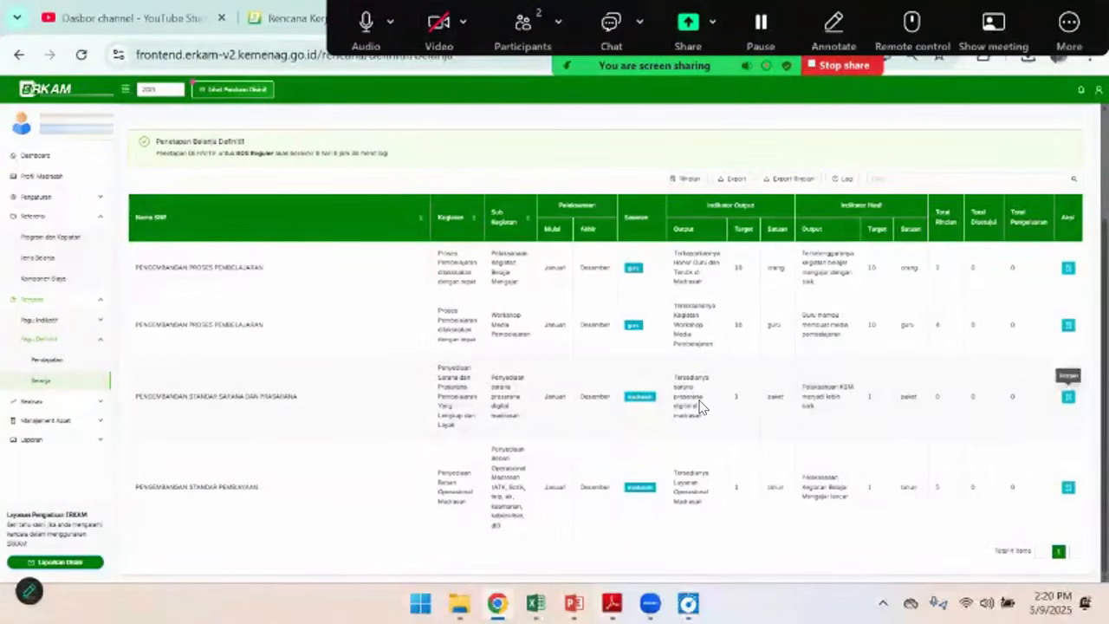
pyautogui.click(1068, 397)
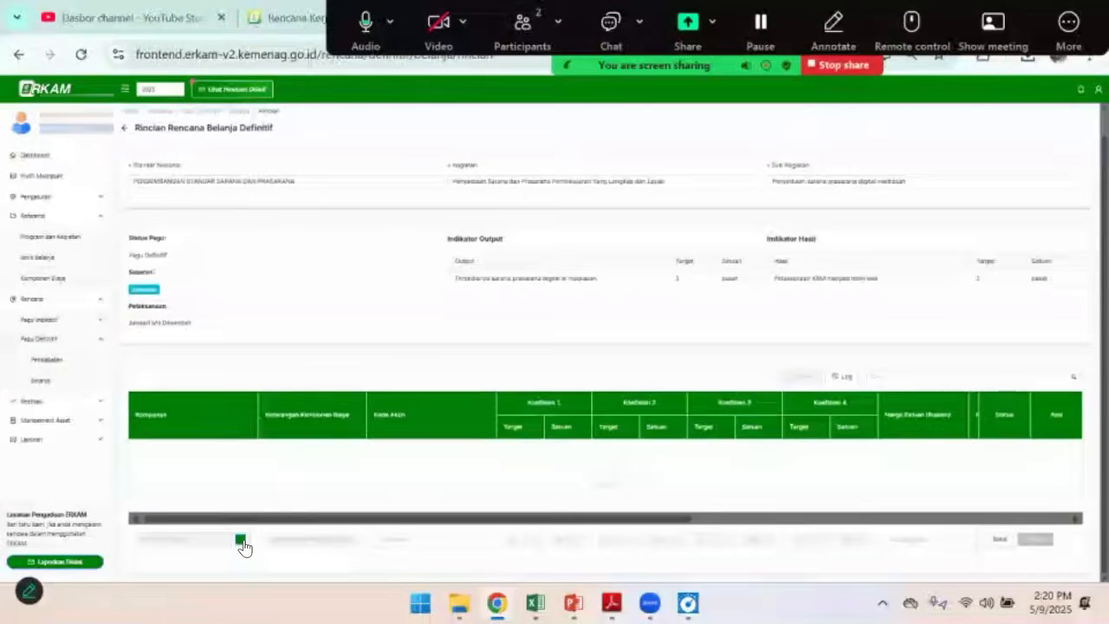
# Open the Komponen Biaya selection for a new expenditure row and search it for "laptop"
pyautogui.click(242, 540)
pyautogui.click(436, 186)
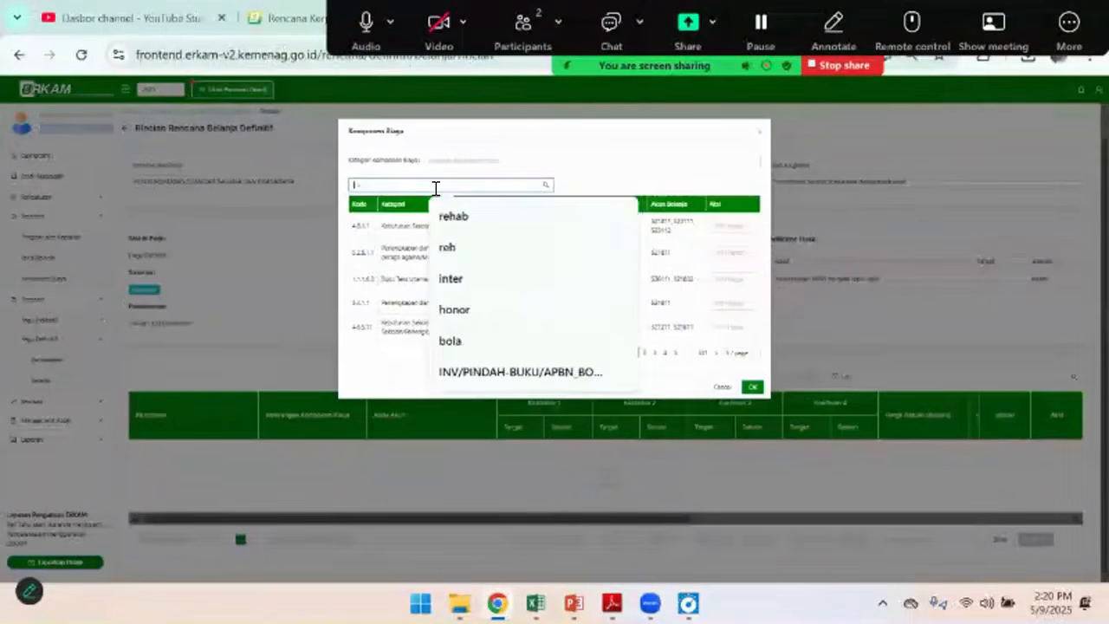
pyautogui.write('lap')
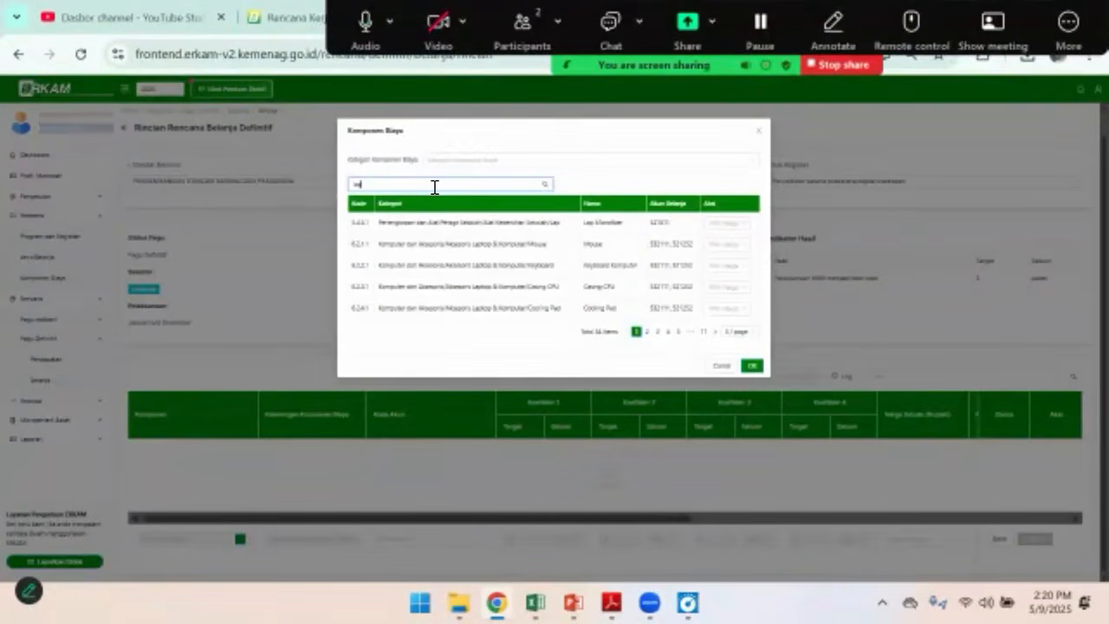
pyautogui.write('t')
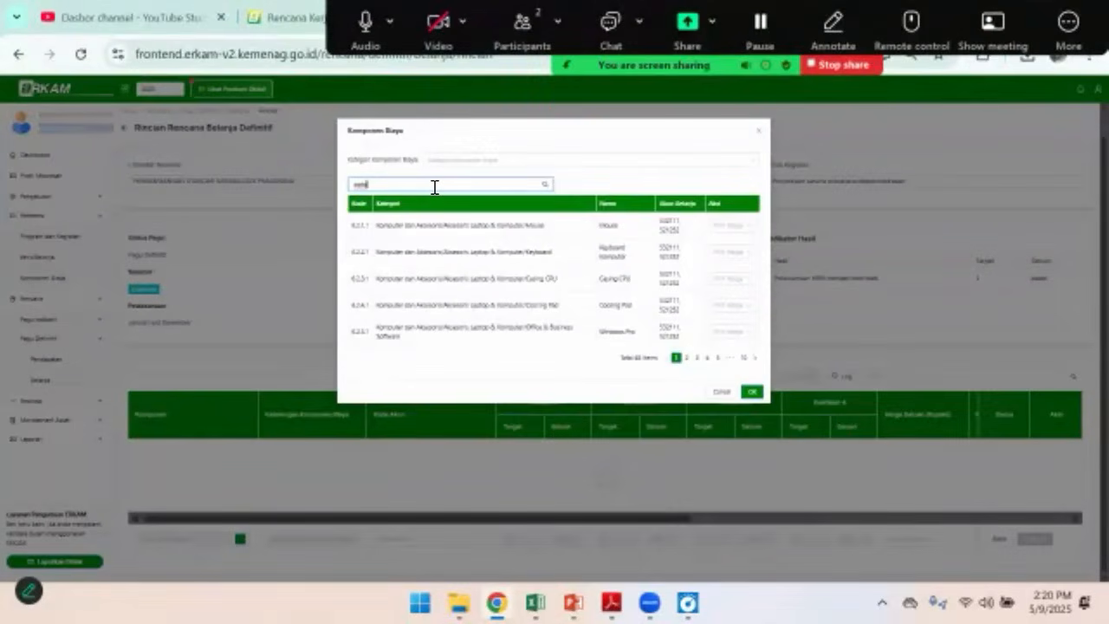
pyautogui.press('BackSpace')
pyautogui.write('t')
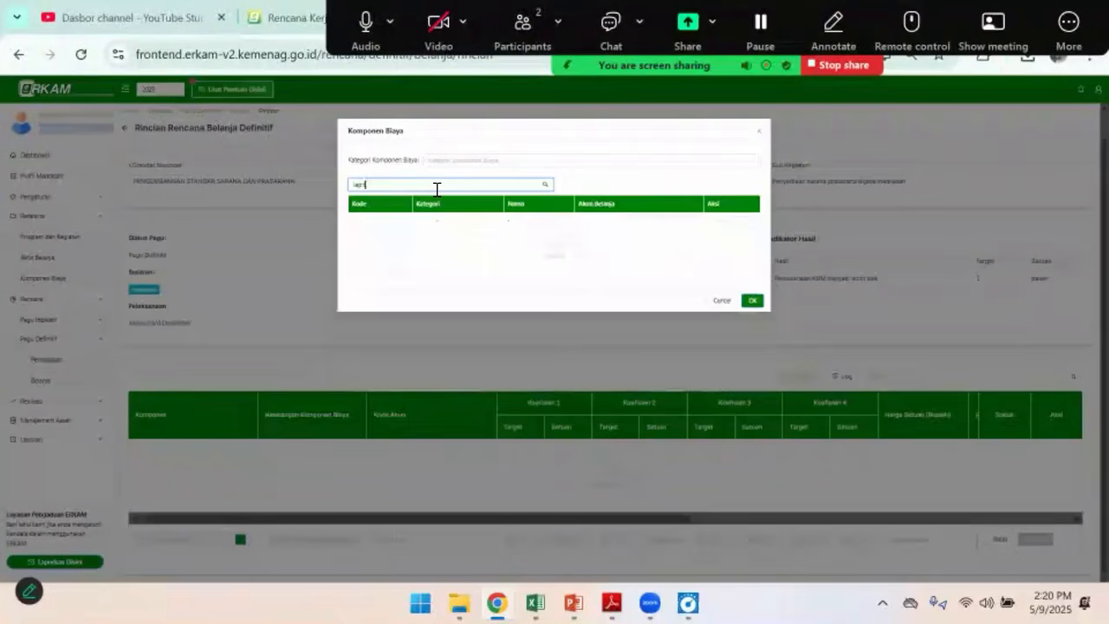
pyautogui.press('BackSpace')
pyautogui.press('BackSpace')
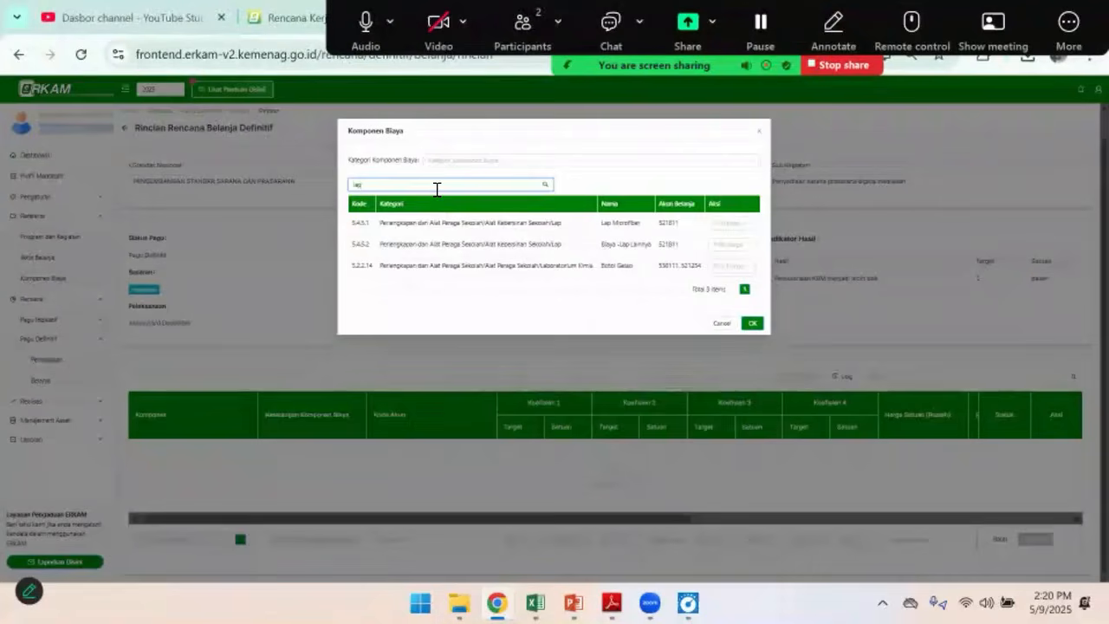
pyautogui.write('top')
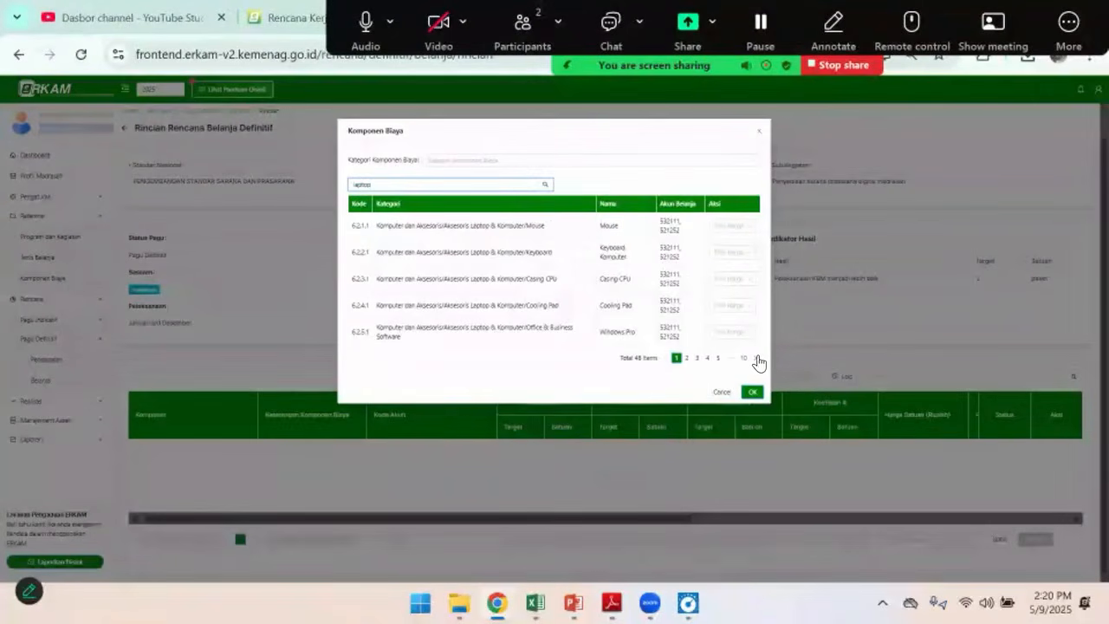
# Select the Laptop component under Laptop Kantor (6.6.3.1) and set its own unit price of Rp 10,000,000, checking the price in the Excel budget
pyautogui.click(756, 364)
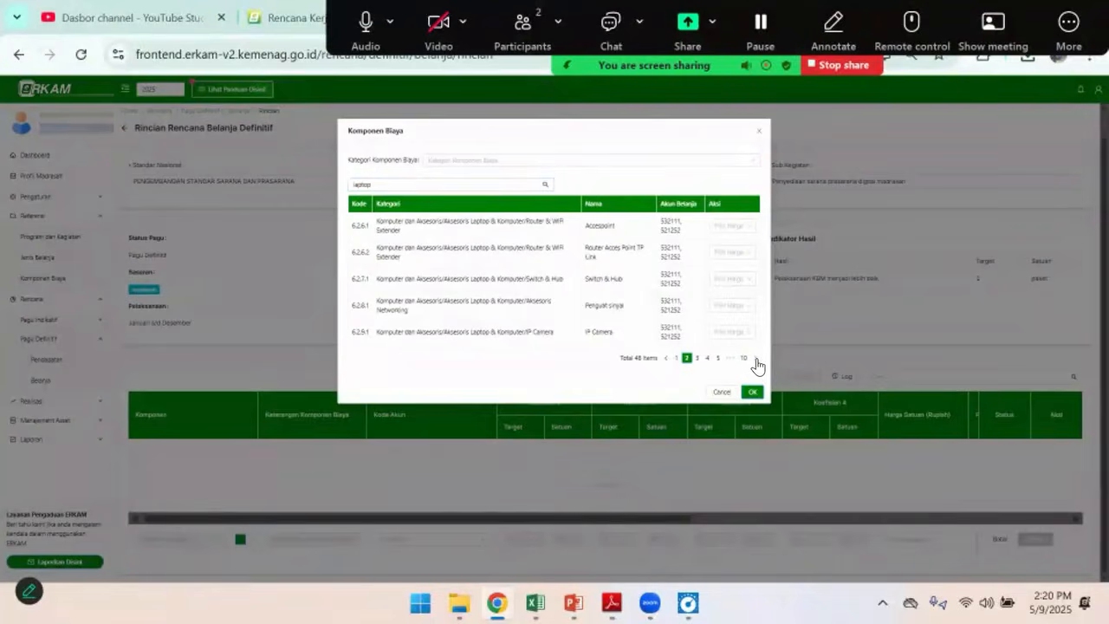
pyautogui.click(757, 364)
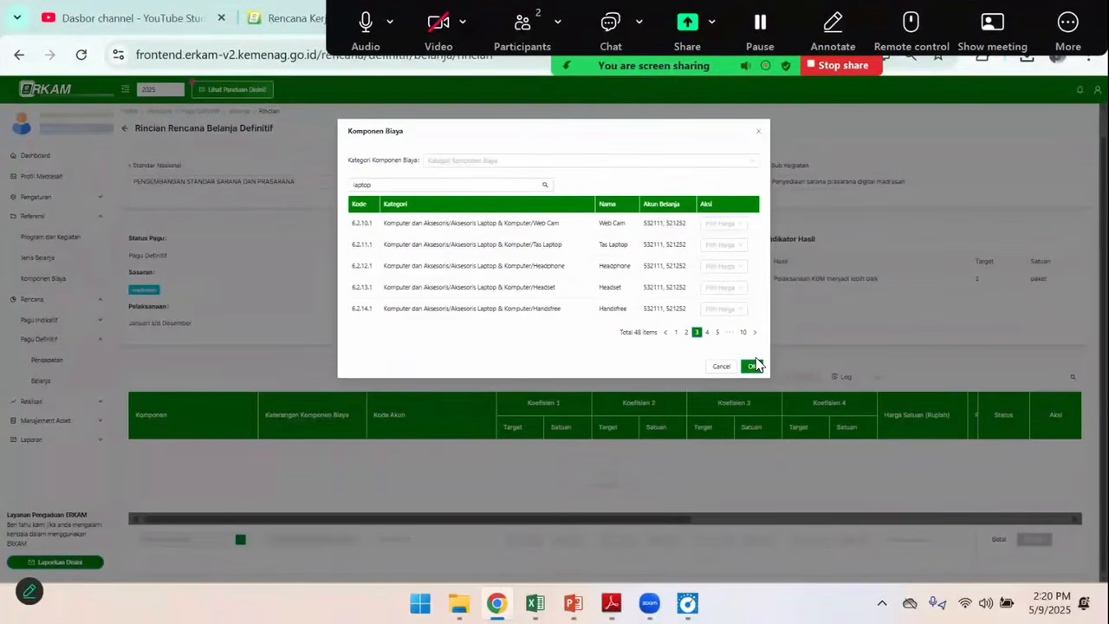
pyautogui.click(754, 335)
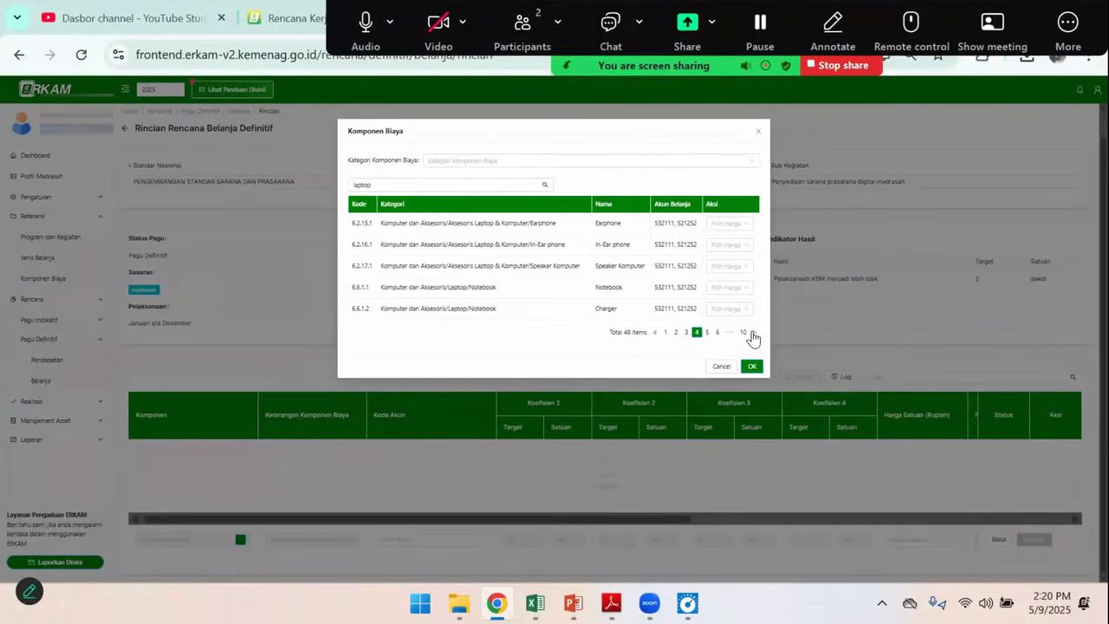
pyautogui.click(753, 334)
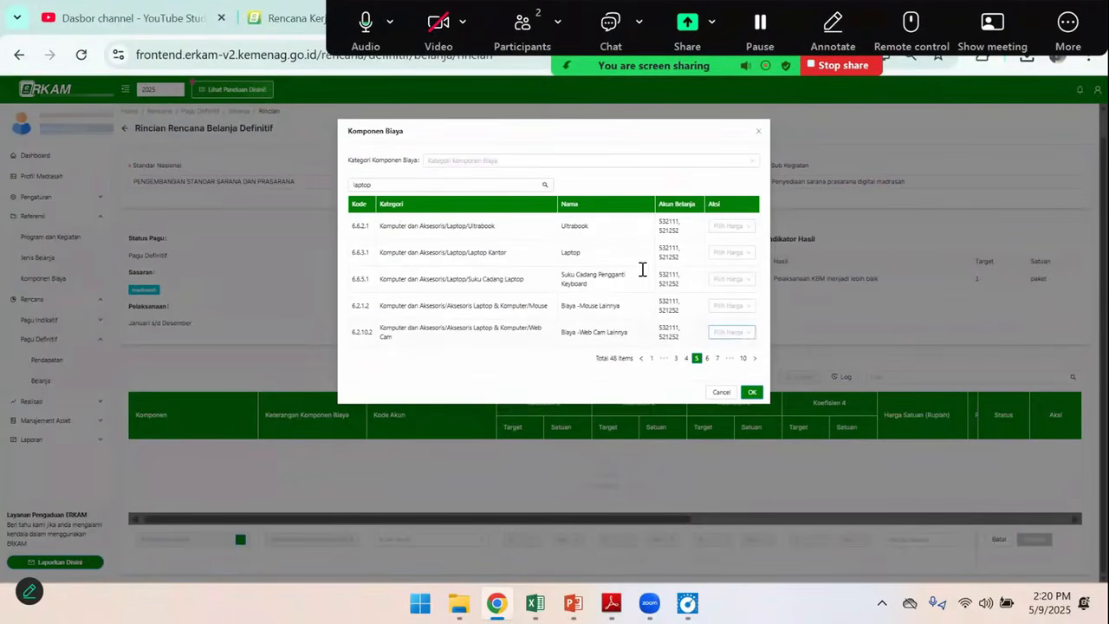
pyautogui.click(750, 254)
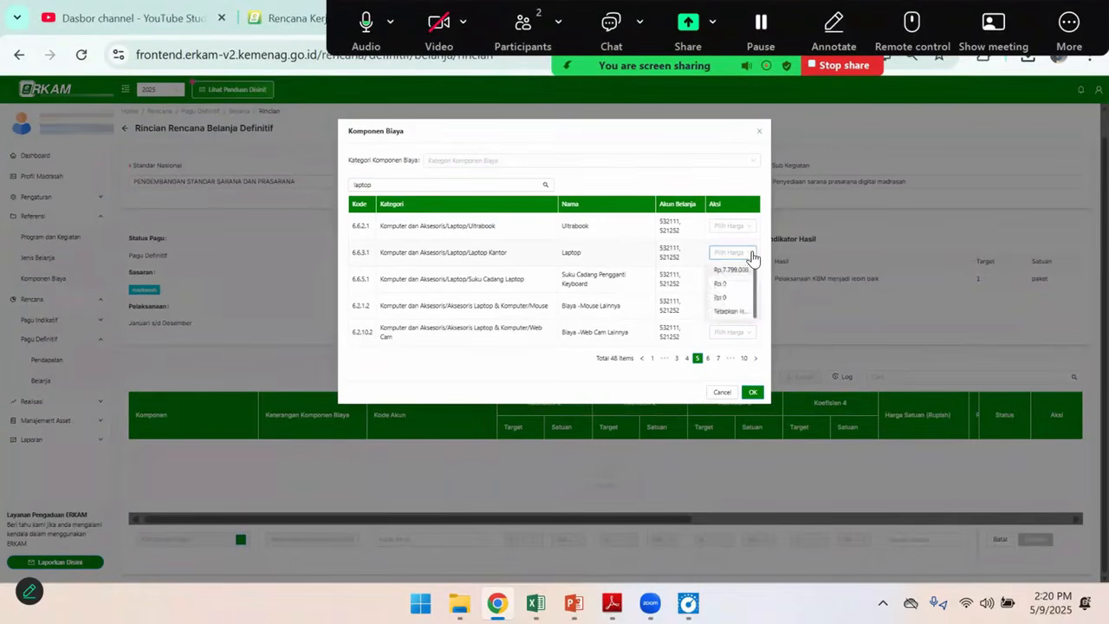
pyautogui.click(727, 311)
pyautogui.click(491, 175)
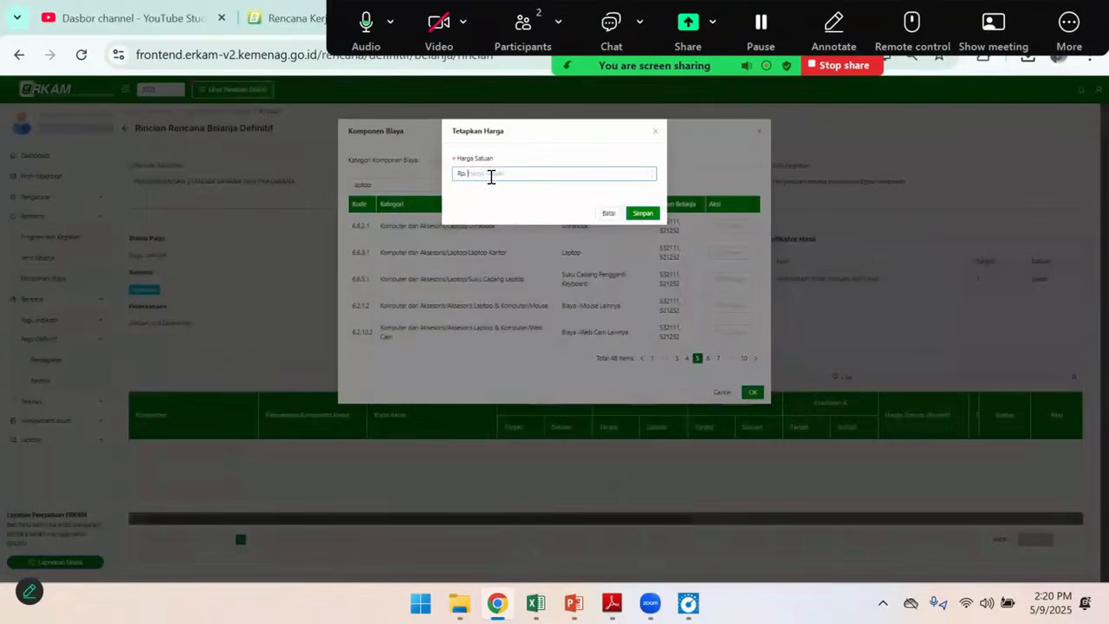
pyautogui.hotkey('alt', 'Tab')
pyautogui.hotkey('alt', 'Tab')
pyautogui.write('10')
pyautogui.click(652, 215)
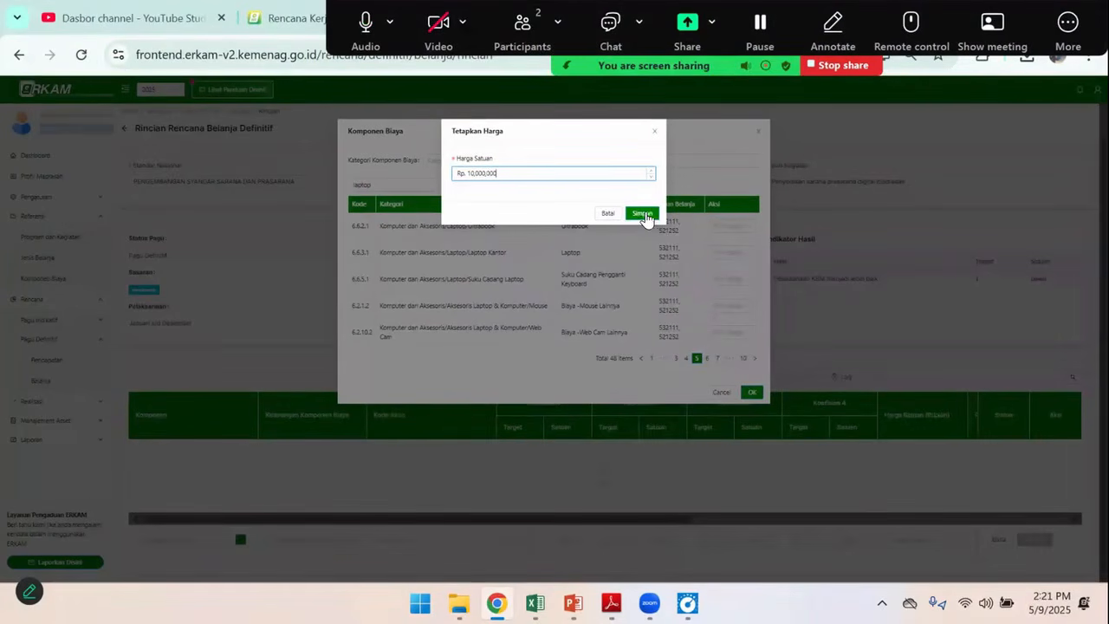
pyautogui.click(650, 215)
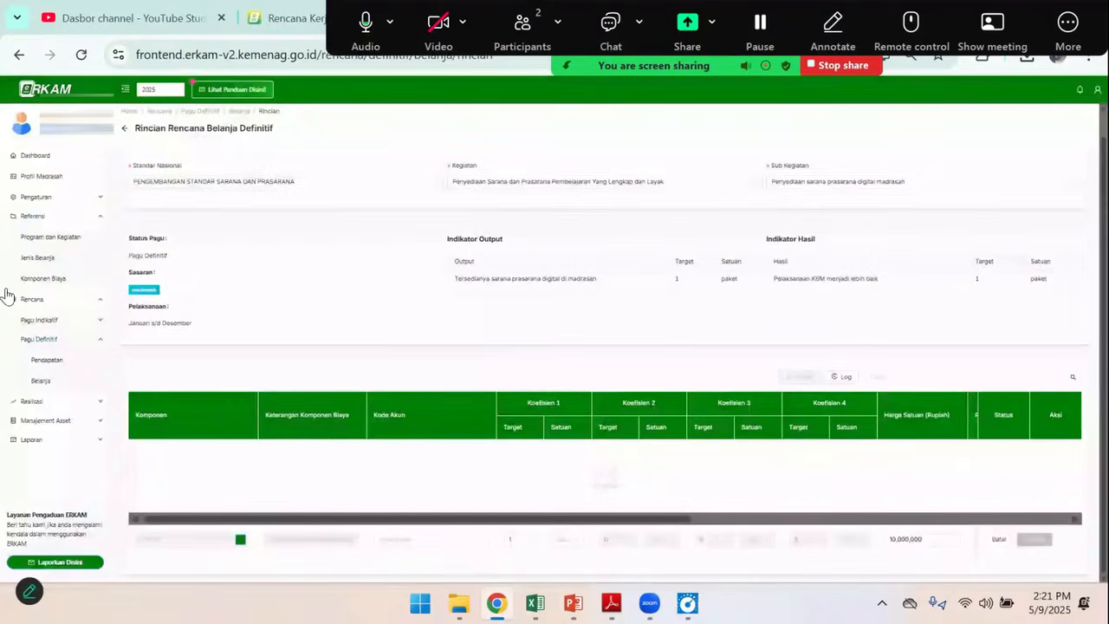
# Set the Laptop row's Kode Akun to 532111-Belanja Modal Peralatan dan Mesin
pyautogui.click(435, 546)
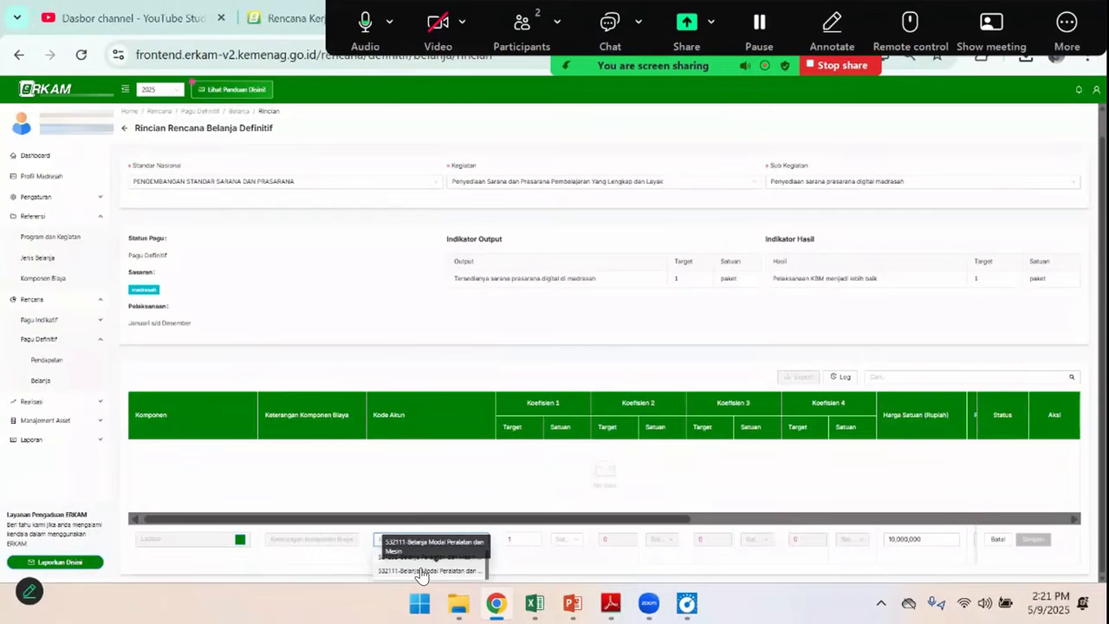
pyautogui.click(421, 572)
pyautogui.click(435, 546)
pyautogui.click(457, 561)
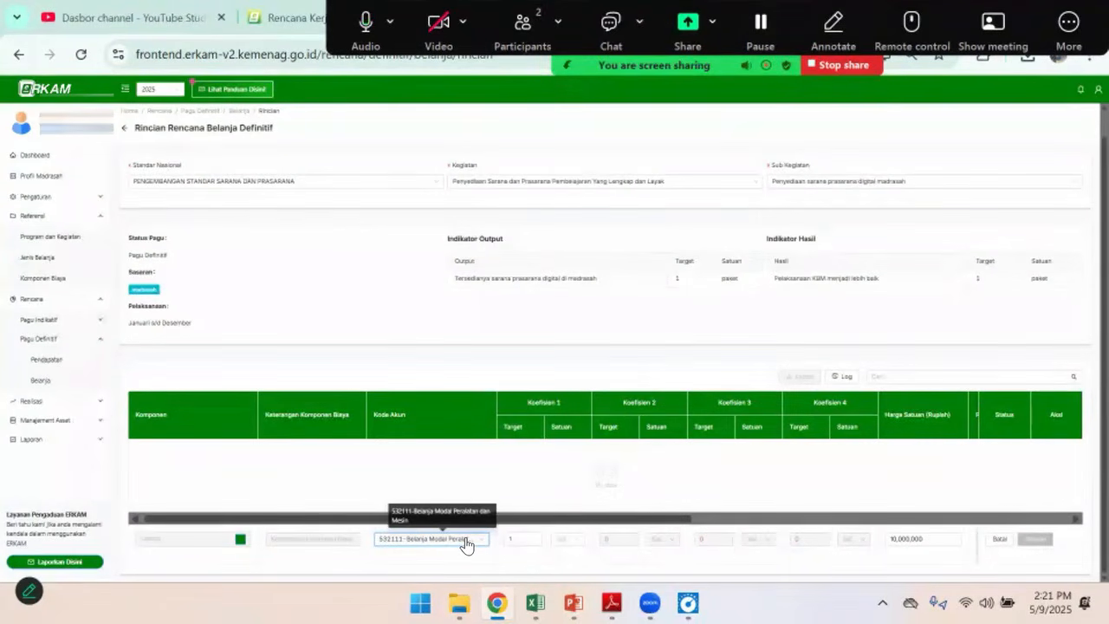
# Set the Laptop row's first coefficient Satuan to unit and its PPN to Harga Termasuk PPN
pyautogui.click(569, 539)
pyautogui.write('uni')
pyautogui.click(559, 559)
pyautogui.moveTo(664, 521); pyautogui.dragTo(918, 525)
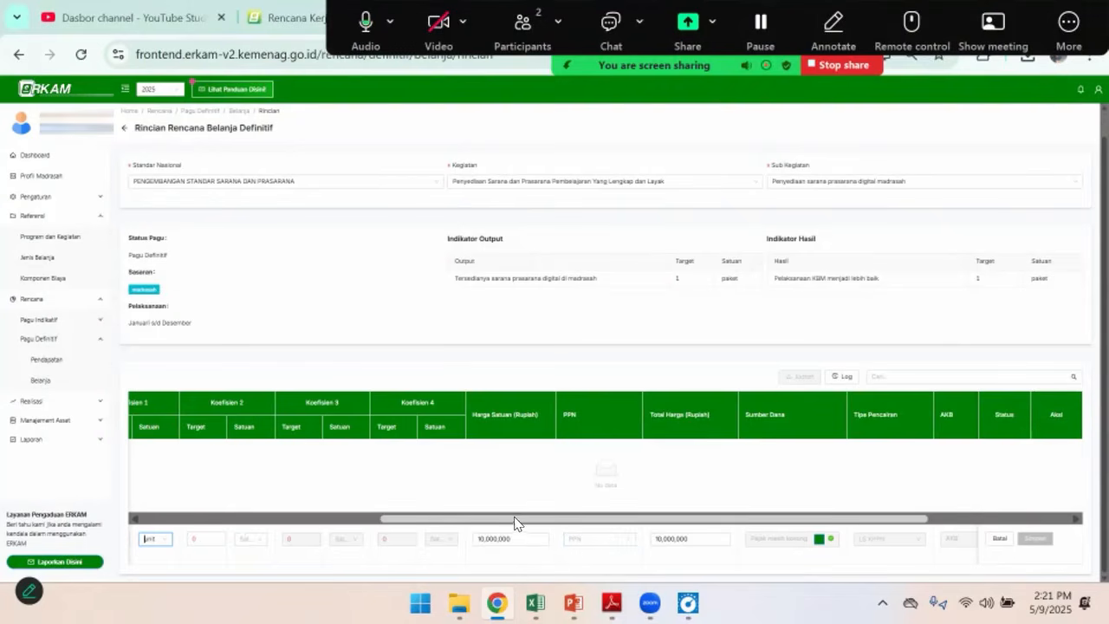
pyautogui.click(598, 539)
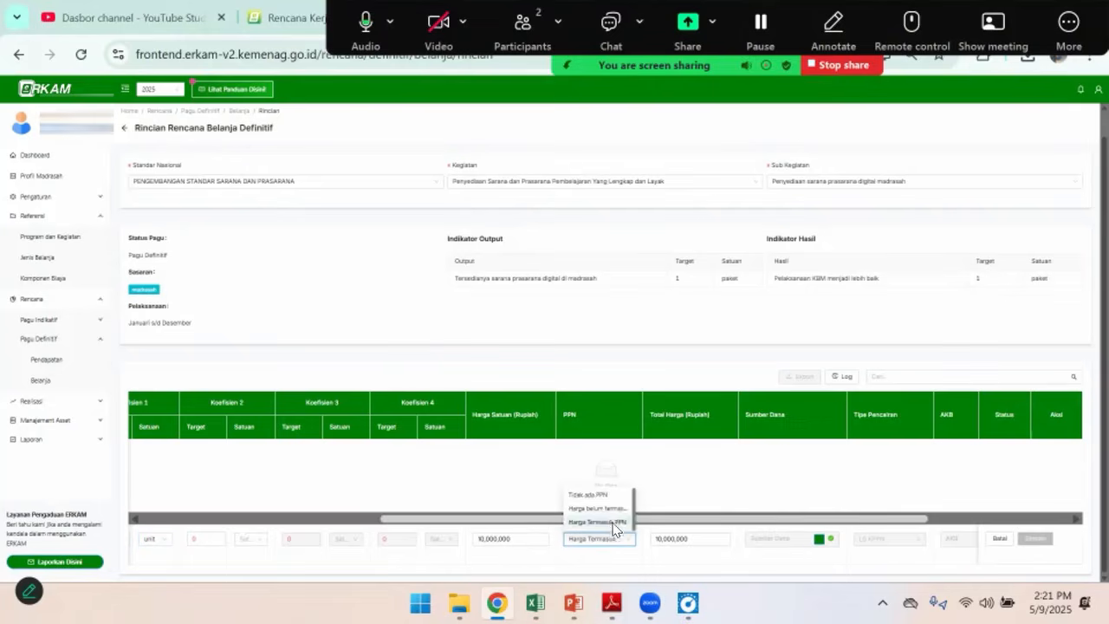
pyautogui.click(611, 523)
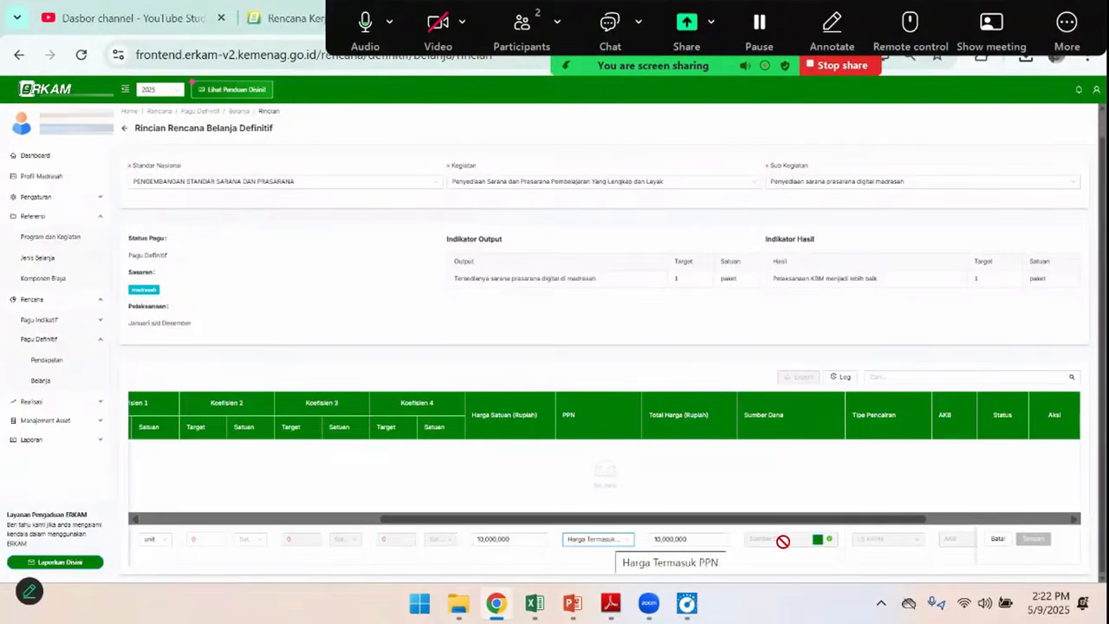
# Add APBN BOS TRIWULAN 1 as the Laptop row's Sumber Dana with an allocated quantity of 1 and save it
pyautogui.click(817, 539)
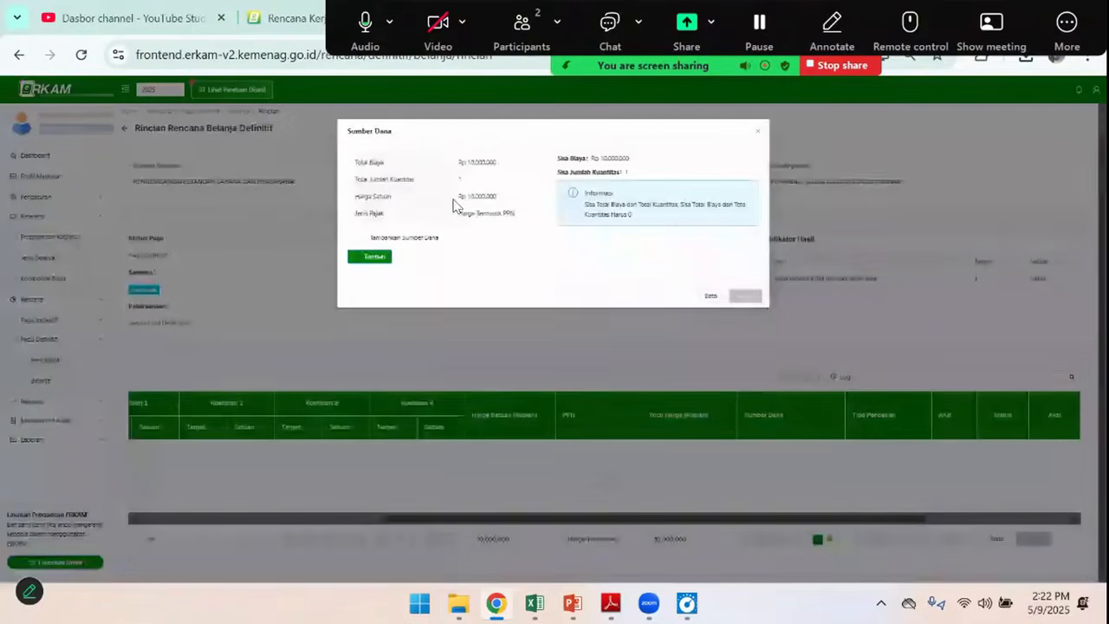
pyautogui.click(371, 259)
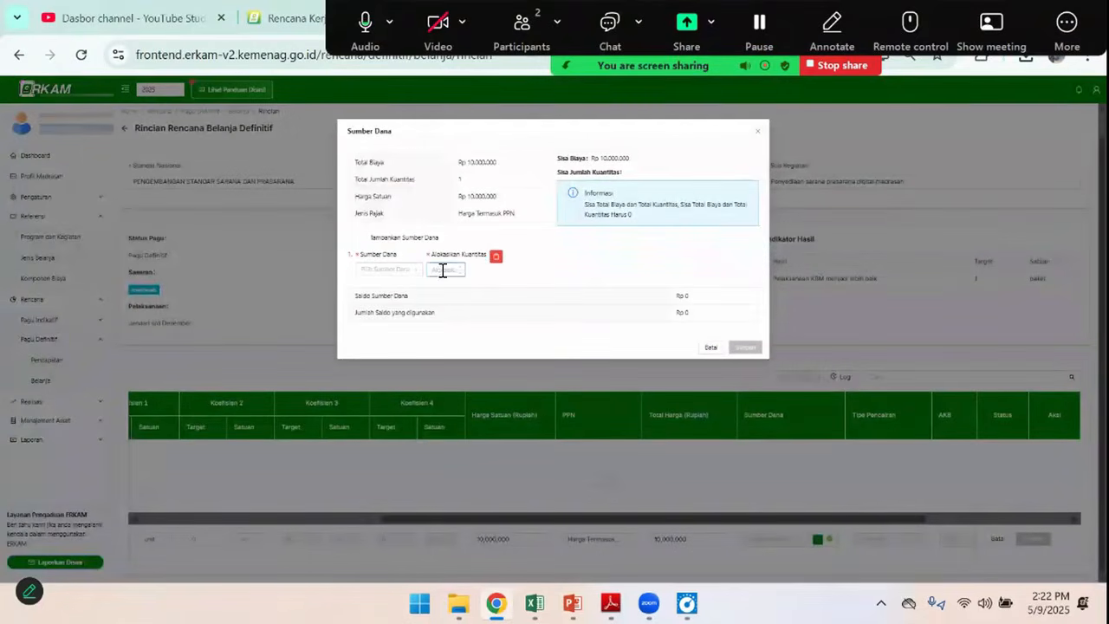
pyautogui.click(391, 271)
pyautogui.click(414, 287)
pyautogui.click(468, 271)
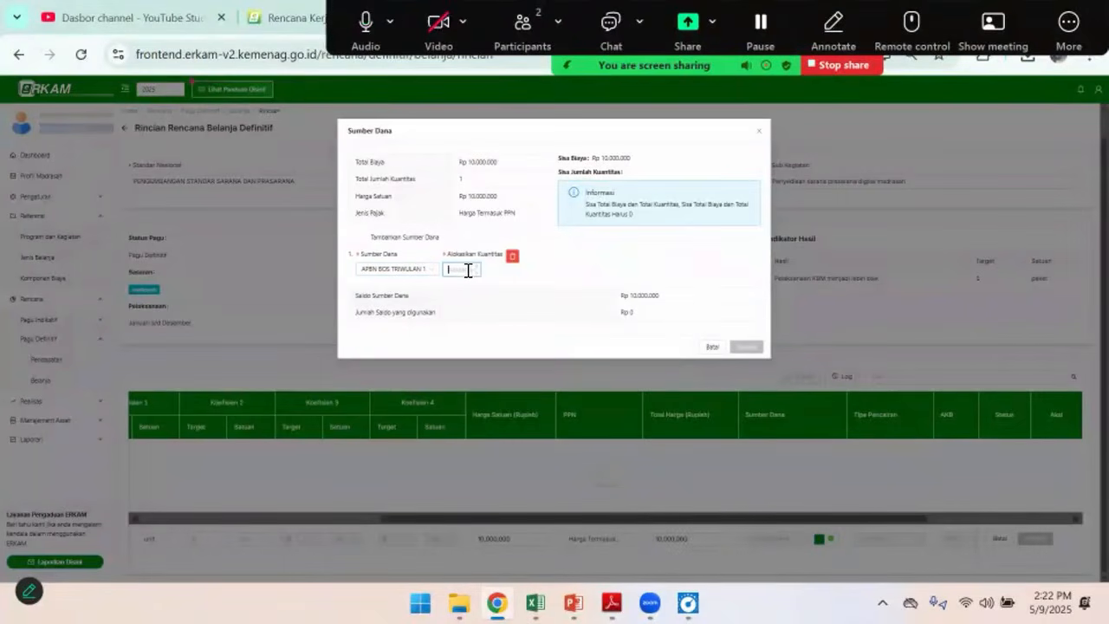
pyautogui.write('1')
pyautogui.click(746, 347)
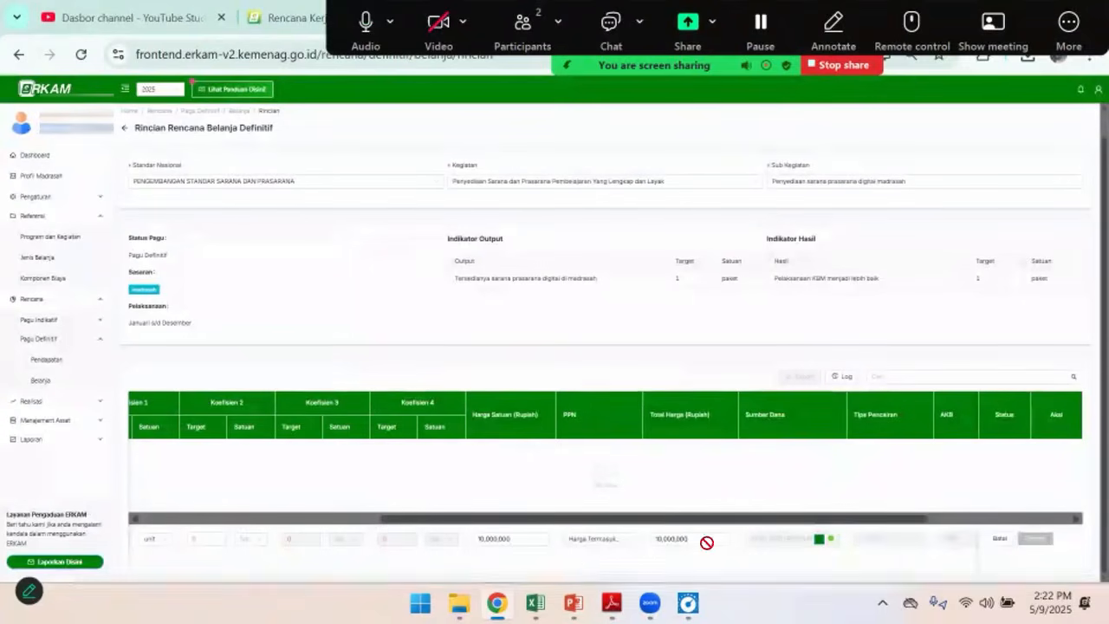
# Allocate a quantity of 1 to Mei in the Laptop row's monthly cash budget (AKB) and save the row
pyautogui.moveTo(647, 520); pyautogui.dragTo(775, 522)
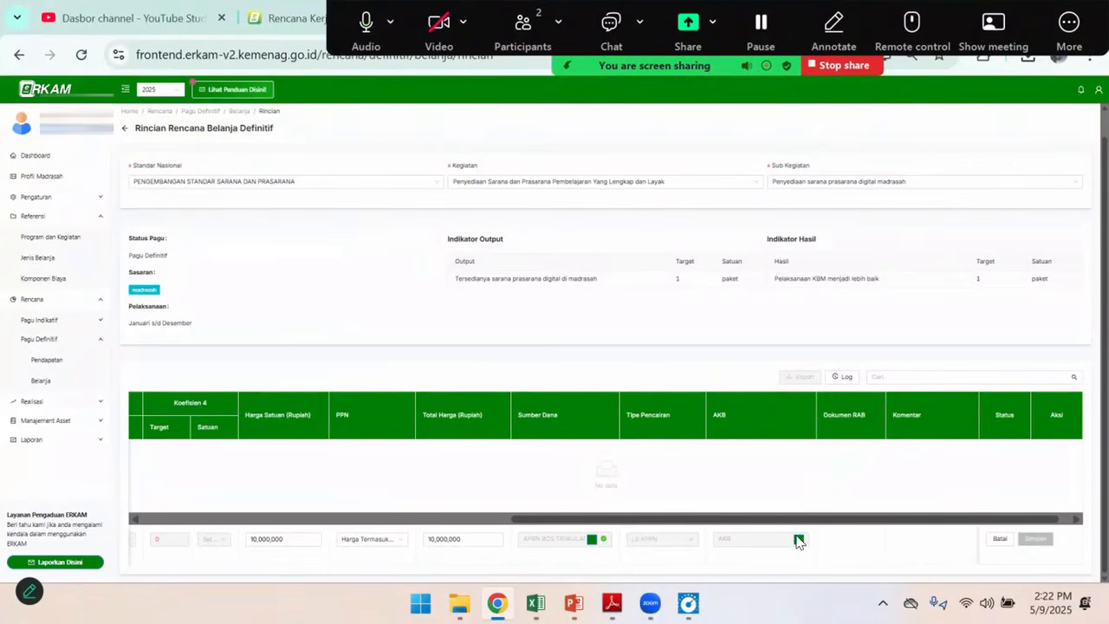
pyautogui.click(798, 541)
pyautogui.click(663, 230)
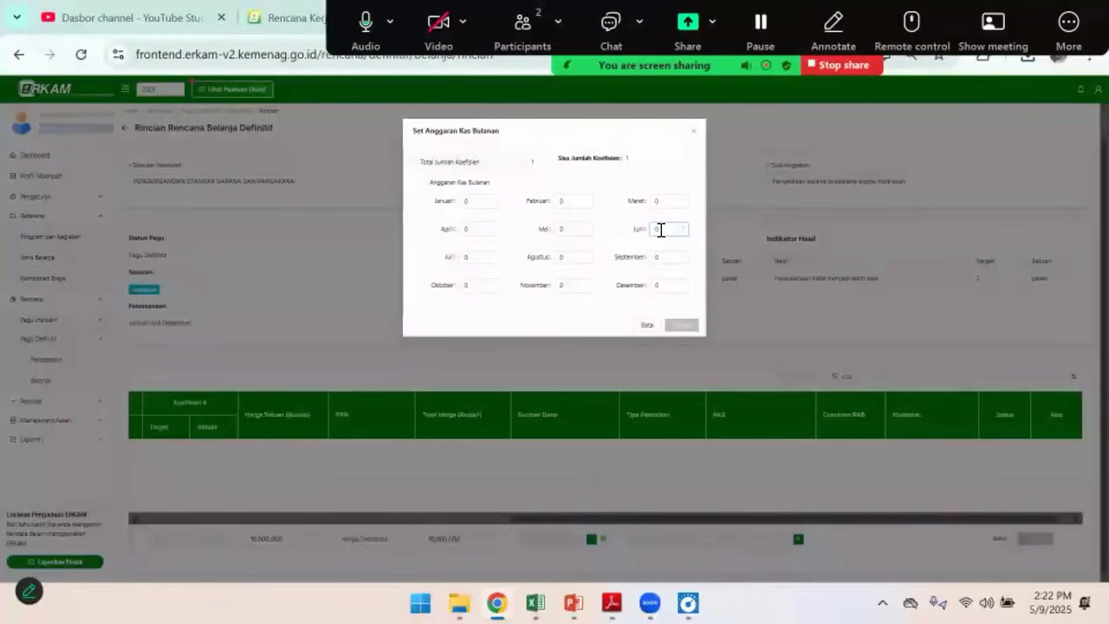
pyautogui.click(564, 229)
pyautogui.moveTo(563, 228); pyautogui.dragTo(544, 236)
pyautogui.write('1')
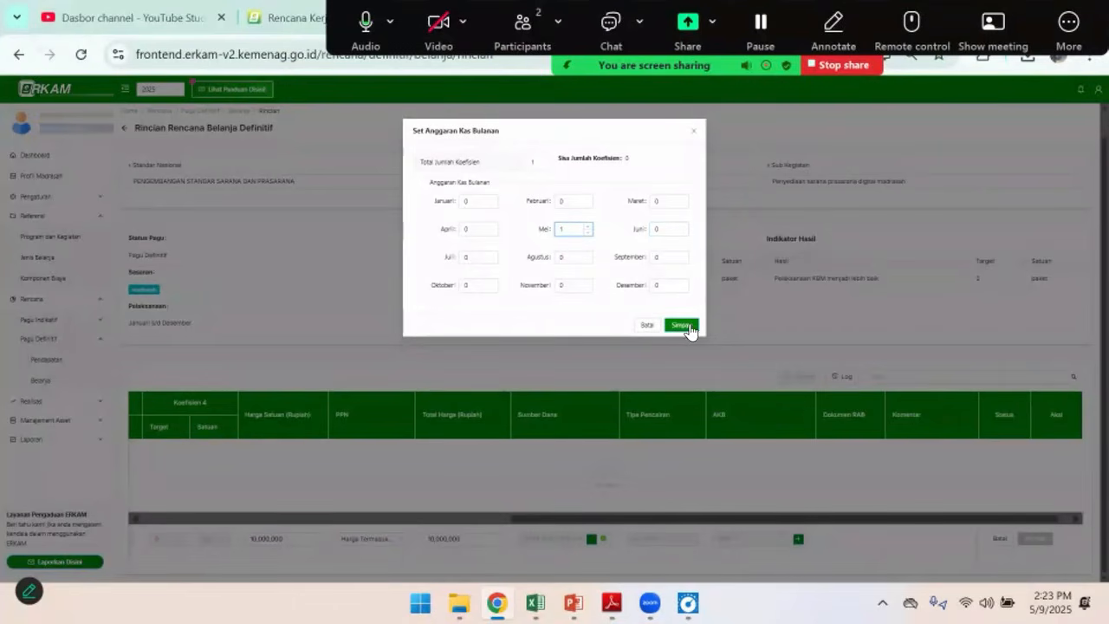
pyautogui.click(678, 325)
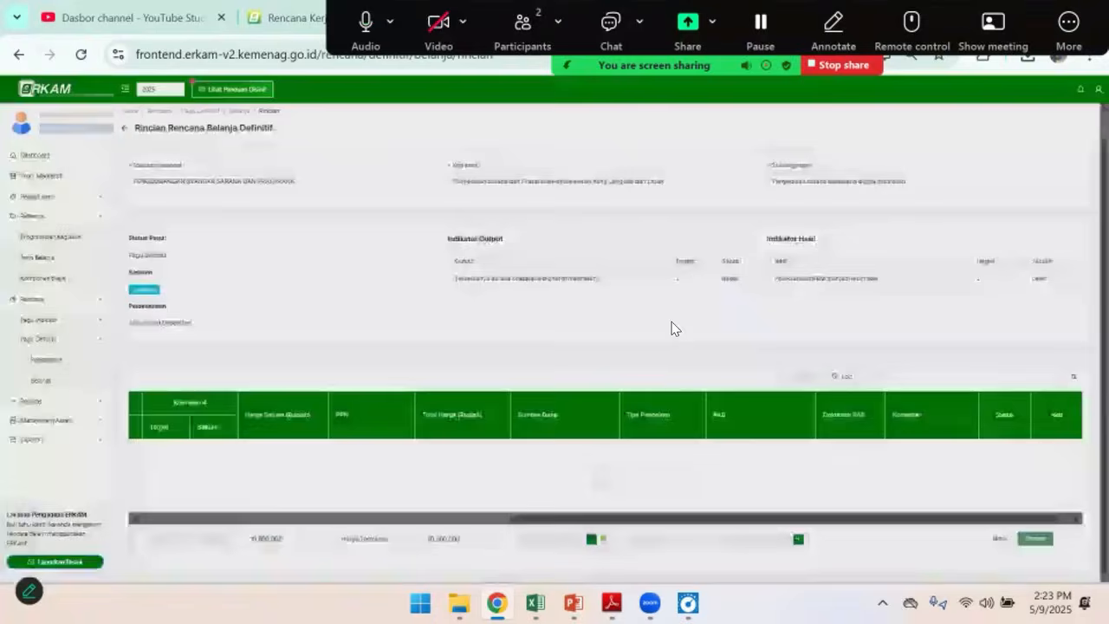
pyautogui.click(1040, 539)
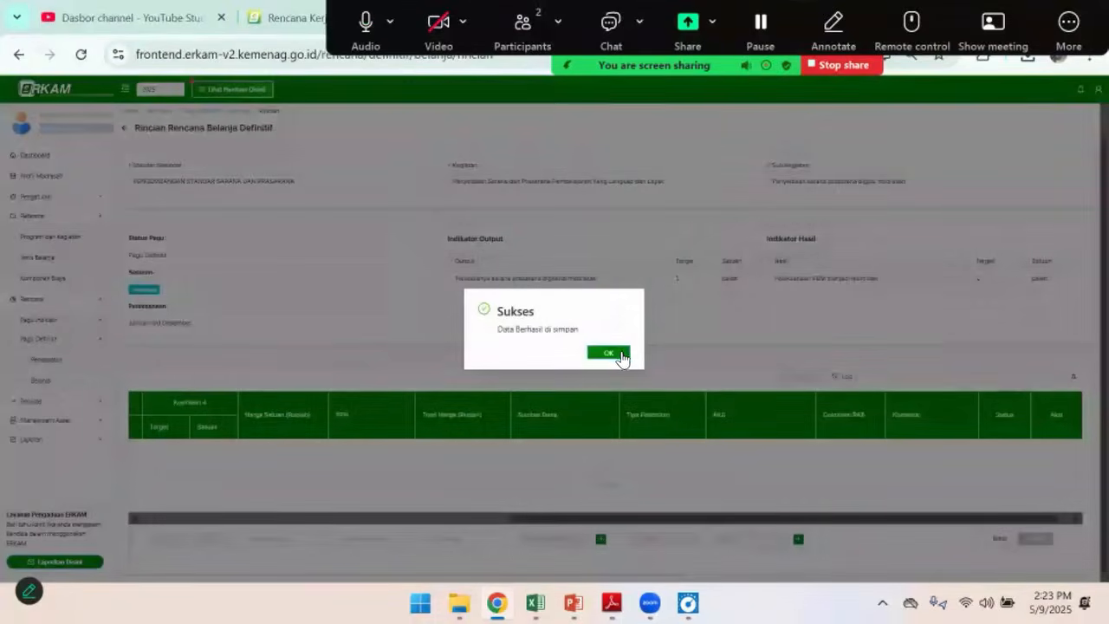
pyautogui.click(620, 353)
# Check the saved Laptop row against the Laptop line in the Excel budget and return to eRKAM
pyautogui.moveTo(663, 513); pyautogui.dragTo(356, 519)
pyautogui.moveTo(536, 603)
pyautogui.click(549, 535)
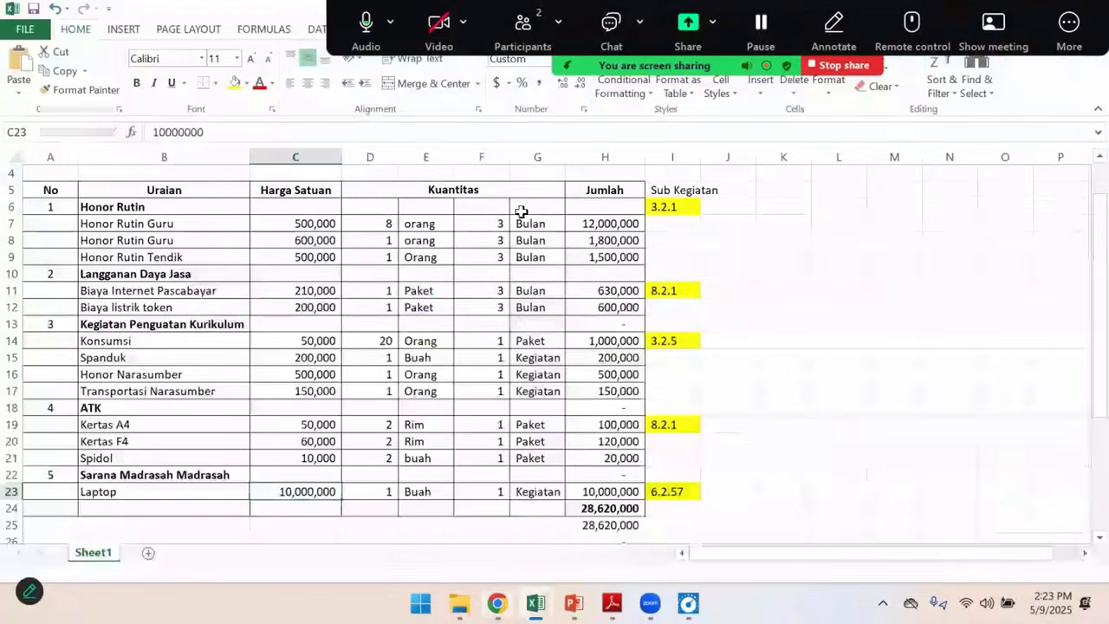
pyautogui.hotkey('alt', 'Tab')
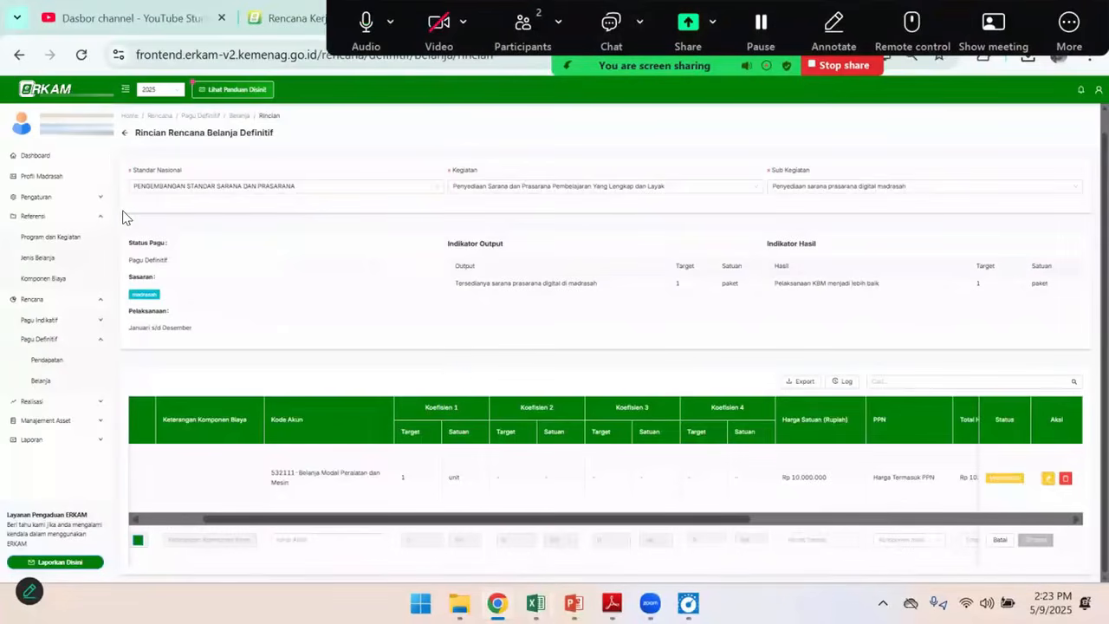
# Review the sub-activities in the Rencana Belanja Definitif list and open the details of Pelaksanaan Kegiatan Belajar Mengajar
pyautogui.click(125, 155)
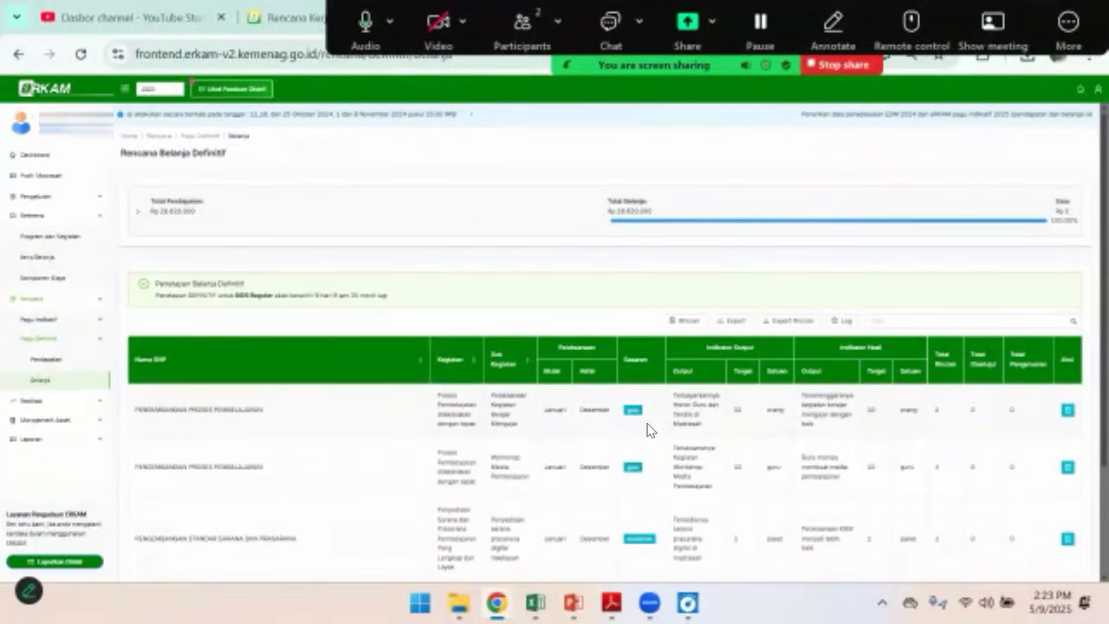
pyautogui.scroll(-2, 892, 416)
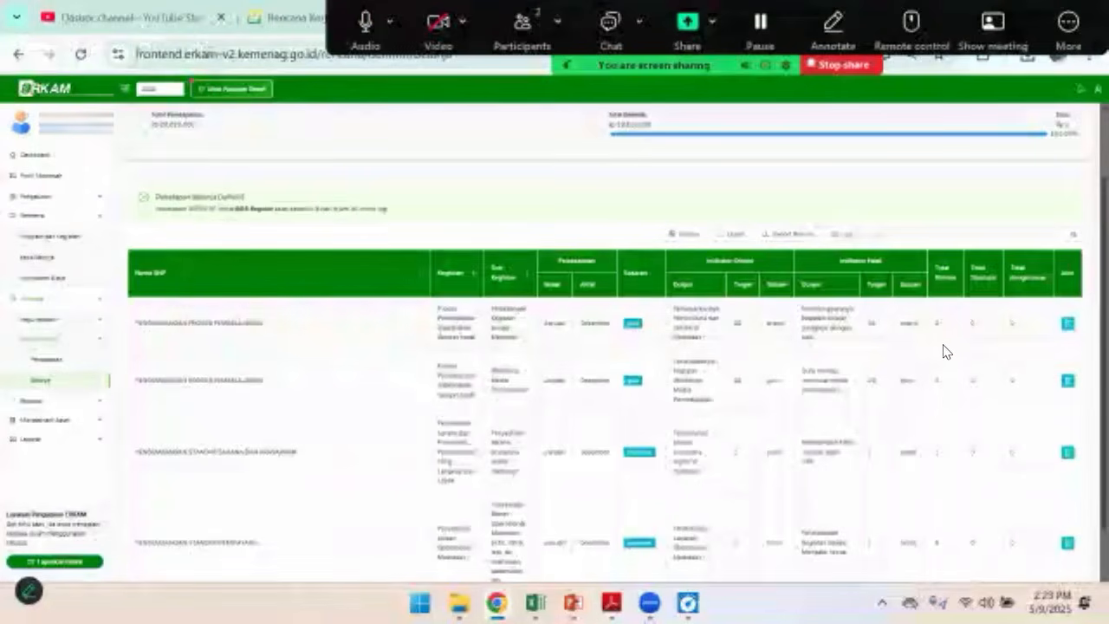
pyautogui.scroll(-1, 943, 436)
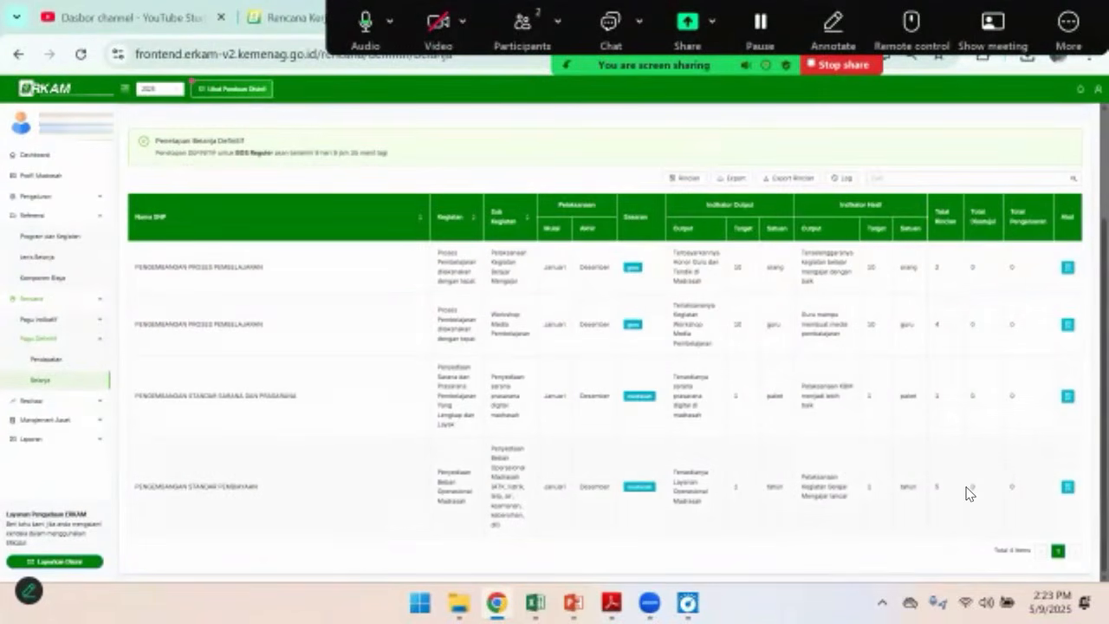
pyautogui.click(1068, 267)
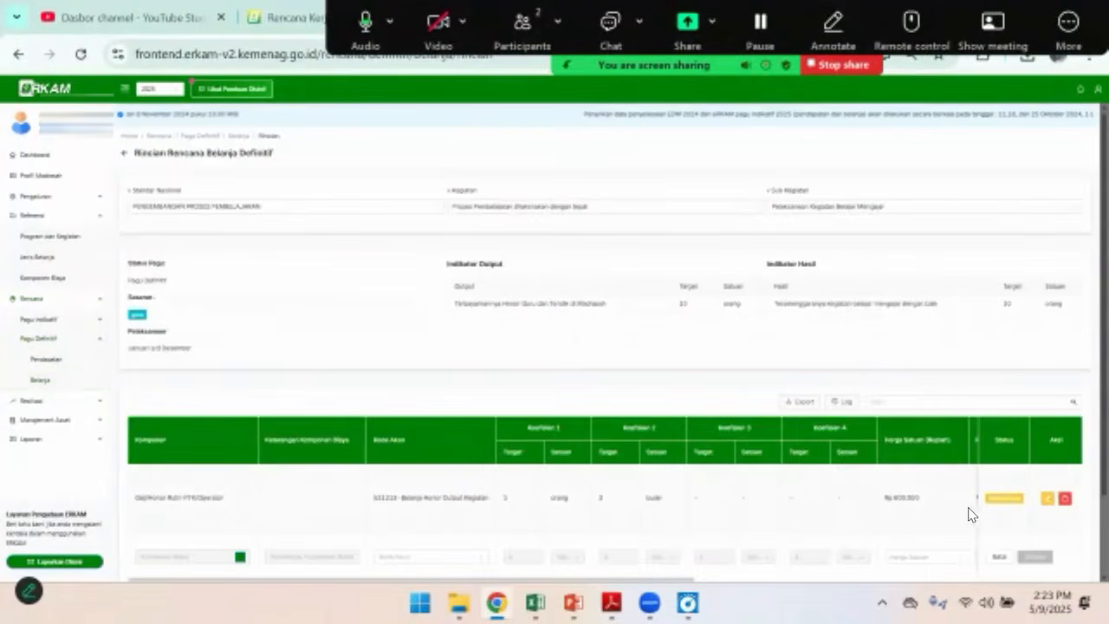
# Log out of the current account, sign back in with the account that approves budget items, and look over its dashboard
pyautogui.scroll(-2, 970, 514)
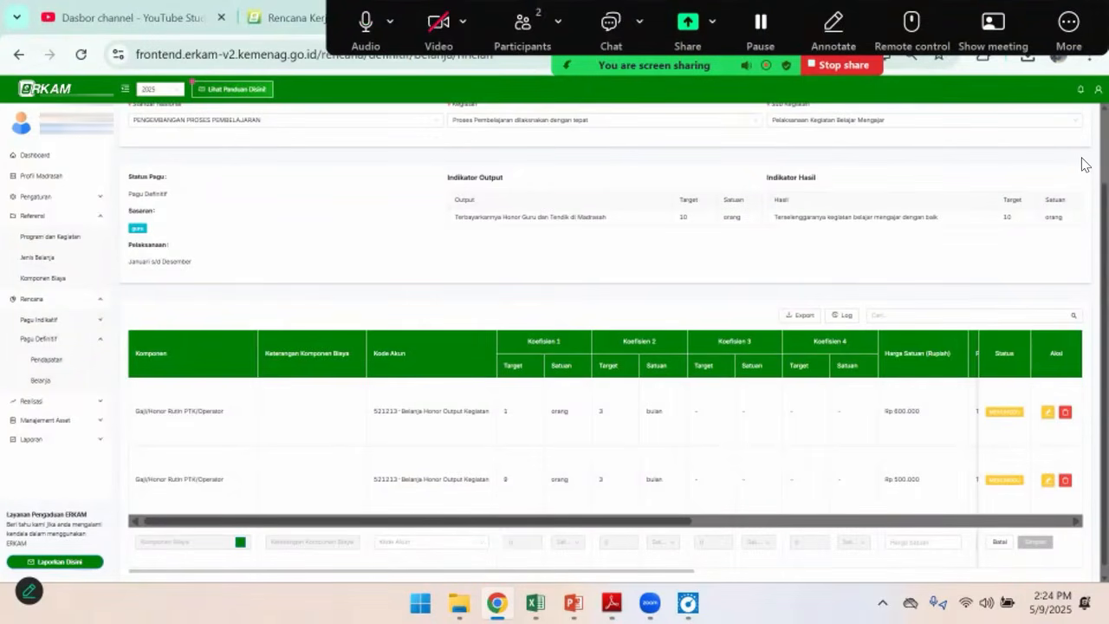
pyautogui.click(1090, 92)
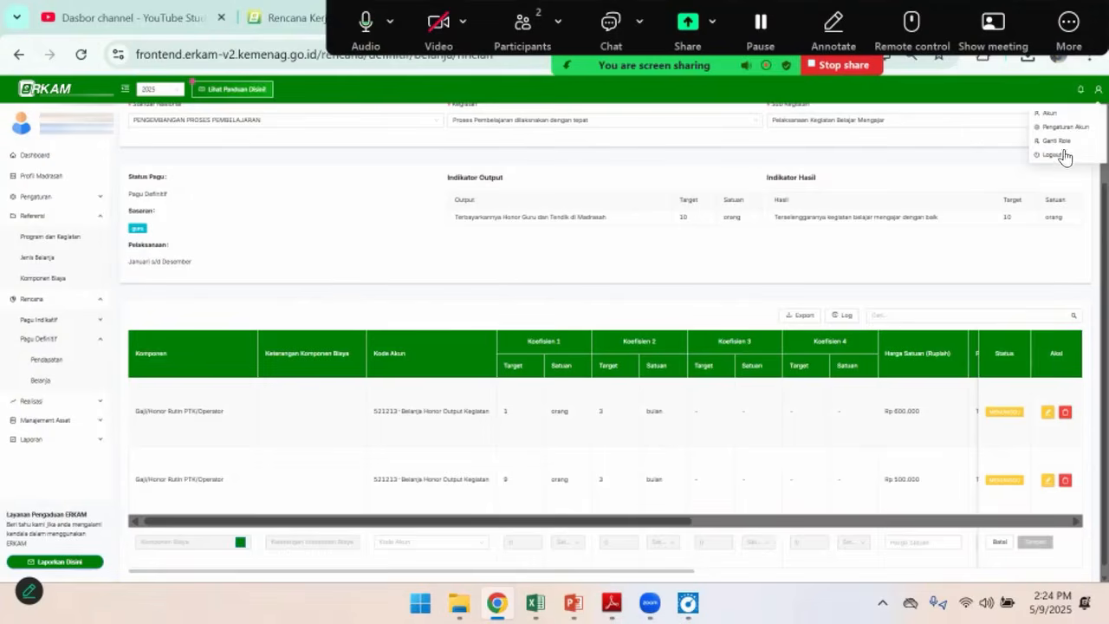
pyautogui.click(1064, 154)
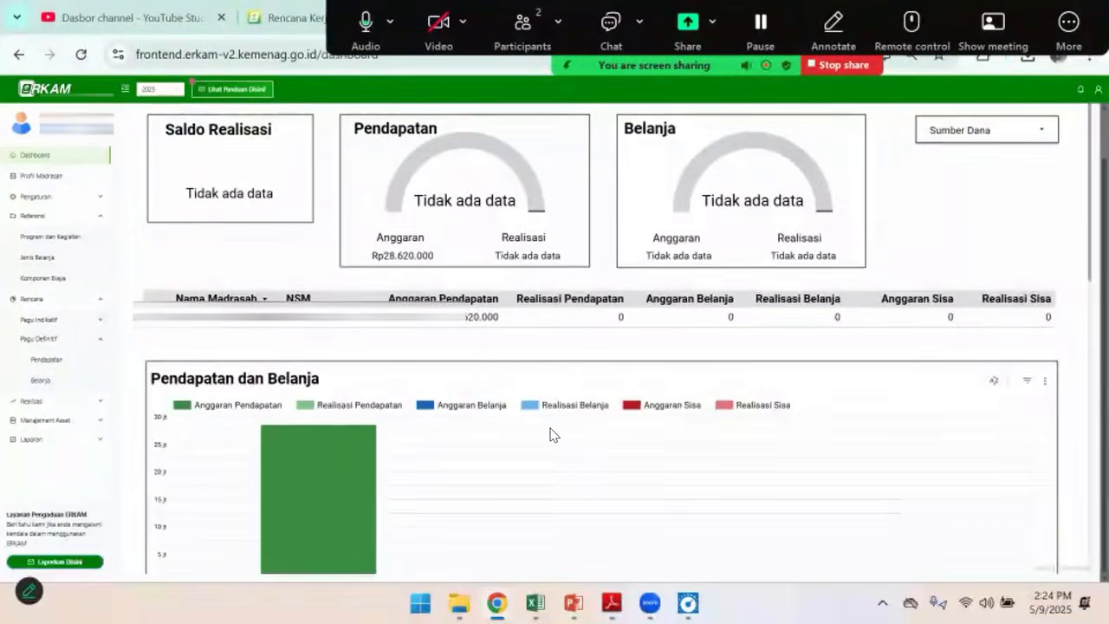
pyautogui.scroll(-2, 549, 434)
pyautogui.scroll(2, 549, 434)
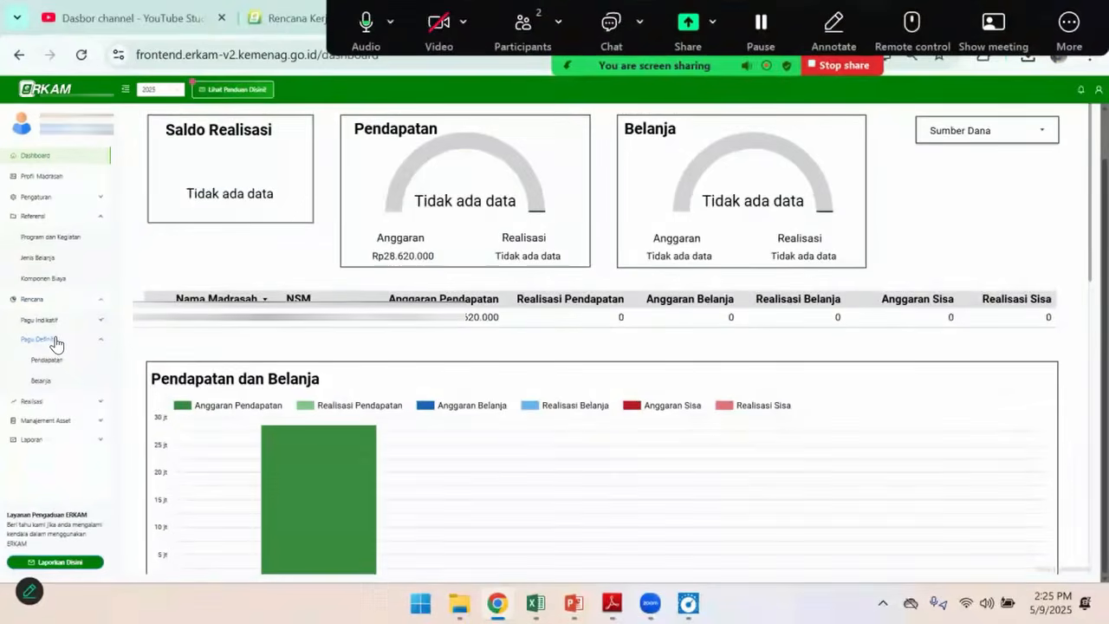
# Open the Pagu Definitif expenditure plan and review its totals and list of sub-activities
pyautogui.click(42, 385)
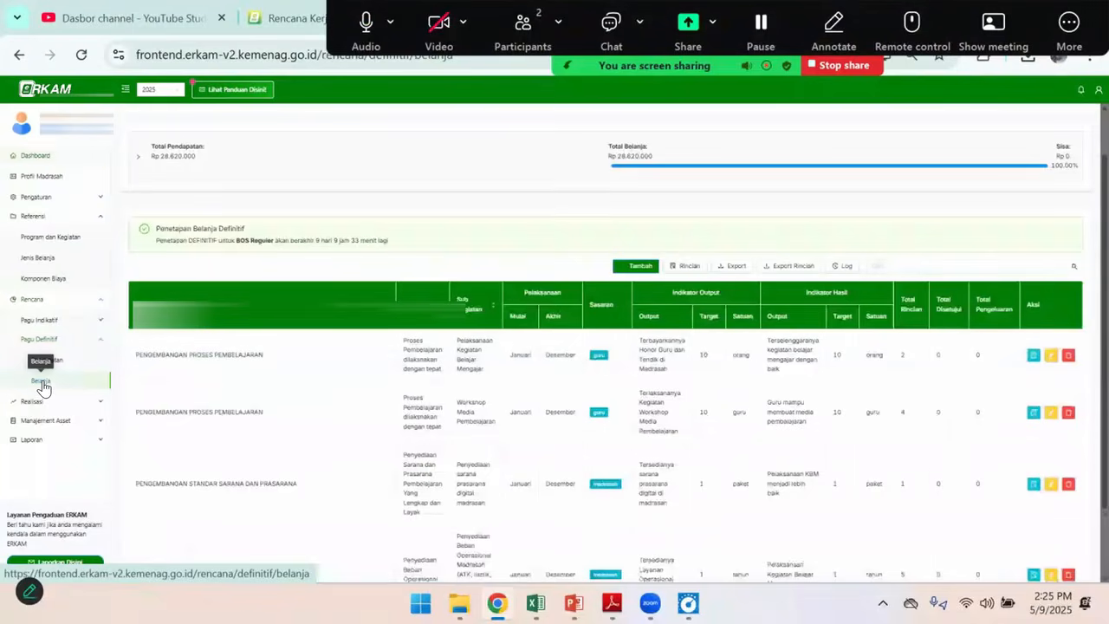
pyautogui.scroll(-2, 724, 419)
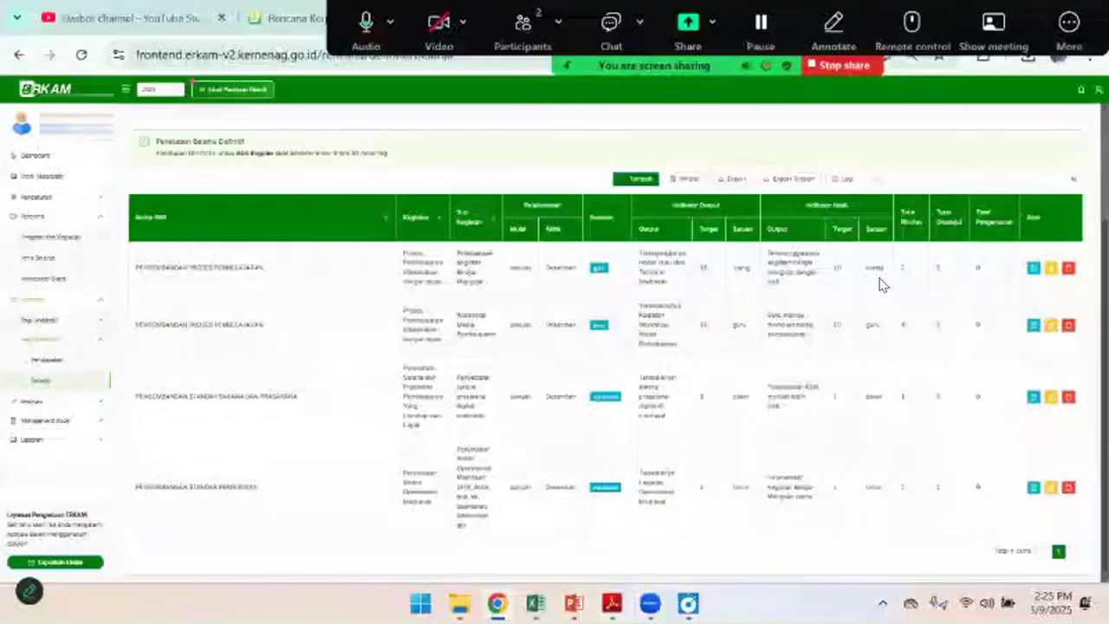
pyautogui.scroll(2, 738, 442)
pyautogui.scroll(-2, 738, 442)
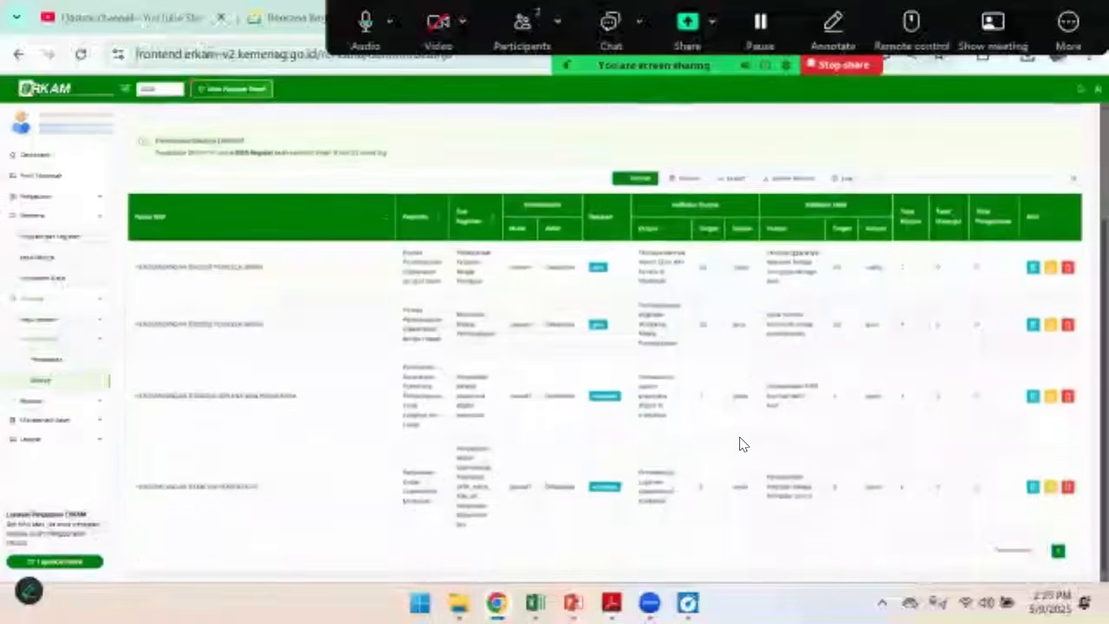
pyautogui.scroll(4, 738, 442)
pyautogui.scroll(-1, 871, 437)
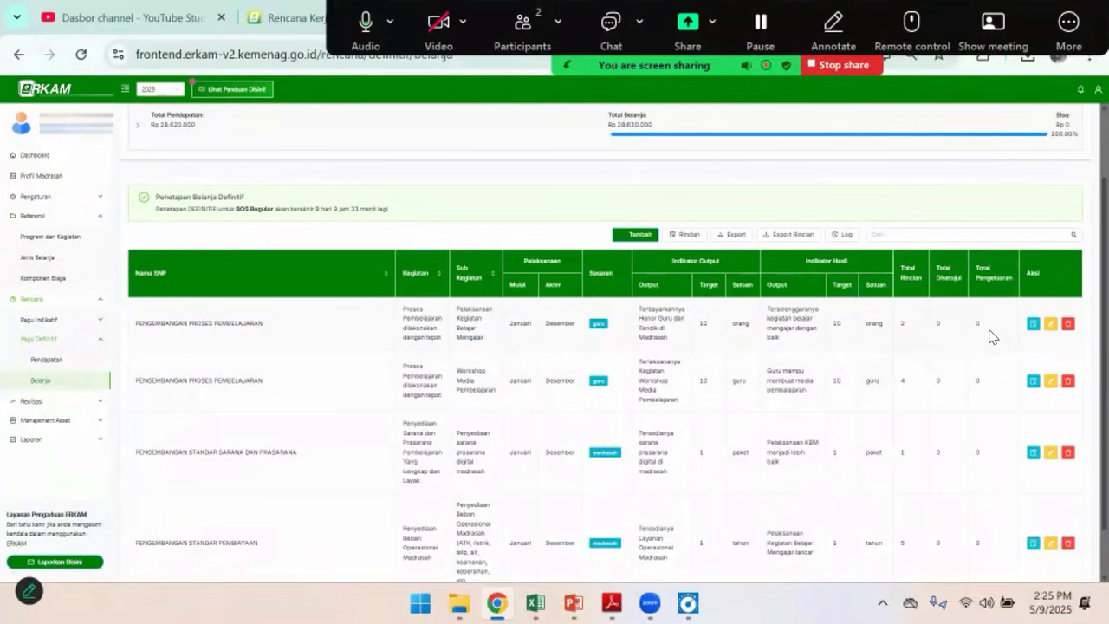
# Open the details of Pelaksanaan Kegiatan Belajar Mengajar and examine both honorarium rows' coefficients, prices, funding source and monthly cash budget
pyautogui.click(1034, 325)
pyautogui.scroll(-1, 419, 476)
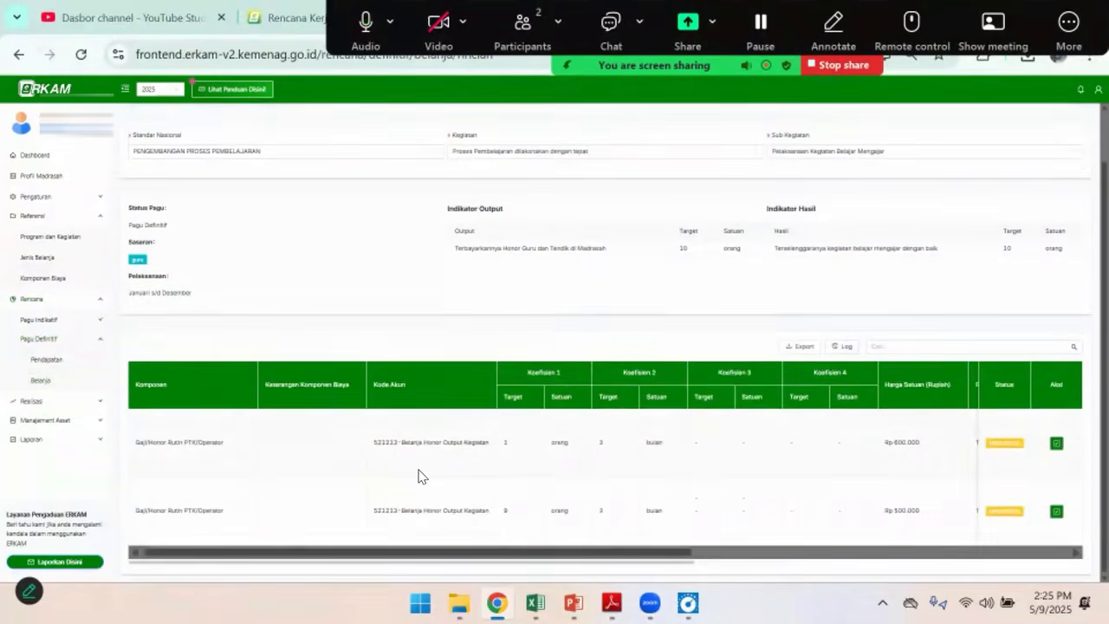
pyautogui.moveTo(450, 551); pyautogui.dragTo(411, 556)
pyautogui.moveTo(626, 555); pyautogui.dragTo(1040, 552)
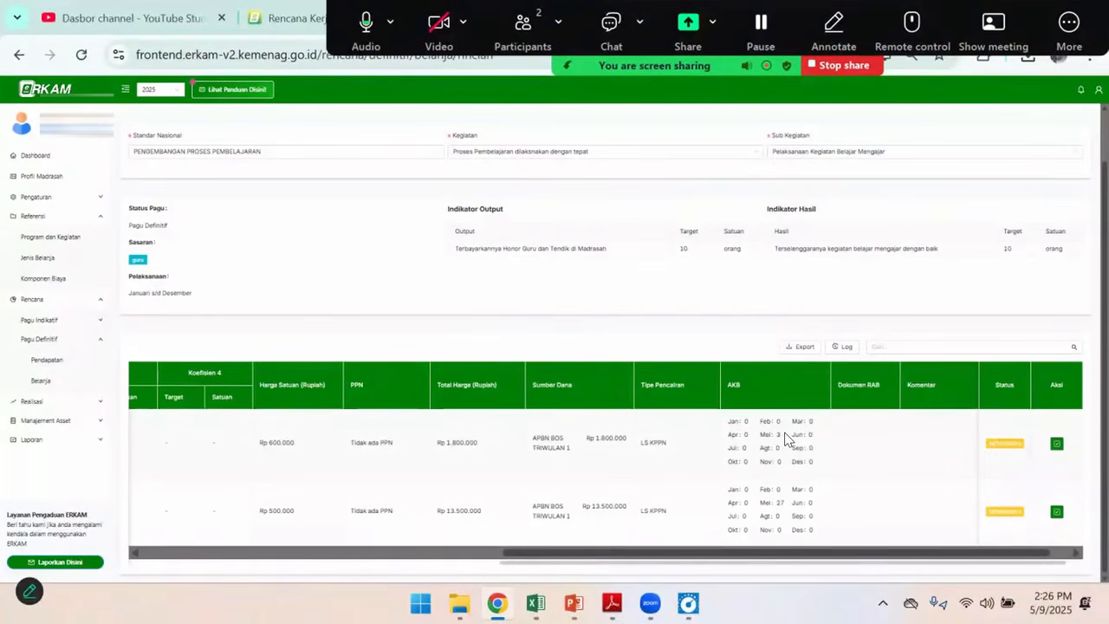
pyautogui.moveTo(774, 551); pyautogui.dragTo(336, 570)
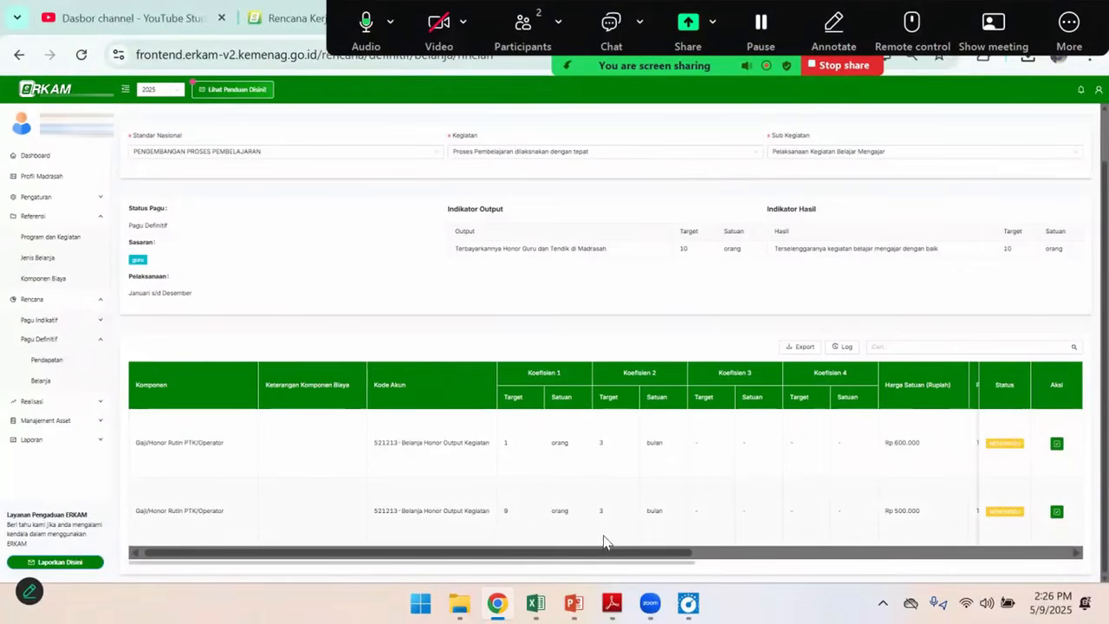
pyautogui.moveTo(604, 560); pyautogui.dragTo(805, 560)
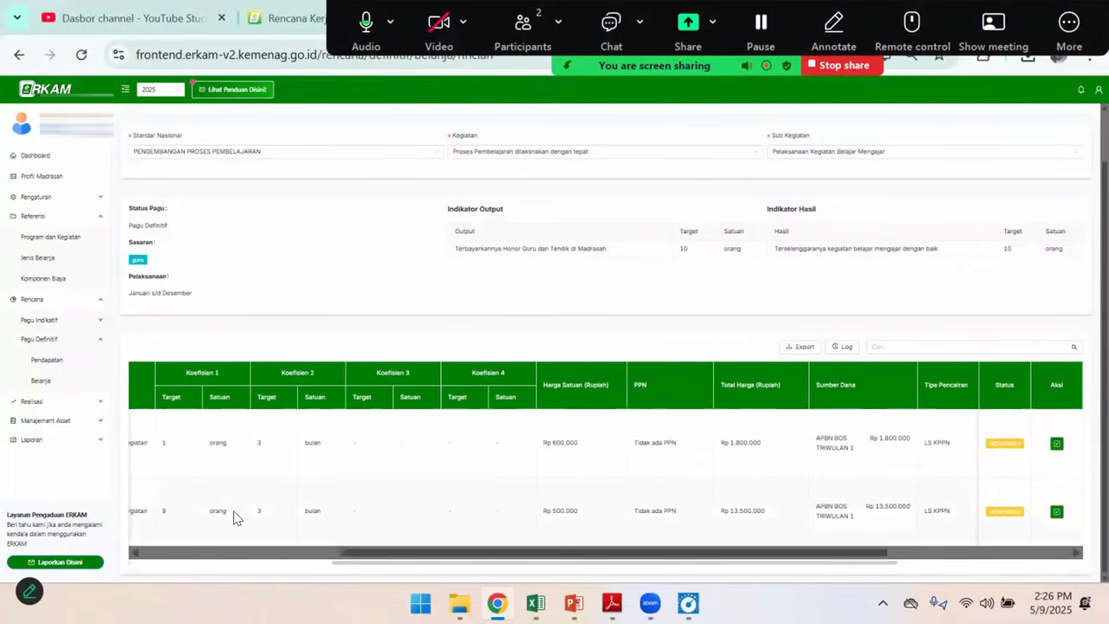
pyautogui.moveTo(561, 554); pyautogui.dragTo(736, 555)
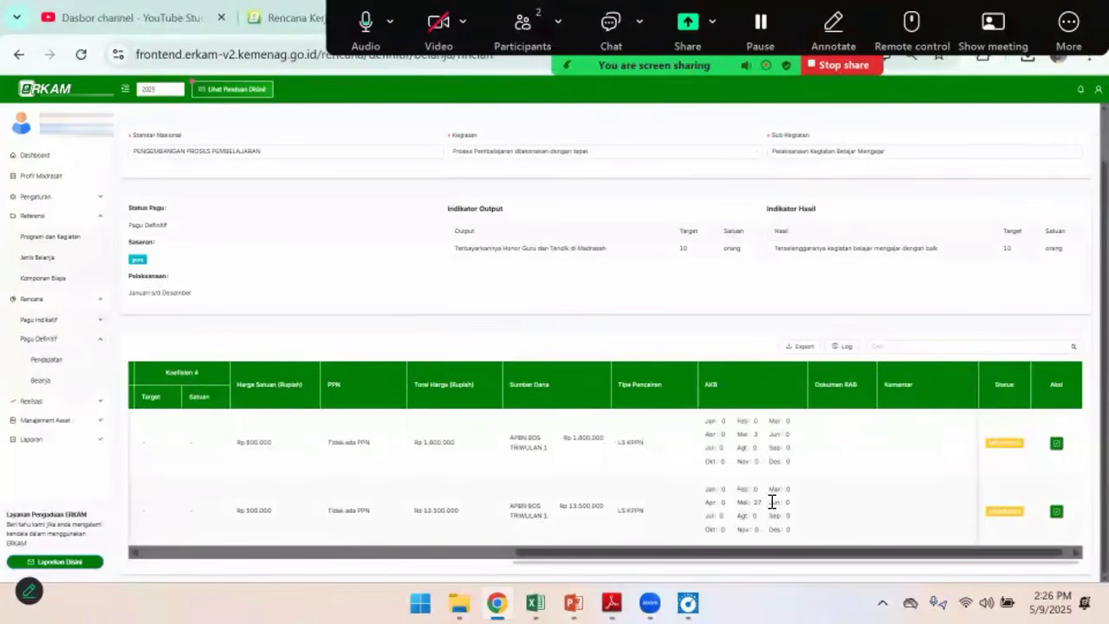
pyautogui.moveTo(772, 557); pyautogui.dragTo(537, 563)
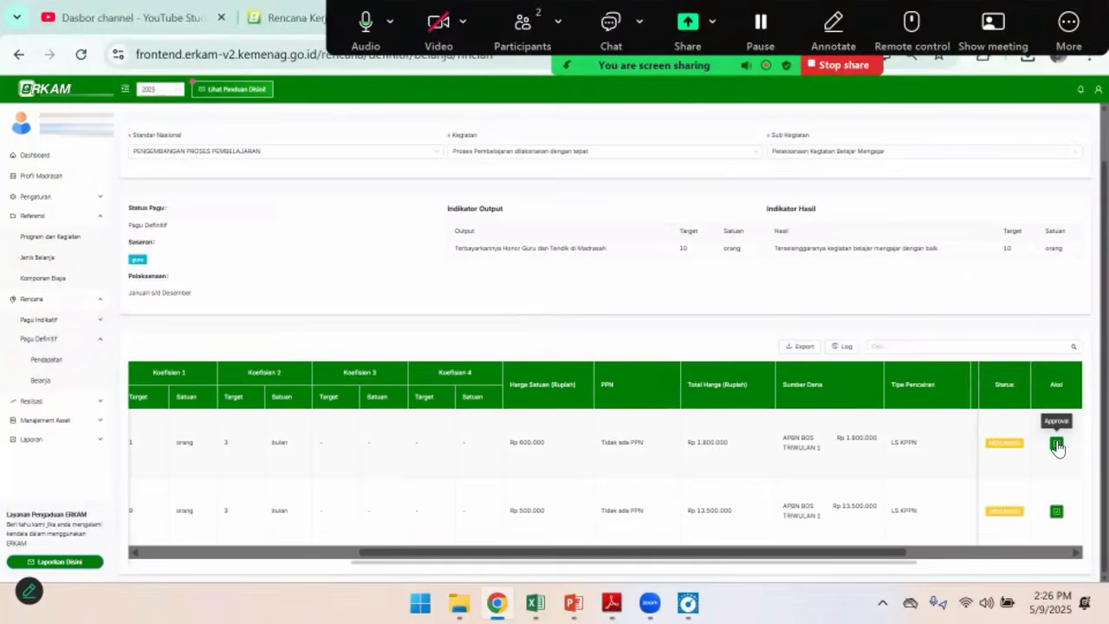
# Try the rejection note "satuanya salah" on the Rp 600.000 Gaji/Honor Rutin PTK/Operator item, clear it, and approve the item
pyautogui.click(1057, 444)
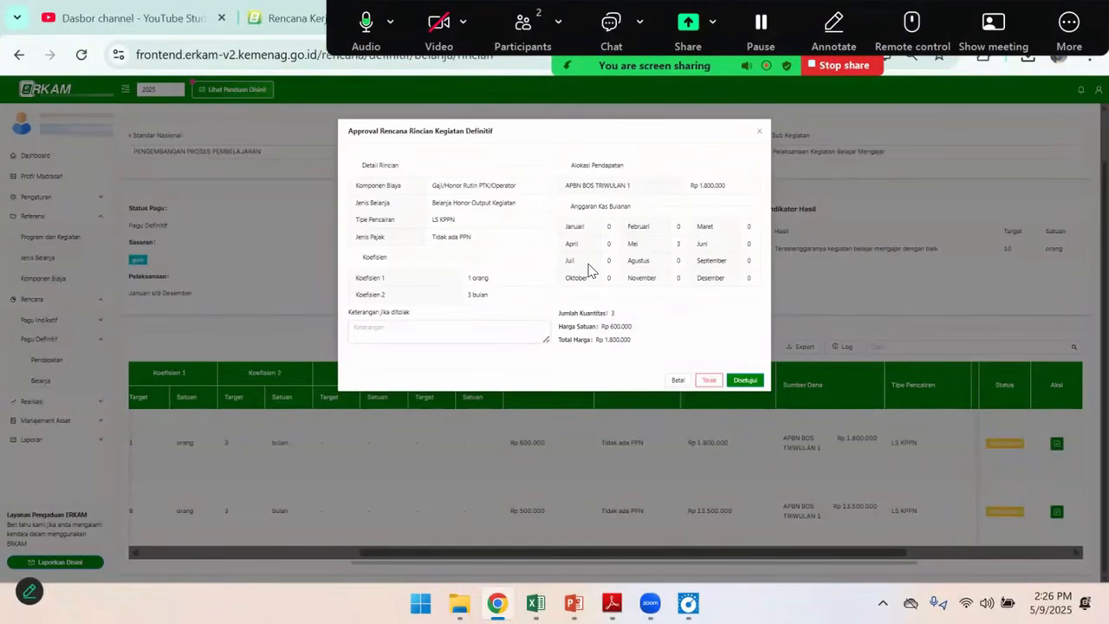
pyautogui.click(446, 330)
pyautogui.click(355, 328)
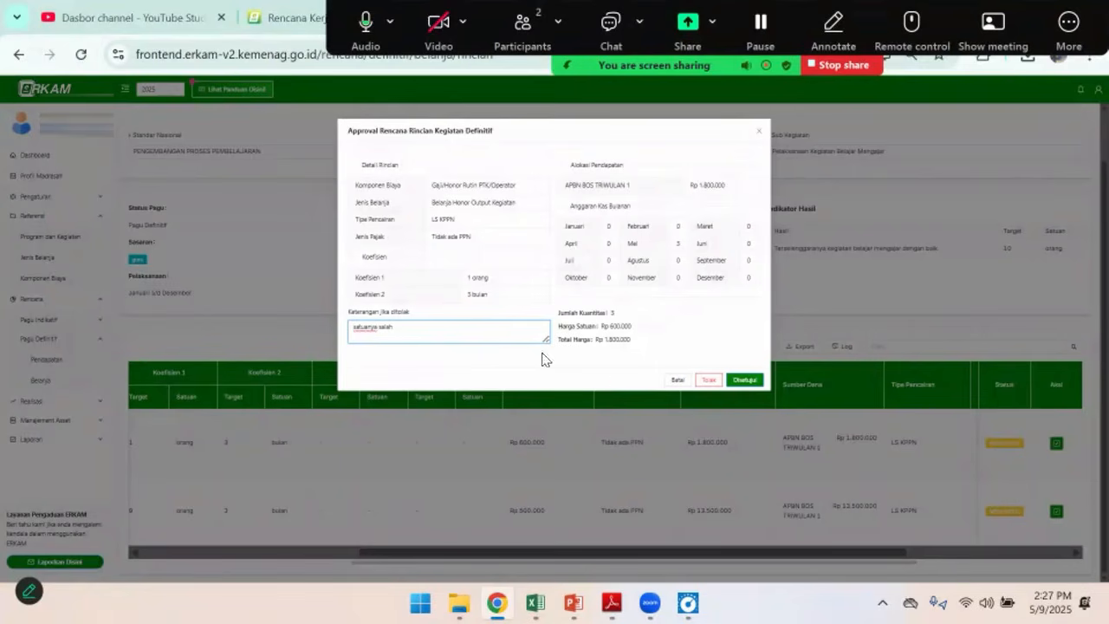
pyautogui.moveTo(443, 330); pyautogui.dragTo(309, 326)
pyautogui.press('BackSpace')
pyautogui.click(747, 383)
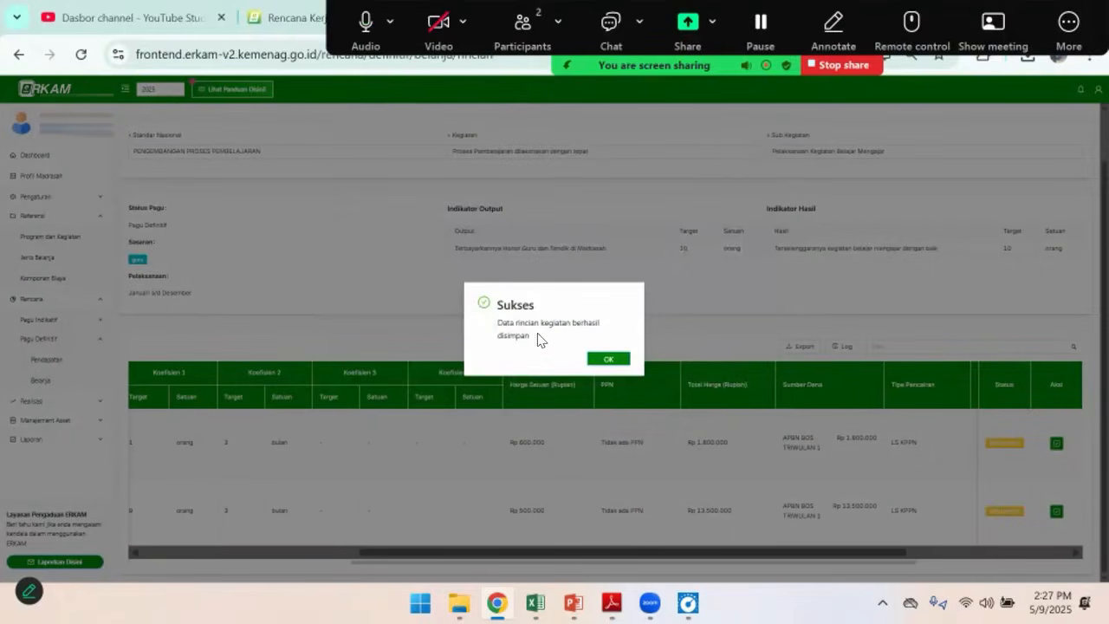
pyautogui.click(609, 364)
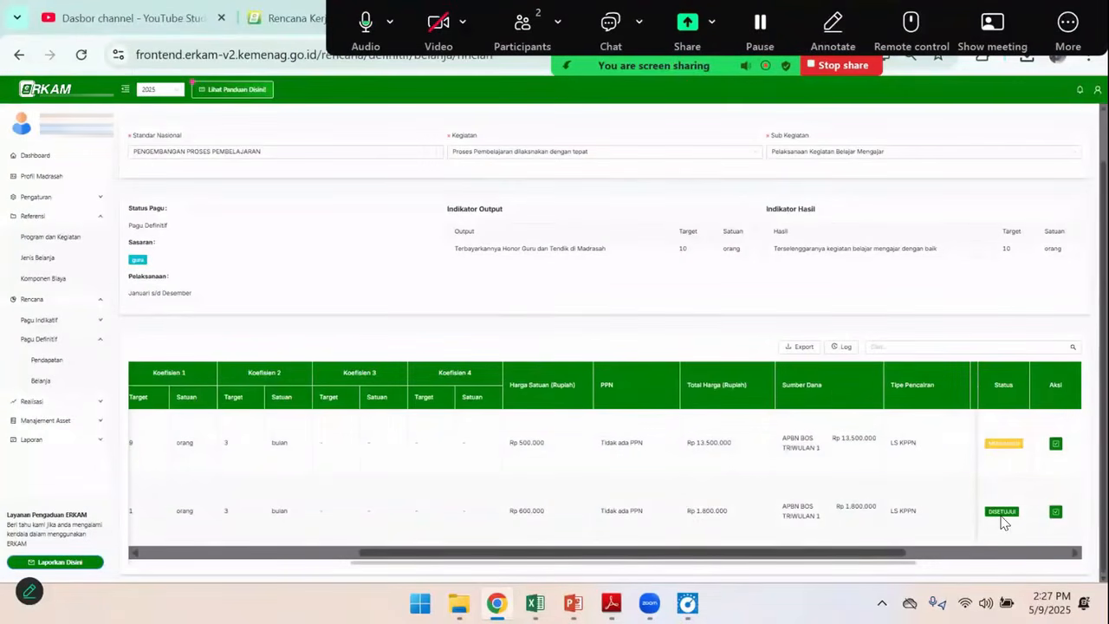
# Approve the Rp 500.000 Gaji/Honor Rutin PTK/Operator item and return to the Rencana Belanja Definitif list
pyautogui.click(1055, 444)
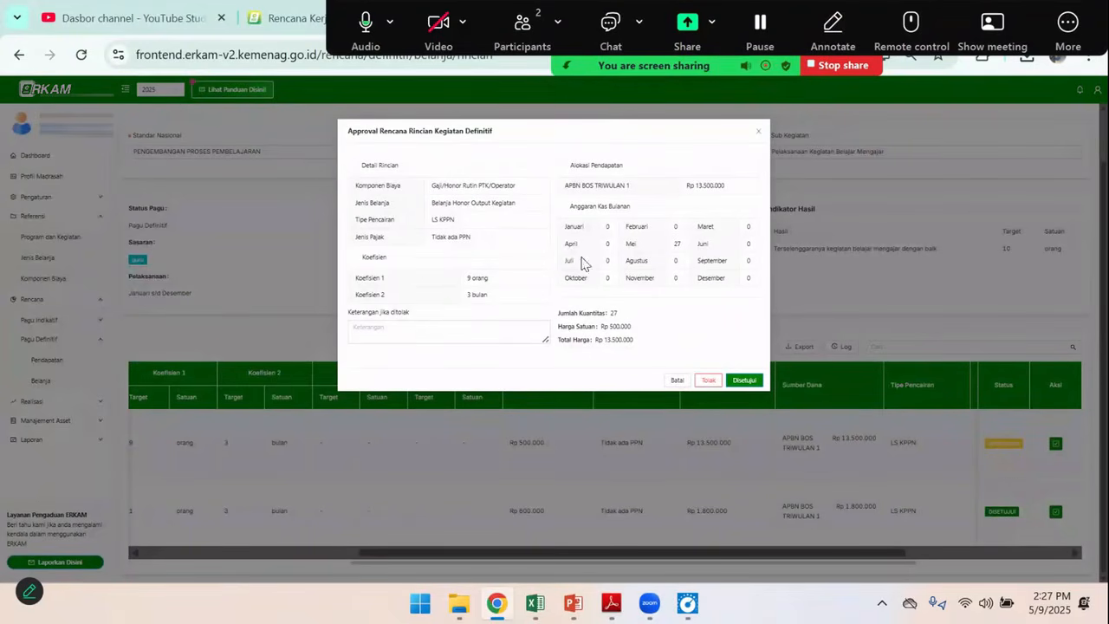
pyautogui.click(750, 385)
pyautogui.click(617, 362)
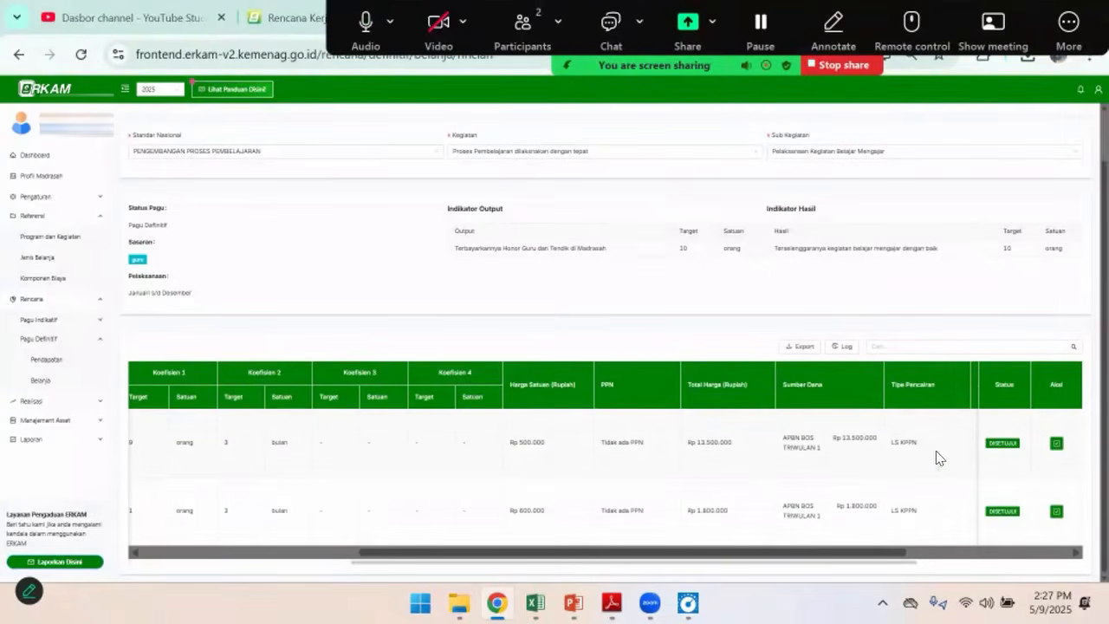
pyautogui.moveTo(839, 559); pyautogui.dragTo(430, 554)
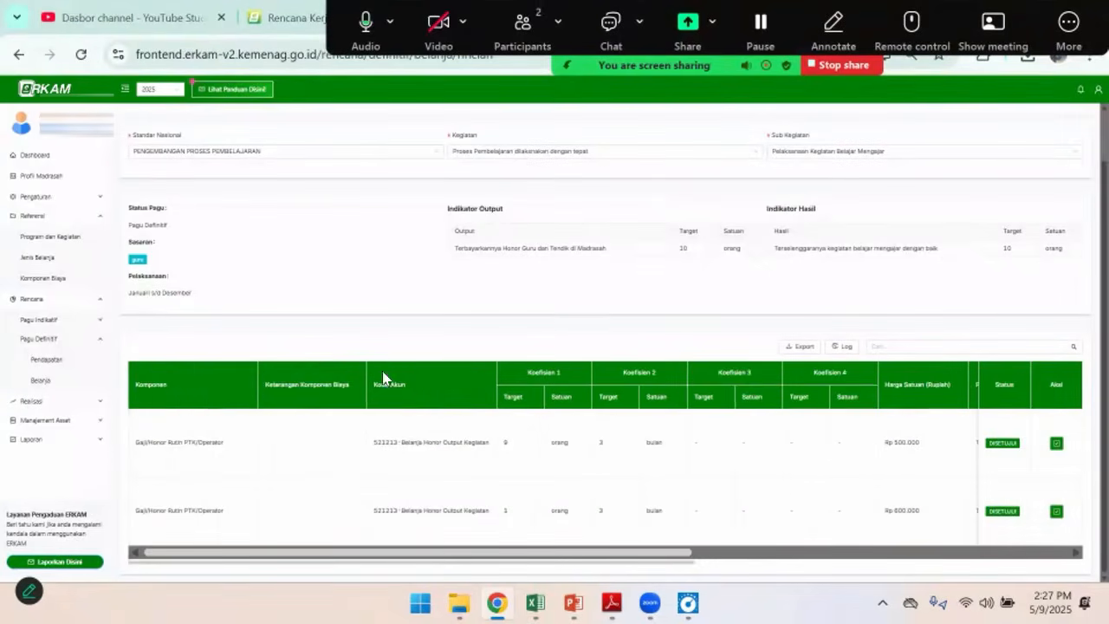
pyautogui.scroll(1, 187, 220)
pyautogui.click(122, 155)
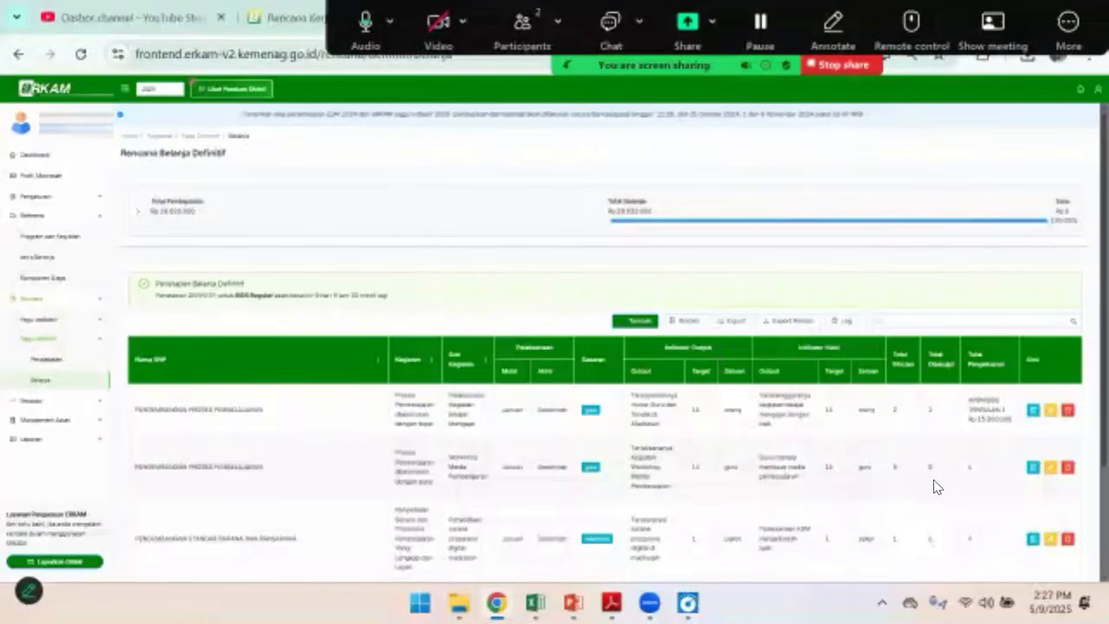
# Open the details of the Workshop Media Pembelajaran sub-activity and approve its Honor Narasumber item
pyautogui.scroll(-1, 933, 484)
pyautogui.click(1033, 381)
pyautogui.scroll(-2, 641, 382)
pyautogui.scroll(-1, 650, 414)
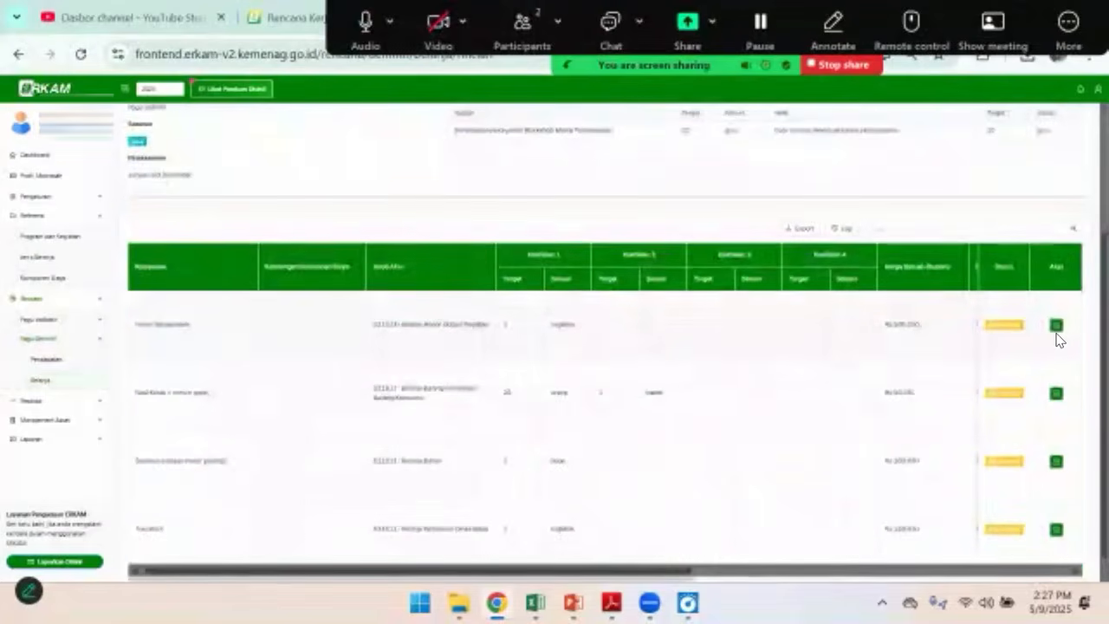
pyautogui.click(1056, 326)
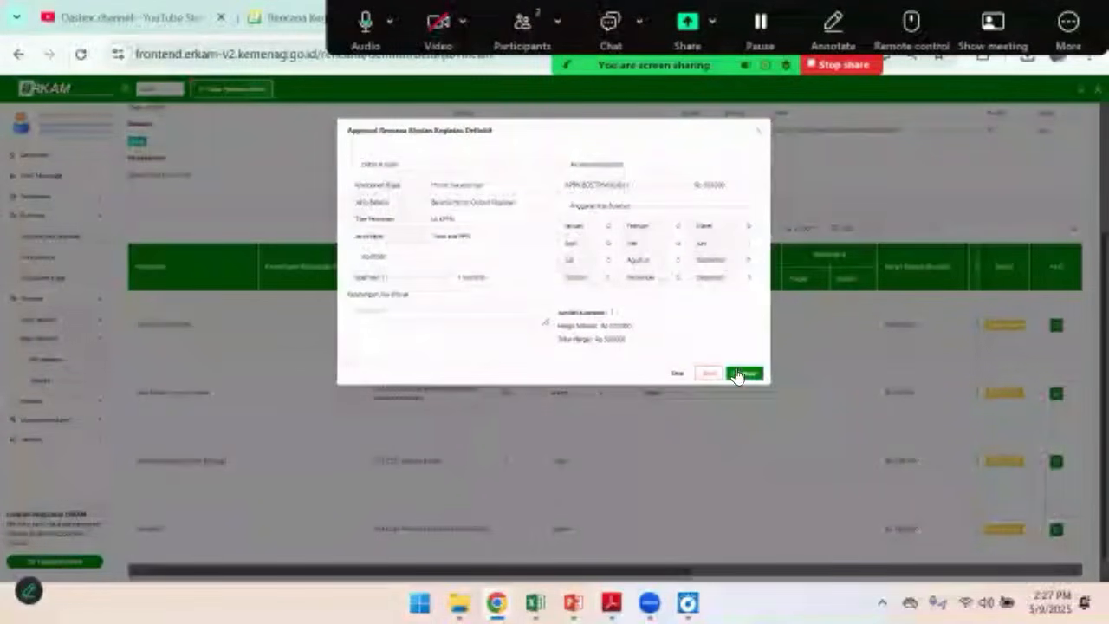
pyautogui.click(742, 374)
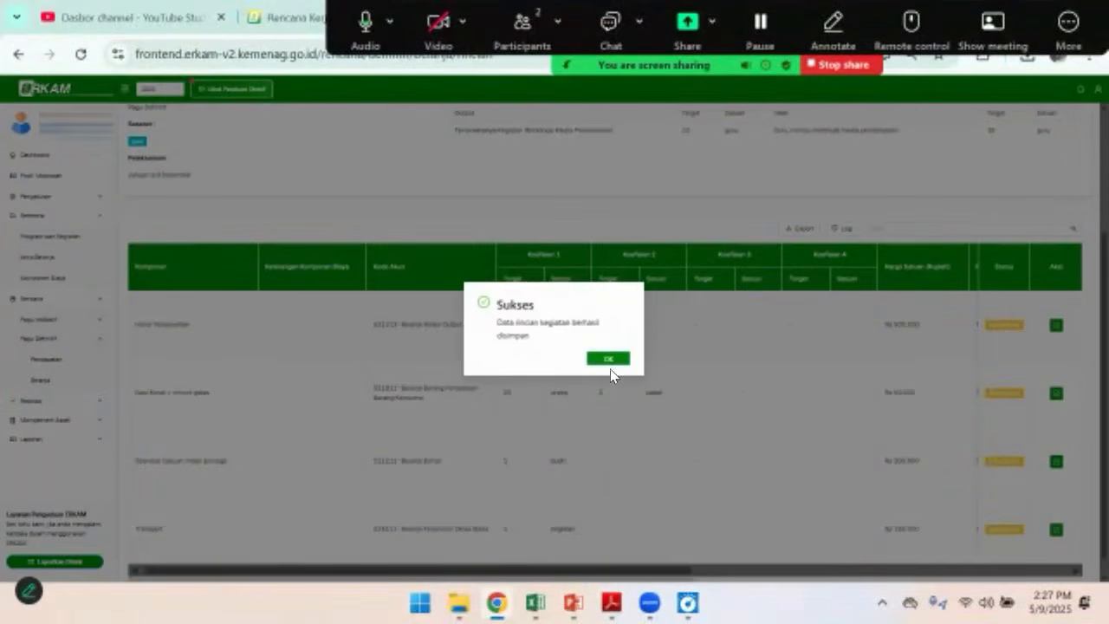
pyautogui.click(609, 361)
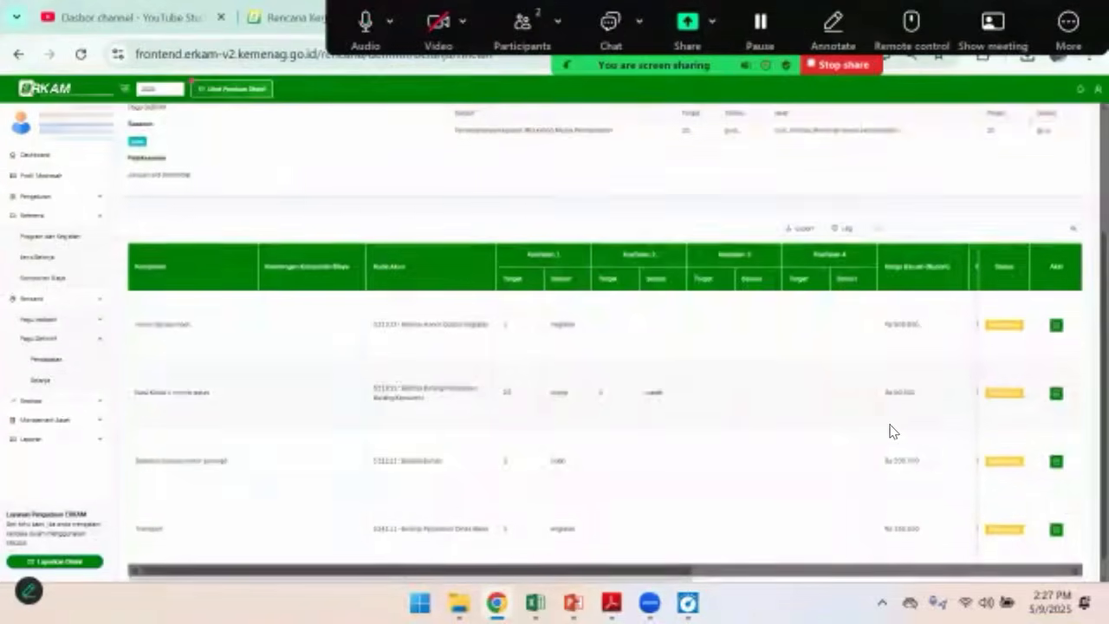
# Approve the Nasi Kotak + minum gelas and Spanduk (satuan meter persegi) items of the workshop
pyautogui.click(1051, 374)
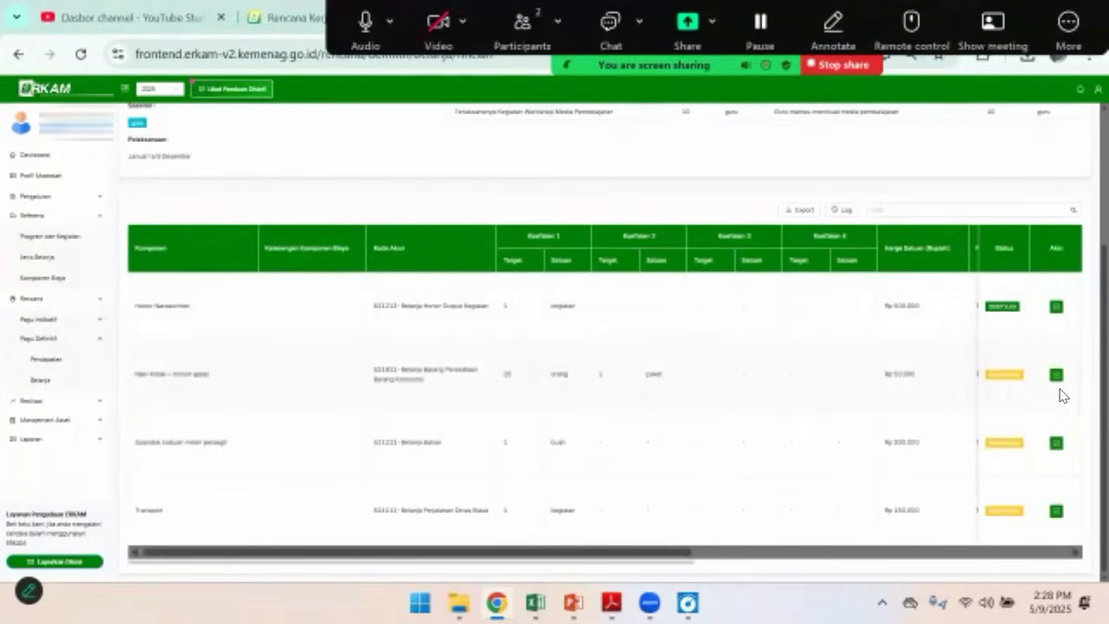
pyautogui.click(1057, 374)
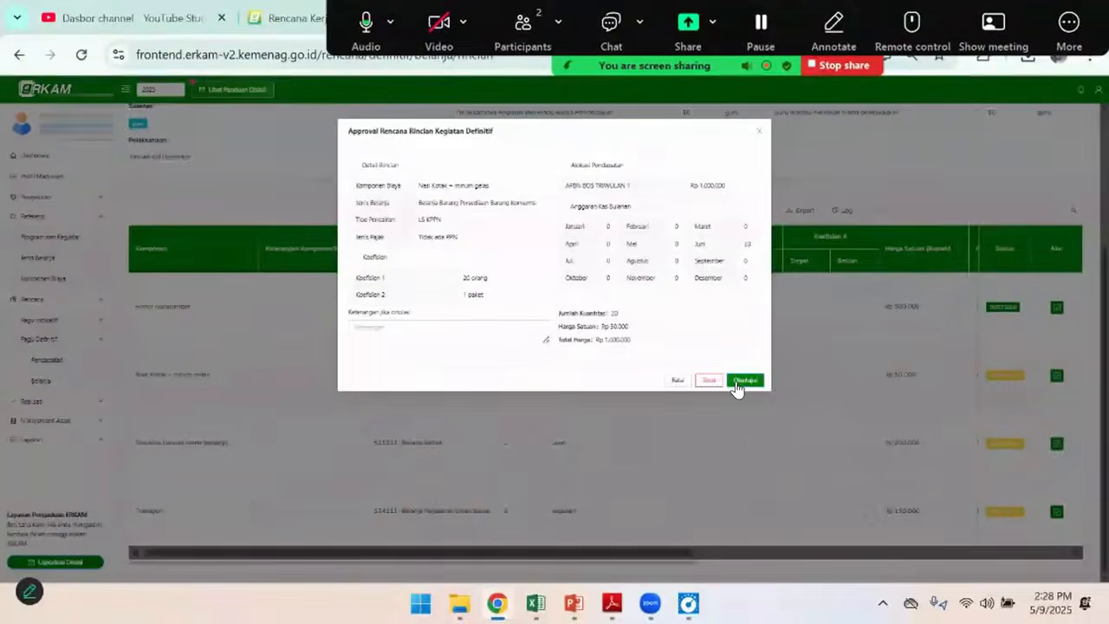
pyautogui.click(736, 382)
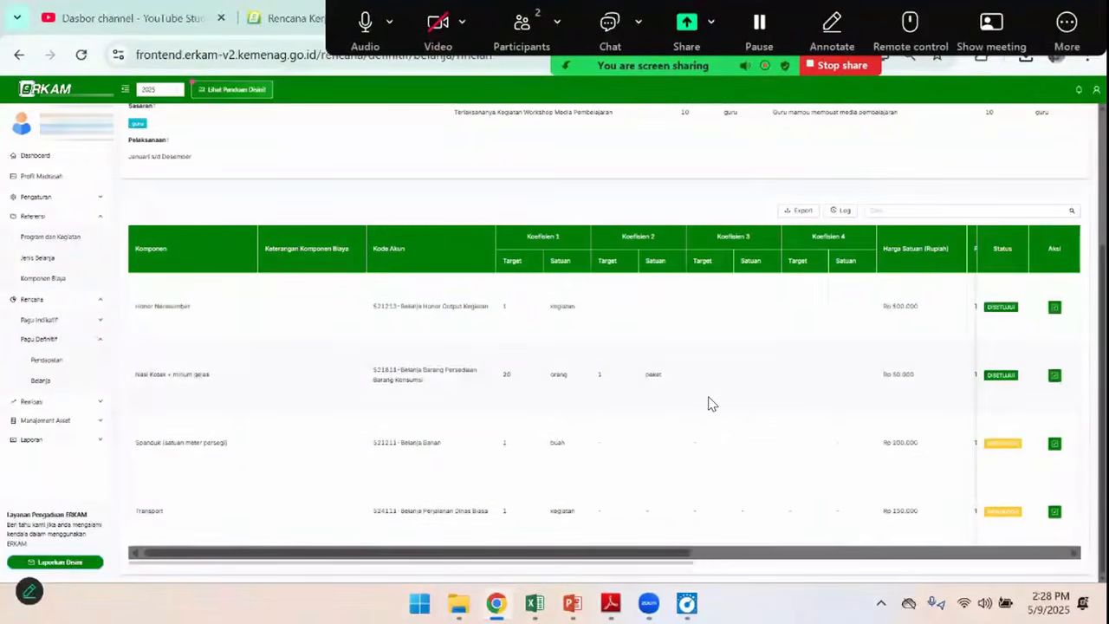
pyautogui.click(1054, 444)
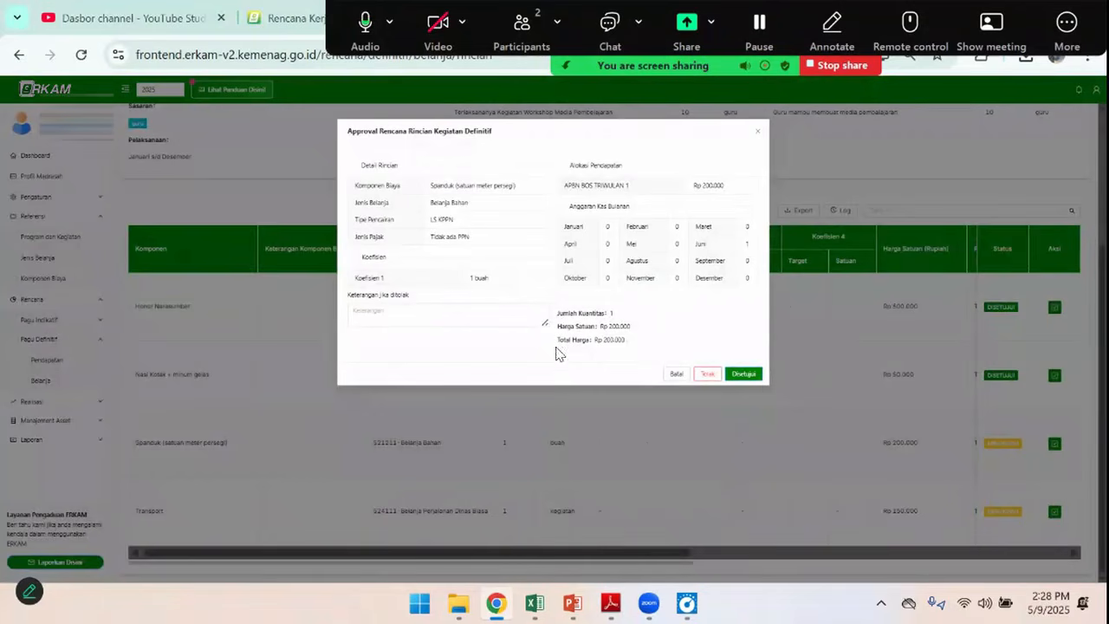
pyautogui.click(743, 376)
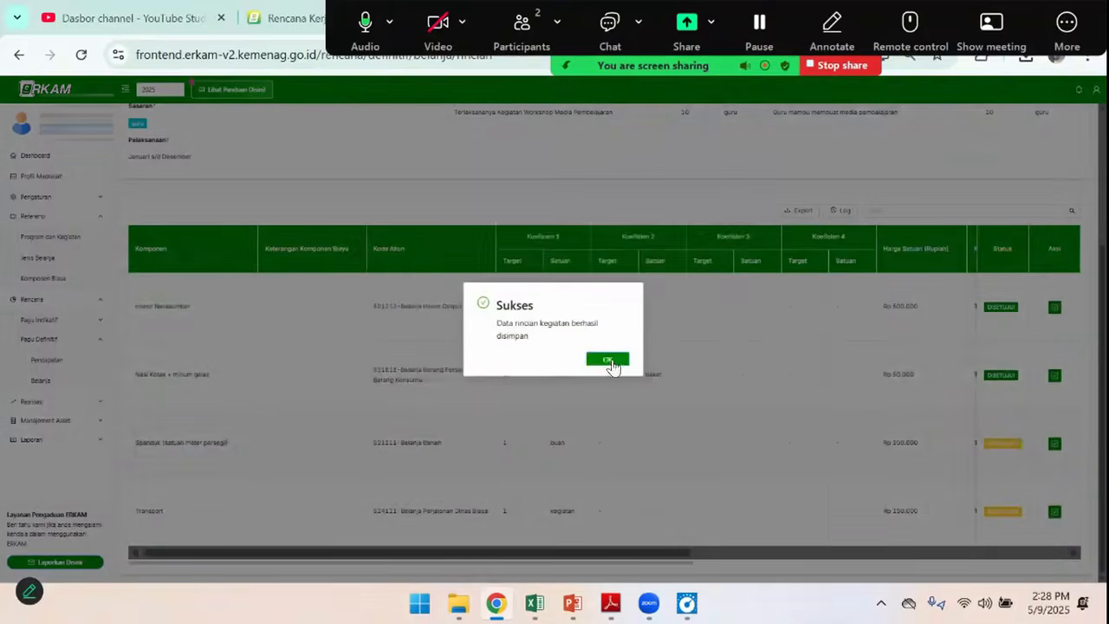
pyautogui.click(608, 361)
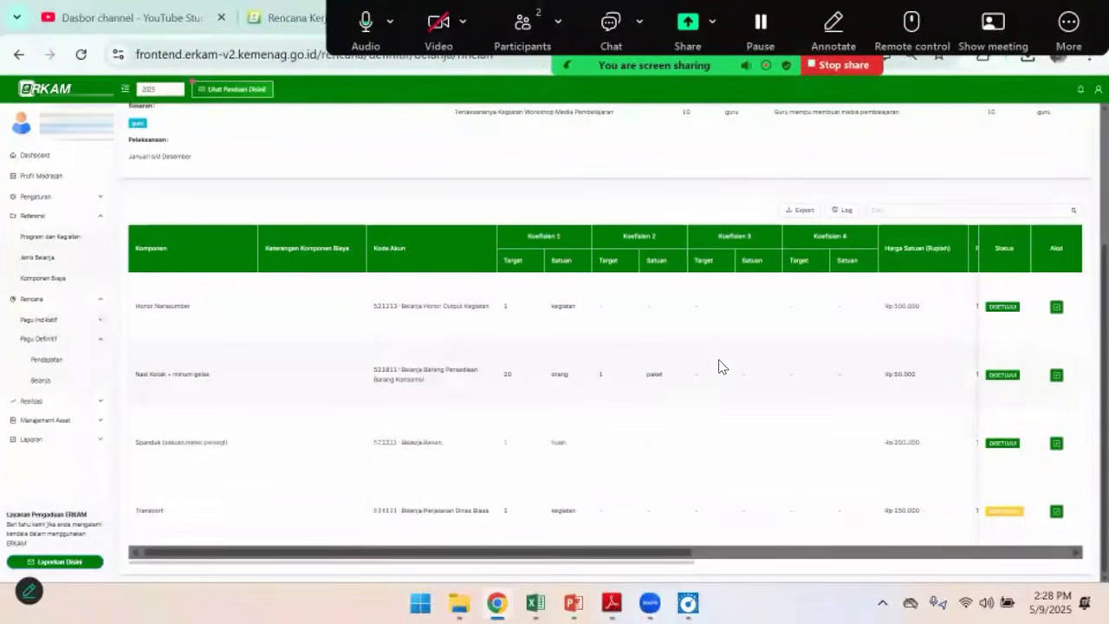
# Approve the Transport item of the Workshop Media Pembelajaran sub-activity
pyautogui.click(1056, 511)
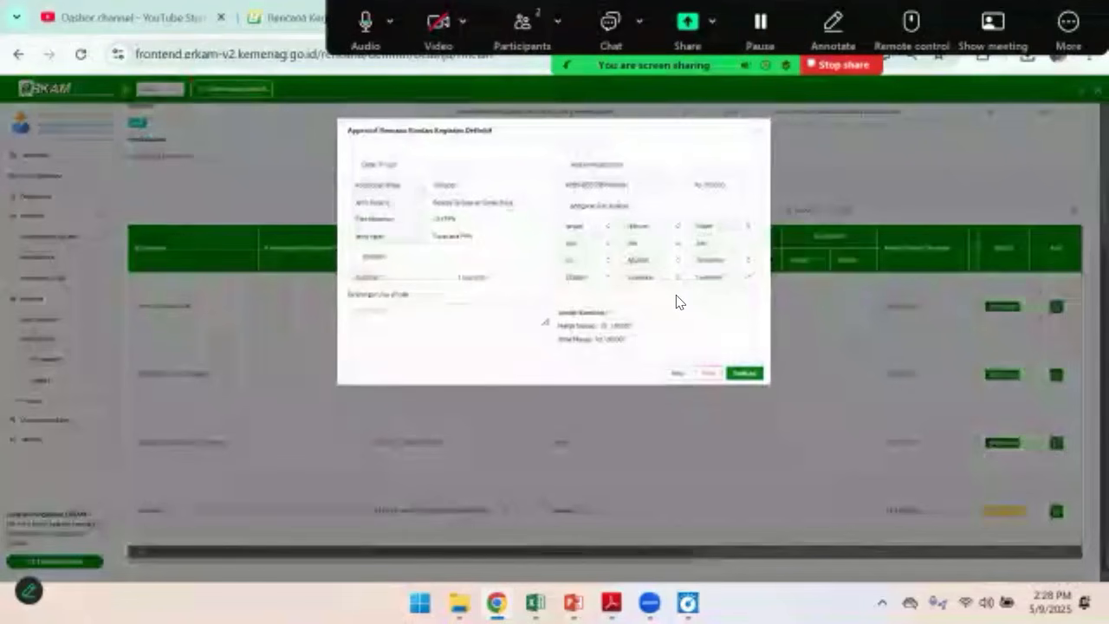
pyautogui.click(744, 373)
pyautogui.click(615, 363)
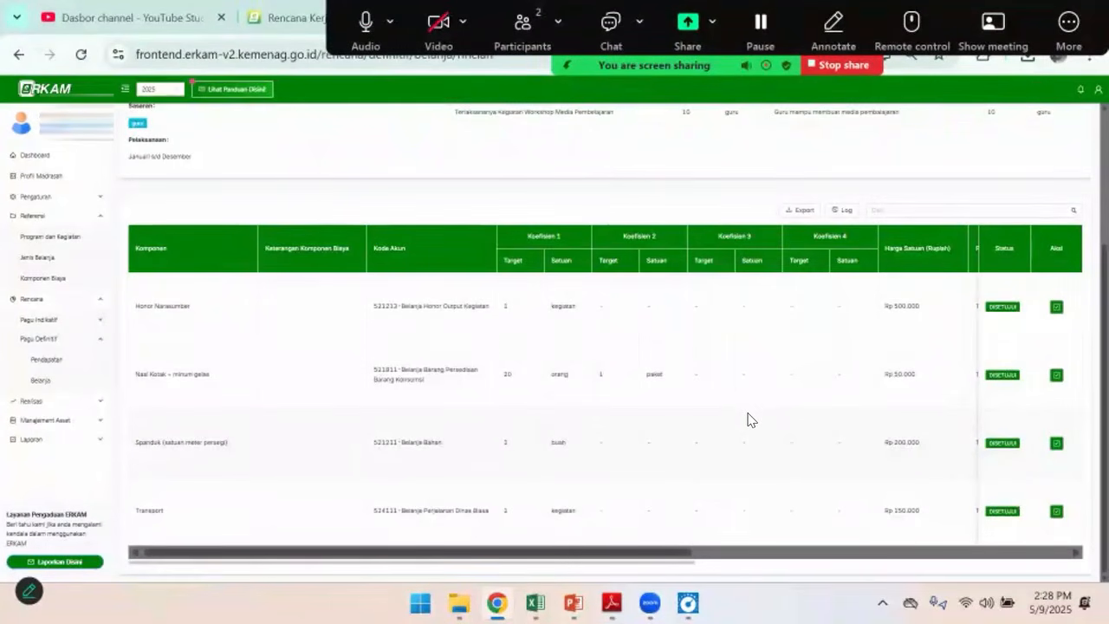
pyautogui.scroll(2, 222, 236)
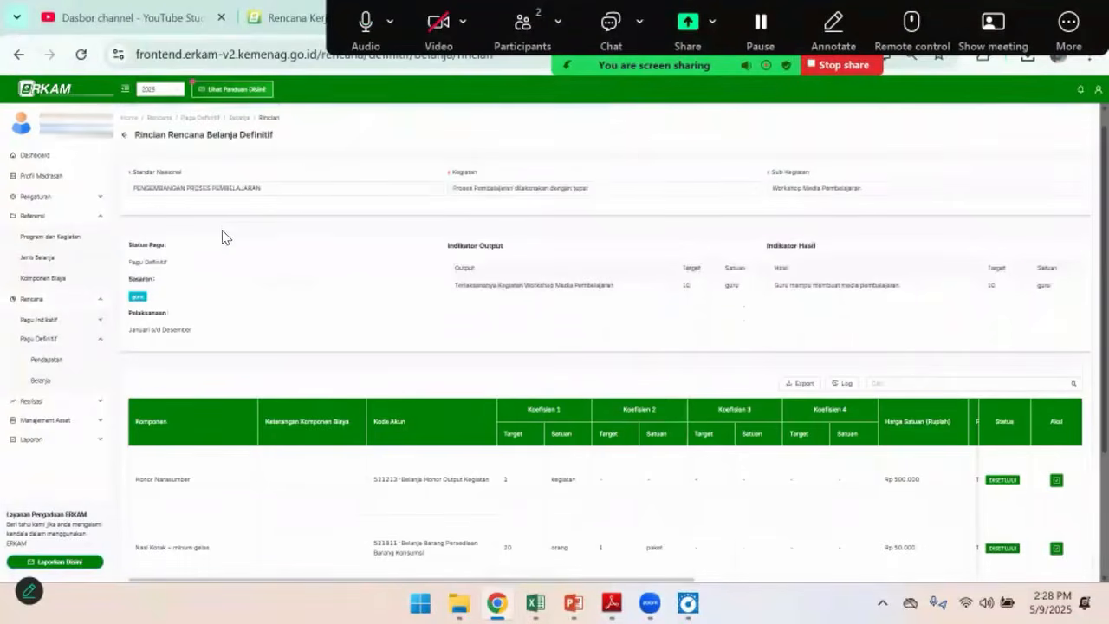
# Open the details of the Penyediaan sarana prasarana digital madrasah sub-activity and approve its Laptop item
pyautogui.click(124, 136)
pyautogui.scroll(-2, 763, 433)
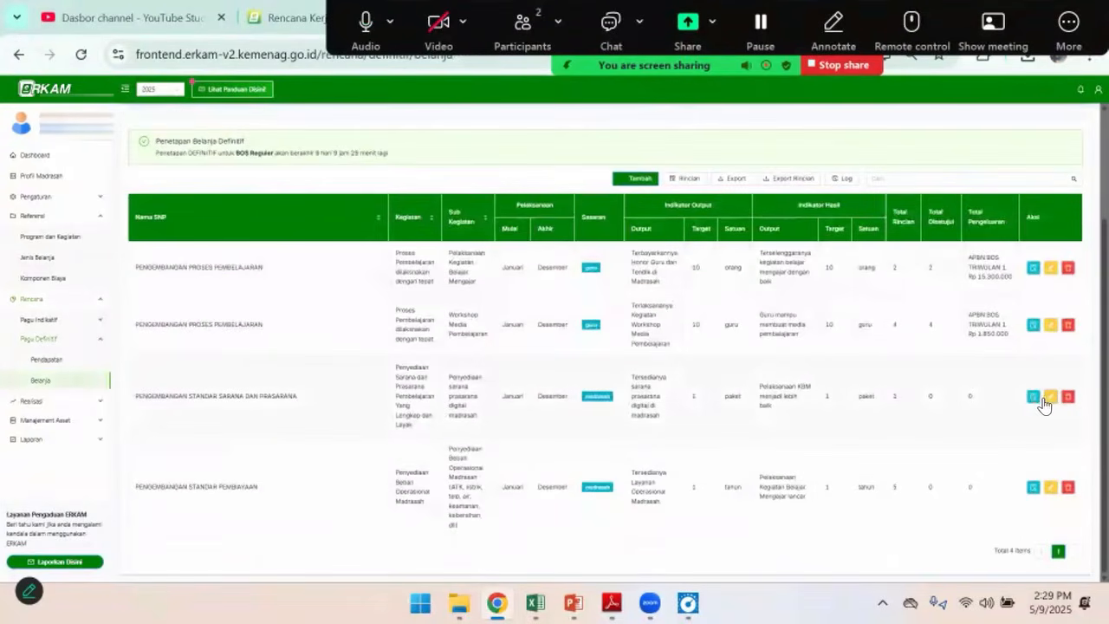
pyautogui.click(1032, 397)
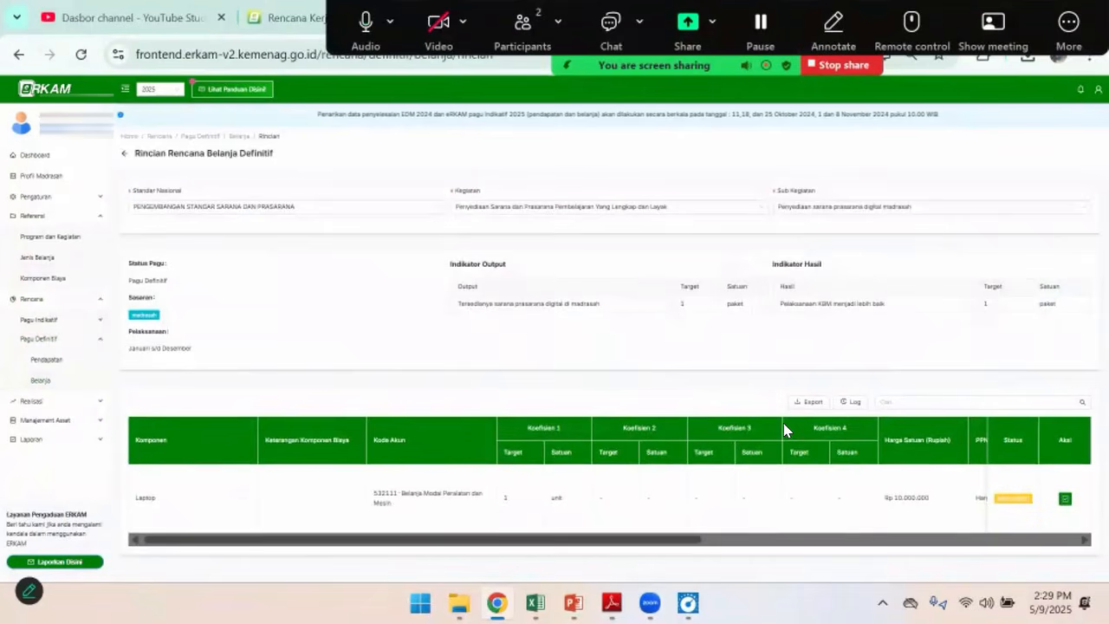
pyautogui.click(1065, 499)
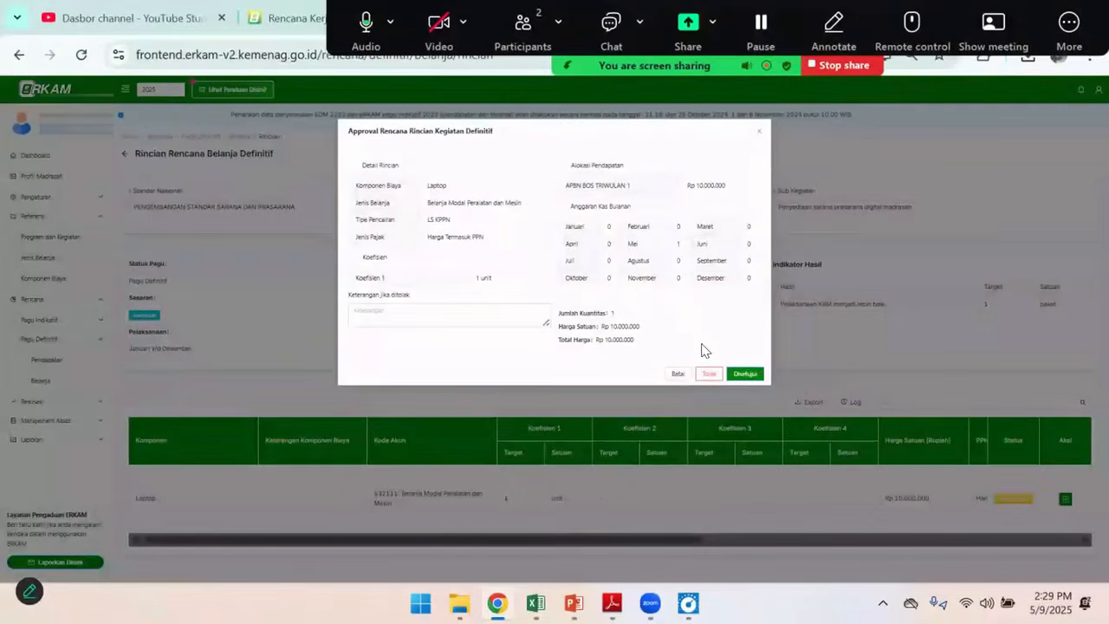
pyautogui.click(749, 373)
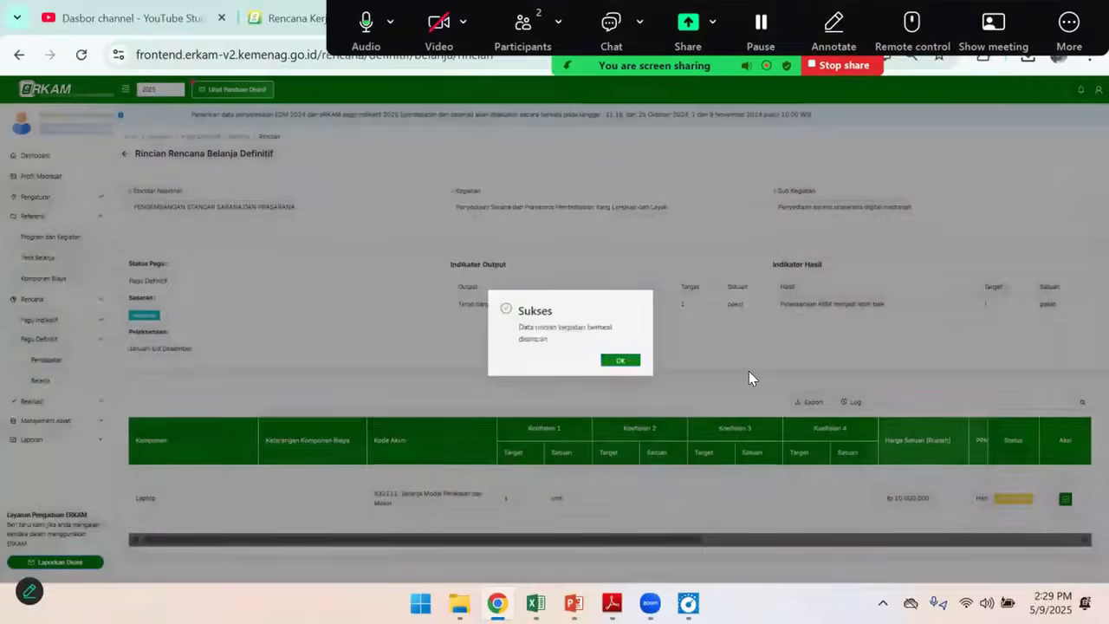
pyautogui.click(613, 361)
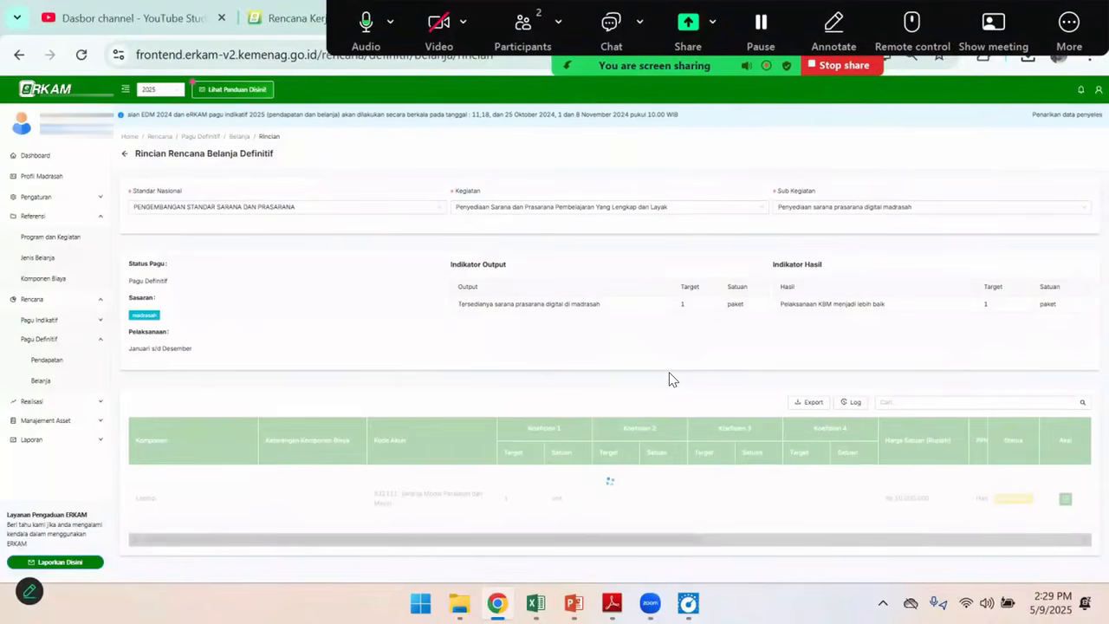
# Open the details of the Penyediaan Beban Operasional Madrasah sub-activity and approve its Listrik Token item
pyautogui.click(124, 153)
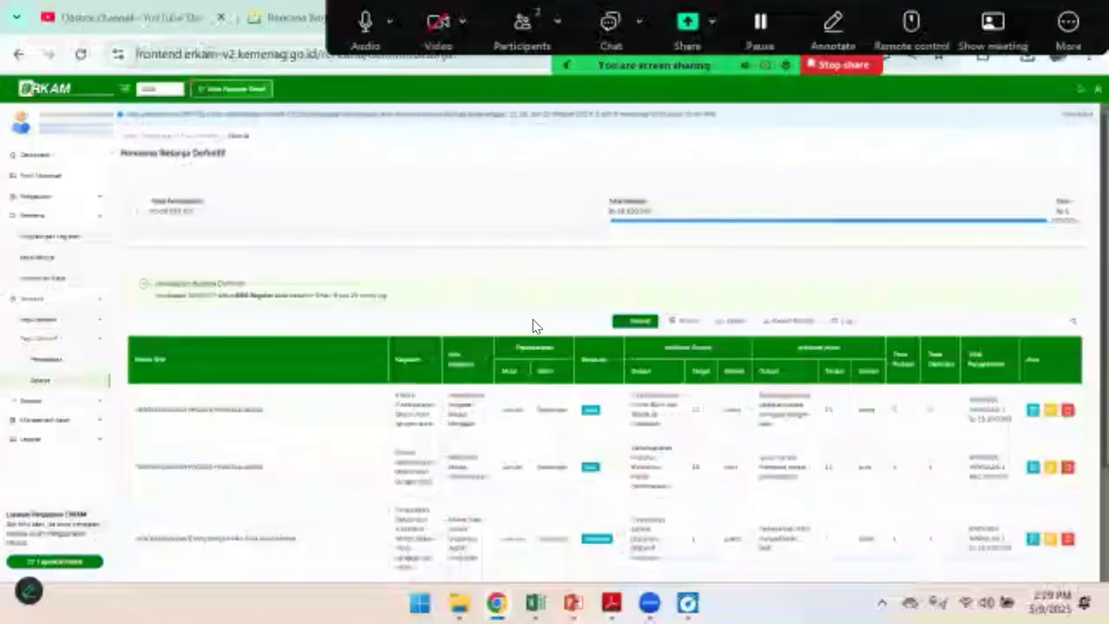
pyautogui.scroll(-3, 666, 437)
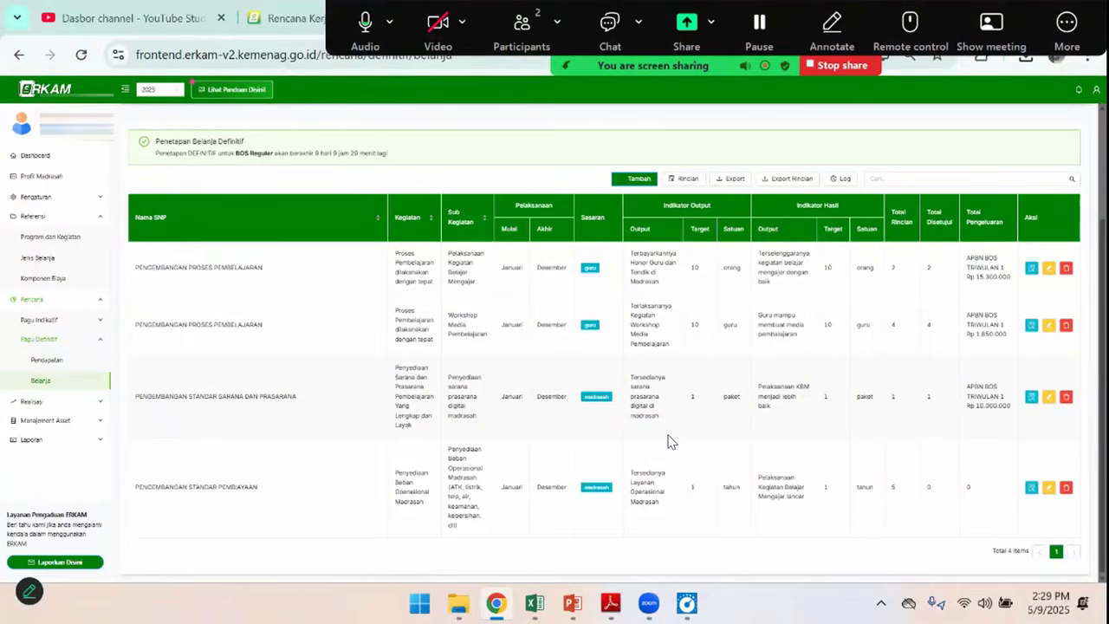
pyautogui.click(1030, 487)
pyautogui.scroll(-3, 1025, 346)
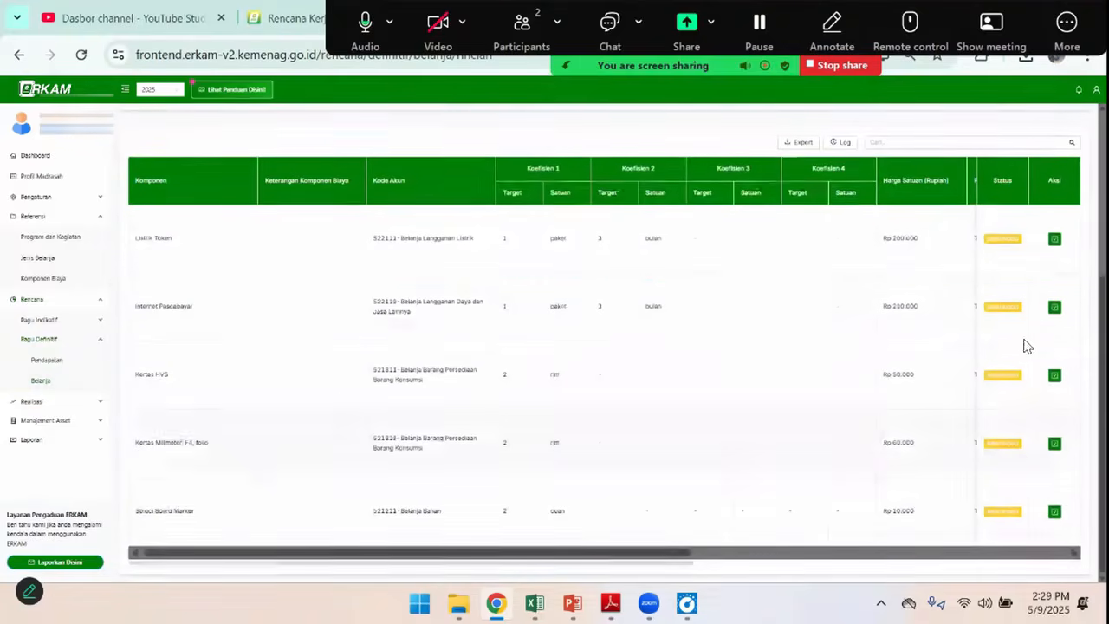
pyautogui.click(1055, 240)
pyautogui.click(744, 380)
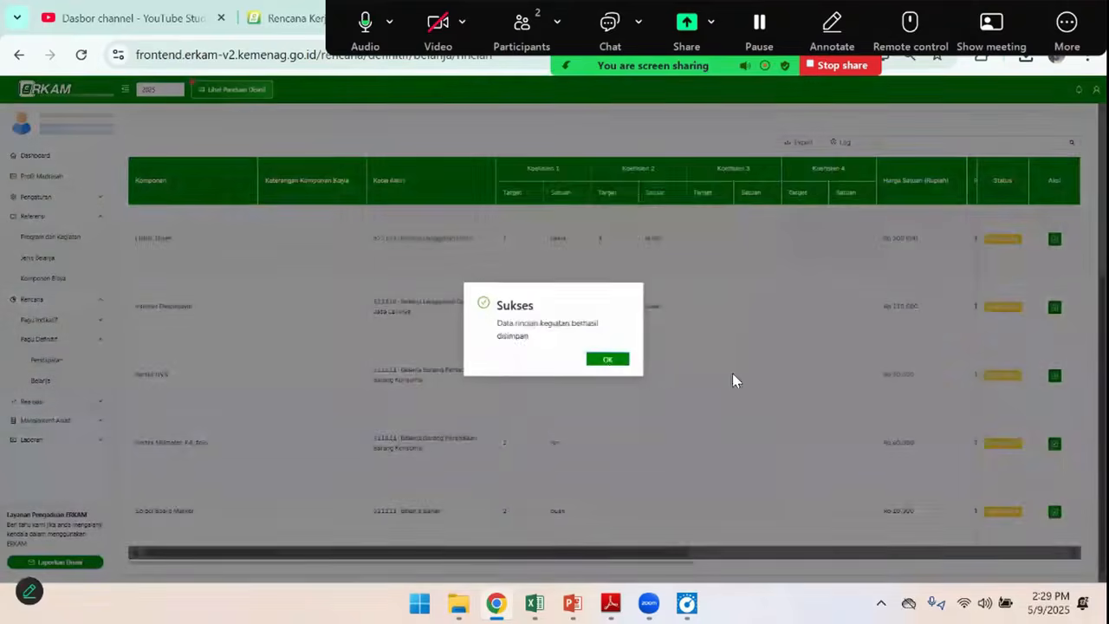
pyautogui.click(612, 360)
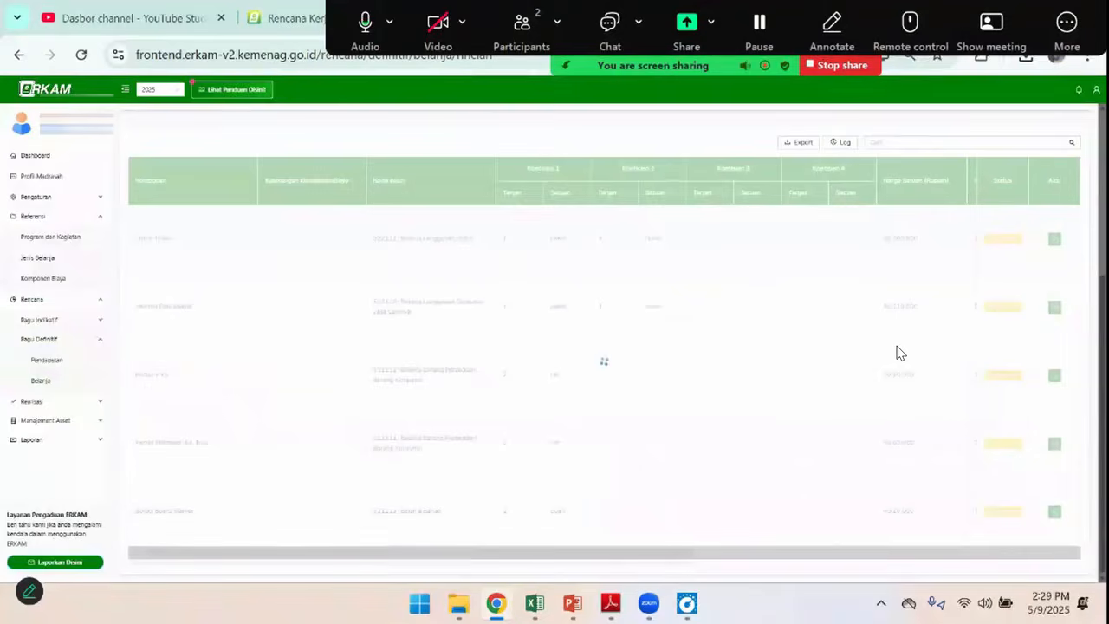
# Approve the Internet Pascabayar and Kertas HVS items of the operational sub-activity
pyautogui.click(1055, 308)
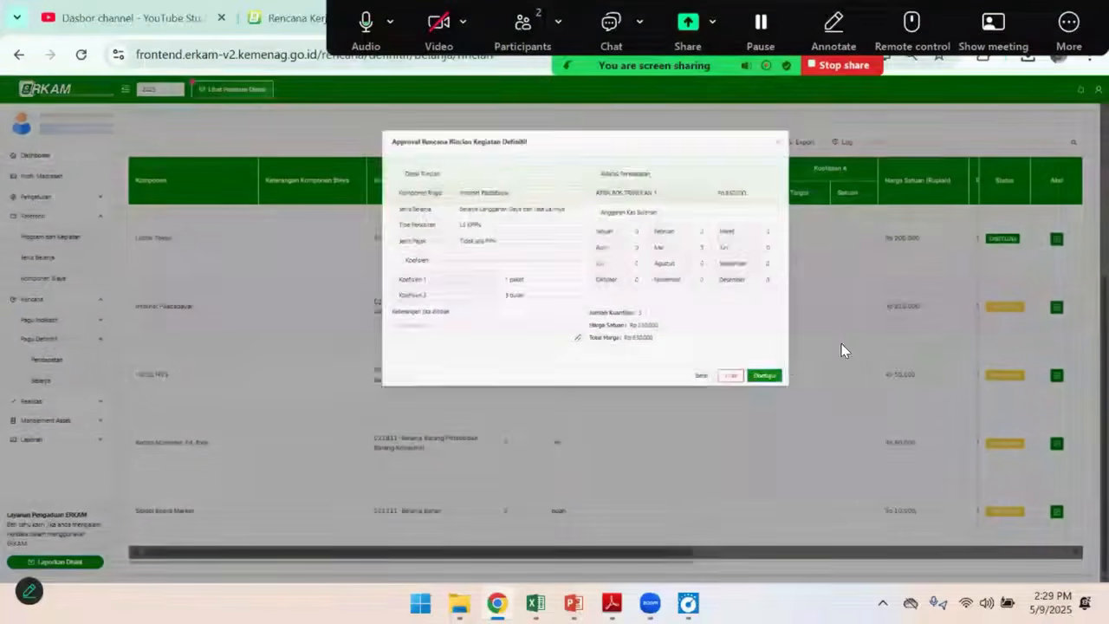
pyautogui.click(746, 381)
pyautogui.click(610, 361)
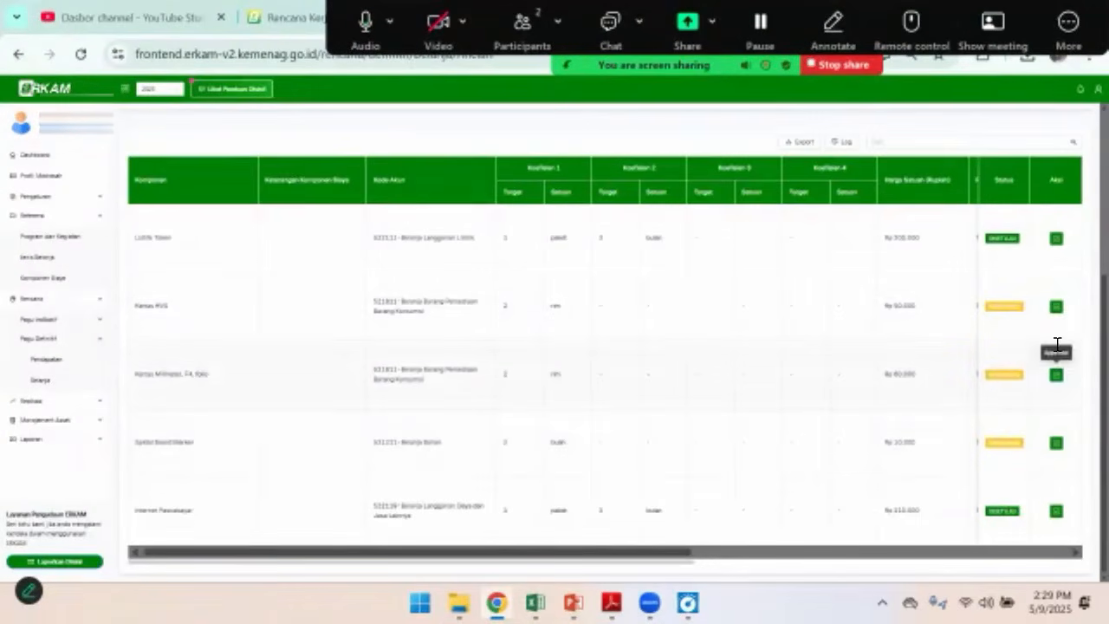
pyautogui.click(1056, 306)
pyautogui.click(741, 368)
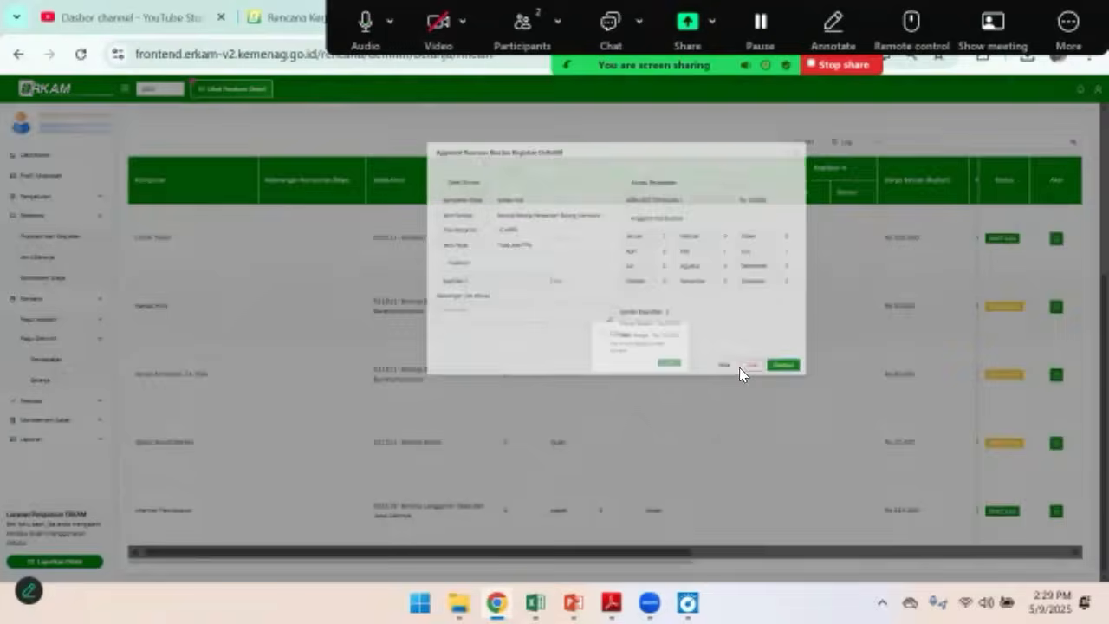
pyautogui.click(609, 359)
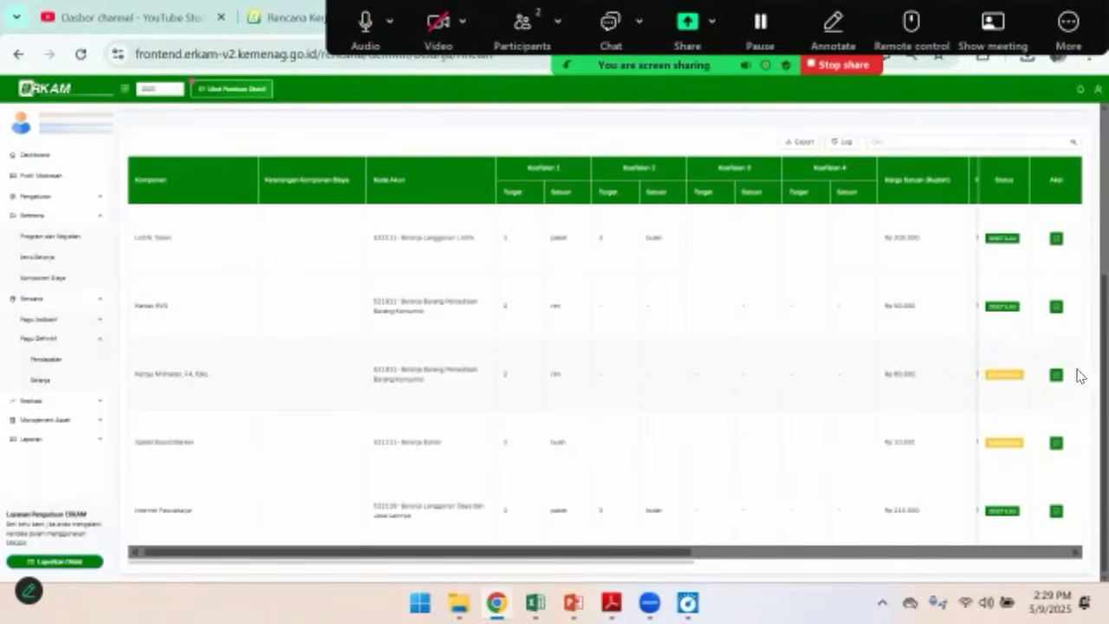
# Approve the Kertas Milimeter, F4, folio and Spidol Board Marker items of the operational sub-activity
pyautogui.click(1057, 375)
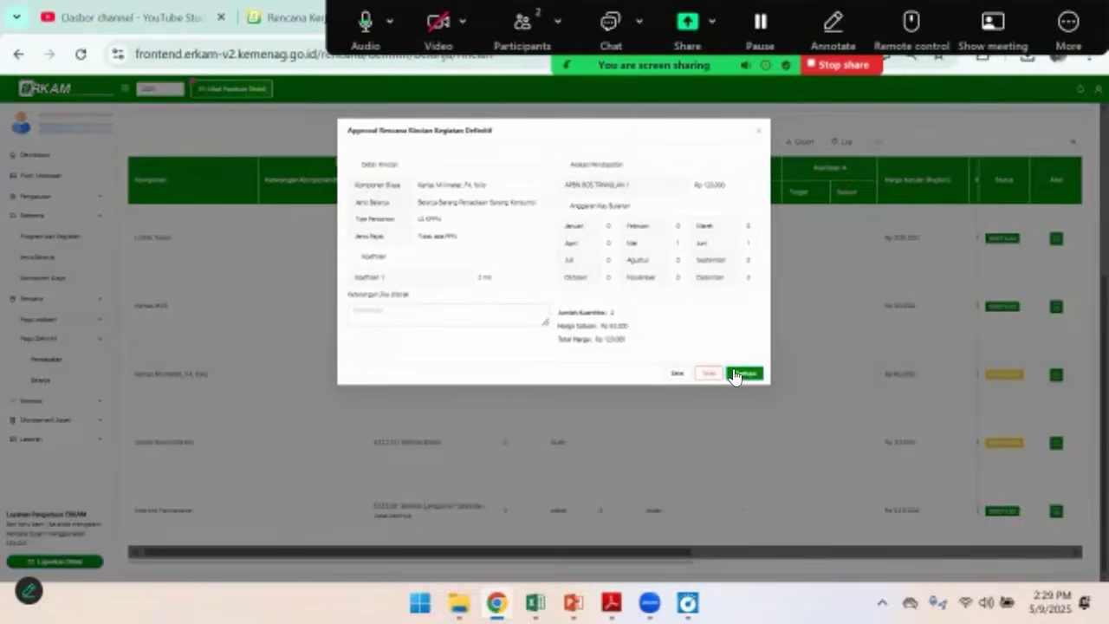
pyautogui.click(734, 374)
pyautogui.click(610, 360)
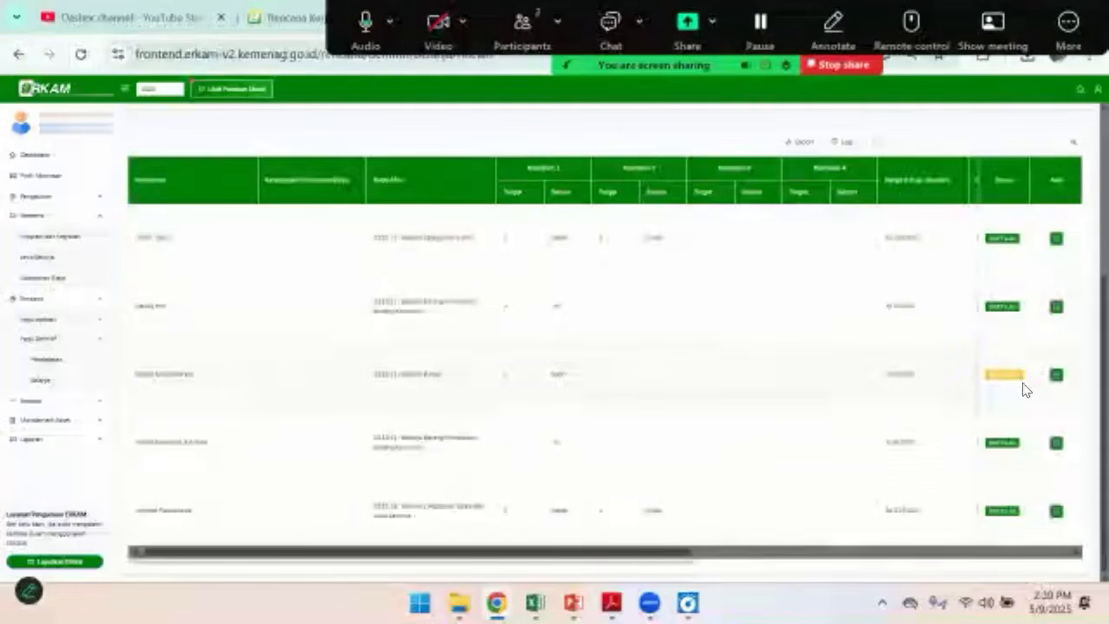
pyautogui.click(1057, 376)
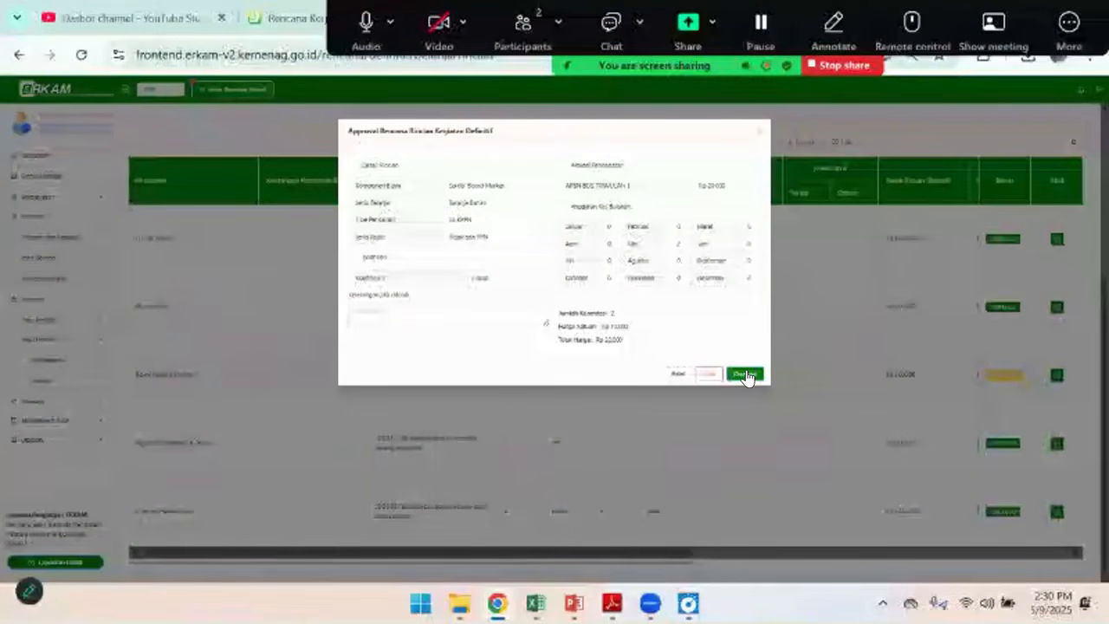
pyautogui.click(745, 375)
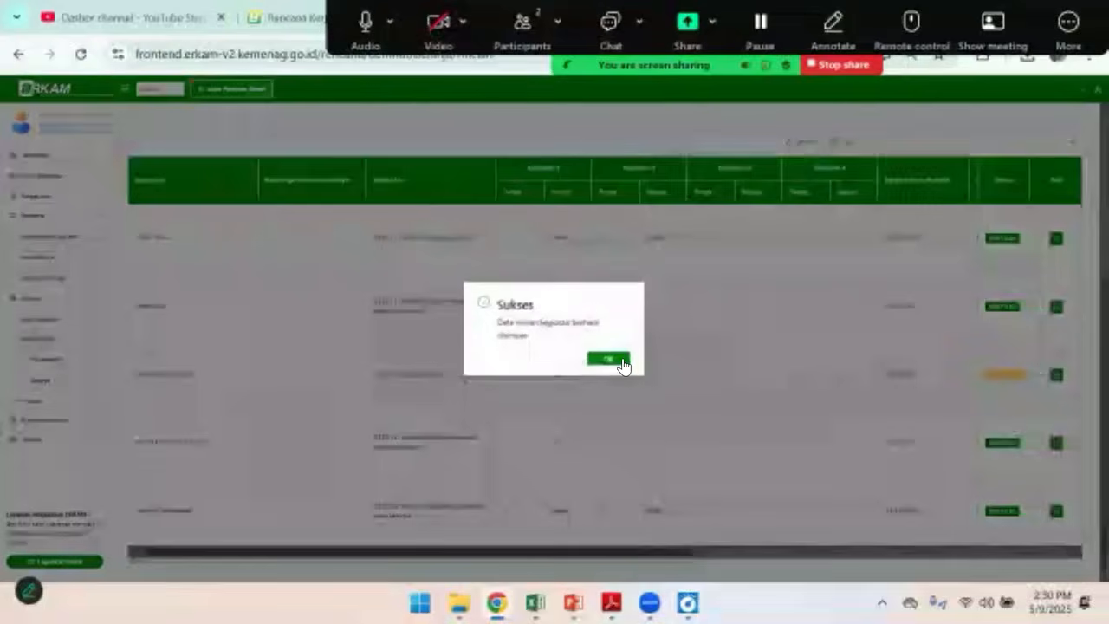
pyautogui.click(622, 365)
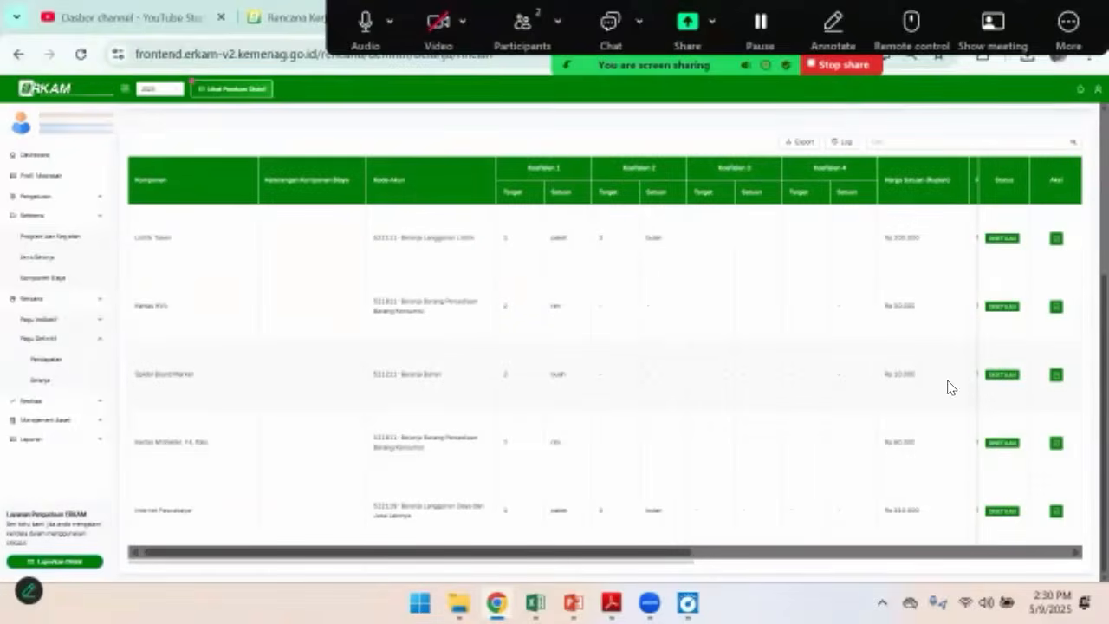
# Return to the Rencana Belanja Definitif list and compare the Total Rincian and Total Disetujui of every sub-activity
pyautogui.scroll(3, 479, 427)
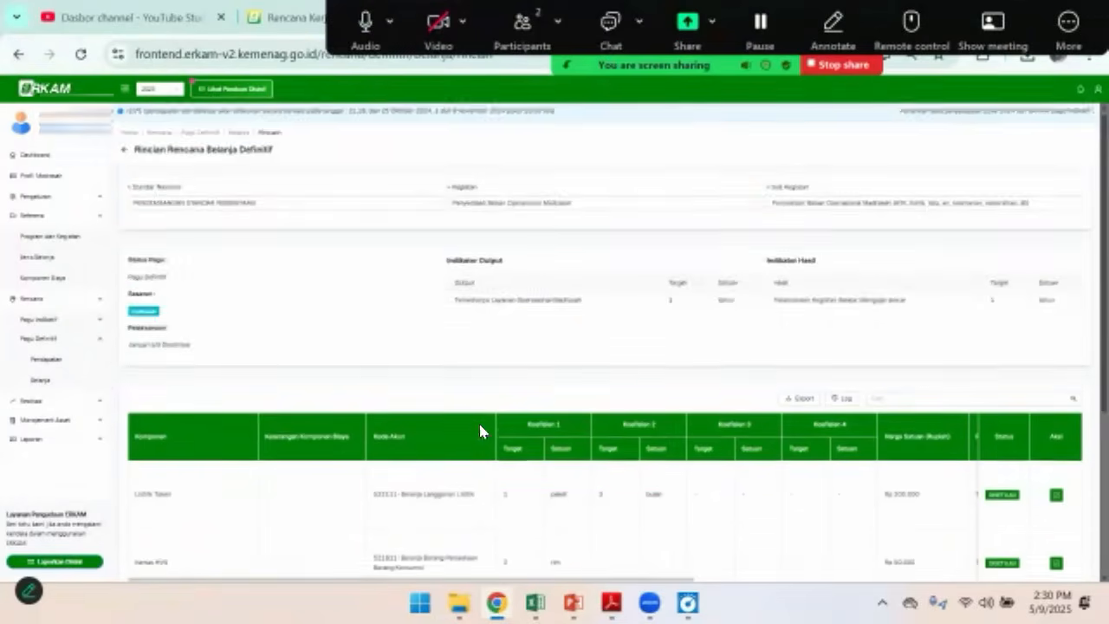
pyautogui.scroll(-3, 800, 470)
pyautogui.scroll(3, 804, 479)
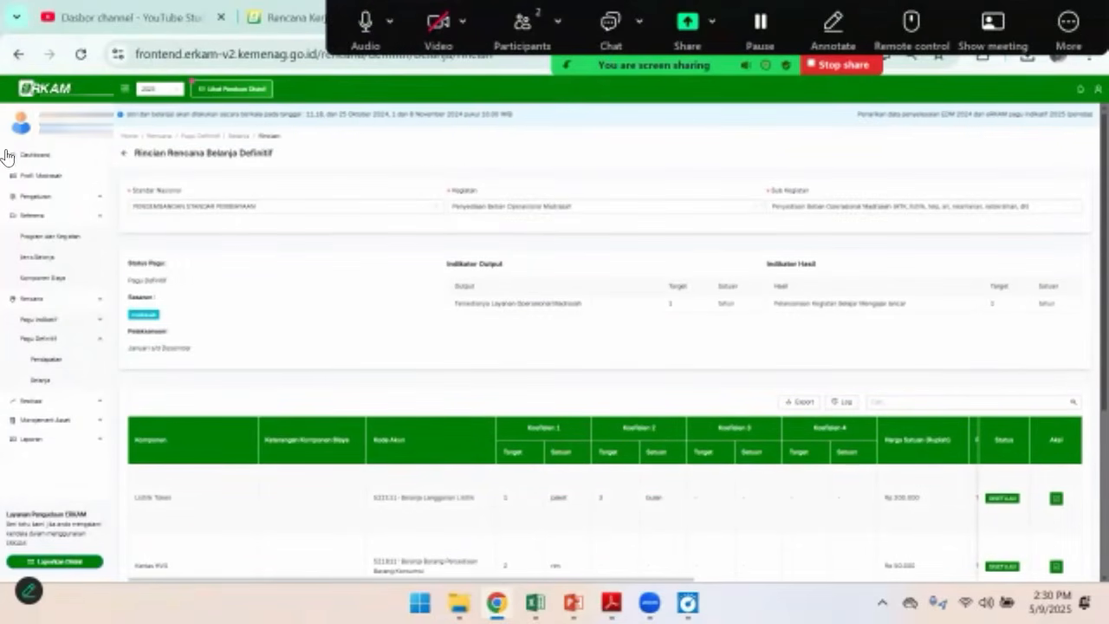
pyautogui.click(124, 156)
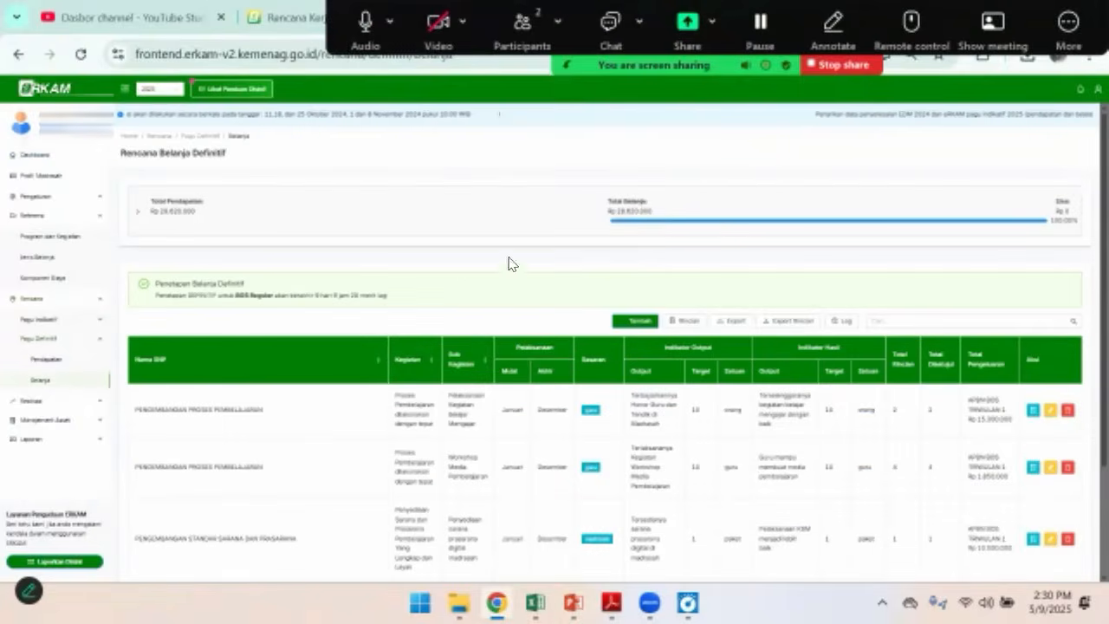
pyautogui.scroll(-1, 832, 394)
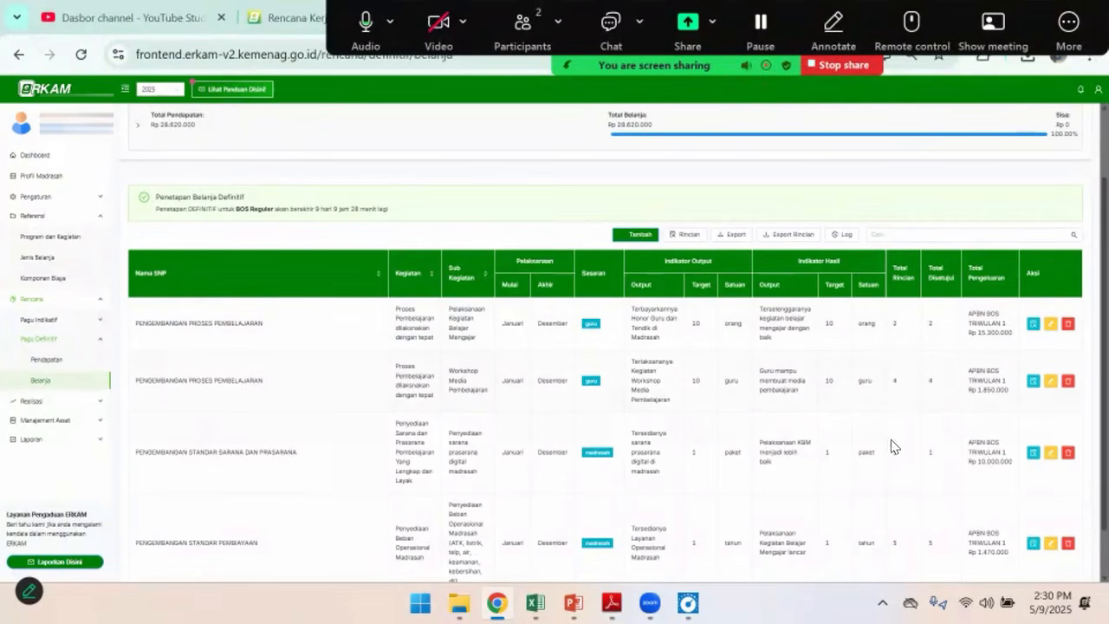
pyautogui.scroll(-2, 942, 556)
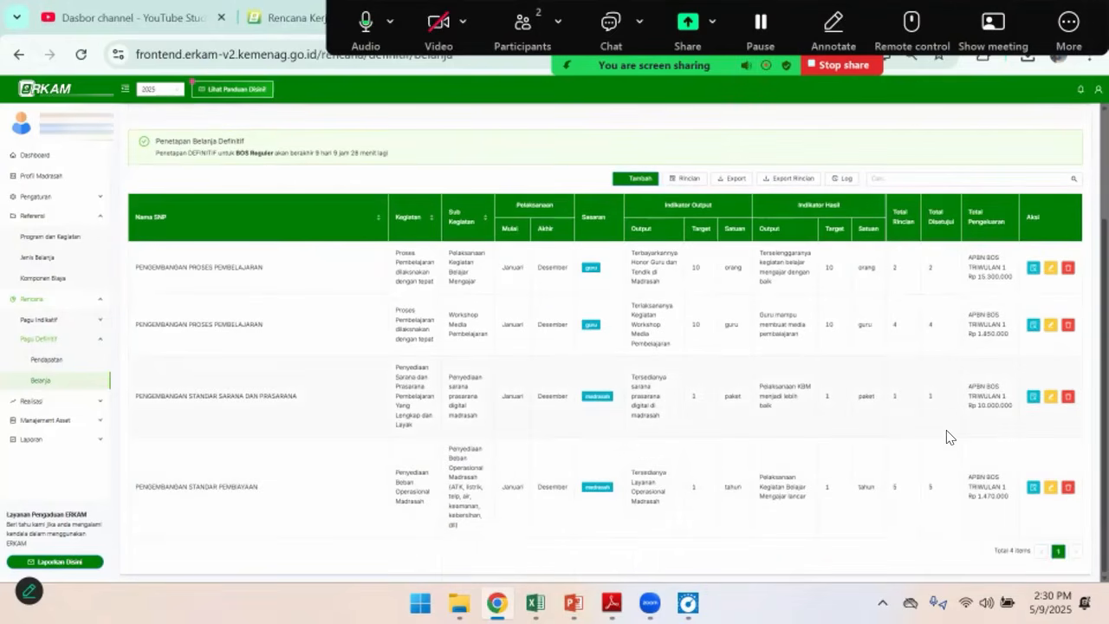
pyautogui.scroll(5, 947, 437)
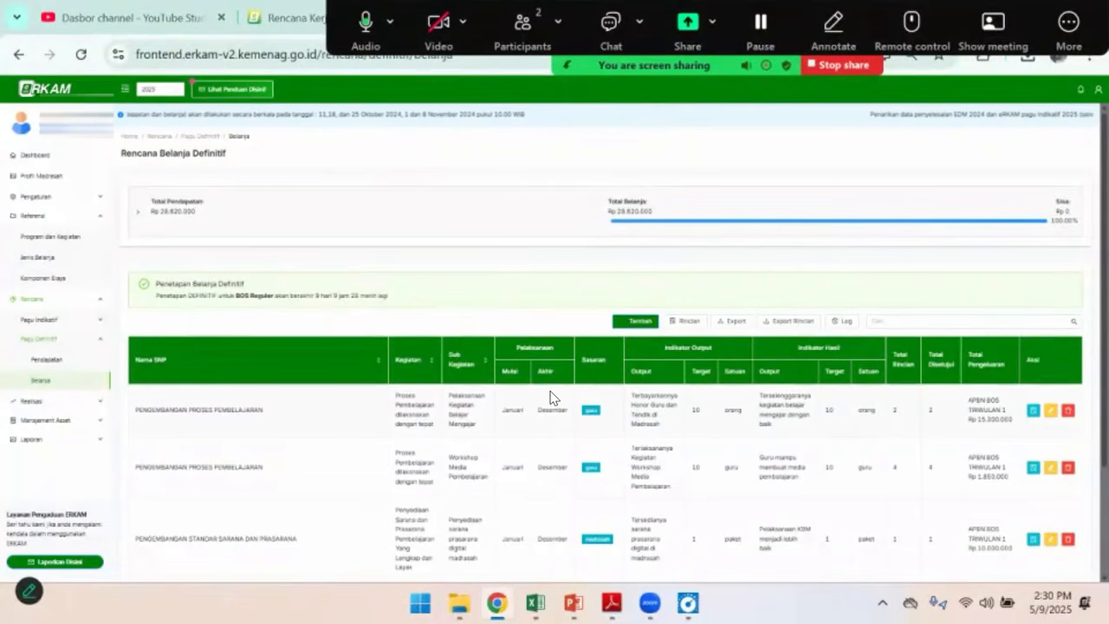
# Review the dashboard, the Pendapatan Definitif list and the Rencana Belanja Definitif list for the 2025 budget
pyautogui.click(38, 154)
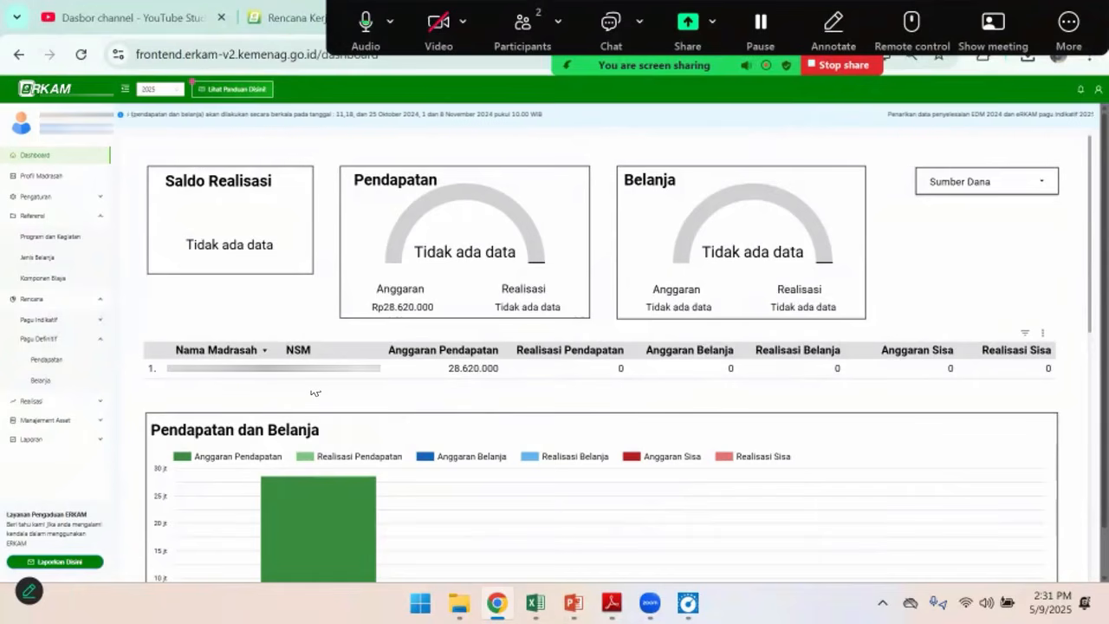
pyautogui.click(54, 367)
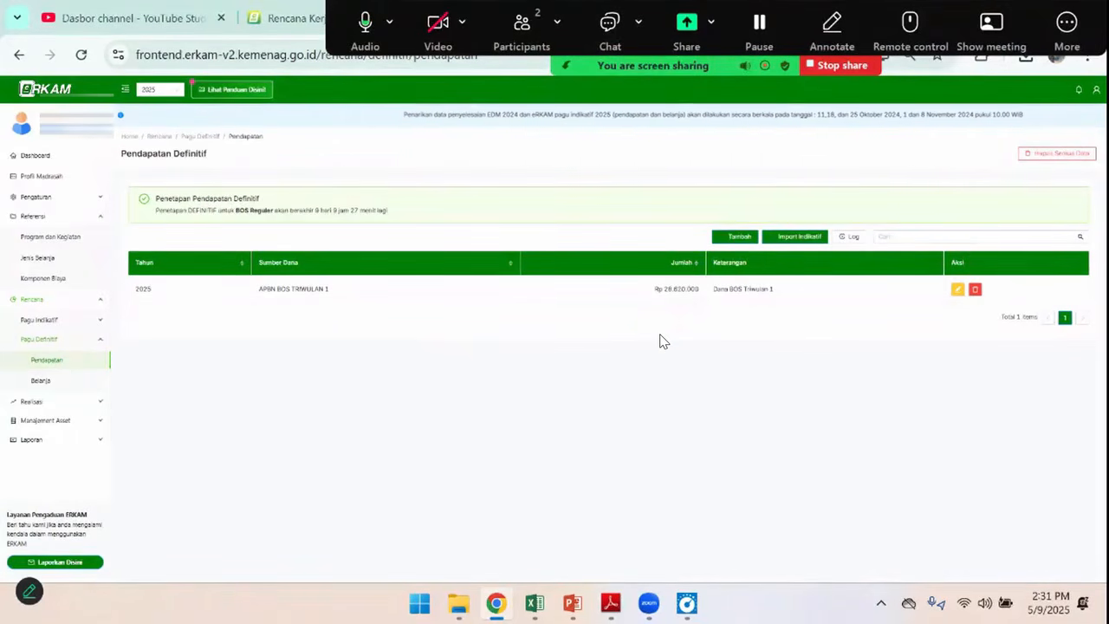
pyautogui.click(41, 382)
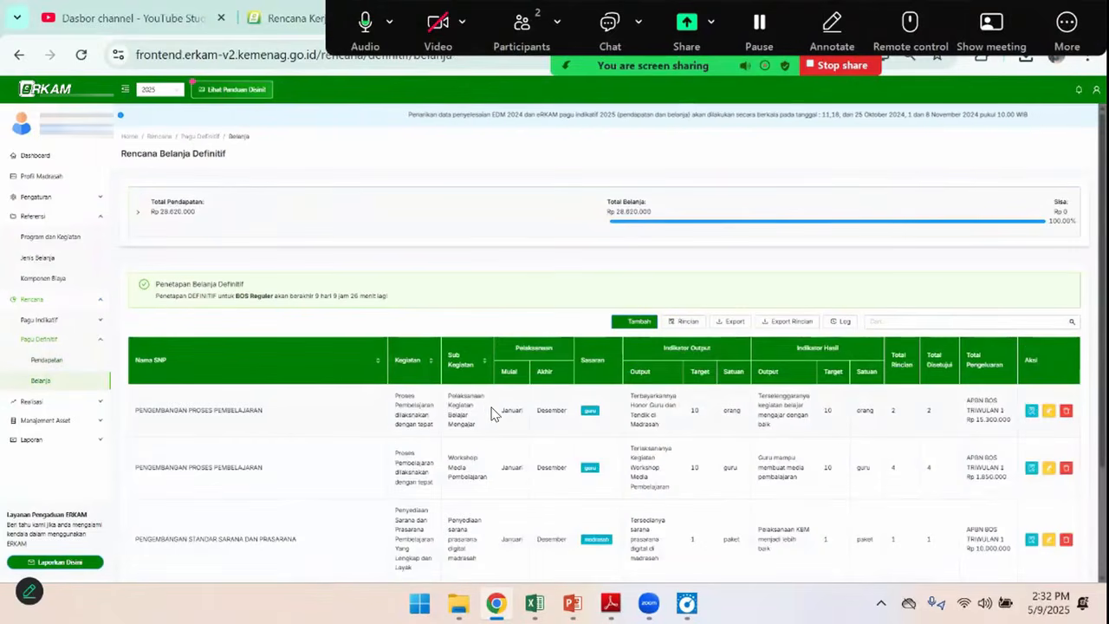
pyautogui.scroll(-1, 491, 416)
pyautogui.scroll(-1, 491, 415)
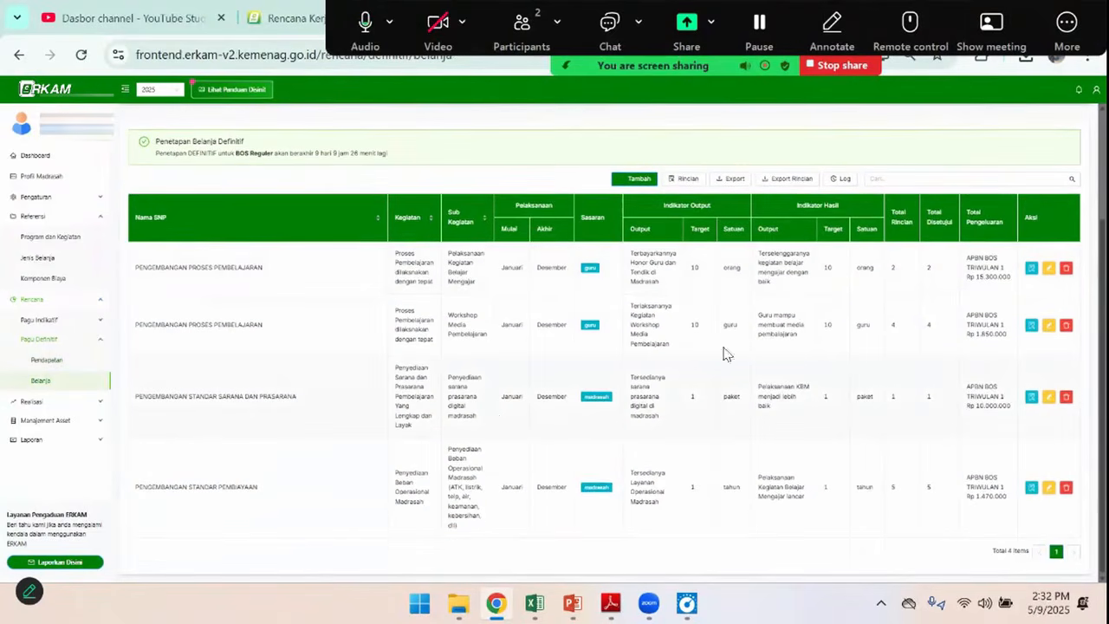
pyautogui.scroll(1, 611, 428)
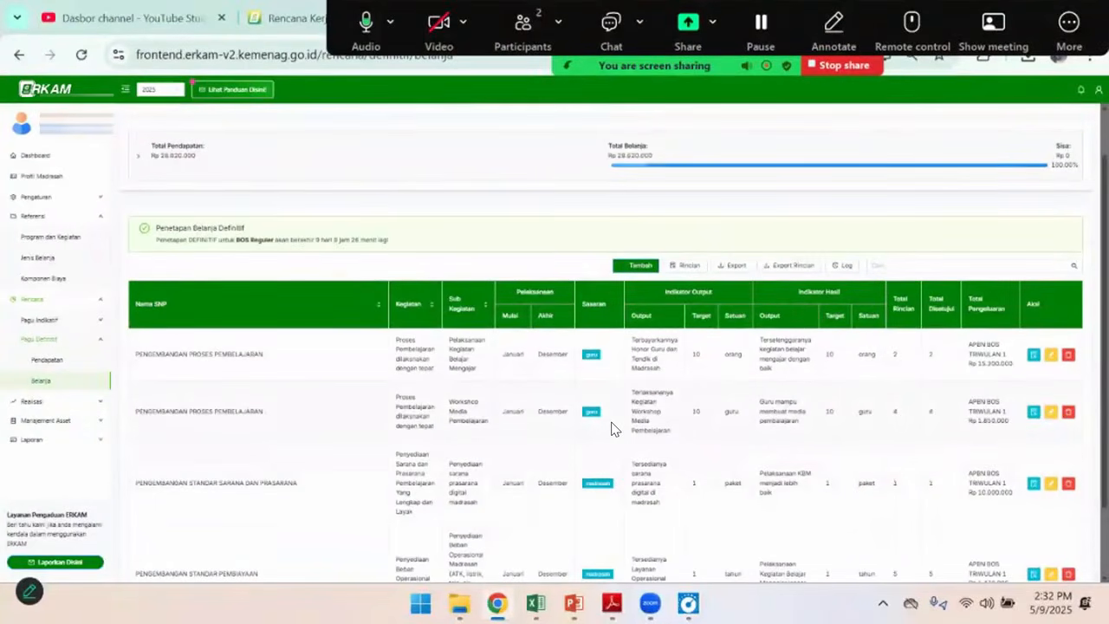
pyautogui.scroll(-1, 611, 428)
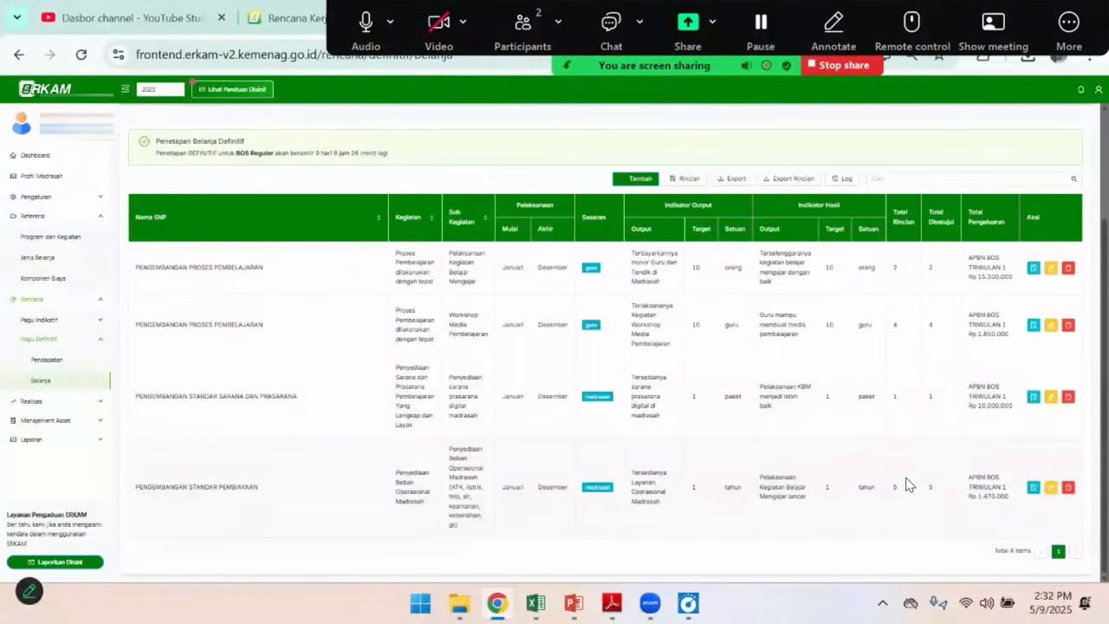
pyautogui.scroll(3, 907, 484)
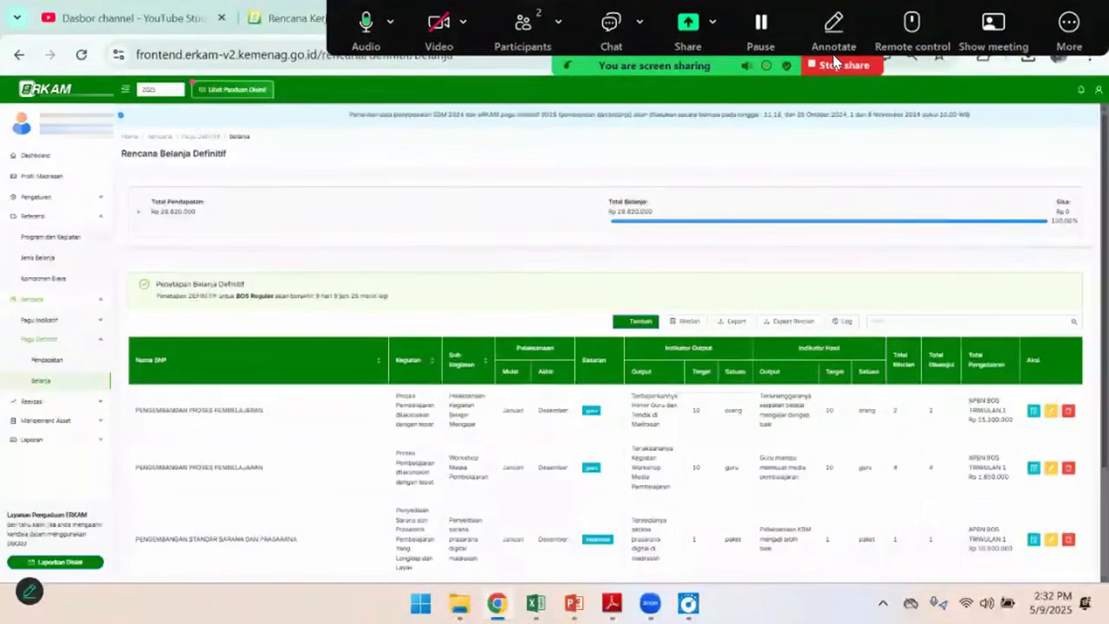
# Annotate Total Pendapatan, Total Belanja, Sisa and the first three rows' approval counts with pen marks, and clear all drawings
pyautogui.click(834, 30)
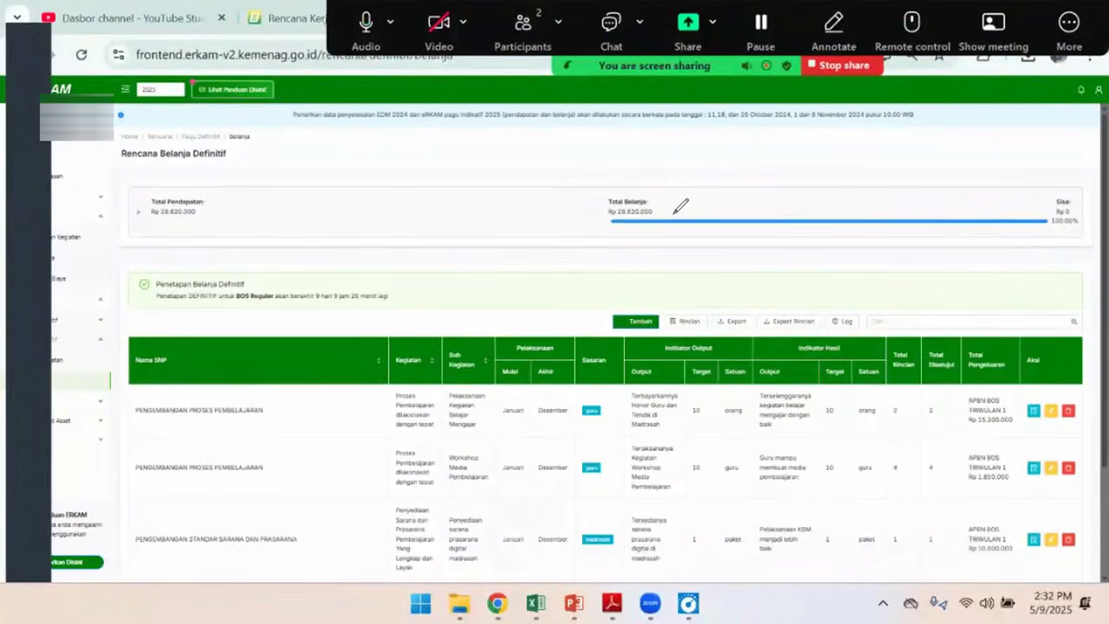
pyautogui.moveTo(659, 202); pyautogui.dragTo(691, 184)
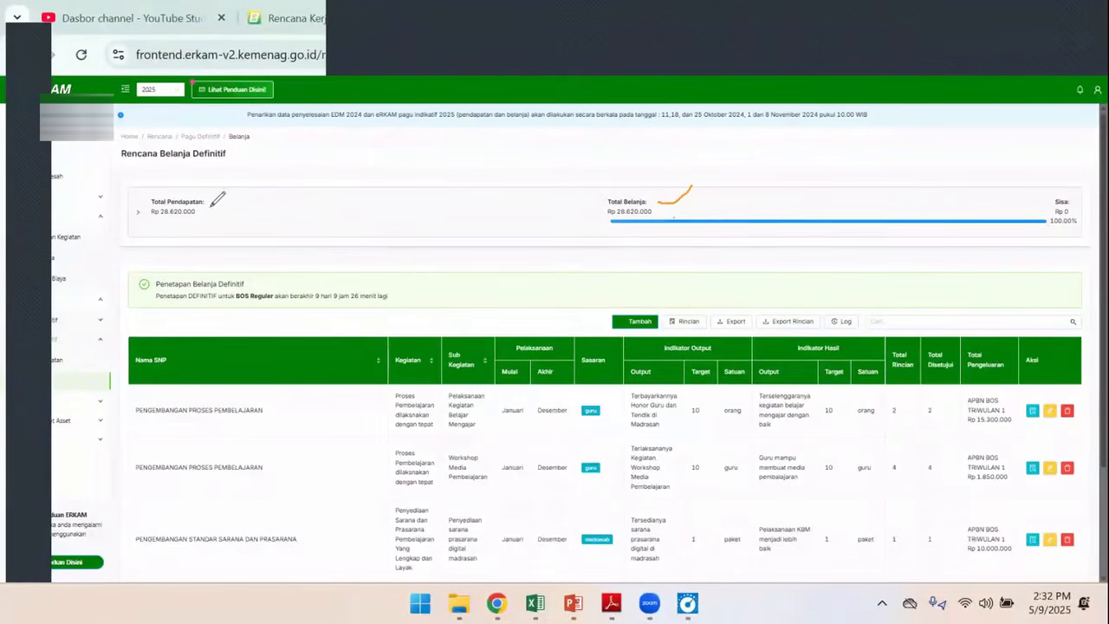
pyautogui.moveTo(208, 216); pyautogui.dragTo(251, 196)
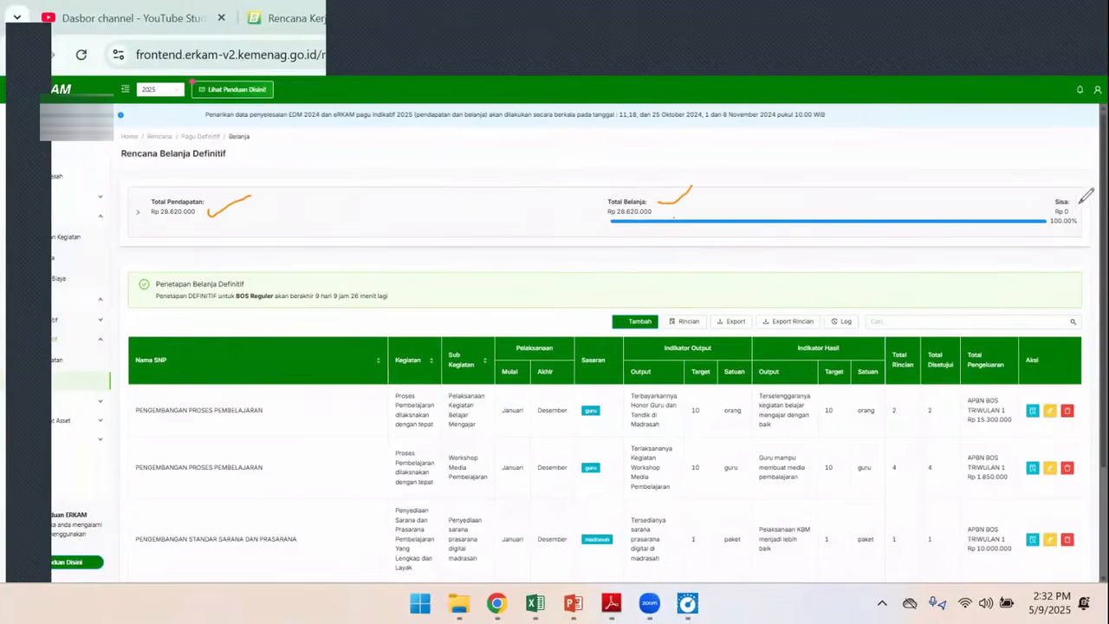
pyautogui.moveTo(1075, 205)
pyautogui.mouseDown()
pyautogui.moveTo(1072, 231)
pyautogui.moveTo(1090, 219)
pyautogui.mouseUp()
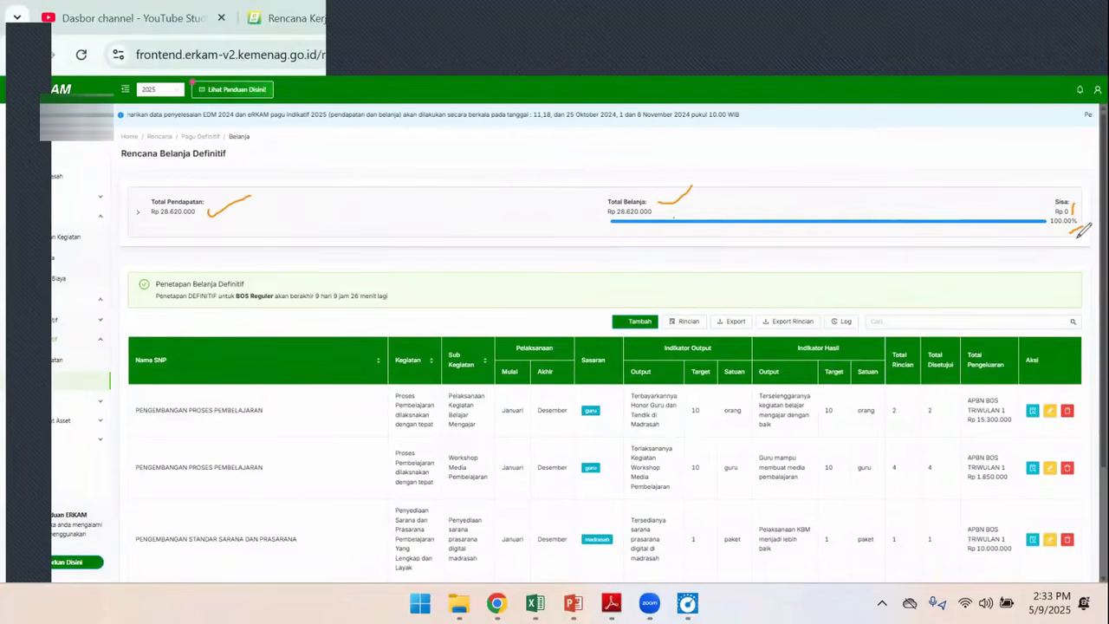
pyautogui.moveTo(904, 411)
pyautogui.mouseDown()
pyautogui.moveTo(915, 396)
pyautogui.moveTo(952, 397)
pyautogui.mouseUp()
pyautogui.moveTo(909, 472)
pyautogui.mouseDown()
pyautogui.moveTo(919, 456)
pyautogui.moveTo(955, 453)
pyautogui.mouseUp()
pyautogui.moveTo(904, 544); pyautogui.dragTo(943, 530)
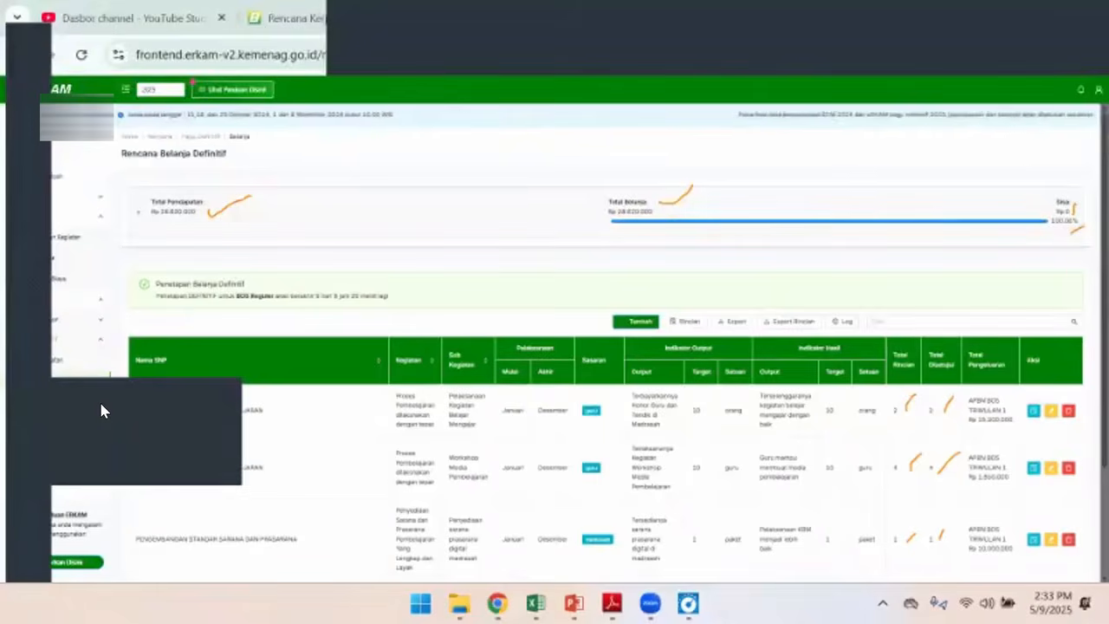
pyautogui.click(101, 404)
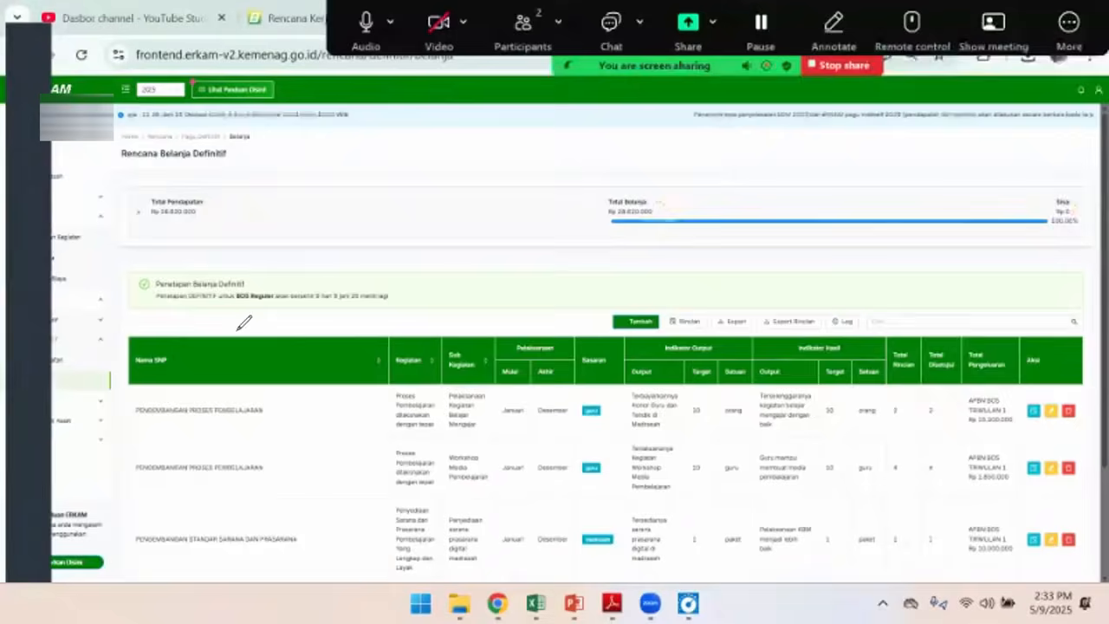